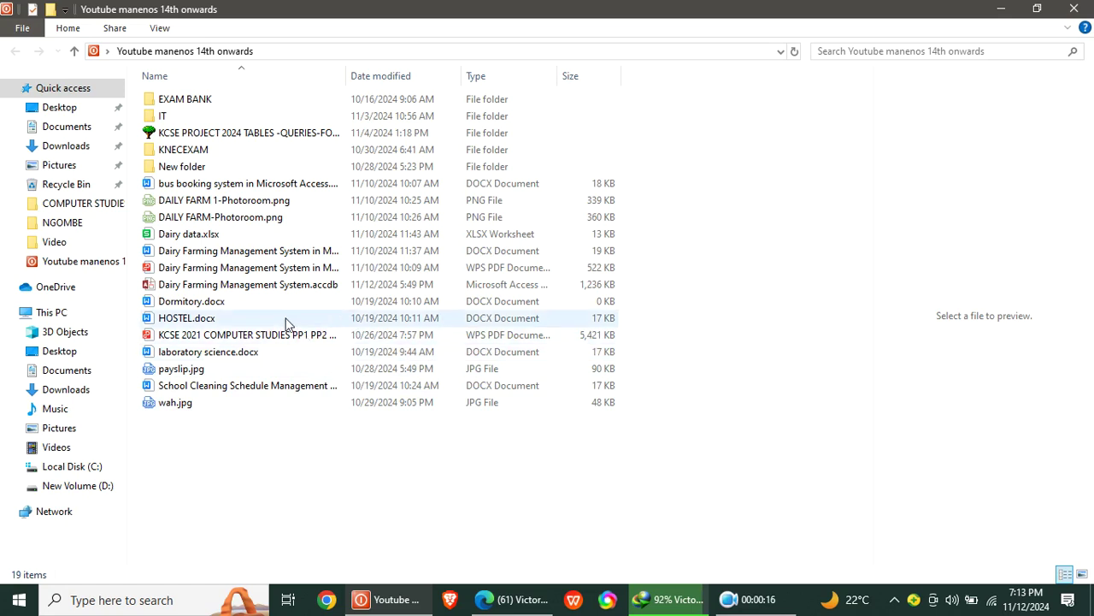
# Step: Open the Dairy Farming Management System.accdb database, view the Cattle Details form from its dashboard, and close the form
pyautogui.click(282, 288)
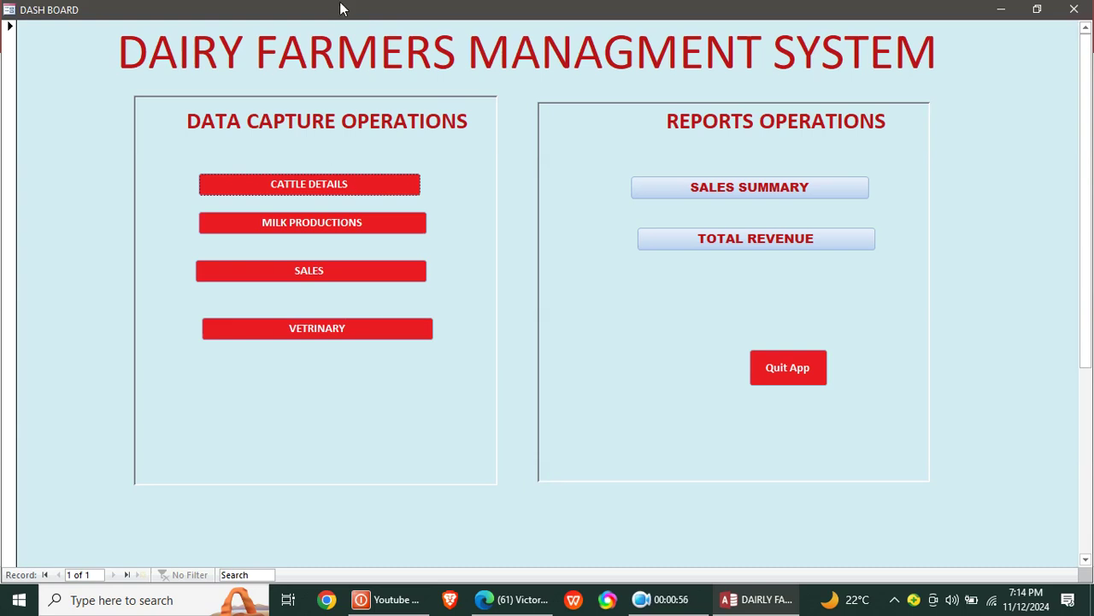
pyautogui.click(336, 193)
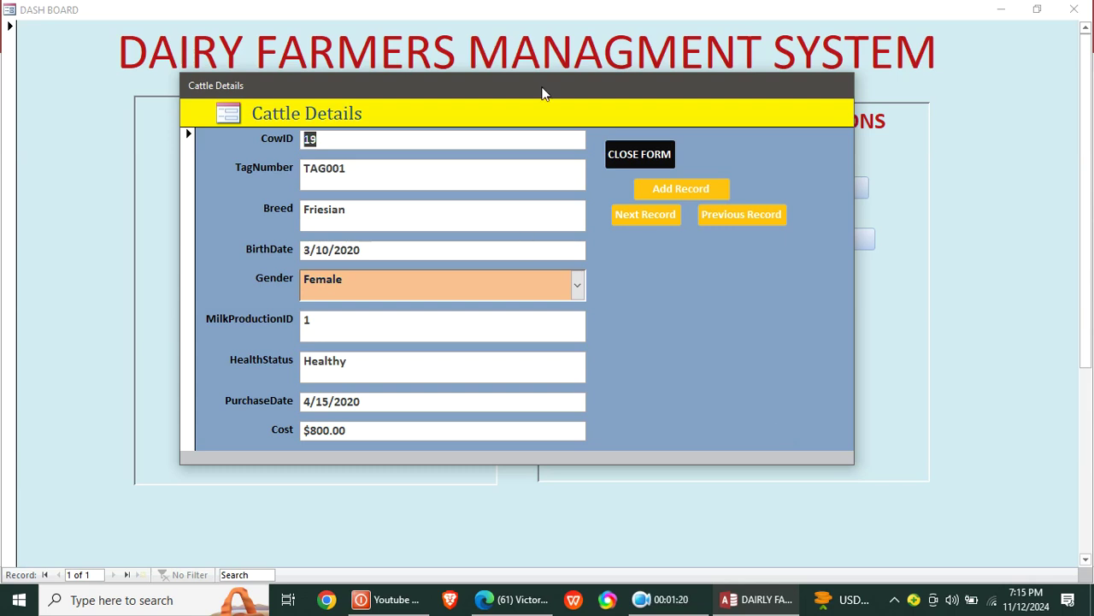
pyautogui.click(637, 168)
pyautogui.click(577, 358)
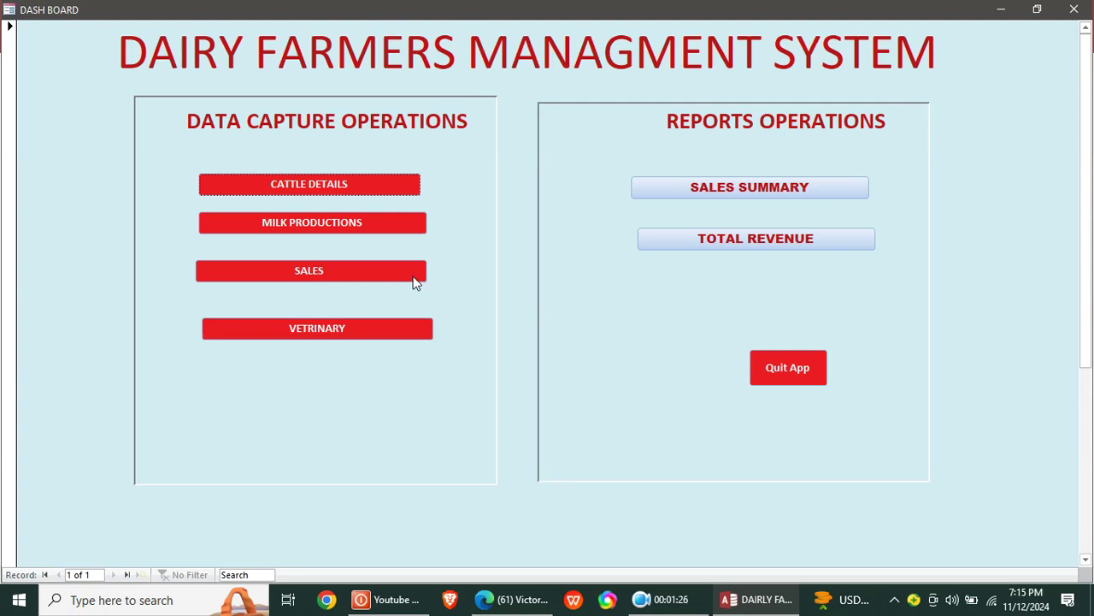
# Step: Open the Milk Production form, check its Shift options, and run the production summary, dismissing the download manager's pop-up
pyautogui.click(365, 230)
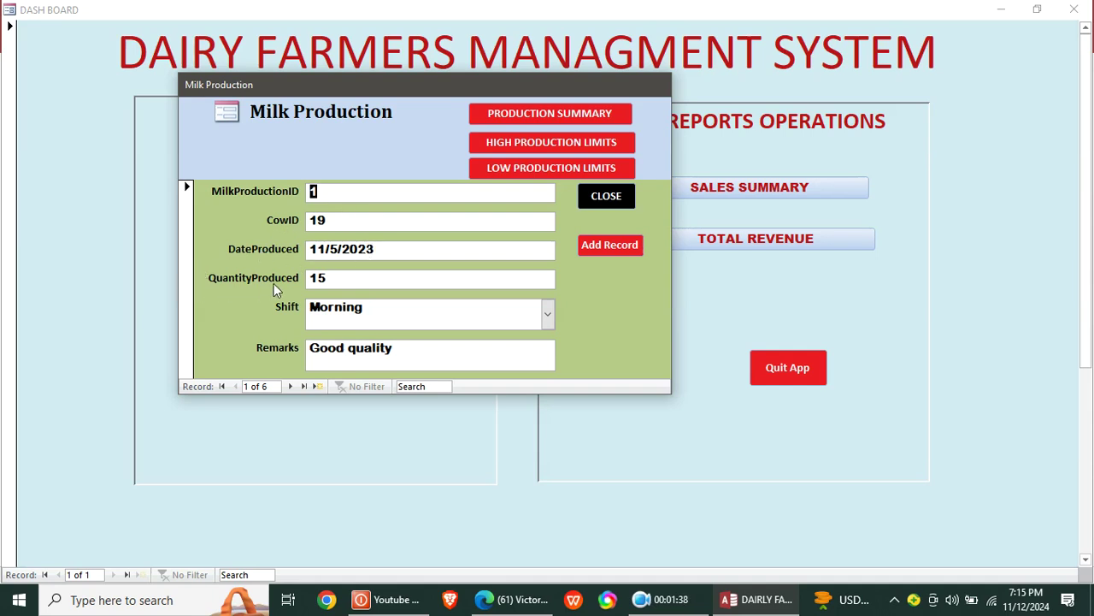
pyautogui.click(547, 314)
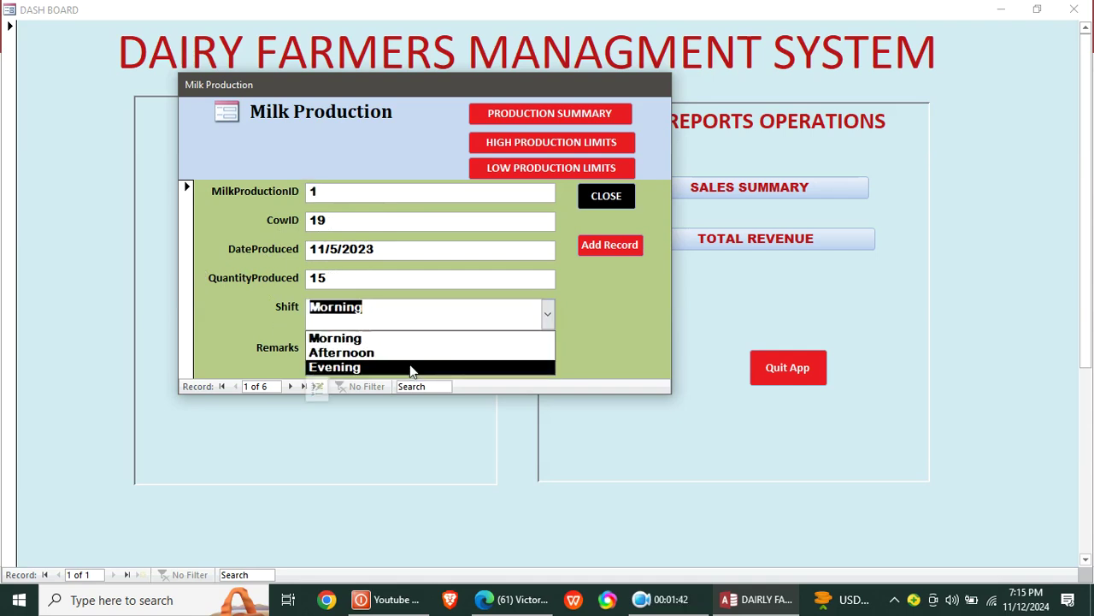
pyautogui.press('Escape')
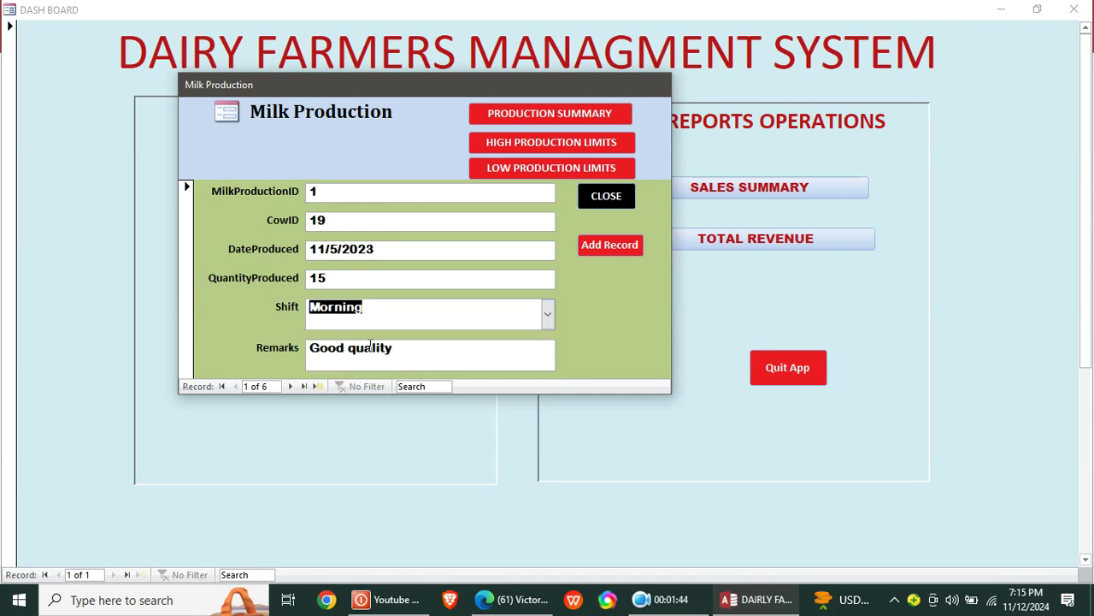
pyautogui.click(521, 113)
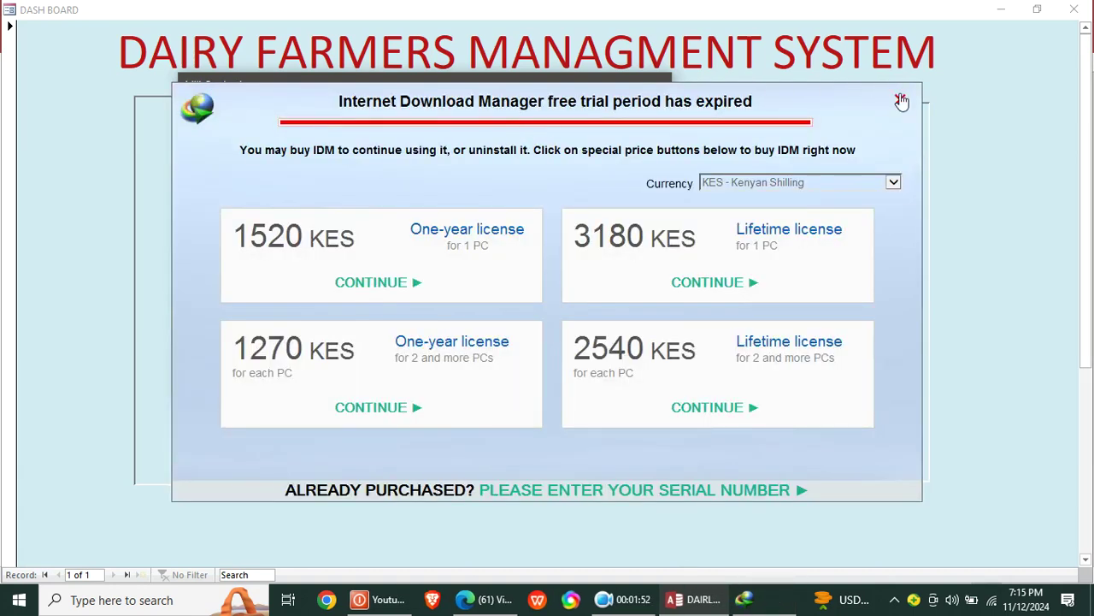
pyautogui.click(899, 100)
# Step: Run the high production limits report with a quantity of 10
pyautogui.click(596, 143)
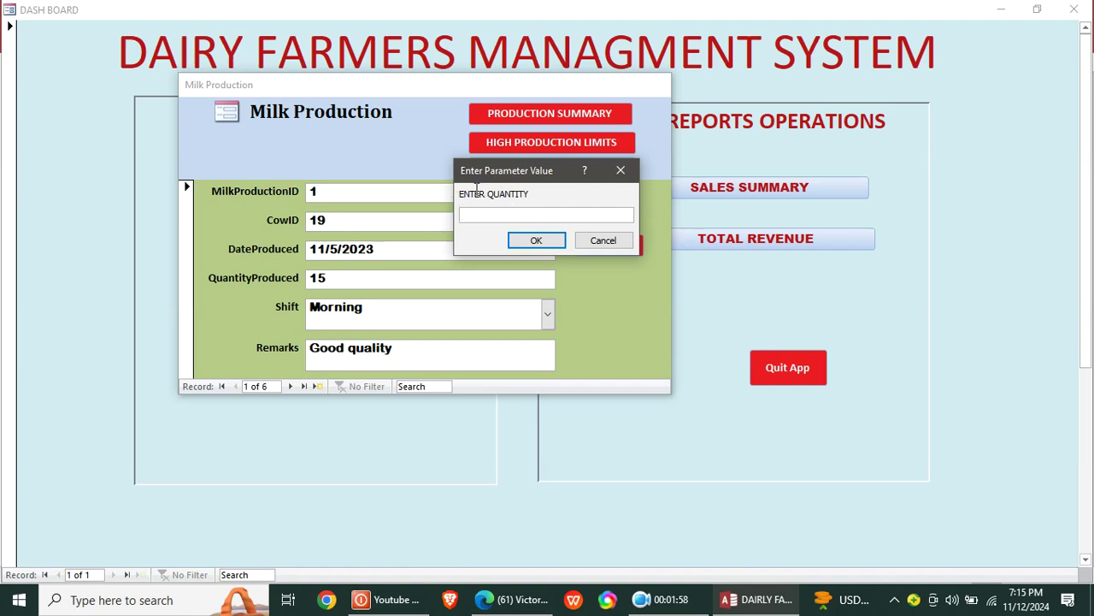
pyautogui.write('10')
pyautogui.press('Return')
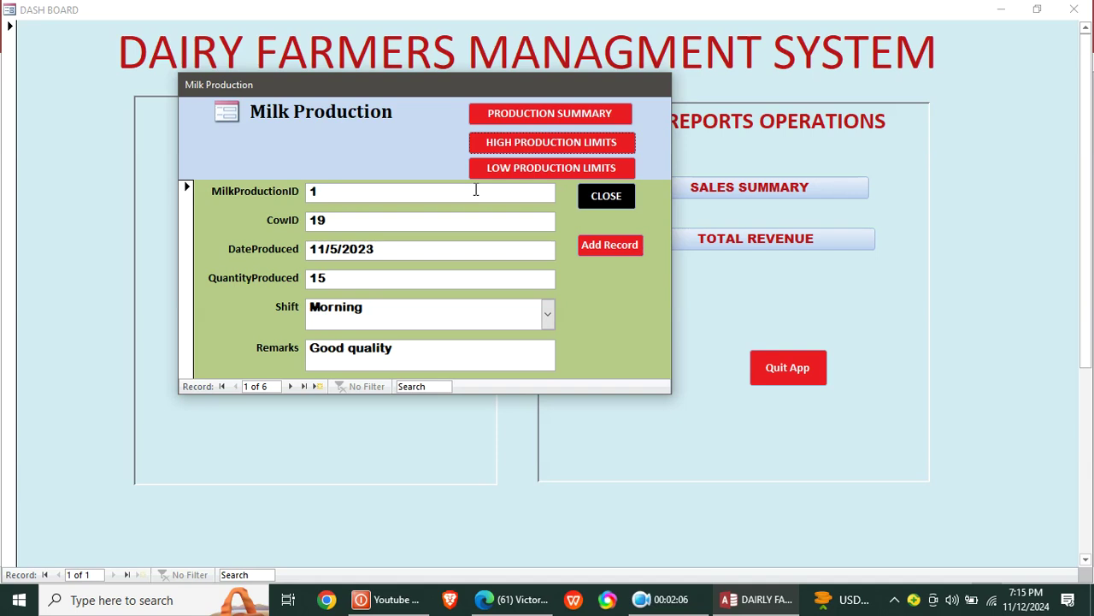
# Step: Run the low production limits report with a minimum production amount of 10, and close the Milk Production form
pyautogui.click(540, 147)
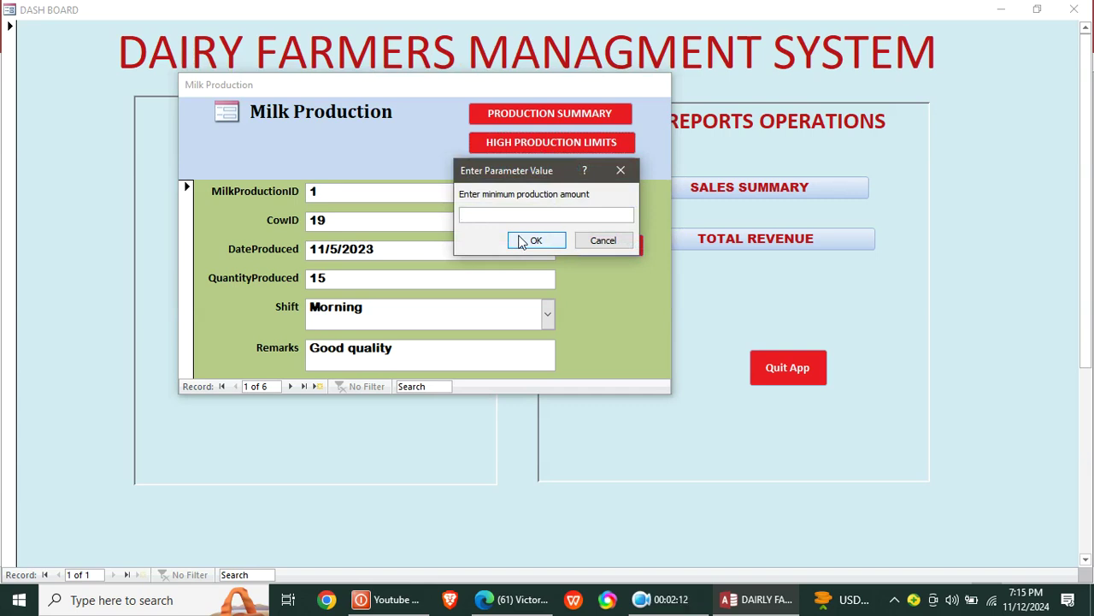
pyautogui.write('10')
pyautogui.press('Return')
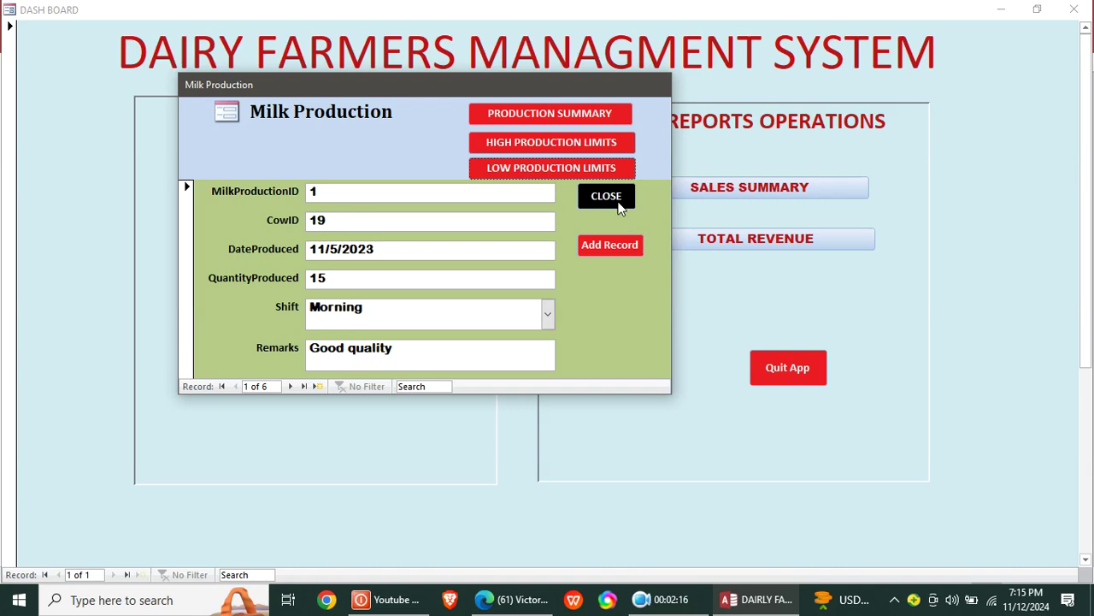
pyautogui.click(618, 199)
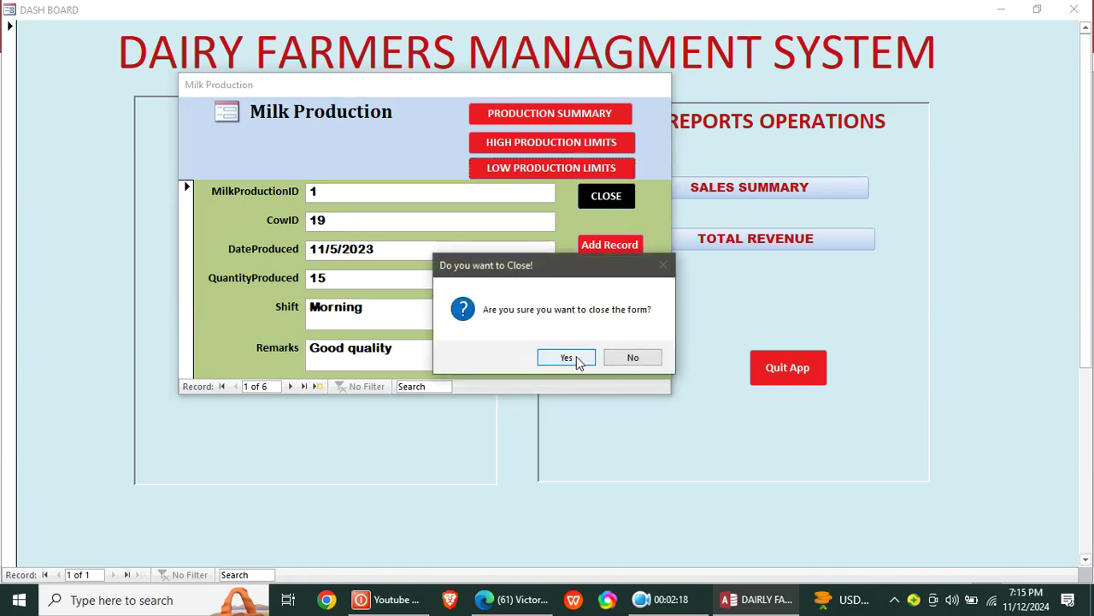
pyautogui.click(576, 359)
# Step: Close the dashboard and review the Low Milk Producing Cows, High Volume Customers and Daily Milk Production reports
pyautogui.click(1001, 10)
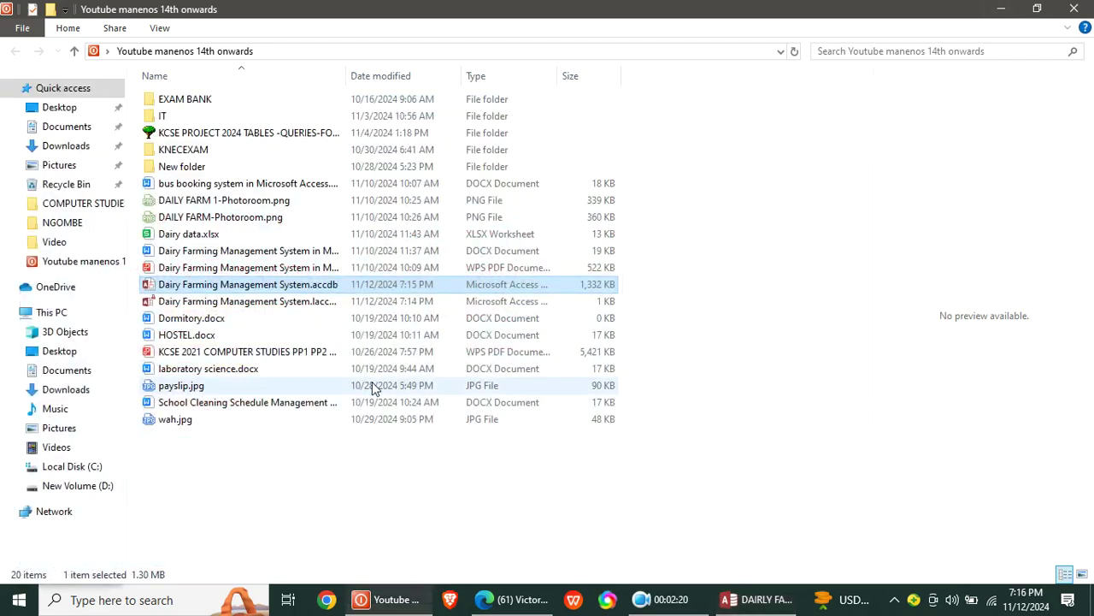
pyautogui.click(756, 599)
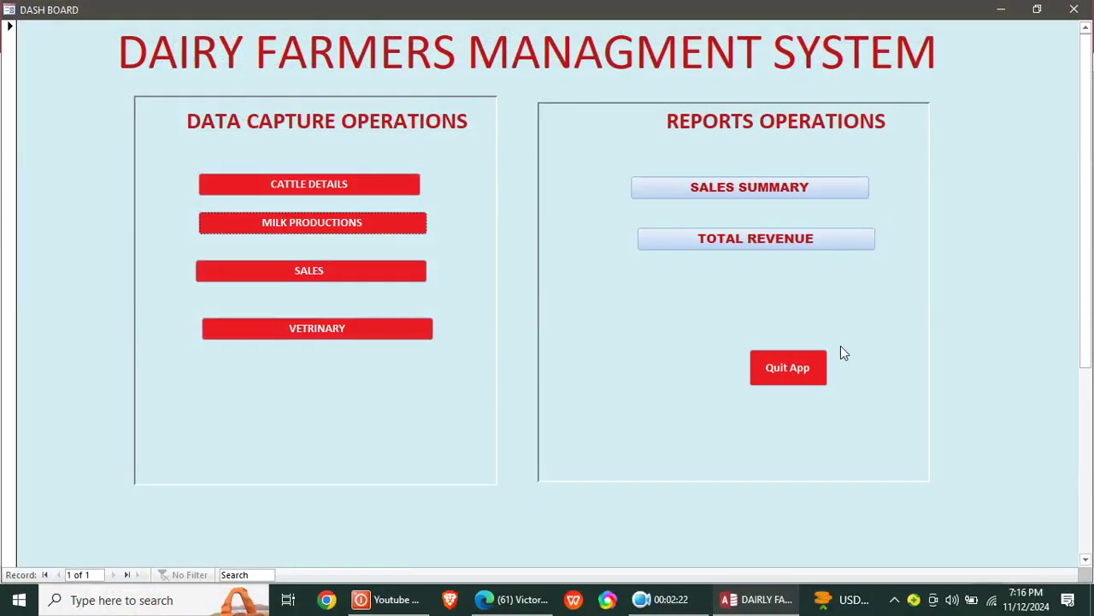
pyautogui.click(1074, 10)
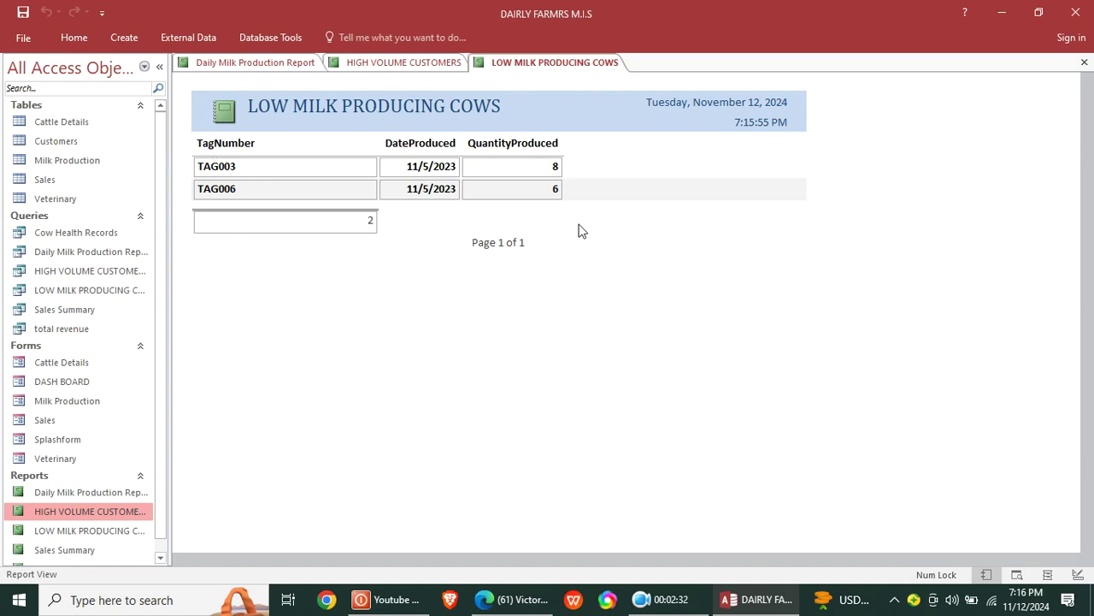
pyautogui.click(396, 67)
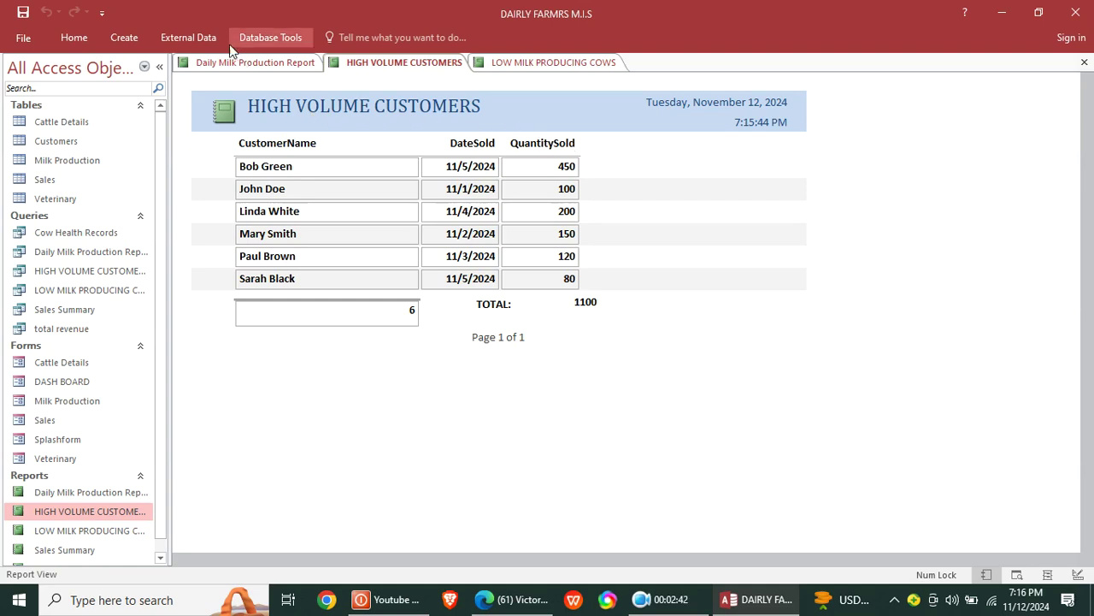
pyautogui.click(248, 63)
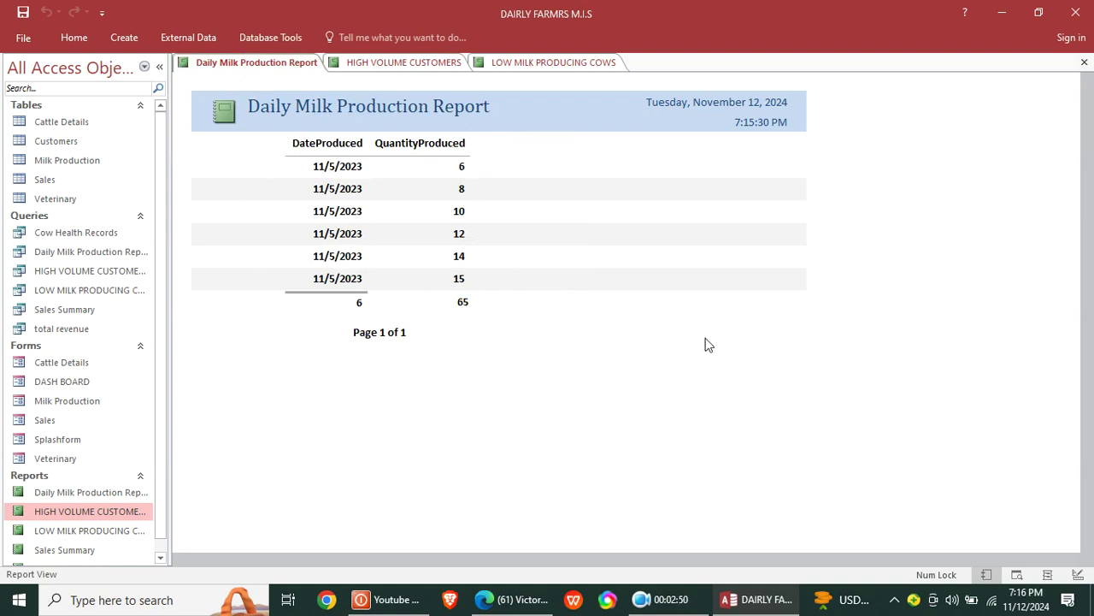
# Step: View the Veterinary form and run its sales report, and close the finished database
pyautogui.doubleClick(74, 460)
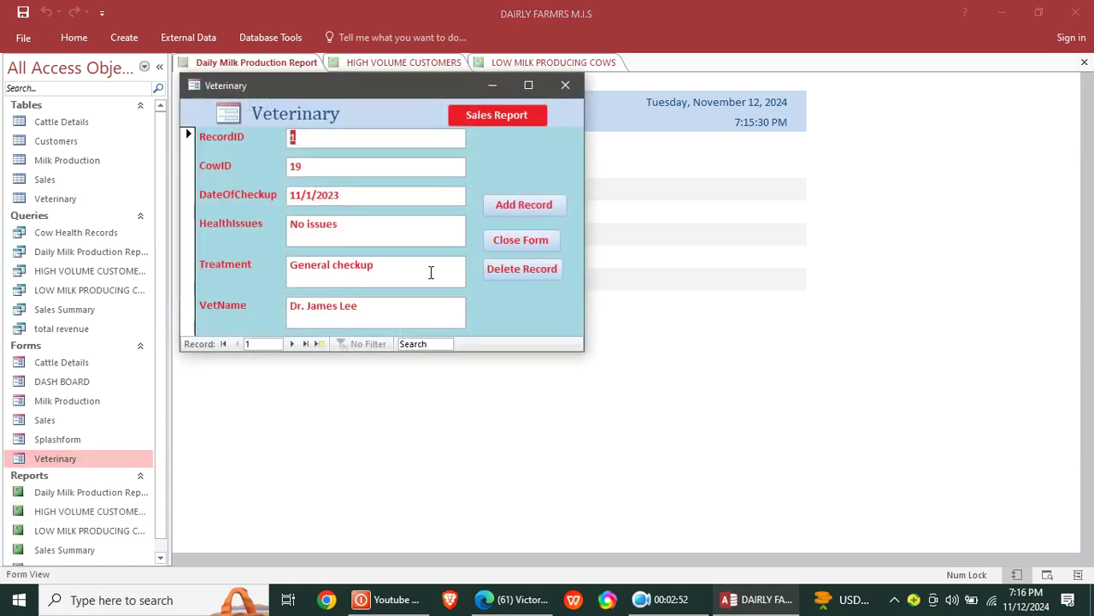
pyautogui.moveTo(369, 86); pyautogui.dragTo(412, 123)
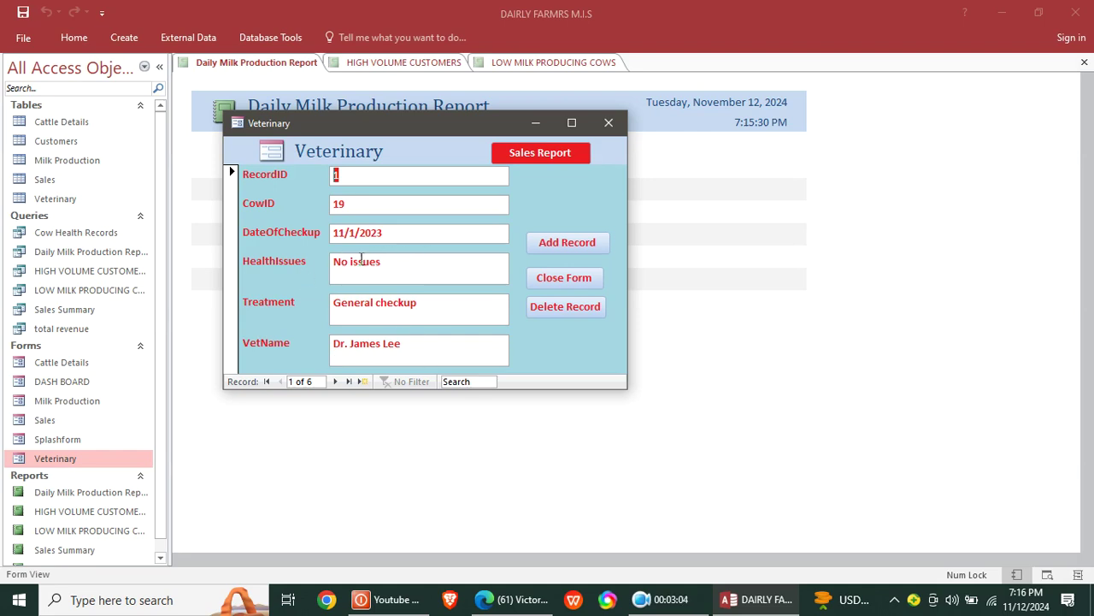
pyautogui.click(528, 152)
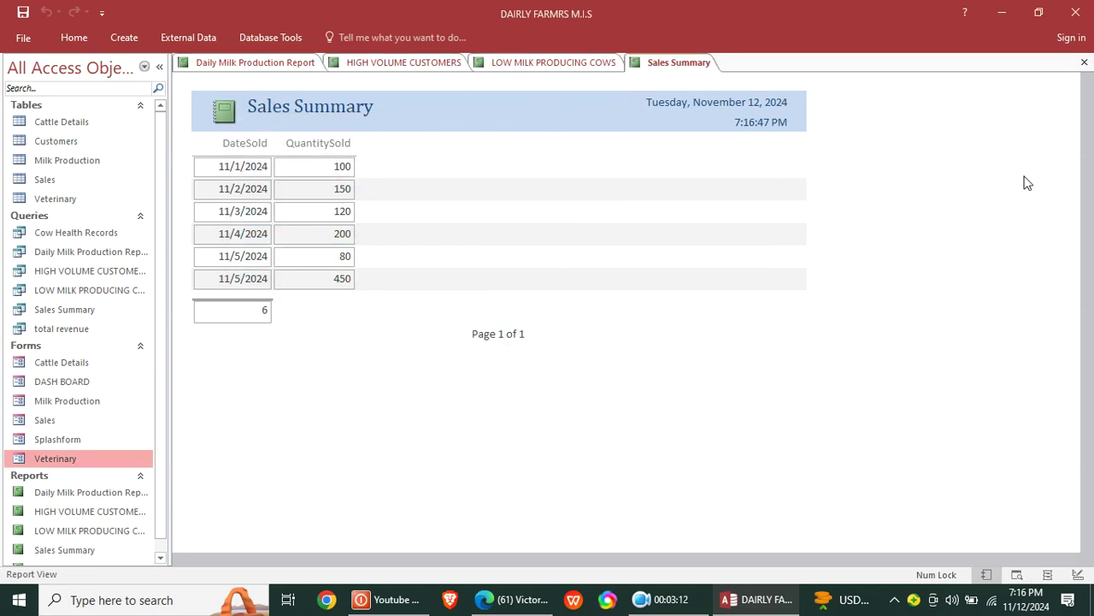
pyautogui.click(1074, 13)
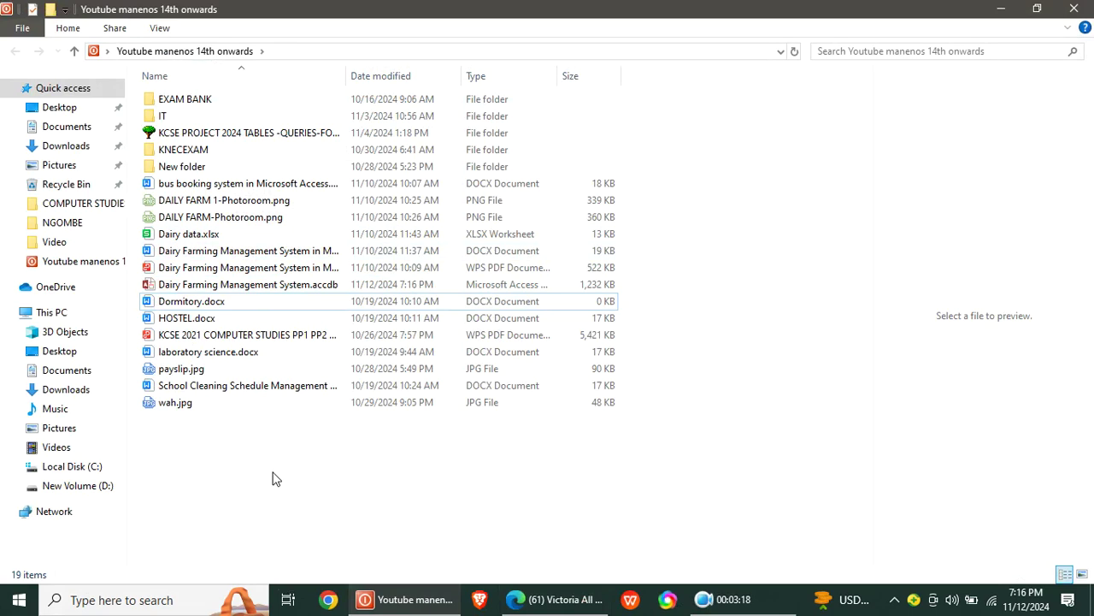
# Step: Open the Dairy data.xlsx workbook in Excel 2016 and return to the project folder
pyautogui.click(190, 233)
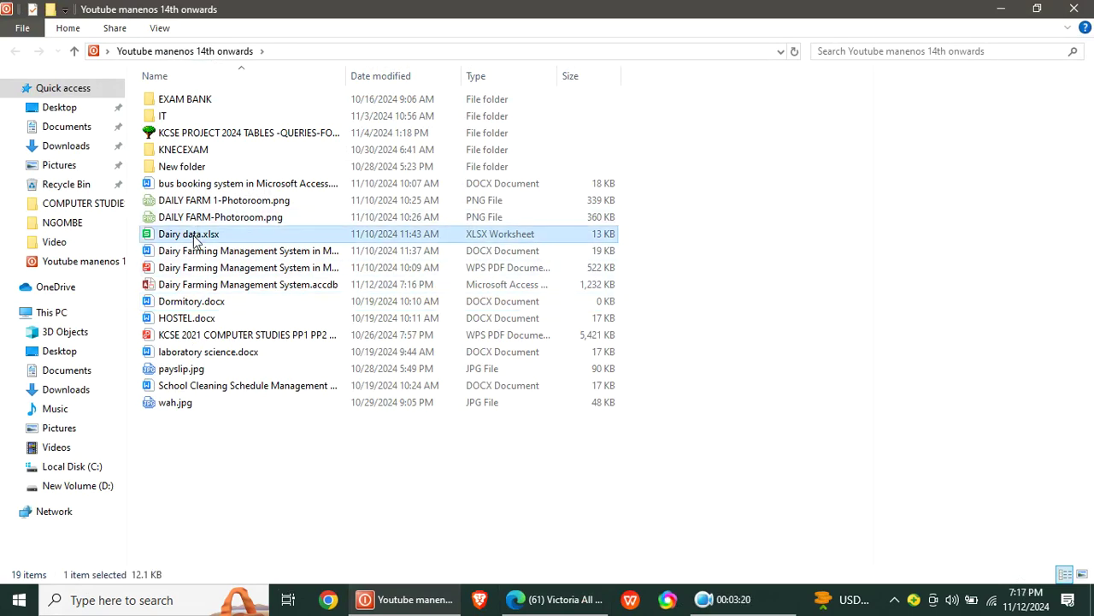
pyautogui.rightClick(190, 233)
pyautogui.moveTo(354, 242)
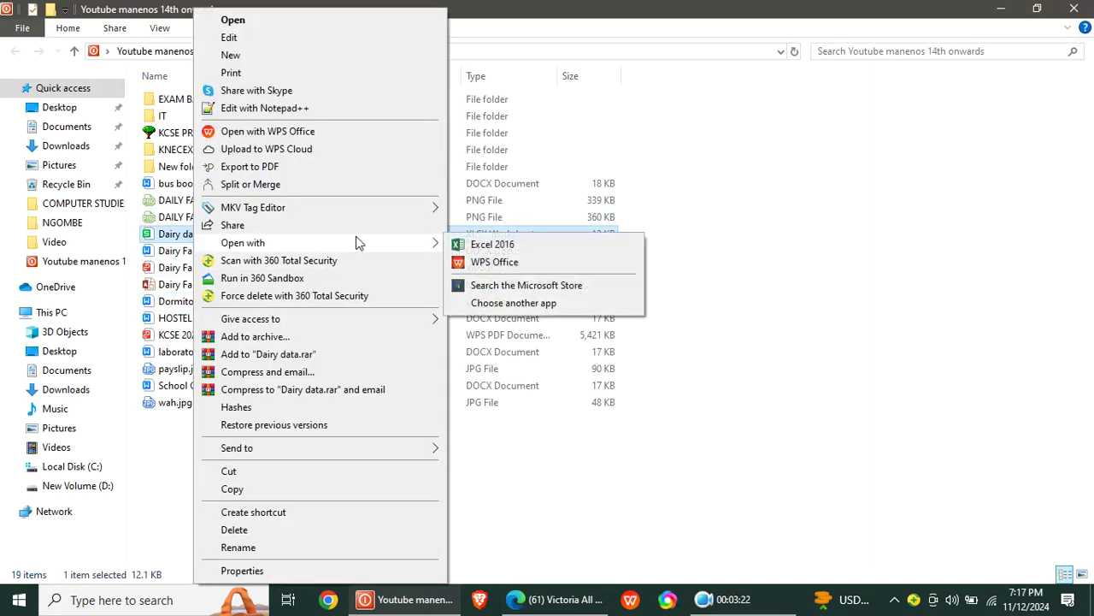
pyautogui.click(501, 245)
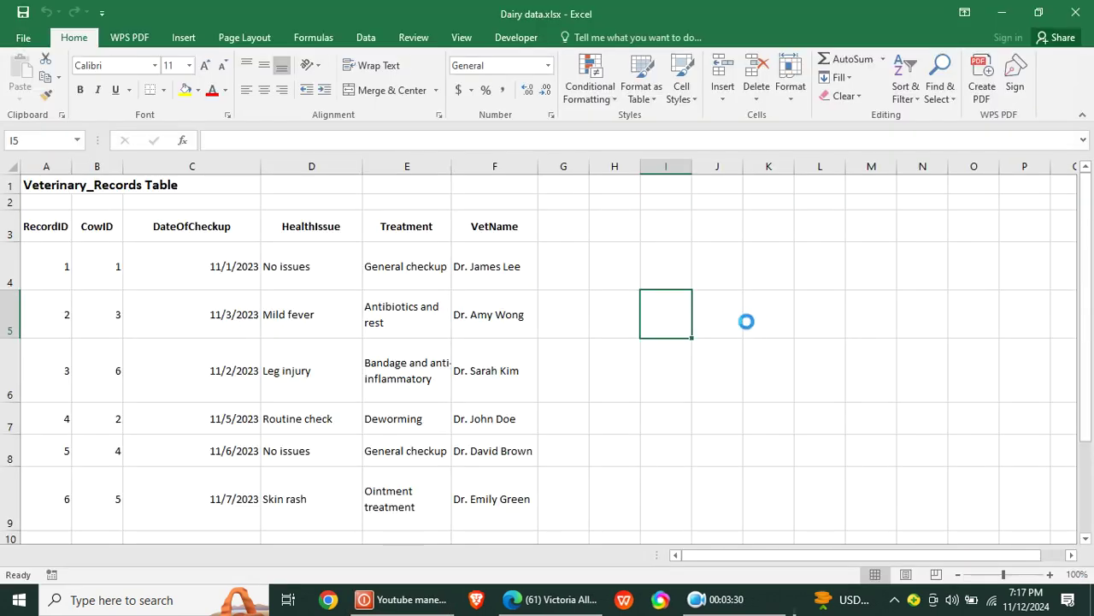
pyautogui.click(999, 9)
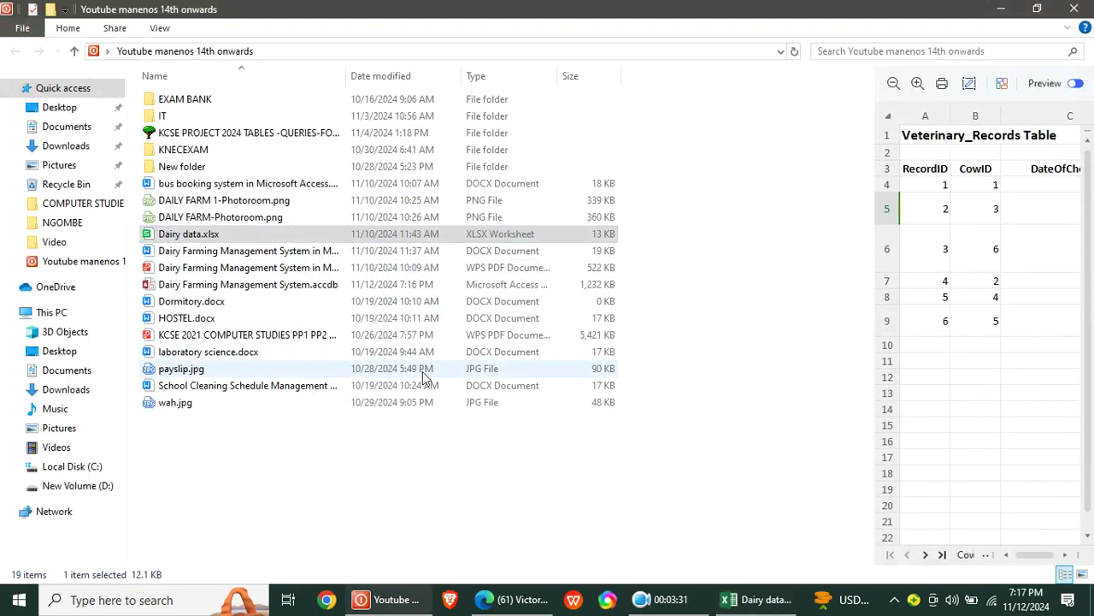
# Step: Create a new Microsoft Access database file in the project folder
pyautogui.rightClick(362, 480)
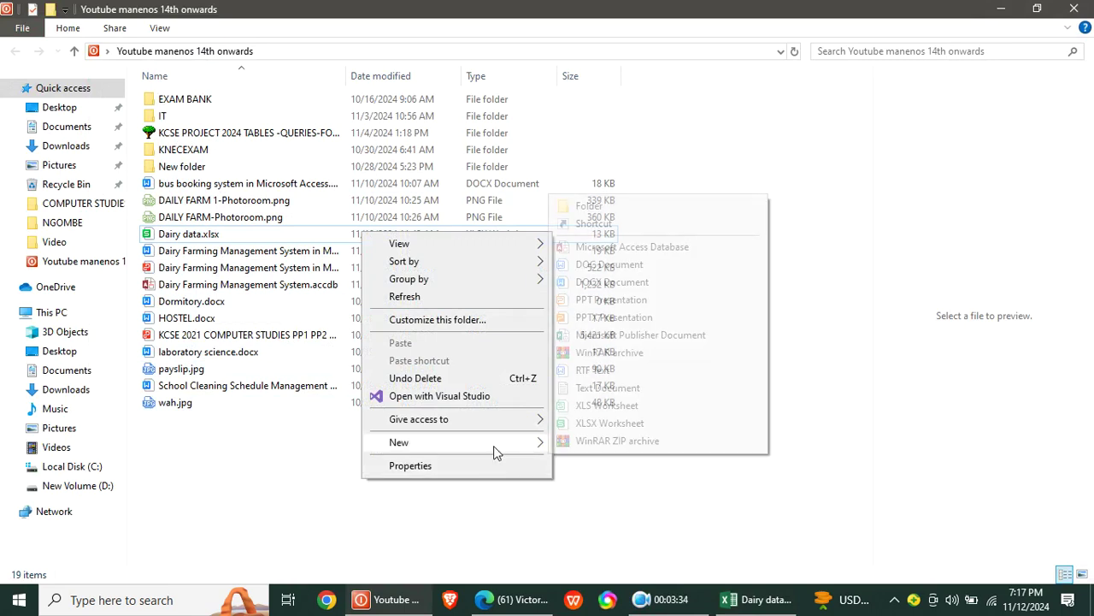
pyautogui.moveTo(494, 446)
pyautogui.click(622, 246)
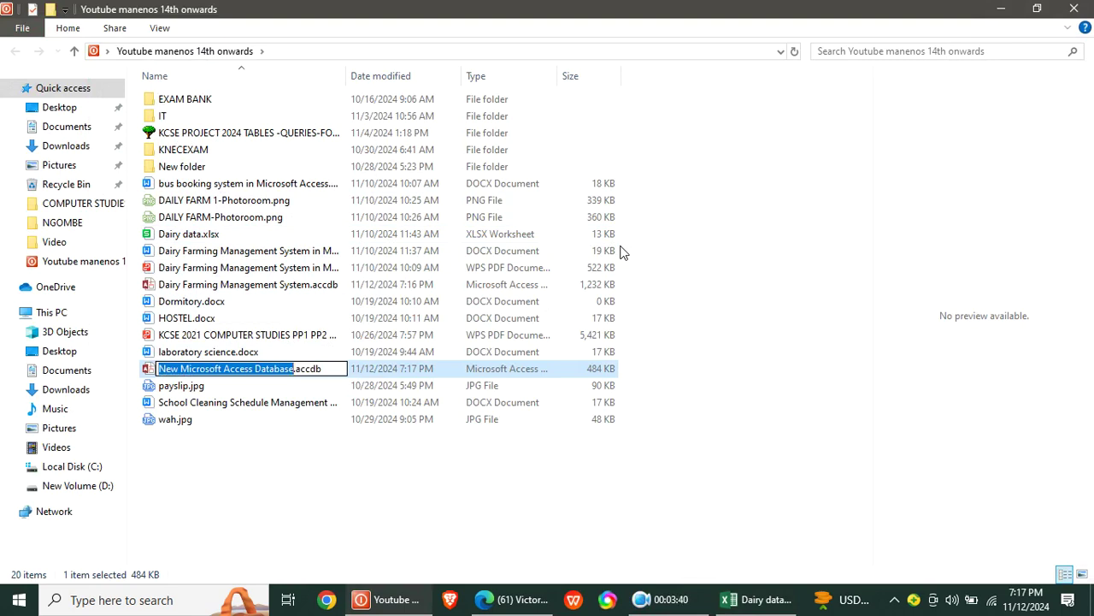
# Step: Try to name the new database file DAIRY FARMING MANAGEMENT SYSTEM
pyautogui.write('DAIR')
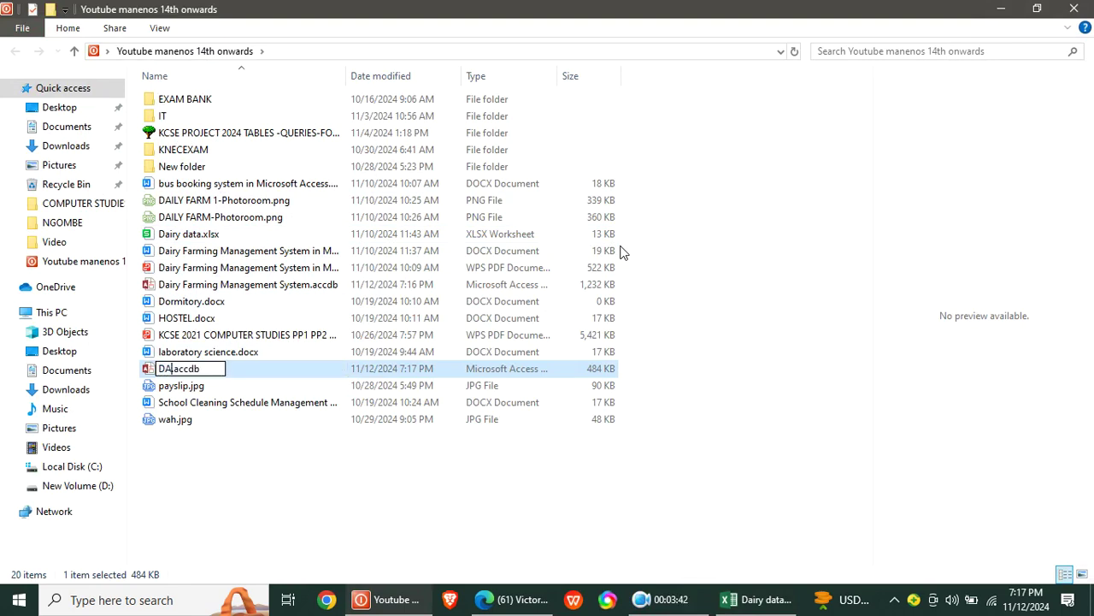
pyautogui.write('Y FARMING M')
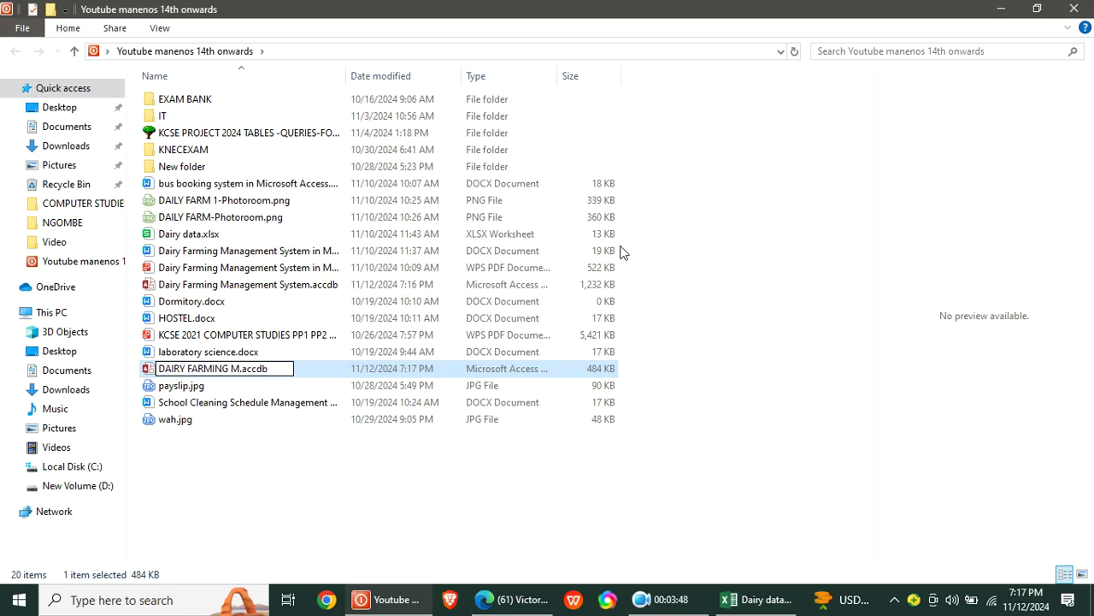
pyautogui.write('ANAGEMENT ')
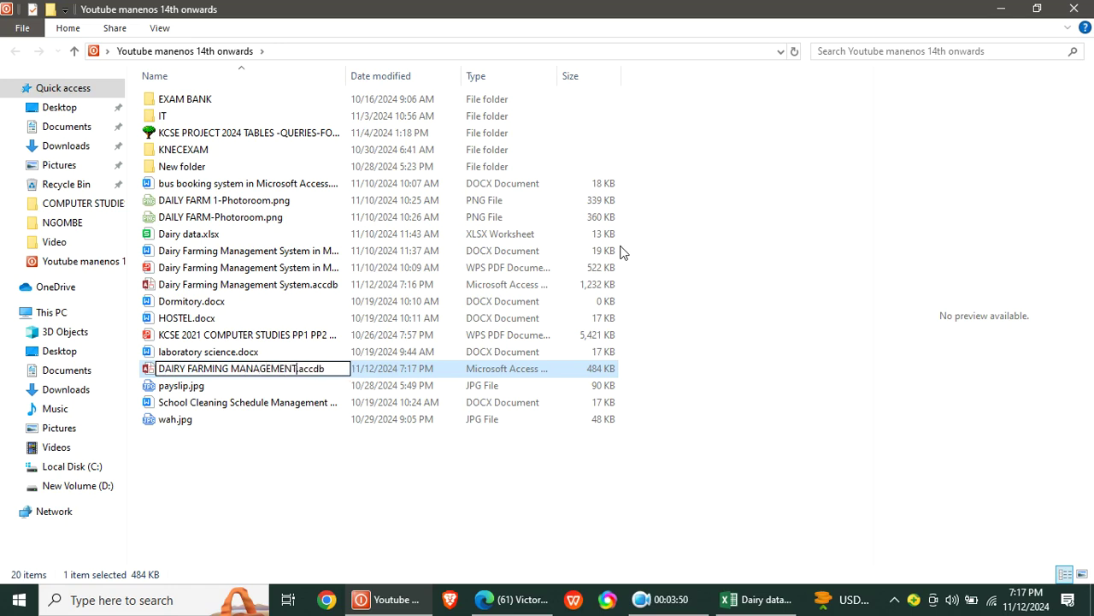
pyautogui.write('SYSTEM')
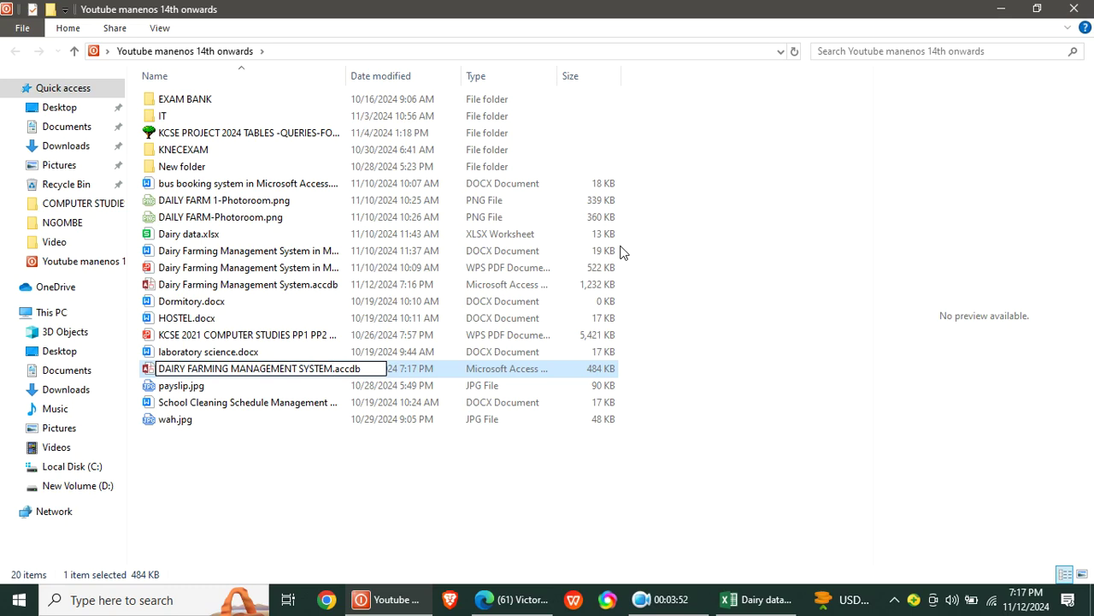
pyautogui.click(313, 385)
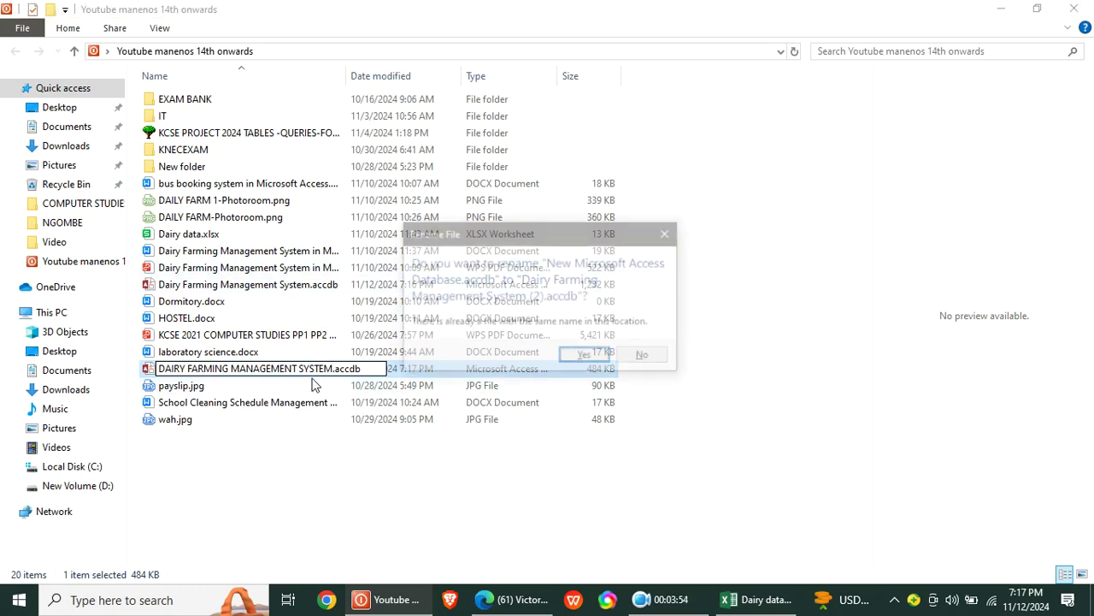
pyautogui.click(652, 356)
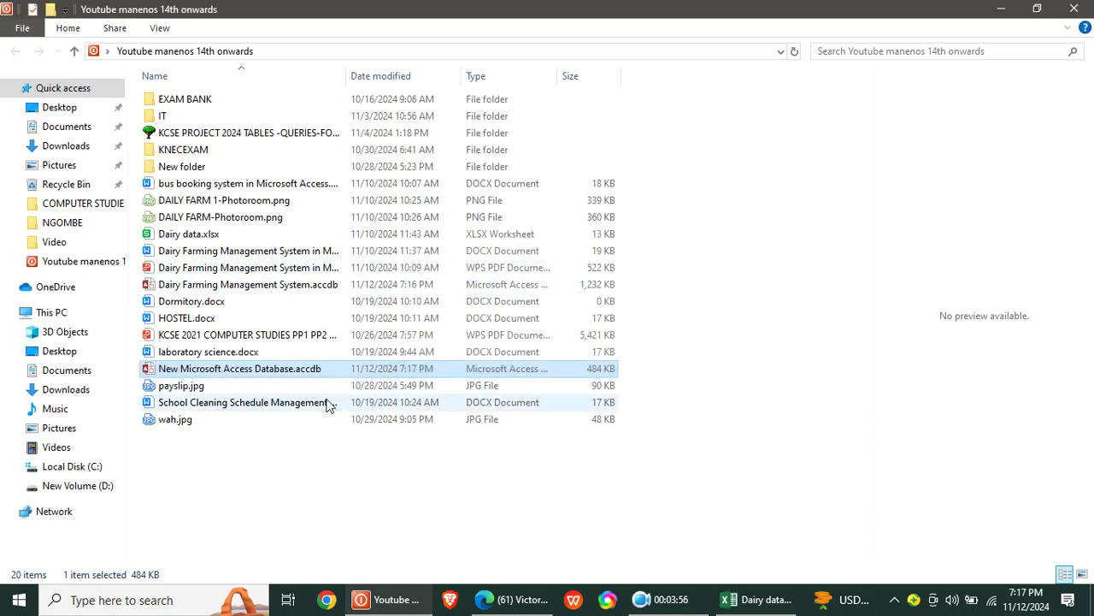
# Step: Rename the new Access database file as DAIRY FARMING MIS
pyautogui.rightClick(232, 375)
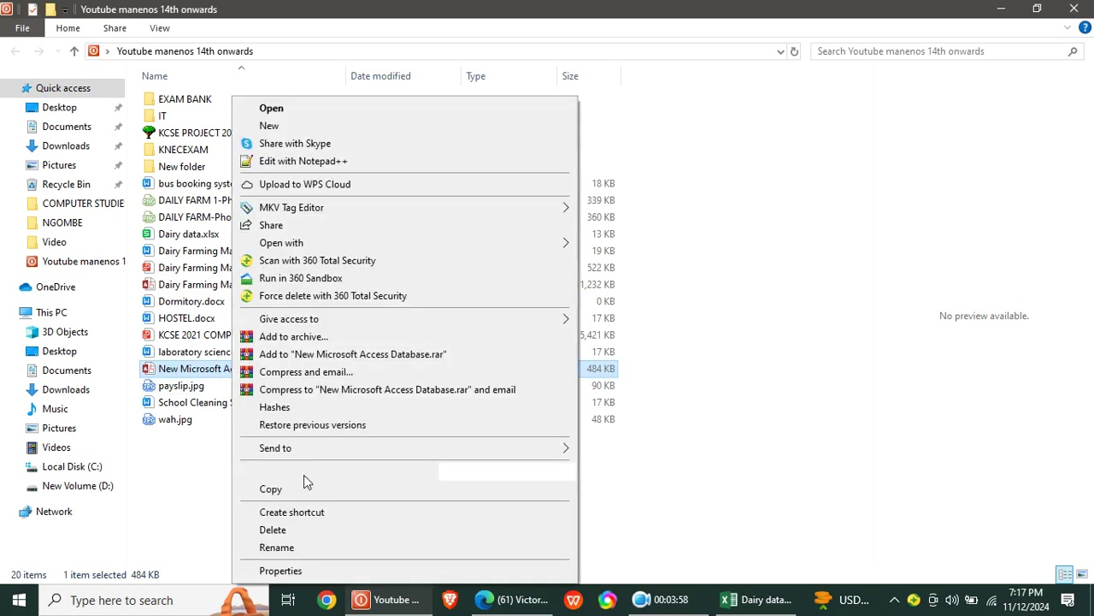
pyautogui.click(299, 547)
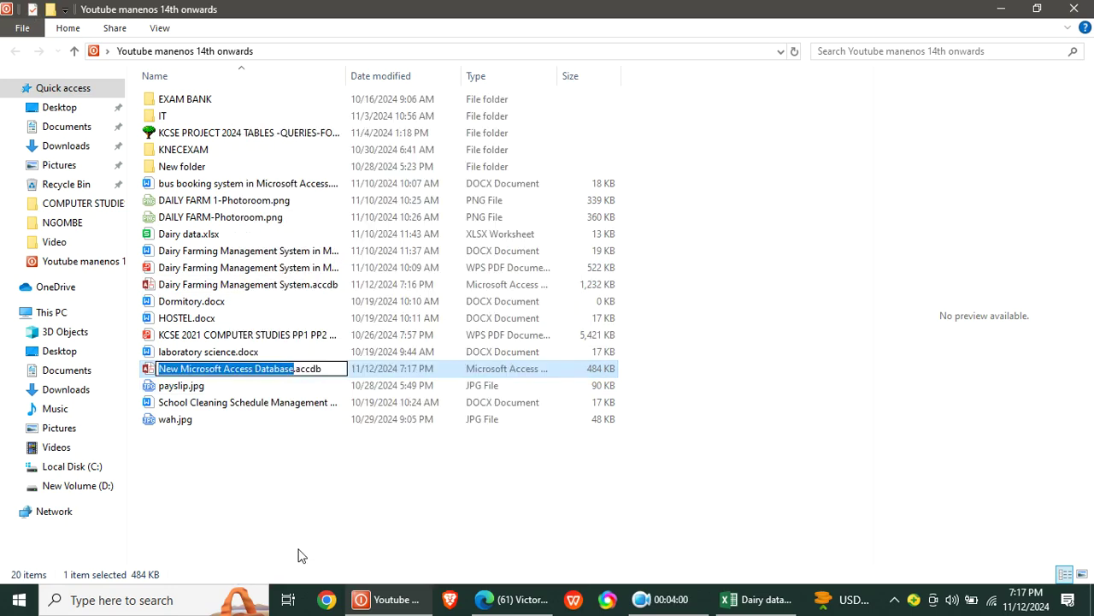
pyautogui.write('DA')
pyautogui.write('UR=')
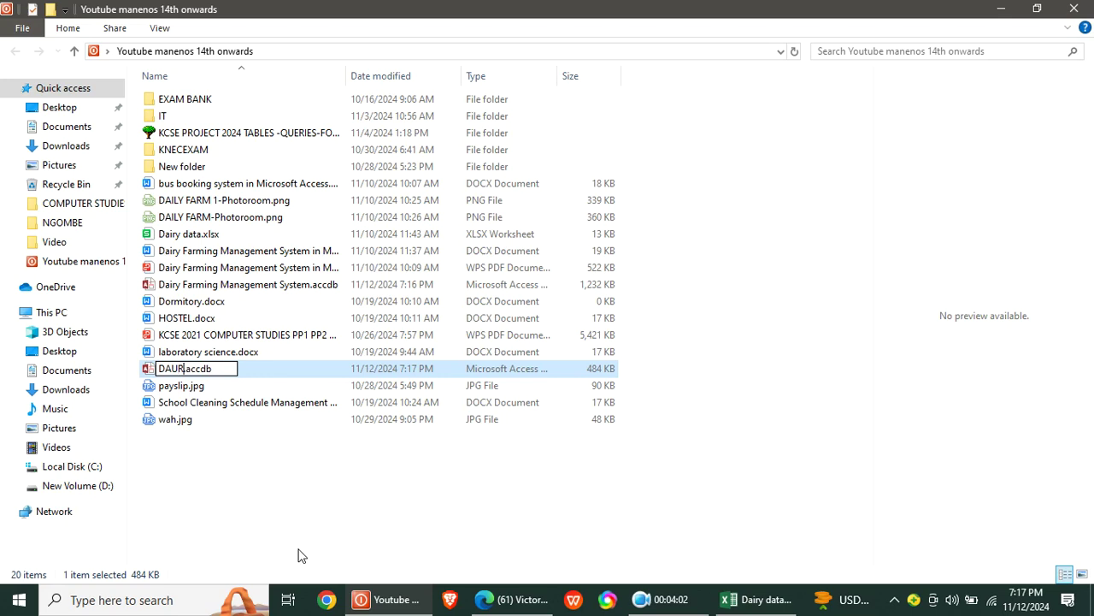
pyautogui.press('BackSpace')
pyautogui.press('BackSpace')
pyautogui.press('BackSpace')
pyautogui.write('IR')
pyautogui.write('Y')
pyautogui.write(' FARMING ')
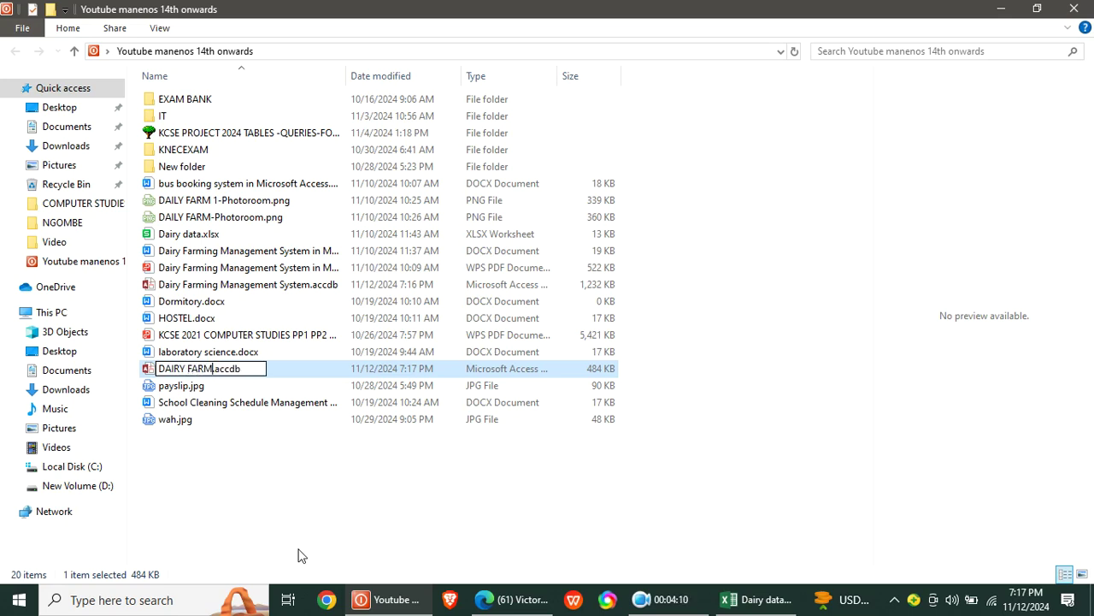
pyautogui.write('M')
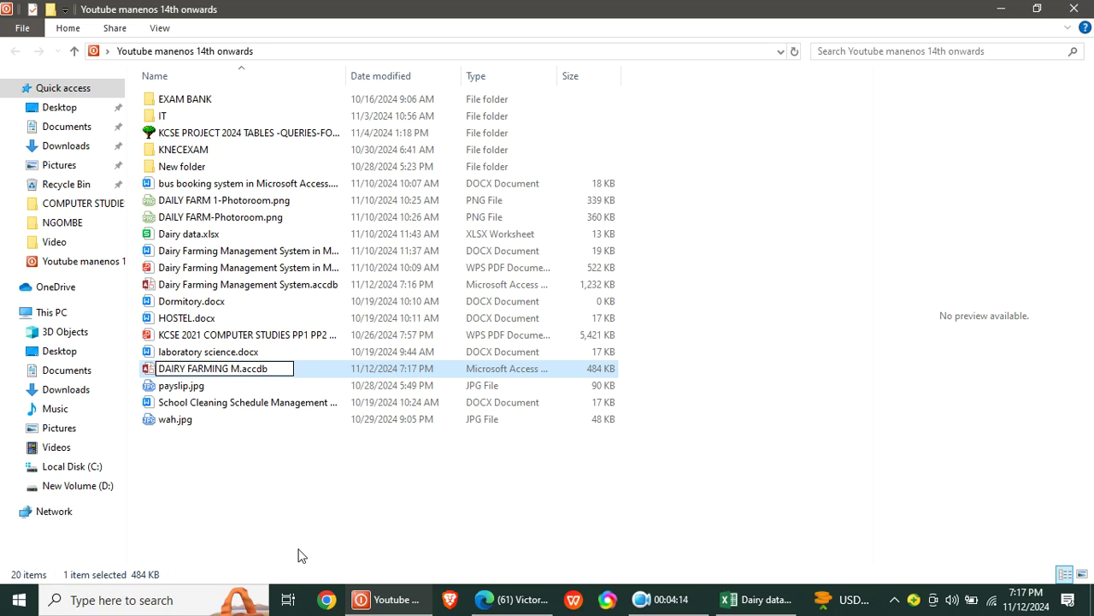
pyautogui.write('IS')
pyautogui.press('Return')
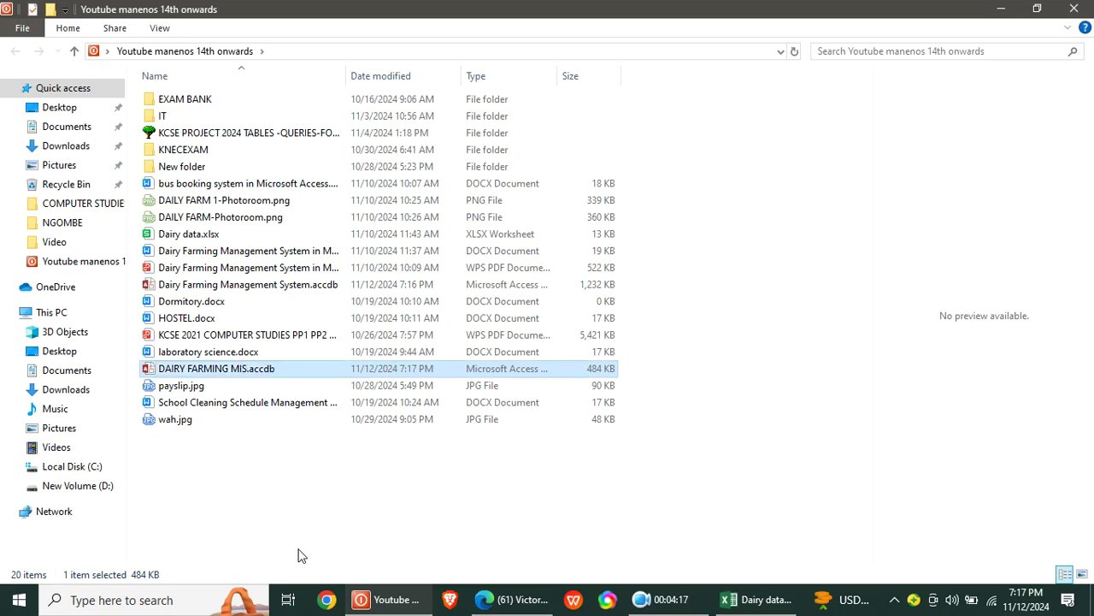
# Step: Open the DAIRY FARMING MIS database in Access and start a new table in Design view
pyautogui.doubleClick(237, 369)
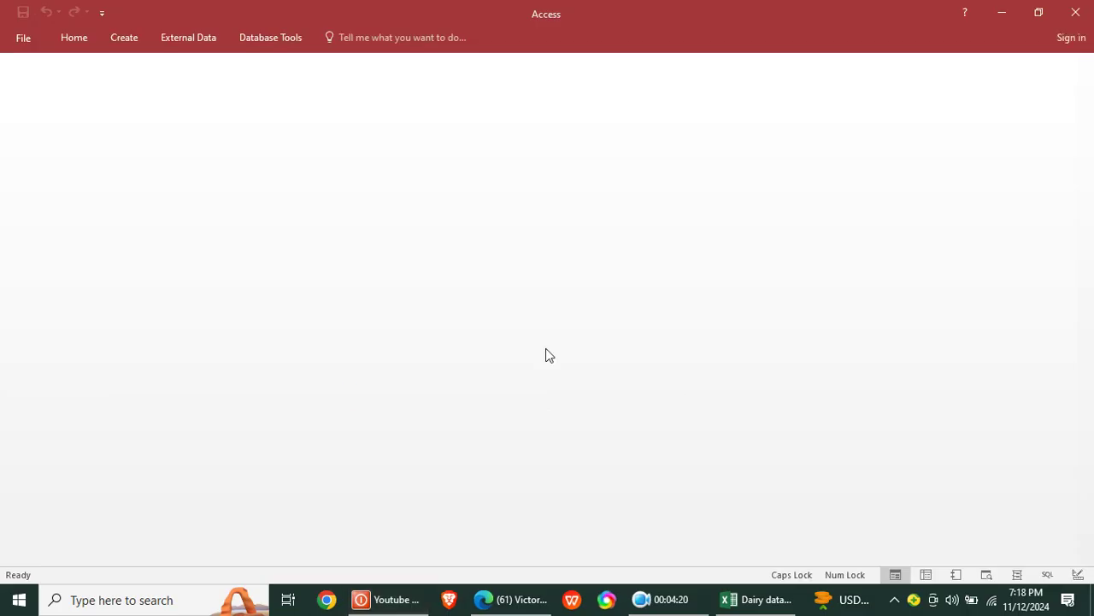
pyautogui.click(453, 64)
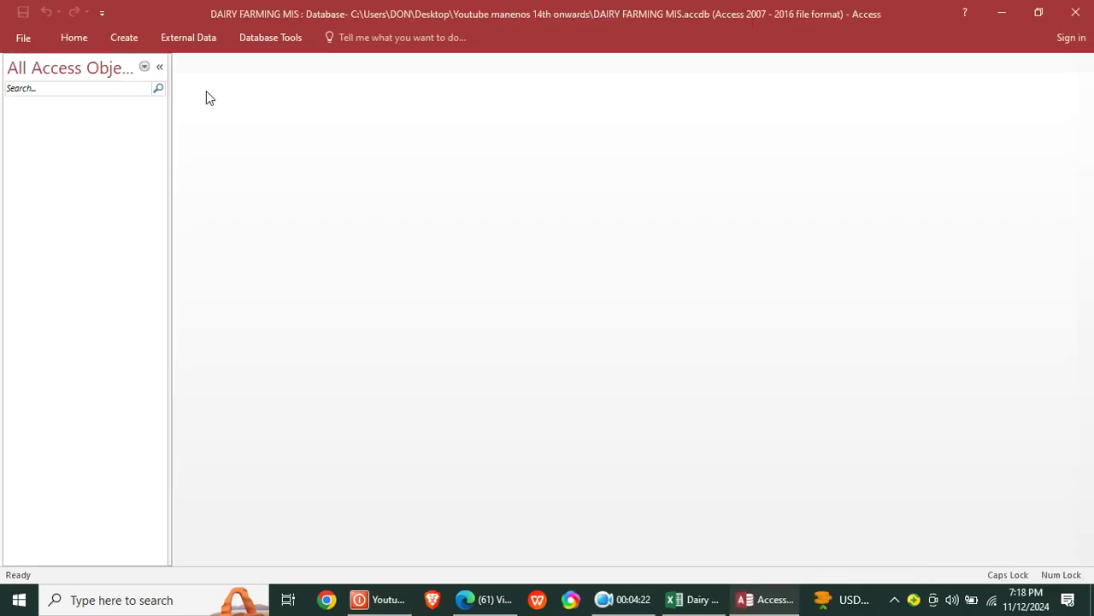
pyautogui.click(114, 38)
pyautogui.click(115, 90)
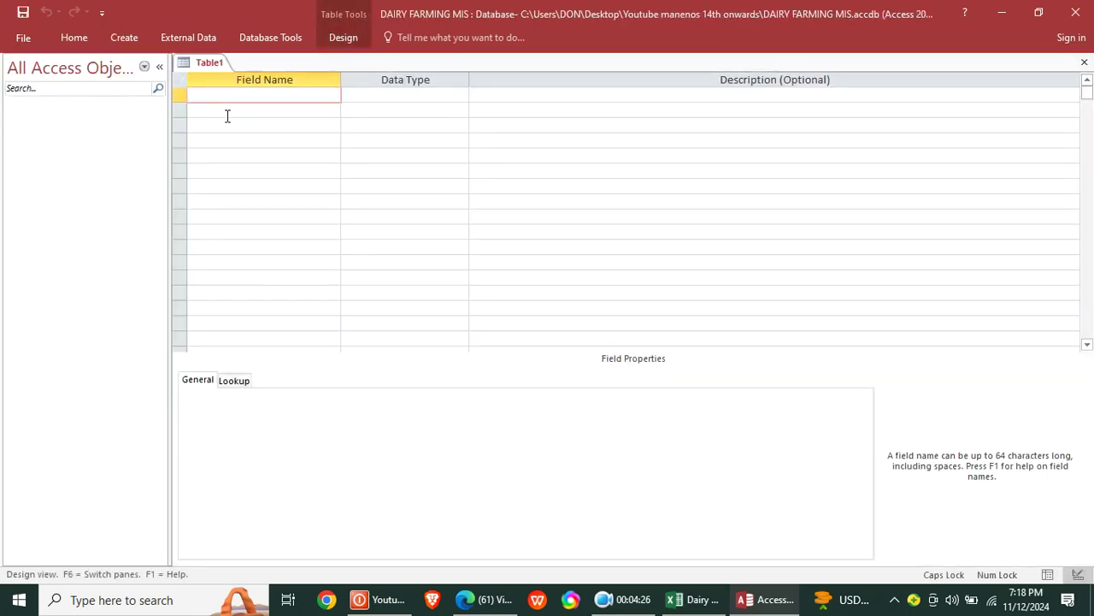
# Step: Enter CowID and TagNumber as the first two field names of the new table
pyautogui.write('C')
pyautogui.press('capslock')
pyautogui.write('ow')
pyautogui.press('capslock')
pyautogui.write('ID')
pyautogui.click(227, 115)
pyautogui.write('tAG')
pyautogui.press('BackSpace')
pyautogui.press('BackSpace')
pyautogui.press('BackSpace')
pyautogui.write('T')
pyautogui.press('capslock')
pyautogui.write('ag')
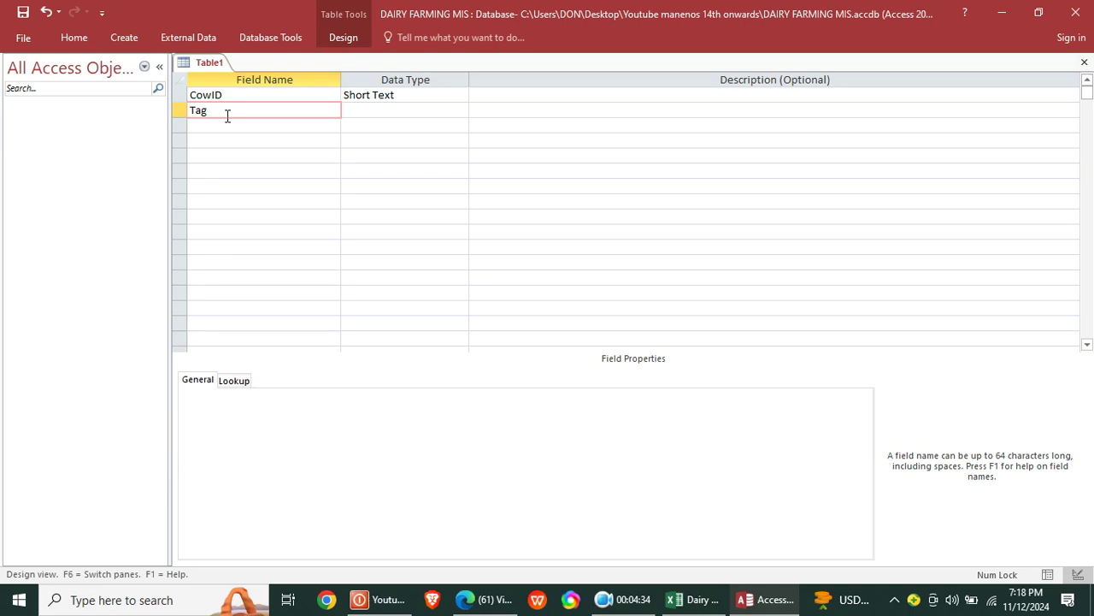
pyautogui.write('Number')
# Step: Set the CowID field's data type to AutoNumber and make it the primary key
pyautogui.doubleClick(372, 94)
pyautogui.rightClick(370, 96)
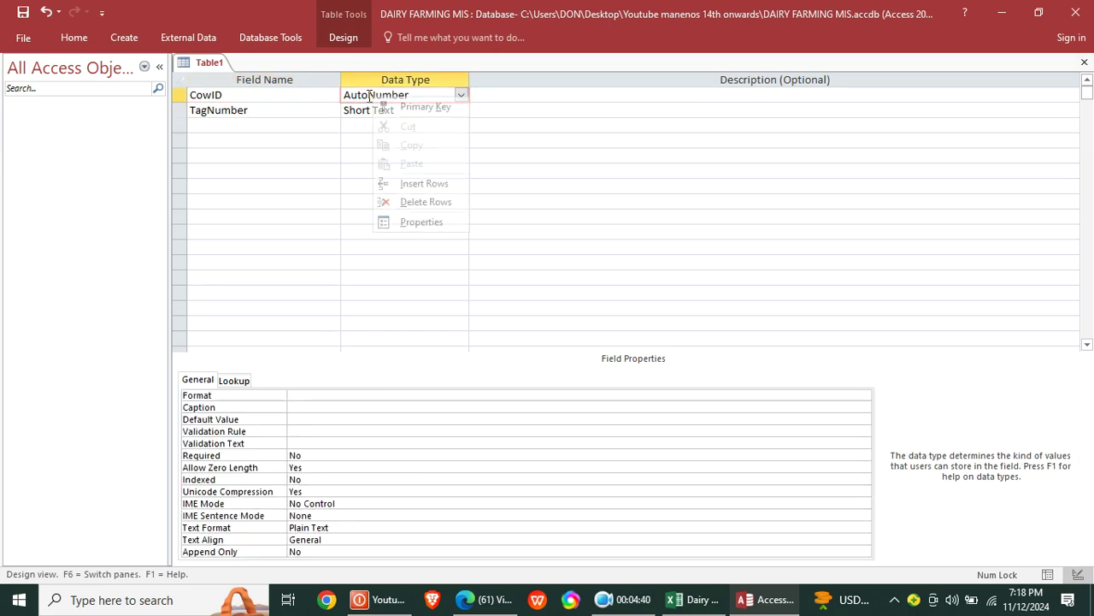
pyautogui.click(395, 111)
# Step: Add a Short Text field Breed and a Date/Time field BirdDate below TagNumber
pyautogui.click(226, 128)
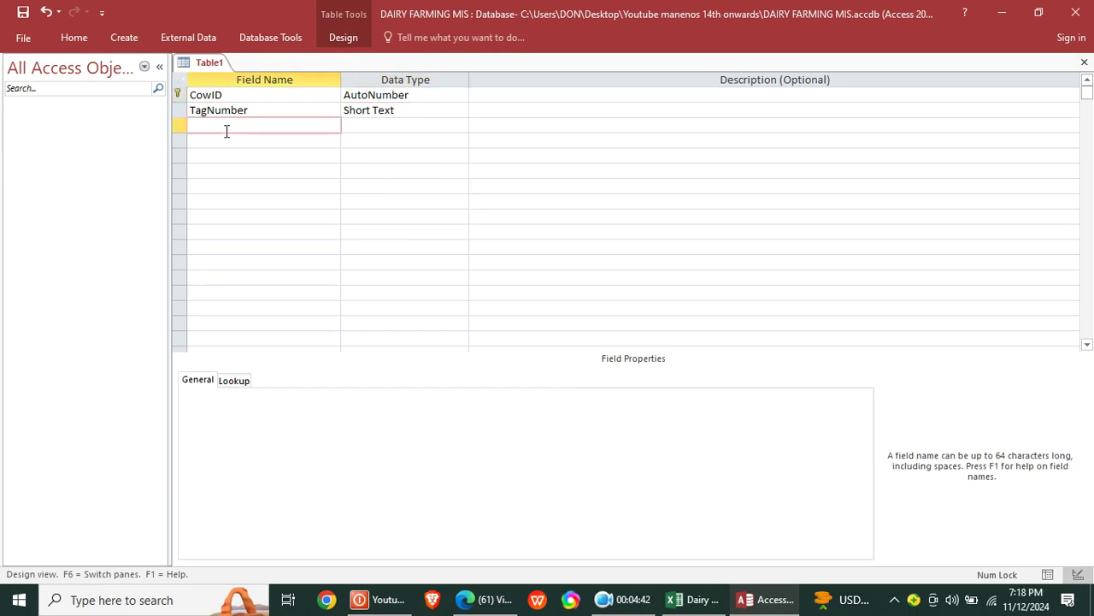
pyautogui.write('Bread')
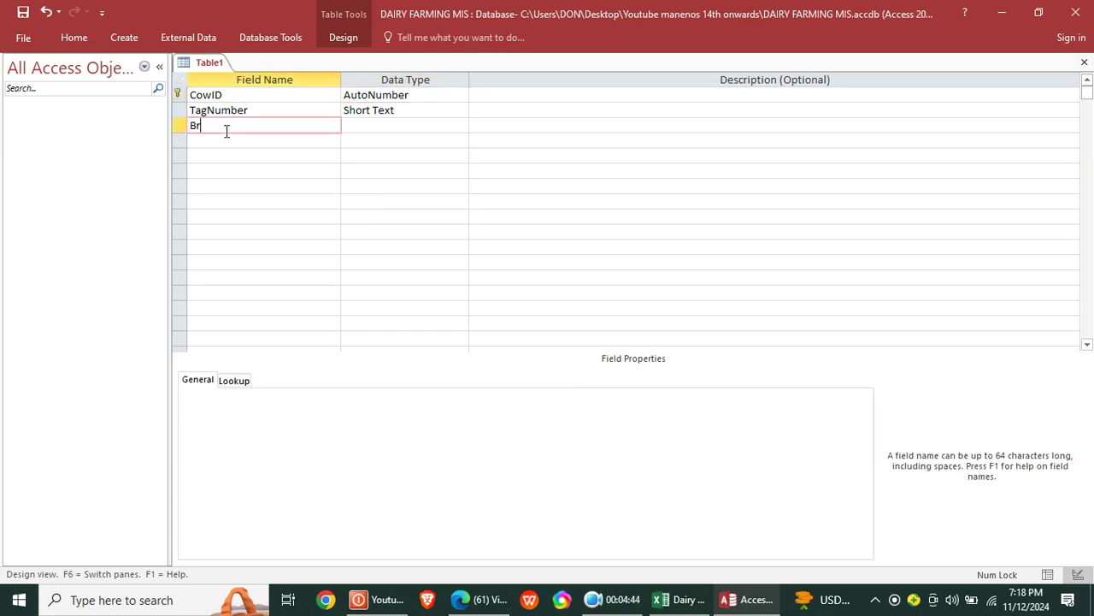
pyautogui.press('BackSpace')
pyautogui.press('BackSpace')
pyautogui.write('ed')
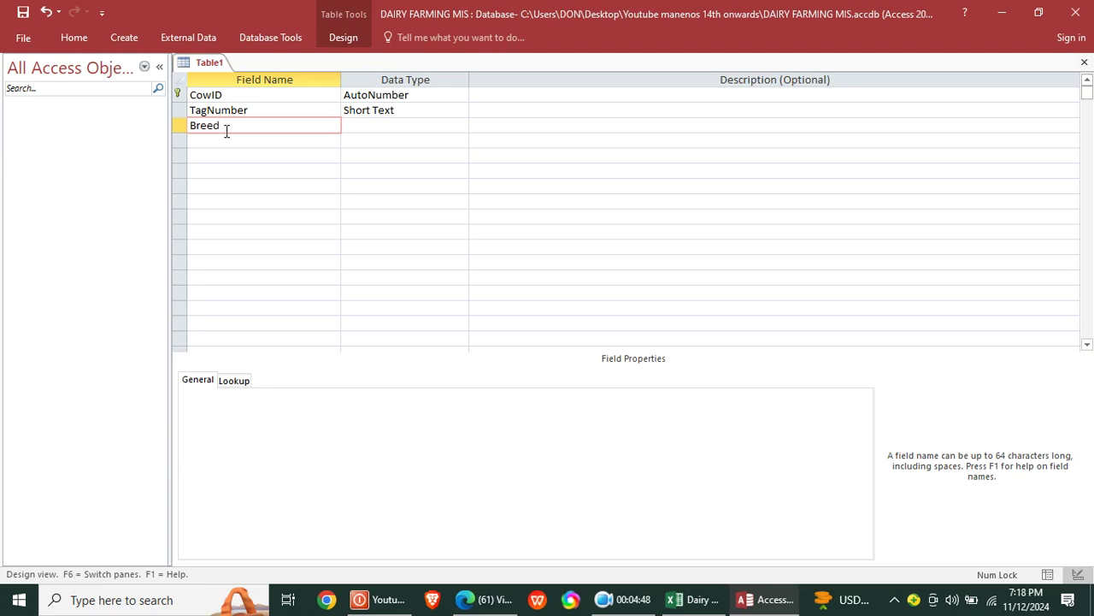
pyautogui.press('Down')
pyautogui.write('BirdDate')
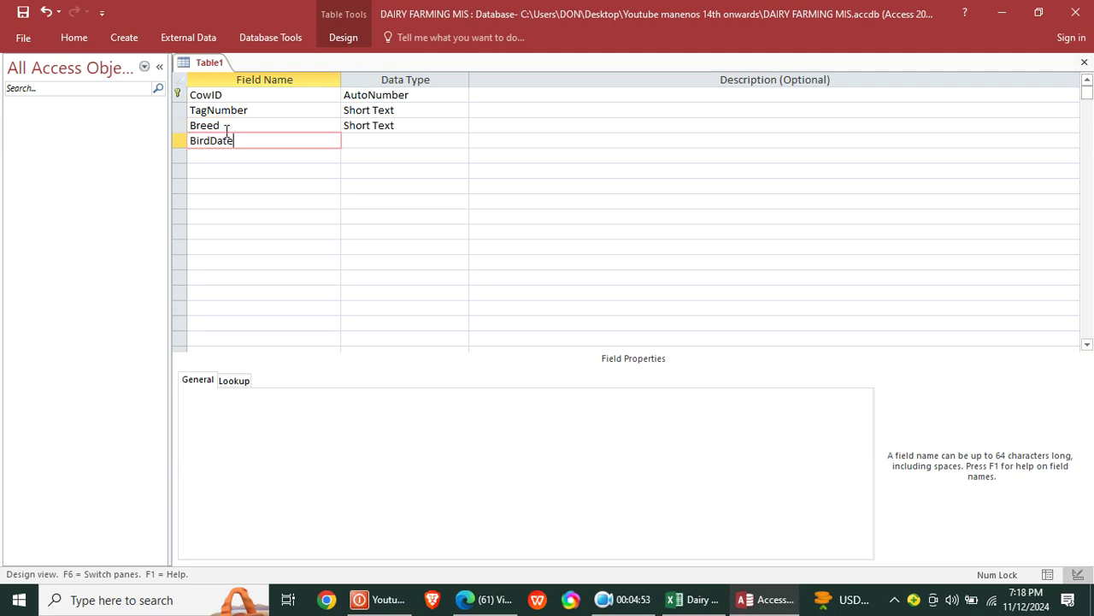
pyautogui.press('Down')
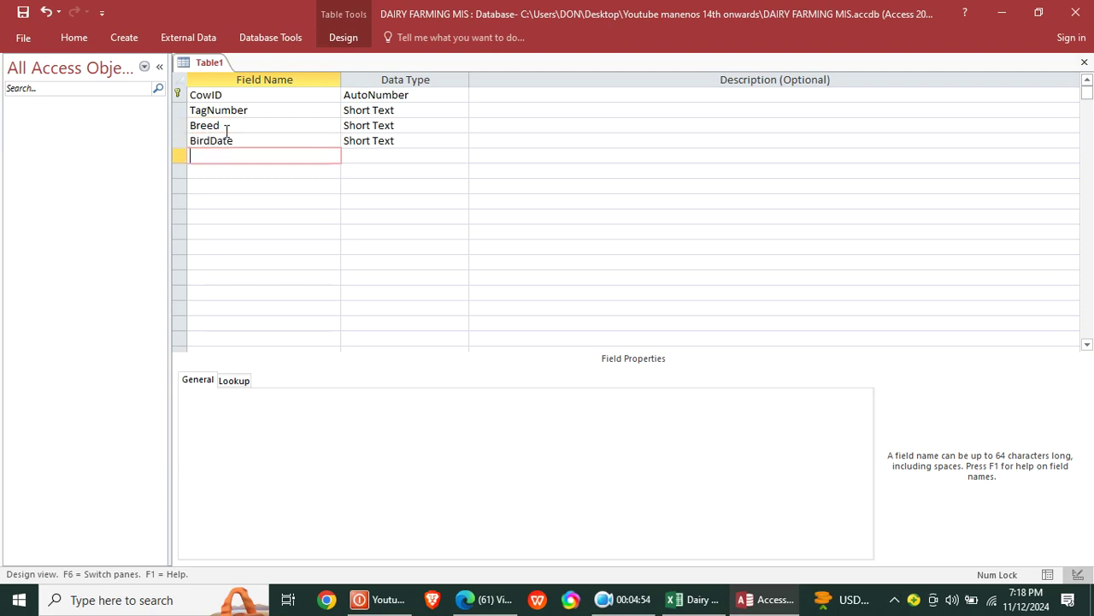
pyautogui.click(362, 145)
pyautogui.write('date/Time')
# Step: Add a Short Text field Gender with the default value Female
pyautogui.click(276, 156)
pyautogui.write('Gender')
pyautogui.click(381, 159)
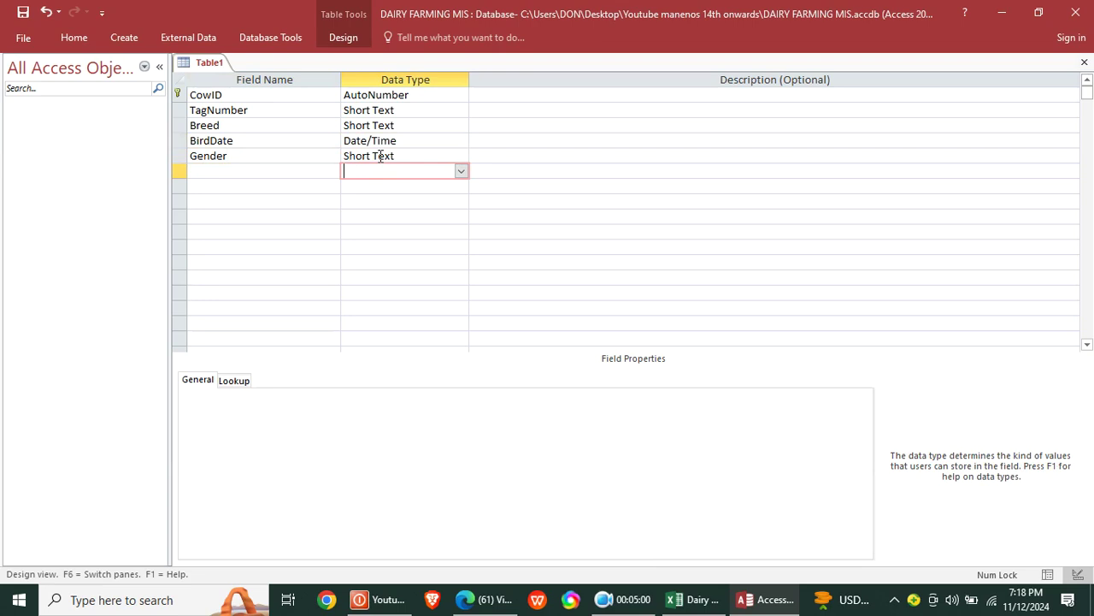
pyautogui.click(294, 445)
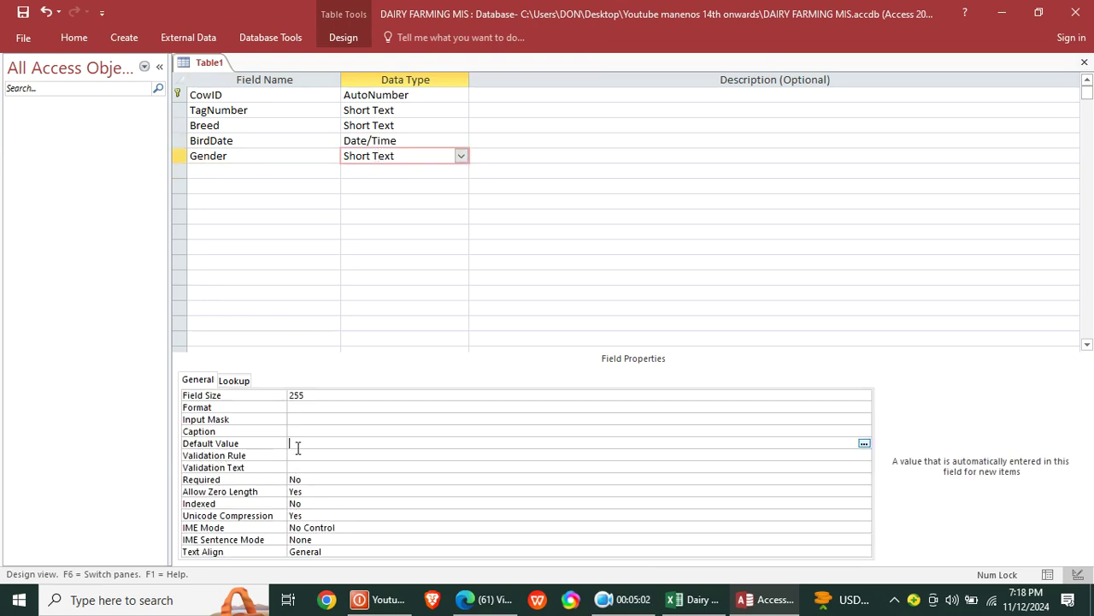
pyautogui.write('Female')
# Step: Add a MilkProductionID field with the Number data type below Gender
pyautogui.click(265, 173)
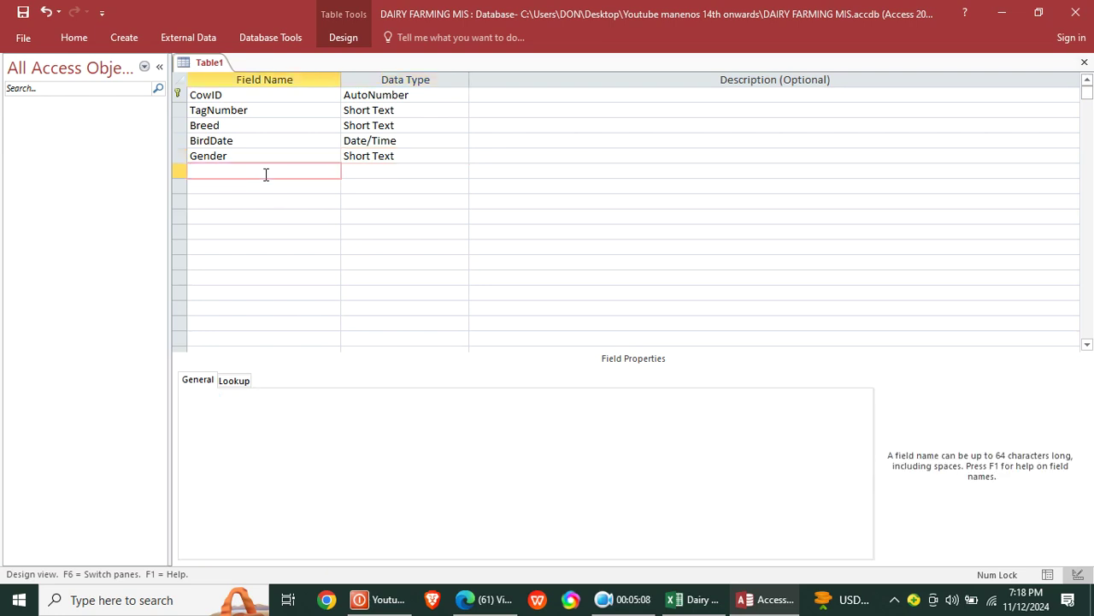
pyautogui.write('MilkProduction')
pyautogui.press('capslock')
pyautogui.write('ID')
pyautogui.click(386, 171)
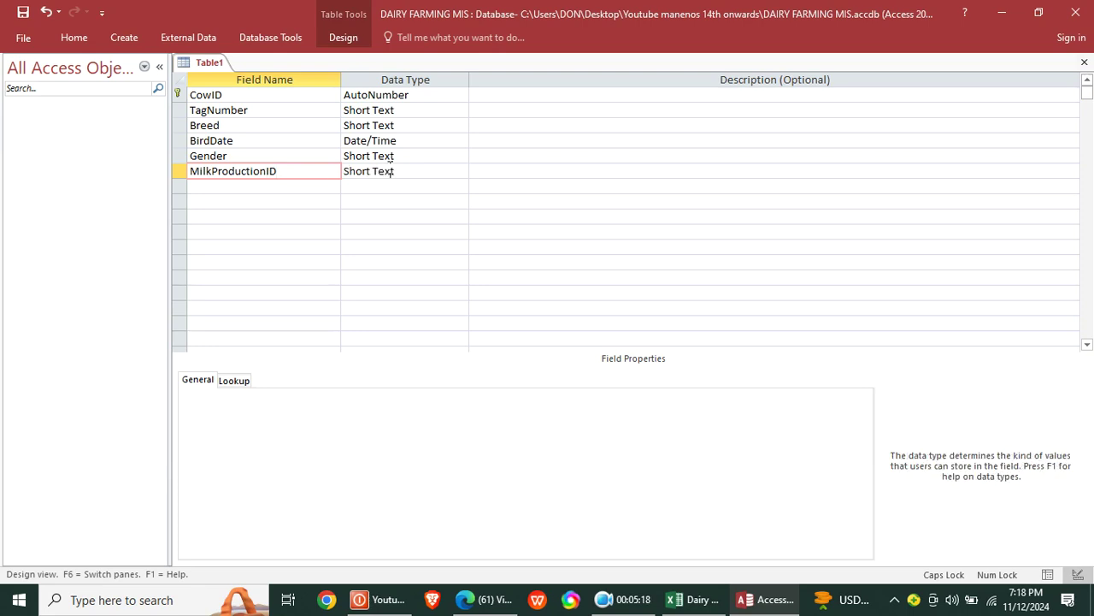
pyautogui.write('Number')
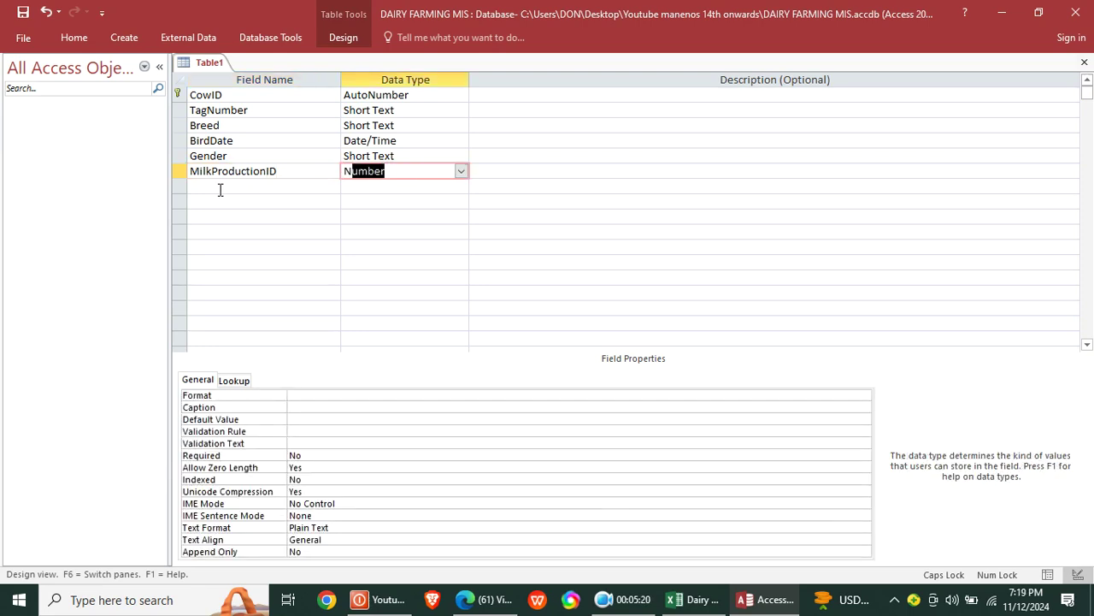
# Step: Add a HealthStatus field below MilkProductionID, keeping the default Short Text data type
pyautogui.click(219, 189)
pyautogui.write('hEALT')
pyautogui.press('BackSpace')
pyautogui.press('BackSpace')
pyautogui.press('BackSpace')
pyautogui.press('BackSpace')
pyautogui.press('BackSpace')
pyautogui.write('H')
pyautogui.press('capslock')
pyautogui.write('ealthStatus')
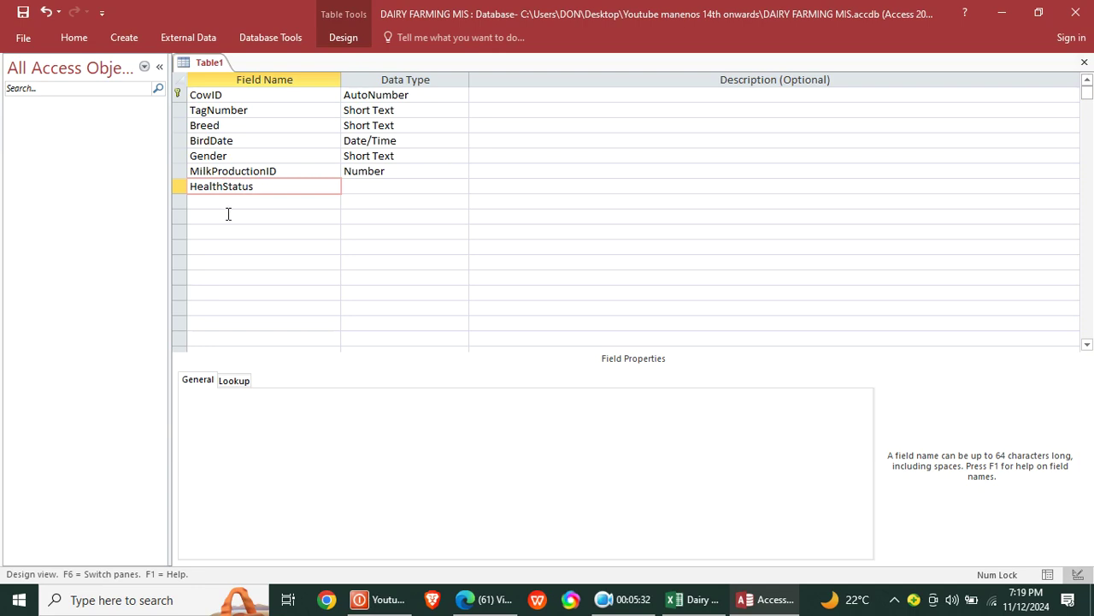
# Step: Add a PurchaseDate field with the Date/Time data type
pyautogui.click(226, 201)
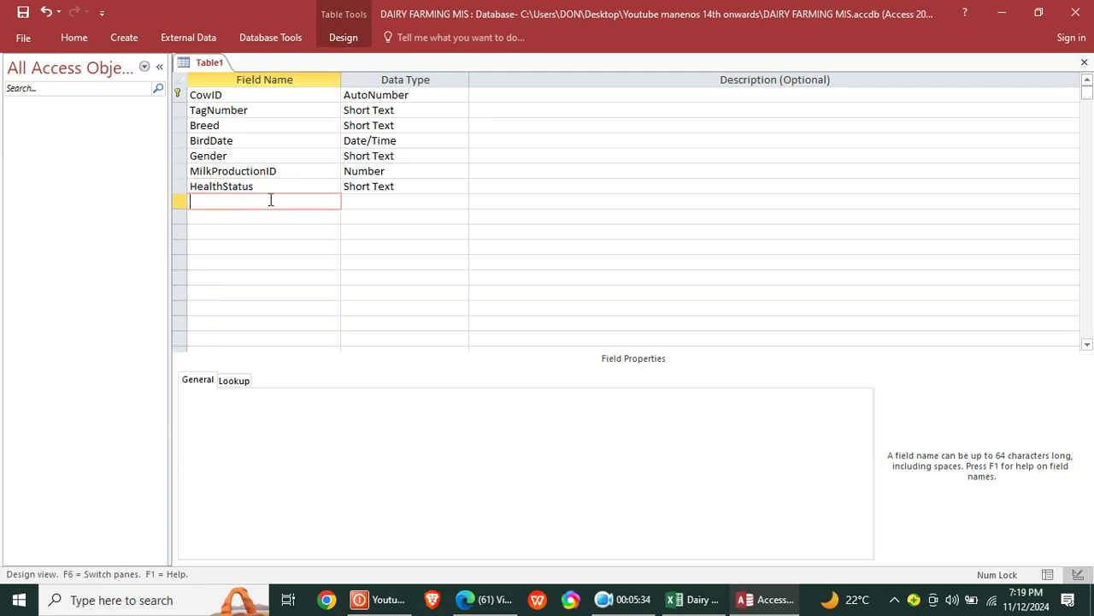
pyautogui.write('PurchaseDate')
pyautogui.press('Tab')
pyautogui.write('d')
# Step: Add a Cost field with the Currency data type below PurchaseDate
pyautogui.click(288, 217)
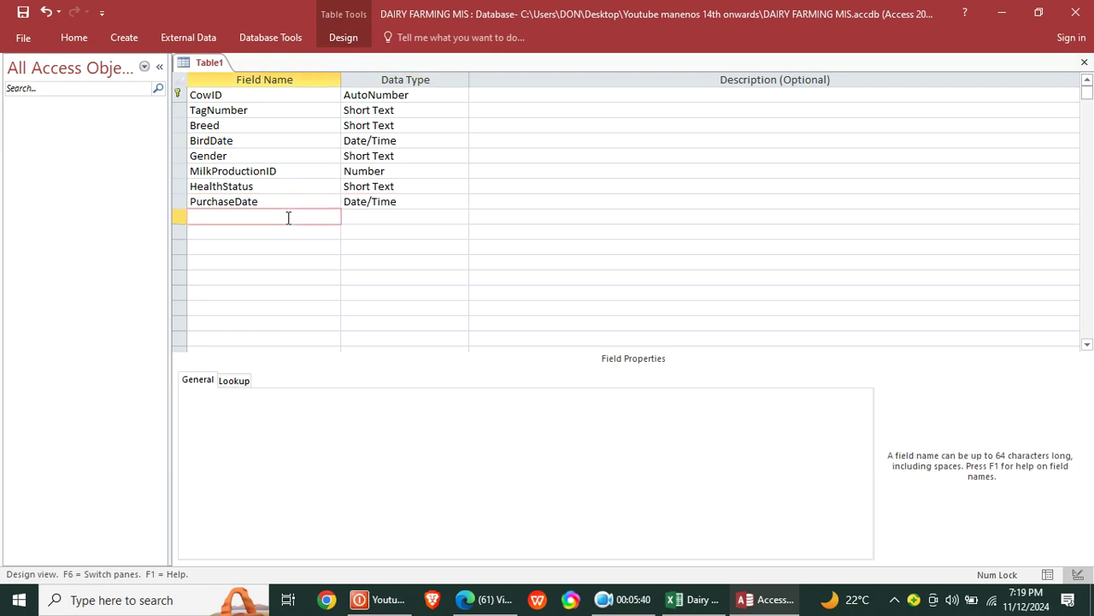
pyautogui.write('Cost')
pyautogui.press('Tab')
pyautogui.write('c')
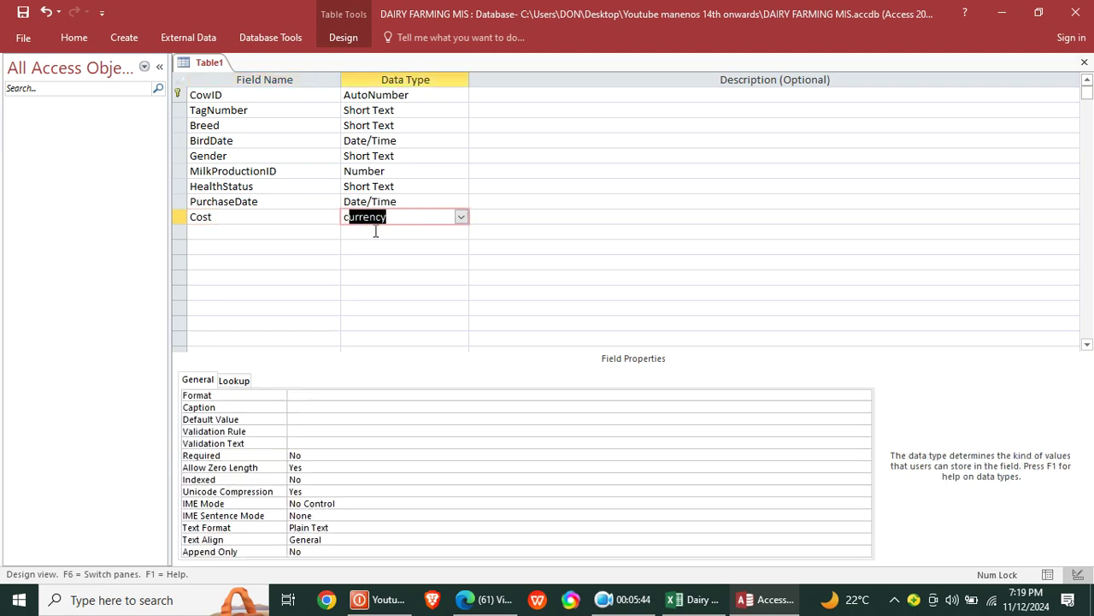
pyautogui.click(375, 247)
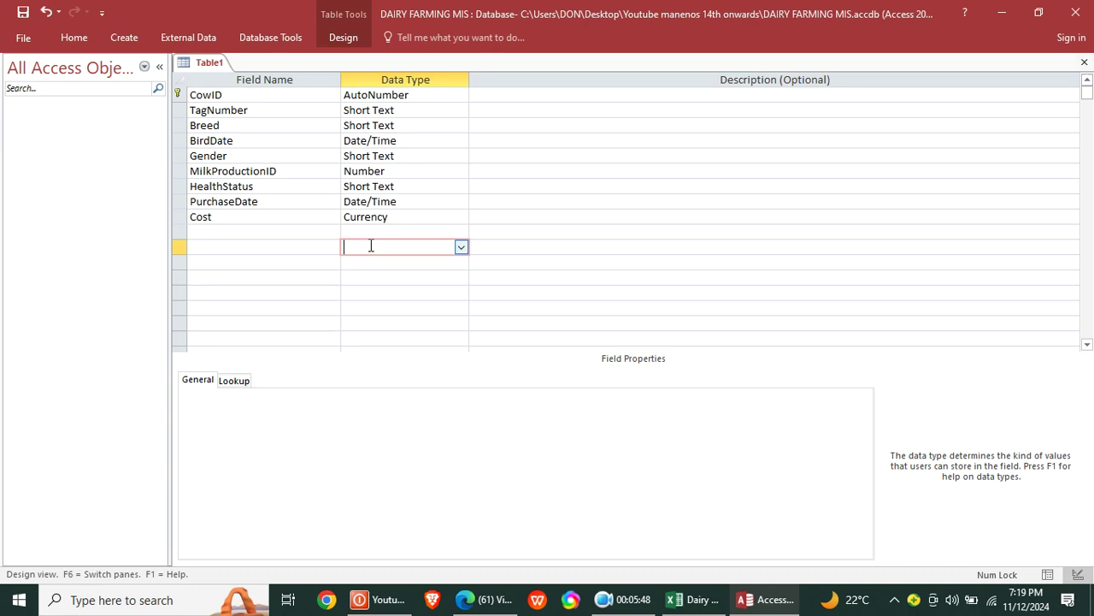
# Step: Save the table under the name Cows and close it
pyautogui.rightClick(198, 61)
pyautogui.click(248, 71)
pyautogui.press('capslock')
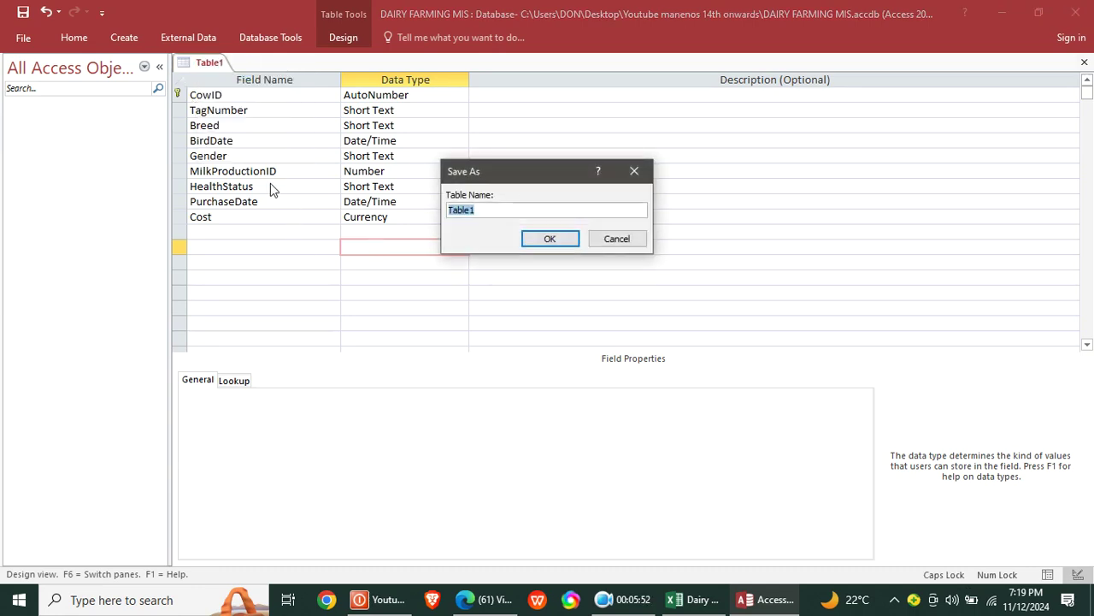
pyautogui.write('C')
pyautogui.press('capslock')
pyautogui.write('osws')
pyautogui.press('Return')
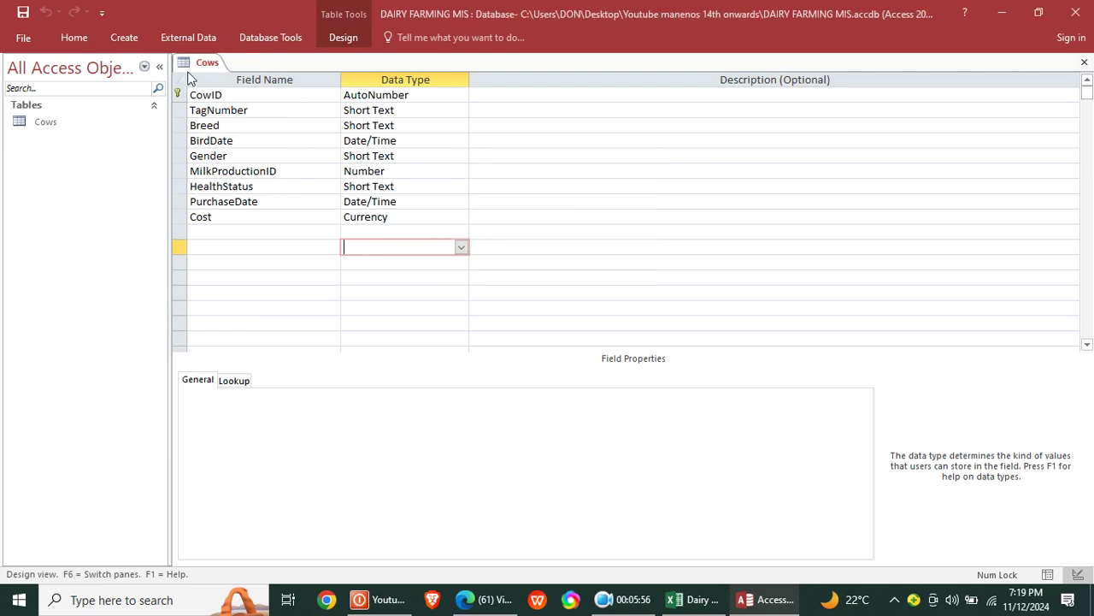
pyautogui.rightClick(195, 63)
pyautogui.click(215, 93)
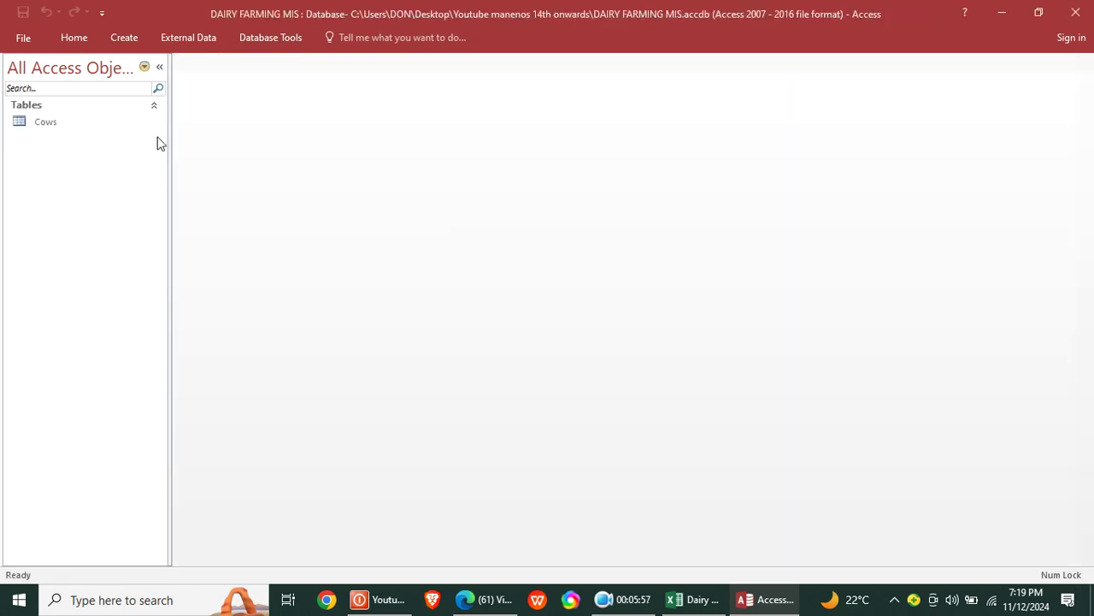
# Step: Create a second table in Design view with MilkProductionID as its first field name
pyautogui.click(123, 35)
pyautogui.click(113, 84)
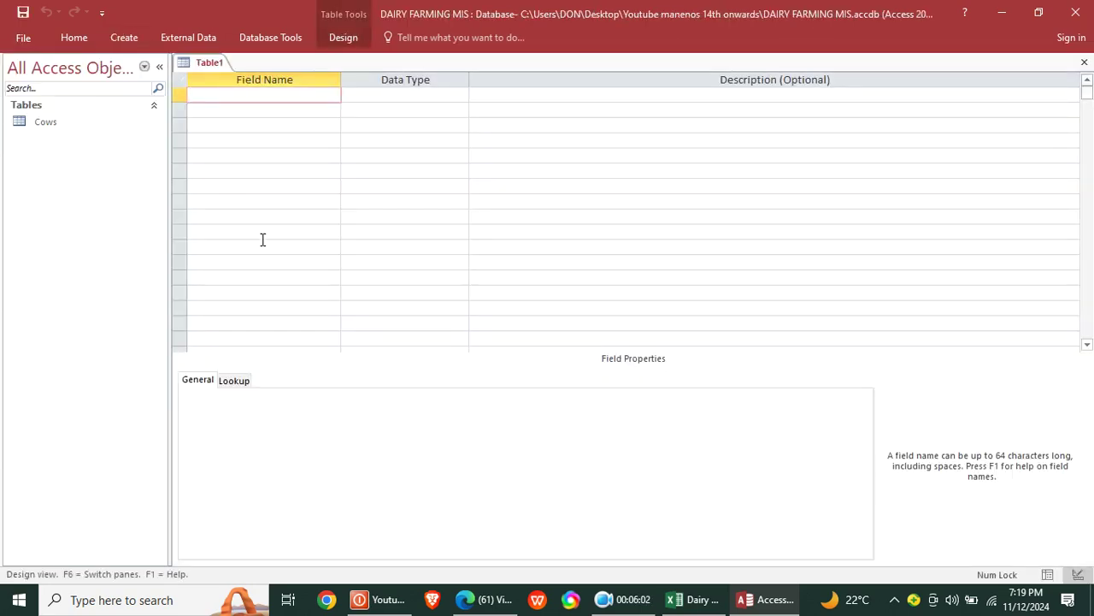
pyautogui.write('M')
pyautogui.write('ya')
pyautogui.press('BackSpace')
pyautogui.press('BackSpace')
pyautogui.write('ilkProduction')
pyautogui.press('capslock')
pyautogui.write('ID')
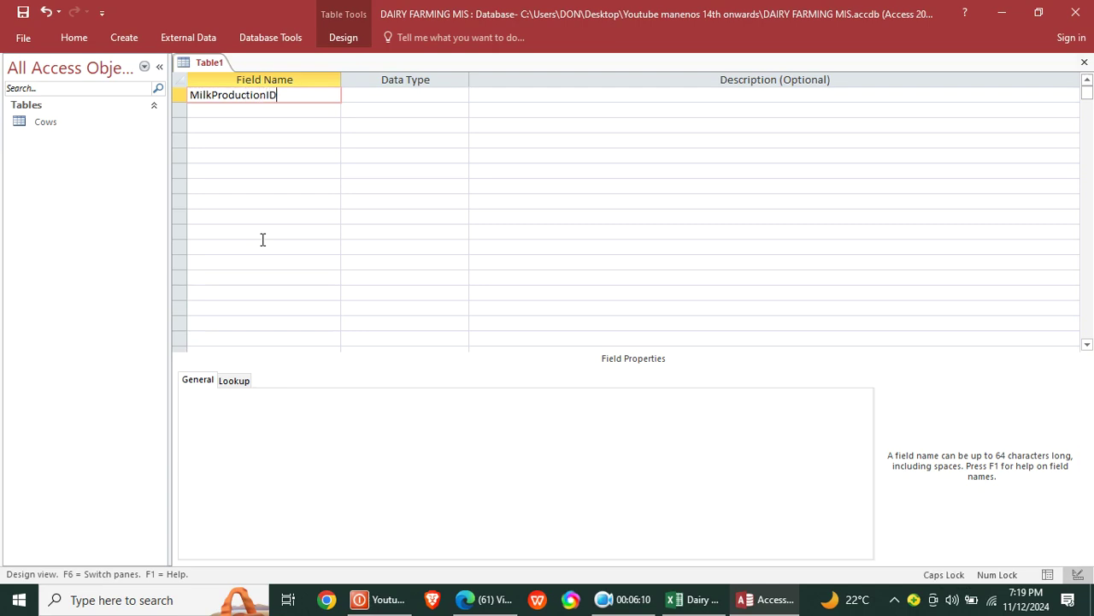
# Step: Set the MilkProductionID field to AutoNumber and make it the new table's primary key
pyautogui.click(384, 93)
pyautogui.write('AutoNumber')
pyautogui.rightClick(388, 93)
pyautogui.click(432, 101)
# Step: Add a CowID field with the Number data type below MilkProductionID
pyautogui.click(304, 107)
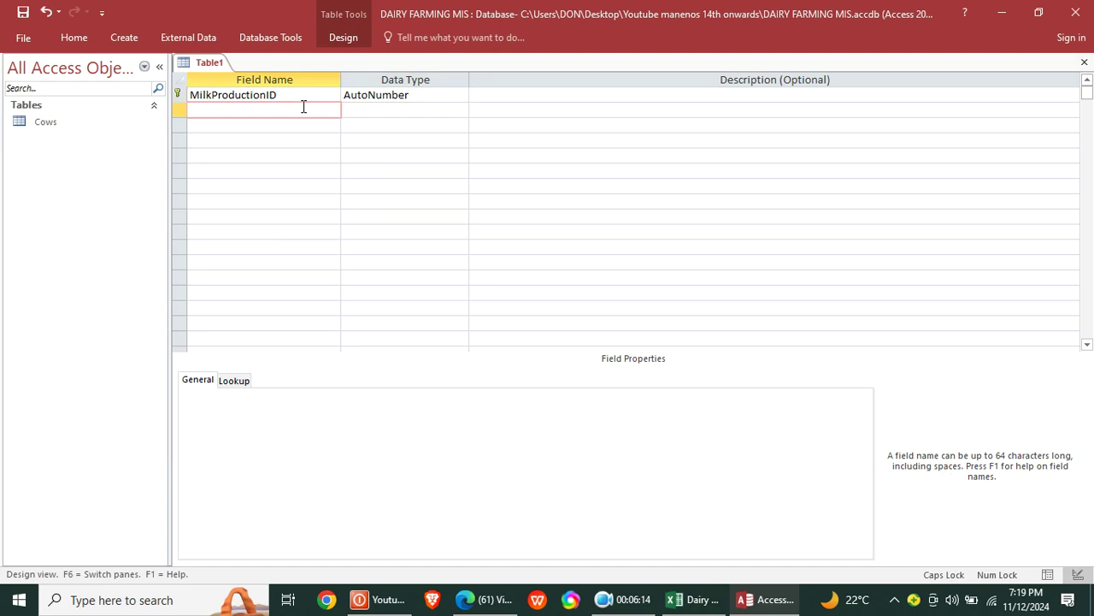
pyautogui.write('C')
pyautogui.press('capslock')
pyautogui.write('ow')
pyautogui.press('capslock')
pyautogui.write('ID')
pyautogui.click(351, 110)
pyautogui.write('Number')
# Step: Add a DateProduced field with the Date/Time data type below CowID
pyautogui.click(266, 126)
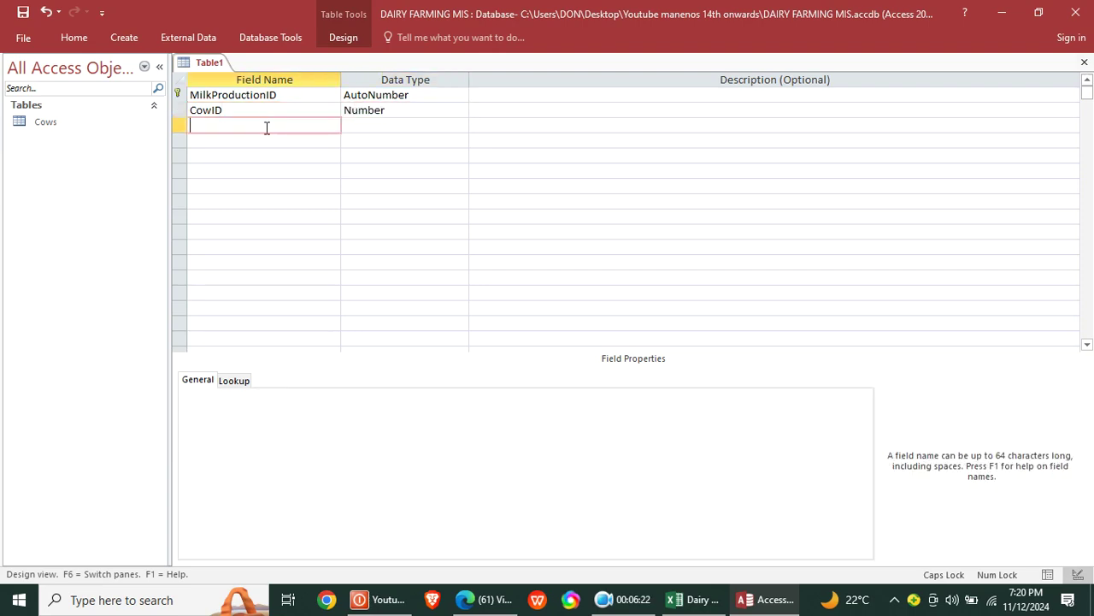
pyautogui.write('DA')
pyautogui.press('BackSpace')
pyautogui.press('capslock')
pyautogui.write('ate')
pyautogui.press('capslock')
pyautogui.write('P')
pyautogui.press('capslock')
pyautogui.write('roduced')
pyautogui.click(349, 126)
pyautogui.write('d')
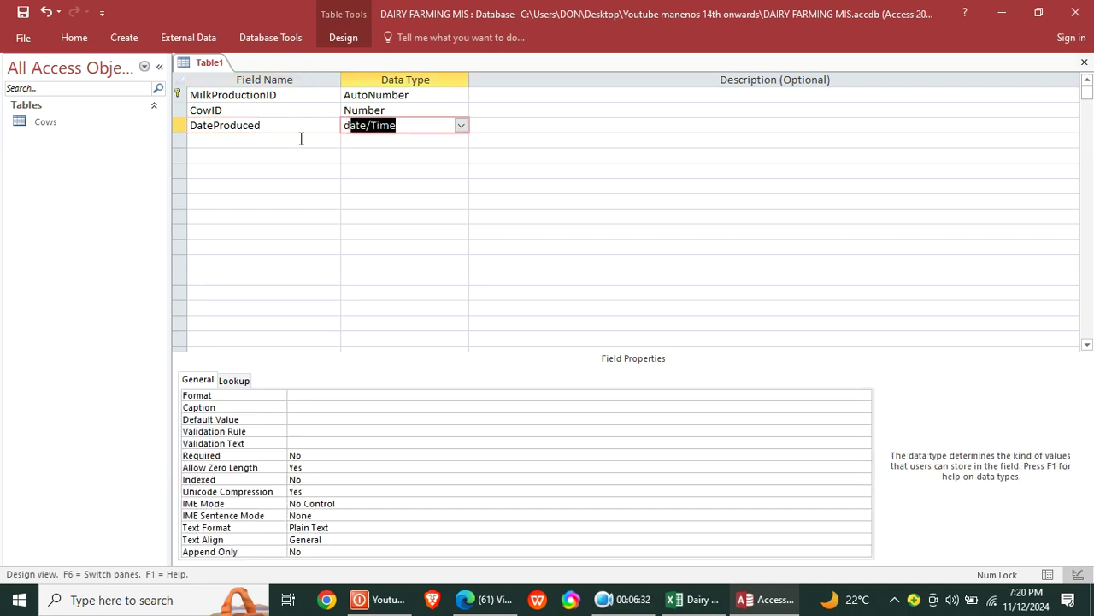
# Step: Add a QuantityProduced field with the Number data type below DateProduced
pyautogui.click(292, 142)
pyautogui.press('capslock')
pyautogui.write('Q')
pyautogui.press('capslock')
pyautogui.write('uantity')
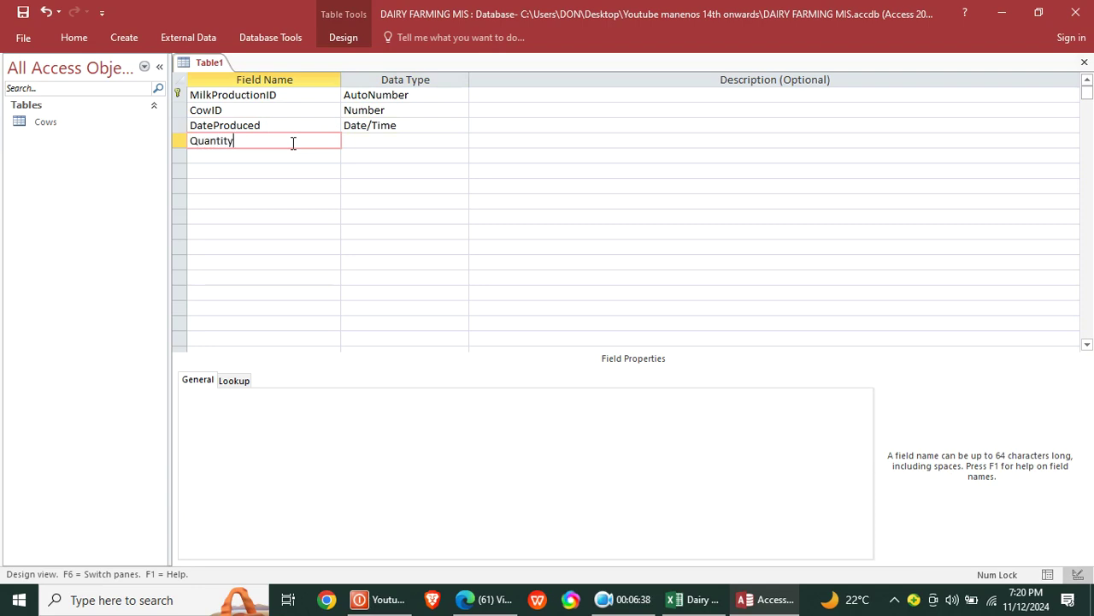
pyautogui.write('Produ')
pyautogui.press('BackSpace')
pyautogui.write('uced')
pyautogui.click(360, 141)
pyautogui.write('number')
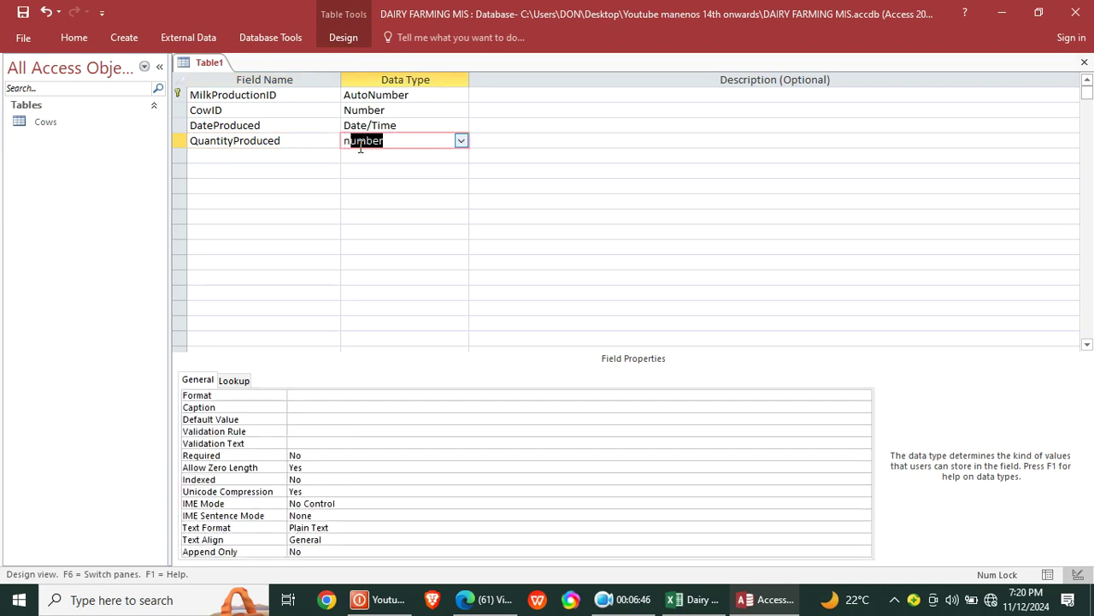
# Step: Add a field named Shift below QuantityProduced, with the Short Text data type
pyautogui.click(282, 155)
pyautogui.write('Shit')
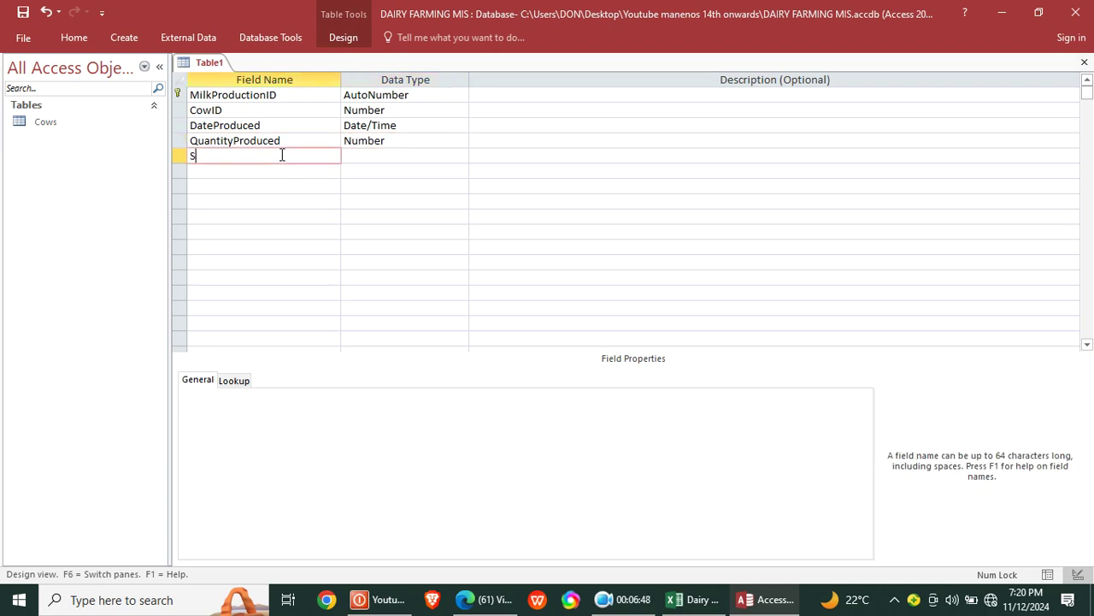
pyautogui.write('t')
pyautogui.press('BackSpace')
pyautogui.press('BackSpace')
pyautogui.press('BackSpace')
pyautogui.press('BackSpace')
pyautogui.write('ft')
pyautogui.click(358, 155)
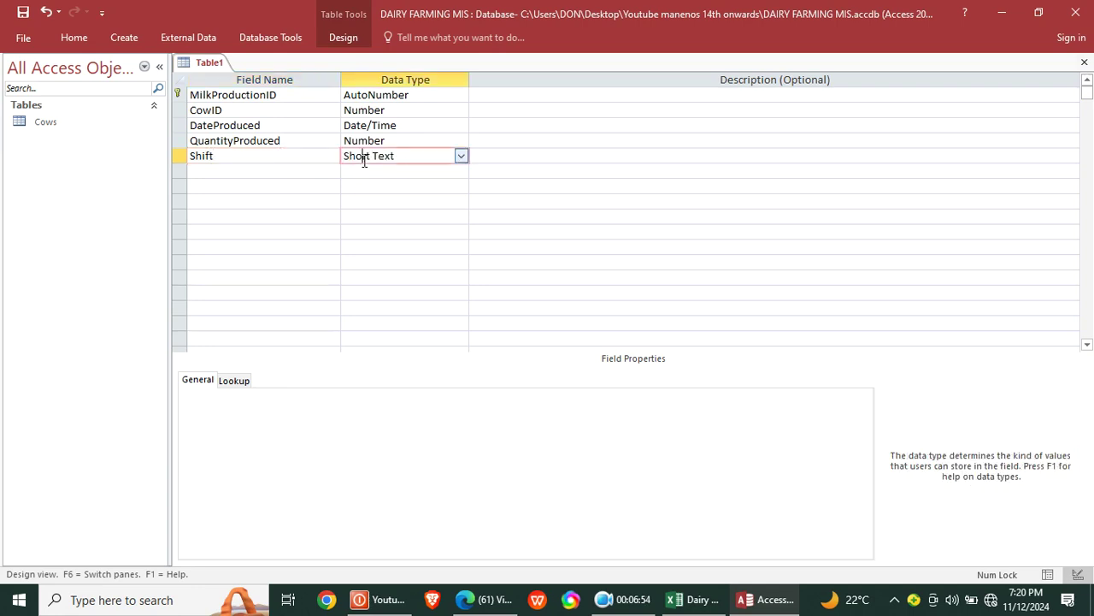
# Step: Start the Lookup Wizard for the Shift field and choose to supply its values manually
pyautogui.click(460, 155)
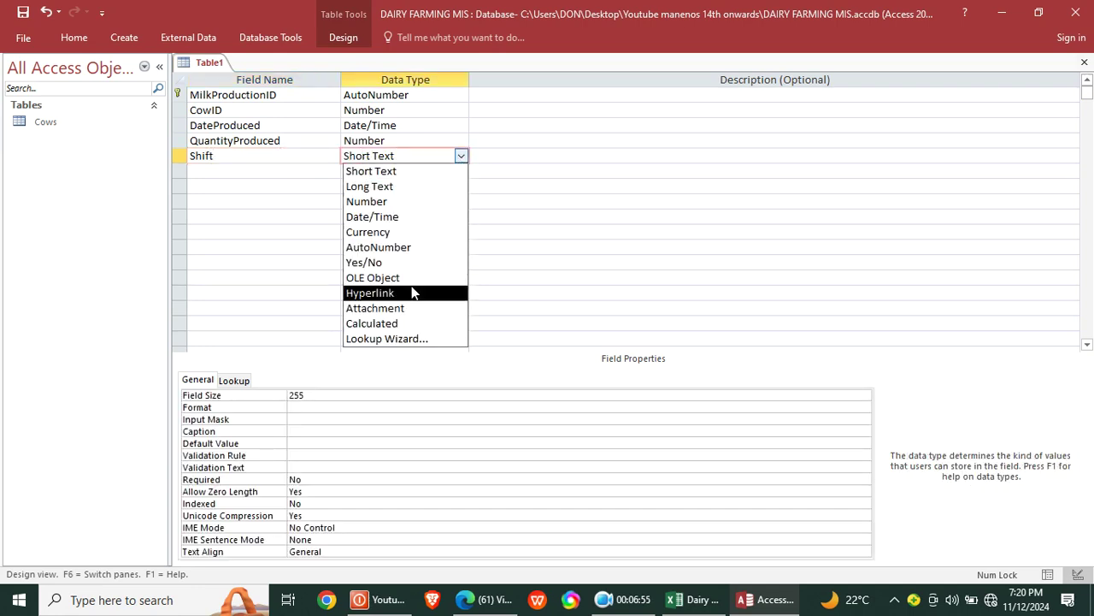
pyautogui.click(397, 338)
pyautogui.click(484, 218)
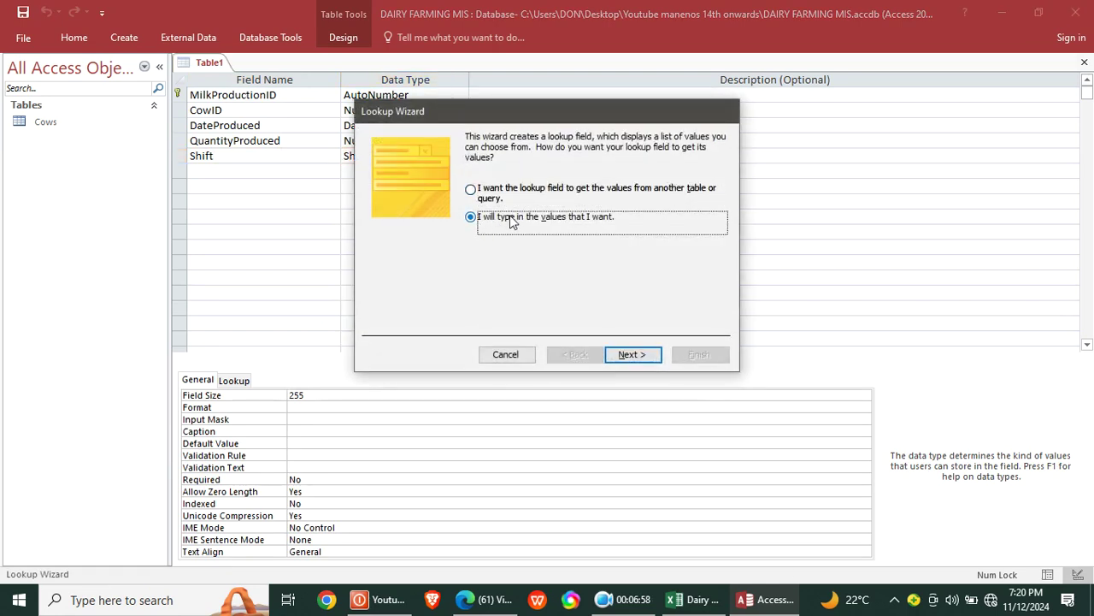
pyautogui.click(630, 354)
# Step: Enter Morning, Afternoon and Evening as the Shift lookup values and finish the wizard
pyautogui.click(408, 233)
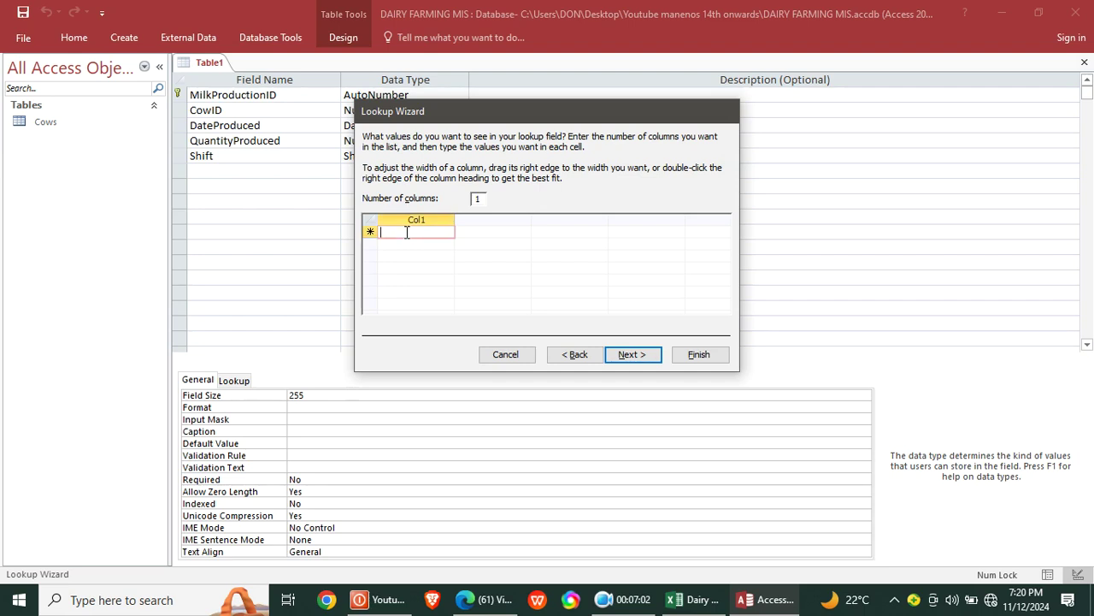
pyautogui.press('capslock')
pyautogui.write('M')
pyautogui.press('capslock')
pyautogui.write('orning')
pyautogui.press('Return')
pyautogui.write('After')
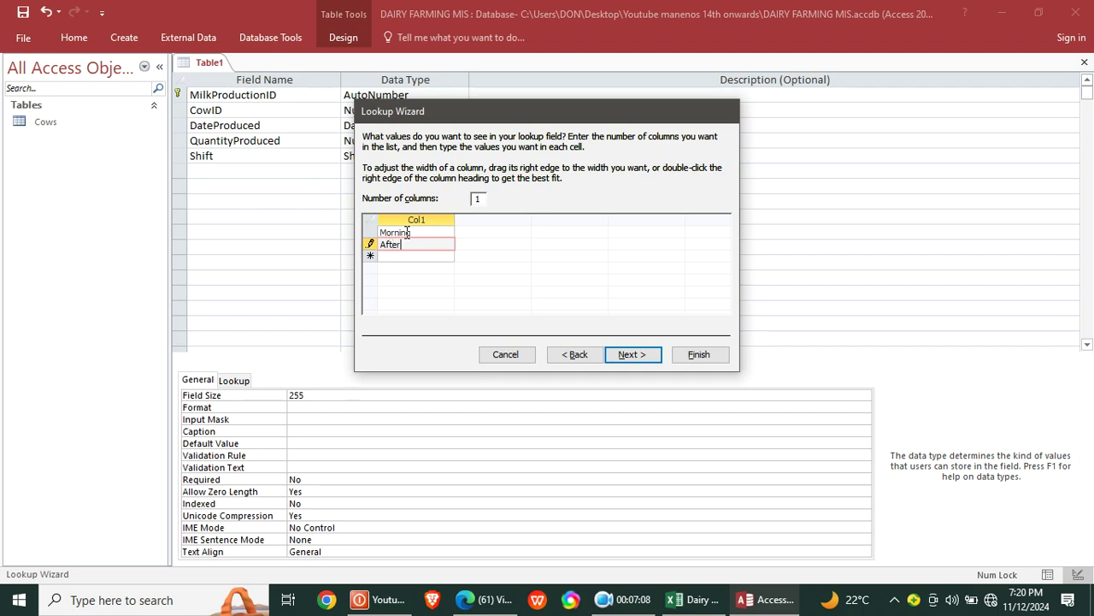
pyautogui.press('BackSpace')
pyautogui.press('BackSpace')
pyautogui.press('BackSpace')
pyautogui.press('BackSpace')
pyautogui.write('noon')
pyautogui.press('Return')
pyautogui.write('Evening')
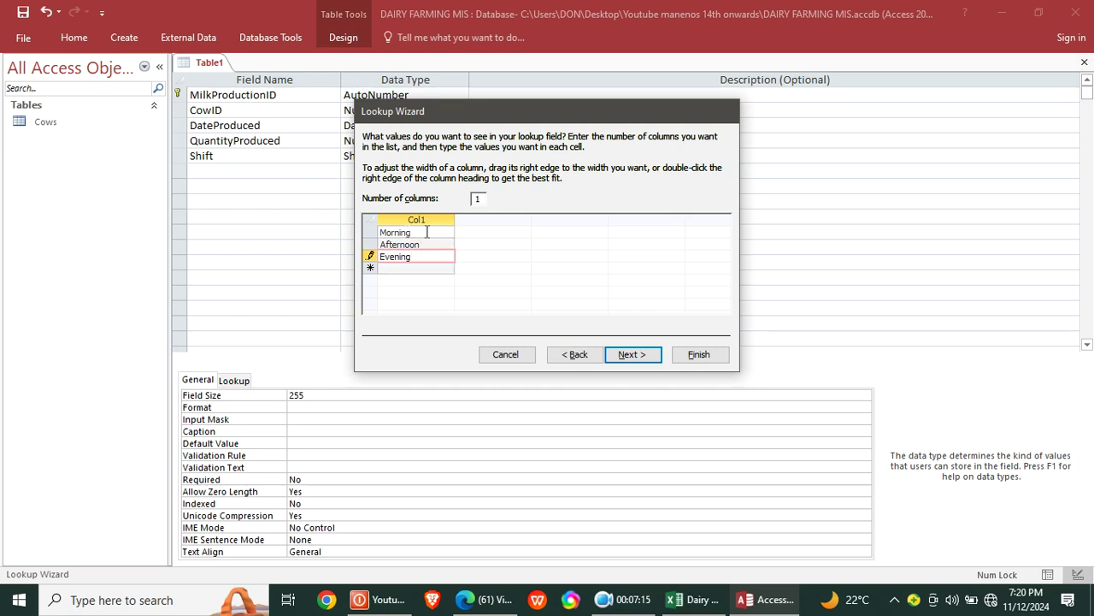
pyautogui.click(699, 354)
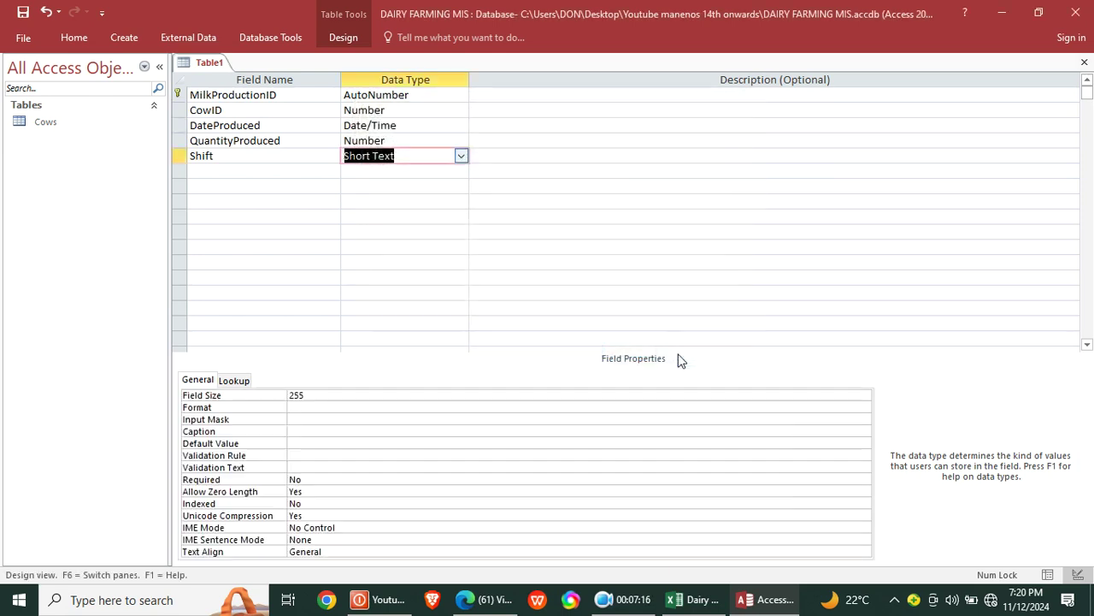
# Step: Add a Remarks field with the Short Text data type below Shift
pyautogui.click(214, 170)
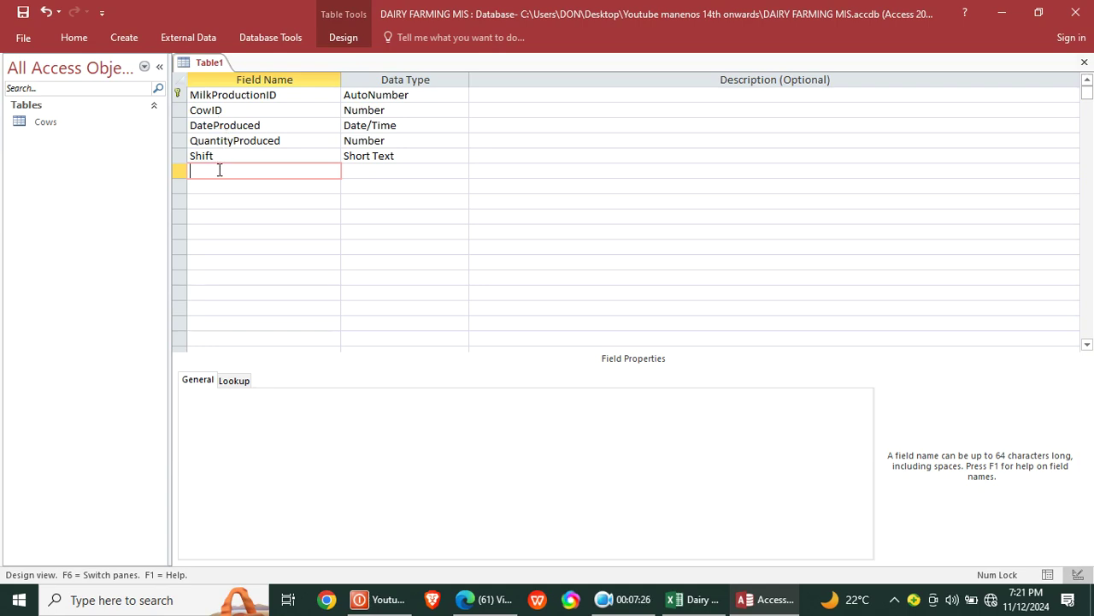
pyautogui.press('capslock')
pyautogui.write('R')
pyautogui.press('capslock')
pyautogui.write('emarks')
pyautogui.click(378, 171)
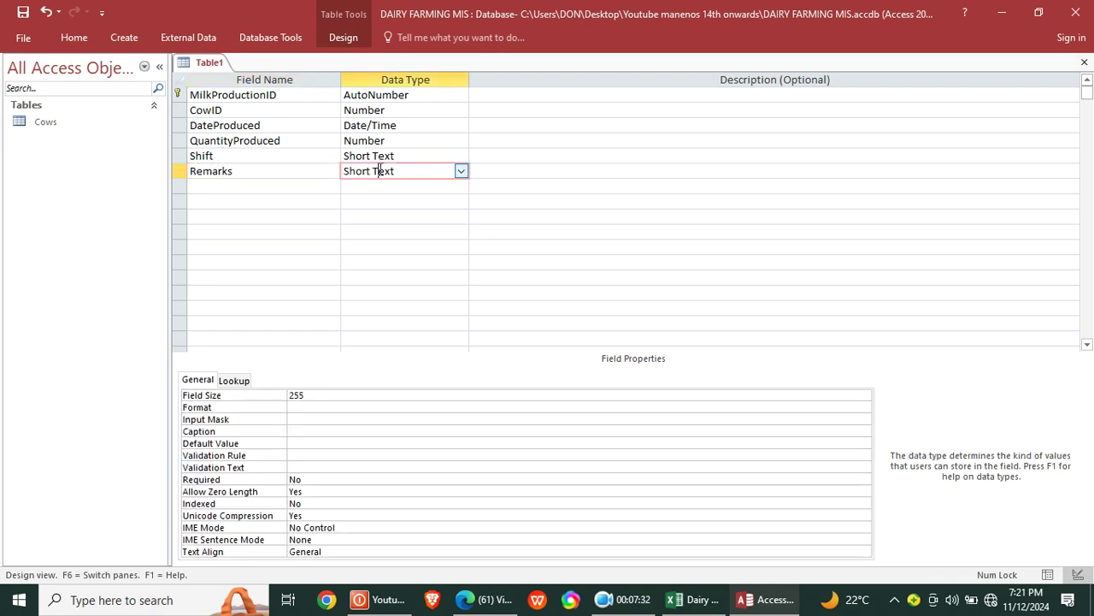
# Step: Describe the Remarks field as "feeding condition, milk quality"
pyautogui.click(482, 171)
pyautogui.write('feeding')
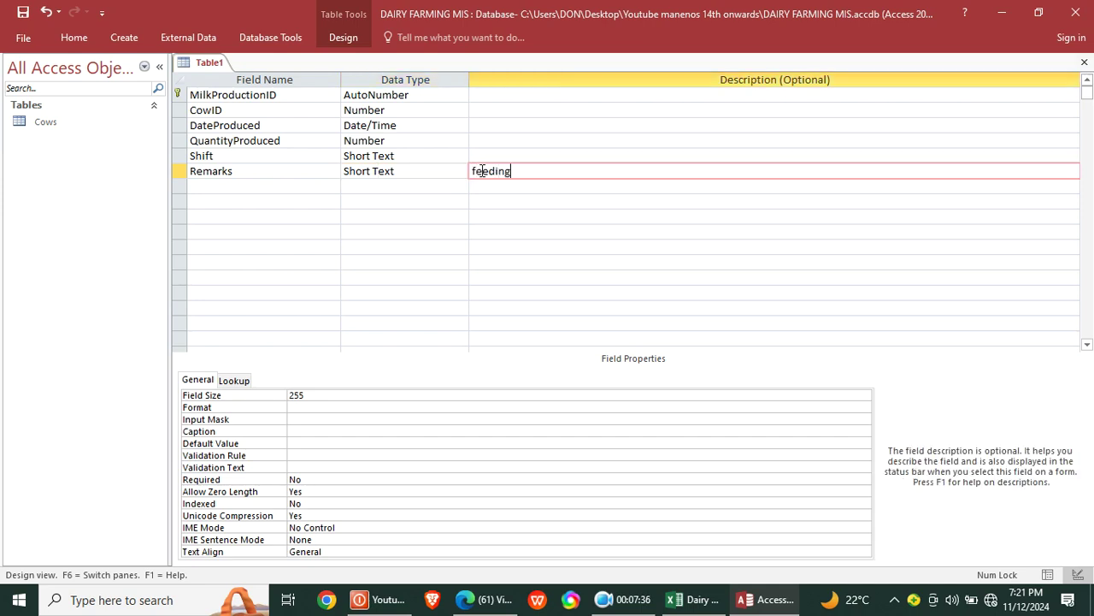
pyautogui.write(' condion')
pyautogui.press('BackSpace')
pyautogui.write('ion, milk quality')
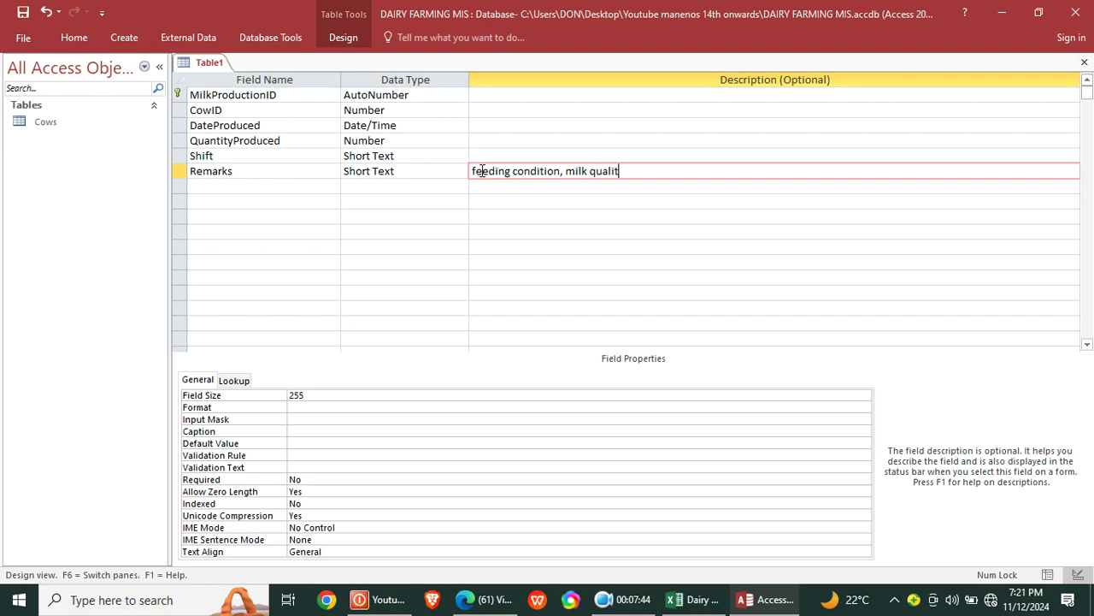
# Step: Save the table as "MilkProduction table" and close it
pyautogui.rightClick(194, 65)
pyautogui.click(241, 74)
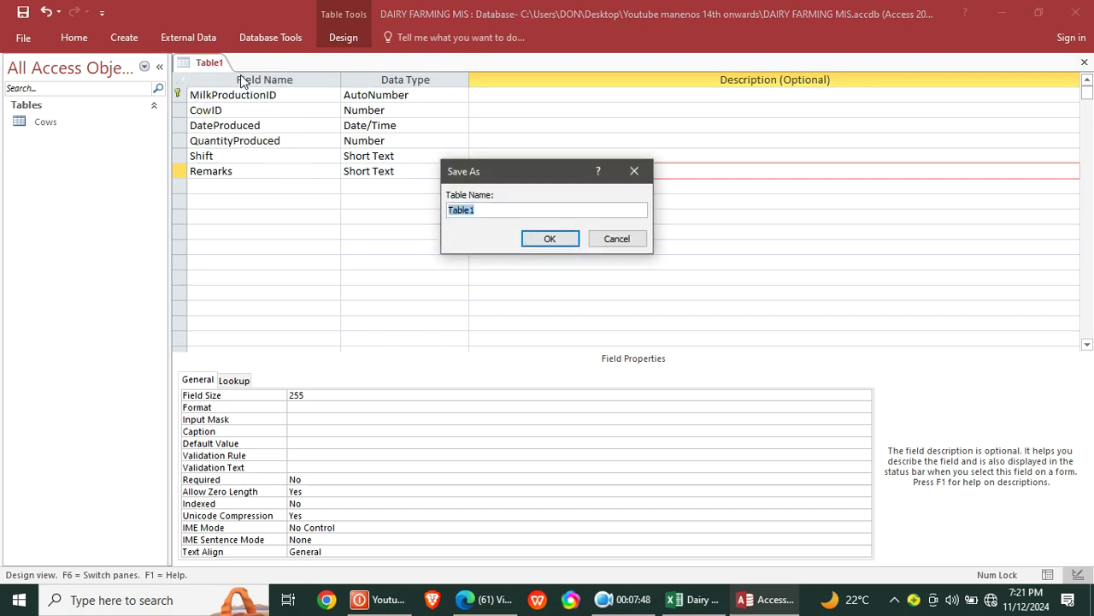
pyautogui.write('Milk')
pyautogui.write('Prou')
pyautogui.write('dc')
pyautogui.press('BackSpace')
pyautogui.press('BackSpace')
pyautogui.write('uction table')
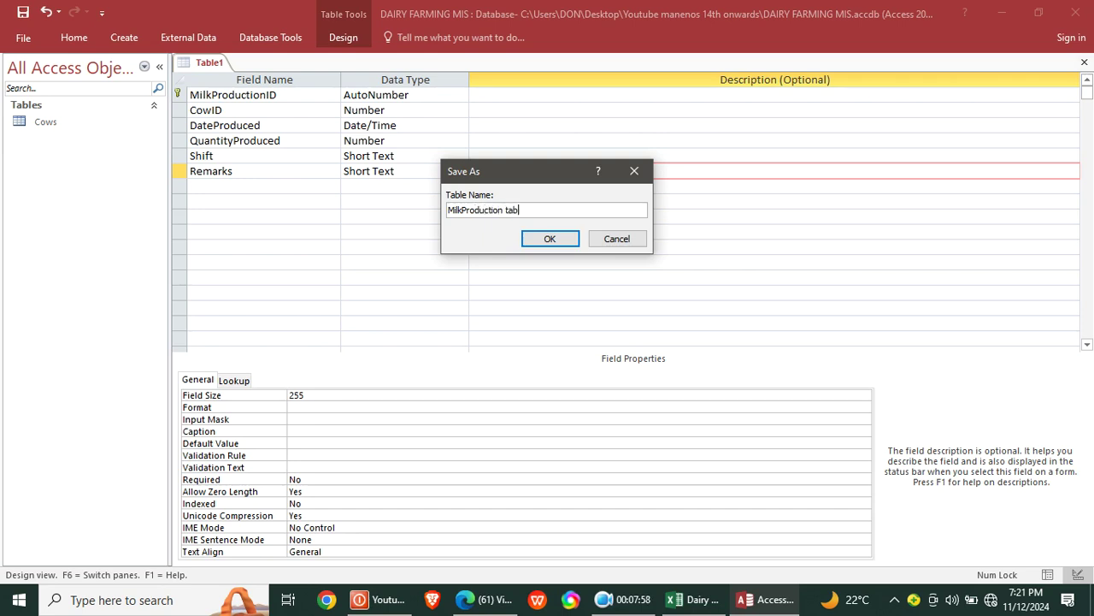
pyautogui.press('Return')
pyautogui.rightClick(255, 63)
pyautogui.click(287, 85)
# Step: Create a third table in Design view with SalesID as its first field name
pyautogui.click(126, 38)
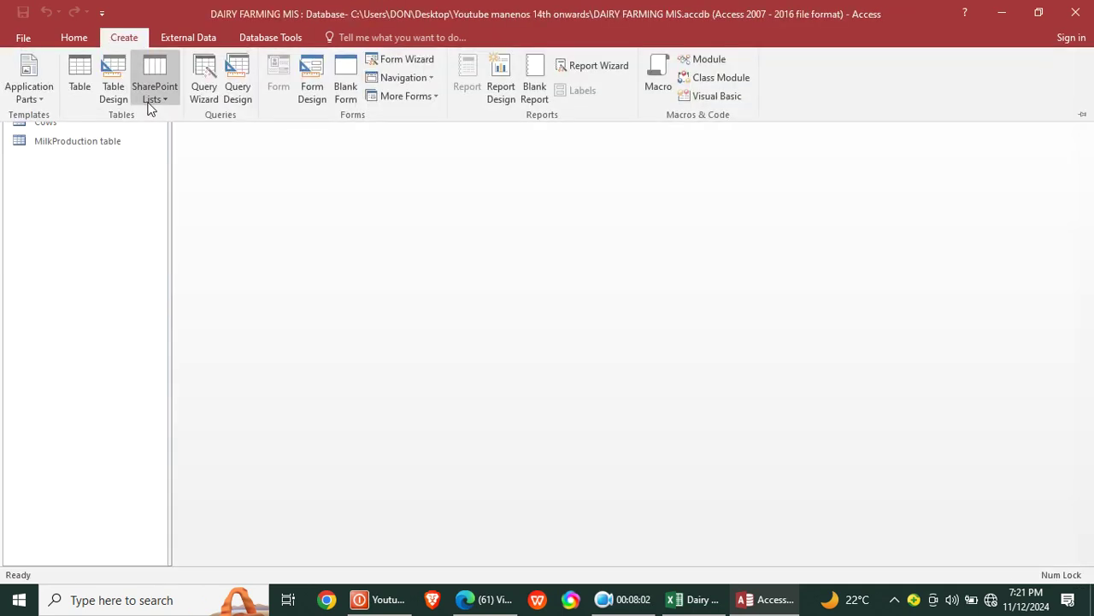
pyautogui.click(114, 80)
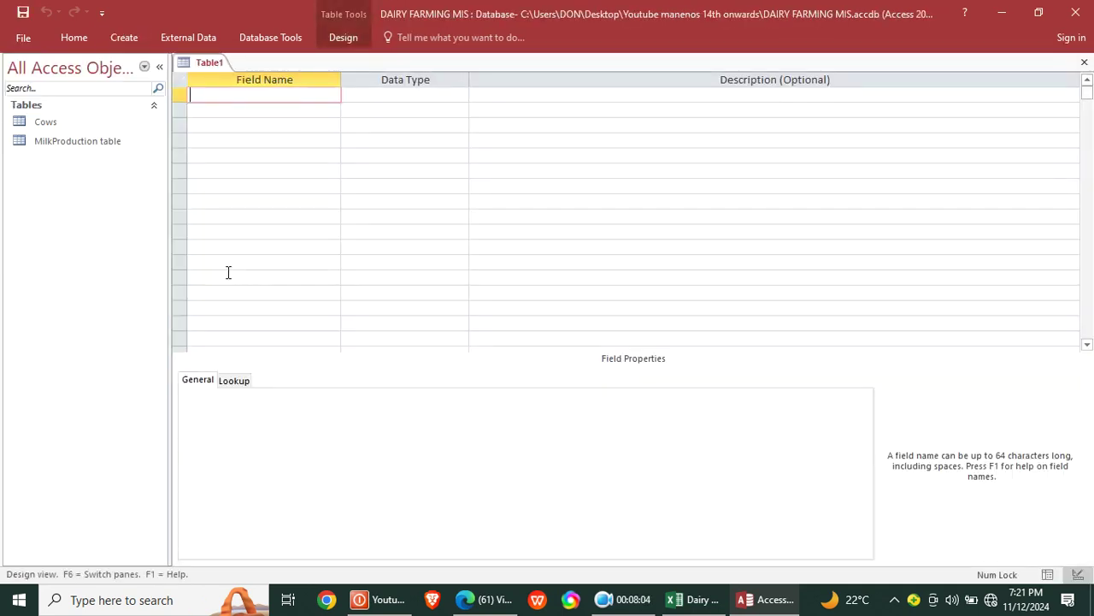
pyautogui.write('Sales')
pyautogui.press('capslock')
pyautogui.write('ID')
# Step: Set the SalesID field to AutoNumber and make it the table's primary key
pyautogui.click(358, 95)
pyautogui.write('AutoNumber')
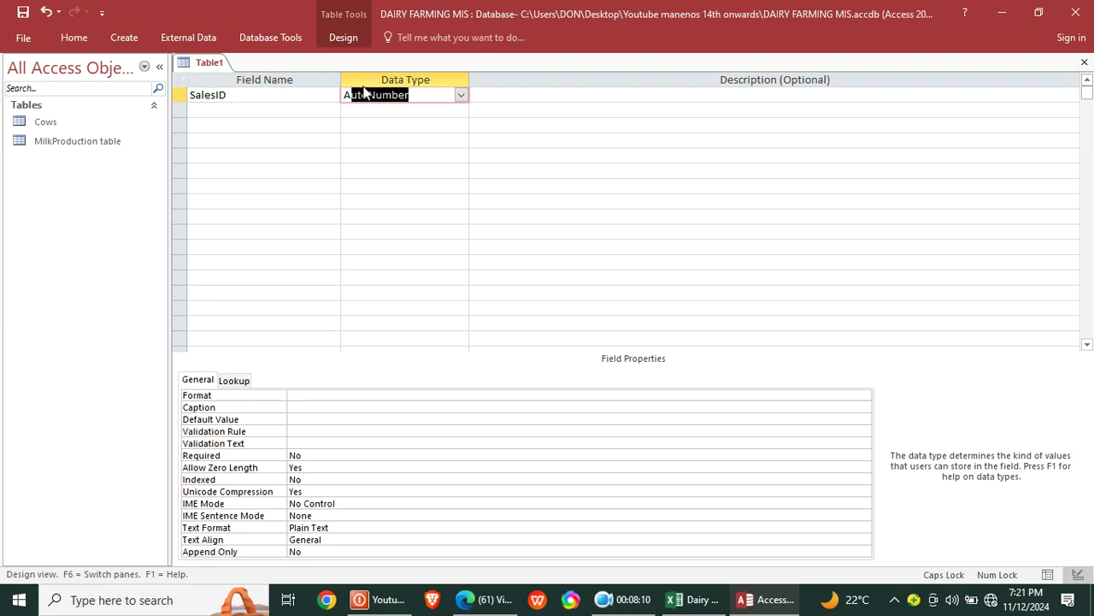
pyautogui.rightClick(359, 94)
pyautogui.click(393, 96)
# Step: Add a DateSold field with the Date/Time data type below SalesID
pyautogui.click(292, 110)
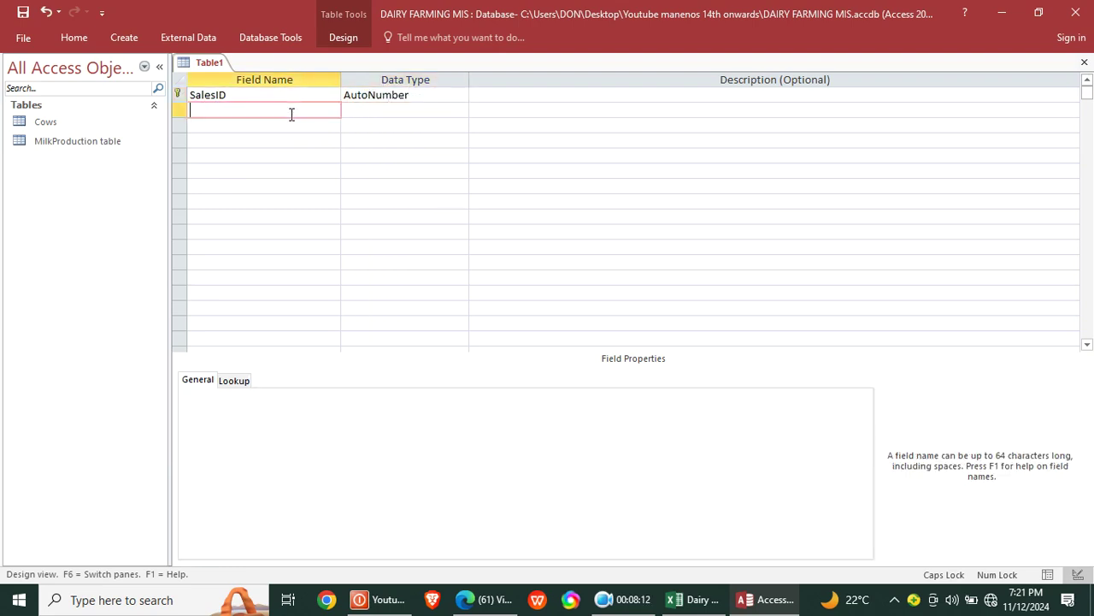
pyautogui.write('DA')
pyautogui.press('BackSpace')
pyautogui.press('BackSpace')
pyautogui.write('D')
pyautogui.press('capslock')
pyautogui.write('ateSold')
pyautogui.press('Tab')
pyautogui.write('d')
# Step: Add a CustomerID field with the Number data type below DateSold
pyautogui.click(295, 128)
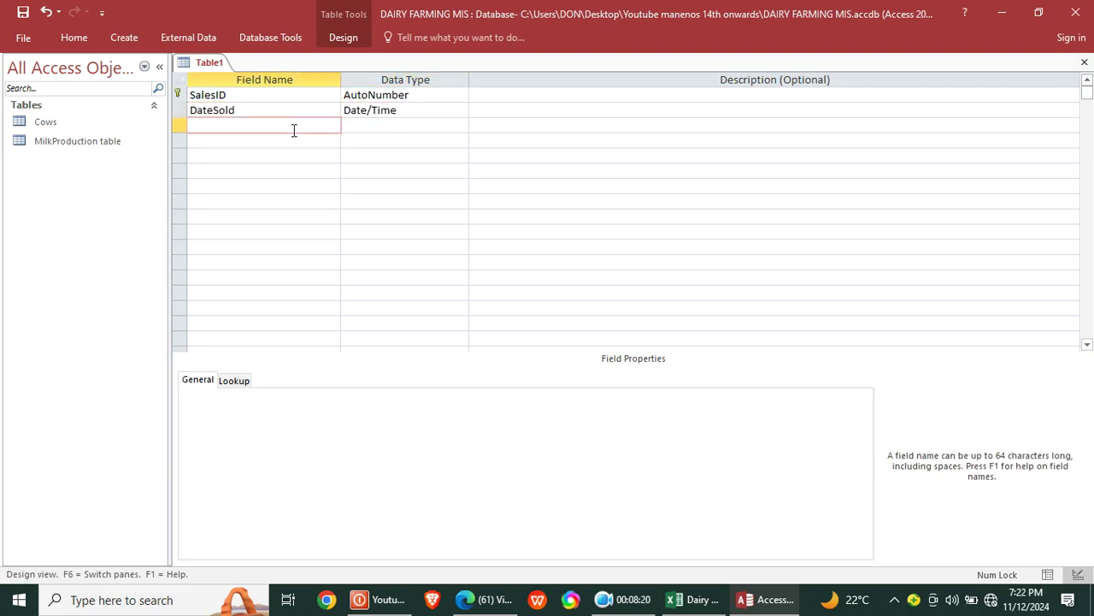
pyautogui.write('Customer')
pyautogui.press('capslock')
pyautogui.write('ID')
pyautogui.click(371, 124)
pyautogui.write('L')
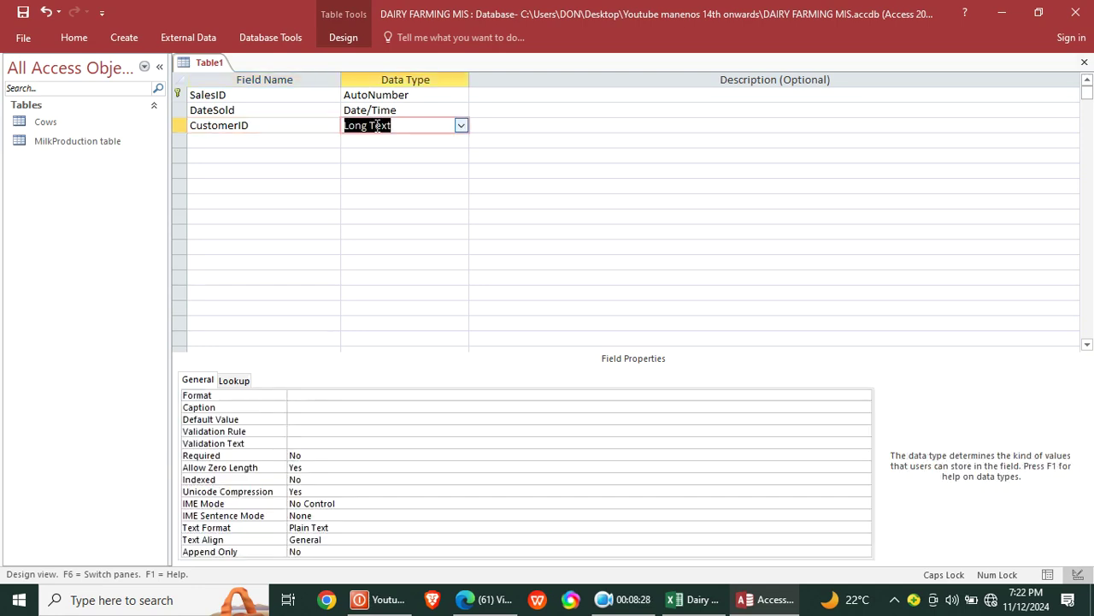
pyautogui.write('Number')
# Step: Add a QuantitySold field with the Number data type below CustomerID
pyautogui.click(266, 141)
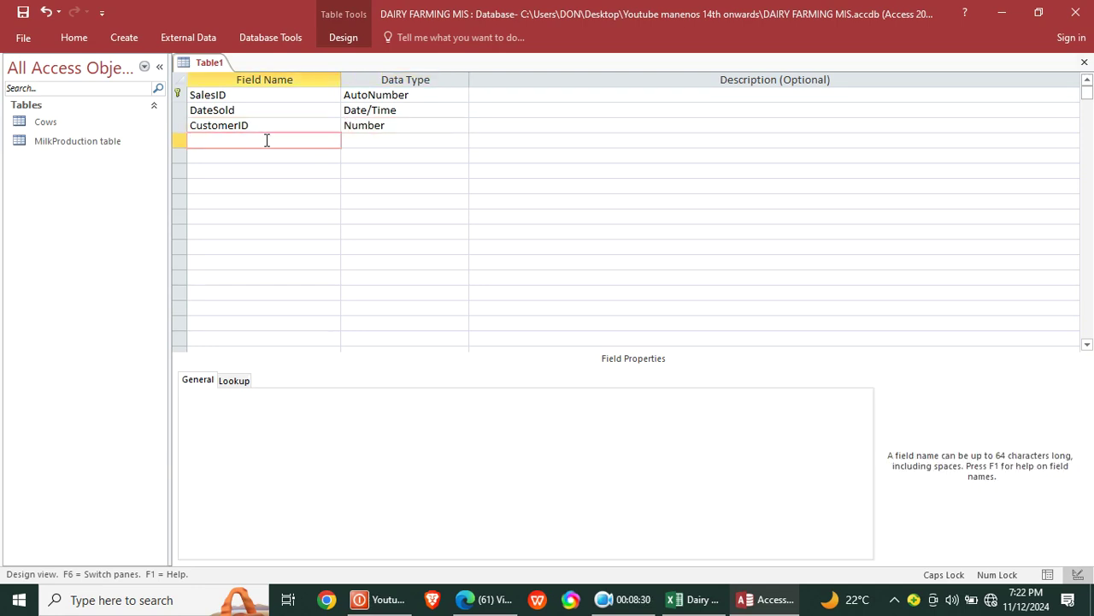
pyautogui.write('Q')
pyautogui.press('BackSpace')
pyautogui.write('QuantitySold')
pyautogui.click(380, 142)
pyautogui.write('number')
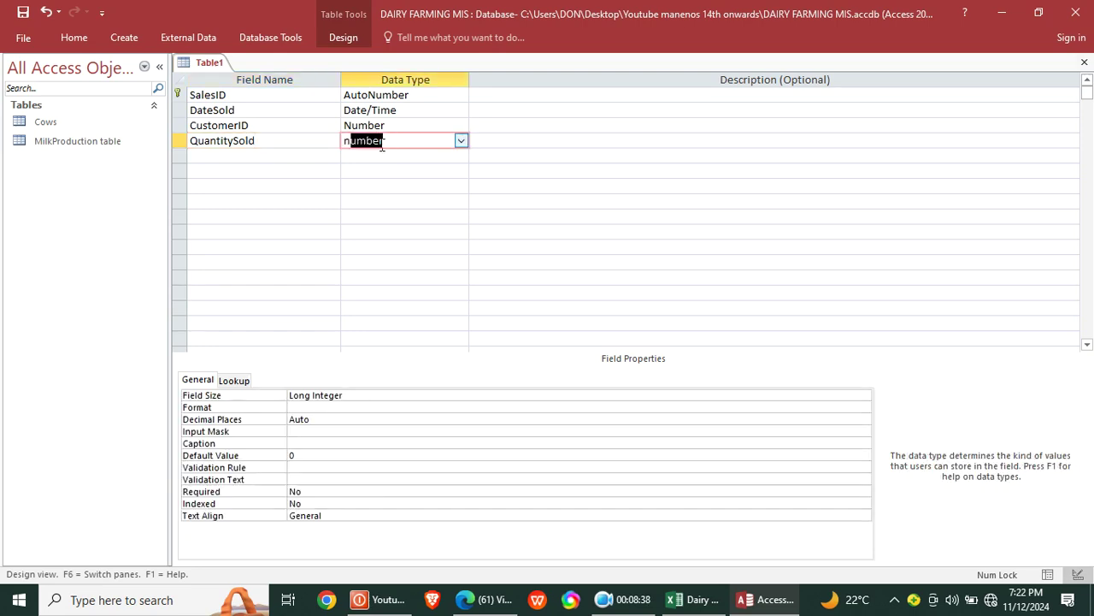
# Step: Add a PricePerLitre field with the Number data type below QuantitySold
pyautogui.click(294, 155)
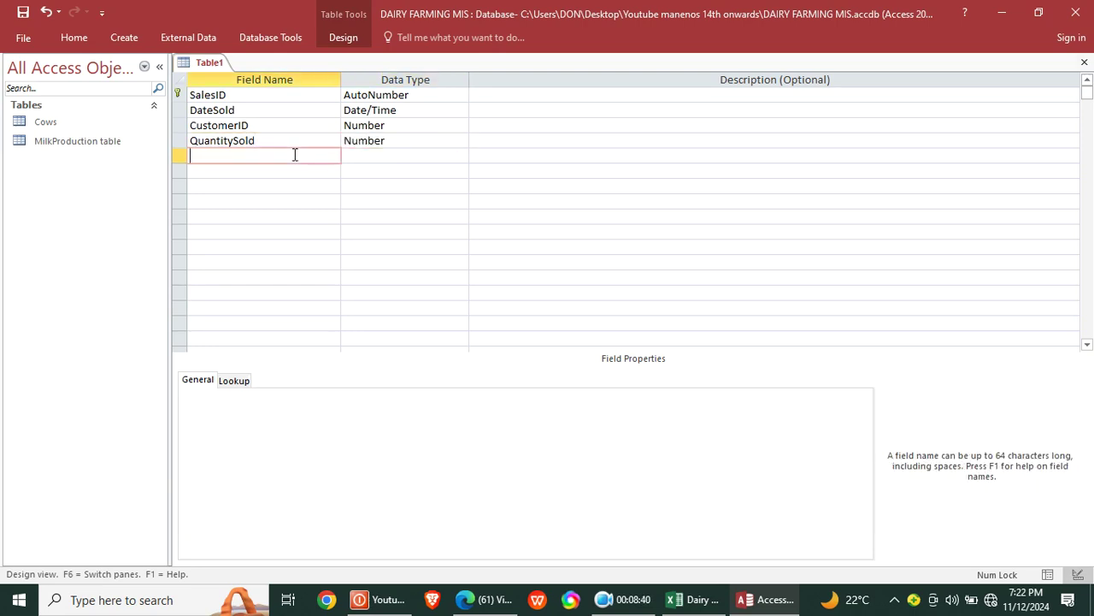
pyautogui.write('PricePerLiter')
pyautogui.press('BackSpace')
pyautogui.press('BackSpace')
pyautogui.write('re')
pyautogui.click(355, 167)
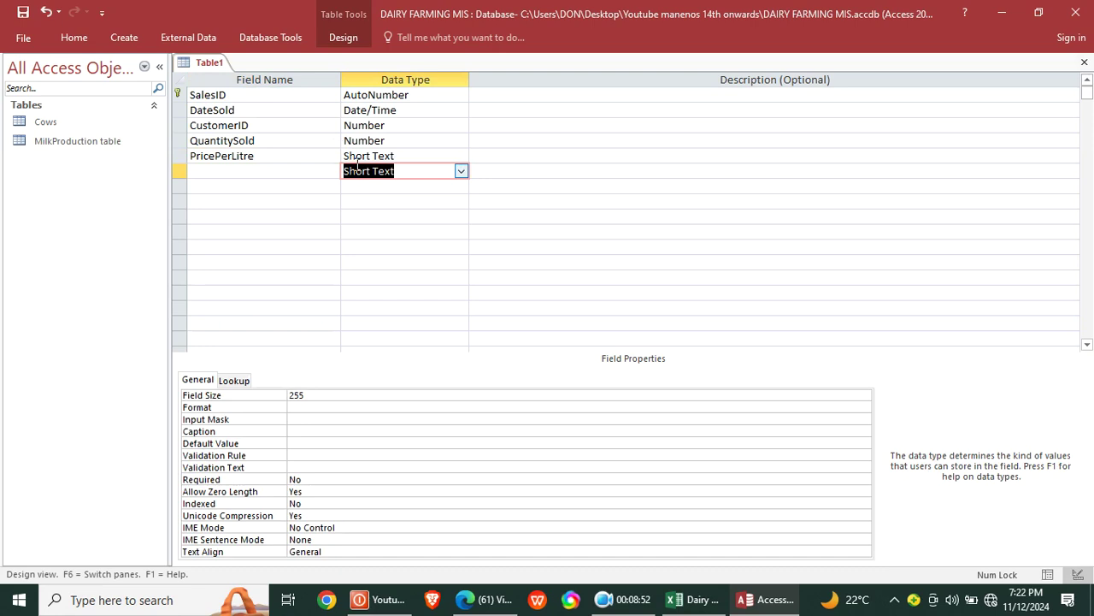
pyautogui.doubleClick(437, 149)
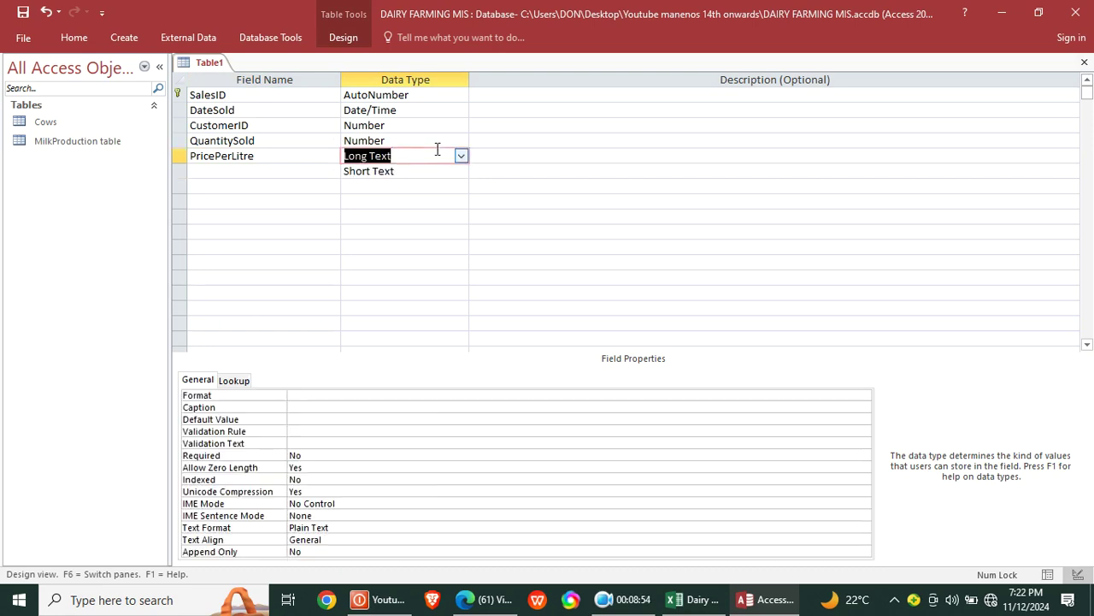
pyautogui.write('number')
# Step: Add a field named TotalSales below PricePerLitre
pyautogui.click(267, 171)
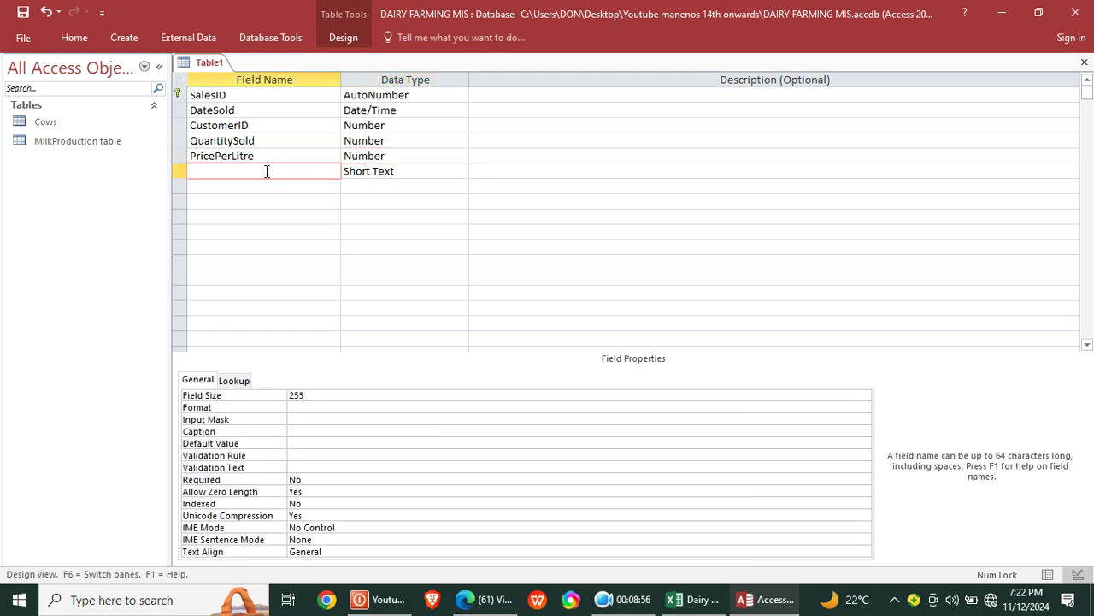
pyautogui.press('capslock')
pyautogui.write('T')
pyautogui.press('capslock')
pyautogui.write('otalSales')
# Step: Make TotalSales a Calculated field with the expression QuantitySold*PricePerLitre
pyautogui.click(406, 168)
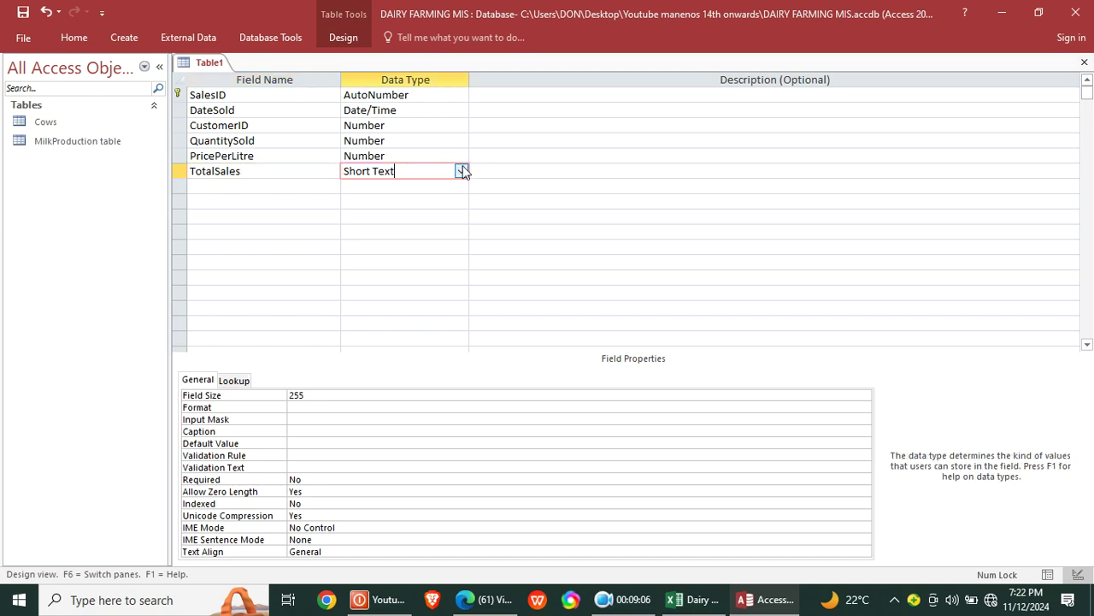
pyautogui.click(461, 171)
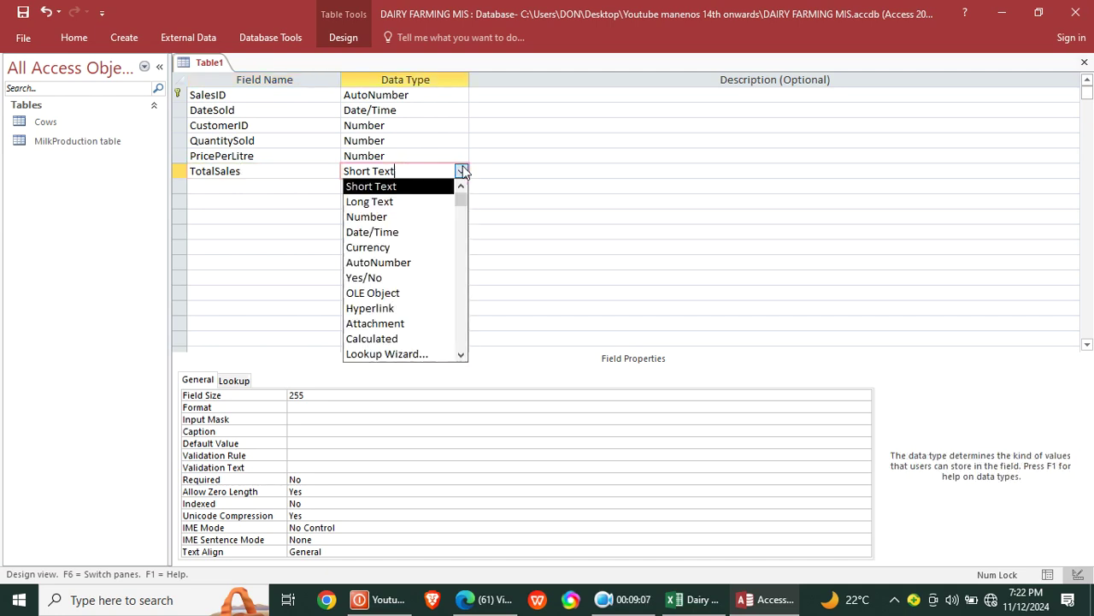
pyautogui.click(390, 334)
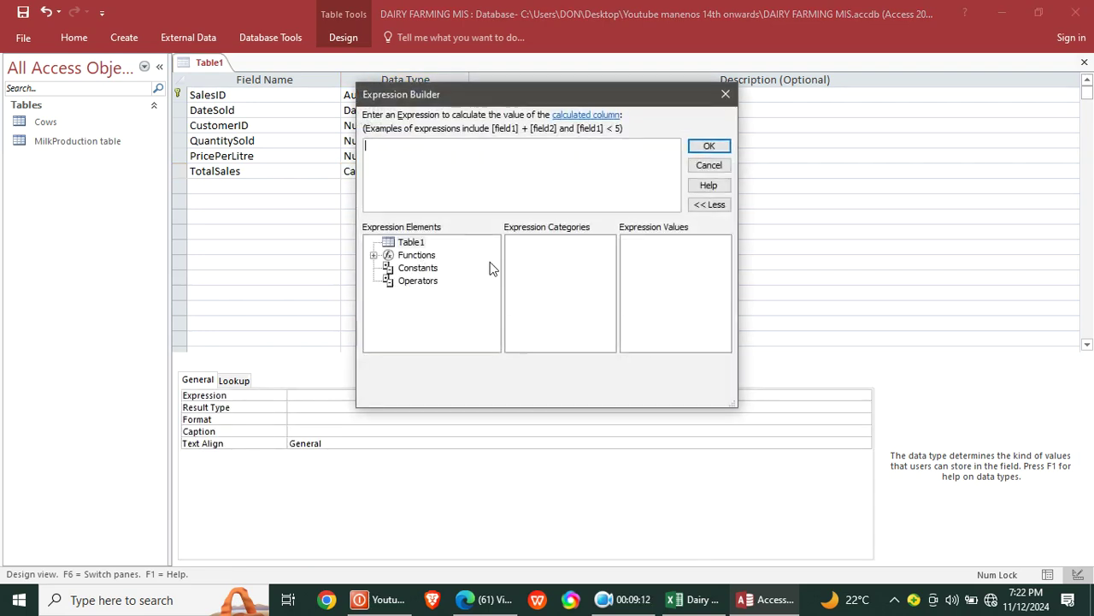
pyautogui.write('QuantitySold*PricePerLitre')
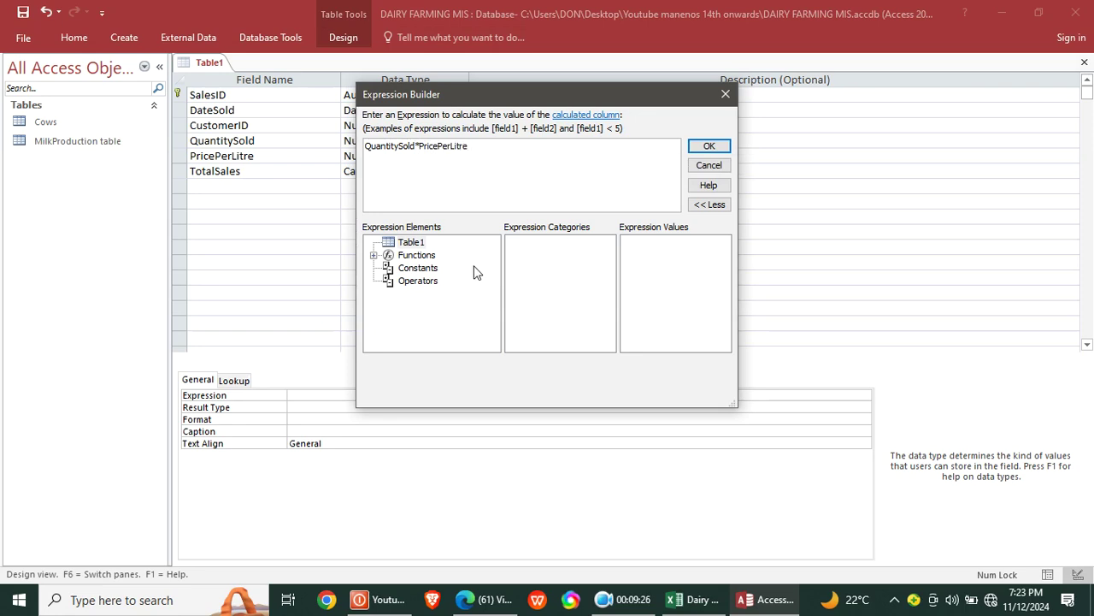
pyautogui.click(709, 147)
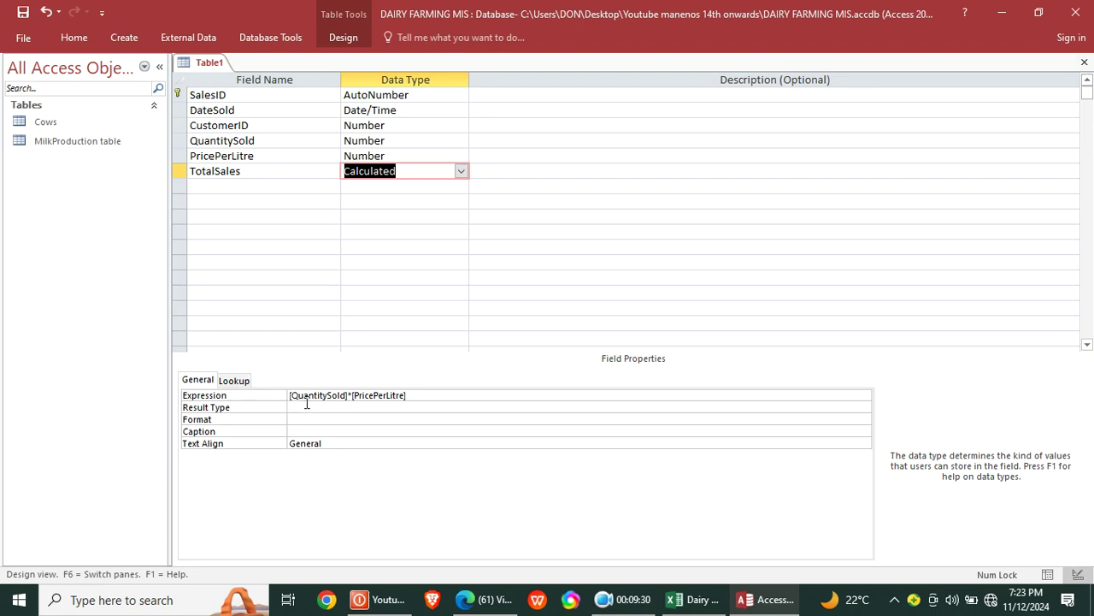
pyautogui.moveTo(422, 393); pyautogui.dragTo(282, 397)
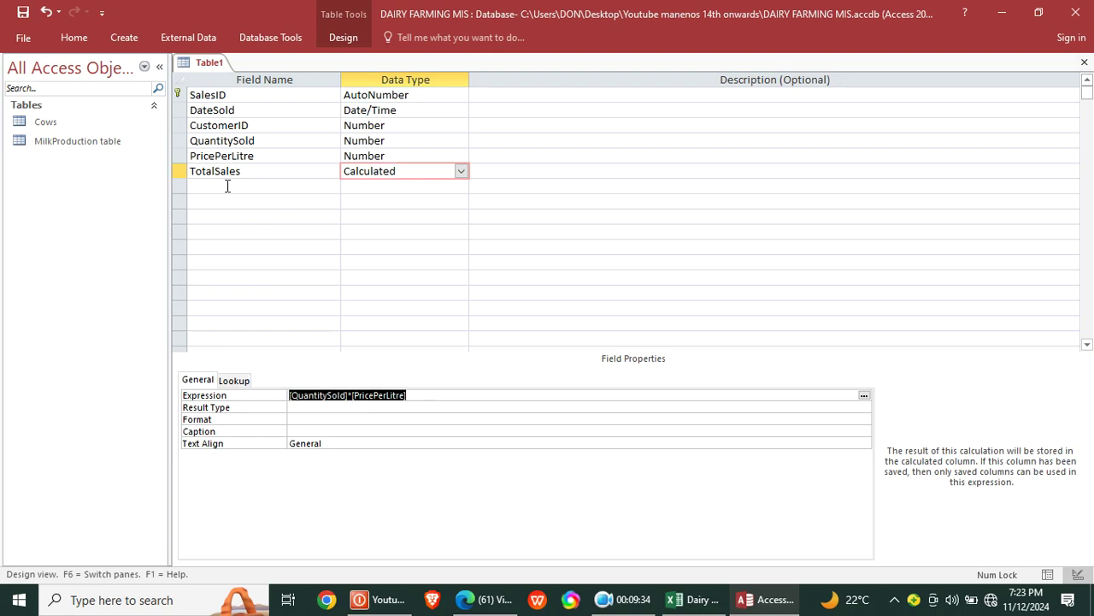
# Step: Save the new table as Sales and close it
pyautogui.rightClick(209, 62)
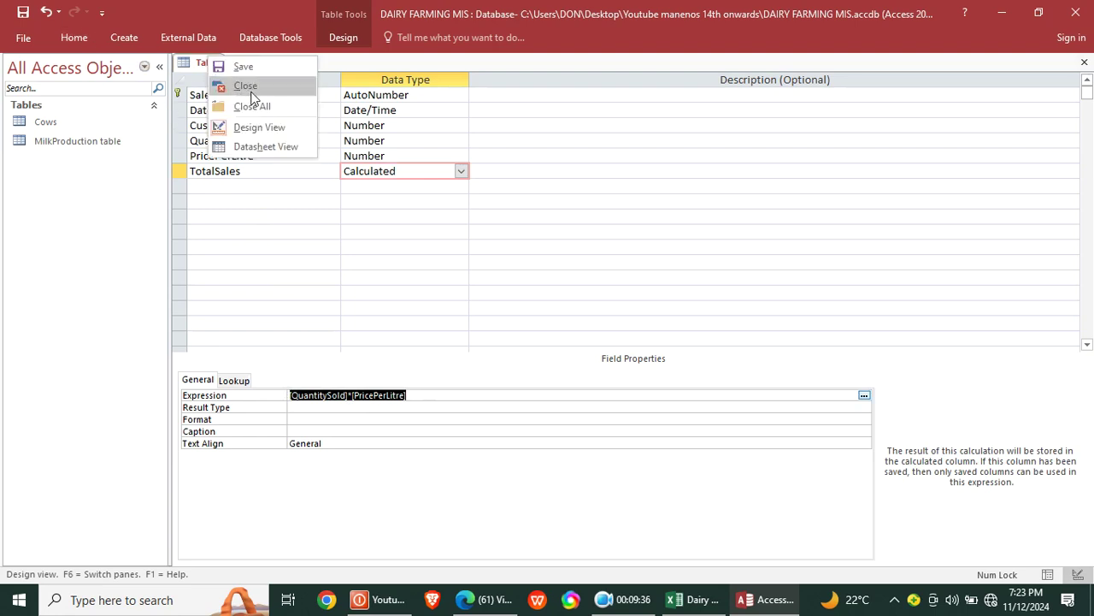
pyautogui.click(243, 66)
pyautogui.write('a')
pyautogui.press('BackSpace')
pyautogui.press('capslock')
pyautogui.write('A')
pyautogui.press('capslock')
pyautogui.write('ales')
pyautogui.press('Return')
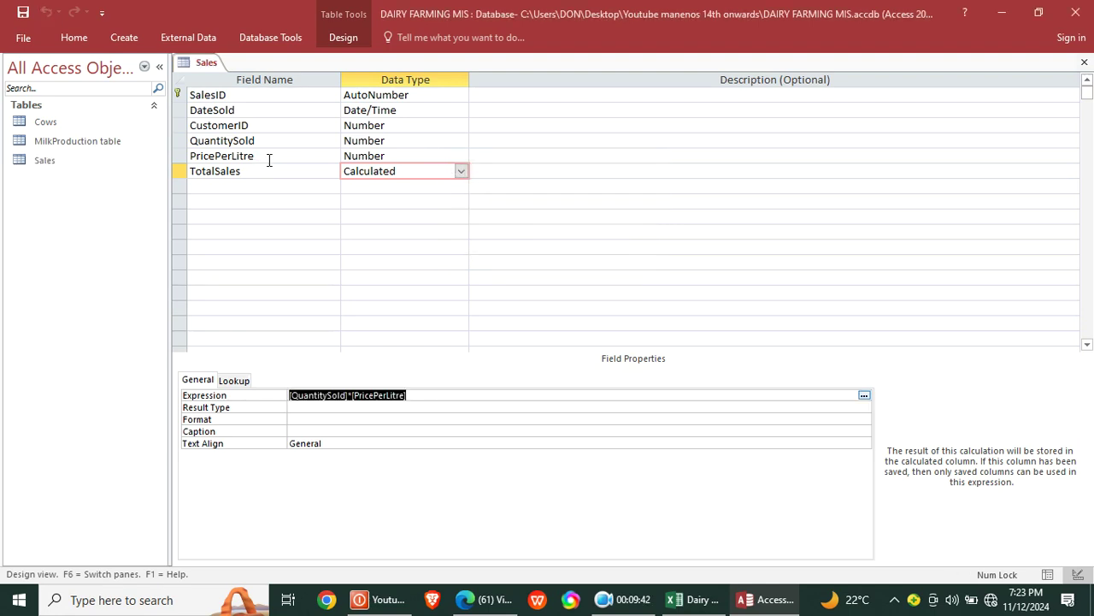
pyautogui.rightClick(204, 63)
pyautogui.click(245, 120)
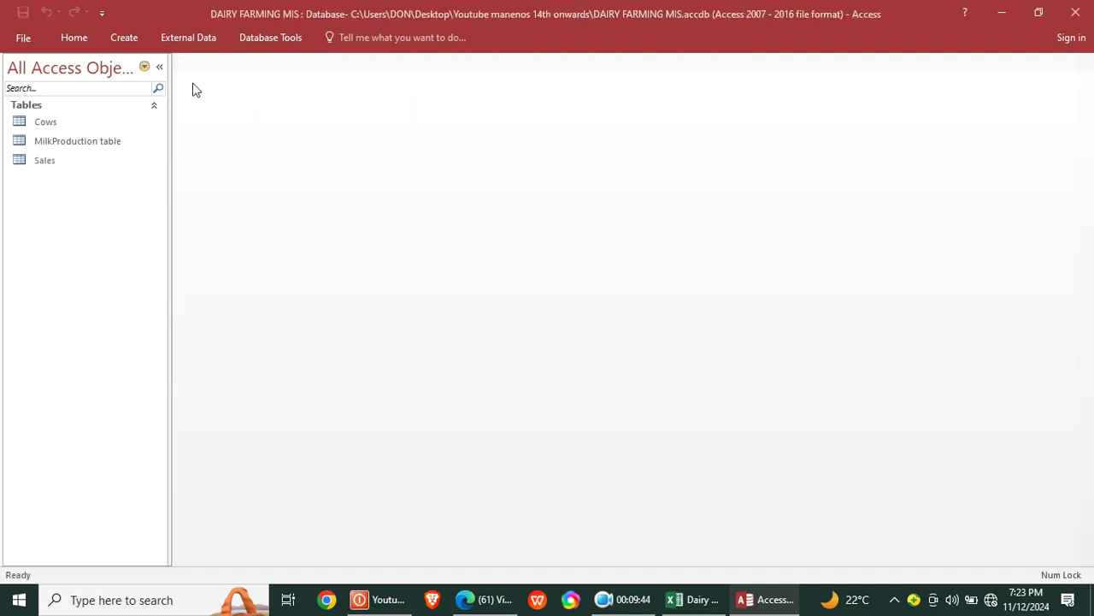
# Step: Start a new table in Design view and add a CustomerID field with the AutoNumber data type
pyautogui.click(134, 38)
pyautogui.click(114, 86)
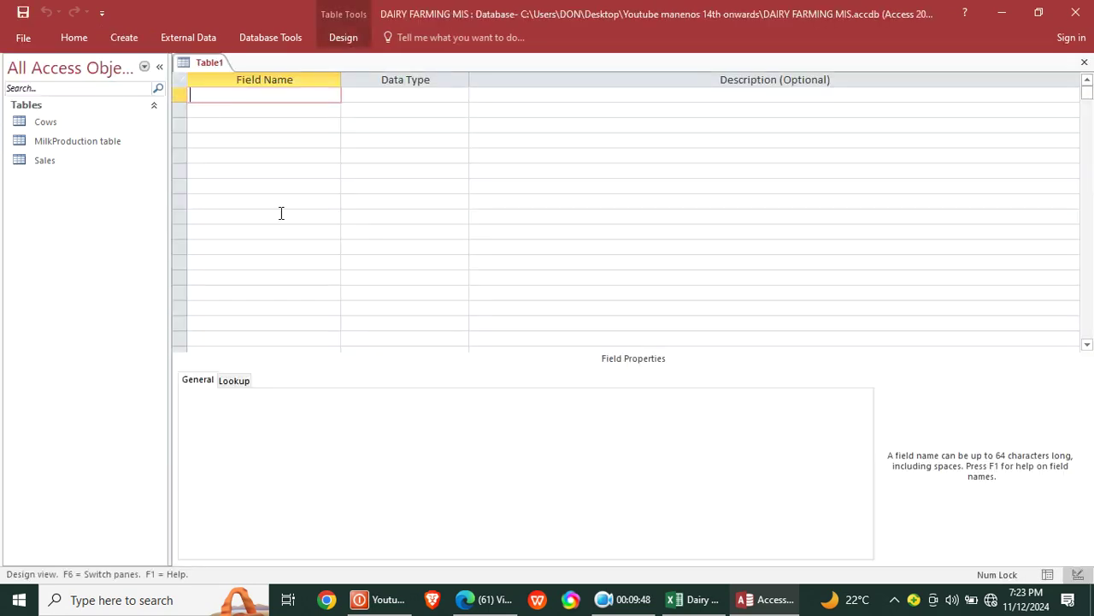
pyautogui.write('Customer')
pyautogui.press('capslock')
pyautogui.write('ID')
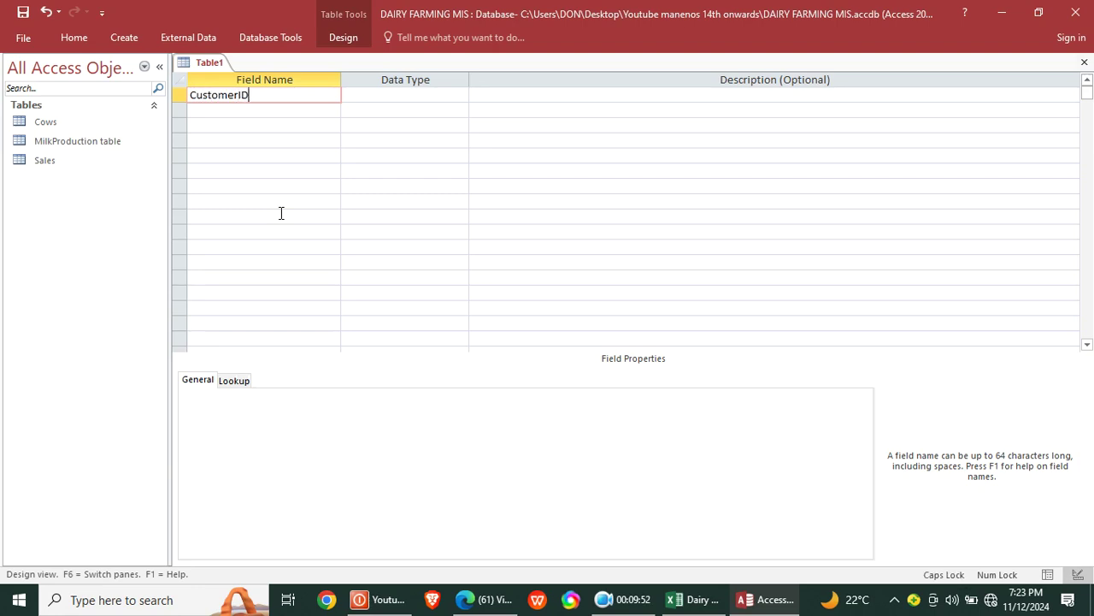
pyautogui.click(381, 99)
pyautogui.write('AutoNumber')
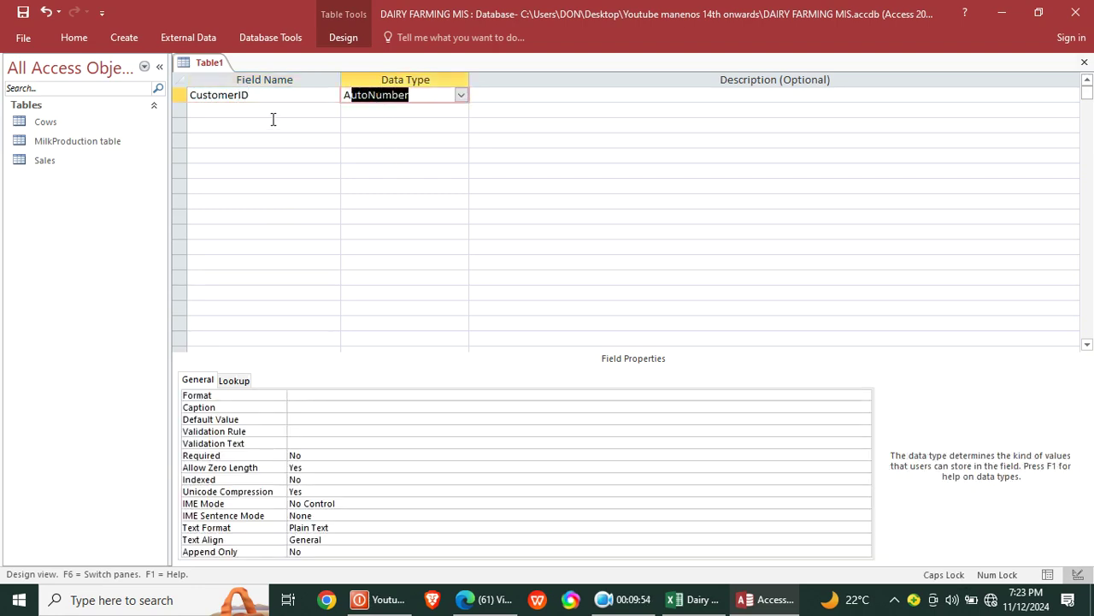
# Step: Add a CustomerName field with the Short Text data type below CustomerID
pyautogui.click(269, 111)
pyautogui.write('cUSTO')
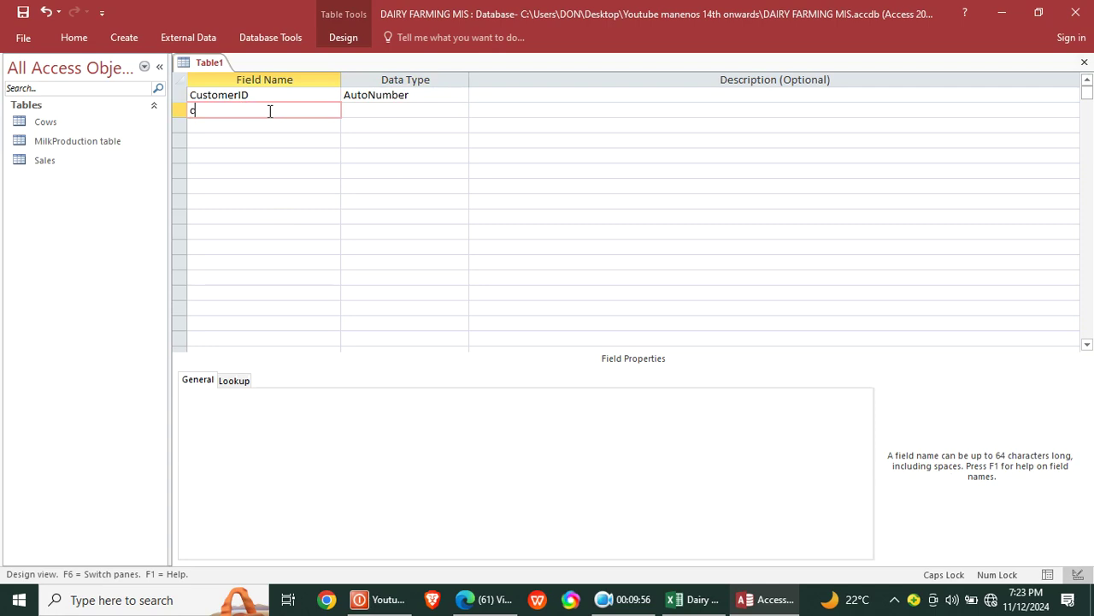
pyautogui.press('BackSpace')
pyautogui.press('BackSpace')
pyautogui.press('BackSpace')
pyautogui.press('BackSpace')
pyautogui.press('BackSpace')
pyautogui.write('C')
pyautogui.press('capslock')
pyautogui.write('ustomerName')
pyautogui.click(264, 128)
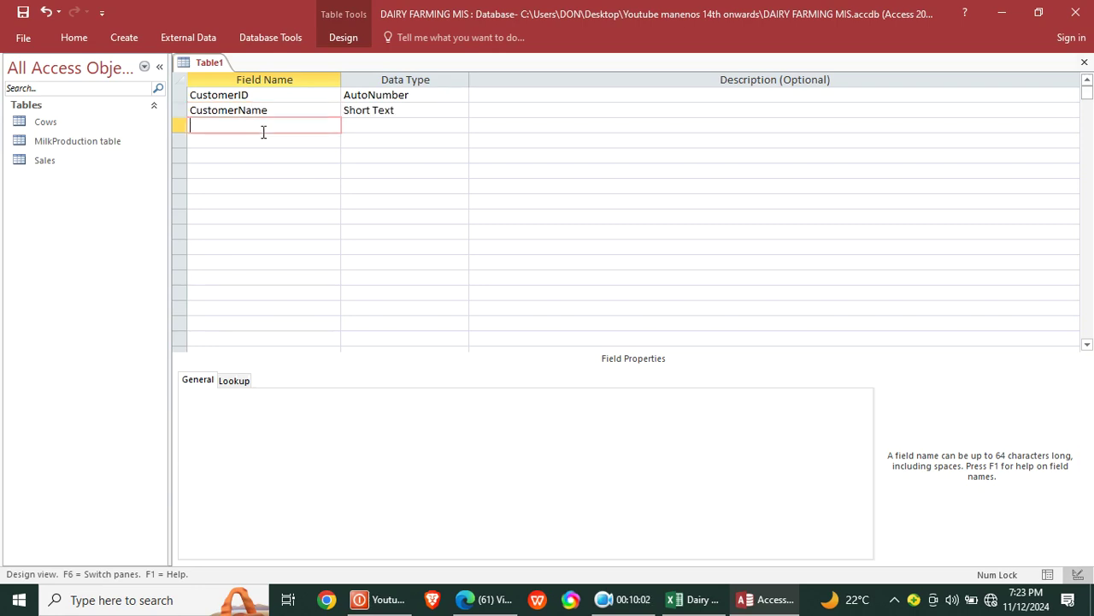
# Step: Make CustomerID the primary key of the new table
pyautogui.click(377, 94)
pyautogui.rightClick(367, 94)
pyautogui.click(412, 106)
# Step: Add Contactsno and Email fields with the Short Text data type below CustomerName
pyautogui.click(283, 128)
pyautogui.write('Contacts')
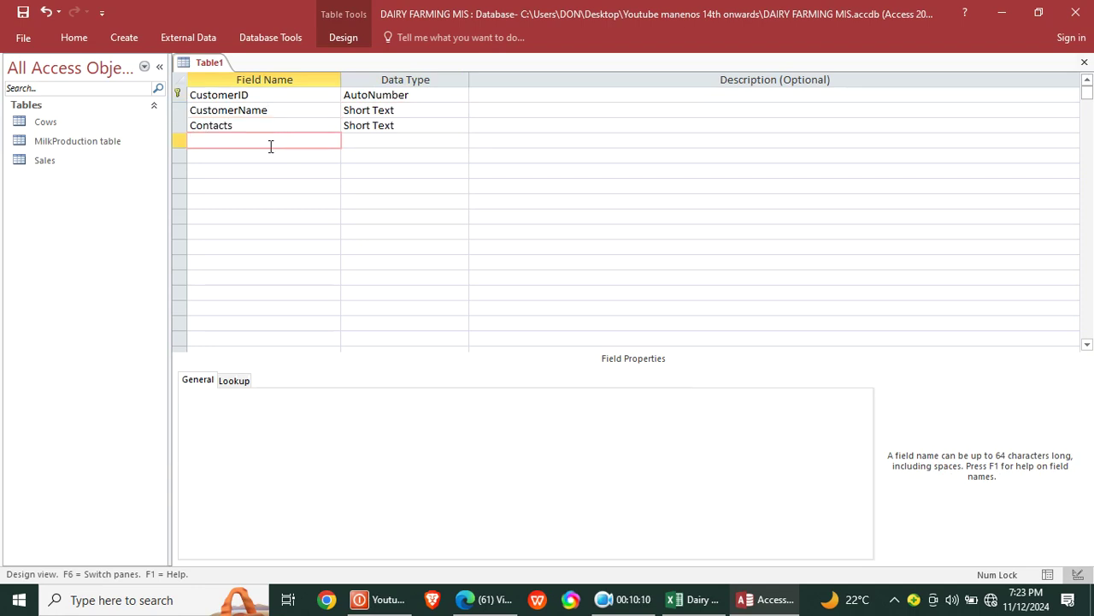
pyautogui.write('mail')
pyautogui.click(258, 128)
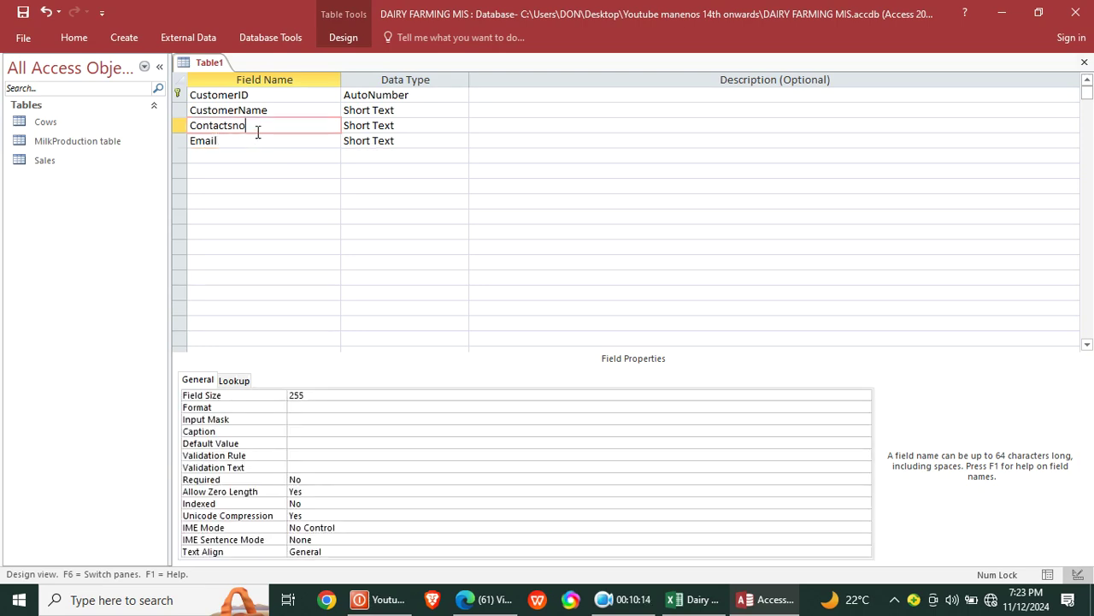
# Step: Add an Address field with the Short Text data type below Email
pyautogui.click(224, 152)
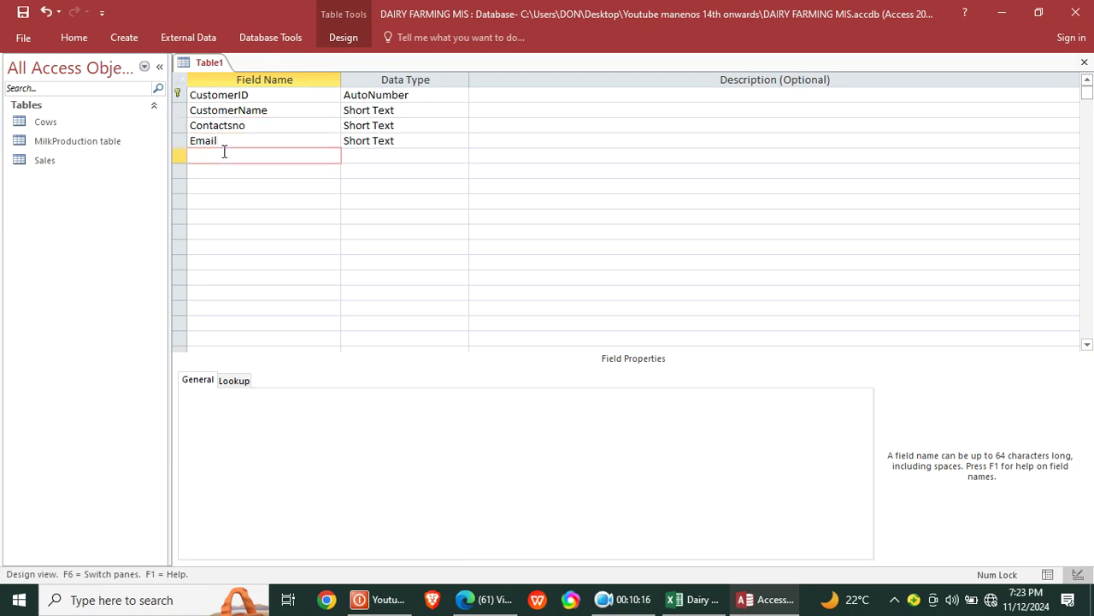
pyautogui.write('Address')
pyautogui.click(353, 158)
# Step: Save the table as Customers and close it
pyautogui.rightClick(209, 65)
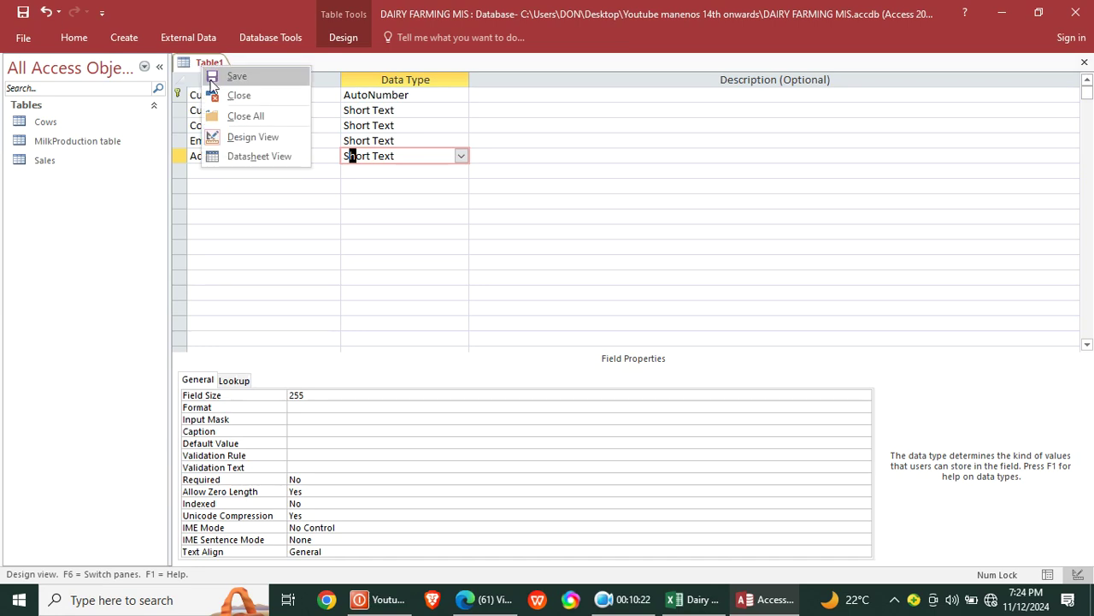
pyautogui.click(214, 78)
pyautogui.press('capslock')
pyautogui.write('C')
pyautogui.press('capslock')
pyautogui.write('ustomers')
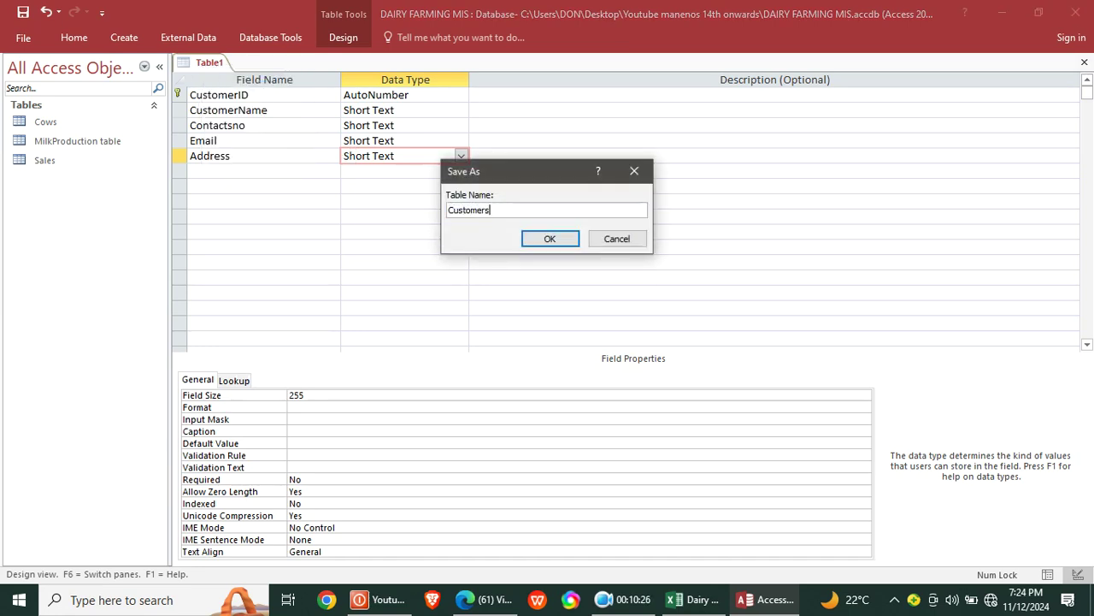
pyautogui.press('Return')
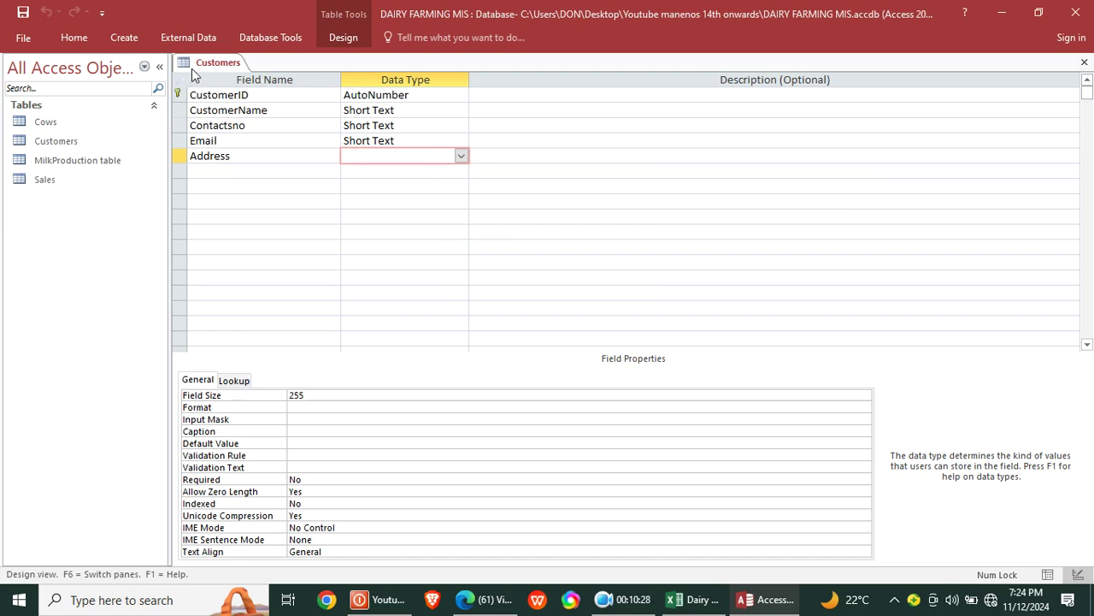
pyautogui.rightClick(193, 69)
pyautogui.click(227, 99)
# Step: Start another table in Design view with an AutoNumber field named RecorDID as its primary key
pyautogui.click(124, 37)
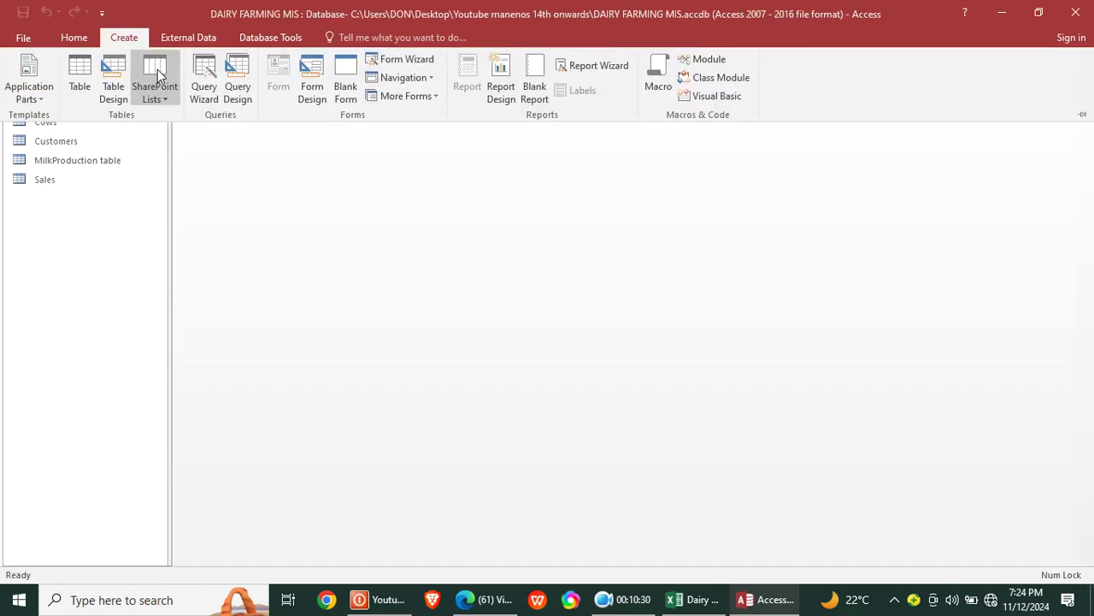
pyautogui.click(114, 92)
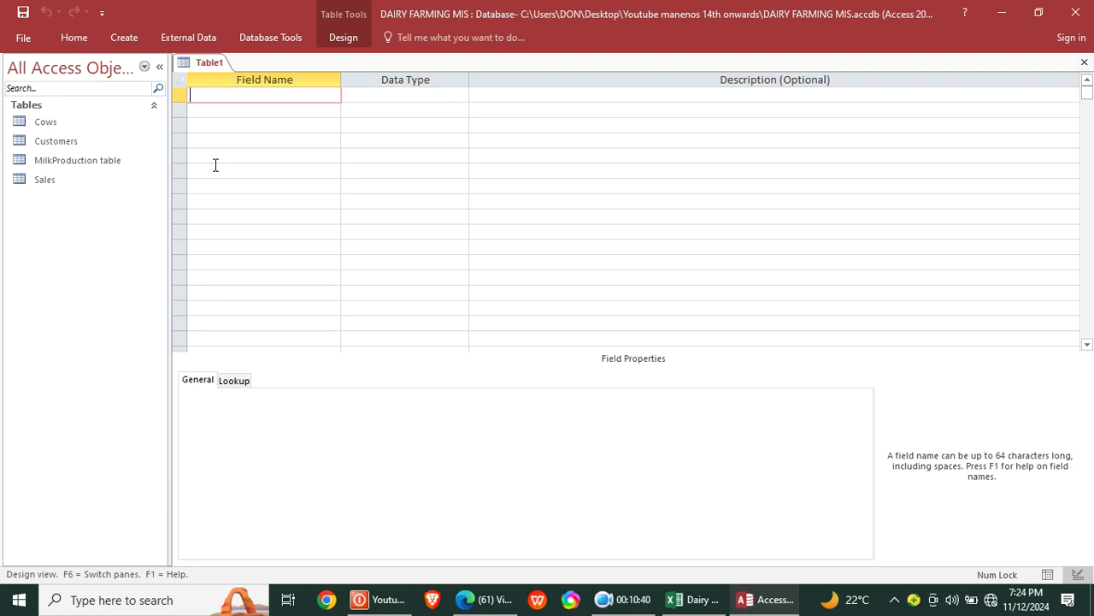
pyautogui.press('capslock')
pyautogui.press('capslock')
pyautogui.press('capslock')
pyautogui.press('capslock')
pyautogui.write('id')
pyautogui.press('capslock')
pyautogui.click(366, 105)
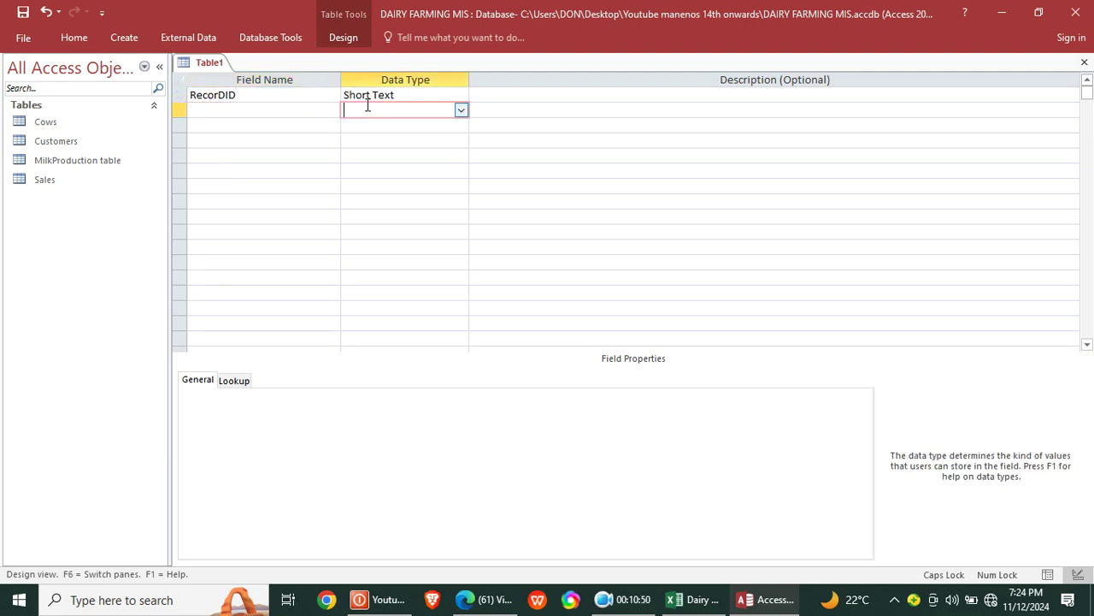
pyautogui.write('NA')
pyautogui.rightClick(369, 97)
pyautogui.click(384, 108)
# Step: Add a CowID field with the Number data type below RecorDID
pyautogui.click(274, 114)
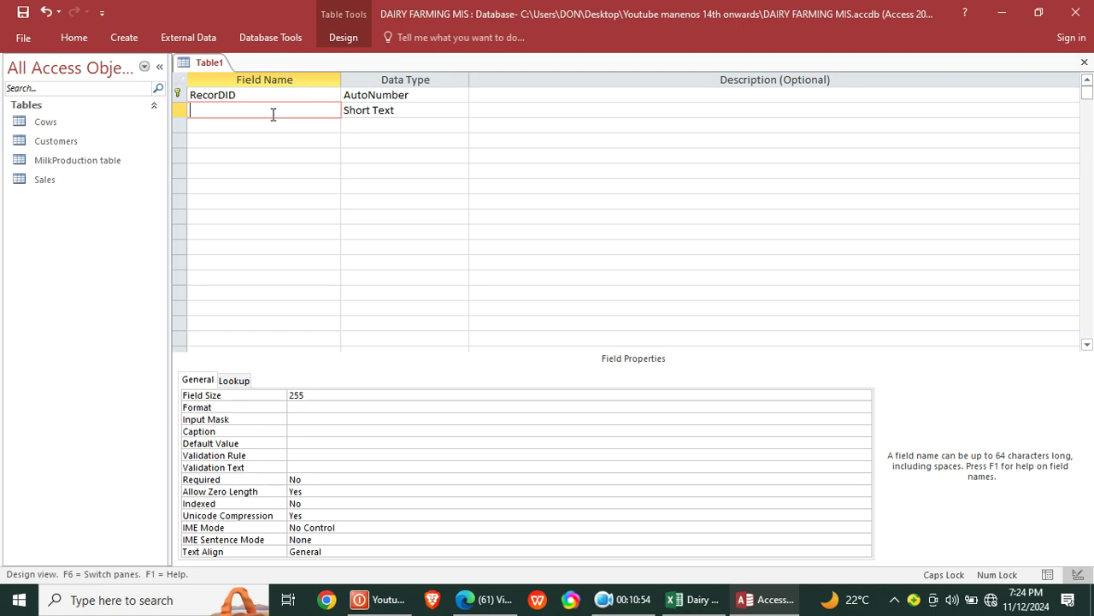
pyautogui.write('C')
pyautogui.press('capslock')
pyautogui.write('ow')
pyautogui.press('capslock')
pyautogui.write('ID')
pyautogui.press('Down')
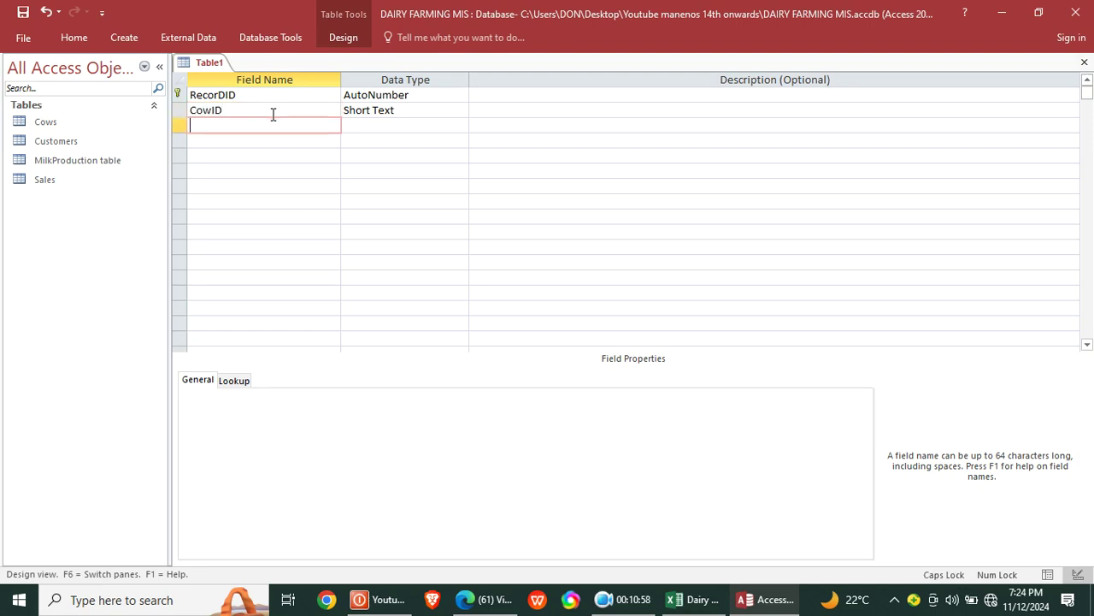
pyautogui.click(379, 112)
pyautogui.write('Number')
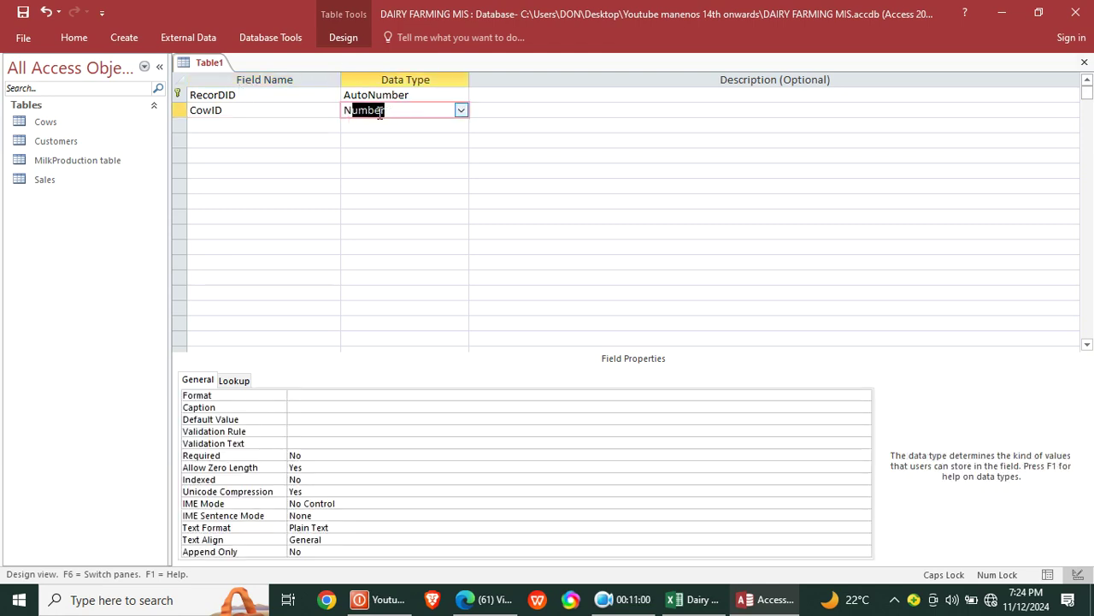
# Step: Add a DateOfCheckups field with the Date/Time data type below CowID
pyautogui.click(280, 128)
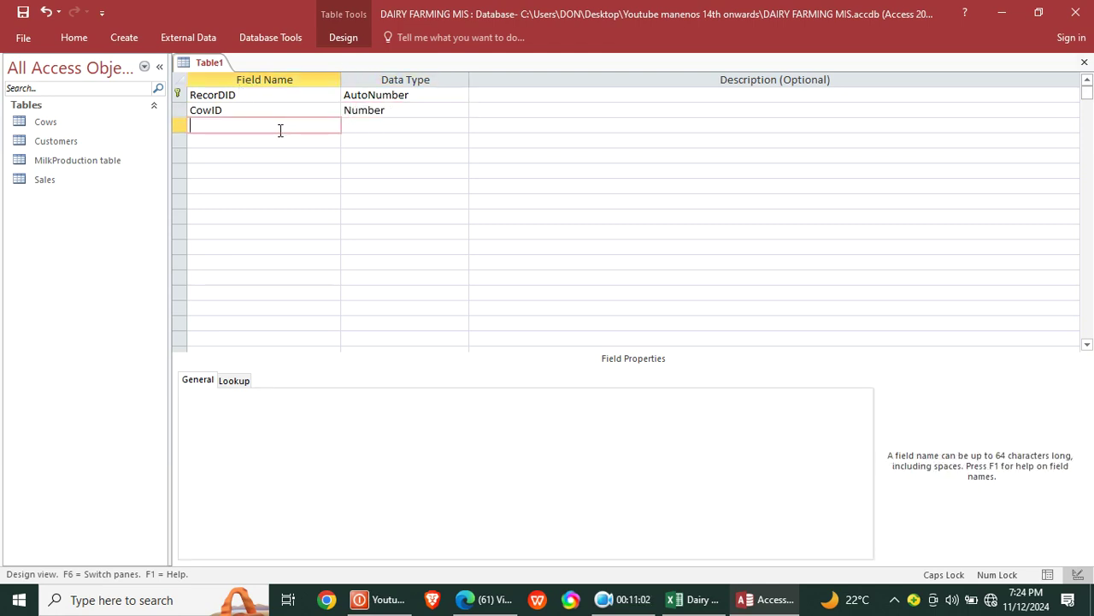
pyautogui.write('D')
pyautogui.press('capslock')
pyautogui.write('ateOfChecu')
pyautogui.press('BackSpace')
pyautogui.press('BackSpace')
pyautogui.write('c')
pyautogui.click(354, 125)
pyautogui.click(278, 137)
pyautogui.doubleClick(370, 124)
pyautogui.write('d')
# Step: Add HealthIssue and Treatment fields with the Short Text data type below DateOfCheckups
pyautogui.click(314, 137)
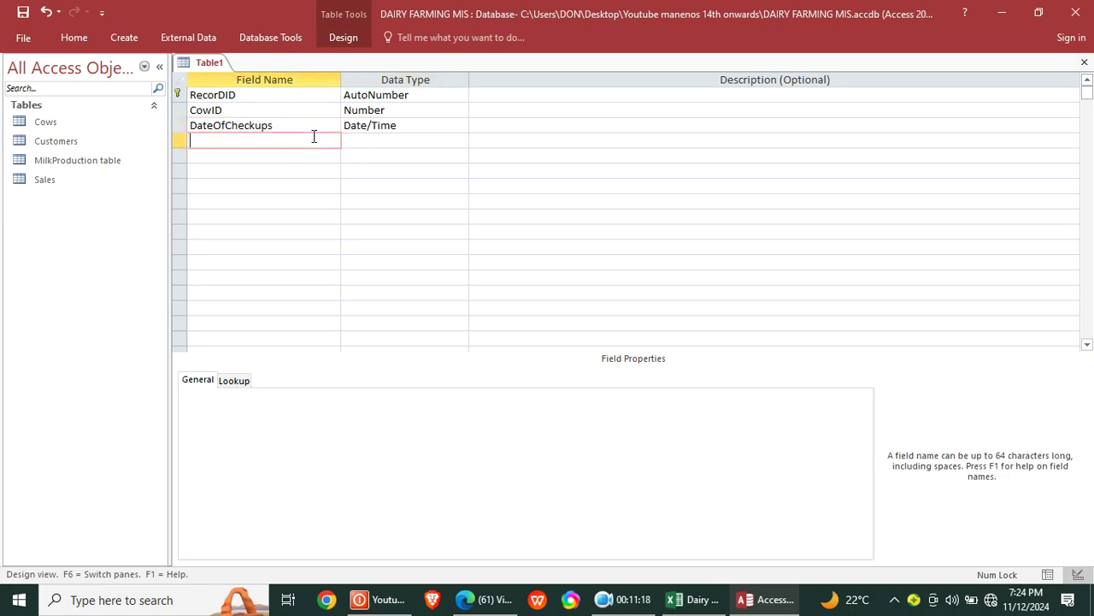
pyautogui.write('Heal')
pyautogui.press('BackSpace')
pyautogui.write('thIssue')
pyautogui.click(269, 160)
pyautogui.write('Treatment')
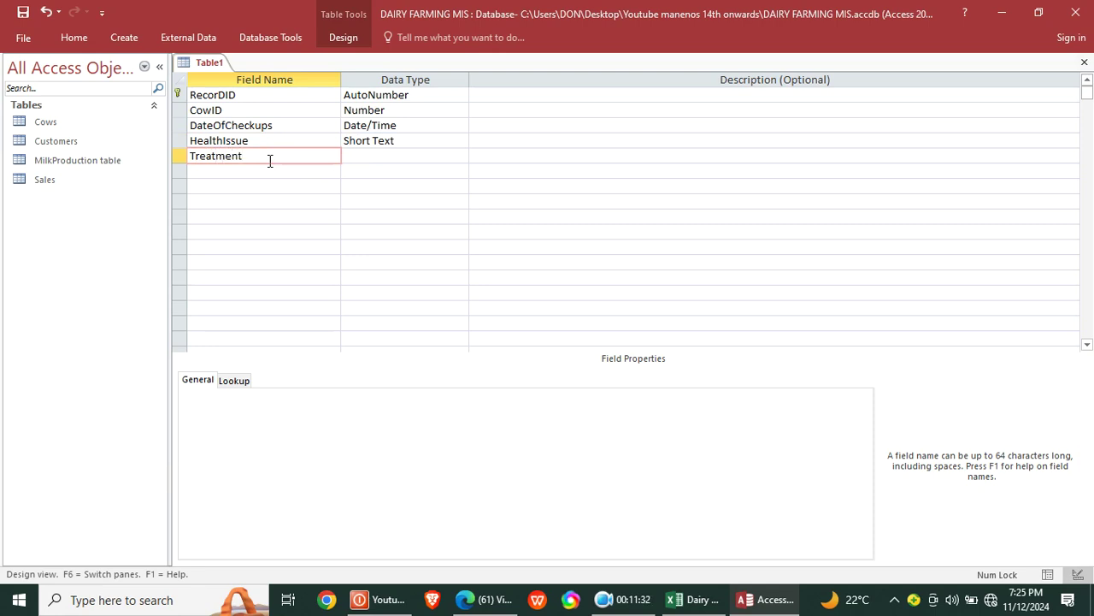
# Step: Add a VetName field with the Short Text data type below Treatment
pyautogui.click(201, 175)
pyautogui.press('capslock')
pyautogui.write('V')
pyautogui.press('capslock')
pyautogui.write('etName')
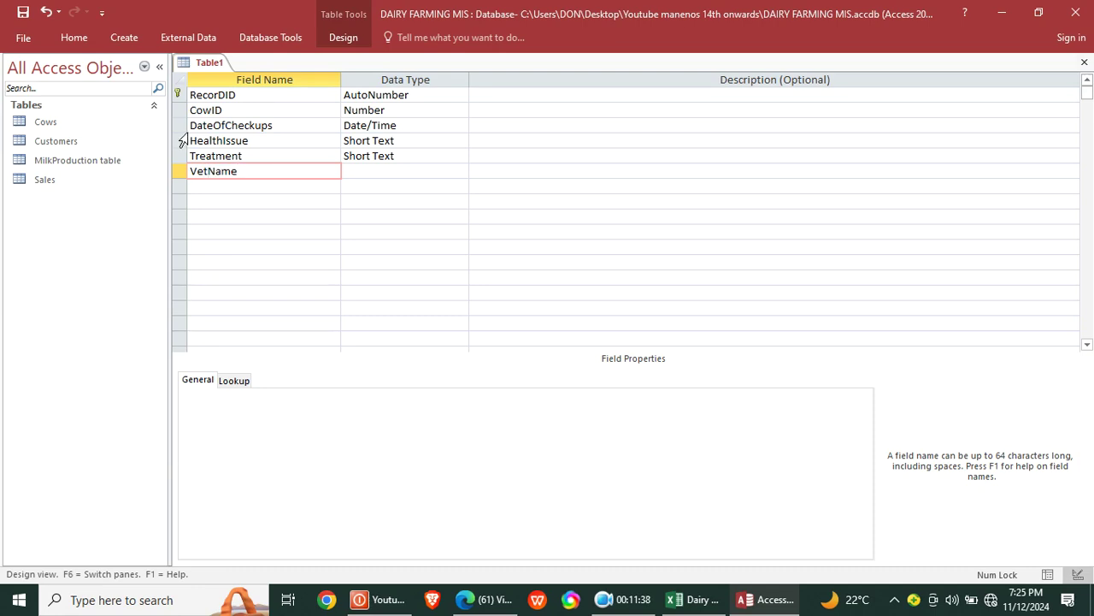
pyautogui.click(395, 171)
# Step: Save the table as Vet records
pyautogui.rightClick(205, 64)
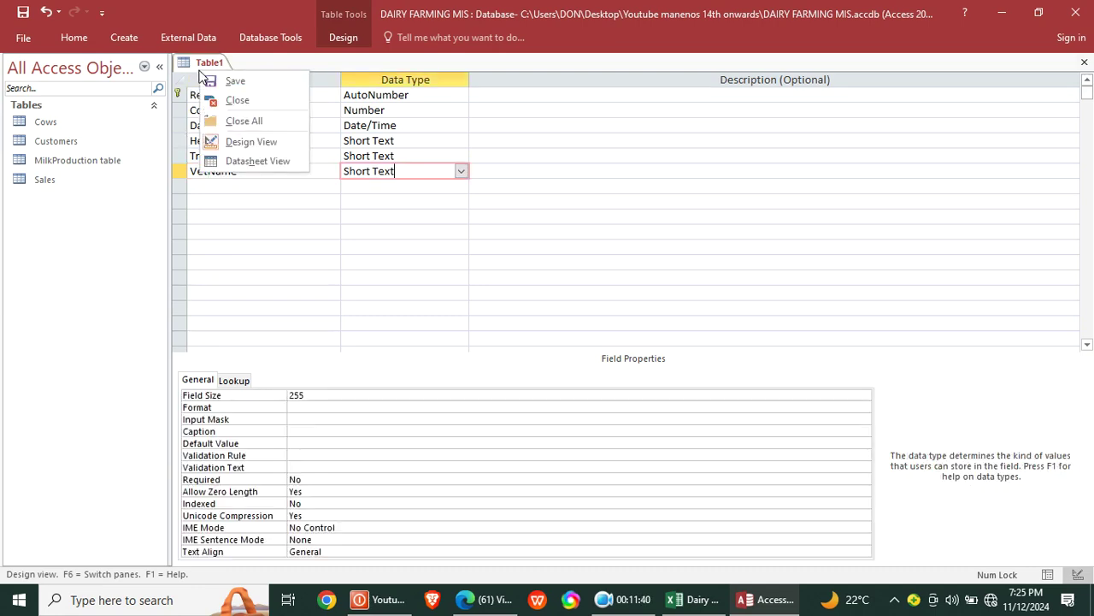
pyautogui.click(221, 82)
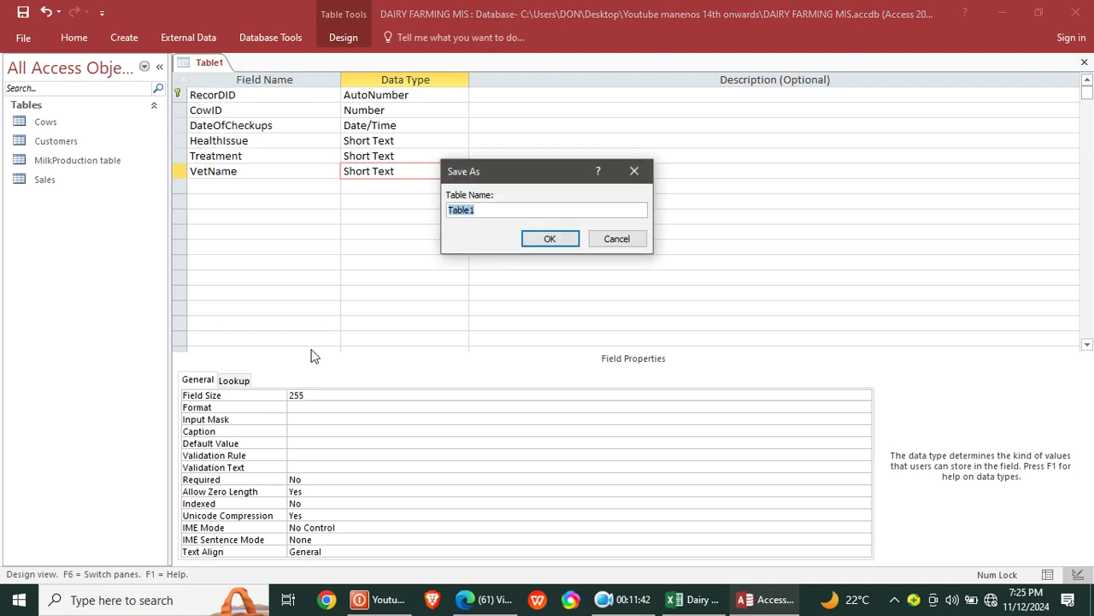
pyautogui.write('Vet records')
pyautogui.press('Return')
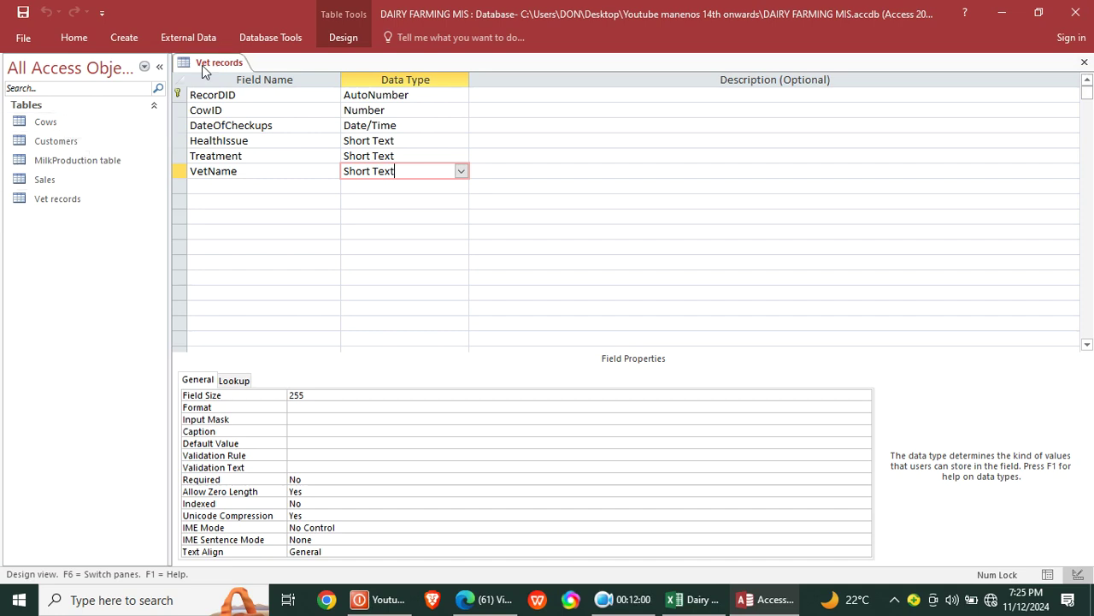
# Step: Open the Vet records datasheet, switch to Dairy data.xlsx in Excel and copy the Veterinary sheet's CowID to VetName data, B4:F9
pyautogui.doubleClick(67, 203)
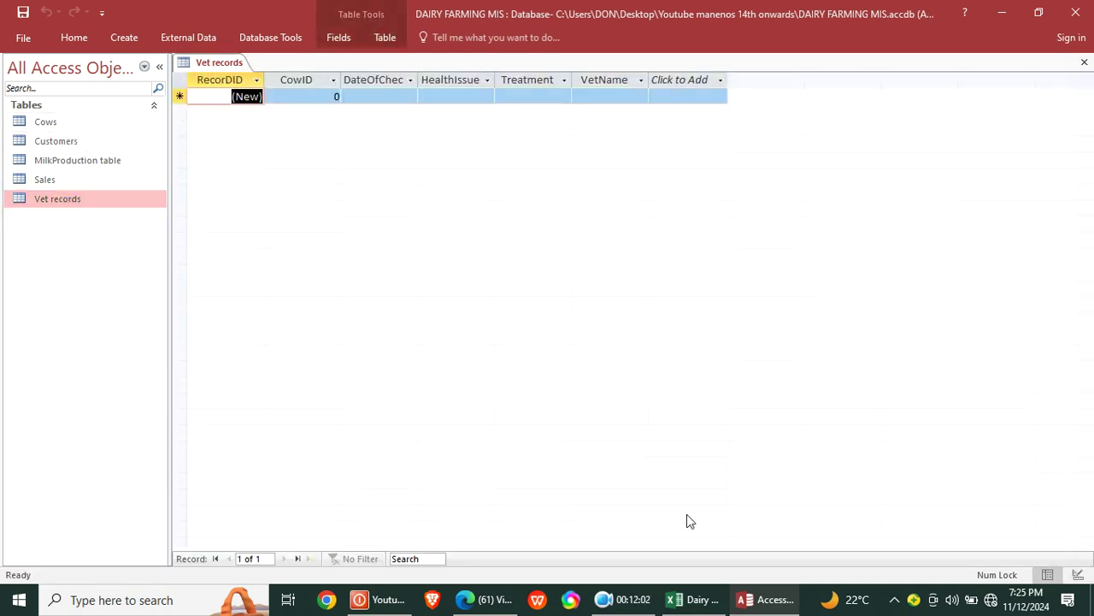
pyautogui.click(693, 599)
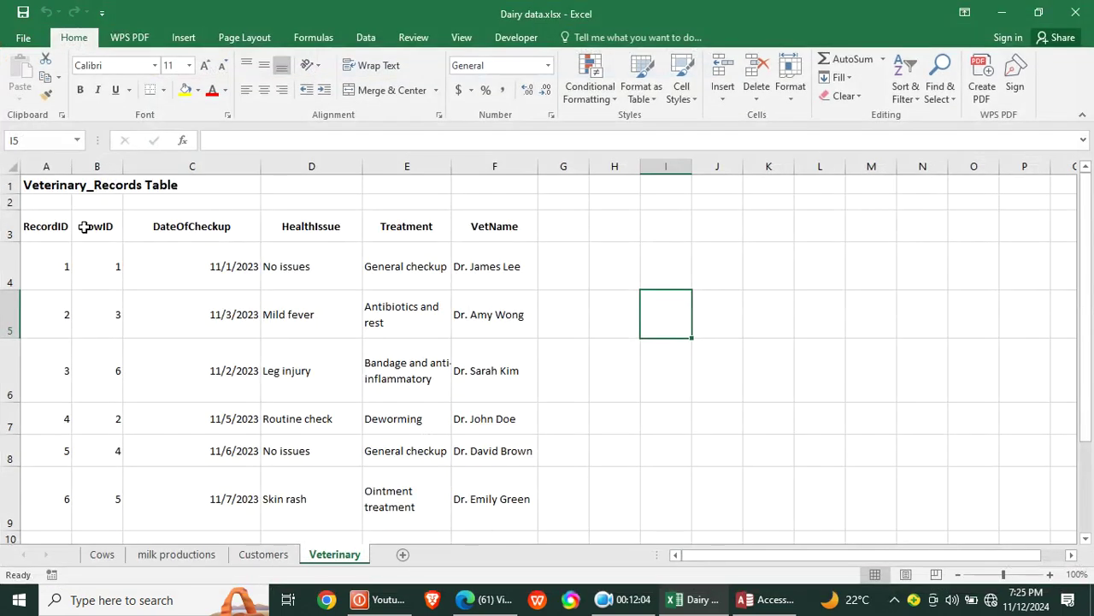
pyautogui.moveTo(109, 267); pyautogui.dragTo(521, 511)
pyautogui.hotkey('ctrl', 'c')
# Step: Return to Access, paste the copied rows into the CowID through VetName columns of Vet records, and close the table
pyautogui.click(763, 600)
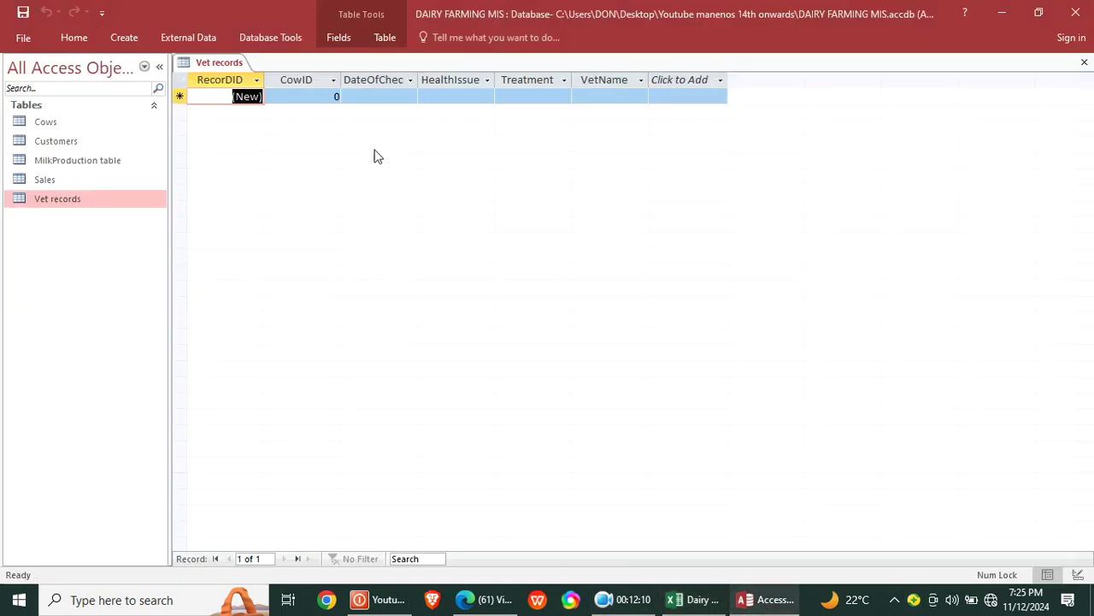
pyautogui.moveTo(295, 97); pyautogui.dragTo(609, 99)
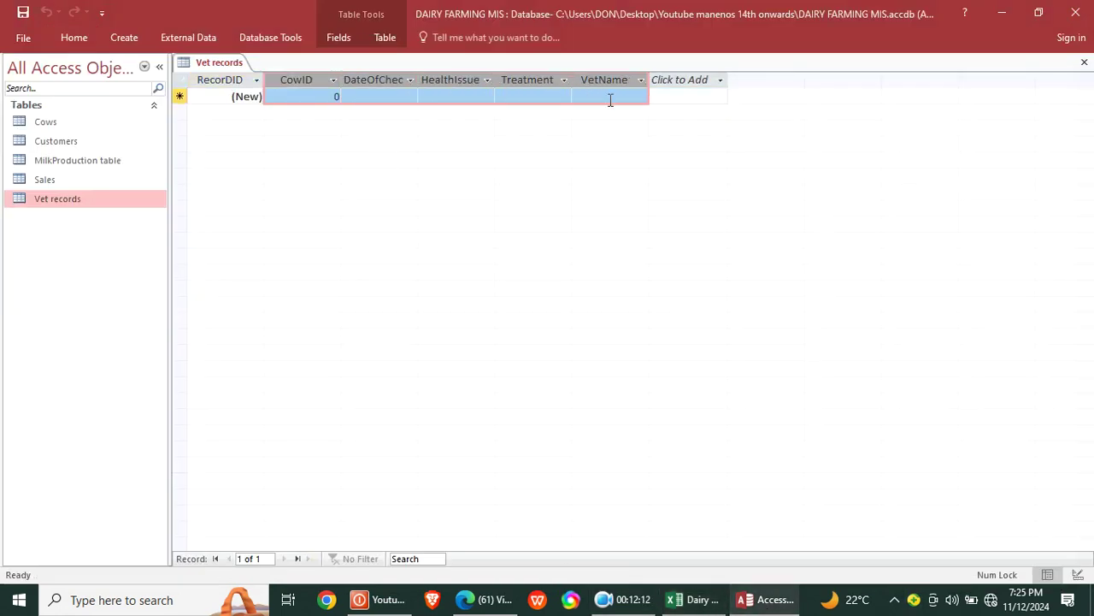
pyautogui.hotkey('ctrl', 'v')
pyautogui.click(523, 353)
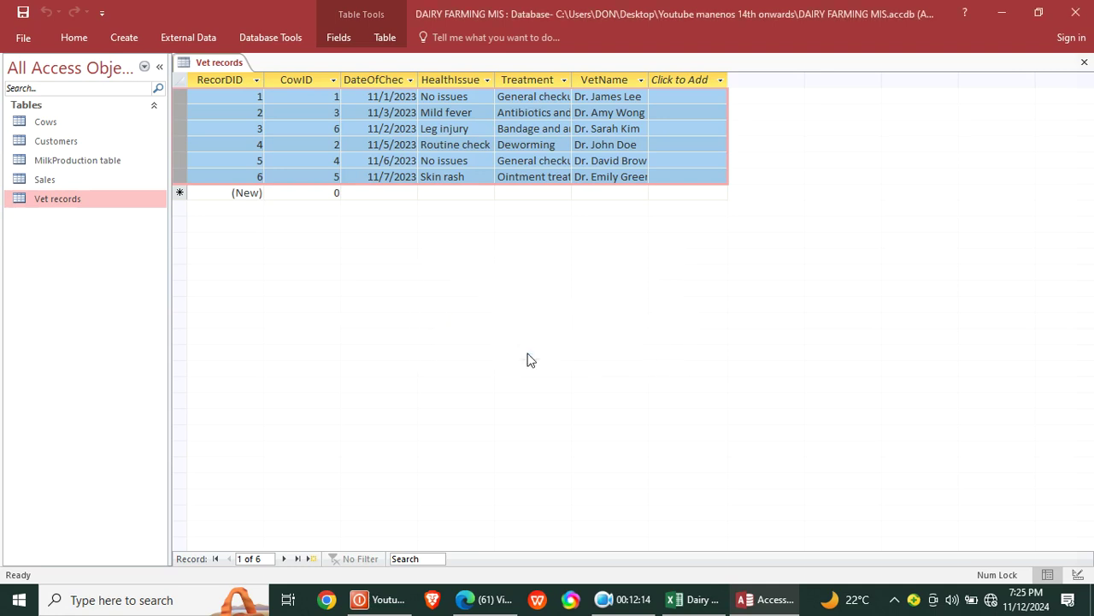
pyautogui.click(1085, 62)
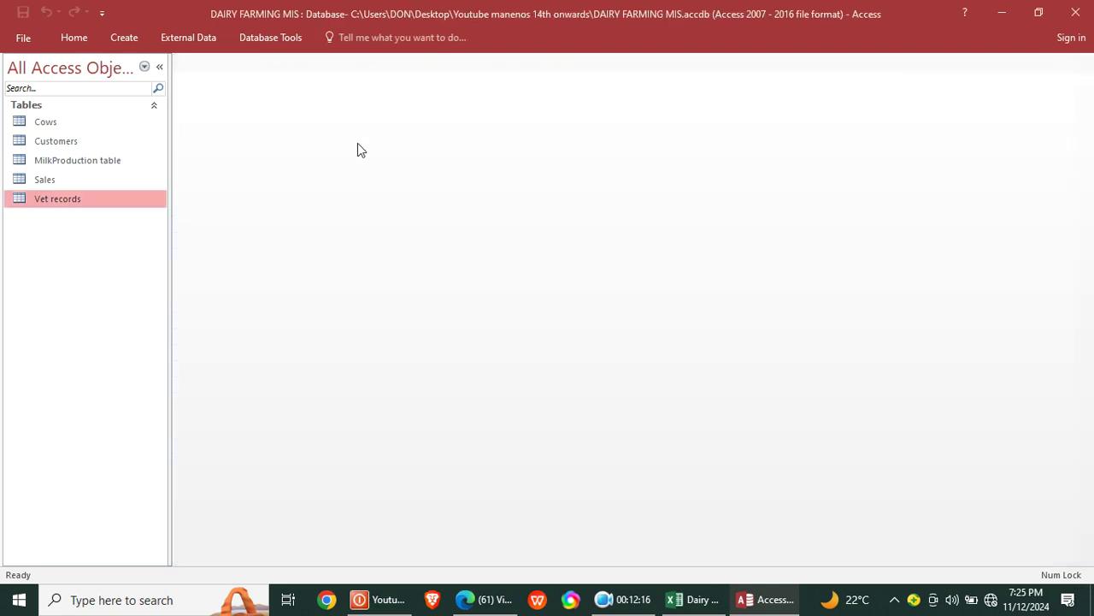
# Step: Open the Sales datasheet, switch to Dairy data.xlsx in Excel and copy the Customers sheet's CustomerName to Address data, B4:E9
pyautogui.doubleClick(79, 180)
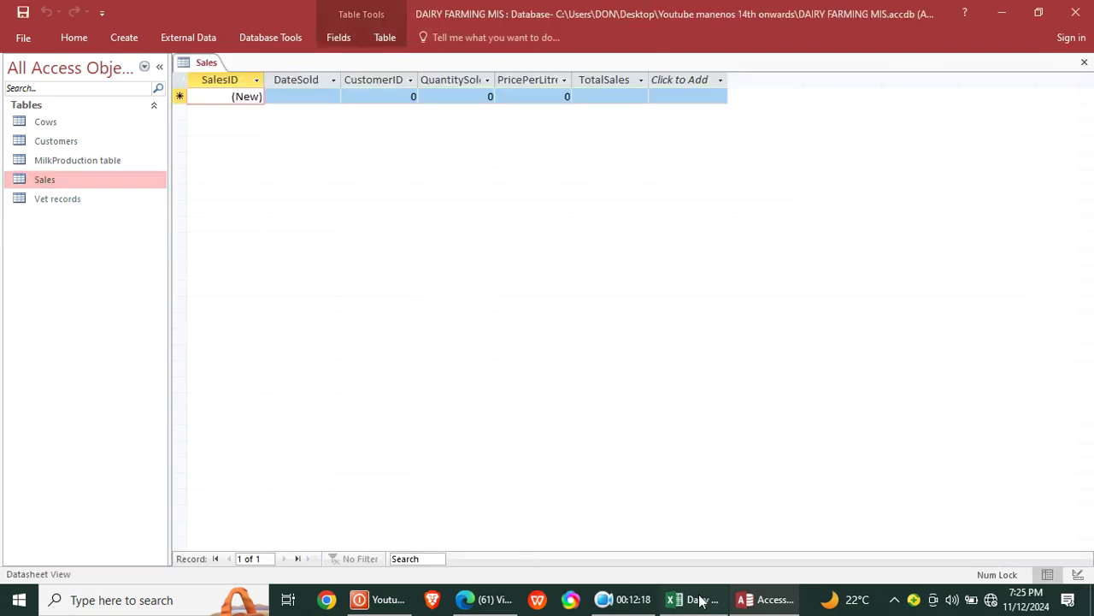
pyautogui.click(699, 599)
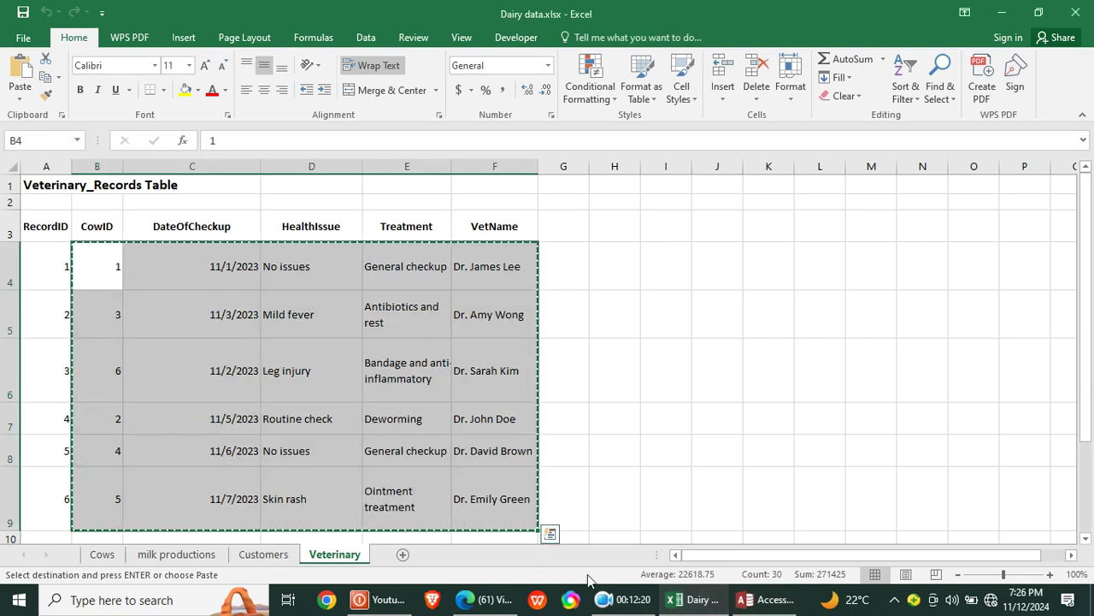
pyautogui.click(256, 556)
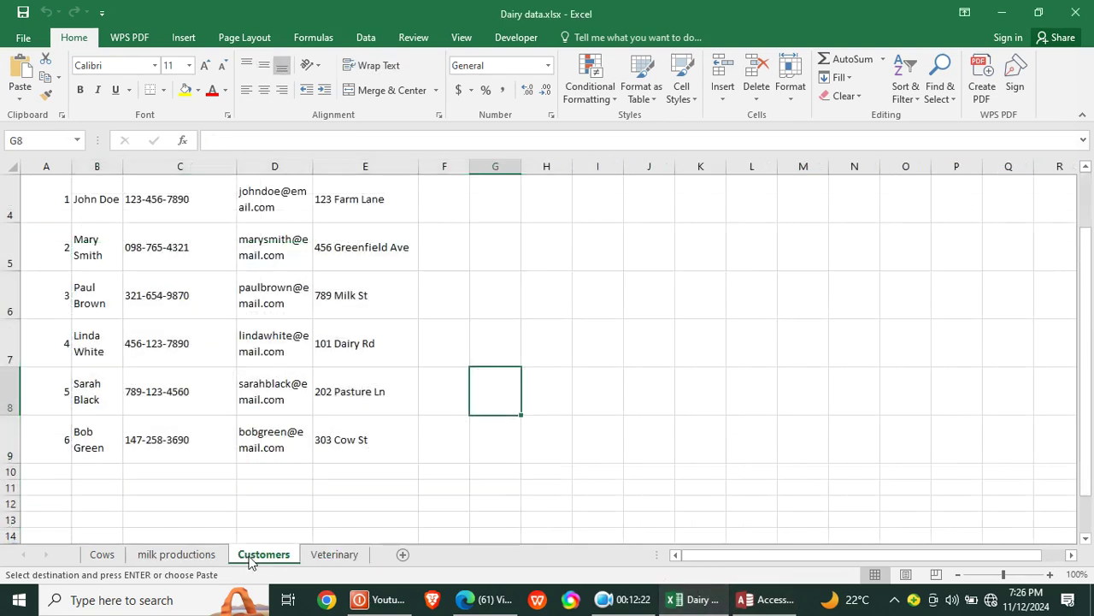
pyautogui.scroll(1, 115, 246)
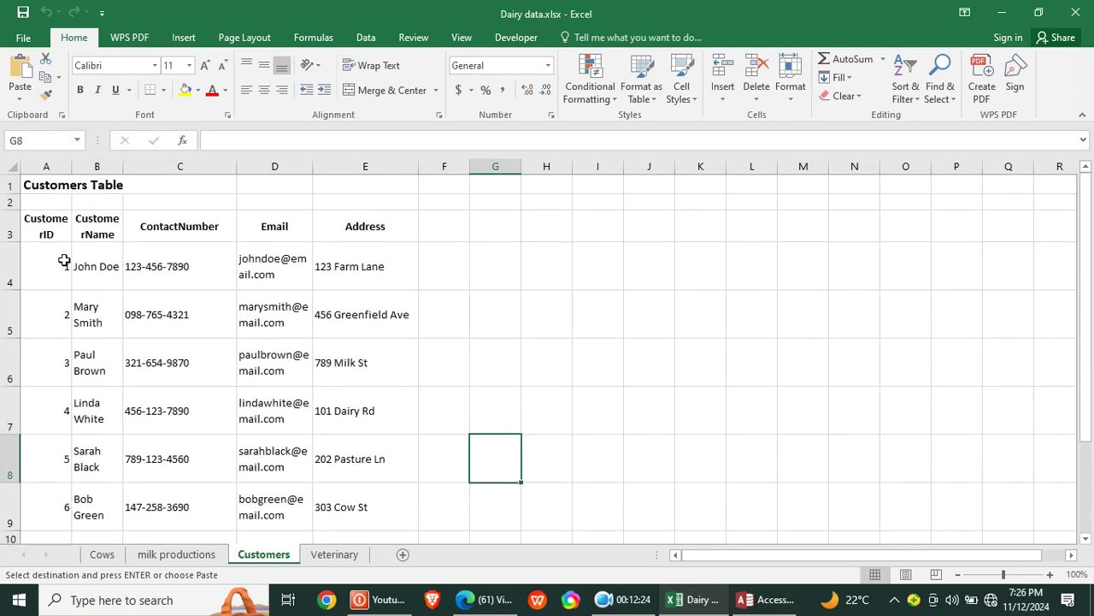
pyautogui.click(65, 260)
pyautogui.click(147, 295)
pyautogui.moveTo(83, 262); pyautogui.dragTo(393, 519)
pyautogui.hotkey('ctrl', 'c')
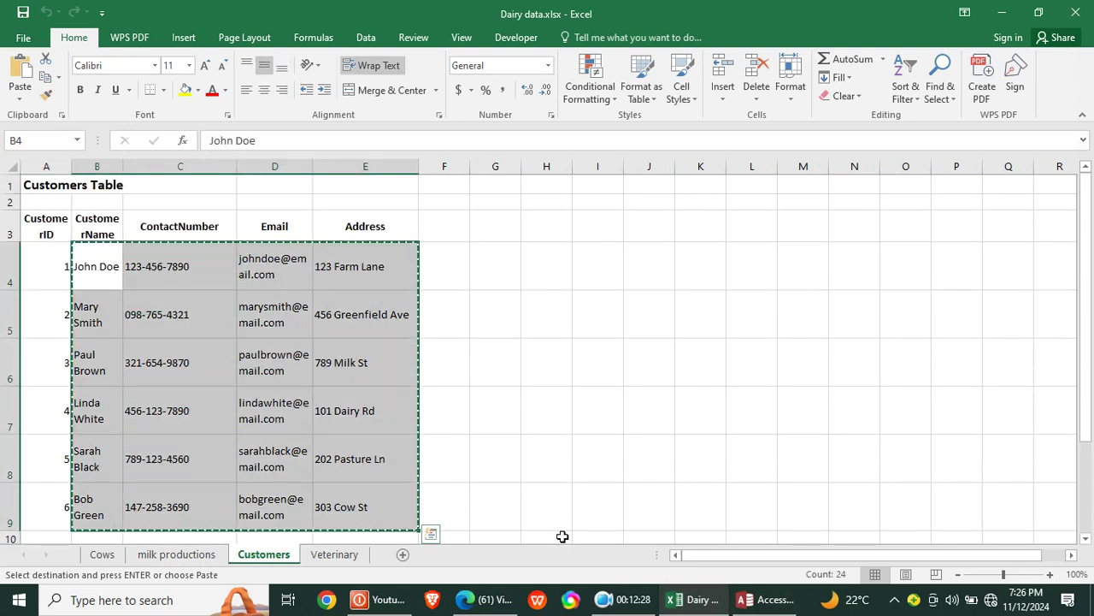
# Step: Return to Access, paste the copied rows into the CustomerName through Address columns of Customers, and close the Customers and Sales tables
pyautogui.click(765, 599)
pyautogui.doubleClick(77, 141)
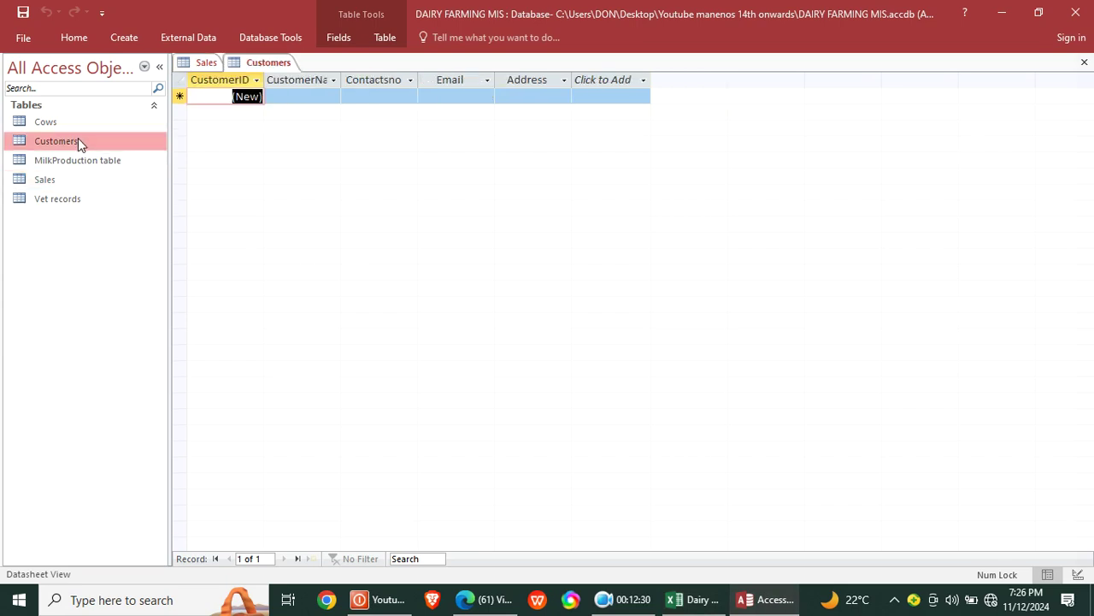
pyautogui.moveTo(300, 78); pyautogui.dragTo(659, 80)
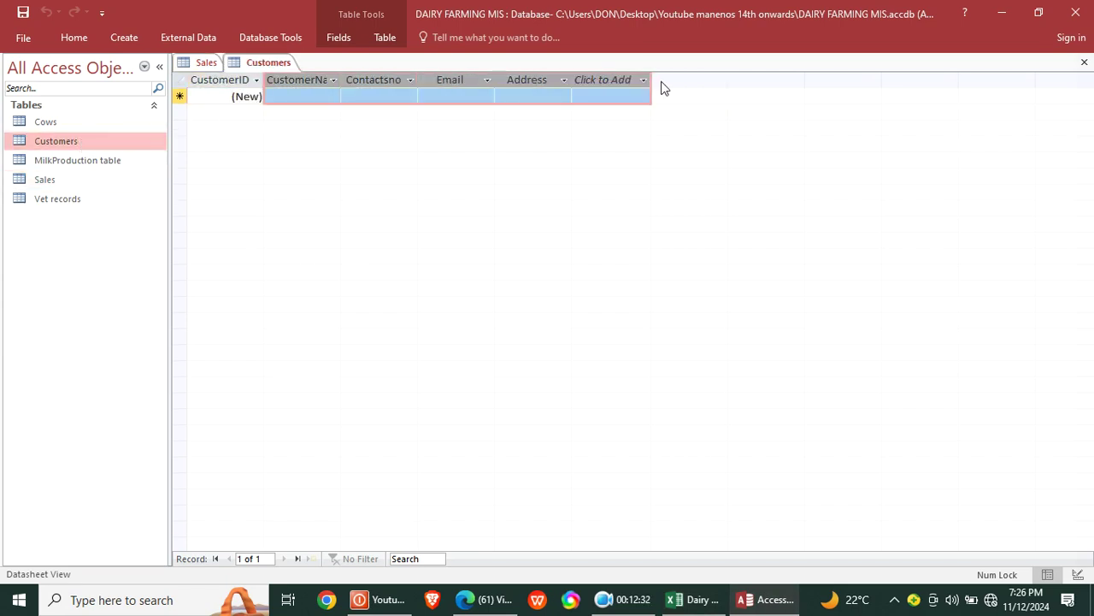
pyautogui.hotkey('ctrl', 'v')
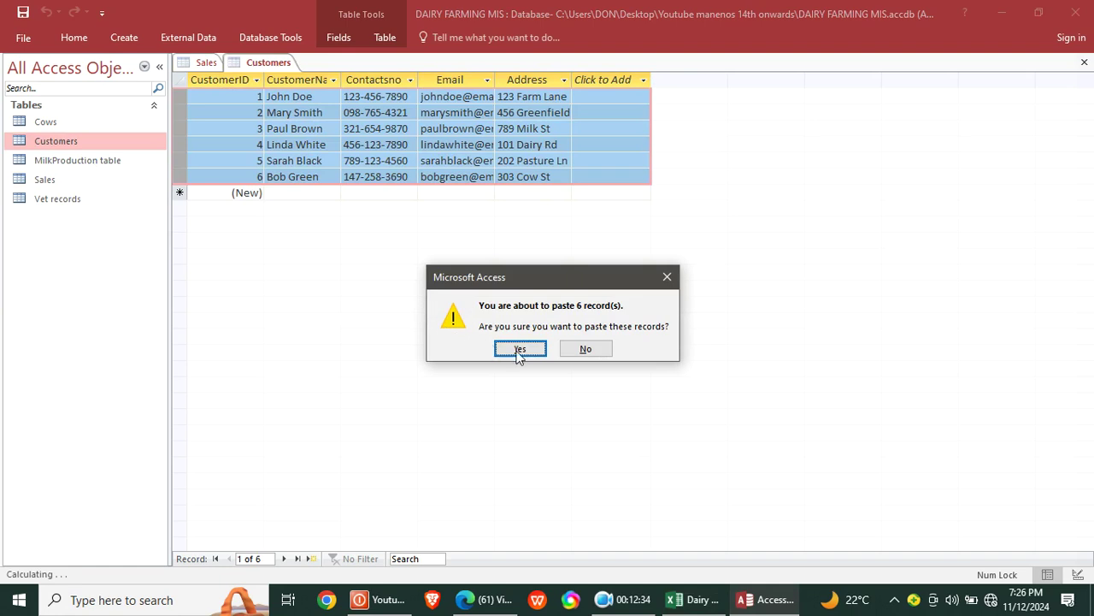
pyautogui.click(504, 351)
pyautogui.click(1084, 62)
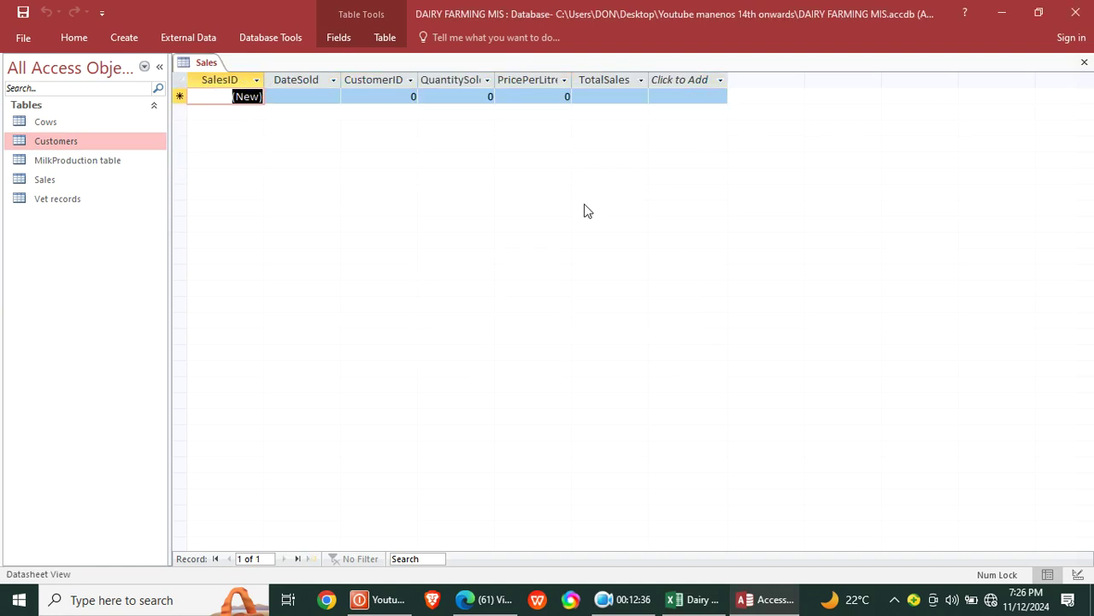
pyautogui.rightClick(218, 62)
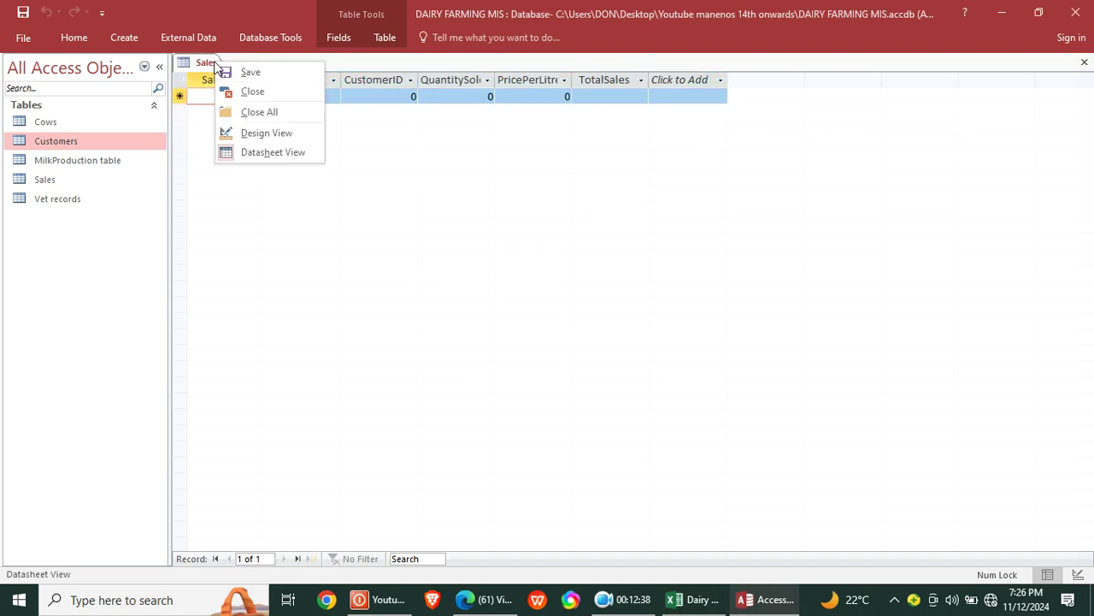
pyautogui.click(249, 94)
# Step: Open the MilkProduction table datasheet, switch to Excel and copy the milk productions sheet's CowID to Remarks data, B4:F9
pyautogui.doubleClick(97, 164)
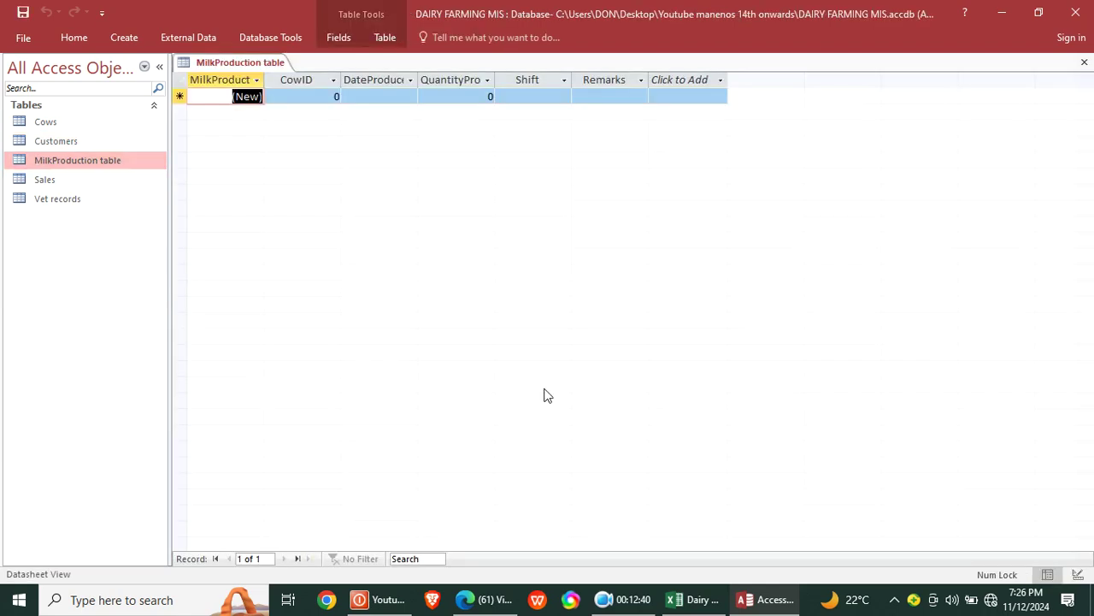
pyautogui.click(676, 593)
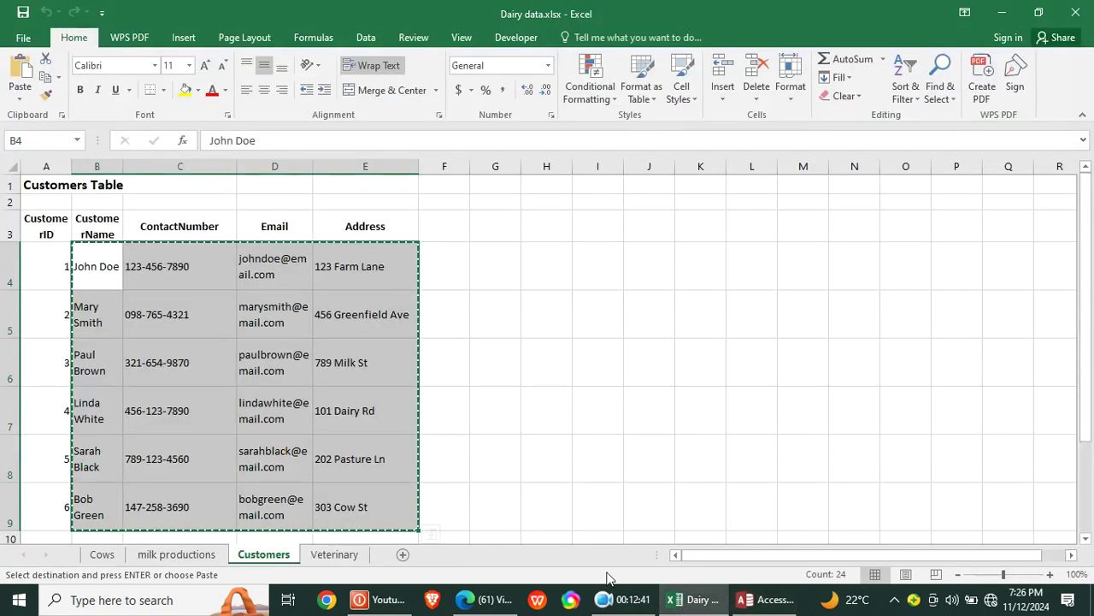
pyautogui.click(176, 554)
pyautogui.moveTo(91, 273); pyautogui.dragTo(356, 460)
# Step: Return to Access and paste the copied rows into the CowID through Remarks columns of MilkProduction table
pyautogui.click(764, 598)
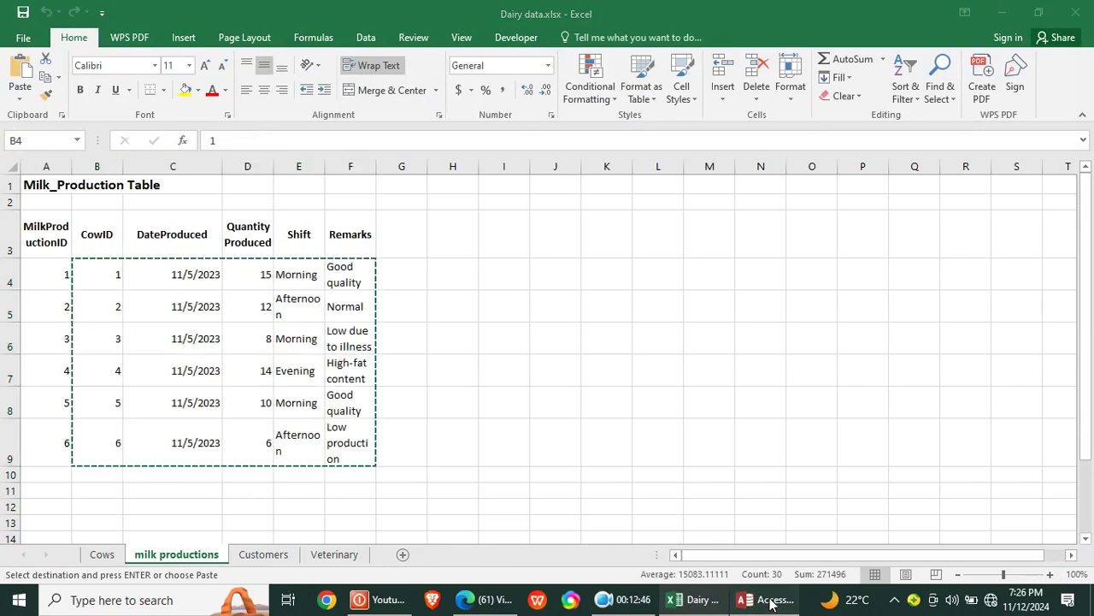
pyautogui.moveTo(301, 81); pyautogui.dragTo(602, 85)
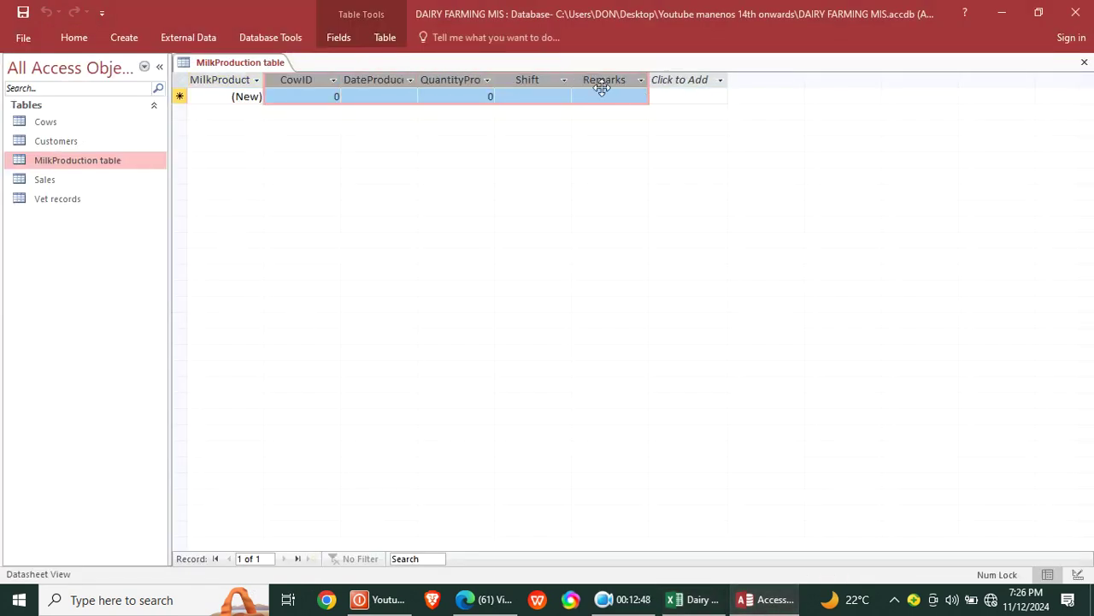
pyautogui.hotkey('ctrl', 'v')
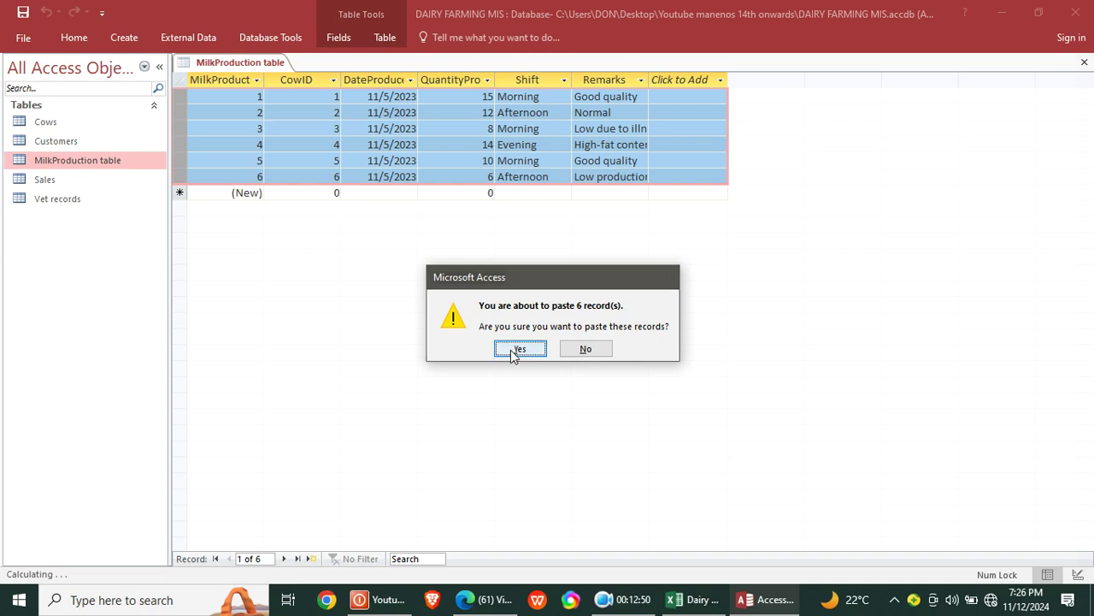
pyautogui.click(520, 347)
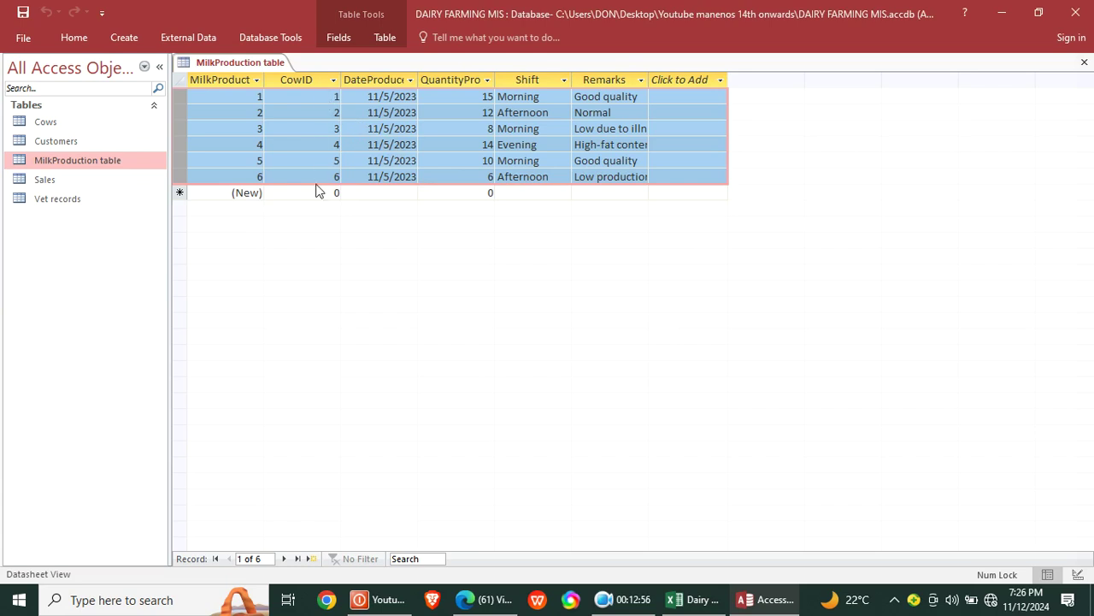
# Step: Open the Cows datasheet, switch to Excel and copy the Cows sheet's TagNumber to Cost columns including headers, B3:I9
pyautogui.doubleClick(91, 127)
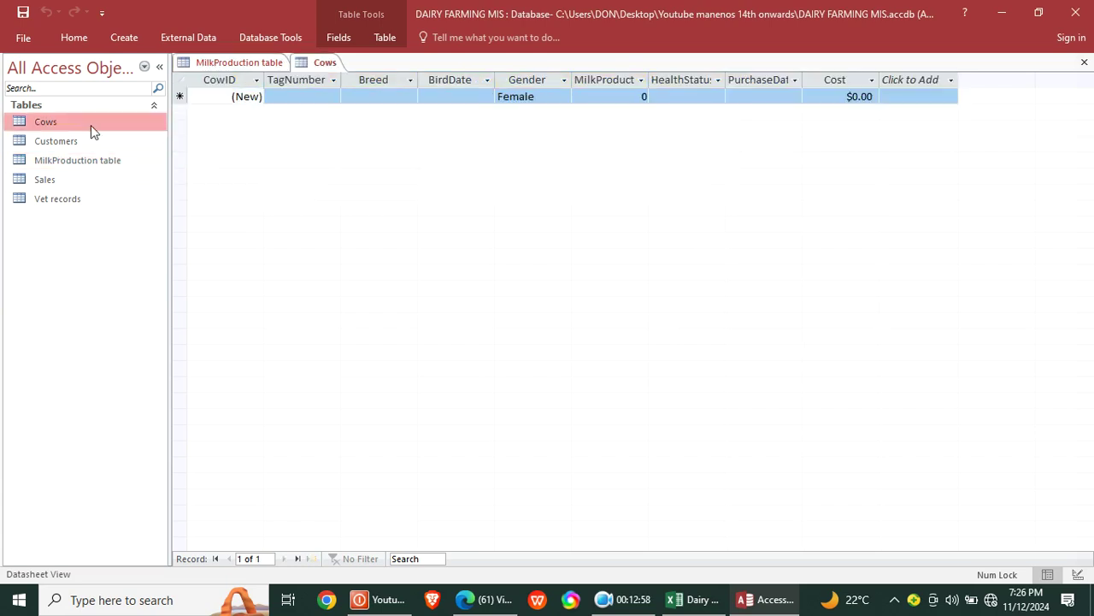
pyautogui.click(699, 601)
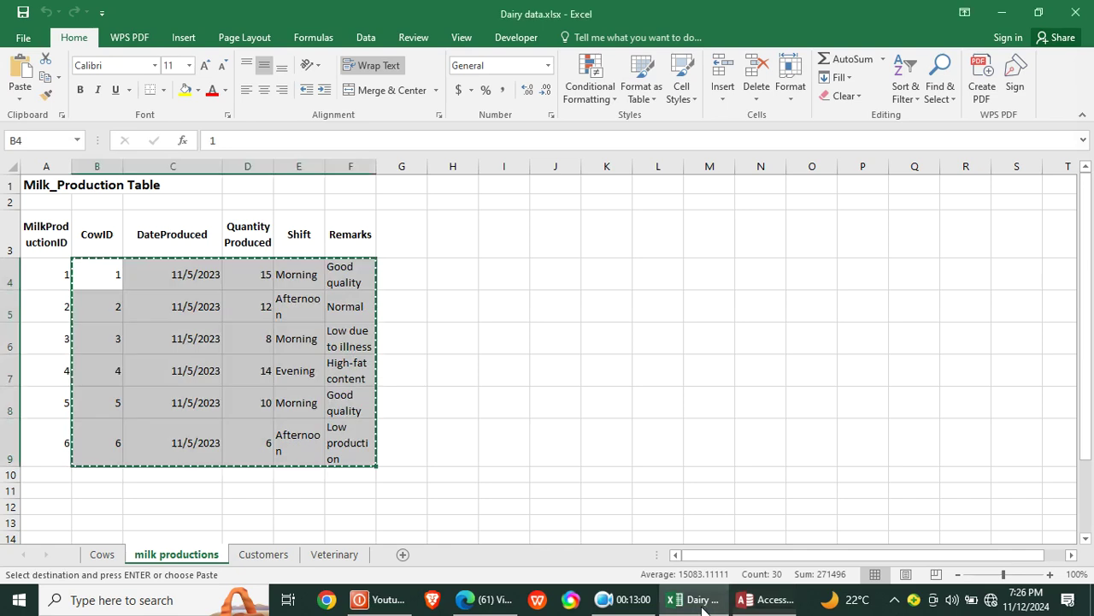
pyautogui.click(103, 554)
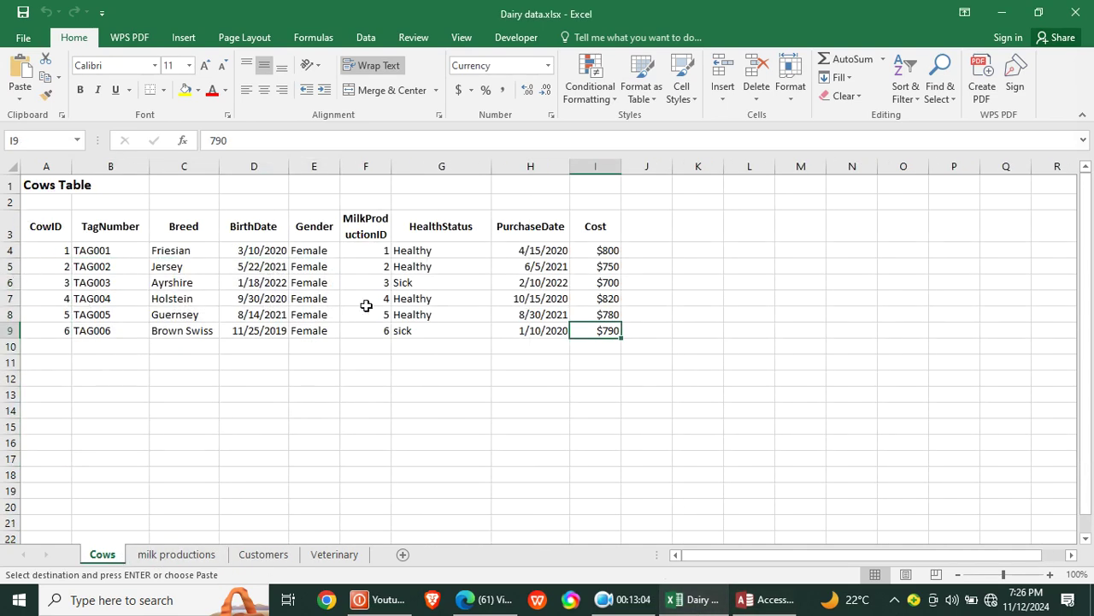
pyautogui.click(50, 228)
pyautogui.moveTo(94, 227); pyautogui.dragTo(584, 343)
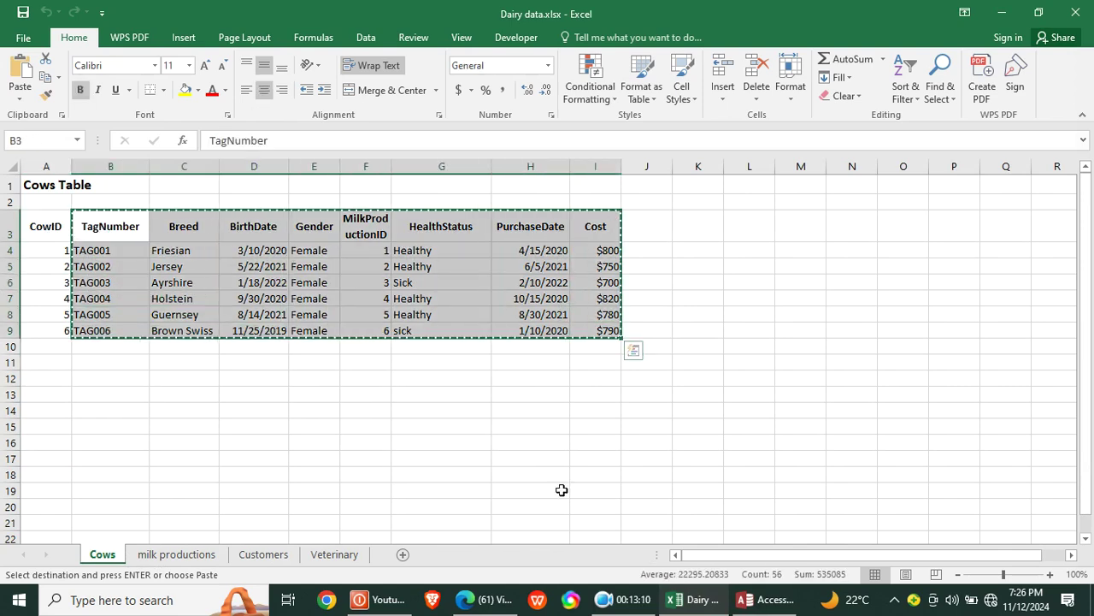
# Step: Return to Access and paste the copied cow records into the TagNumber through Cost columns of Cows
pyautogui.click(765, 599)
pyautogui.moveTo(293, 81); pyautogui.dragTo(822, 92)
pyautogui.hotkey('ctrl', 'v')
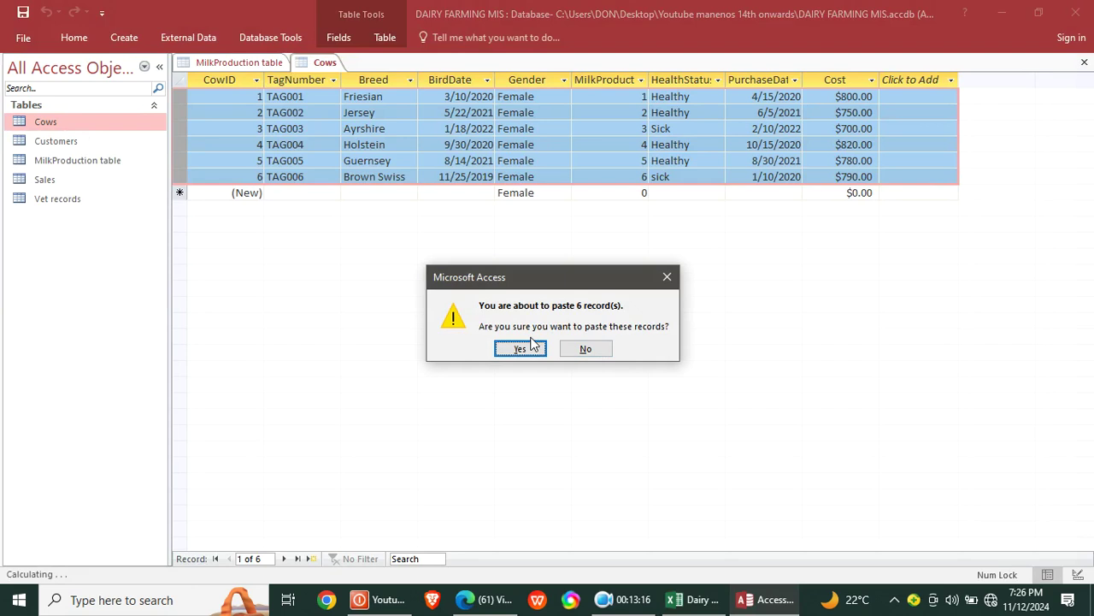
pyautogui.click(529, 347)
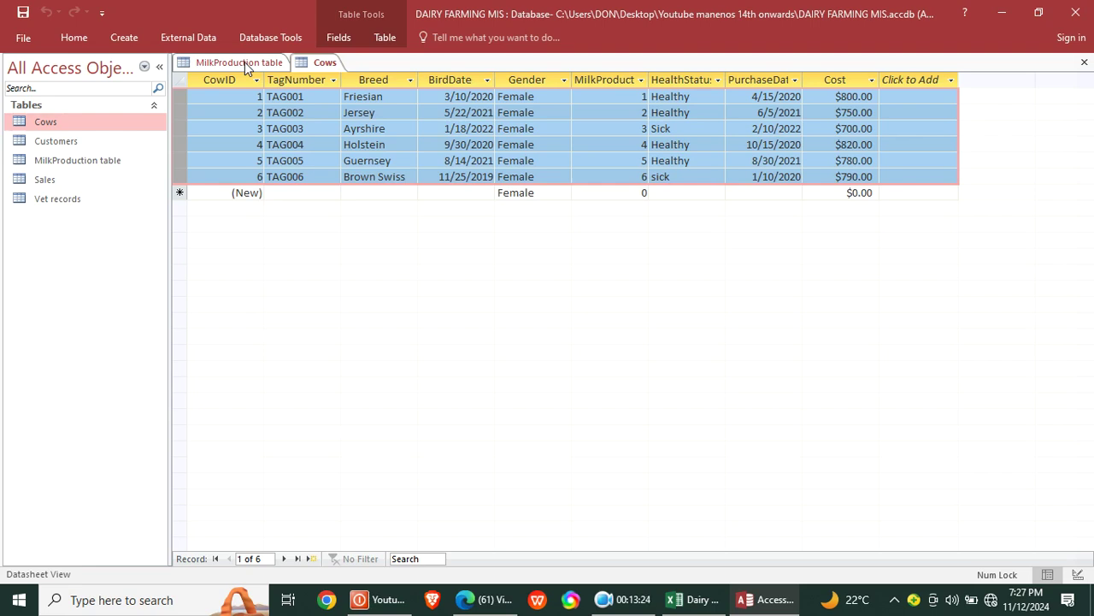
# Step: Switch to Excel, check the Veterinary, Customers, milk productions and Cows sheets, and close the Dairy data.xlsx workbook
pyautogui.click(691, 599)
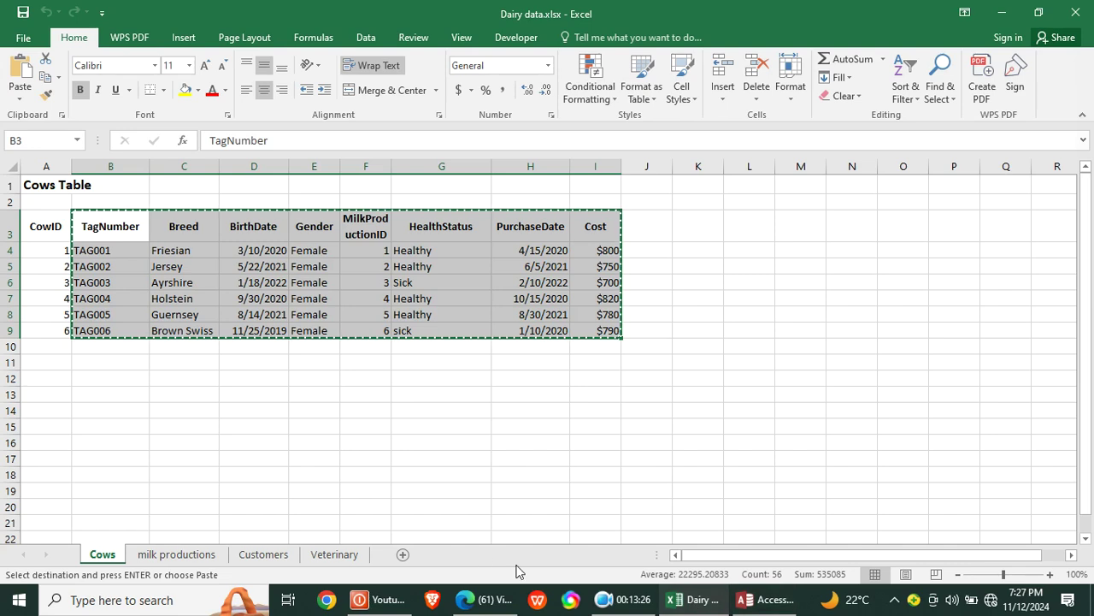
pyautogui.click(334, 554)
pyautogui.click(264, 554)
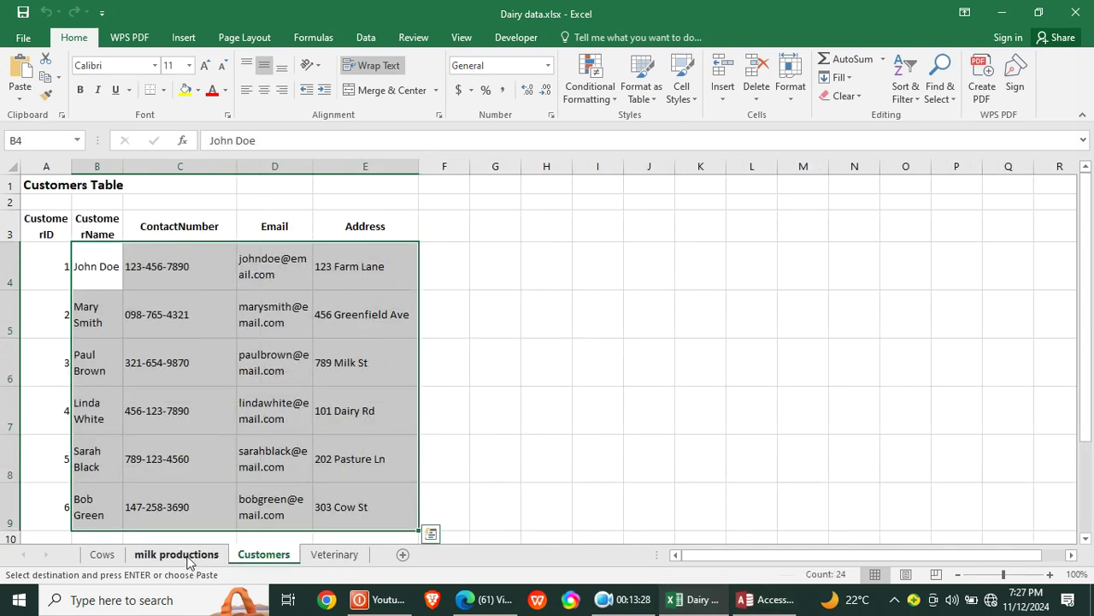
pyautogui.click(187, 557)
pyautogui.click(116, 560)
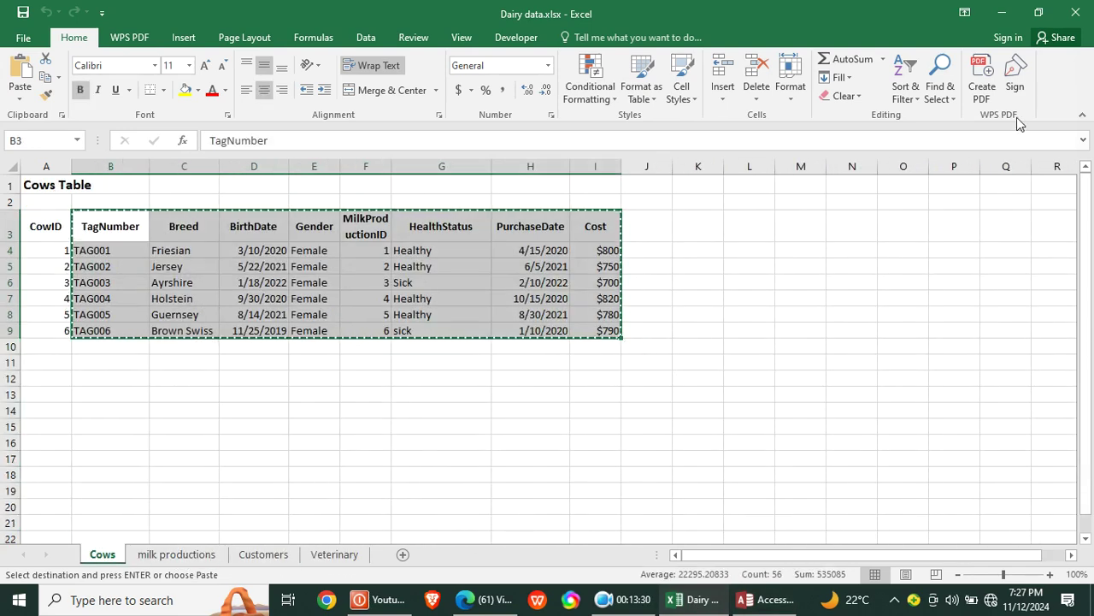
pyautogui.click(1079, 19)
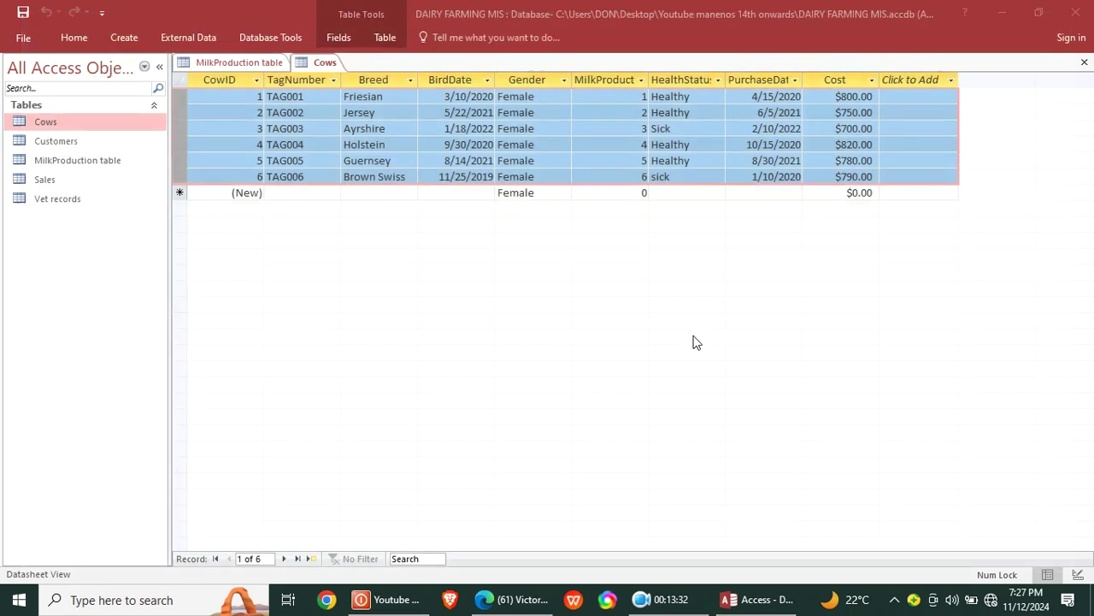
# Step: Close the Cows and MilkProduction table datasheets in Access
pyautogui.rightClick(314, 67)
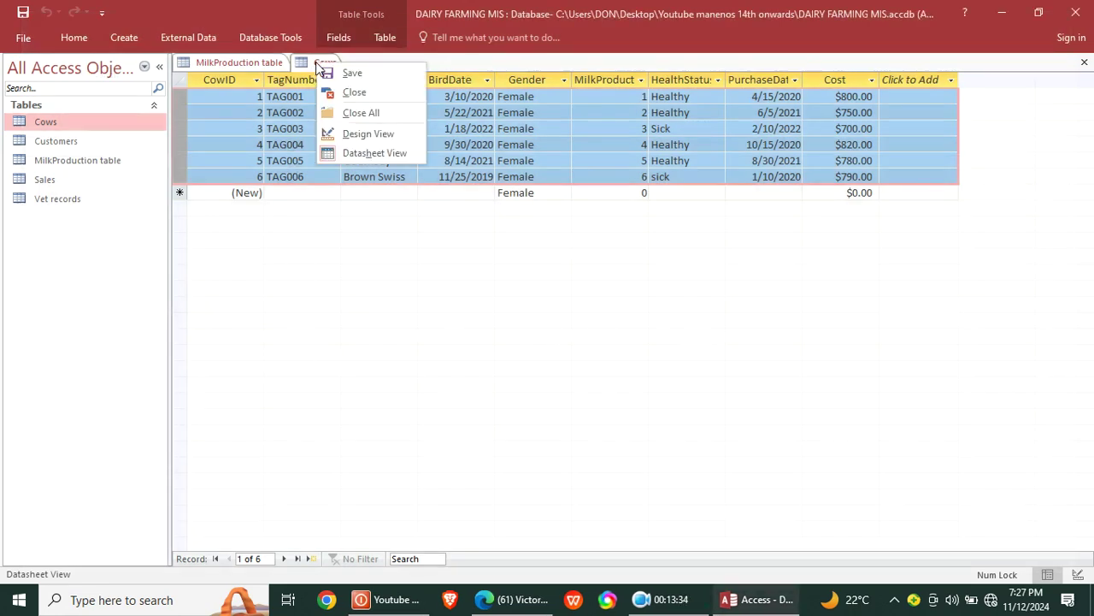
pyautogui.click(353, 91)
pyautogui.rightClick(240, 71)
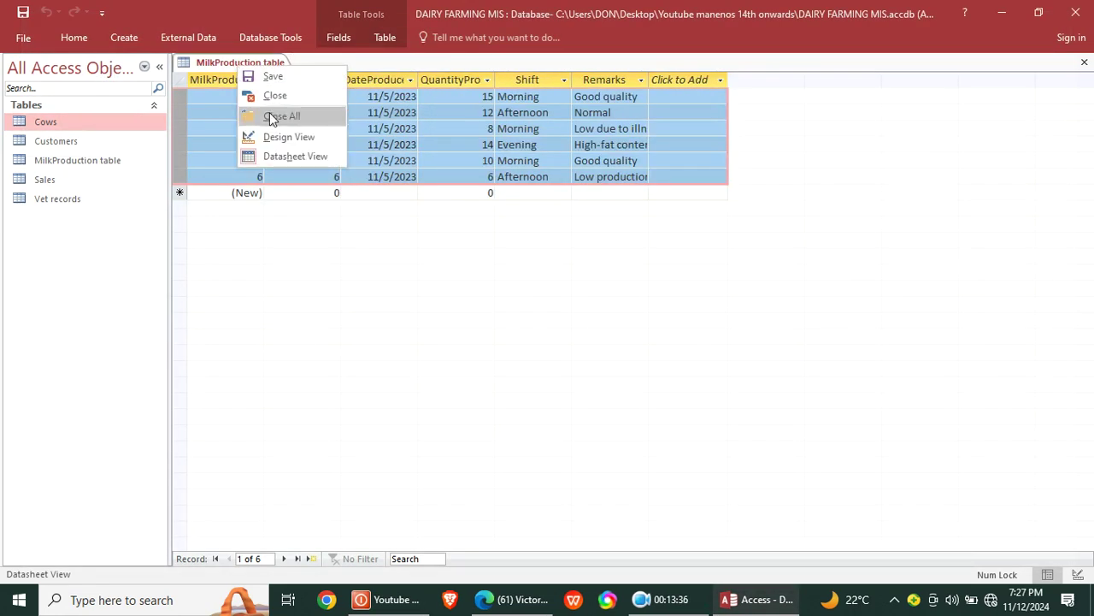
pyautogui.click(269, 112)
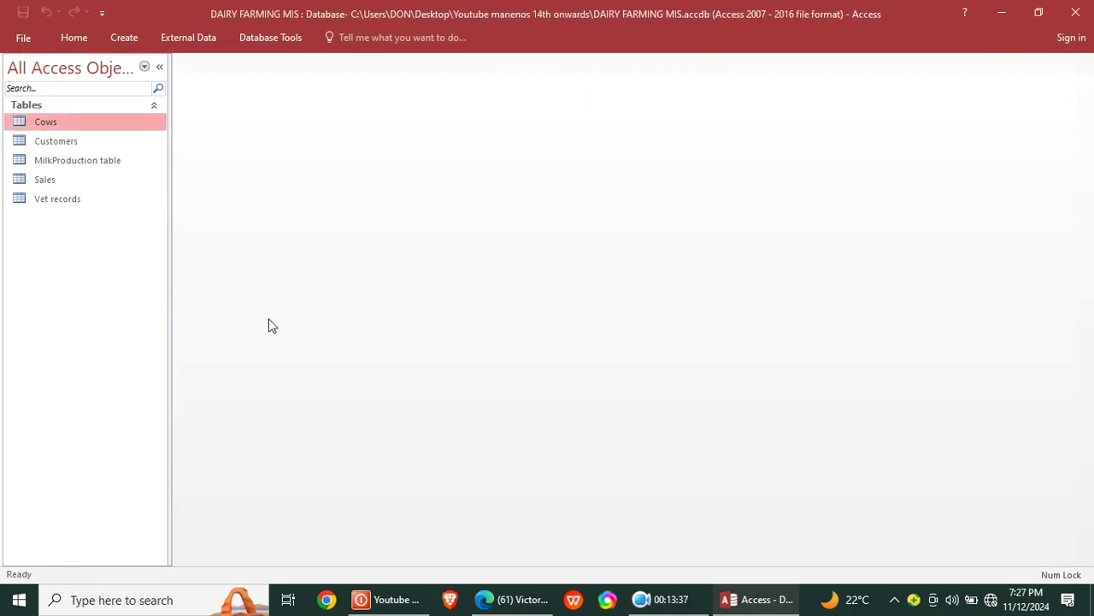
# Step: Open the database's Relationships layout and remove the two MSysNavPane system tables from it
pyautogui.click(270, 38)
pyautogui.click(193, 85)
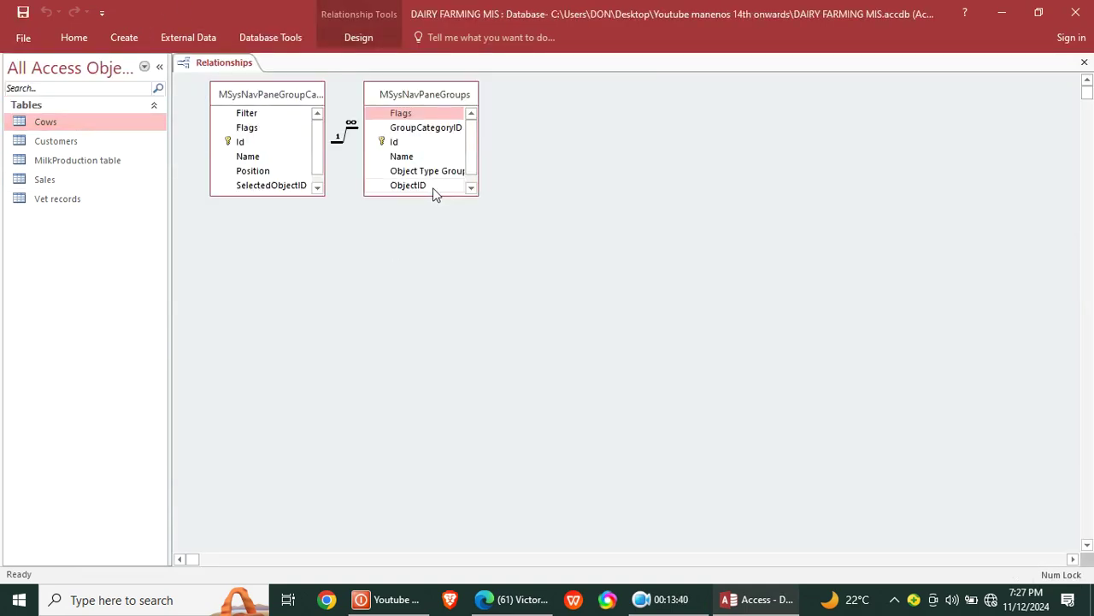
pyautogui.click(408, 96)
pyautogui.press('Delete')
pyautogui.click(299, 95)
pyautogui.press('Delete')
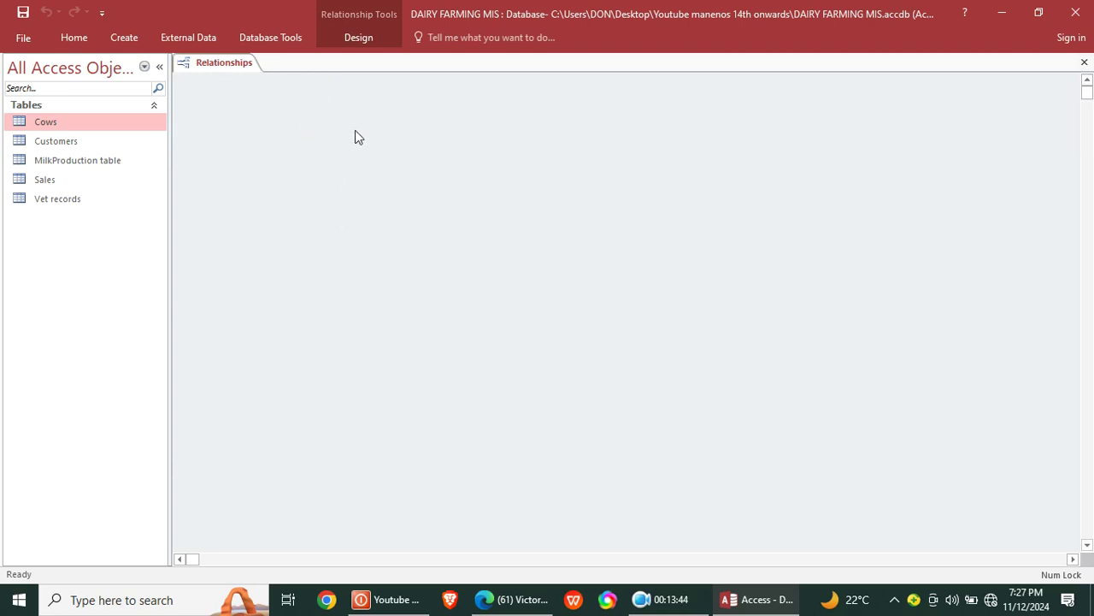
# Step: Add the Cows, Customers, MilkProduction table, Sales and Vet records tables to the Relationships layout
pyautogui.click(348, 38)
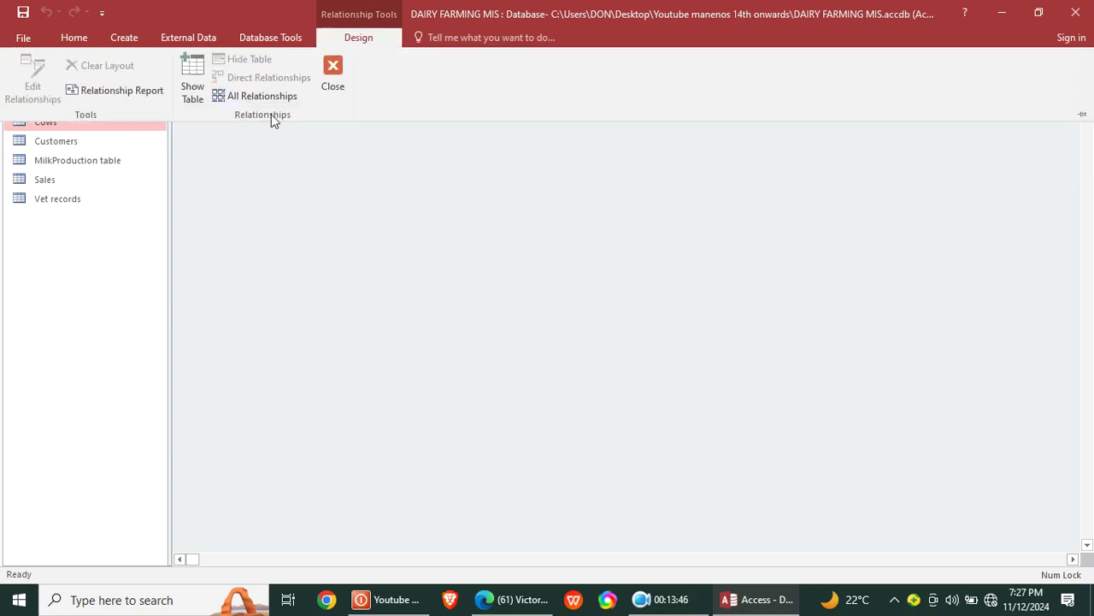
pyautogui.click(186, 74)
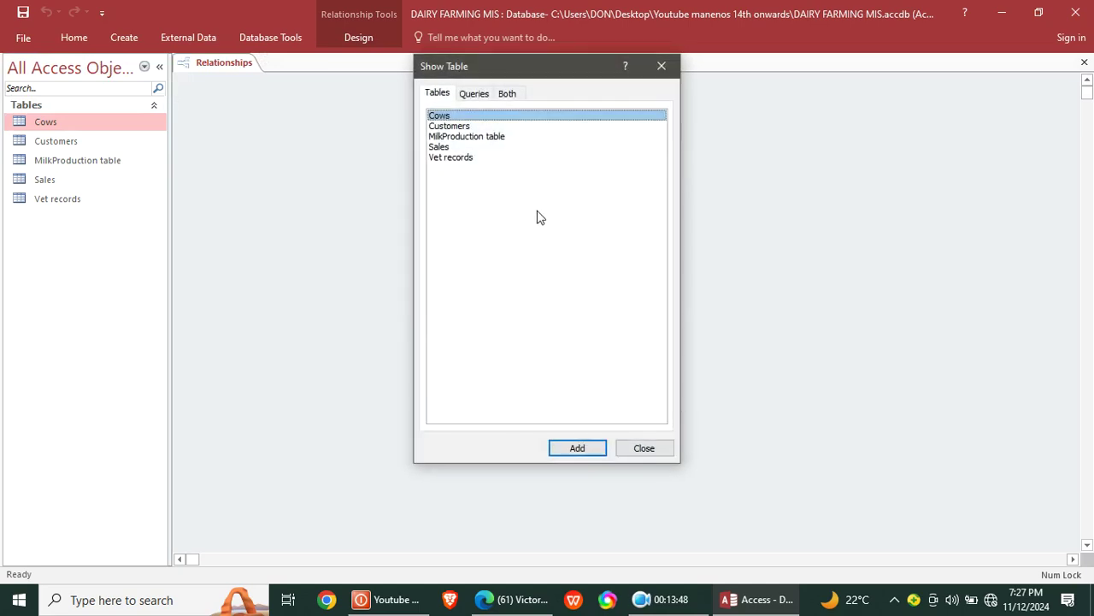
pyautogui.doubleClick(442, 118)
pyautogui.doubleClick(448, 126)
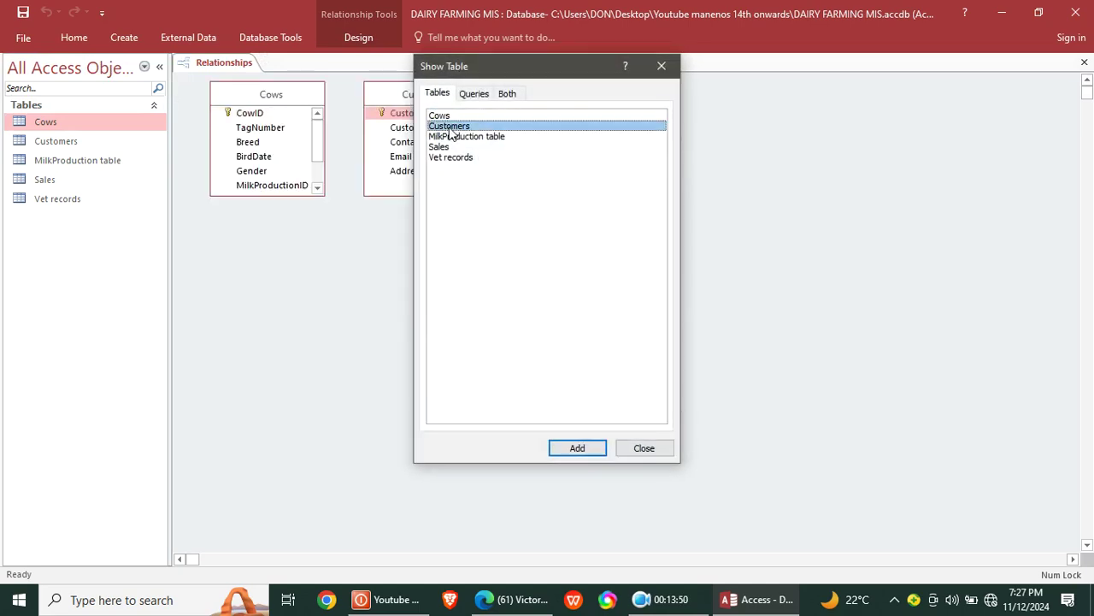
pyautogui.doubleClick(453, 136)
pyautogui.doubleClick(441, 147)
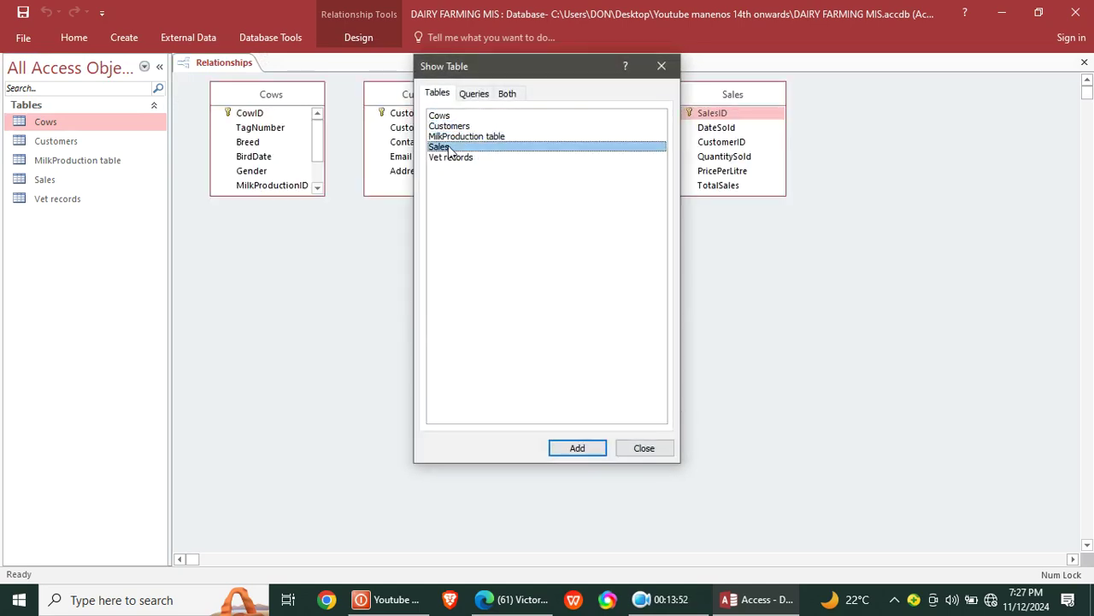
pyautogui.doubleClick(451, 159)
pyautogui.click(661, 66)
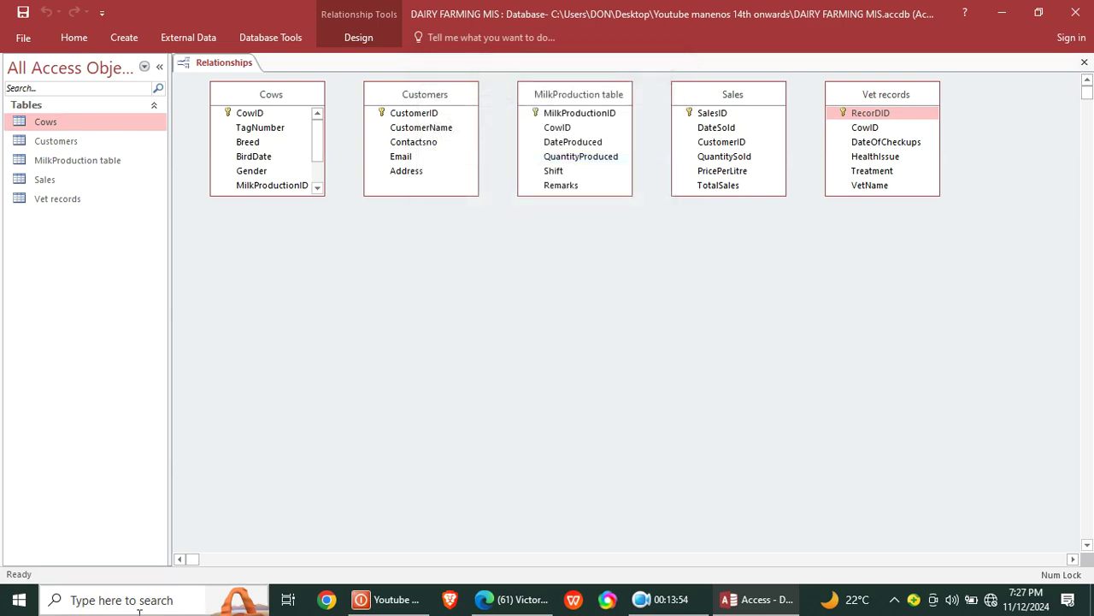
# Step: Spread out Customers and MilkProduction table, and relate Customers to Sales on CustomerID with referential integrity, cascade update and cascade delete
pyautogui.moveTo(403, 101); pyautogui.dragTo(275, 312)
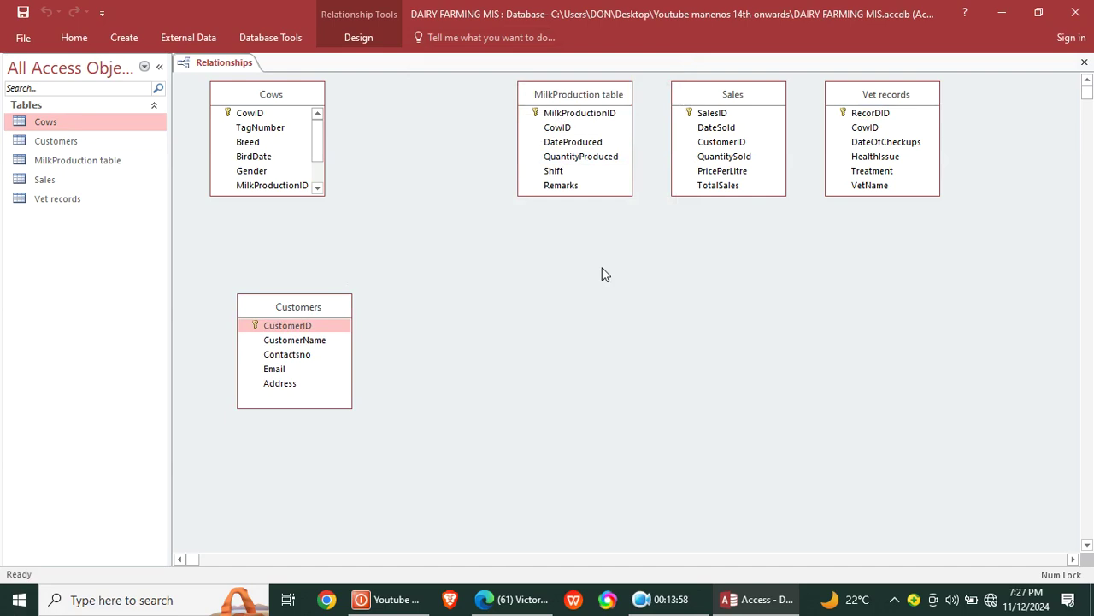
pyautogui.moveTo(574, 85); pyautogui.dragTo(697, 364)
pyautogui.moveTo(722, 143); pyautogui.dragTo(301, 332)
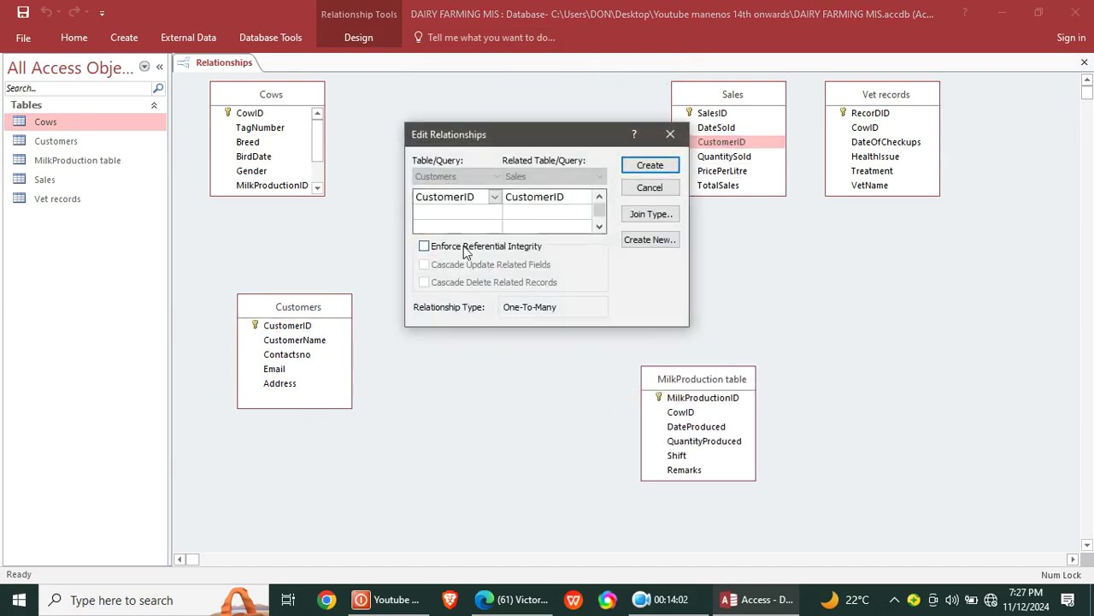
pyautogui.click(424, 246)
pyautogui.click(424, 264)
pyautogui.click(424, 282)
pyautogui.click(641, 165)
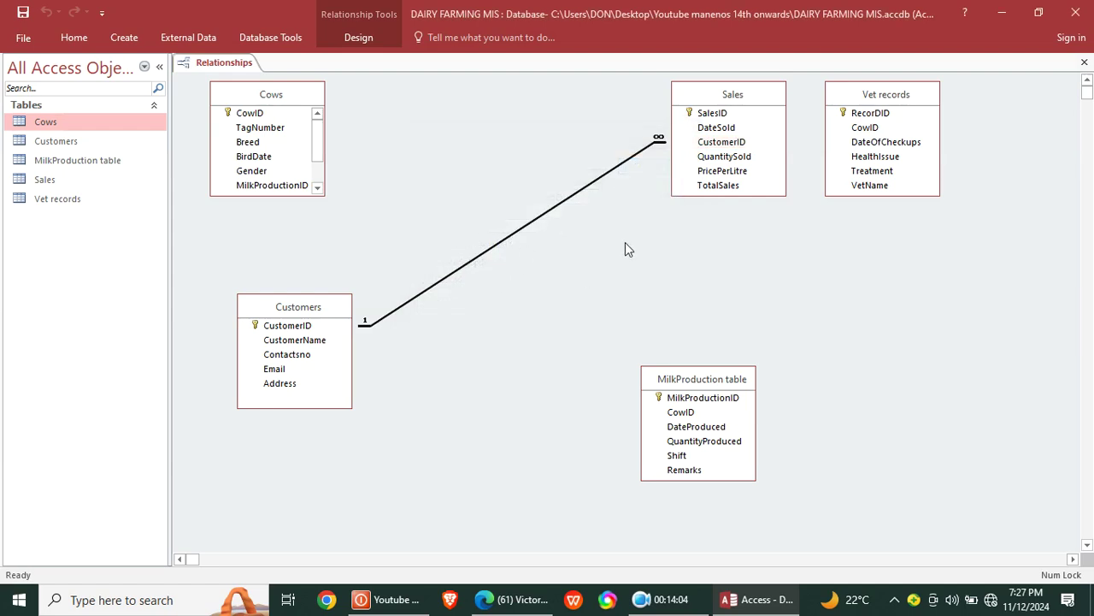
# Step: Relate Cows to Vet records on CowID with referential integrity enforced
pyautogui.moveTo(864, 128); pyautogui.dragTo(248, 113)
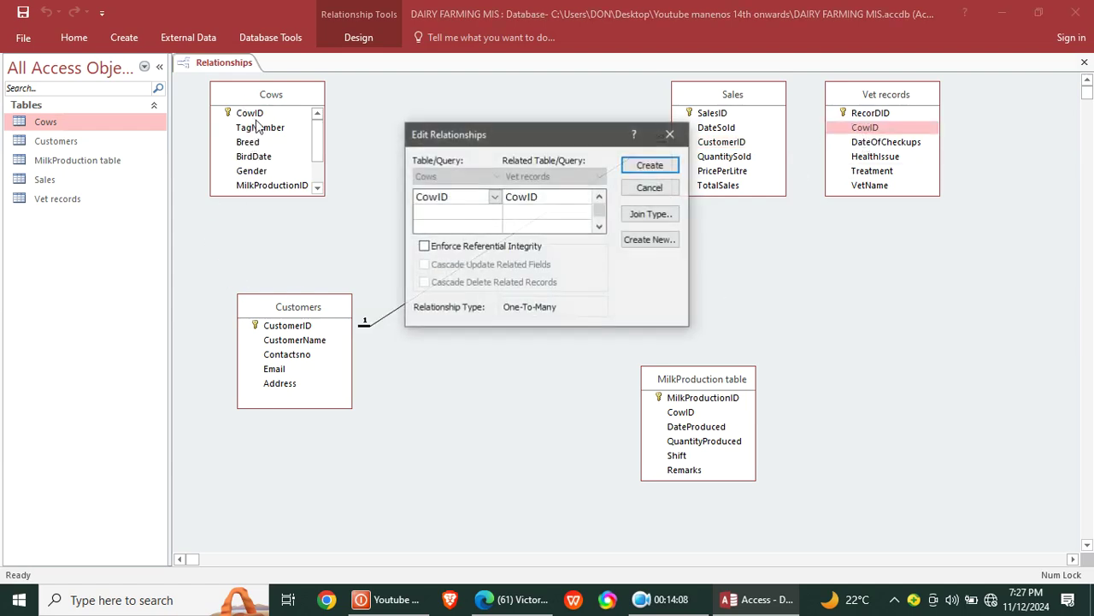
pyautogui.click(424, 247)
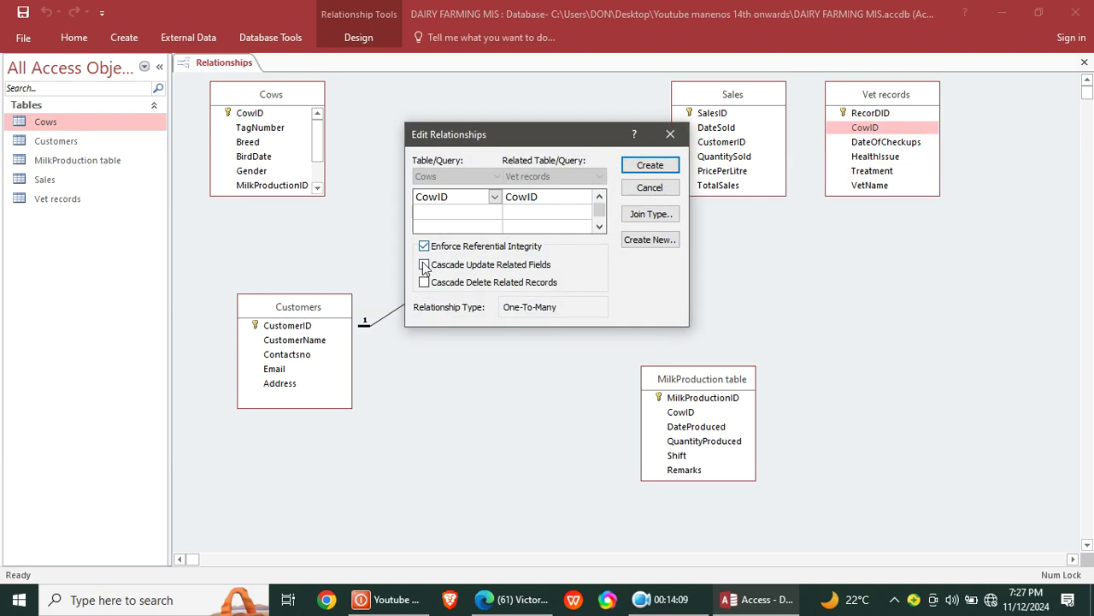
pyautogui.click(642, 166)
# Step: Move Sales toward the layout's middle and relate Cows to MilkProduction table on CowID with referential integrity, cascade update and cascade delete
pyautogui.moveTo(707, 103); pyautogui.dragTo(532, 201)
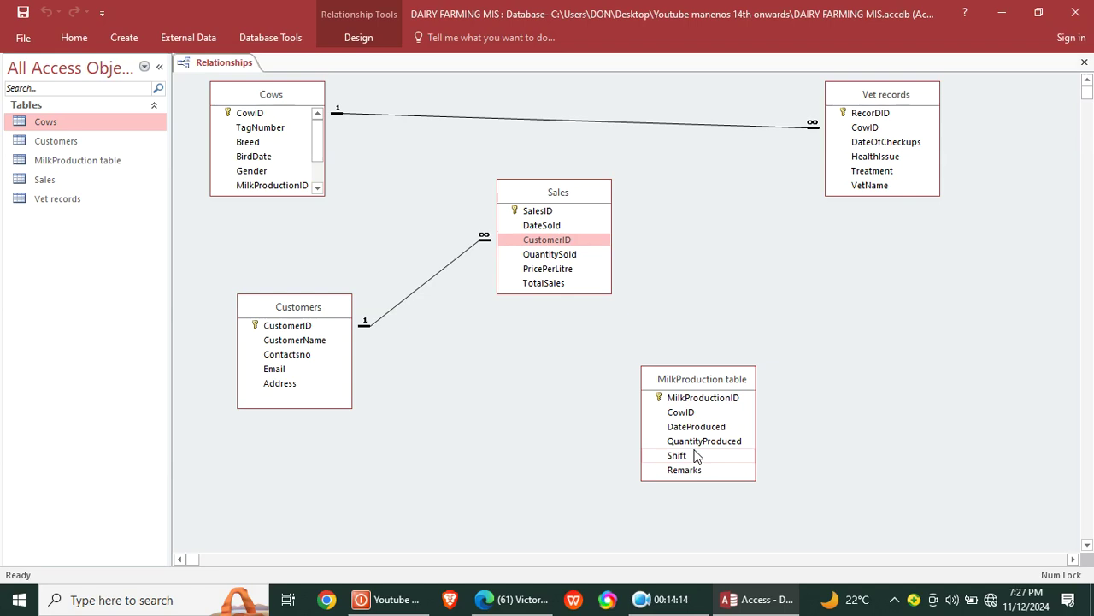
pyautogui.moveTo(677, 413); pyautogui.dragTo(253, 118)
pyautogui.click(466, 248)
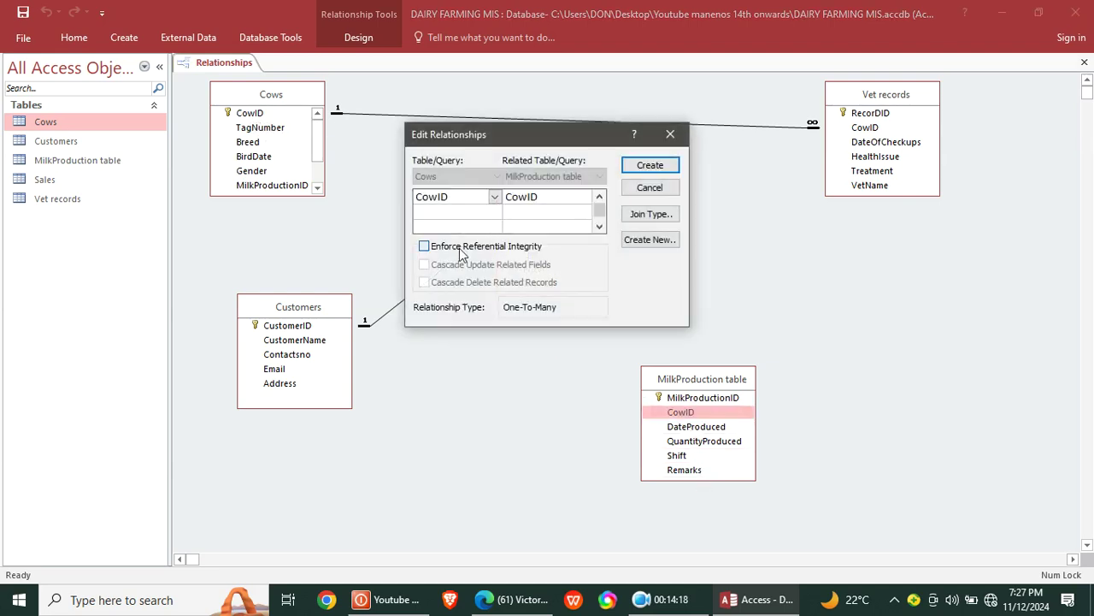
pyautogui.click(453, 265)
pyautogui.click(460, 284)
pyautogui.click(643, 168)
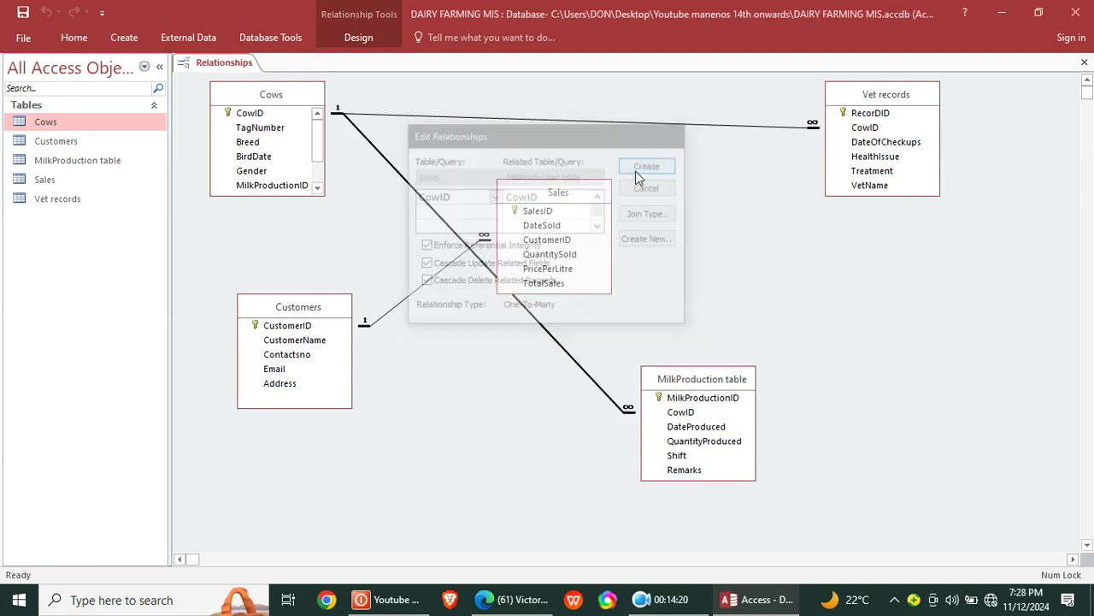
# Step: Move the Sales table clear of the Cows–MilkProduction relationship line and close the Relationships layout
pyautogui.moveTo(552, 197); pyautogui.dragTo(677, 153)
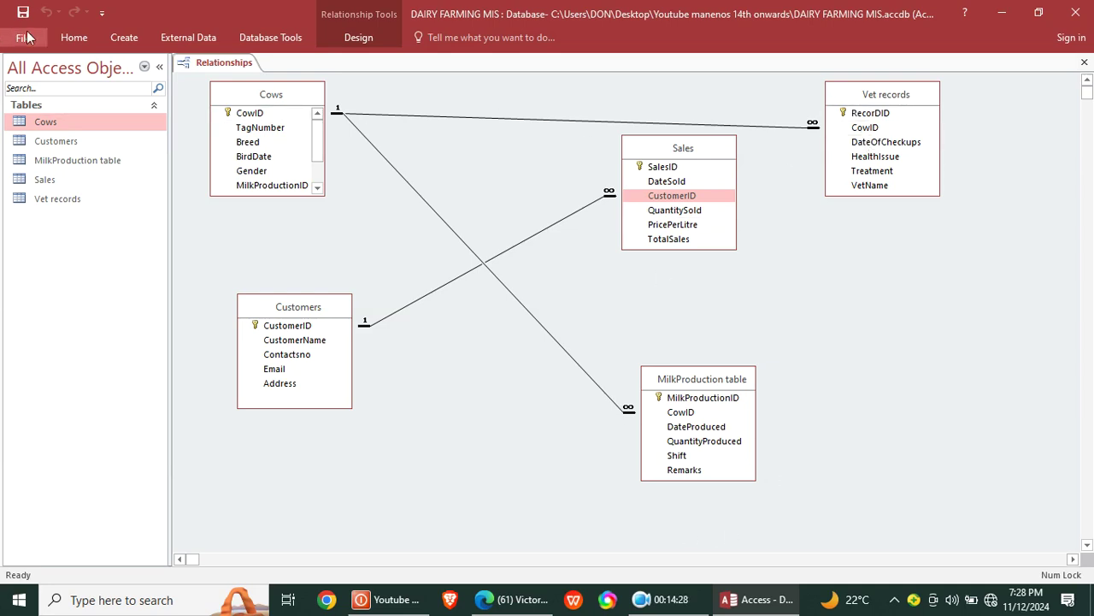
pyautogui.click(1084, 63)
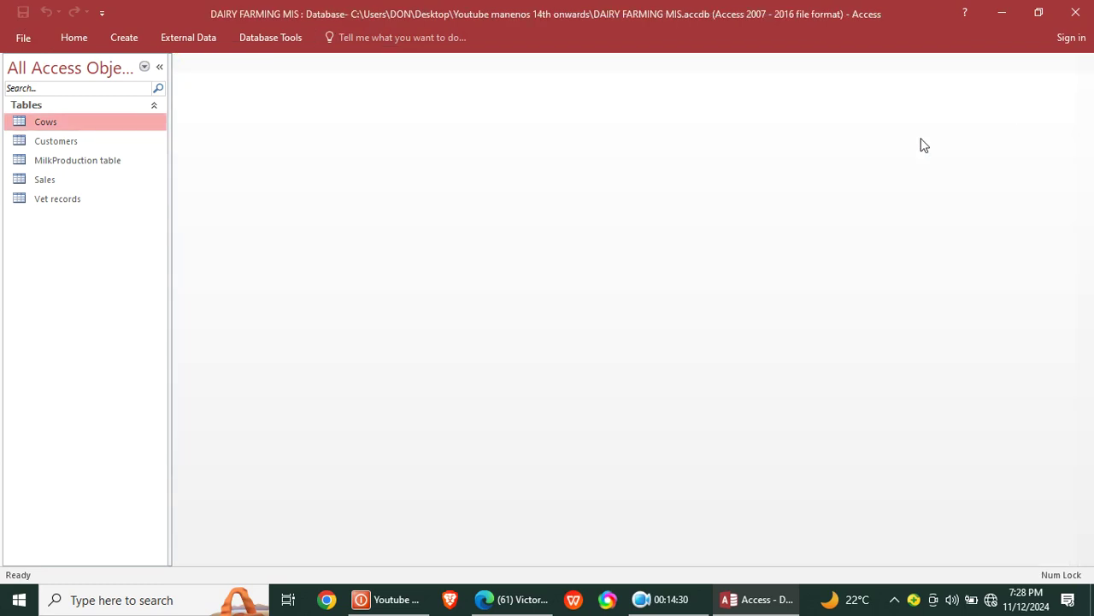
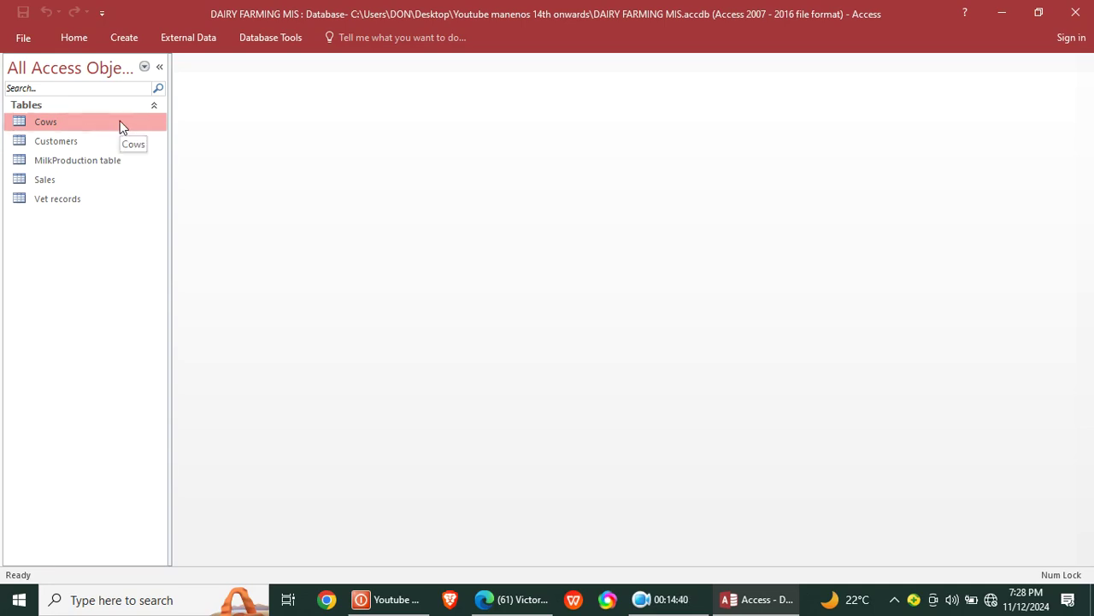
# Step: Create a new query in Design view and add all five tables from Cows to Vet records to it
pyautogui.click(124, 37)
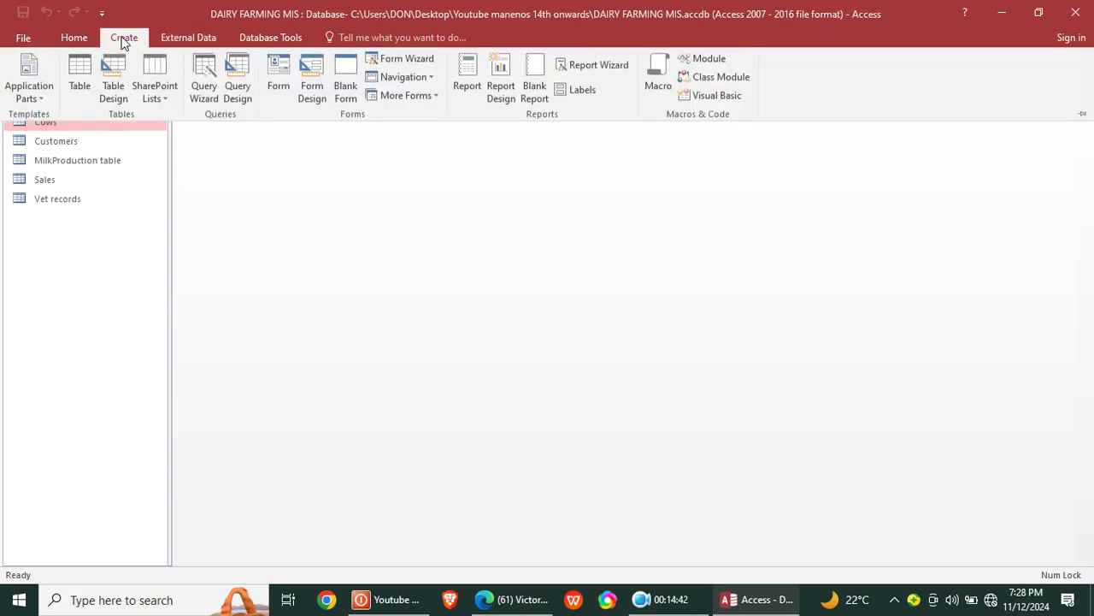
pyautogui.click(241, 89)
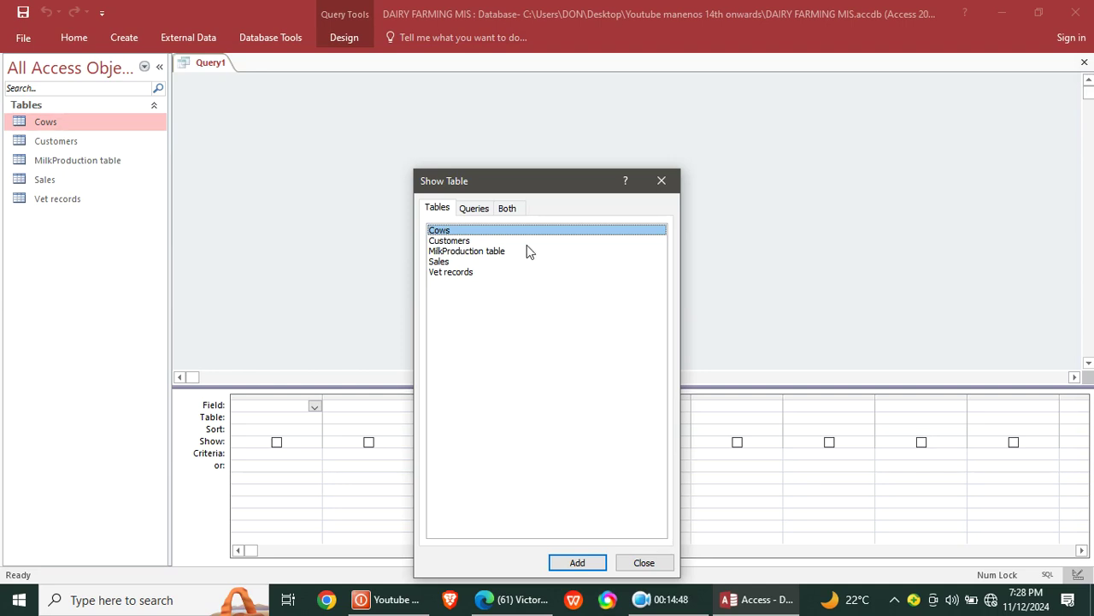
pyautogui.doubleClick(441, 231)
pyautogui.doubleClick(451, 242)
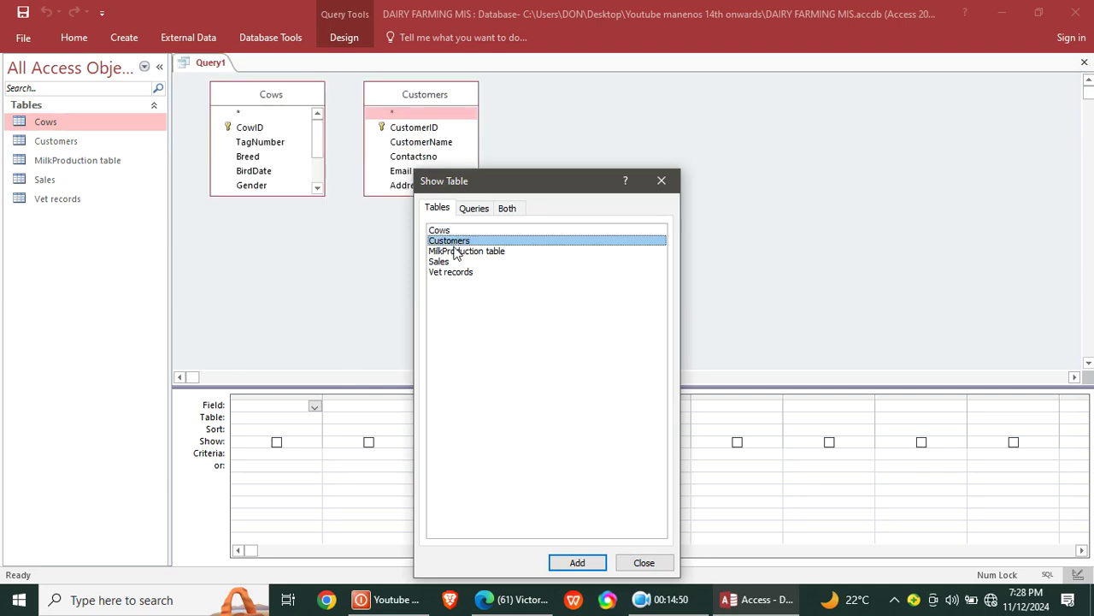
pyautogui.doubleClick(459, 252)
pyautogui.doubleClick(457, 261)
pyautogui.doubleClick(450, 272)
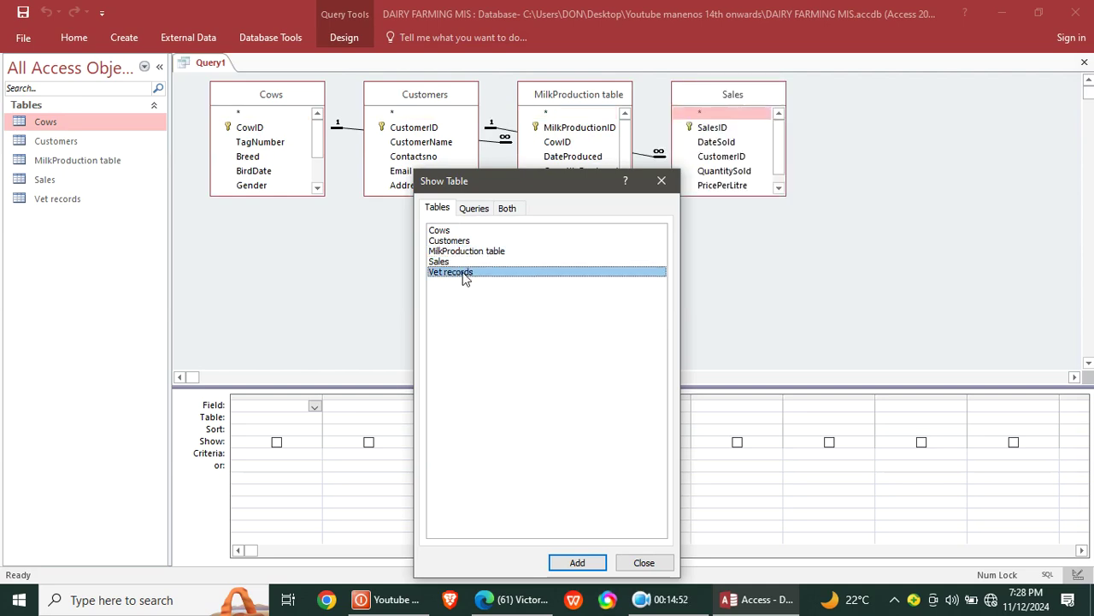
pyautogui.click(661, 180)
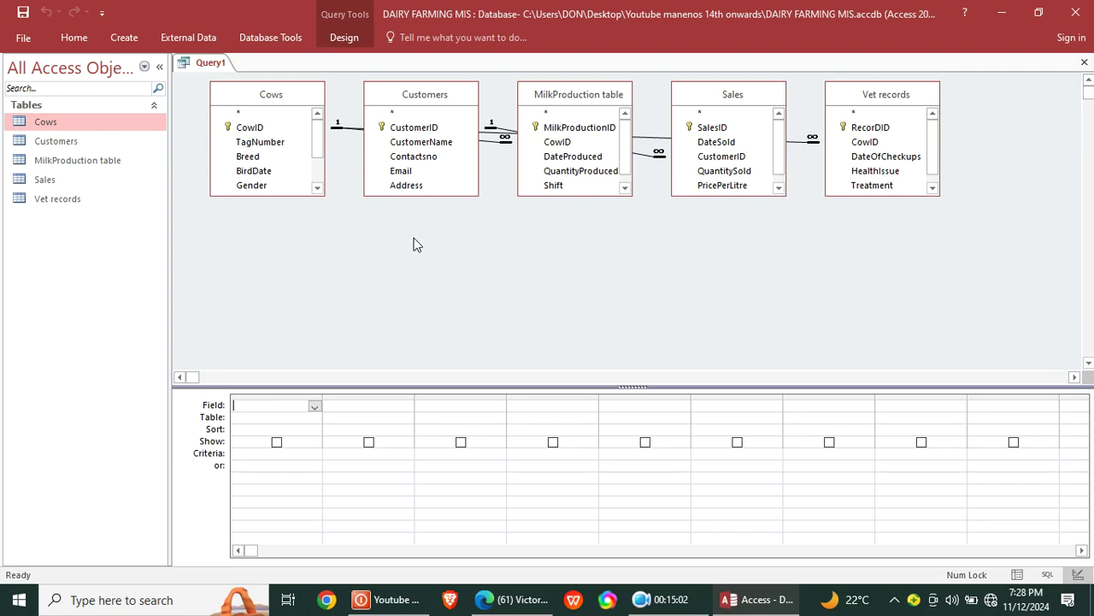
# Step: Enlarge the MilkProduction table field list and the design grid, and add DateProduced and QuantityProduced to the query
pyautogui.moveTo(555, 89)
pyautogui.mouseDown()
pyautogui.moveTo(554, 170)
pyautogui.moveTo(554, 82)
pyautogui.mouseUp()
pyautogui.moveTo(588, 195); pyautogui.dragTo(554, 298)
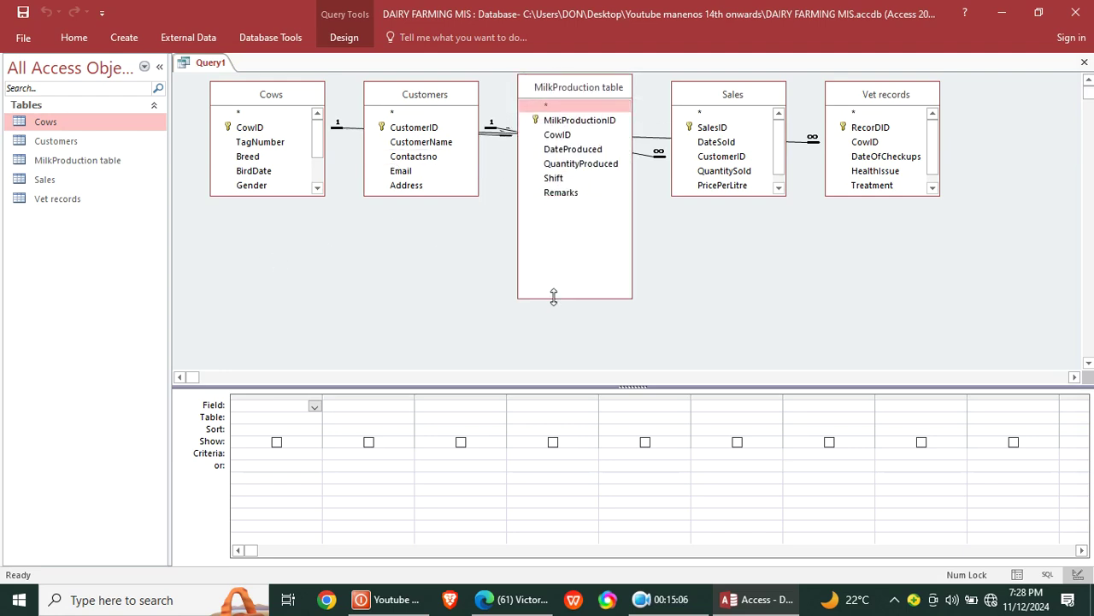
pyautogui.doubleClick(581, 150)
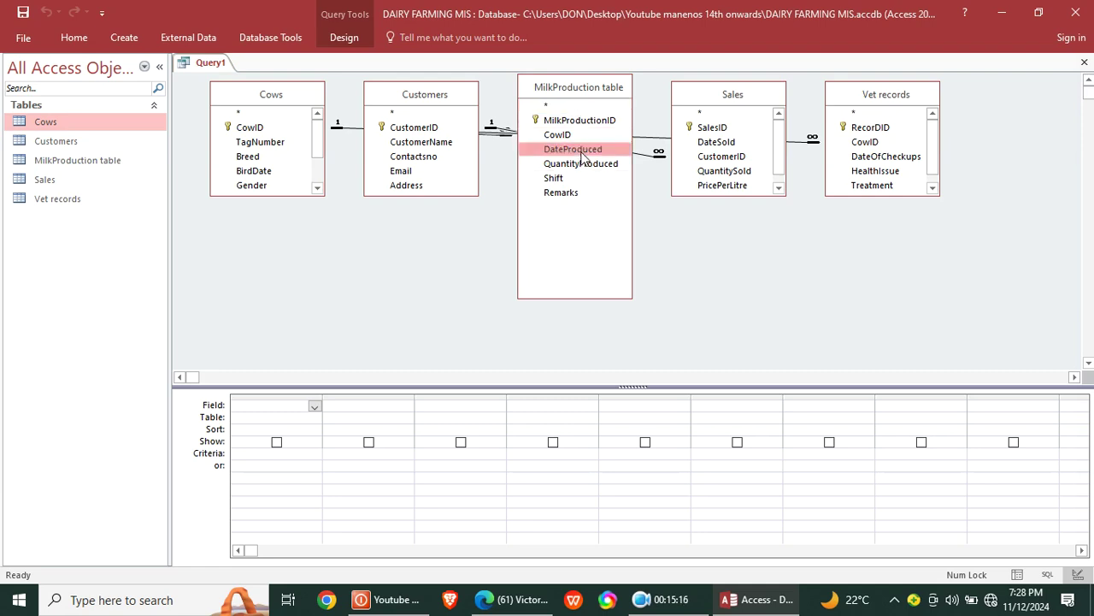
pyautogui.doubleClick(582, 163)
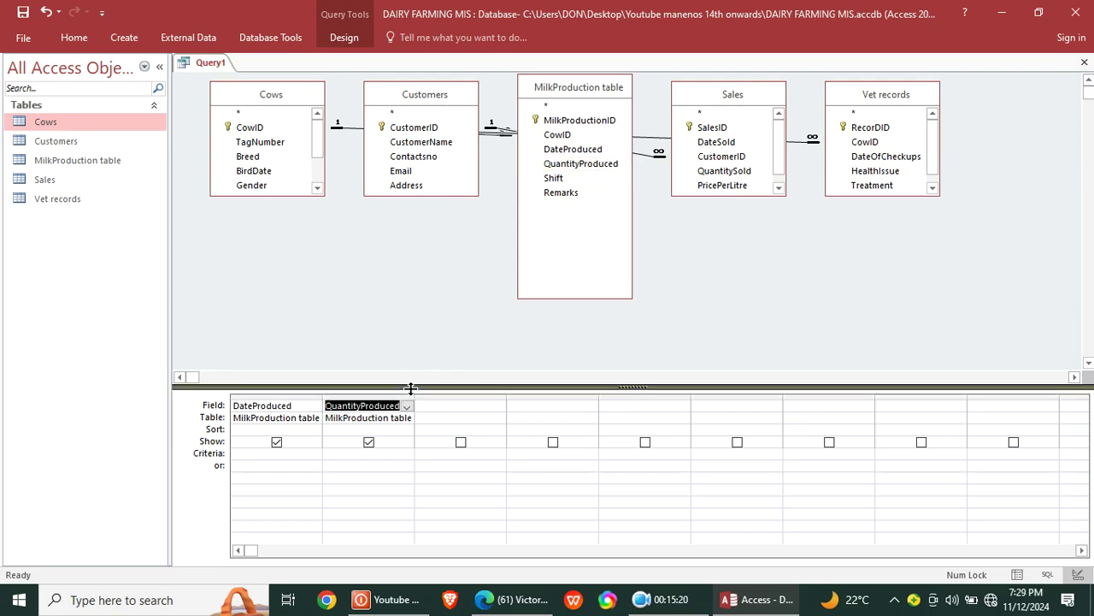
pyautogui.moveTo(410, 388); pyautogui.dragTo(411, 316)
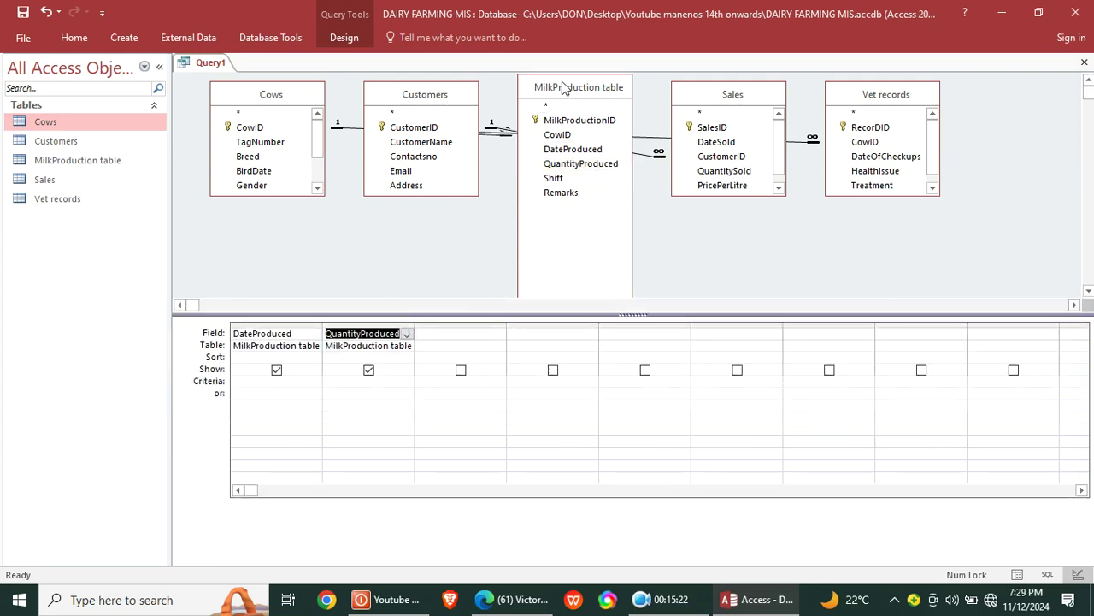
# Step: Save the query as Daily production Report
pyautogui.rightClick(198, 67)
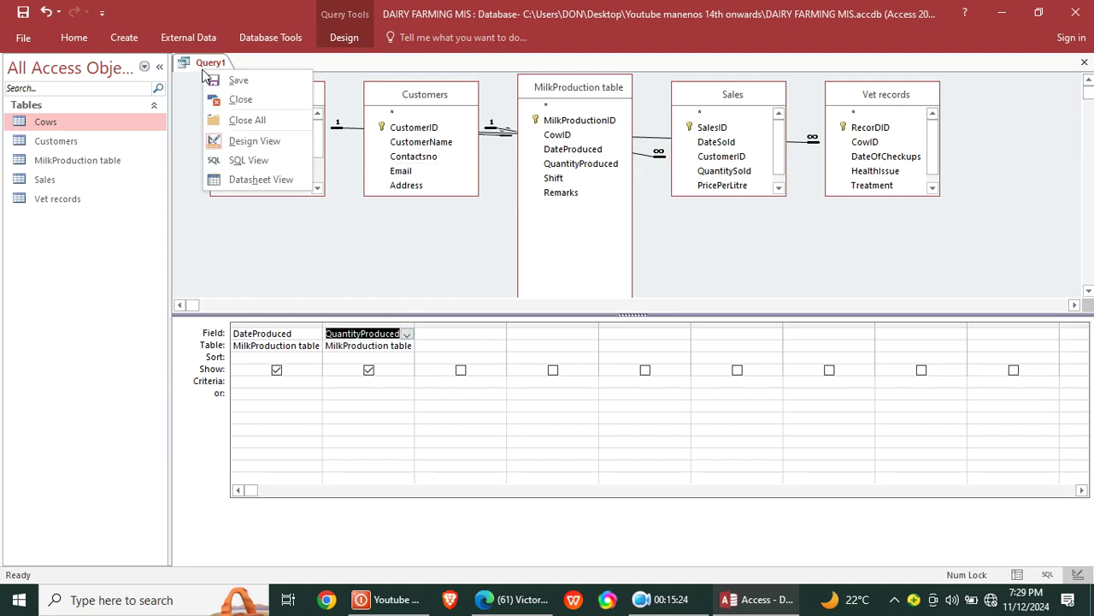
pyautogui.click(249, 82)
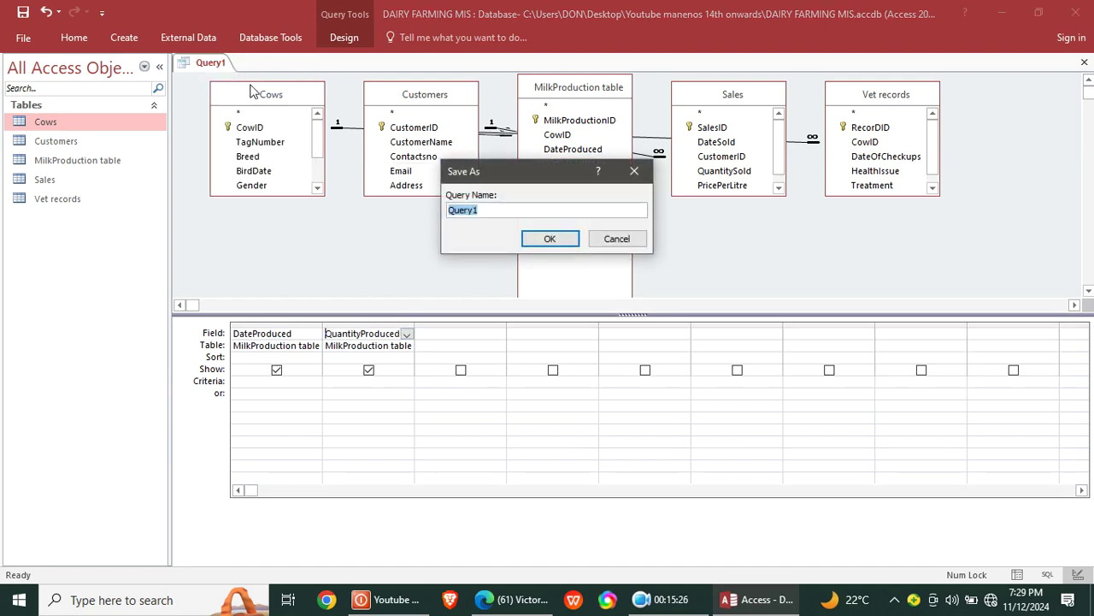
pyautogui.write('Daily production Report')
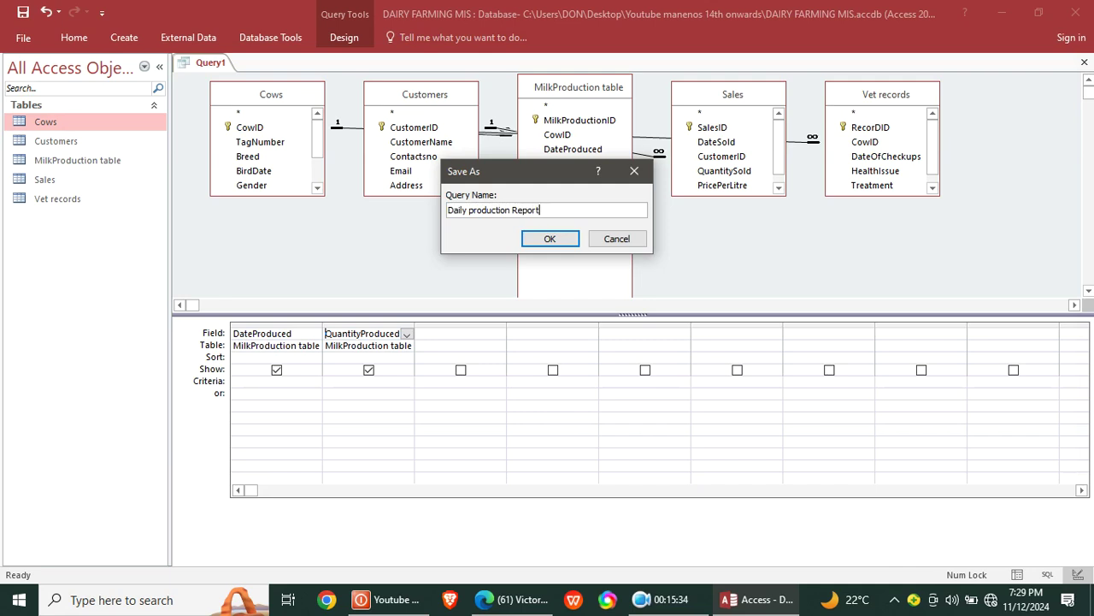
pyautogui.click(550, 239)
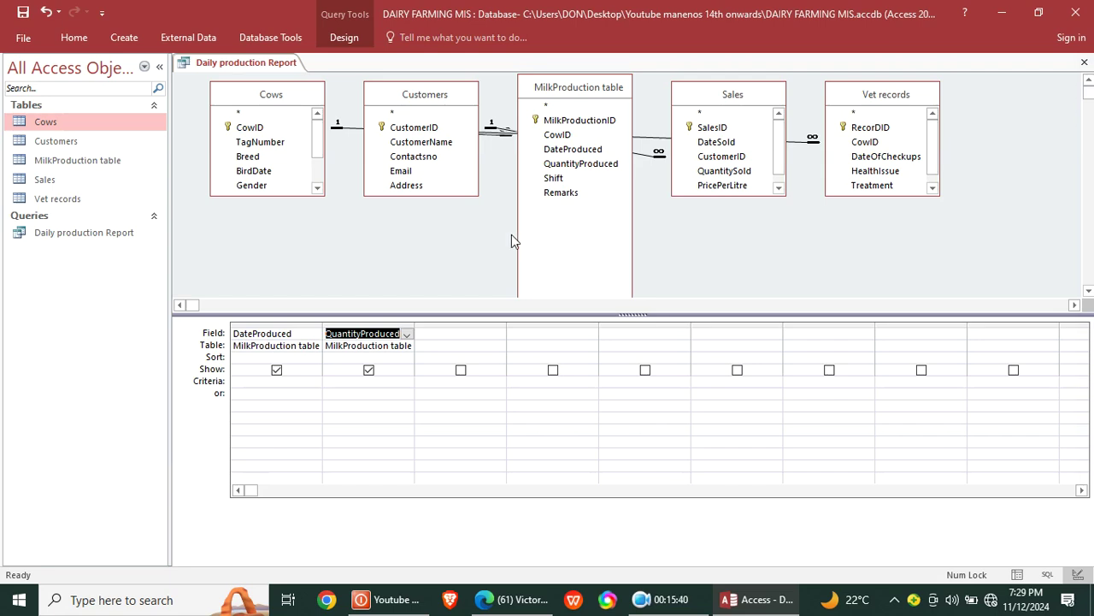
# Step: Close the query design and open the Daily production Report query in Datasheet view to check its records
pyautogui.rightClick(276, 66)
pyautogui.click(301, 95)
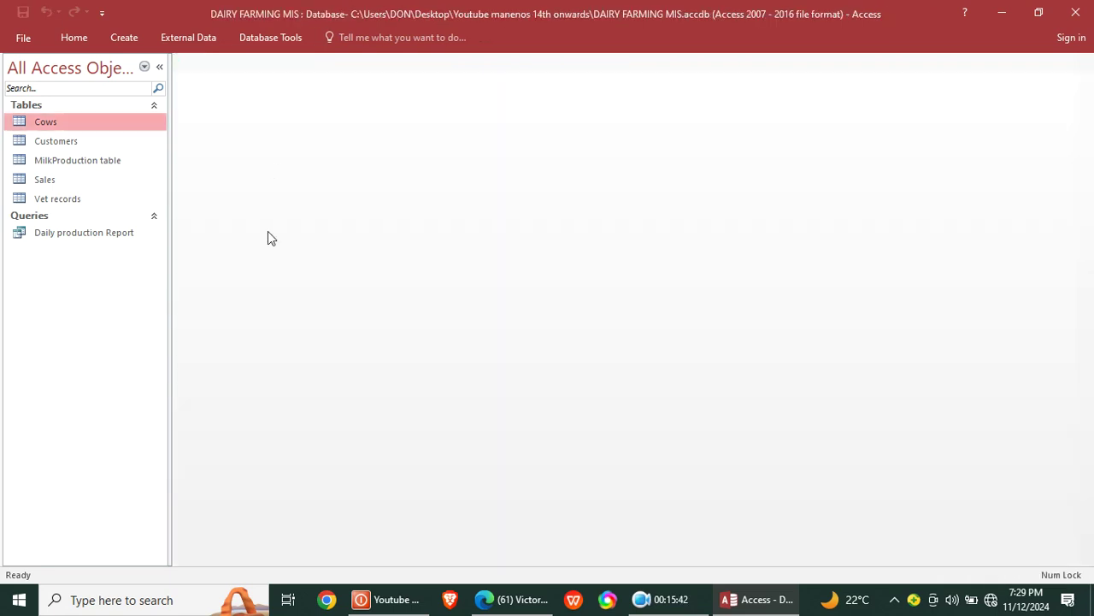
pyautogui.doubleClick(111, 229)
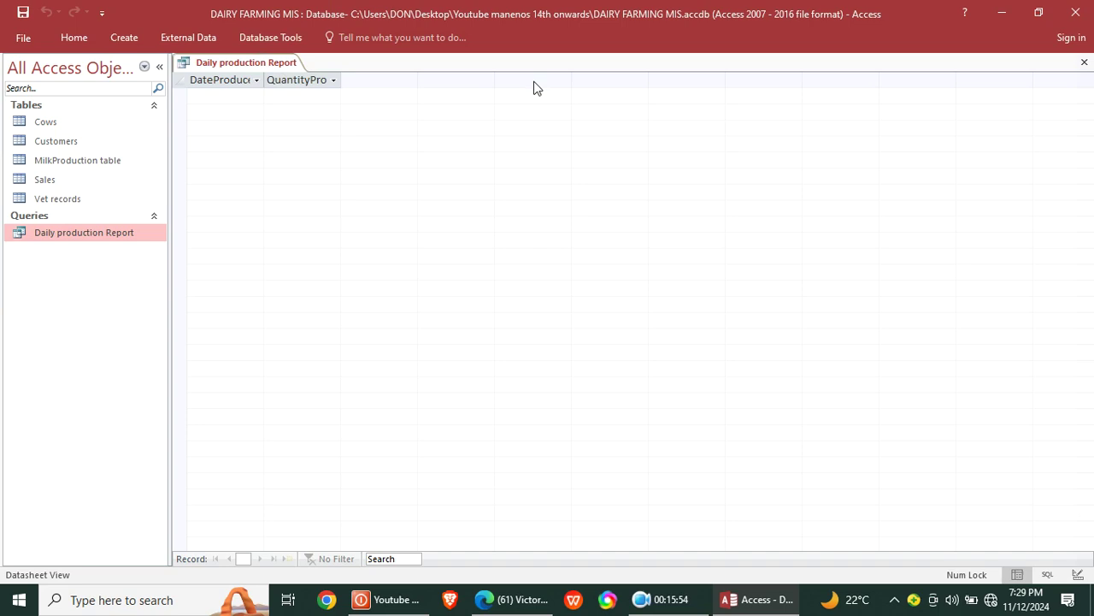
pyautogui.click(659, 599)
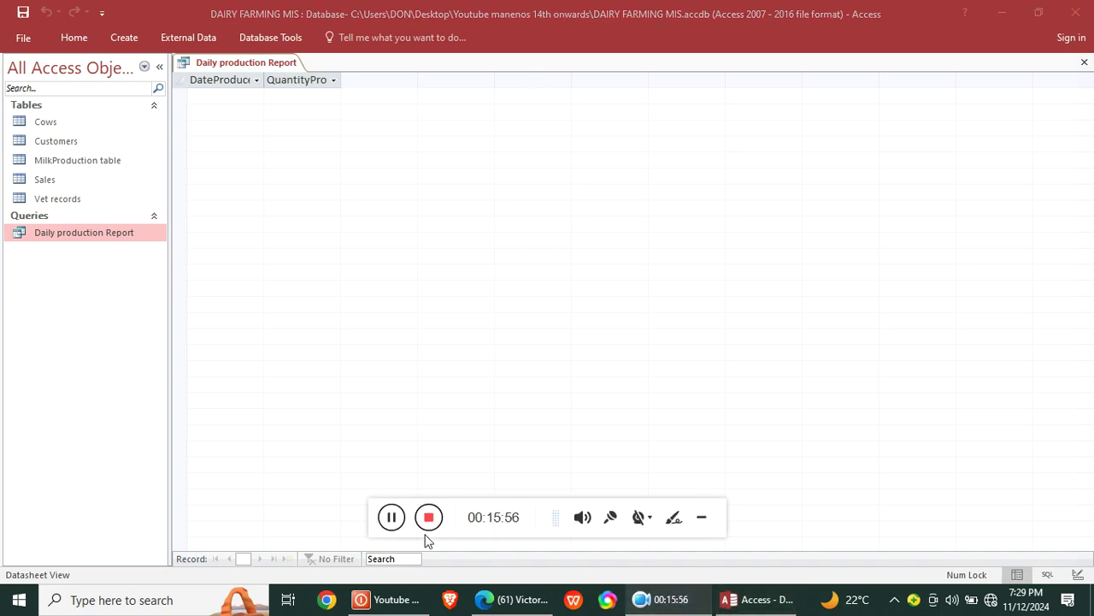
pyautogui.click(390, 518)
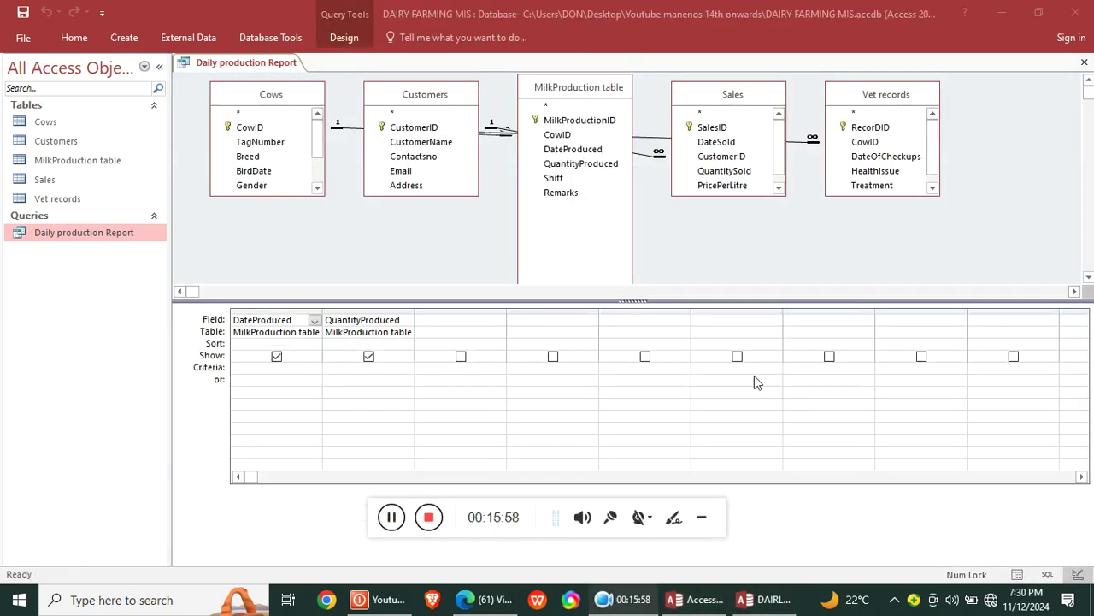
pyautogui.click(701, 518)
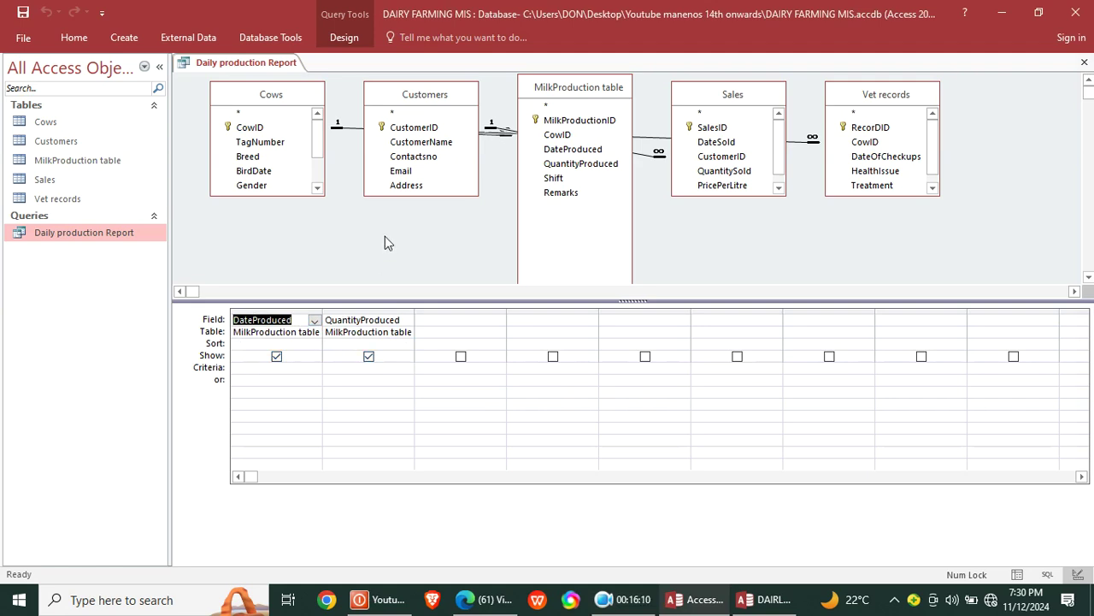
# Step: Run the Daily production Report query, and insert the distinct keyword after SELECT in its SQL statement
pyautogui.click(338, 40)
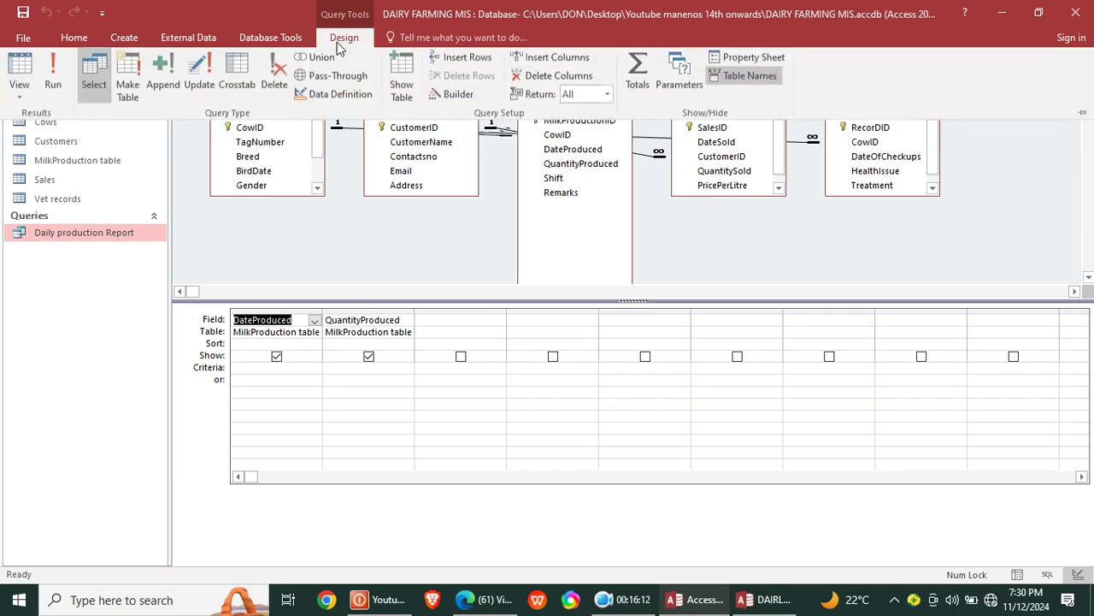
pyautogui.click(51, 87)
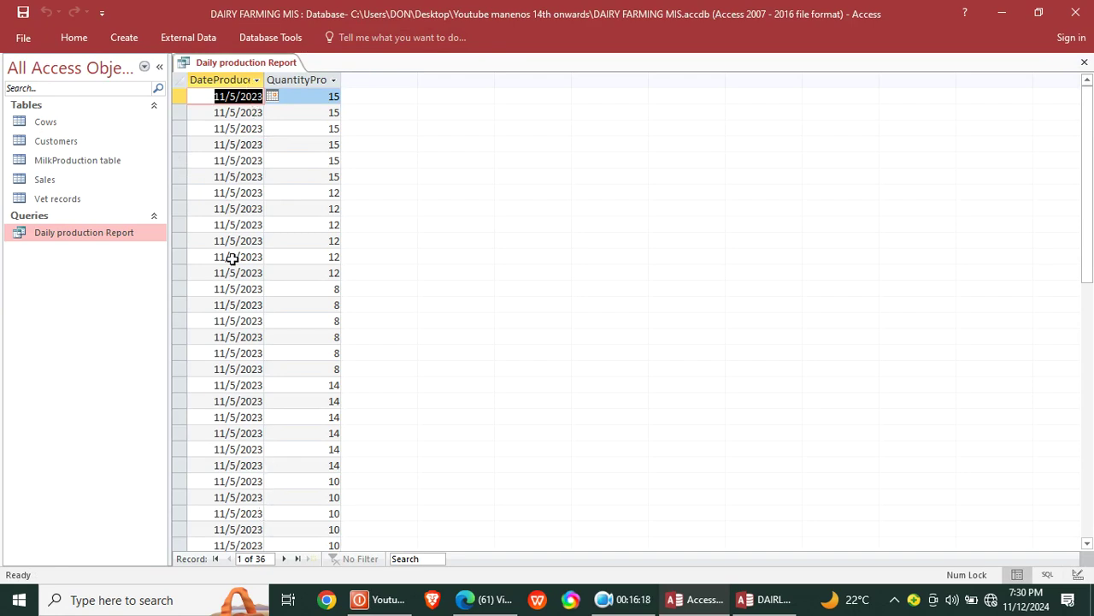
pyautogui.rightClick(244, 65)
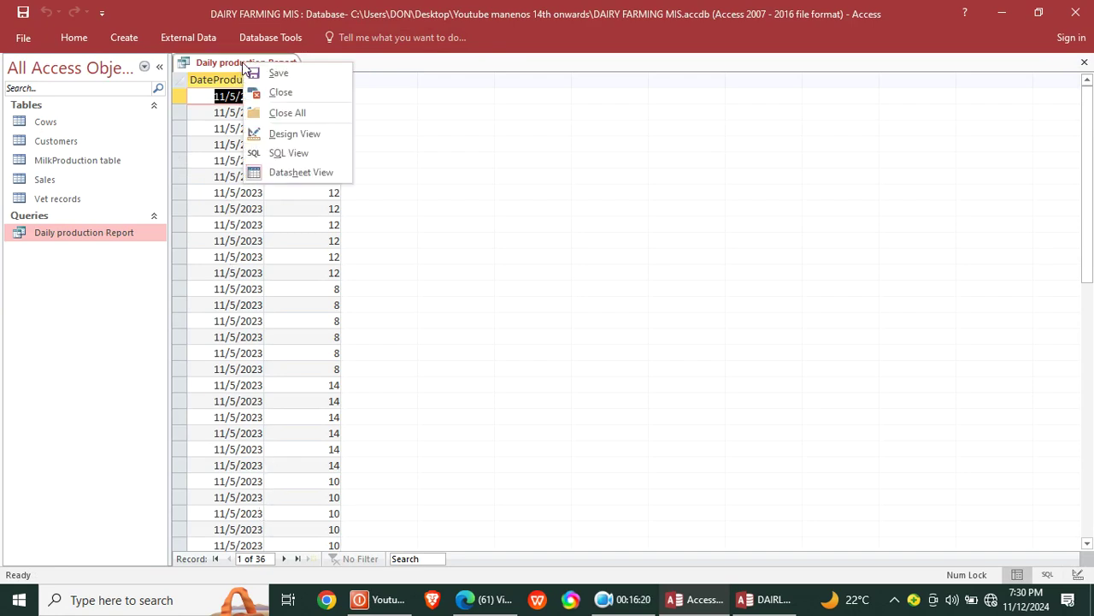
pyautogui.click(294, 160)
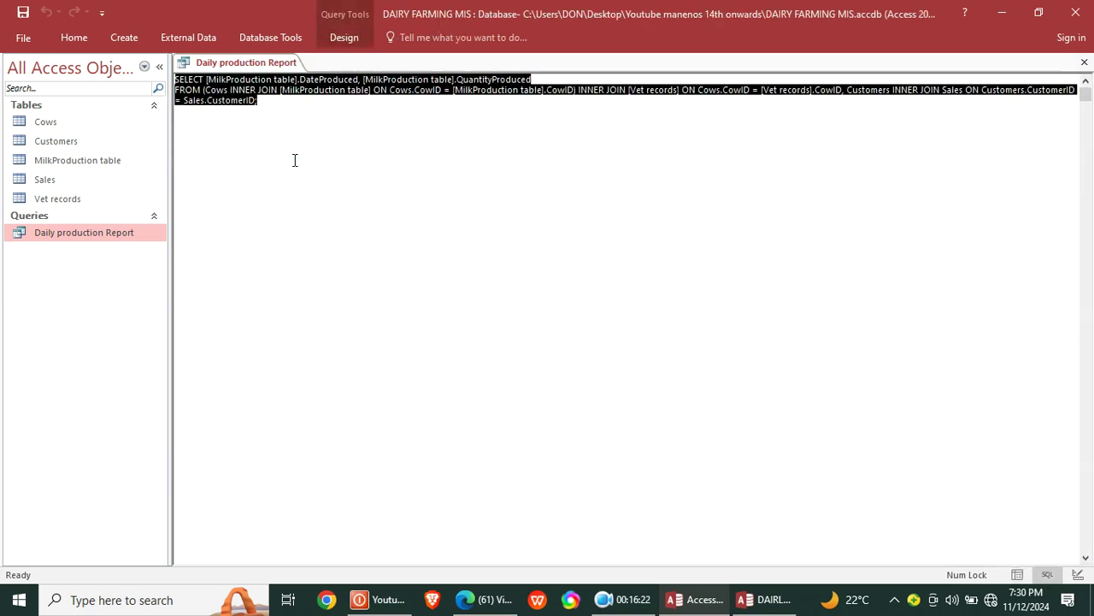
pyautogui.click(202, 88)
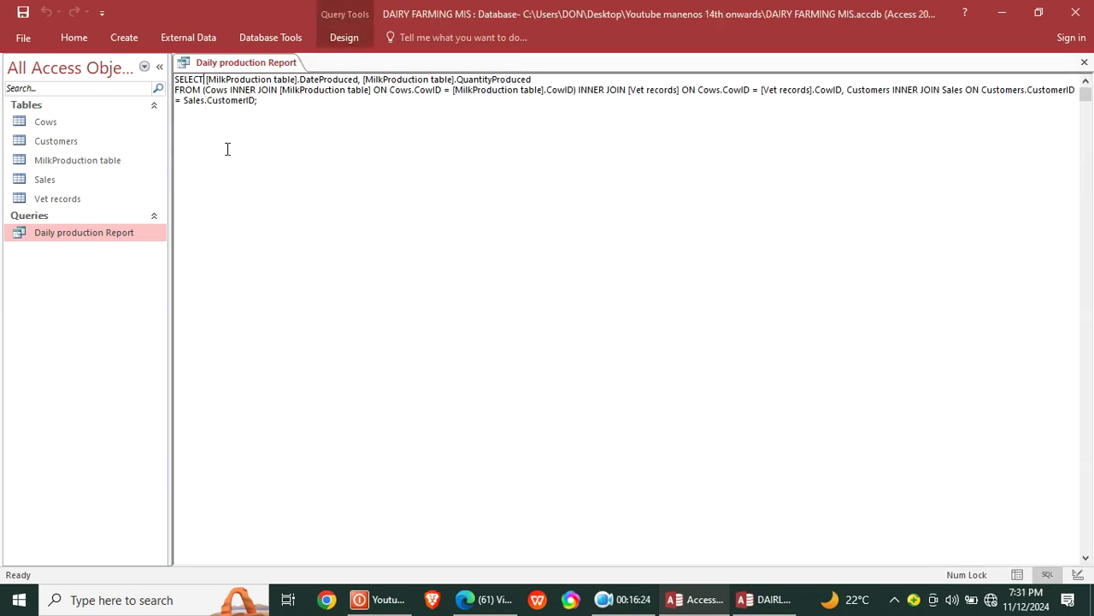
pyautogui.write('disti')
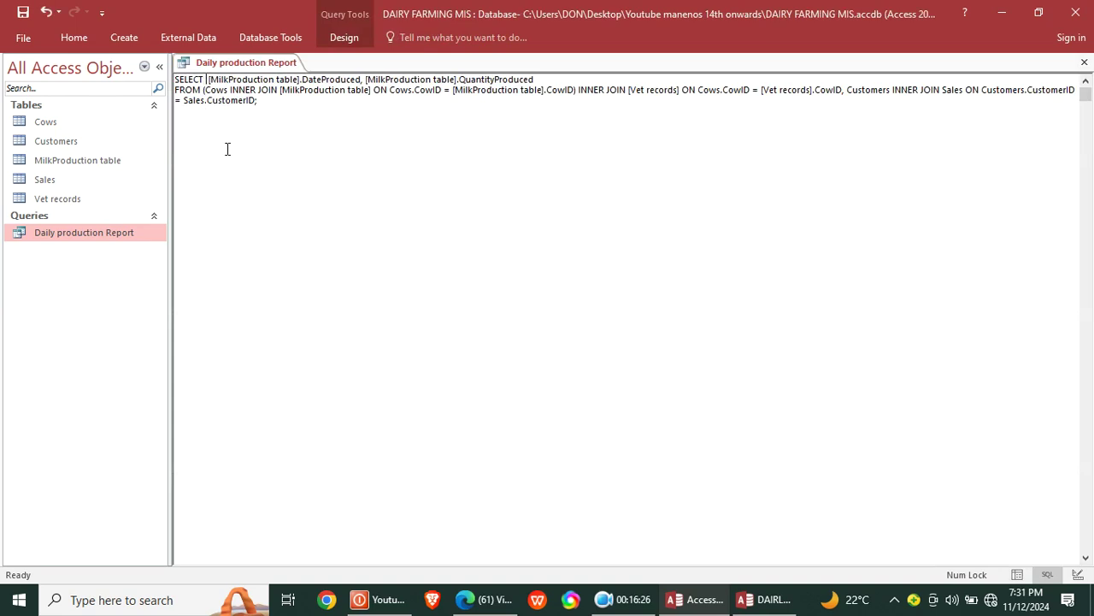
pyautogui.write('nct')
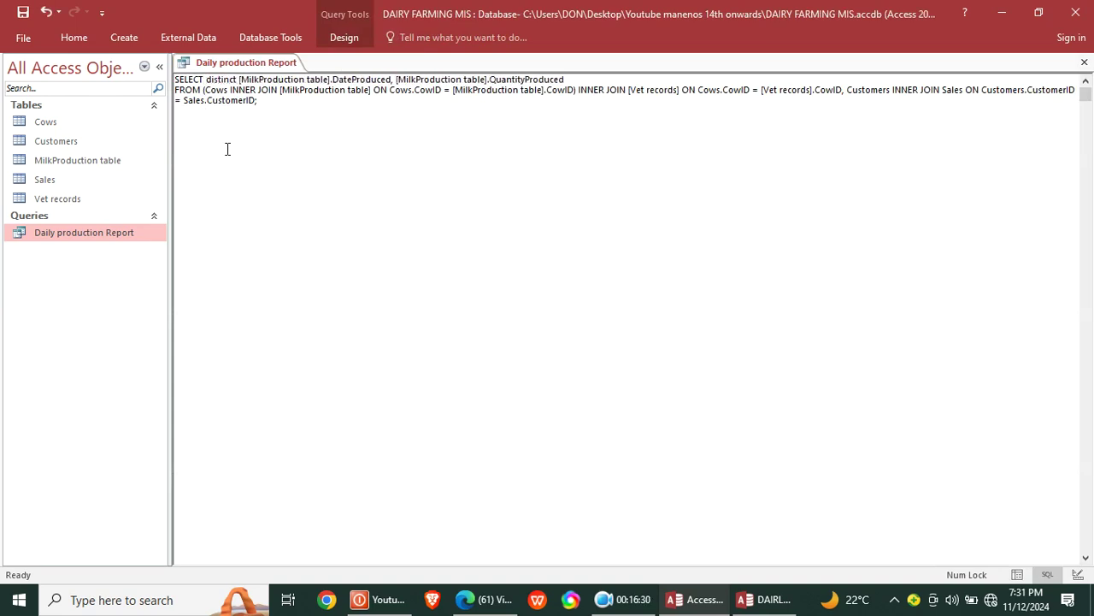
# Step: Return the Daily production Report query to Design view and display its records in Datasheet view
pyautogui.rightClick(226, 62)
pyautogui.click(293, 134)
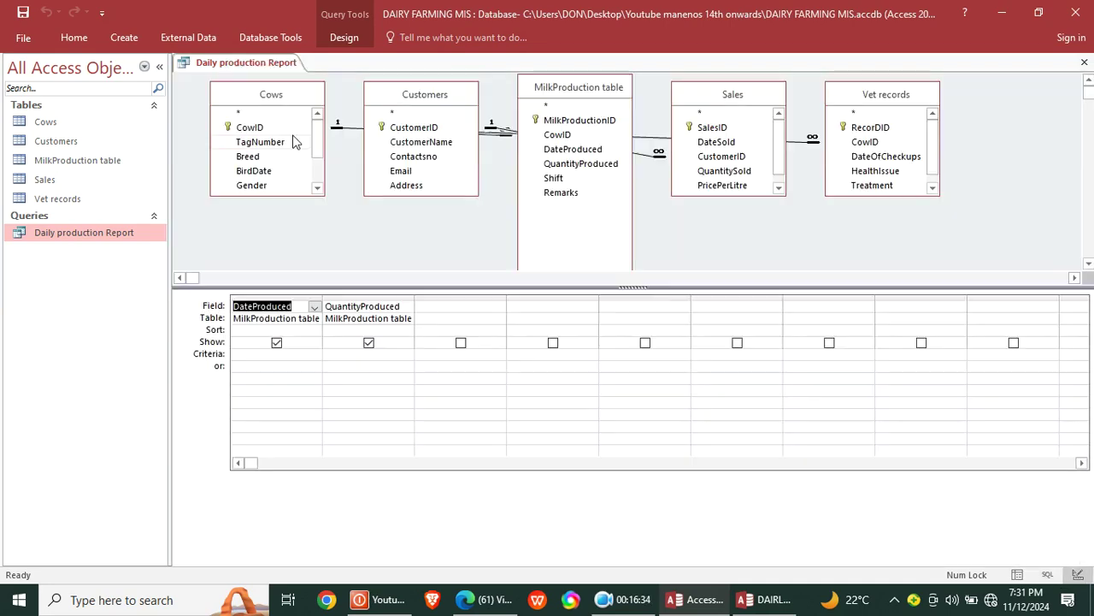
pyautogui.doubleClick(94, 231)
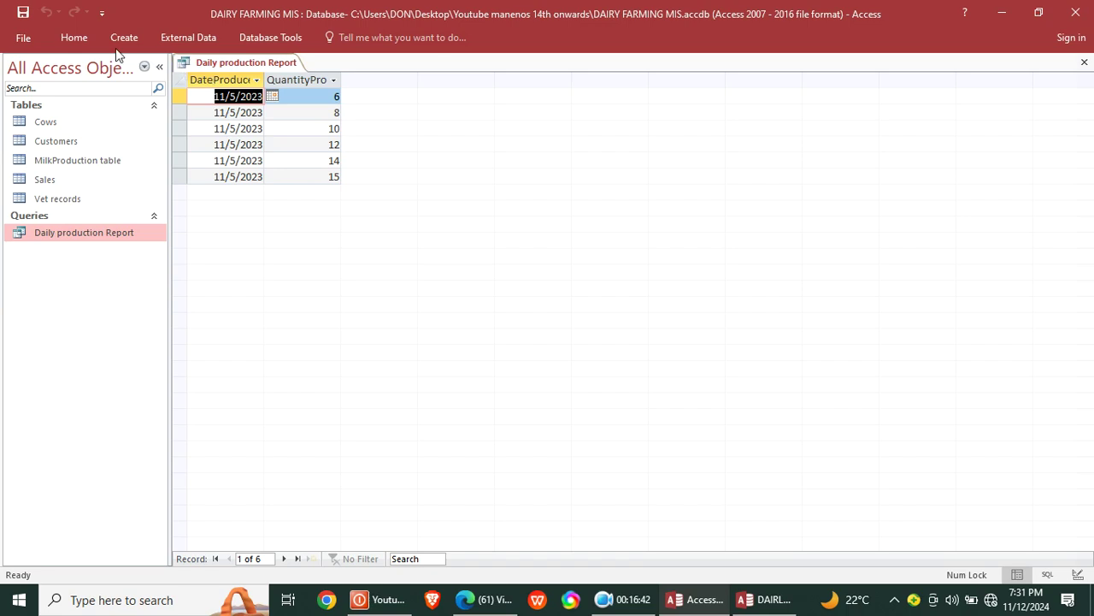
# Step: Add a Totals row that sums QuantityProduced in the Daily production Report, and close the query with its changes saved
pyautogui.click(76, 38)
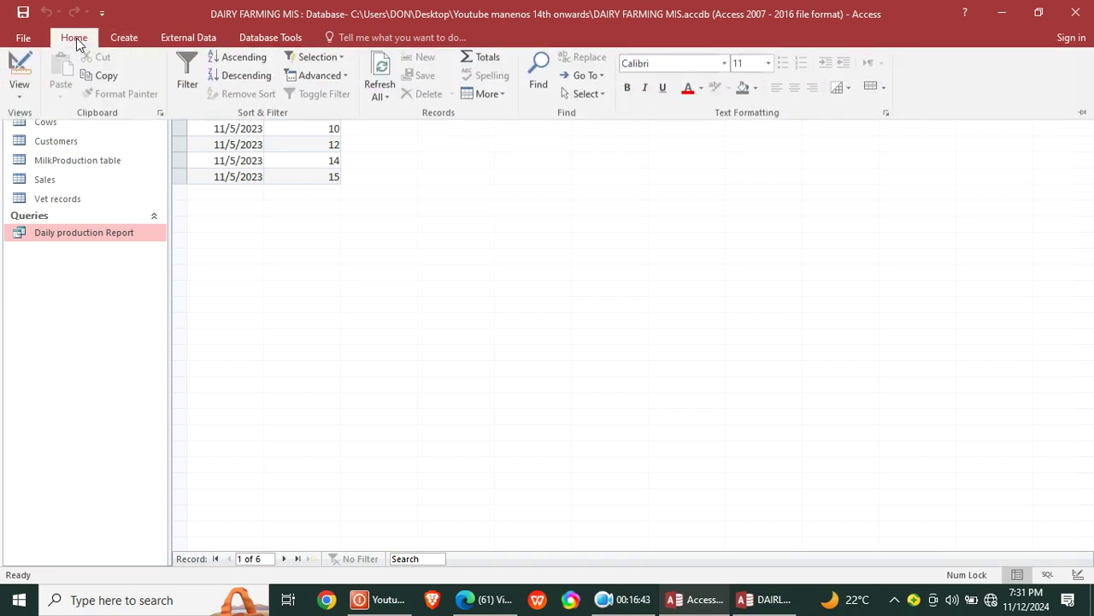
pyautogui.click(485, 60)
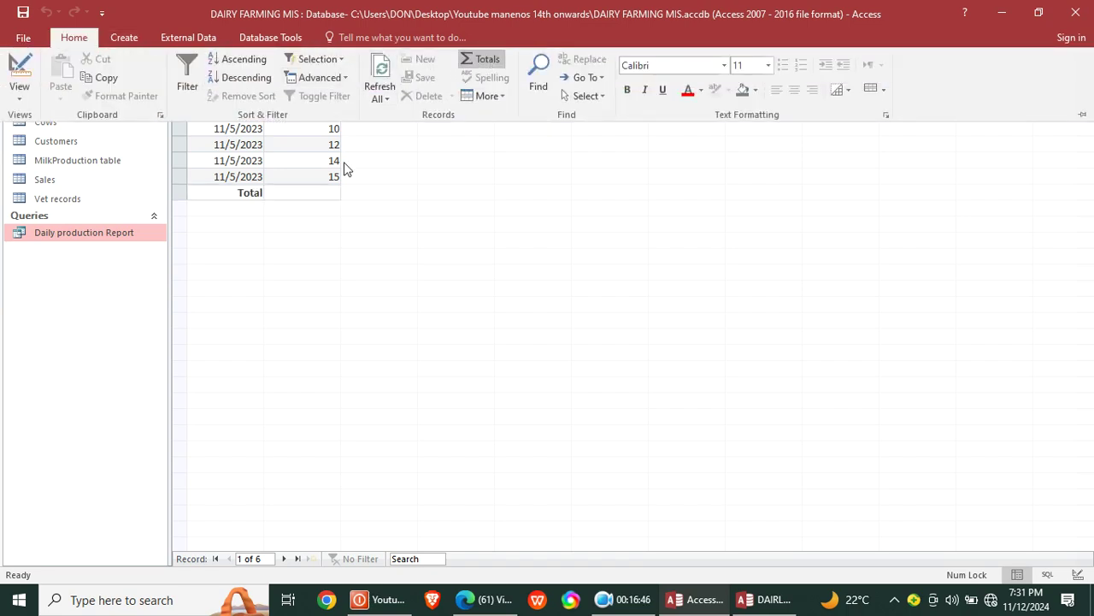
pyautogui.click(315, 191)
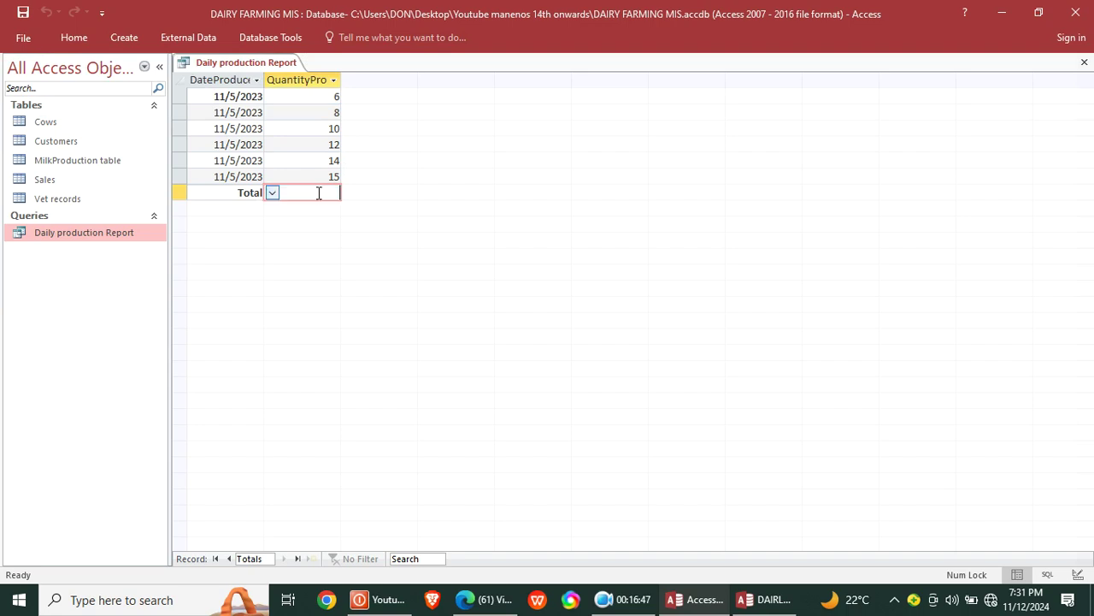
pyautogui.click(272, 194)
pyautogui.click(1085, 63)
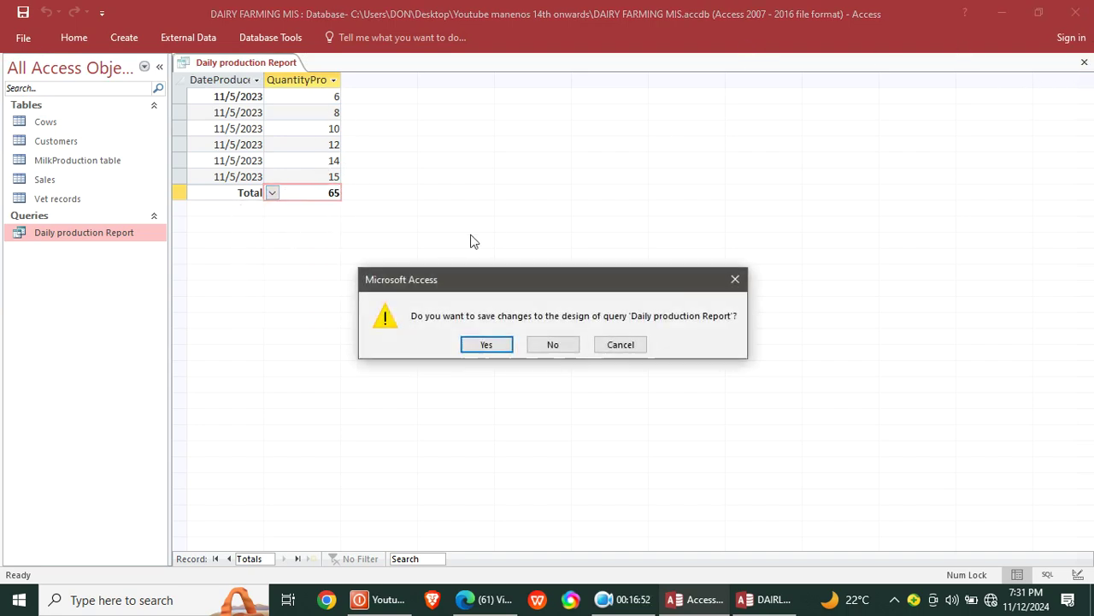
pyautogui.click(489, 343)
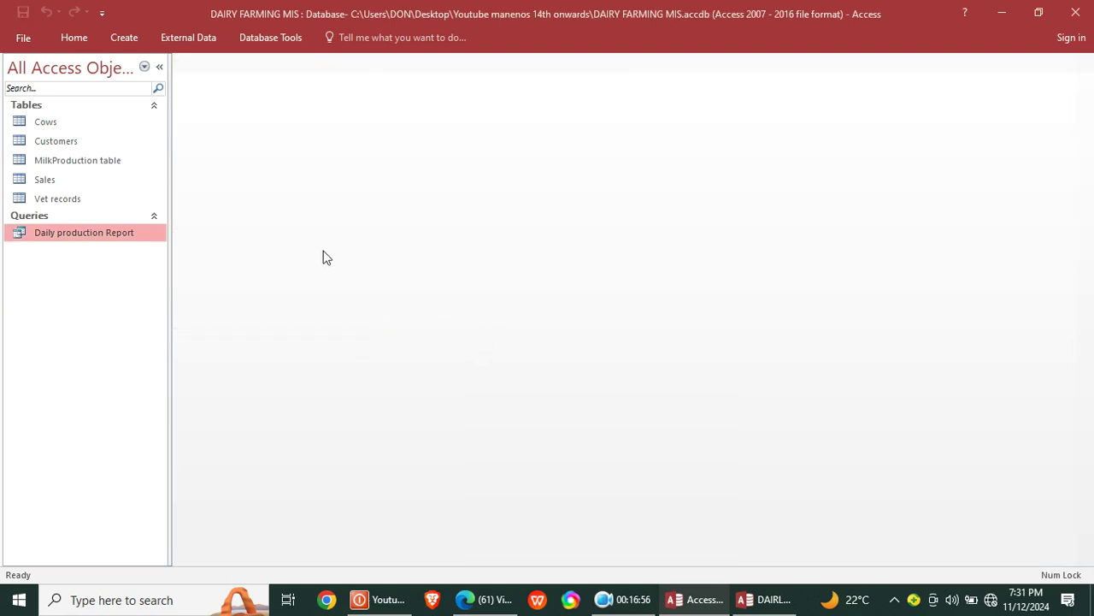
# Step: Create a second query in Design view containing the Cows, Customers, MilkProduction table, Sales and Vet records tables
pyautogui.click(124, 36)
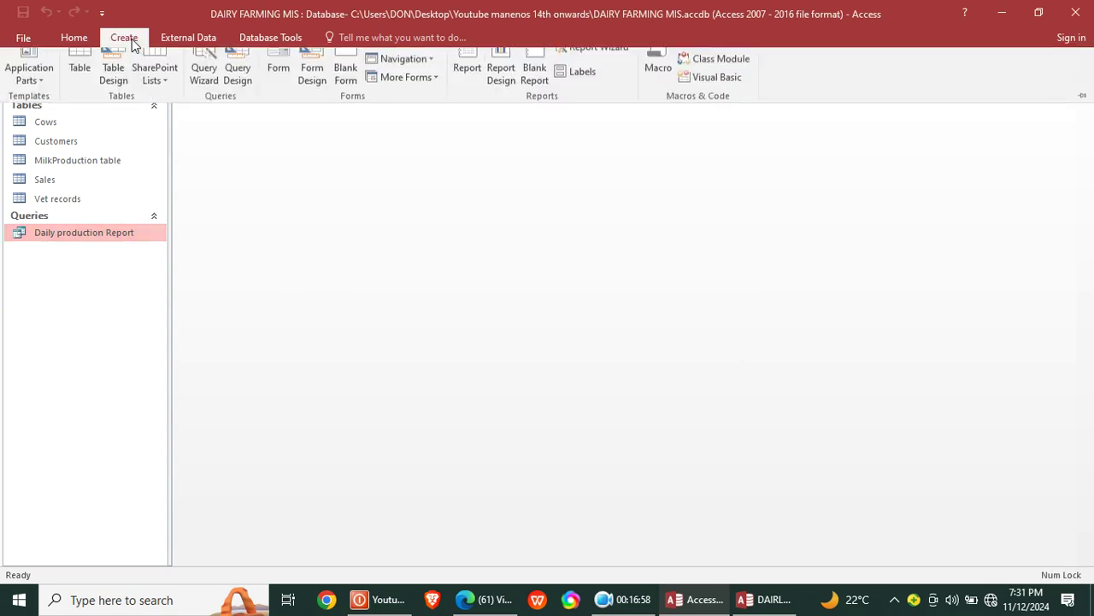
pyautogui.click(237, 94)
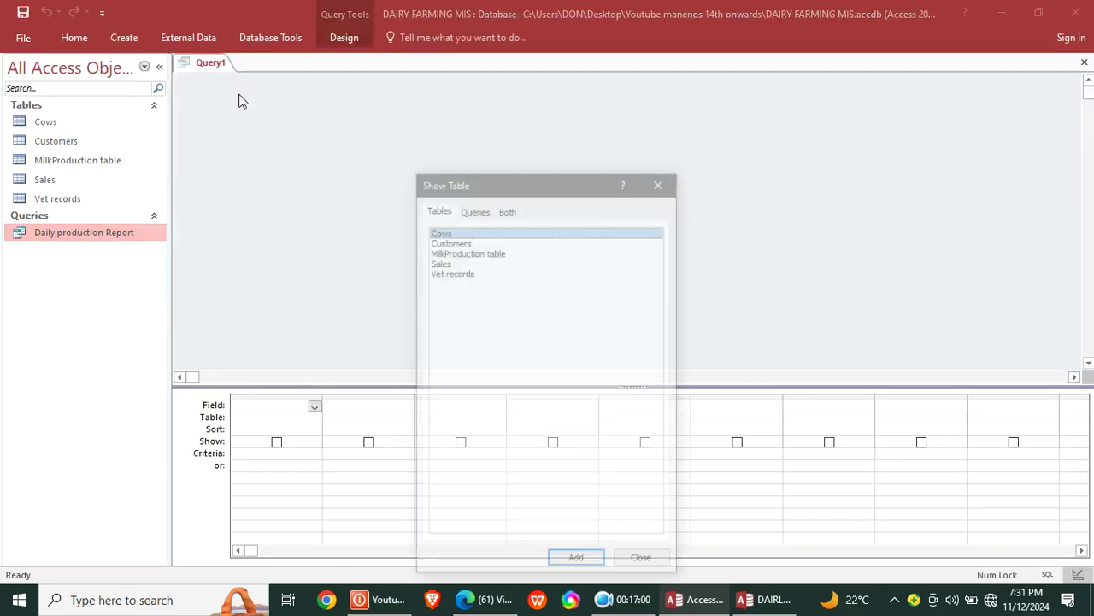
pyautogui.doubleClick(443, 233)
pyautogui.doubleClick(455, 242)
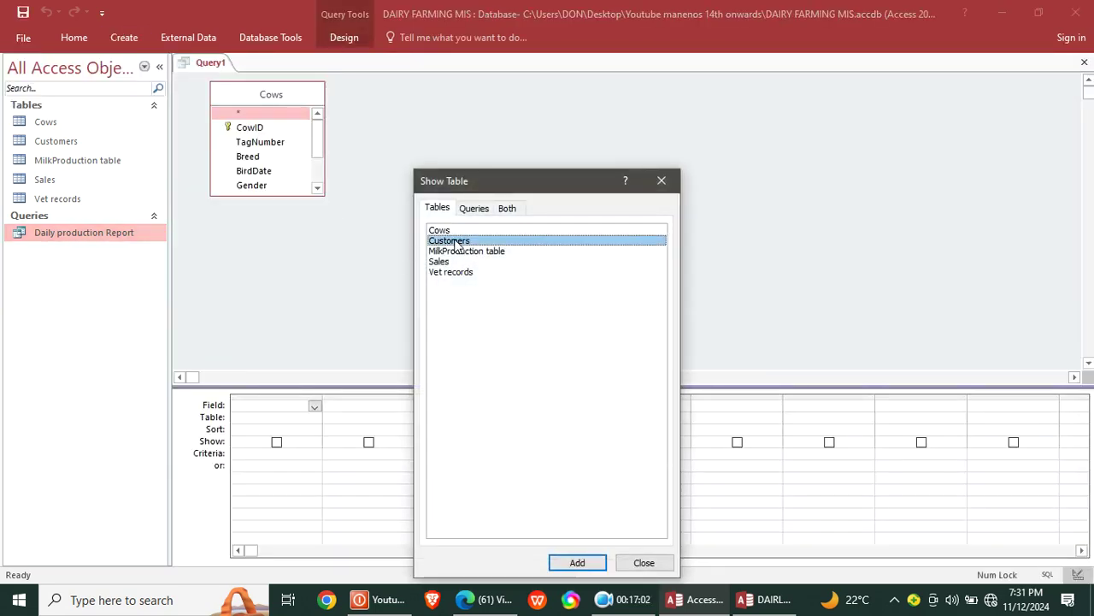
pyautogui.doubleClick(465, 251)
pyautogui.doubleClick(453, 262)
pyautogui.doubleClick(458, 271)
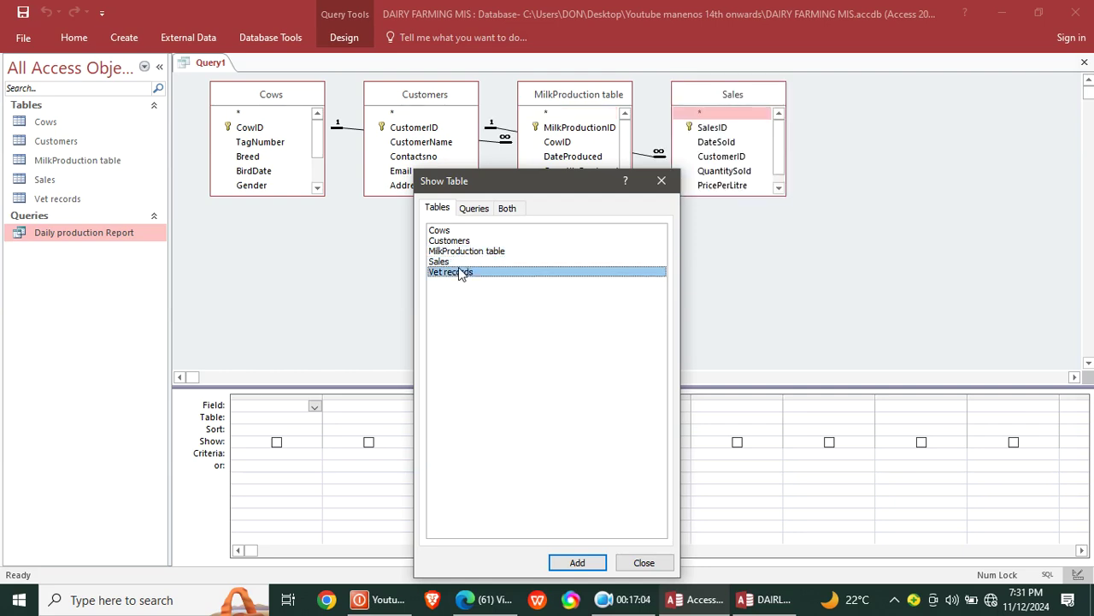
pyautogui.click(657, 180)
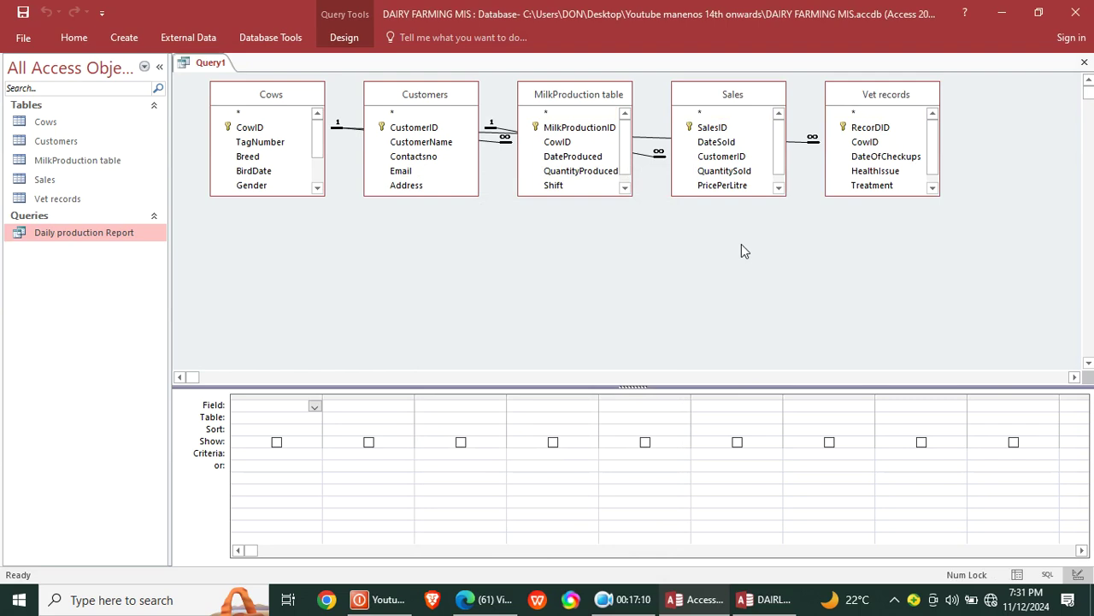
# Step: Add DateSold, QuantitySold and TotalSales from the Sales table to the query, enlarging the Sales field list to show all fields
pyautogui.doubleClick(717, 142)
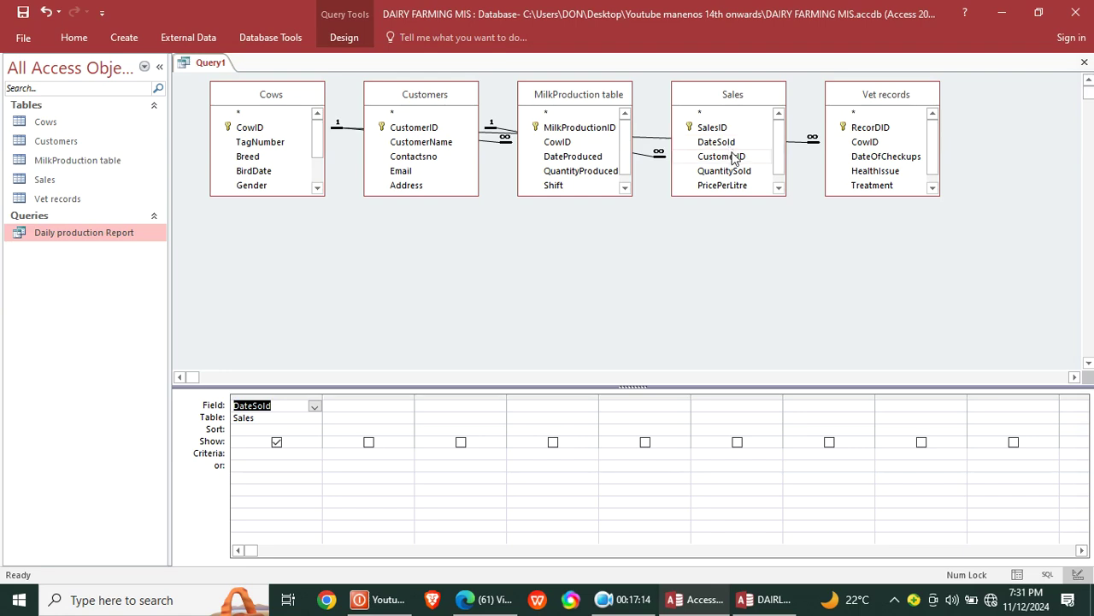
pyautogui.doubleClick(724, 171)
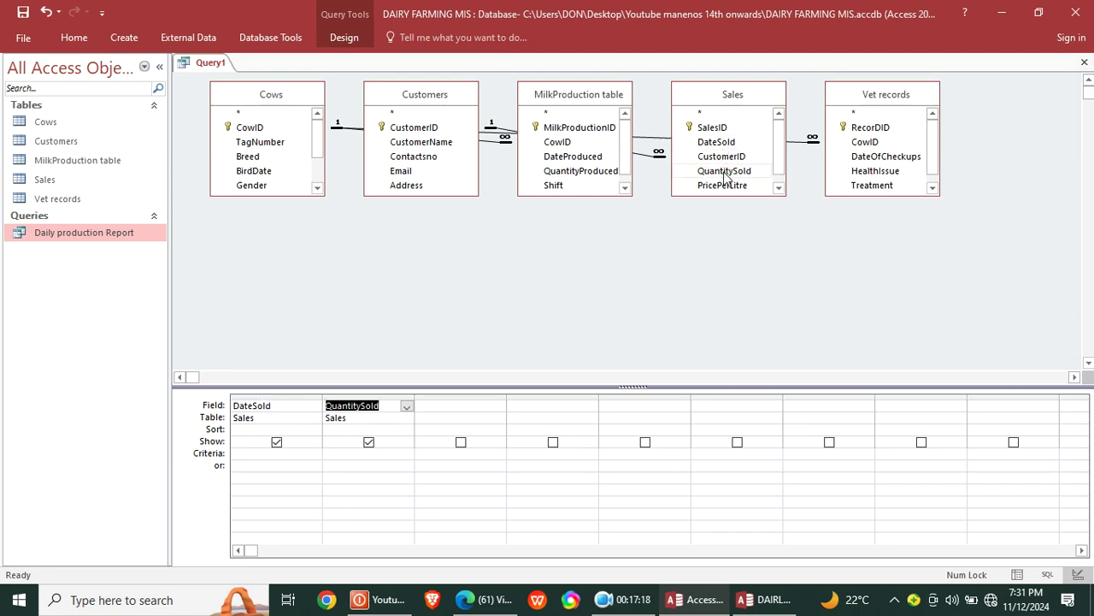
pyautogui.moveTo(720, 196); pyautogui.dragTo(721, 233)
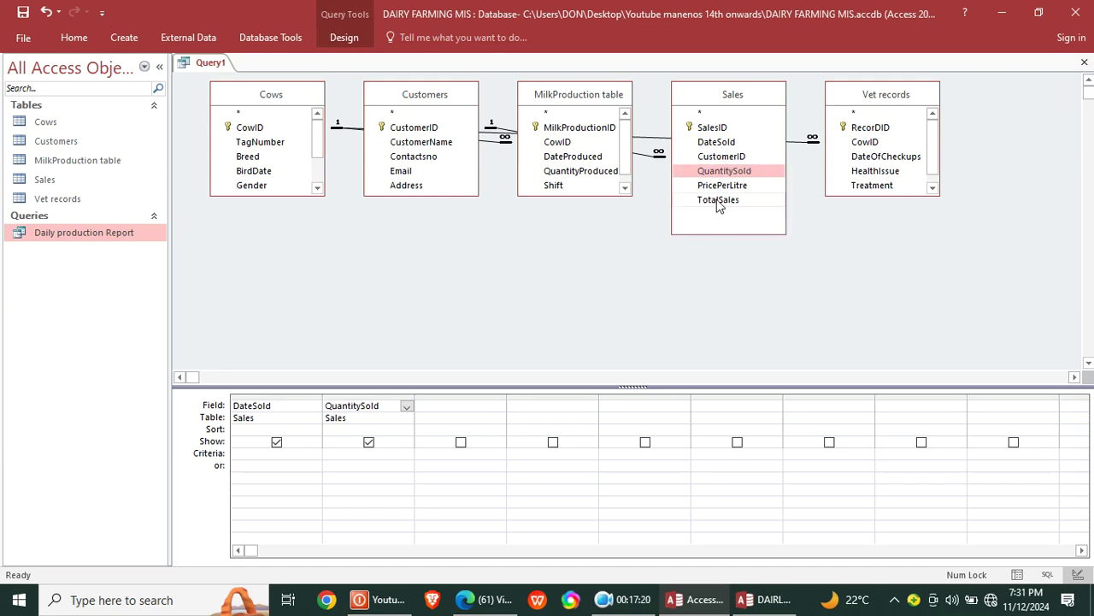
pyautogui.doubleClick(719, 199)
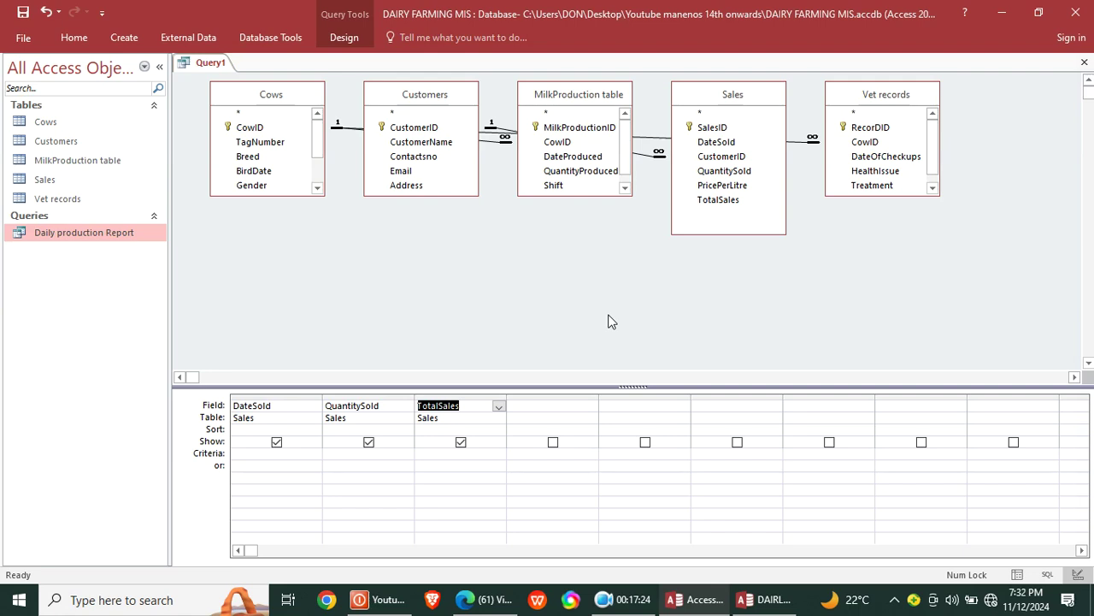
# Step: Save the new query as Sales summary Report
pyautogui.rightClick(203, 58)
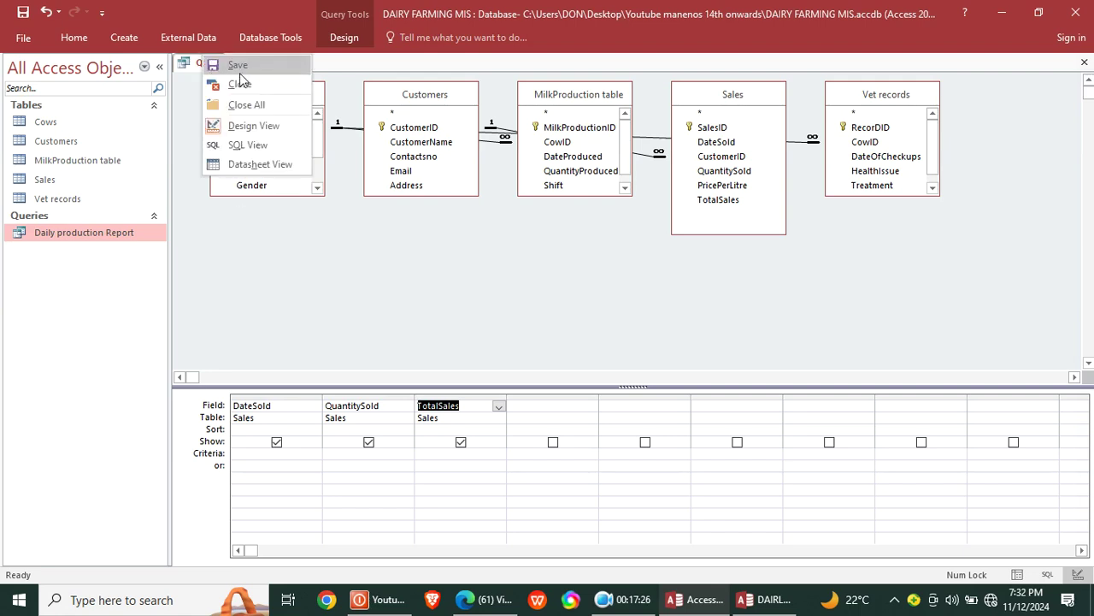
pyautogui.click(243, 68)
pyautogui.press('capslock')
pyautogui.write('S')
pyautogui.press('capslock')
pyautogui.write('a')
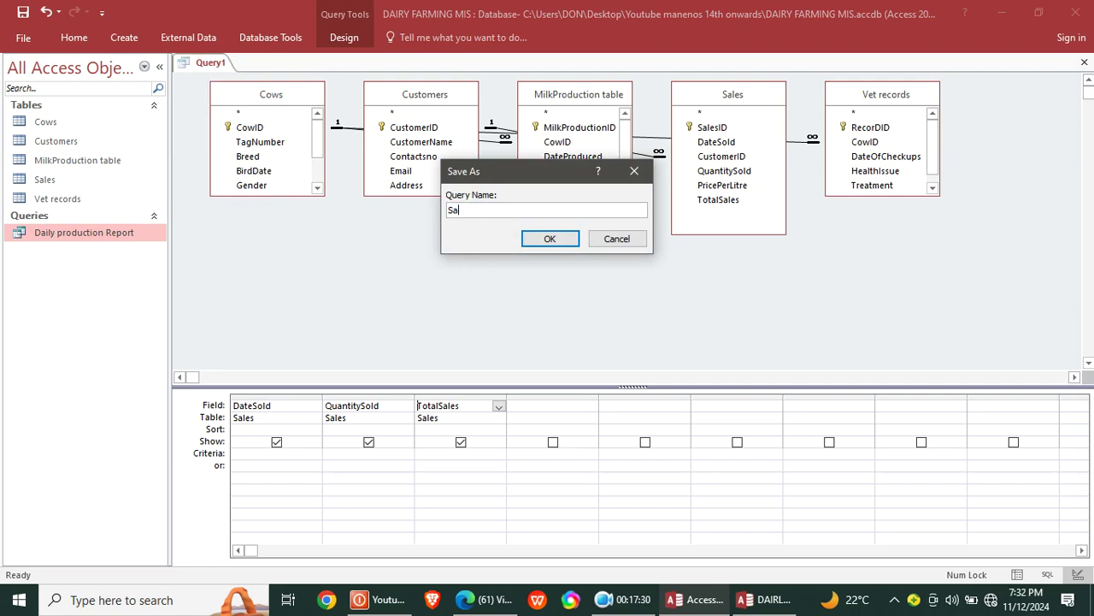
pyautogui.write('ales summary Report')
pyautogui.press('Return')
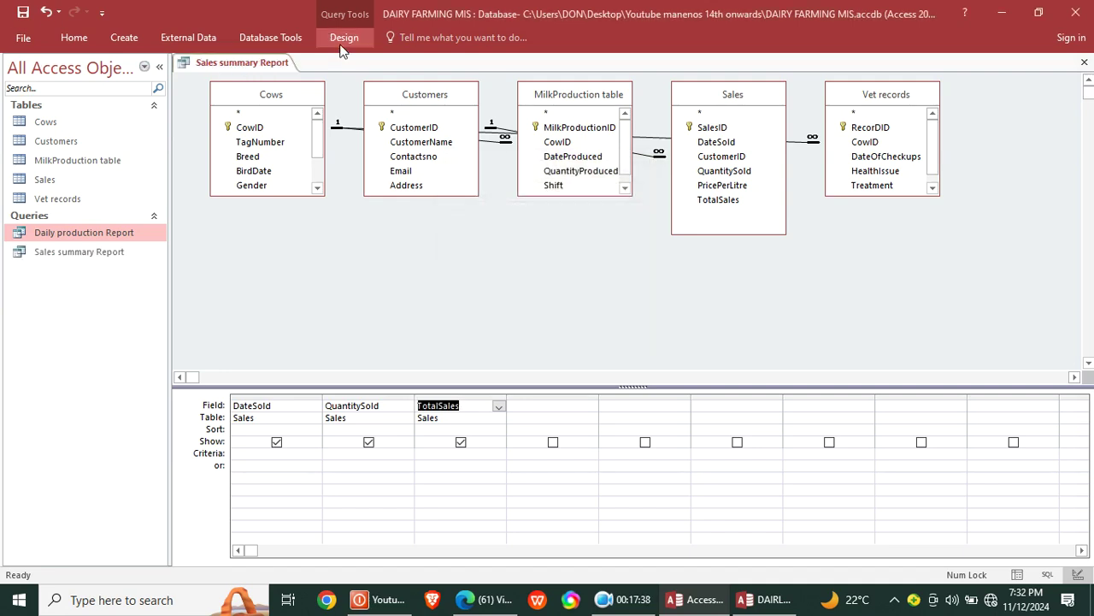
# Step: Check the Sales summary Report query's records in Datasheet view and go back to Design view
pyautogui.doubleClick(87, 259)
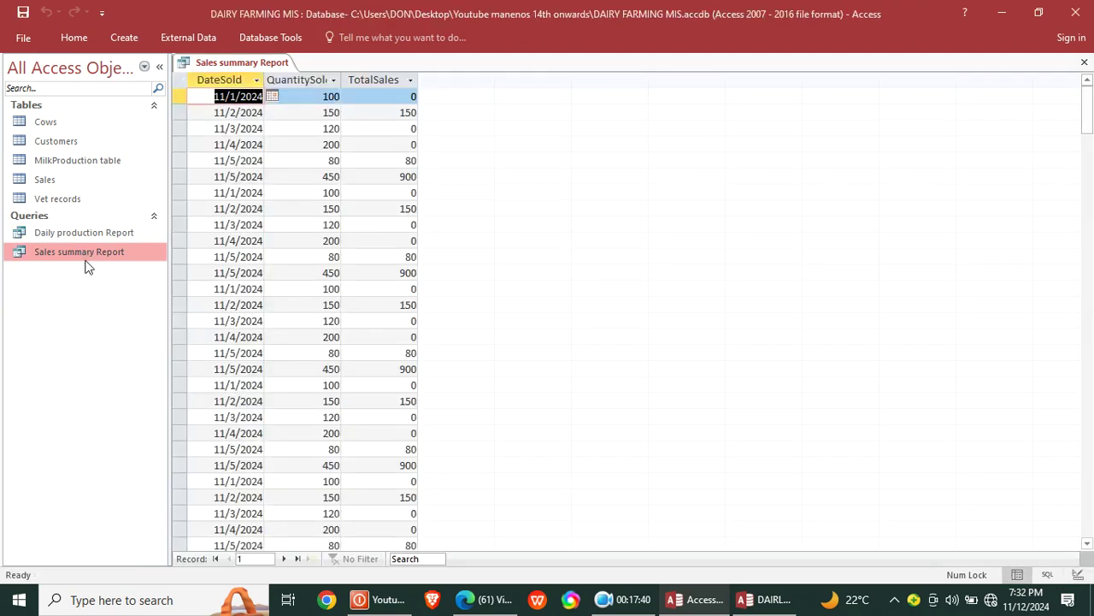
pyautogui.rightClick(213, 66)
pyautogui.click(263, 142)
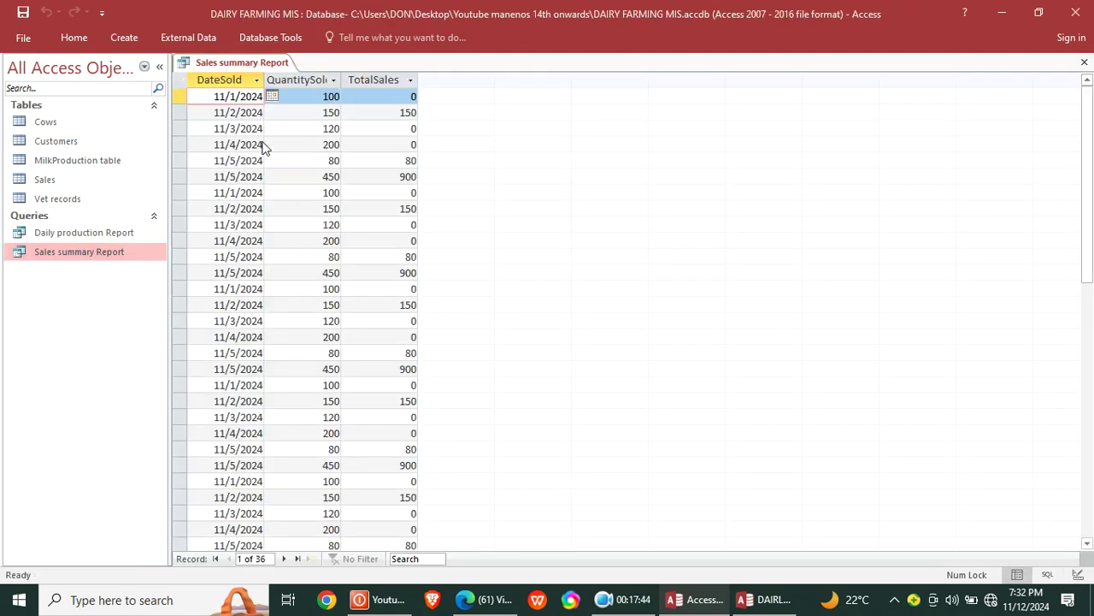
# Step: Insert the distinct keyword after SELECT in the Sales summary Report query's SQL statement
pyautogui.rightClick(204, 68)
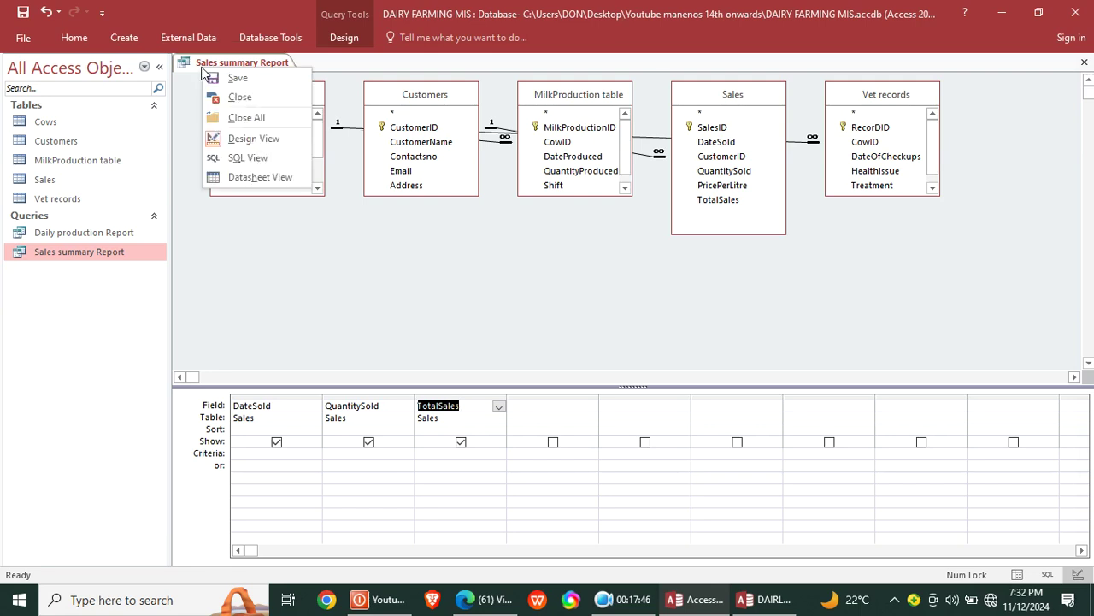
pyautogui.click(244, 157)
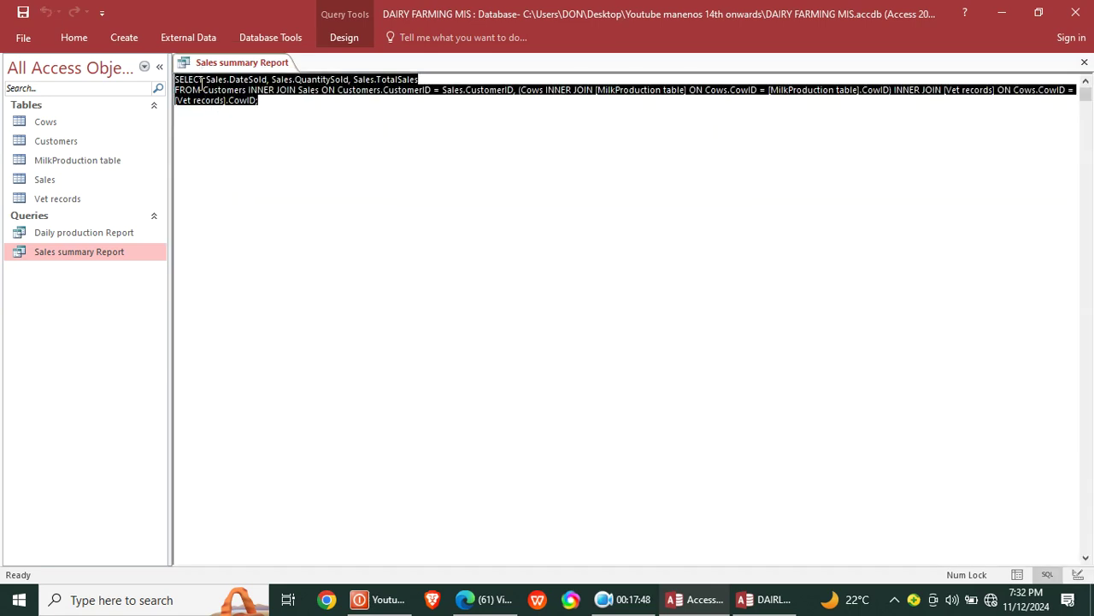
pyautogui.click(203, 79)
pyautogui.write('distinct')
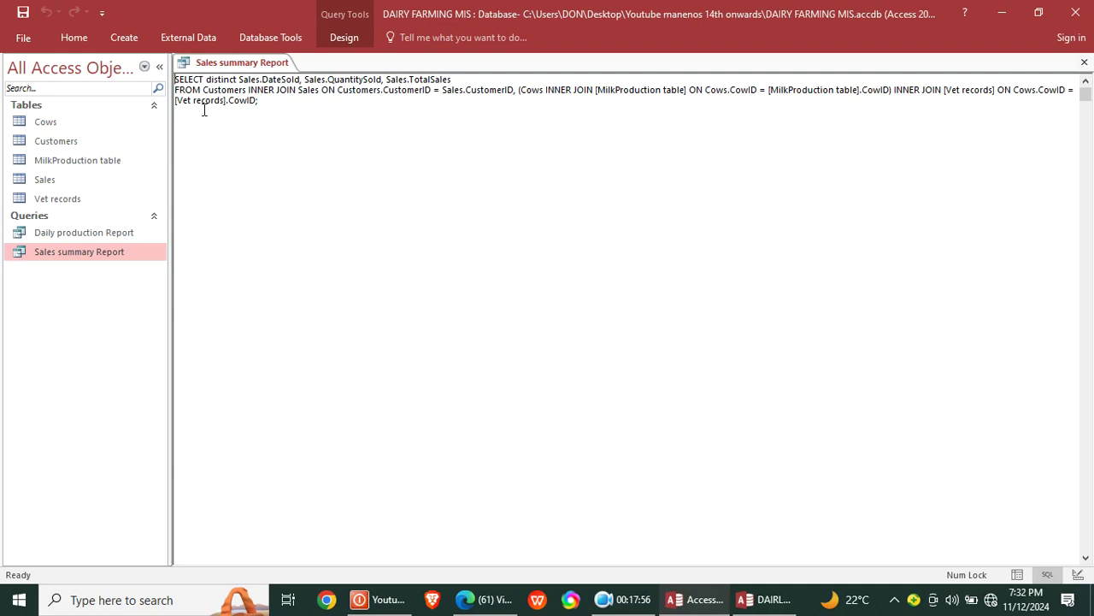
# Step: Return the Sales summary Report query to Design view and display its records in Datasheet view
pyautogui.rightClick(207, 66)
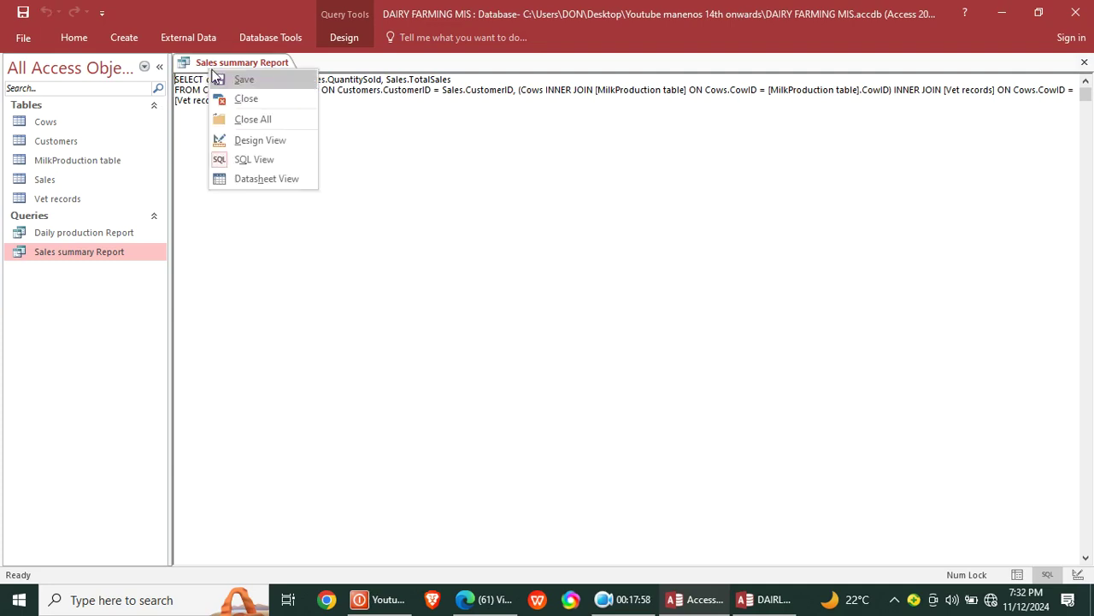
pyautogui.click(264, 140)
pyautogui.doubleClick(102, 255)
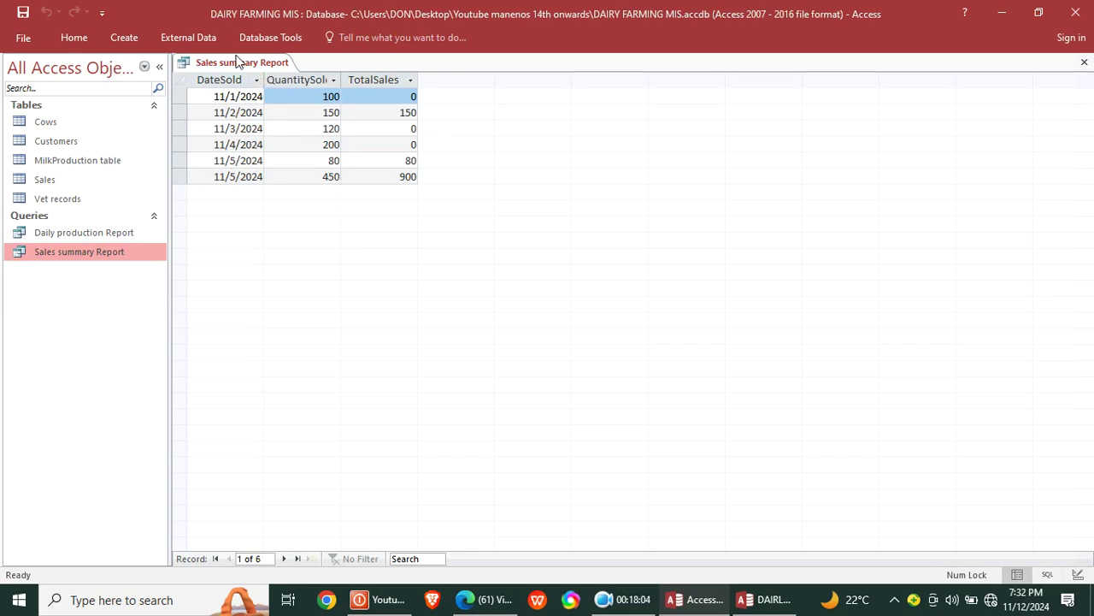
# Step: Add a totals row to the Sales summary Report datasheet, sum TotalSales and QuantitySold, and close the query
pyautogui.click(74, 36)
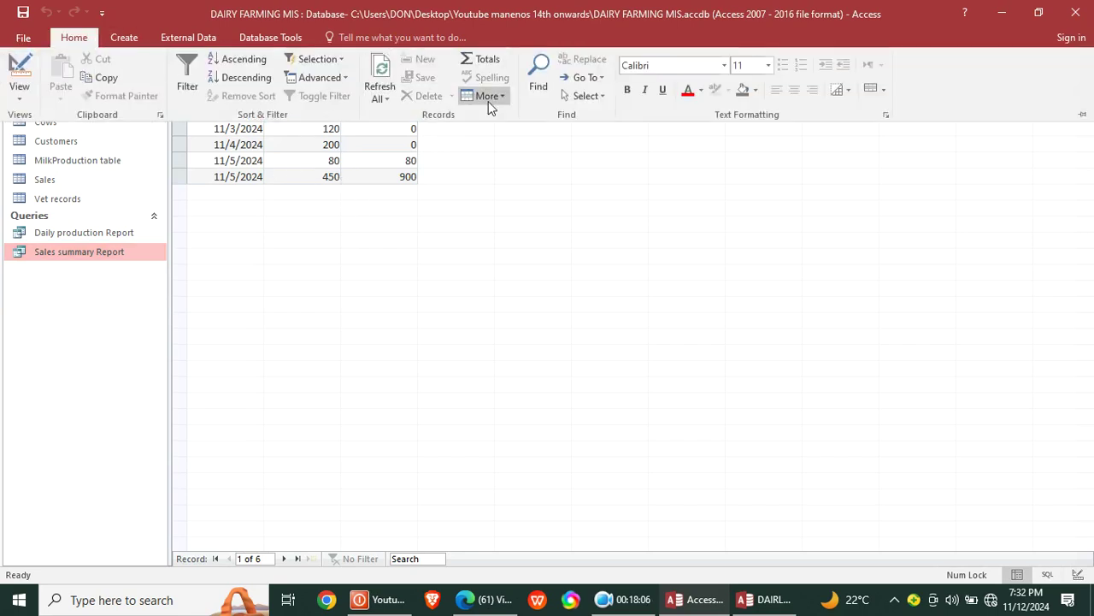
pyautogui.click(485, 61)
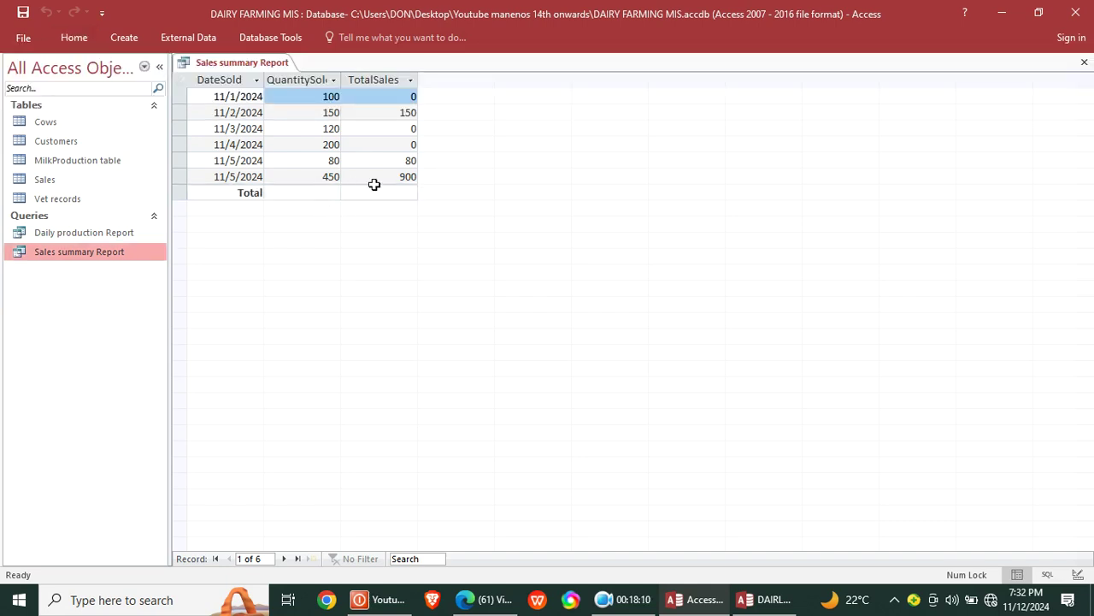
pyautogui.click(369, 193)
pyautogui.click(350, 193)
pyautogui.click(363, 223)
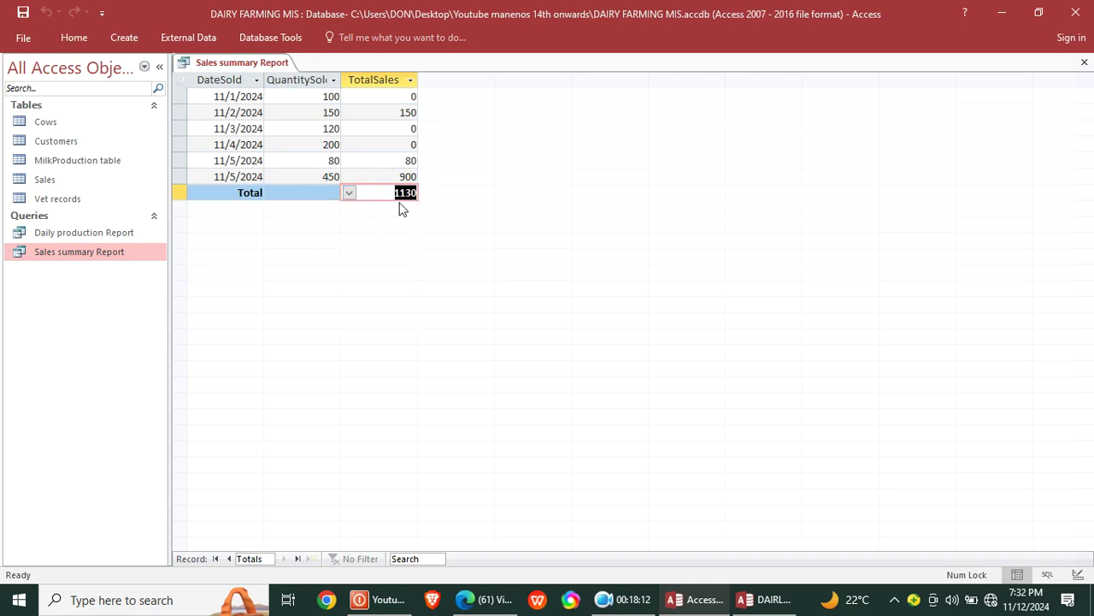
pyautogui.click(299, 193)
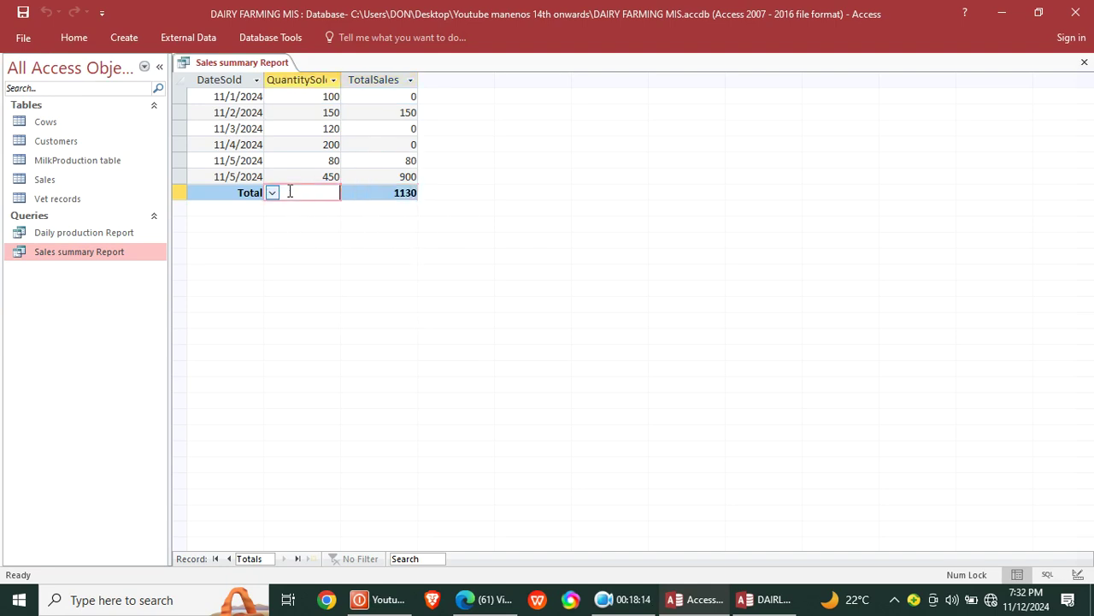
pyautogui.click(272, 194)
pyautogui.click(282, 223)
pyautogui.click(1084, 62)
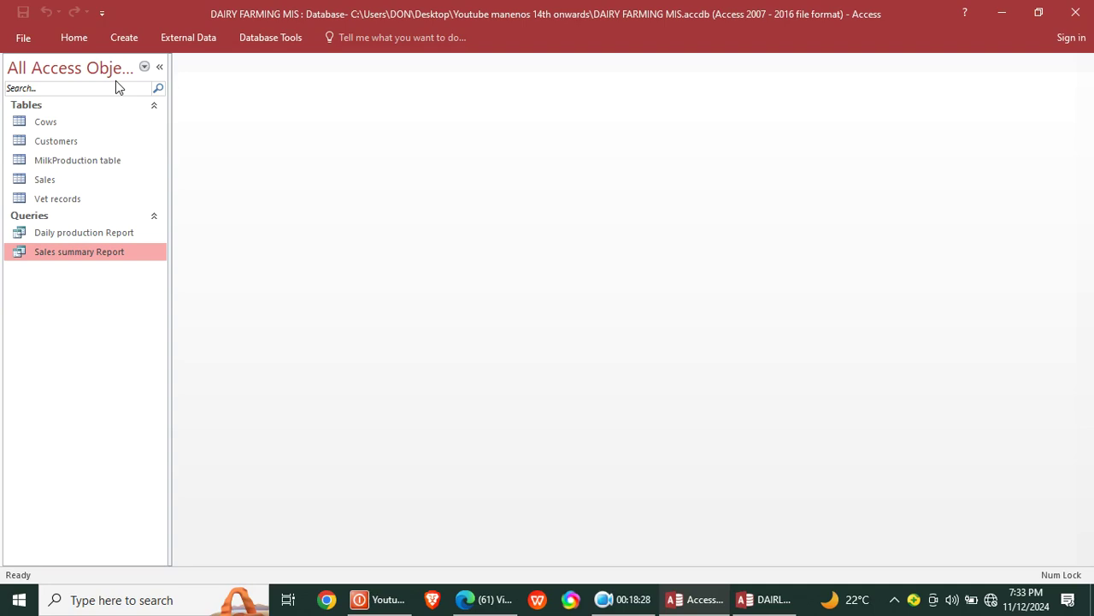
# Step: Create a new query in Design view with the Cows and MilkProduction table tables, and enlarge the design grid area
pyautogui.click(124, 37)
pyautogui.click(240, 84)
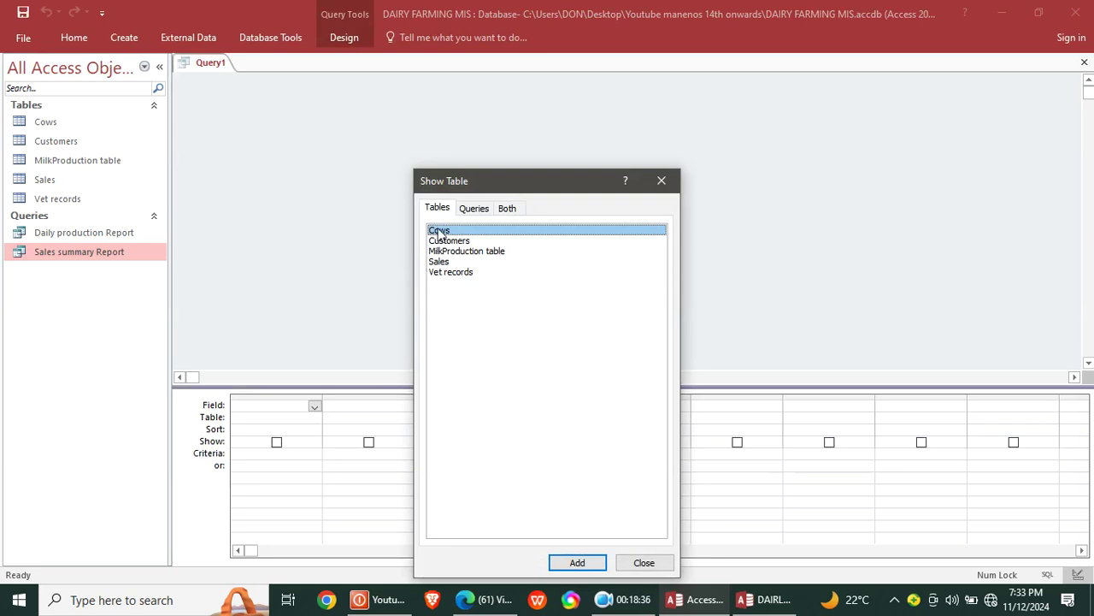
pyautogui.doubleClick(440, 232)
pyautogui.doubleClick(462, 251)
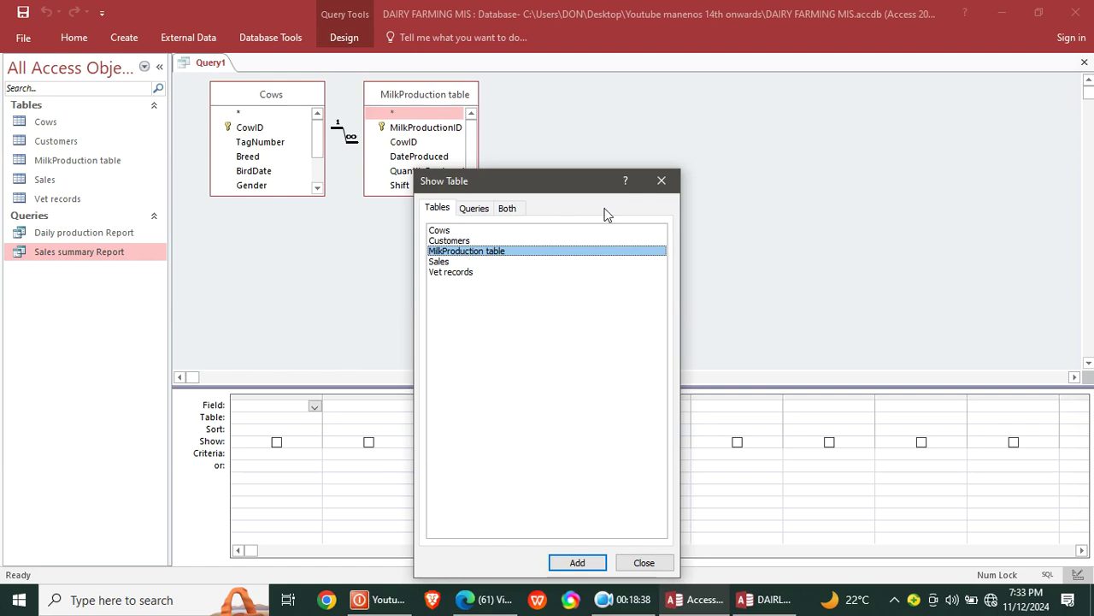
pyautogui.click(661, 180)
pyautogui.moveTo(330, 386); pyautogui.dragTo(324, 301)
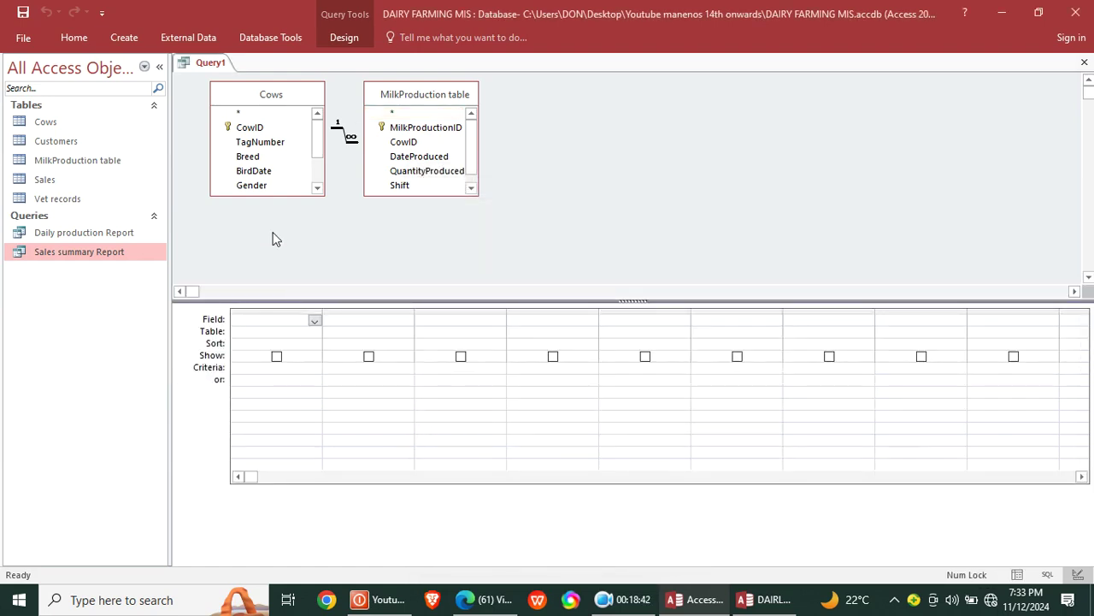
# Step: Add TagNumber from Cows and DateProduced and QuantityProduced from MilkProduction table to the query grid
pyautogui.doubleClick(273, 143)
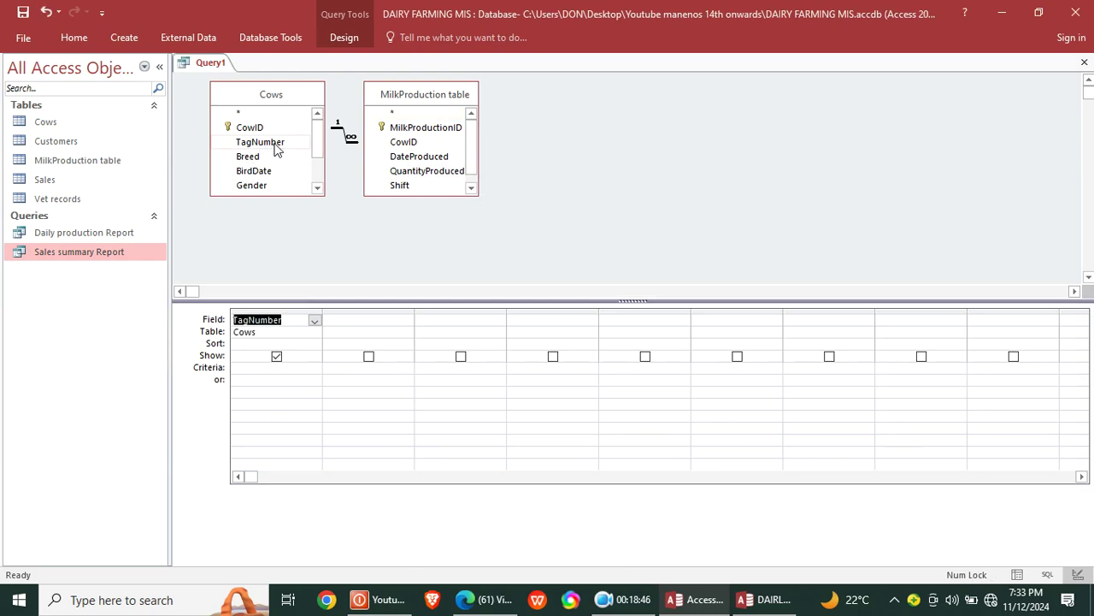
pyautogui.moveTo(283, 195); pyautogui.dragTo(283, 261)
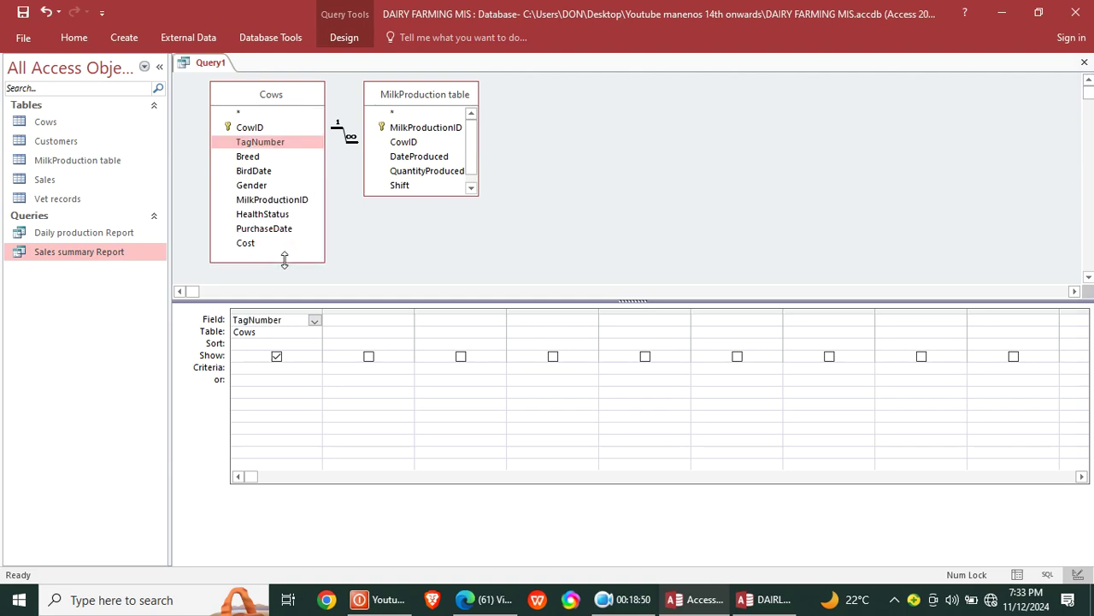
pyautogui.doubleClick(416, 157)
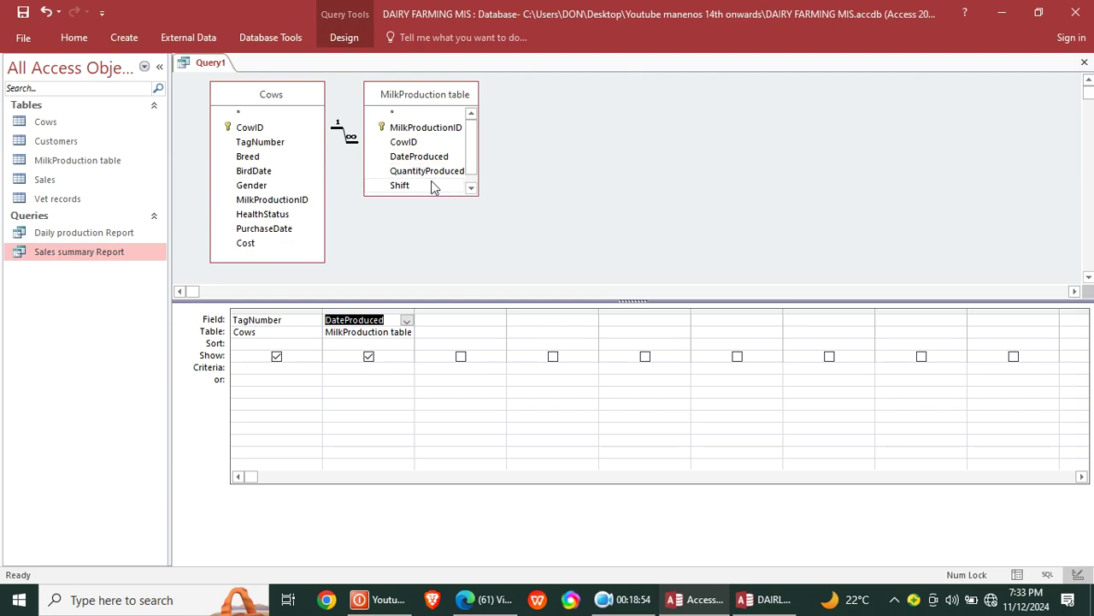
pyautogui.doubleClick(432, 173)
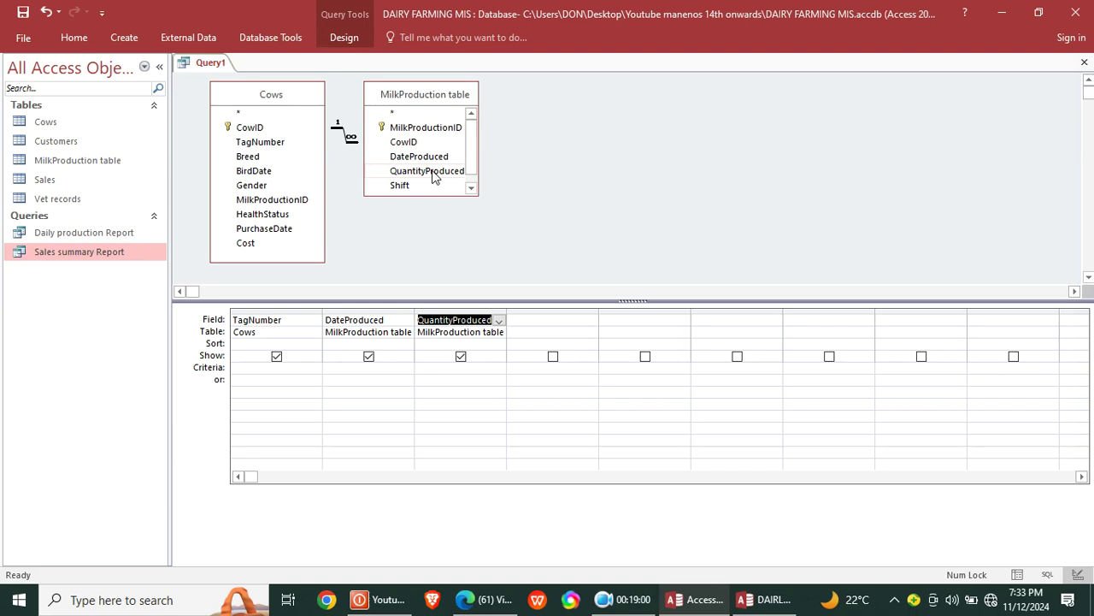
# Step: Set the QuantityProduced criterion to <[enter minimum production amount] and widen its column to fit the text
pyautogui.click(428, 369)
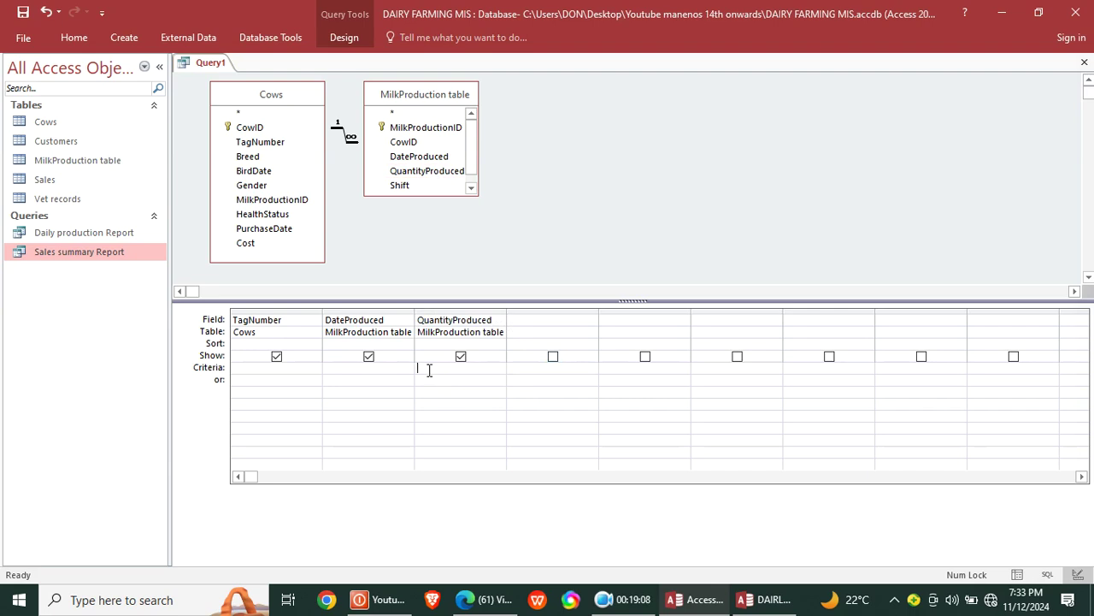
pyautogui.write('<')
pyautogui.write('[Enter minim')
pyautogui.write('um production')
pyautogui.write(' m')
pyautogui.press('BackSpace')
pyautogui.write('amount]')
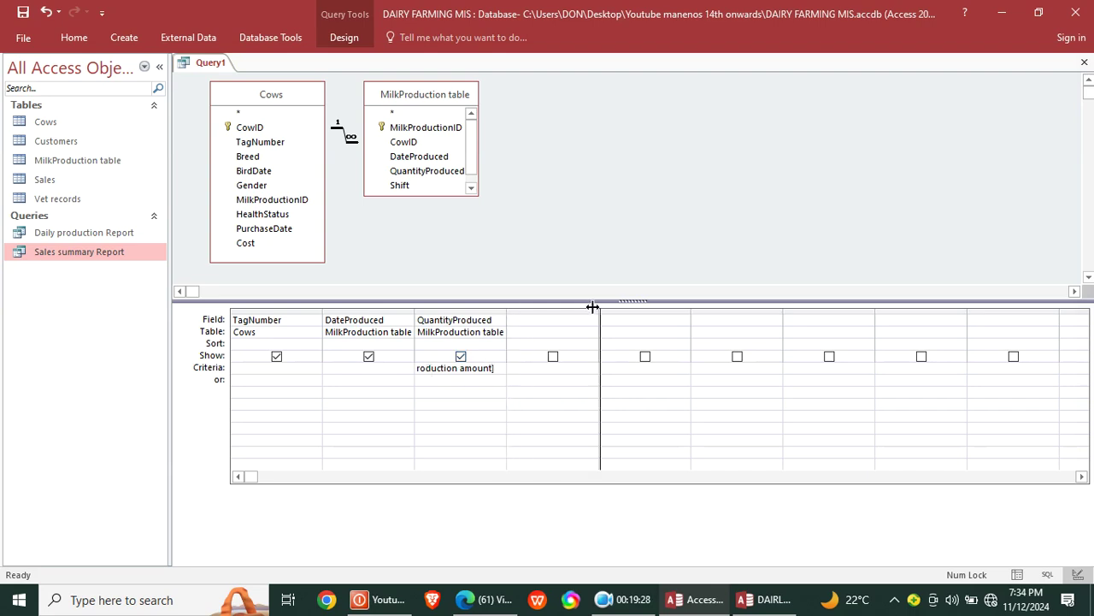
pyautogui.doubleClick(507, 312)
# Step: Save the new query as Low MILK producing cows
pyautogui.click(26, 13)
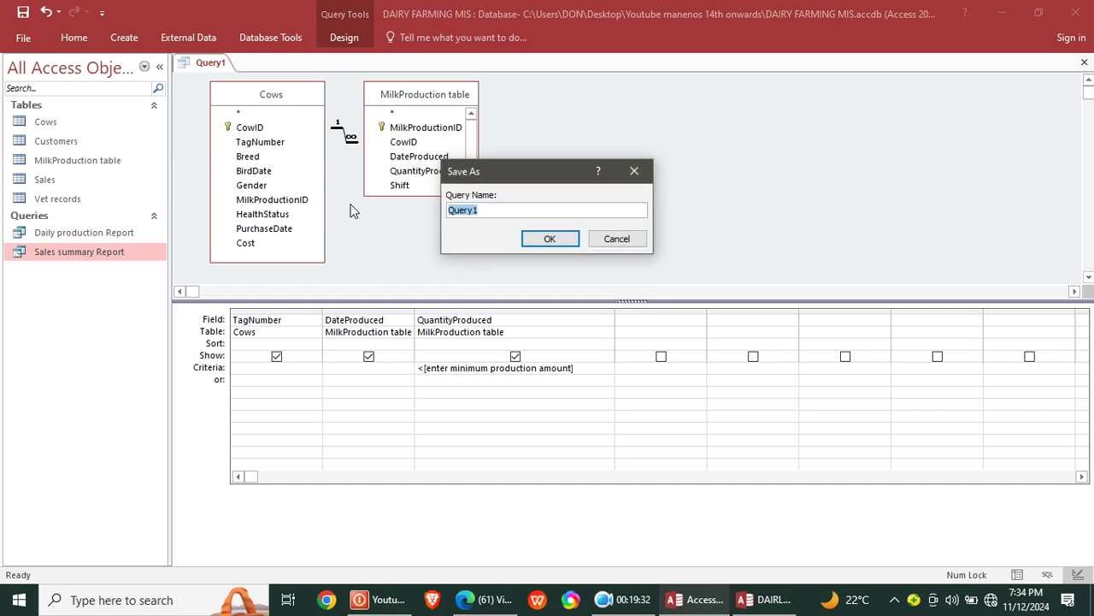
pyautogui.write('L')
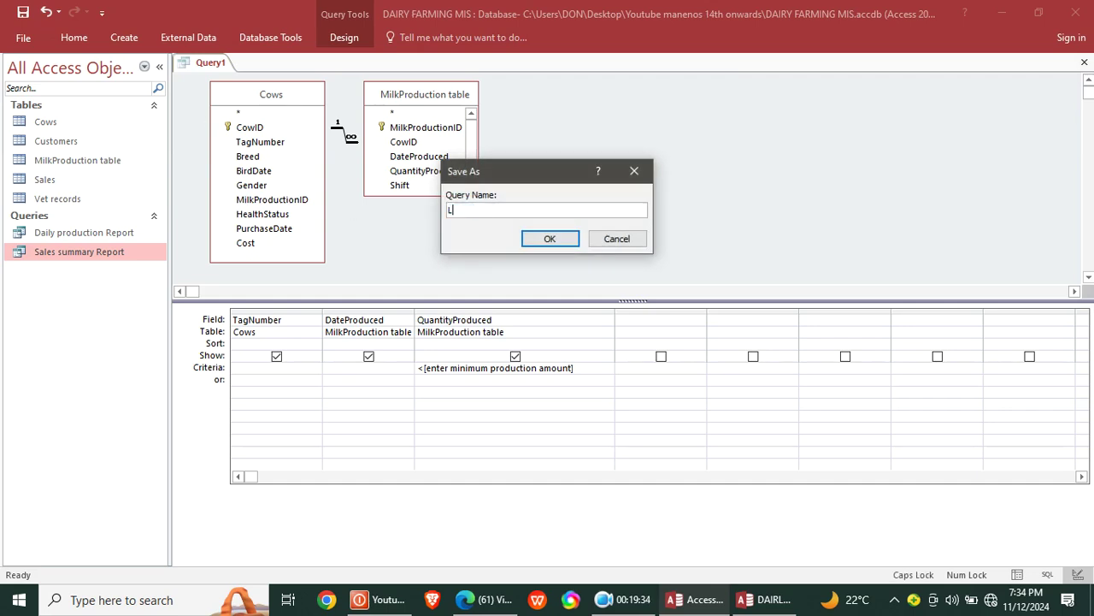
pyautogui.write('ow')
pyautogui.press('capslock')
pyautogui.write('MILK')
pyautogui.press('capslock')
pyautogui.write('produci')
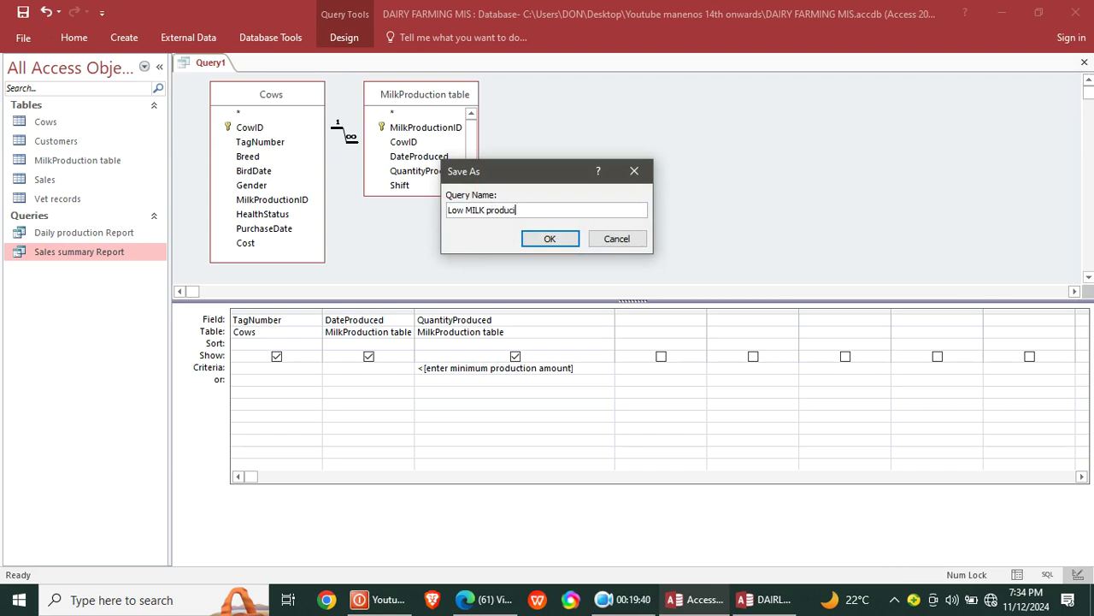
pyautogui.write('ng cows')
pyautogui.press('Return')
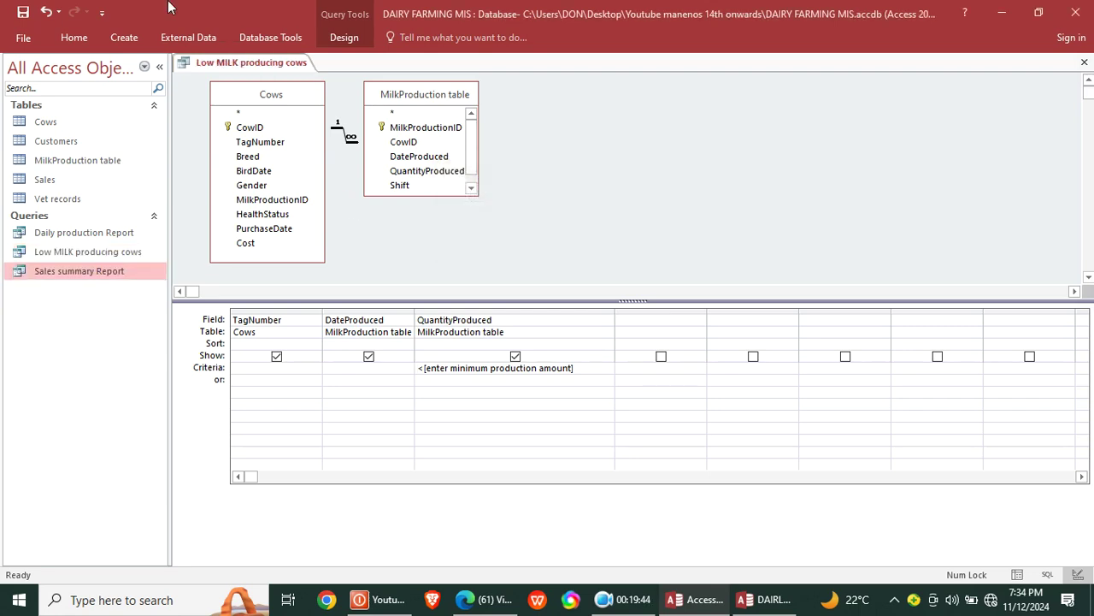
# Step: Run the Low MILK producing cows query with a minimum production amount of 10, check its records and close it
pyautogui.doubleClick(76, 251)
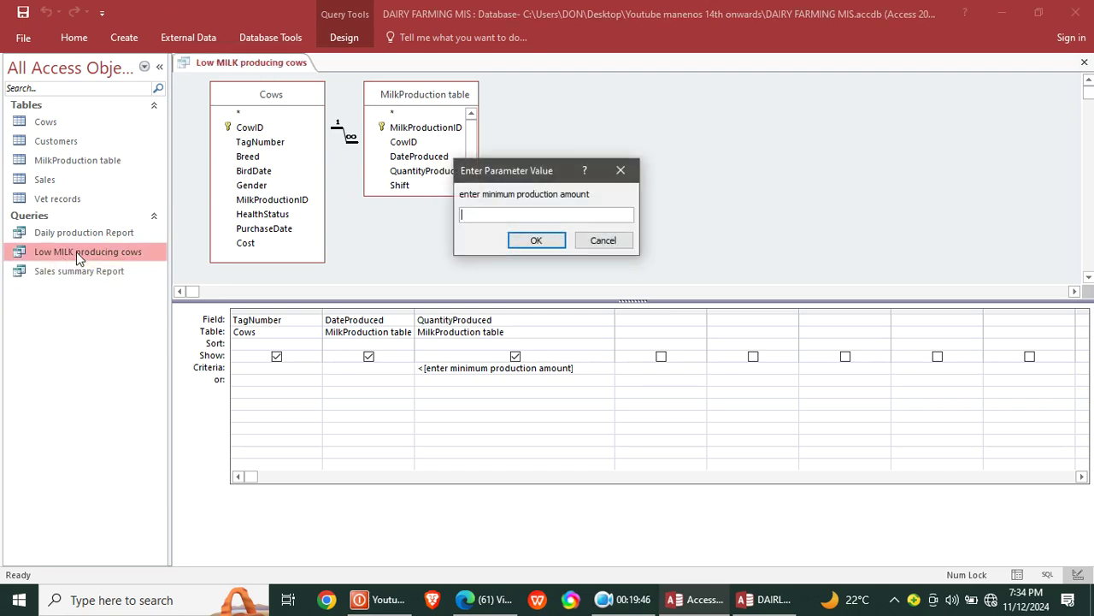
pyautogui.write('10')
pyautogui.press('Return')
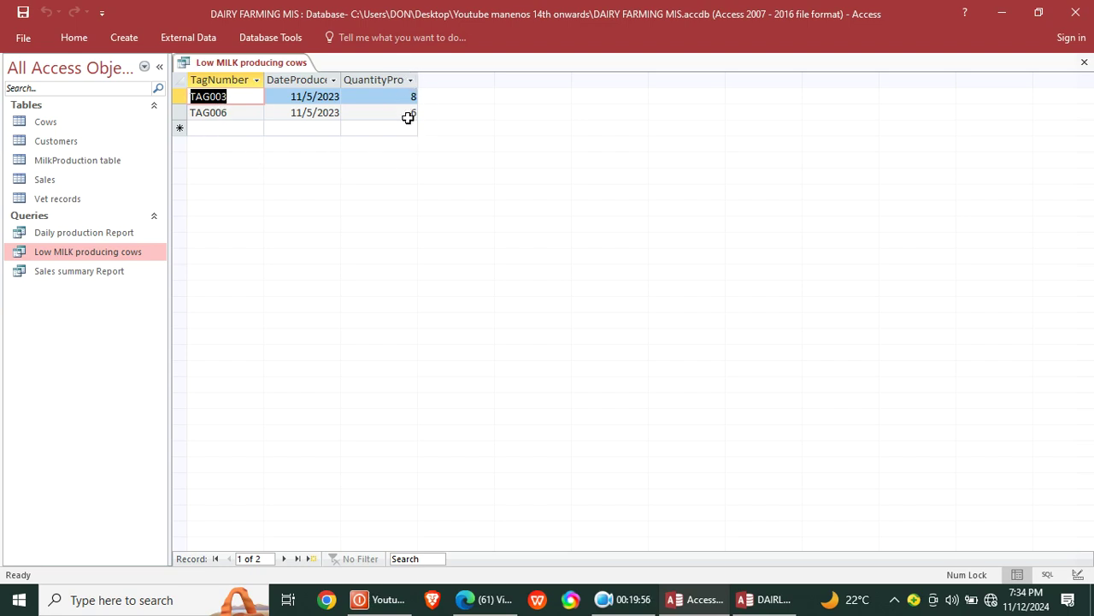
pyautogui.click(1083, 66)
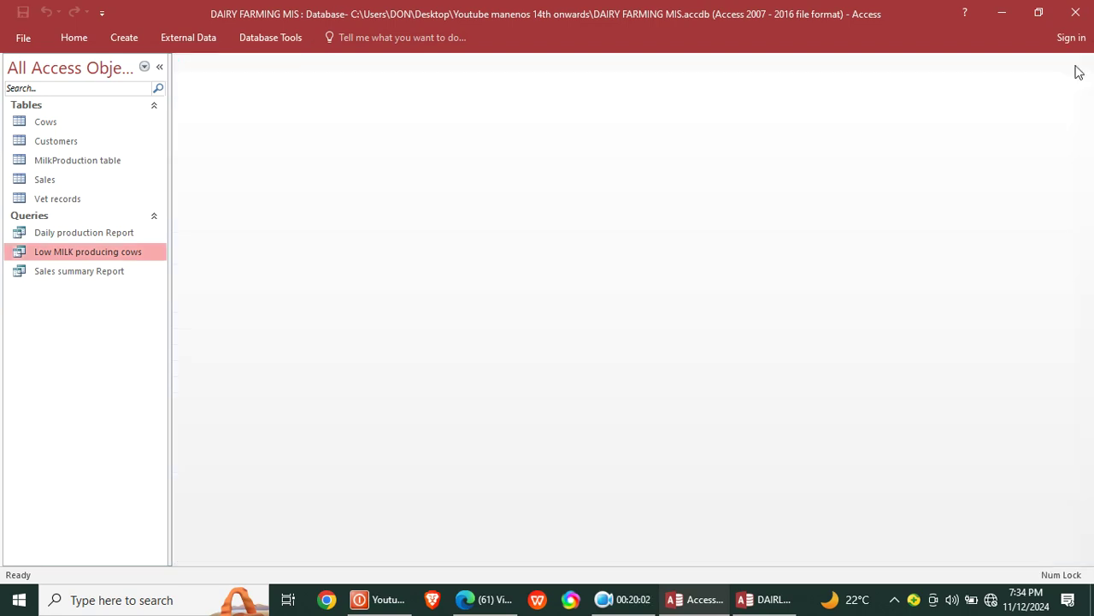
# Step: Create another query in Design view with the Customers, Sales, MilkProduction table, Vet records and Cows tables
pyautogui.click(124, 40)
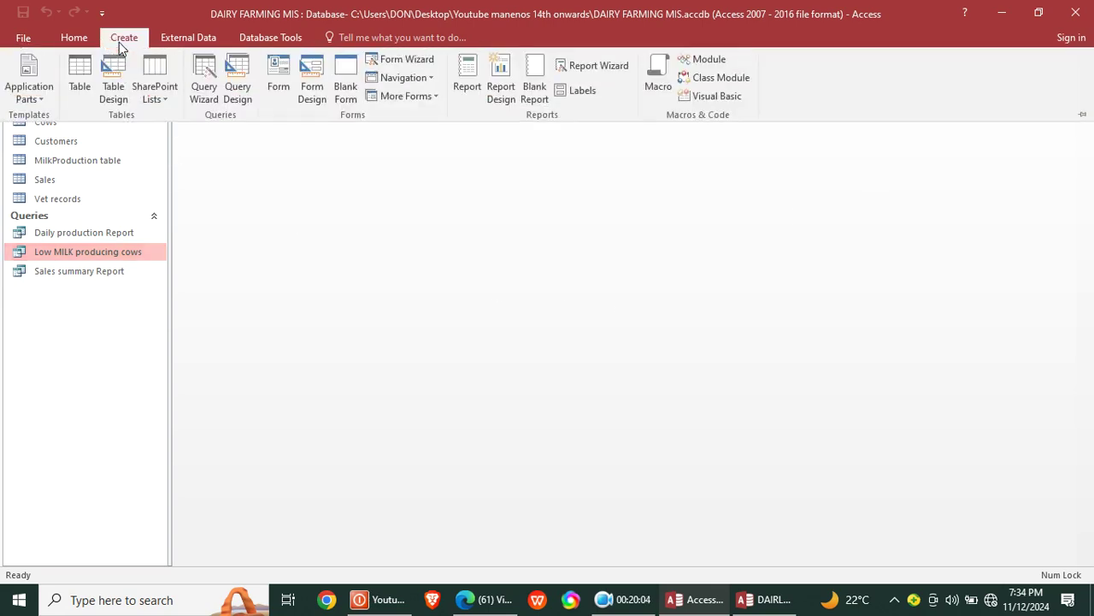
pyautogui.click(242, 96)
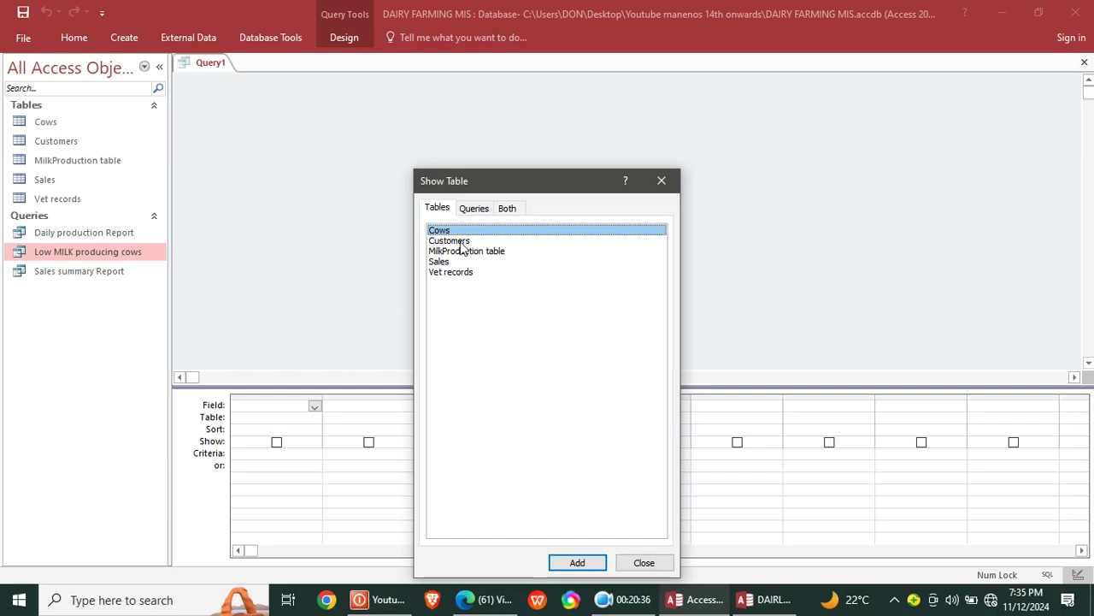
pyautogui.doubleClick(462, 242)
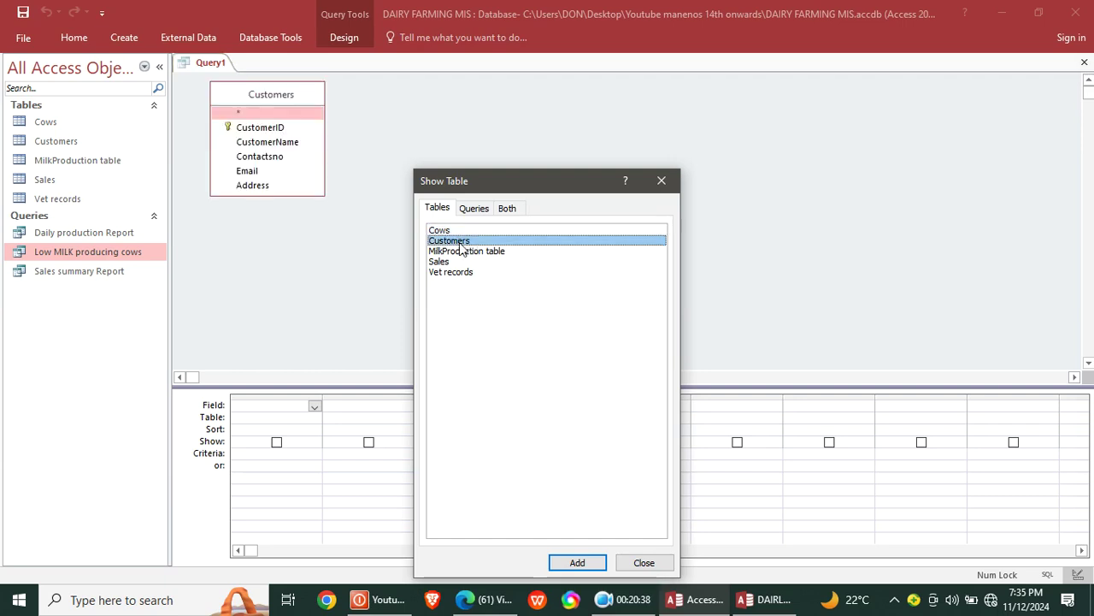
pyautogui.doubleClick(453, 261)
pyautogui.doubleClick(492, 251)
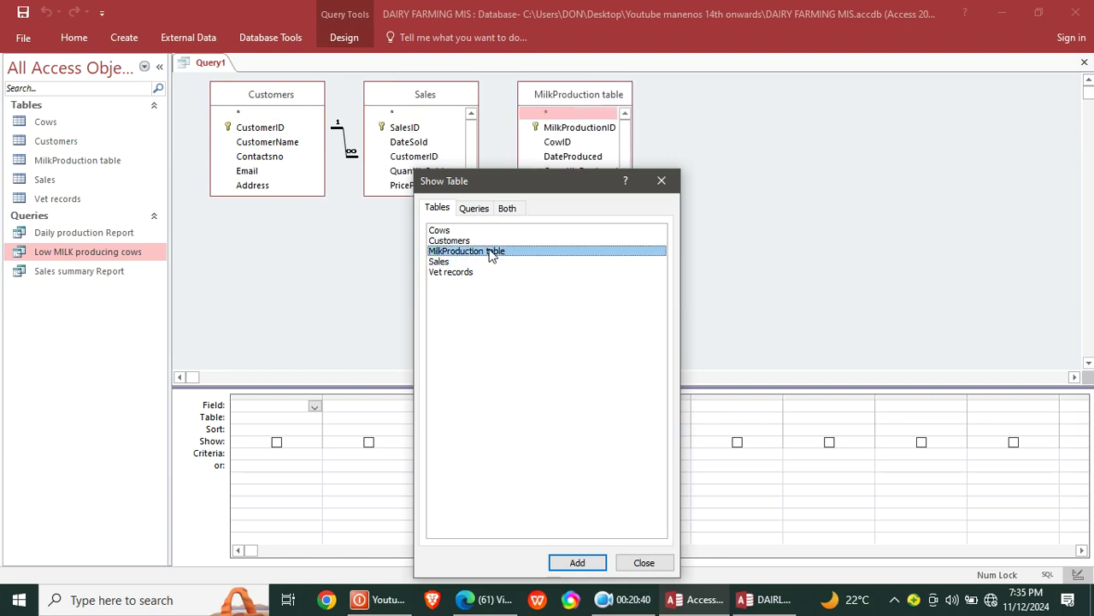
pyautogui.doubleClick(471, 271)
pyautogui.doubleClick(464, 231)
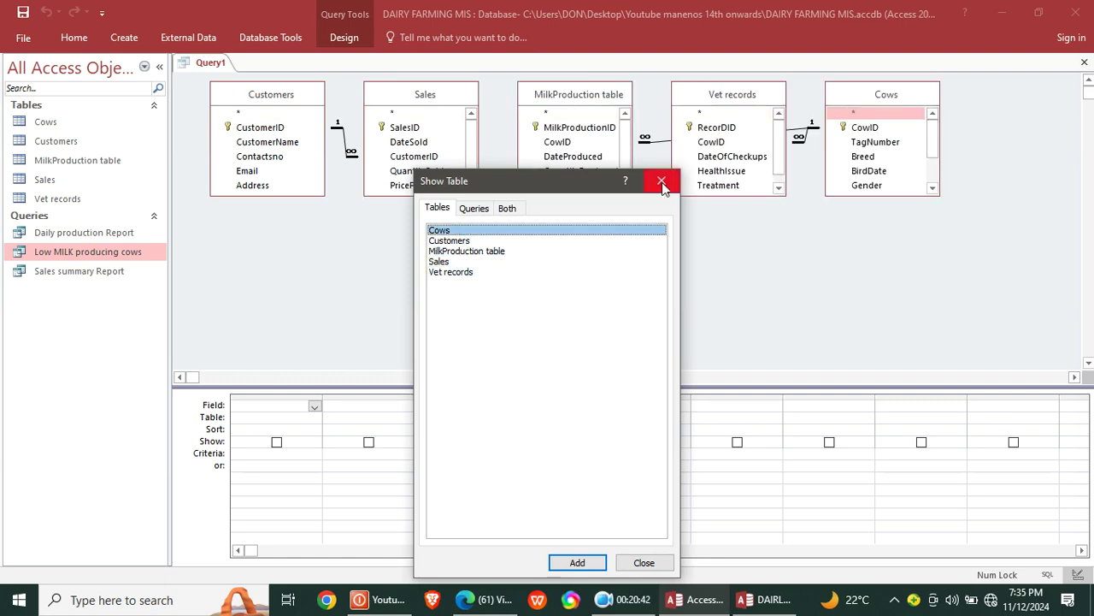
pyautogui.click(662, 183)
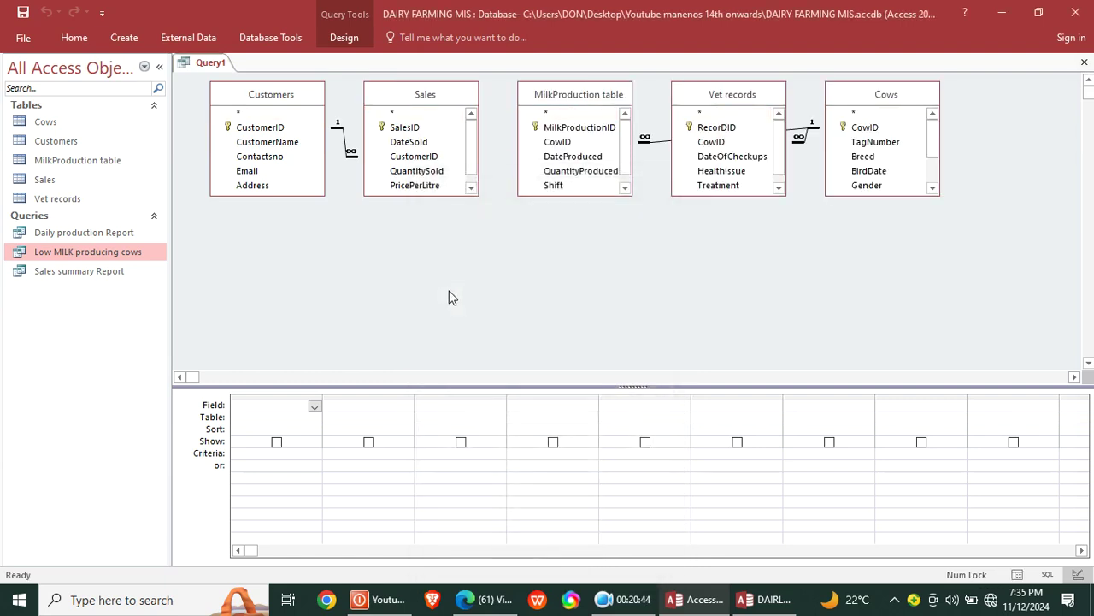
# Step: Add CustomerName from Customers and DateSold and QuantitySold from Sales to the query grid, dismissing the interrupting web page window
pyautogui.doubleClick(275, 142)
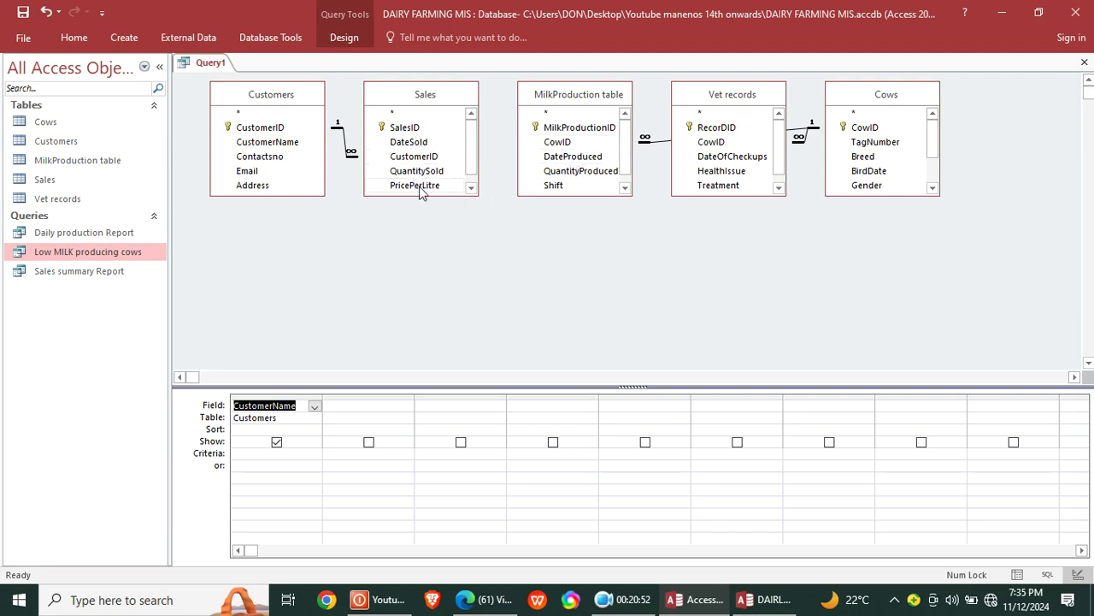
pyautogui.moveTo(419, 196); pyautogui.dragTo(416, 301)
pyautogui.doubleClick(412, 143)
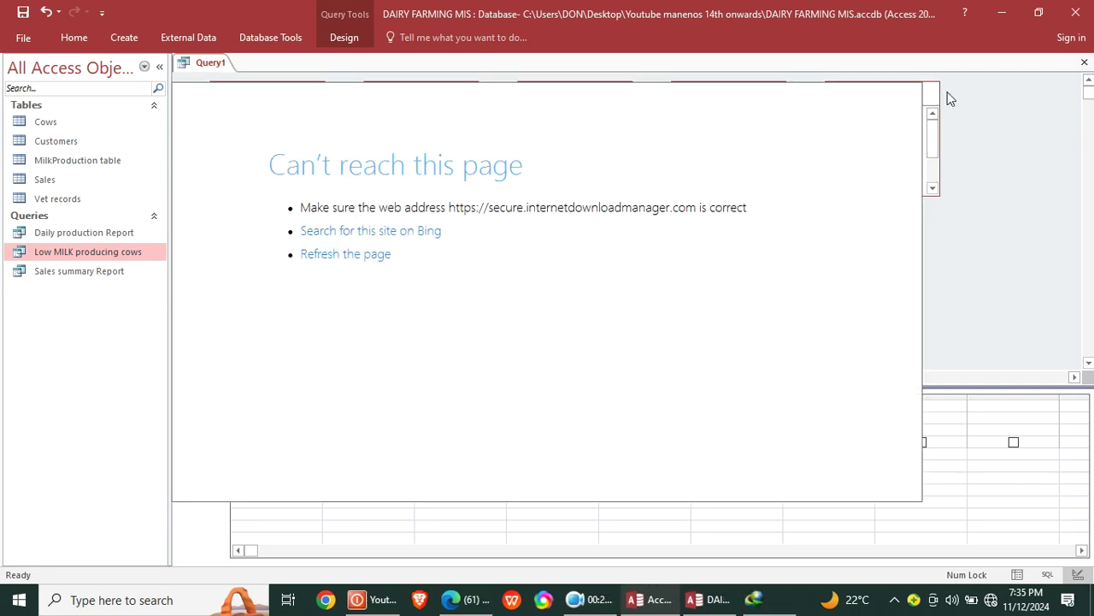
pyautogui.rightClick(753, 599)
pyautogui.click(751, 566)
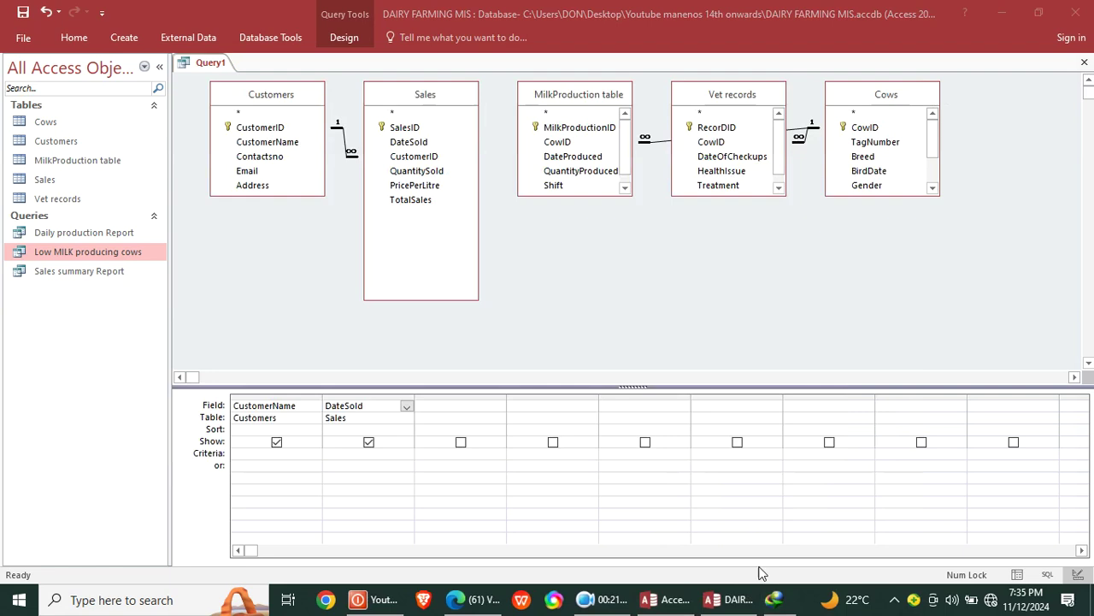
pyautogui.doubleClick(425, 171)
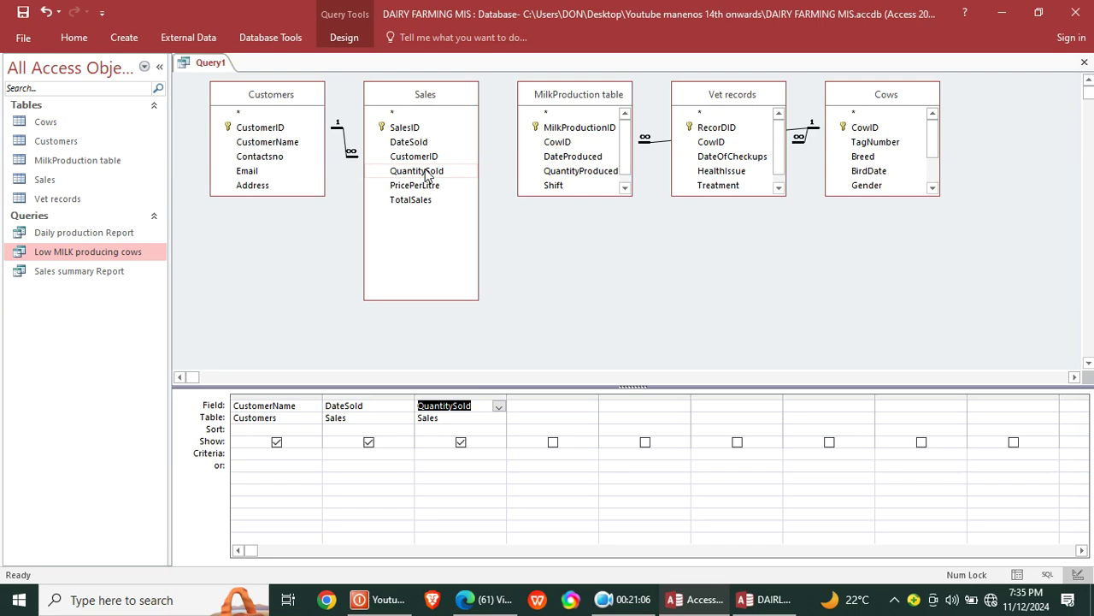
# Step: Set the QuantitySold criterion to the parameter prompt >[ENTER QUANITY]
pyautogui.click(427, 454)
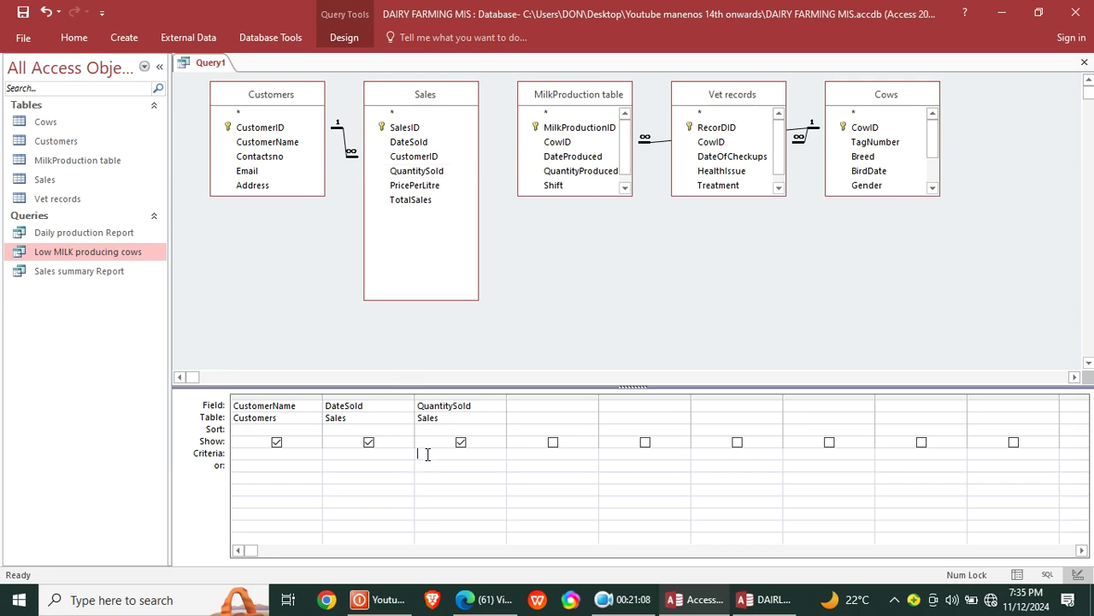
pyautogui.write('>')
pyautogui.write('Enyrt')
pyautogui.press('BackSpace')
pyautogui.press('BackSpace')
pyautogui.press('BackSpace')
pyautogui.press('BackSpace')
pyautogui.write('yrt')
pyautogui.press('BackSpace')
pyautogui.press('BackSpace')
pyautogui.press('BackSpace')
pyautogui.press('BackSpace')
pyautogui.press('capslock')
pyautogui.write('ENTER QUANITI')
pyautogui.press('BackSpace')
pyautogui.write('Y]')
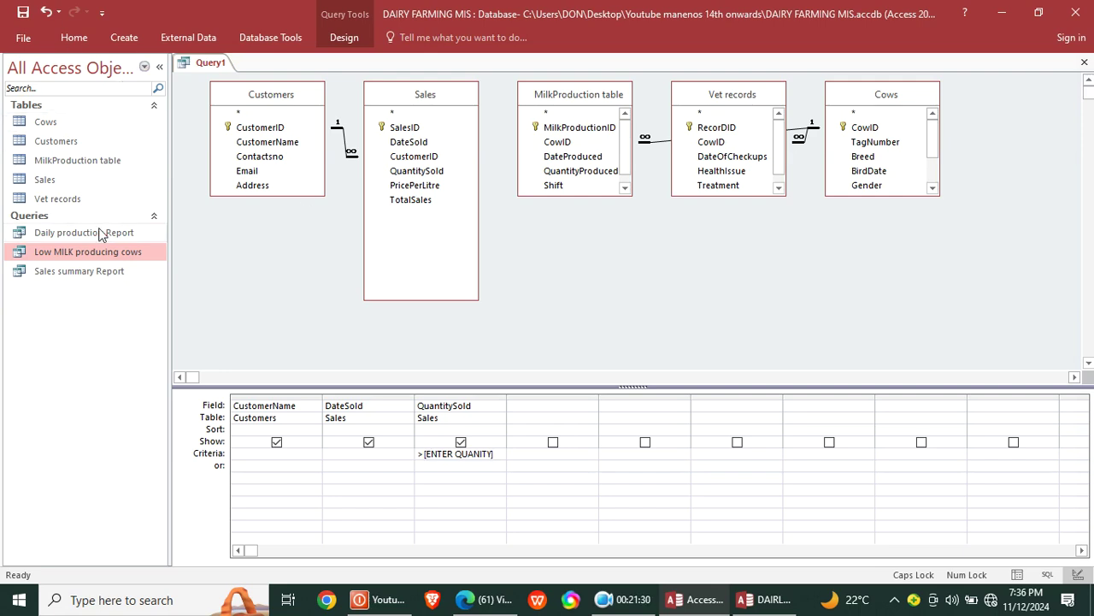
# Step: Save the query as Customers who bought more than x litres
pyautogui.rightClick(193, 65)
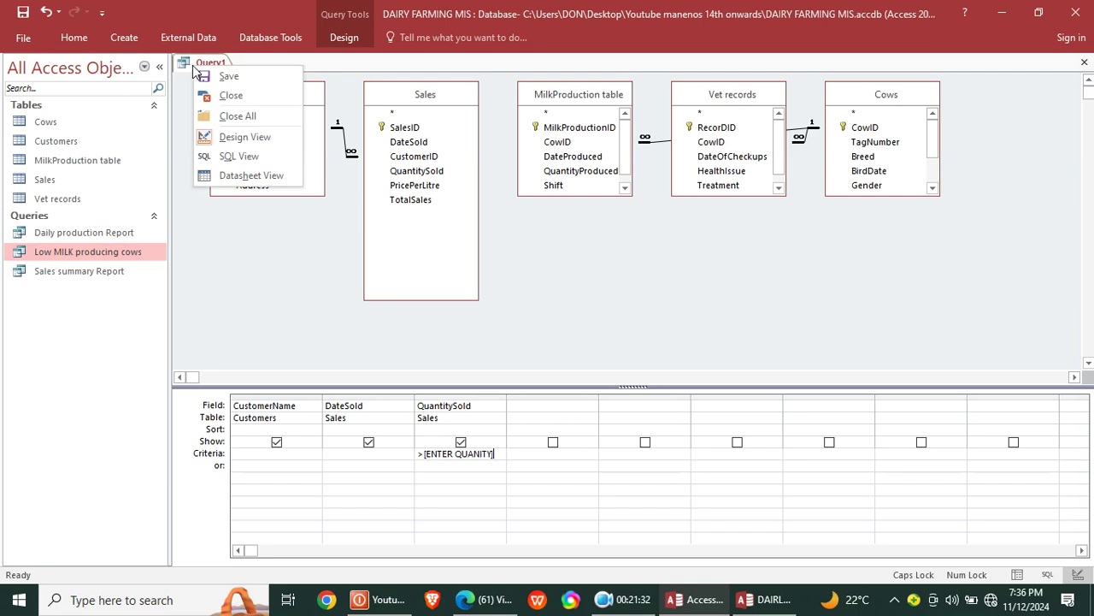
pyautogui.click(239, 77)
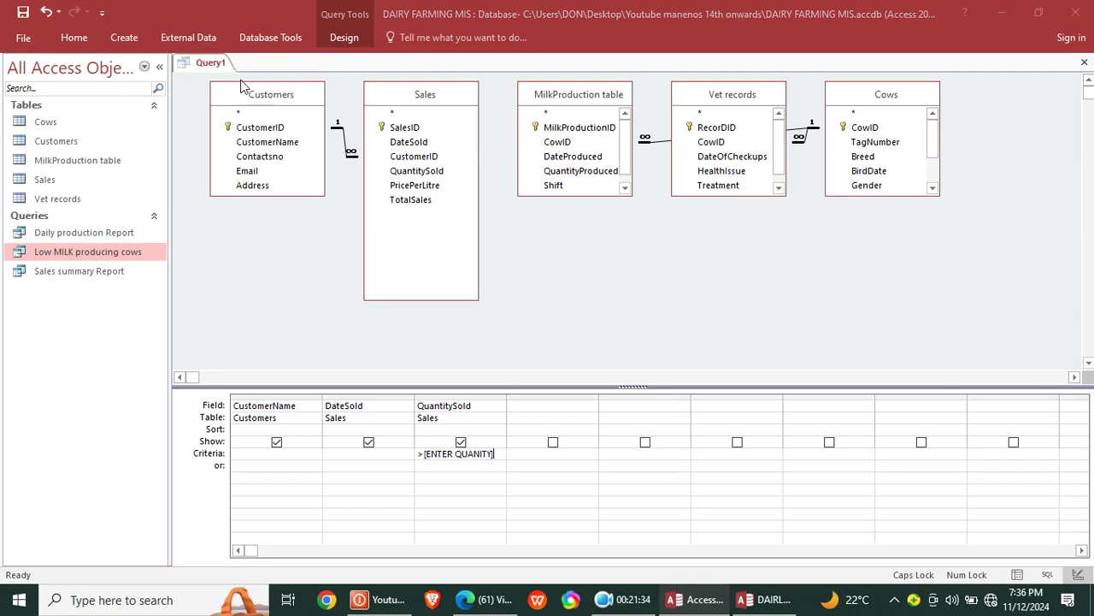
pyautogui.write('CAUSTOM')
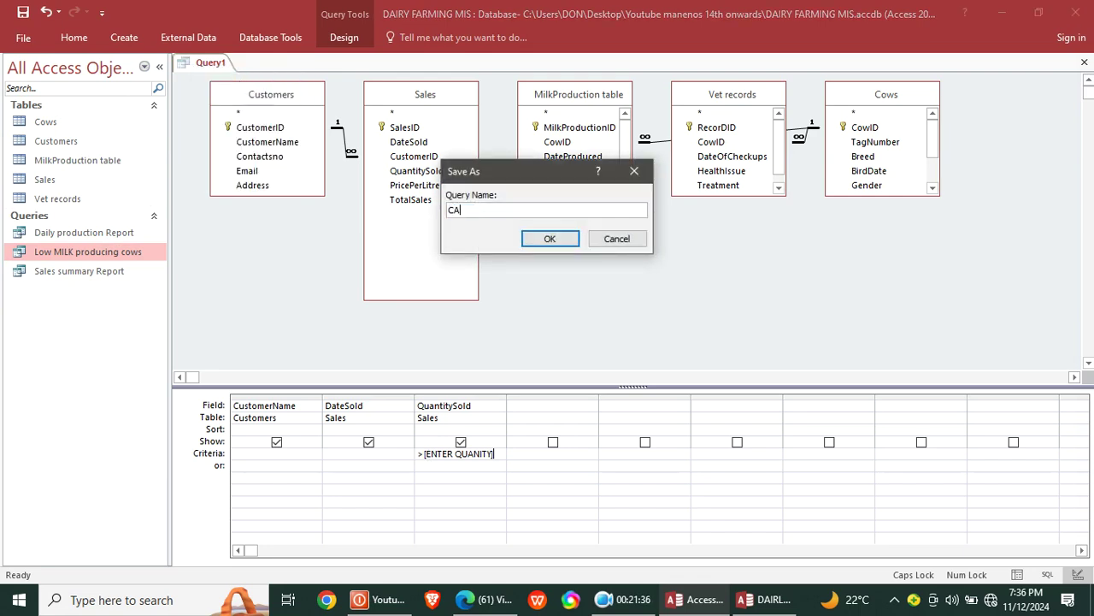
pyautogui.press('BackSpace')
pyautogui.press('BackSpace')
pyautogui.press('BackSpace')
pyautogui.press('BackSpace')
pyautogui.press('BackSpace')
pyautogui.press('BackSpace')
pyautogui.press('BackSpace')
pyautogui.press('capslock')
pyautogui.write('Customers who boug')
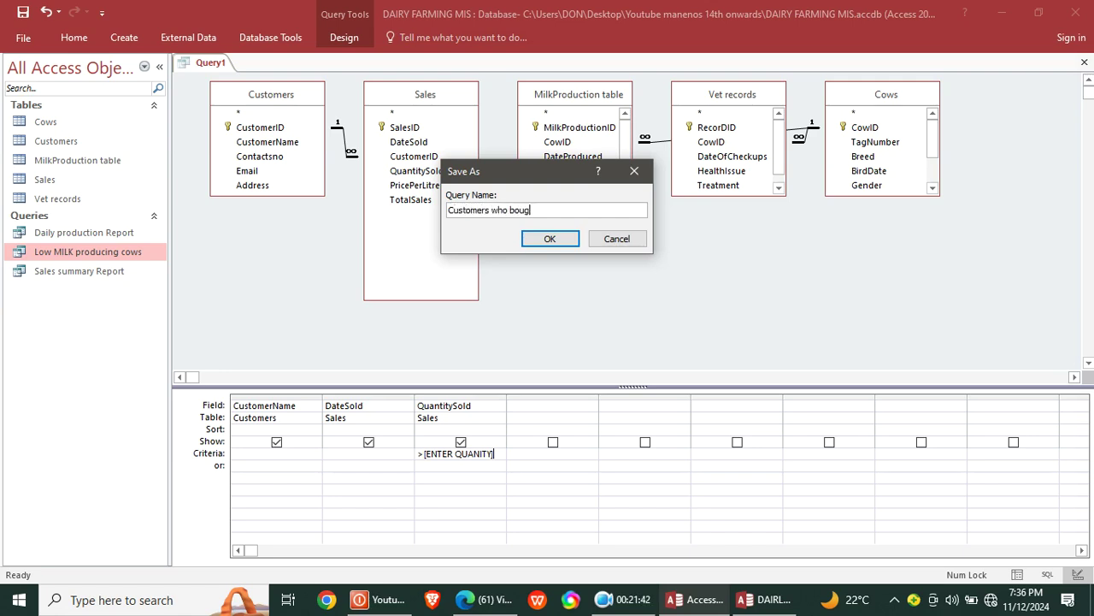
pyautogui.write('ht more than x litres')
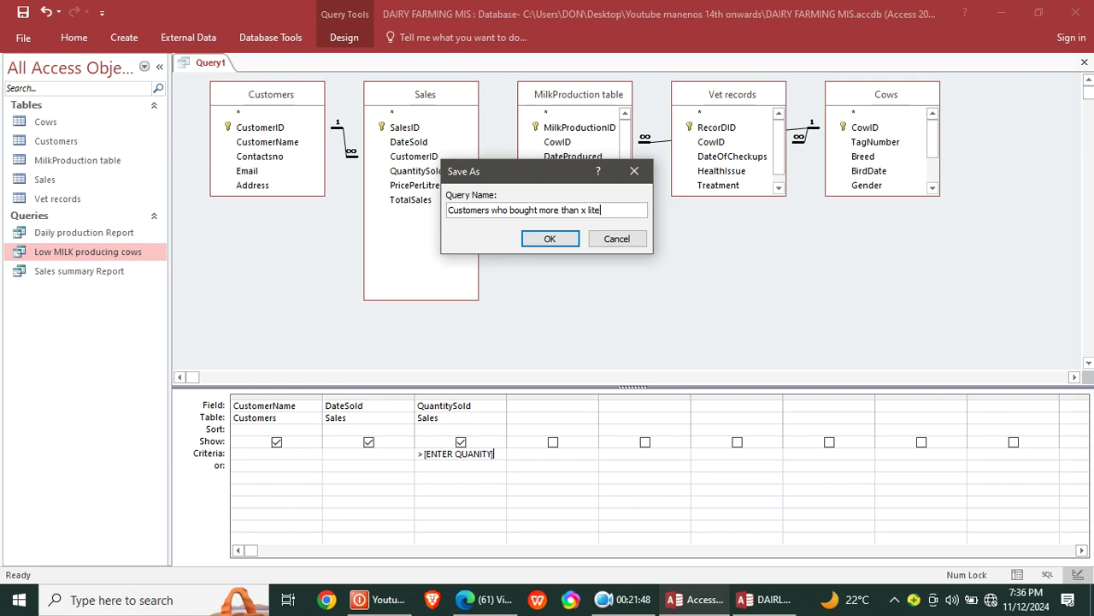
pyautogui.click(530, 242)
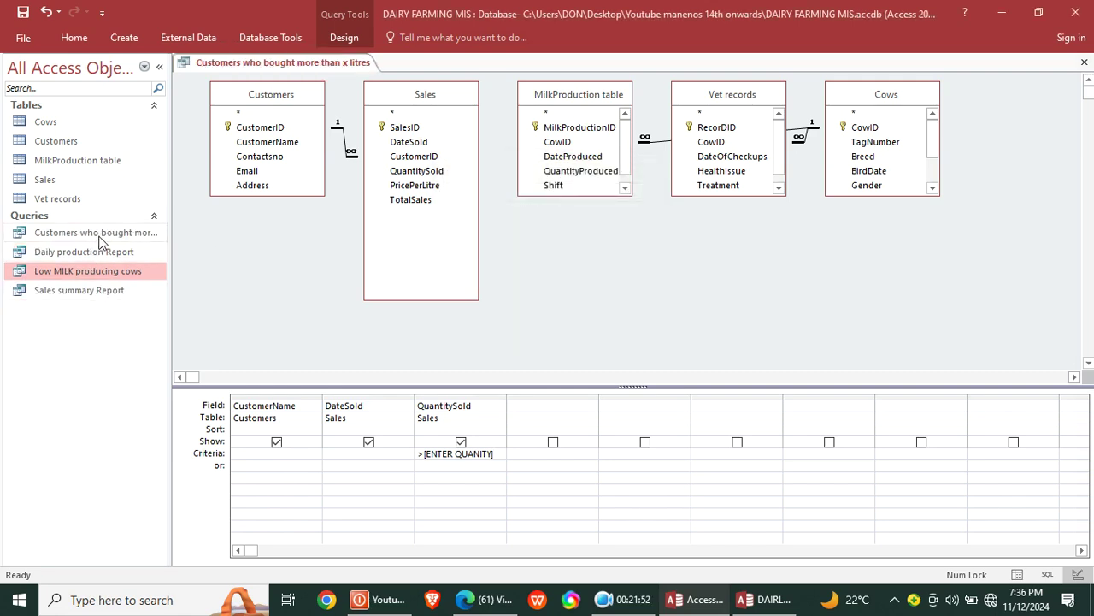
# Step: Run the Customers who bought more than x litres query with a quantity of 50
pyautogui.doubleClick(99, 238)
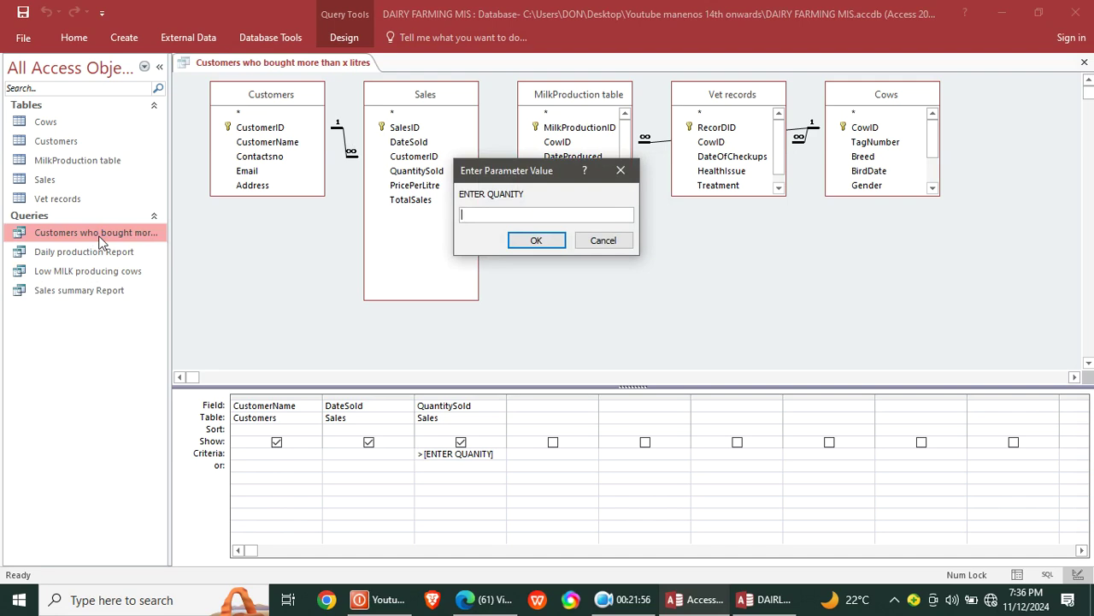
pyautogui.write('50')
pyautogui.press('Return')
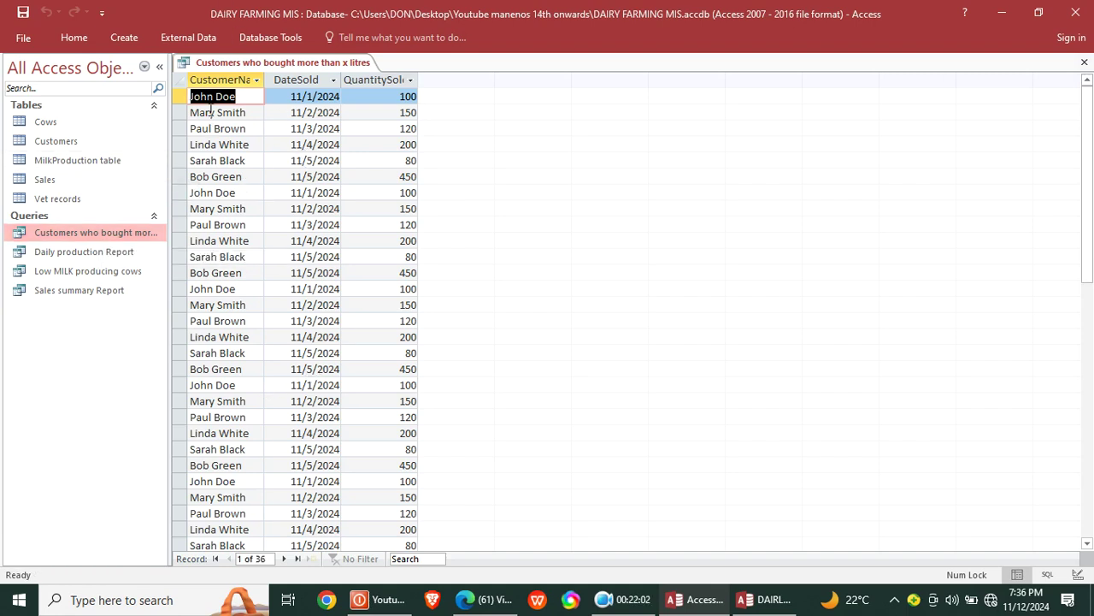
# Step: Add the distinct keyword after SELECT in the query's SQL, return to Design view and rerun the query
pyautogui.rightClick(205, 68)
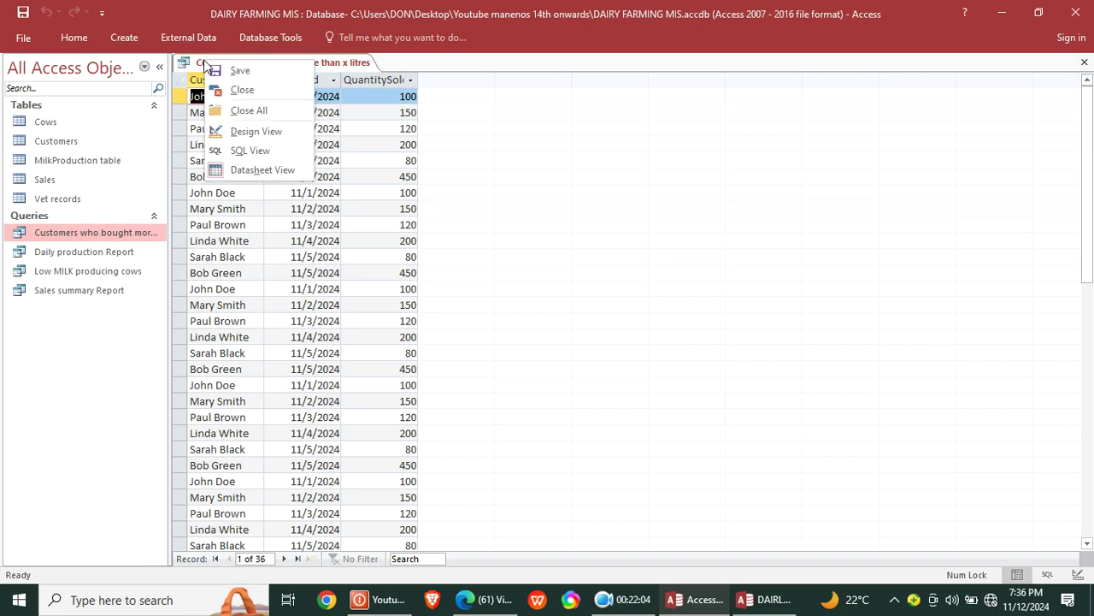
pyautogui.click(253, 150)
pyautogui.click(203, 79)
pyautogui.write('di')
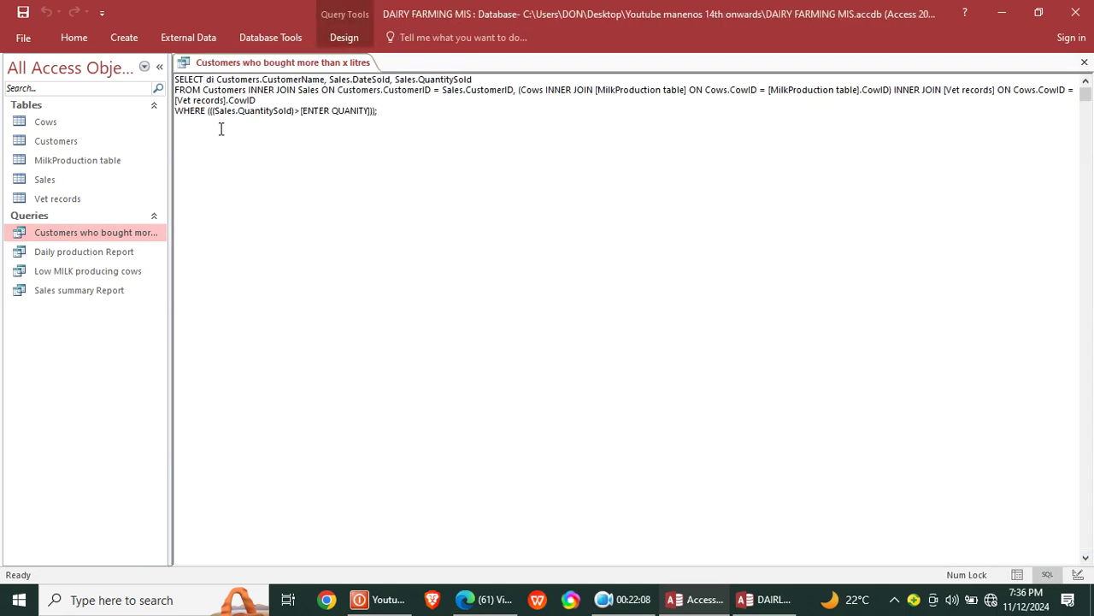
pyautogui.write('stinct')
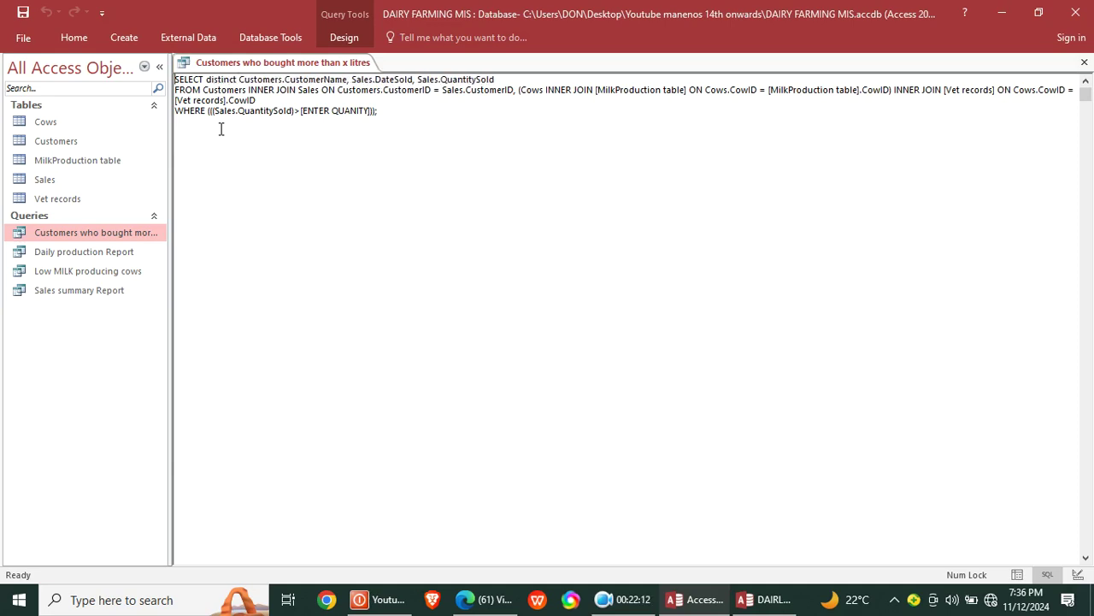
pyautogui.rightClick(233, 65)
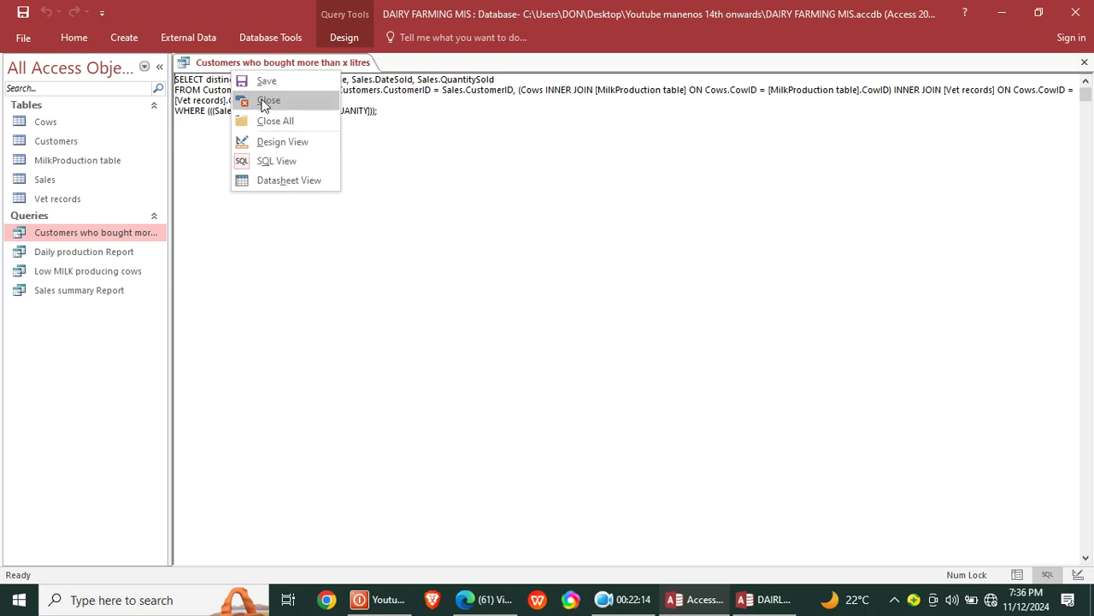
pyautogui.click(291, 142)
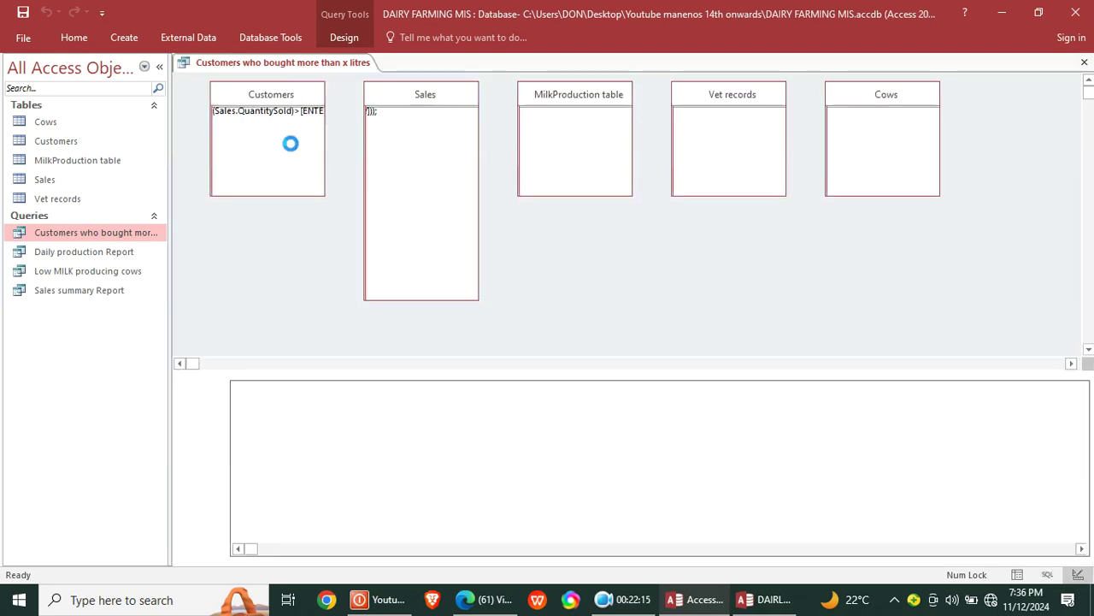
pyautogui.doubleClick(94, 232)
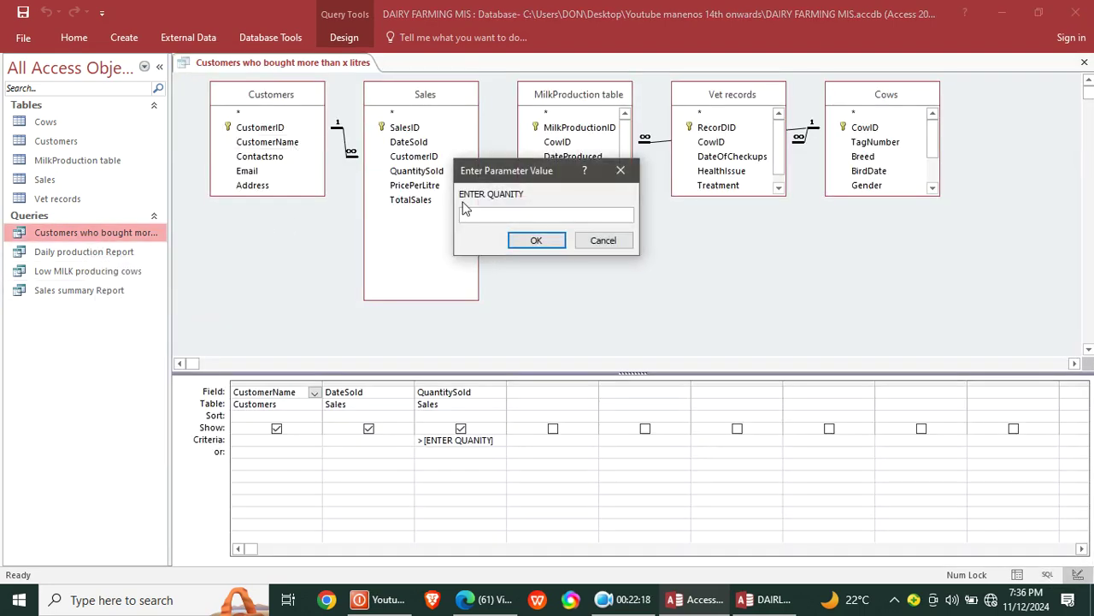
pyautogui.press('Return')
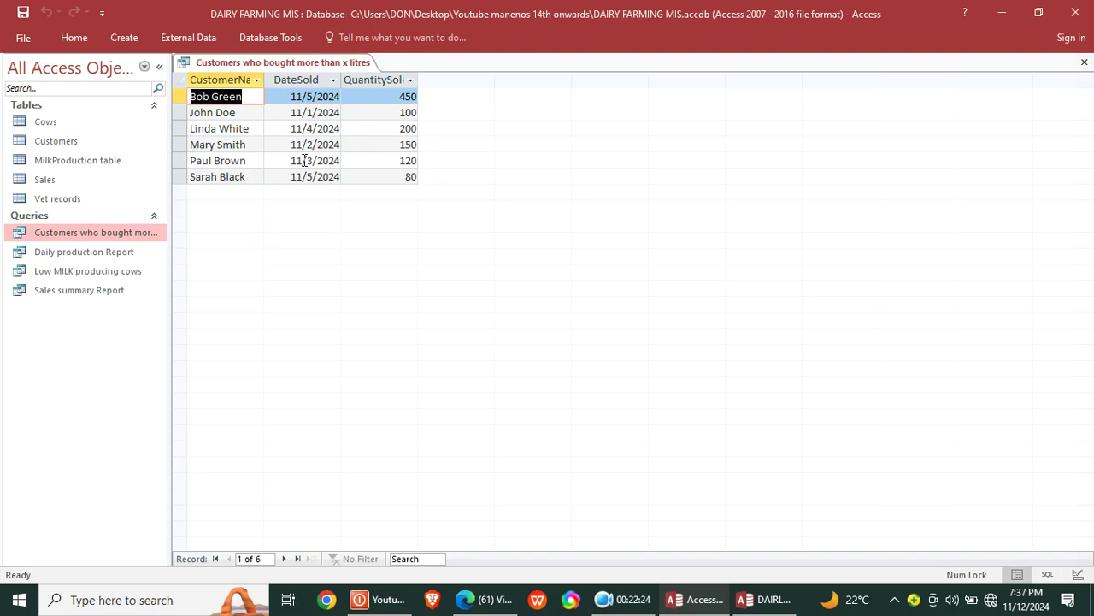
# Step: Add a totals row to the query results that sums QuantitySold, and close the query
pyautogui.click(75, 38)
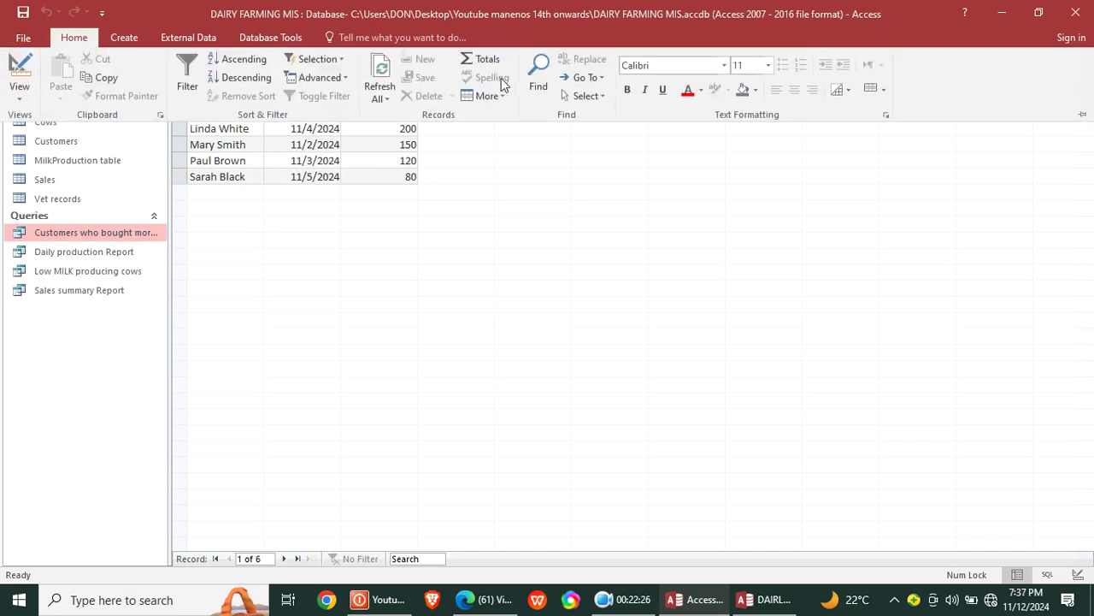
pyautogui.click(483, 59)
pyautogui.click(371, 192)
pyautogui.click(349, 194)
pyautogui.click(356, 222)
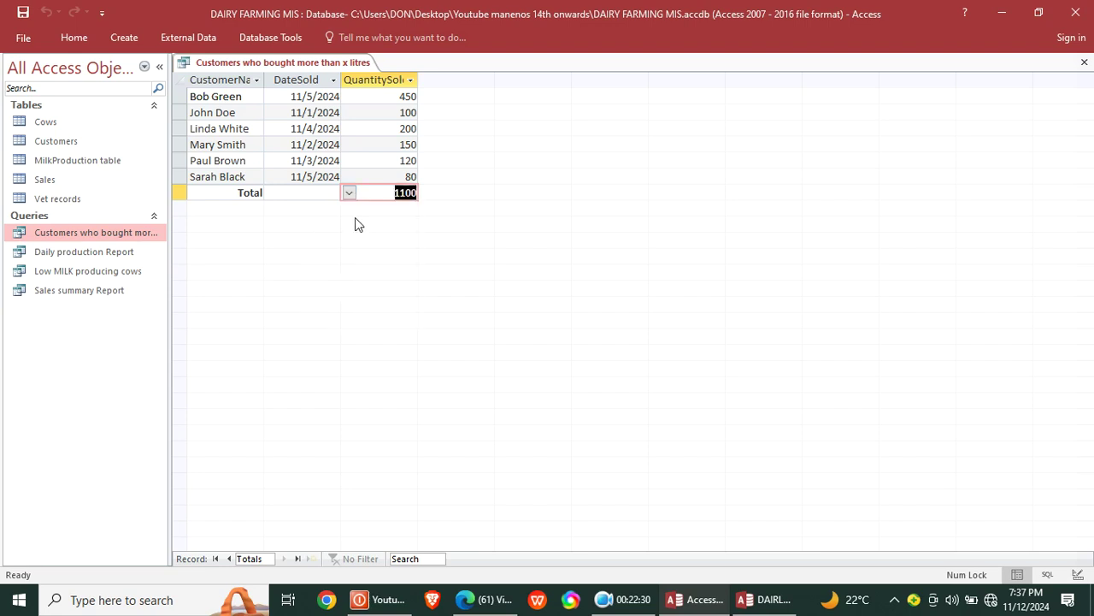
pyautogui.click(1084, 61)
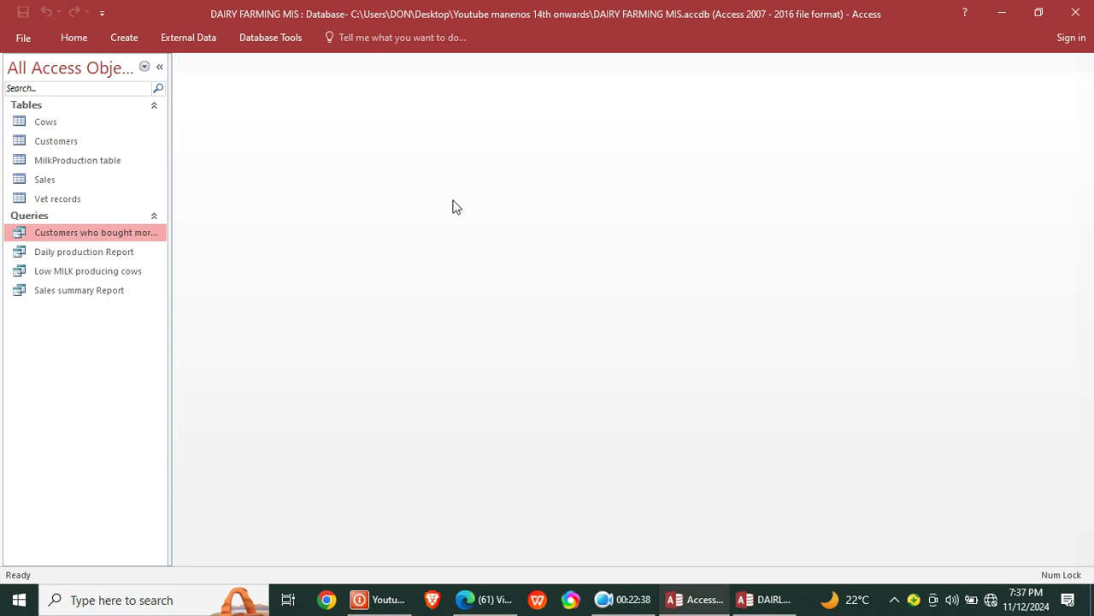
# Step: Create another query in Design view with the Cows and Vet records tables
pyautogui.click(120, 40)
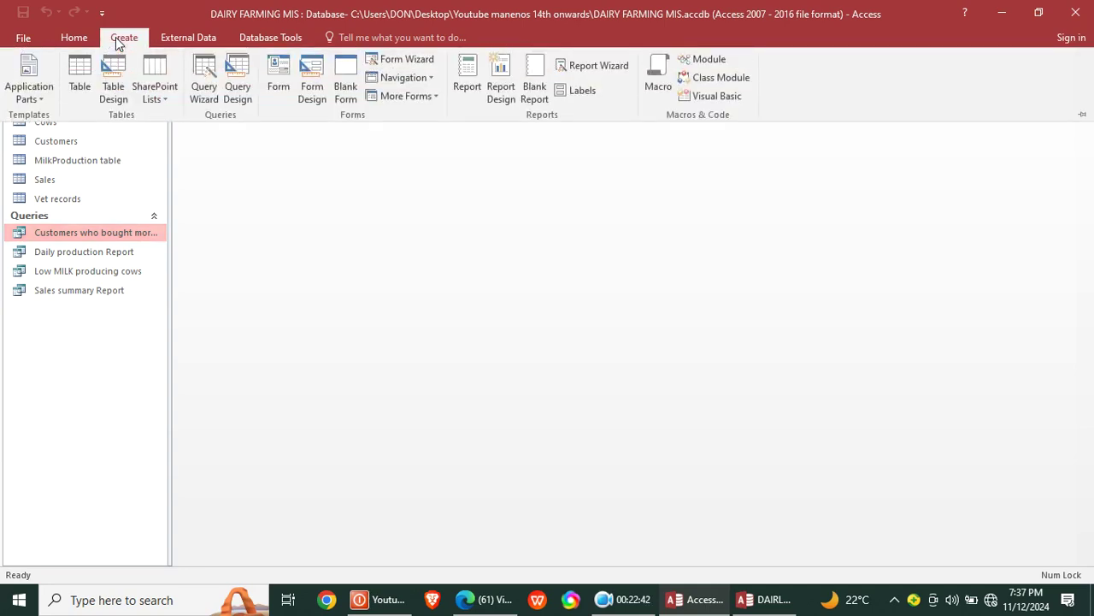
pyautogui.click(237, 93)
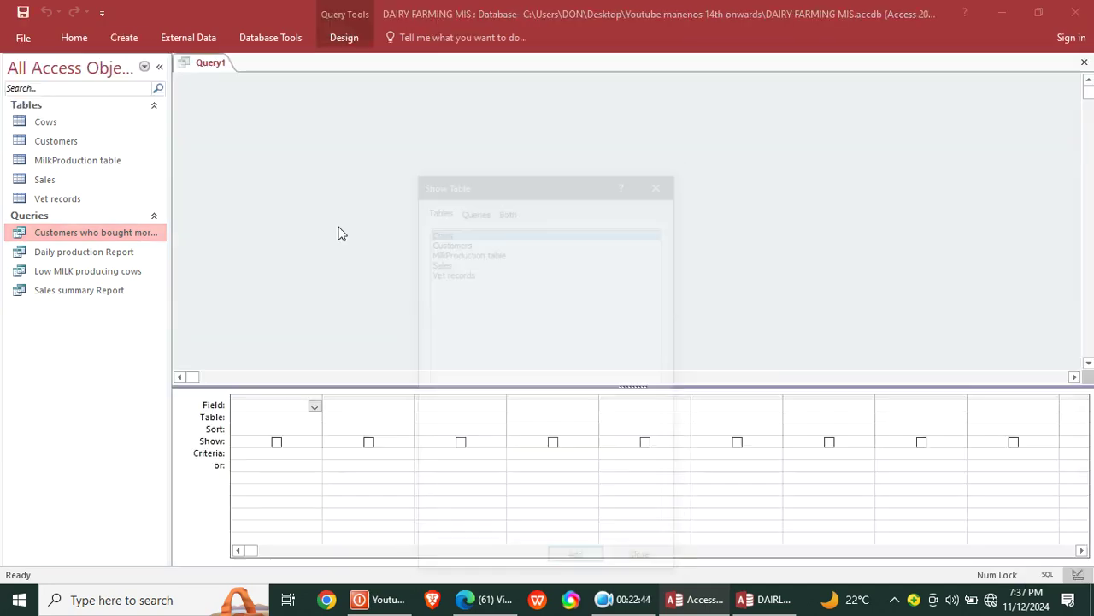
pyautogui.doubleClick(443, 232)
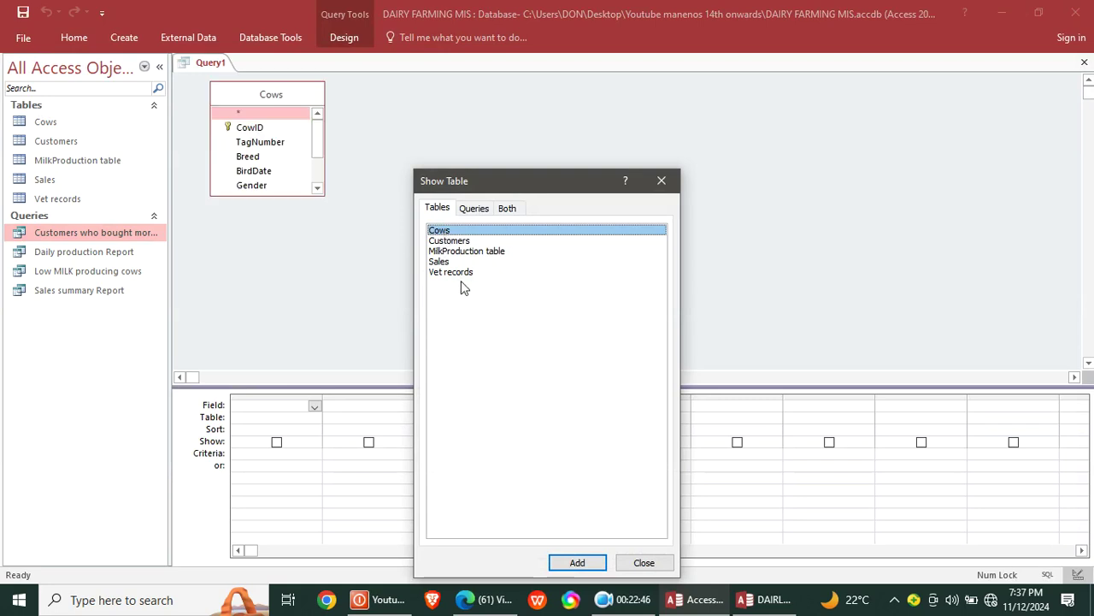
pyautogui.doubleClick(453, 272)
pyautogui.click(661, 180)
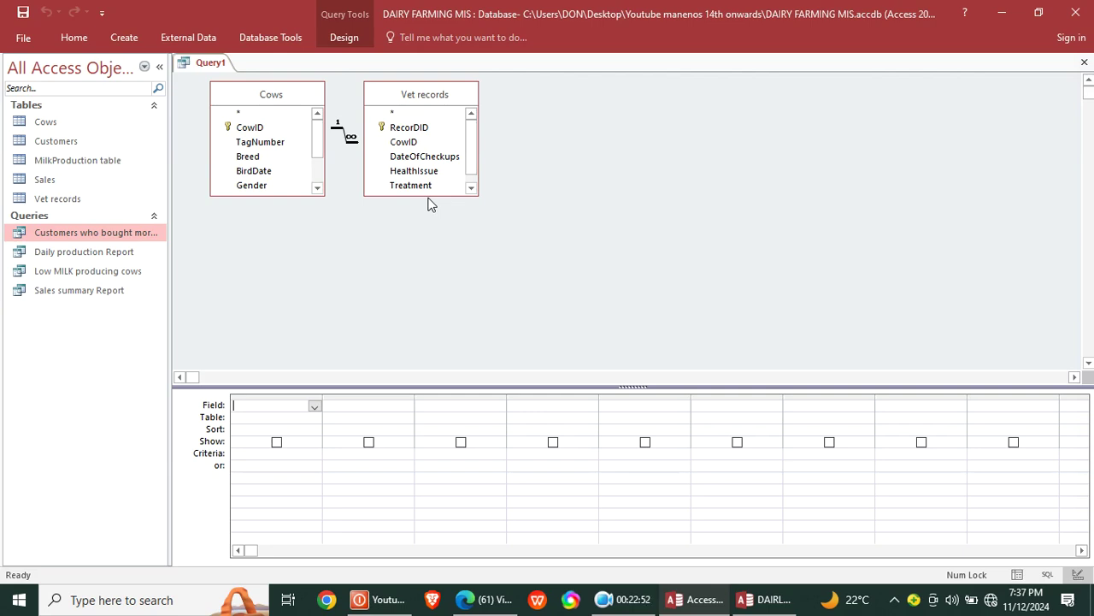
# Step: Add TagNumber, Breed and HealthStatus from Cows to the query grid, enlarging the table's field list
pyautogui.doubleClick(280, 144)
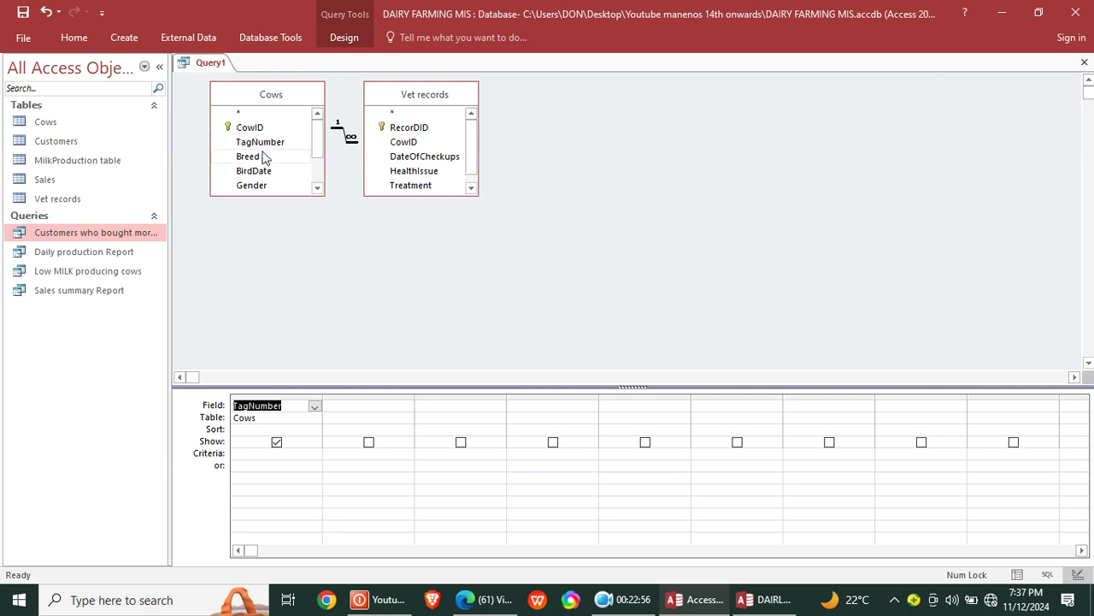
pyautogui.doubleClick(258, 158)
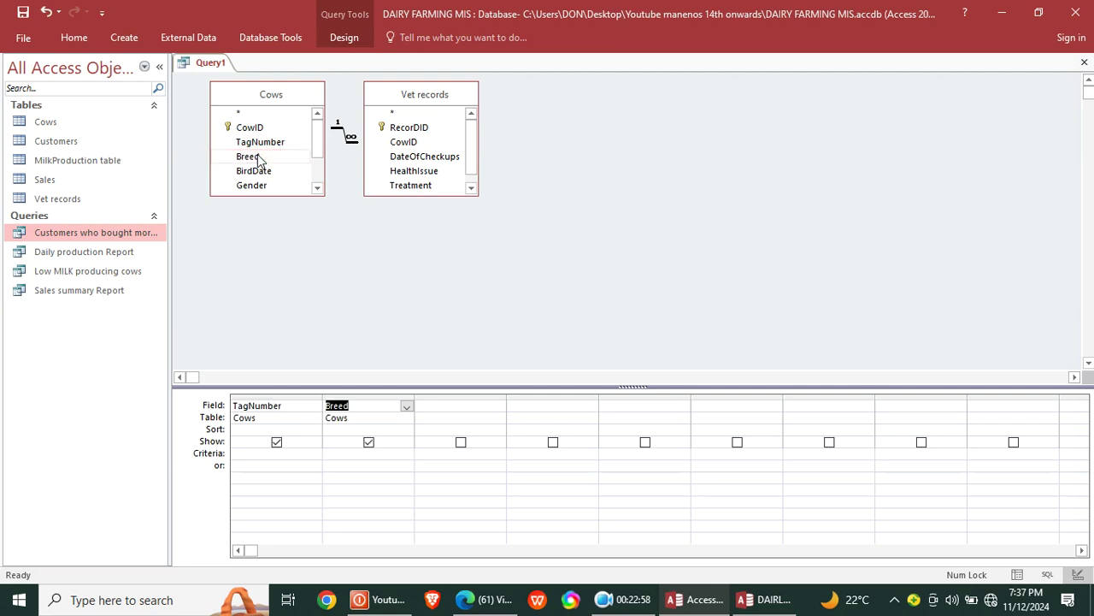
pyautogui.moveTo(291, 196); pyautogui.dragTo(290, 245)
pyautogui.doubleClick(282, 217)
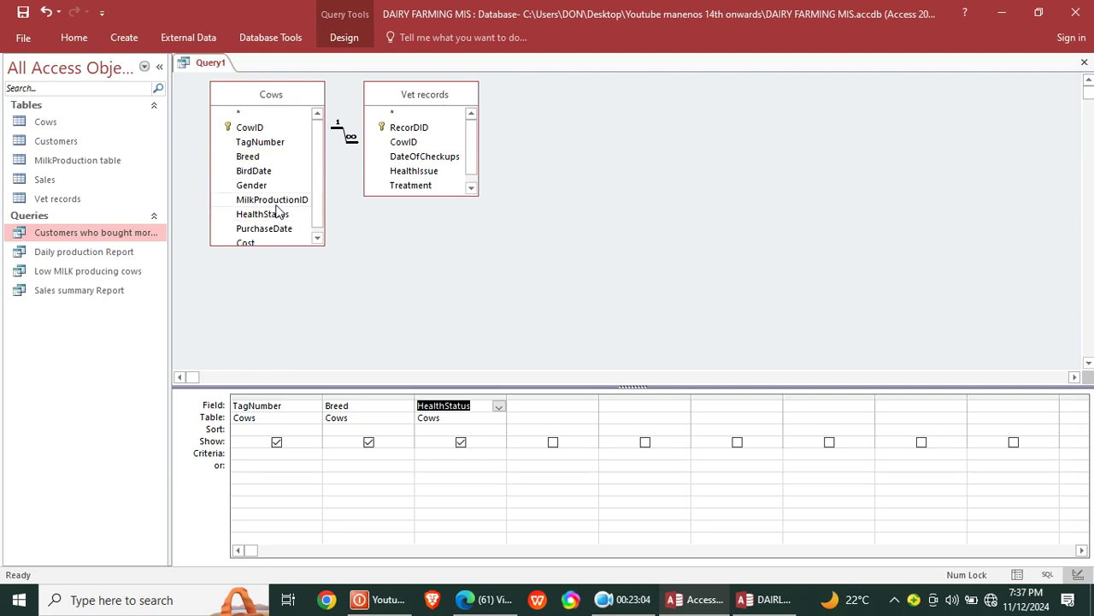
# Step: Add DateOfCheckups, HealthIssue, Treatment and VetName from Vet records to the query grid
pyautogui.doubleClick(428, 158)
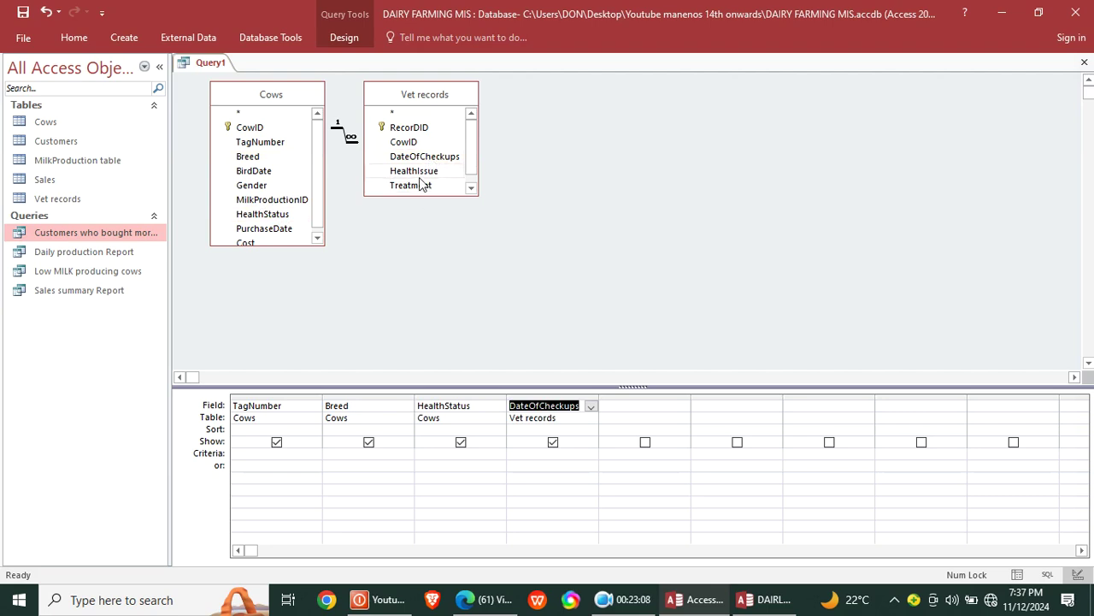
pyautogui.doubleClick(421, 172)
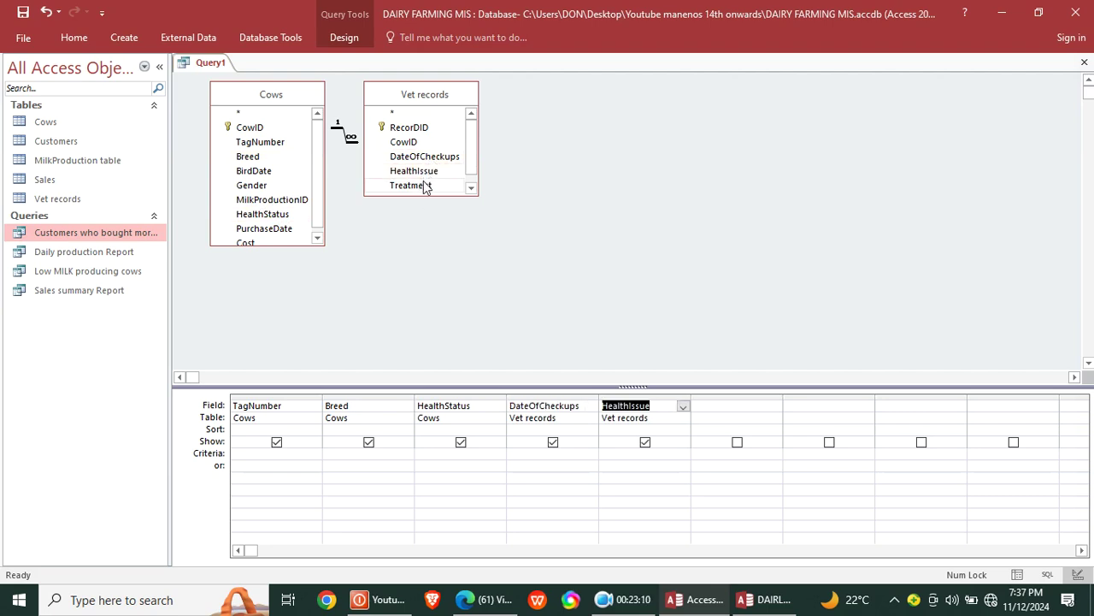
pyautogui.doubleClick(422, 184)
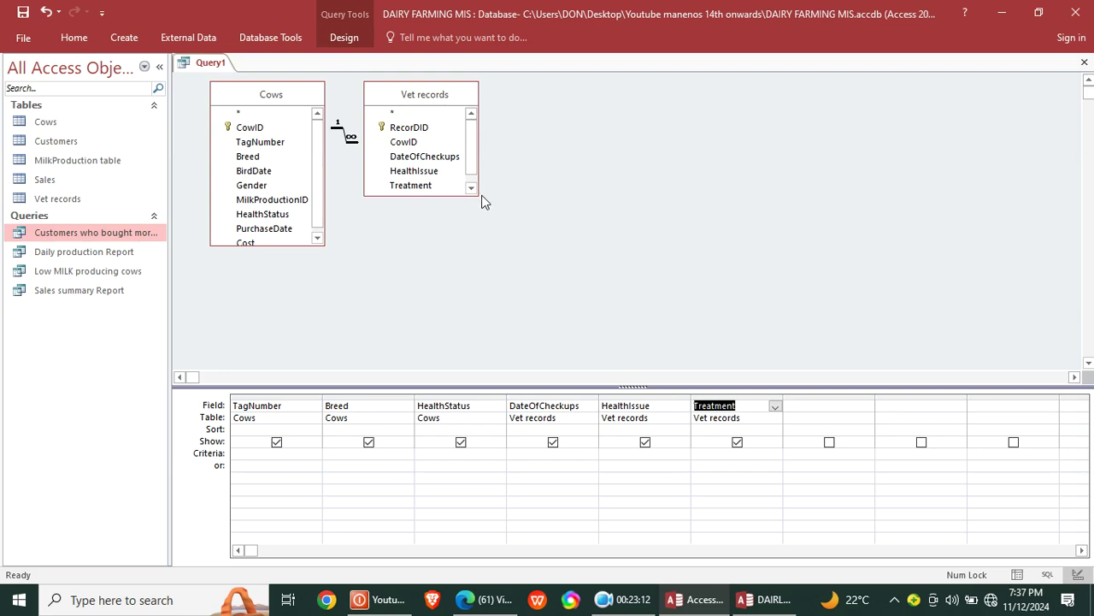
pyautogui.moveTo(479, 196); pyautogui.dragTo(477, 225)
pyautogui.doubleClick(408, 200)
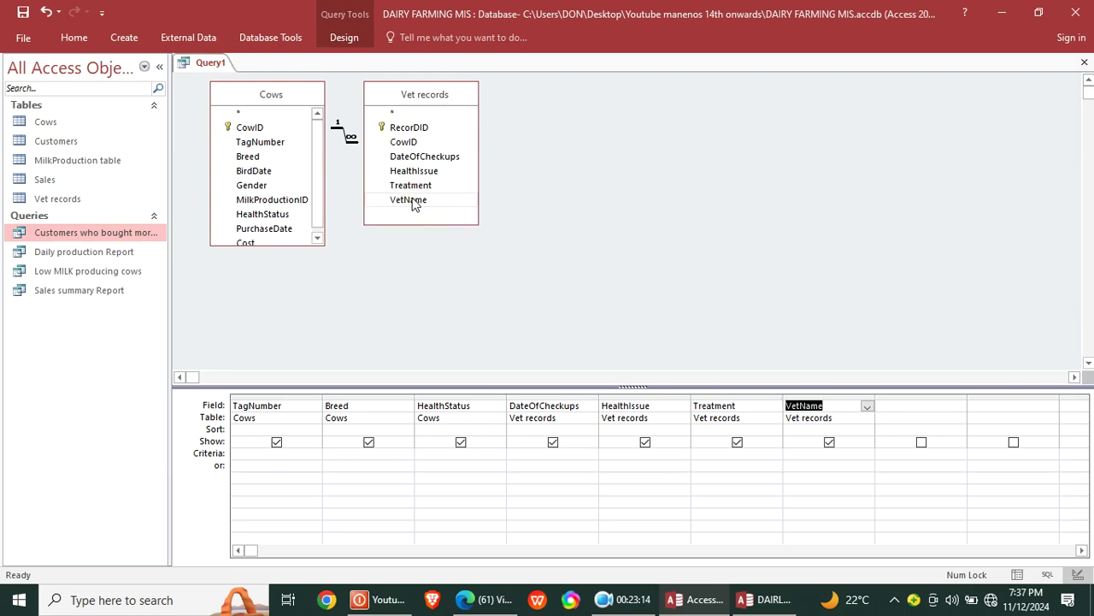
# Step: Save the query as Cow health records
pyautogui.rightClick(208, 72)
pyautogui.click(236, 84)
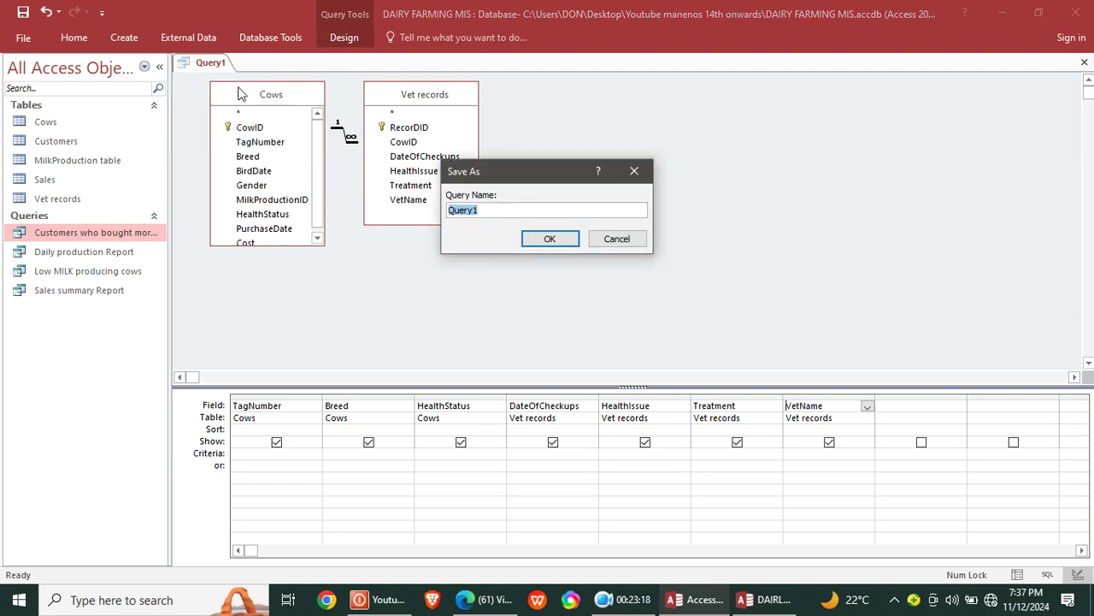
pyautogui.press('BackSpace')
pyautogui.write('Cow health red')
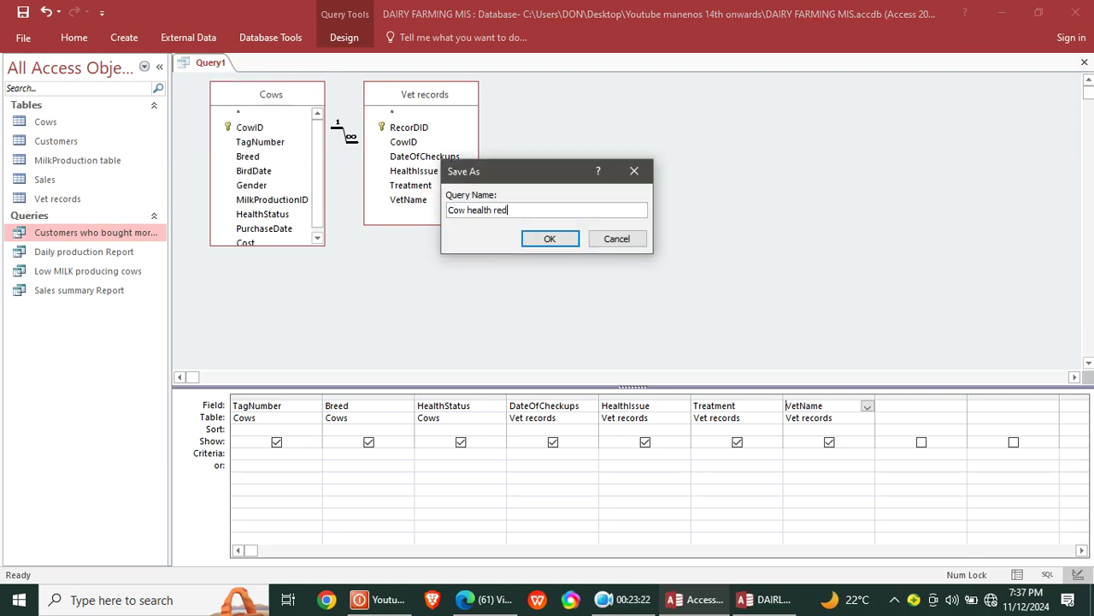
pyautogui.write('o')
pyautogui.write('ords')
pyautogui.press('Return')
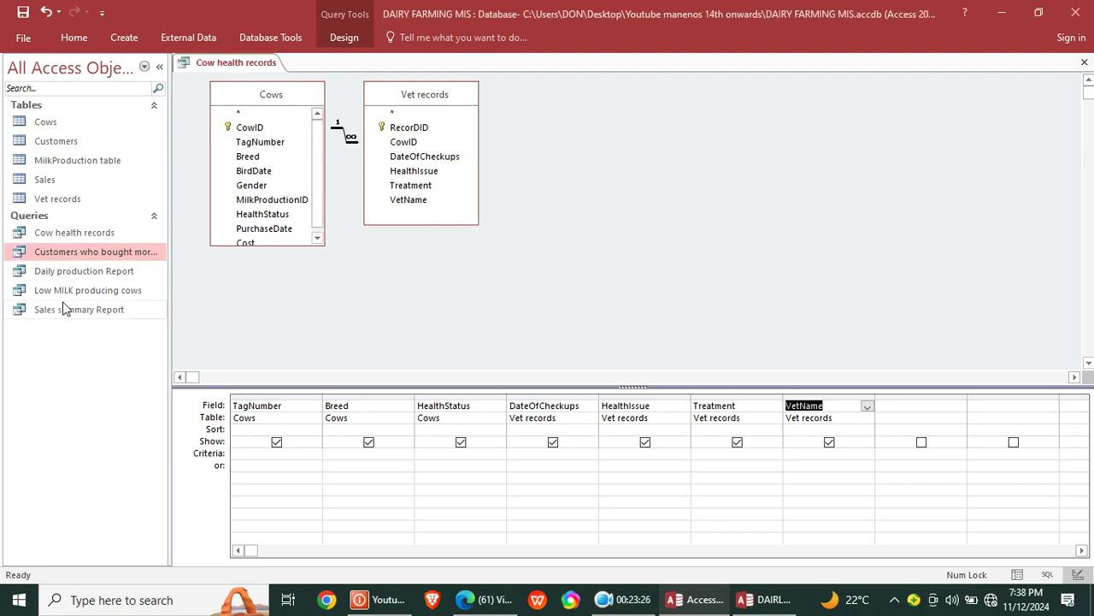
# Step: Run the Cow health records query, check its records and close it
pyautogui.doubleClick(76, 236)
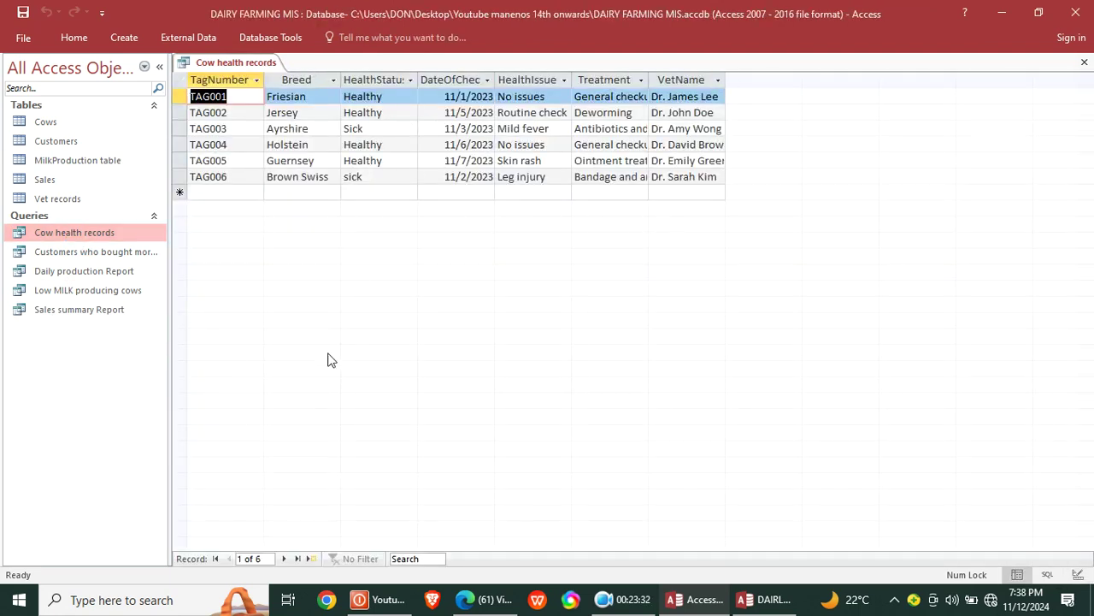
pyautogui.rightClick(213, 64)
pyautogui.click(267, 101)
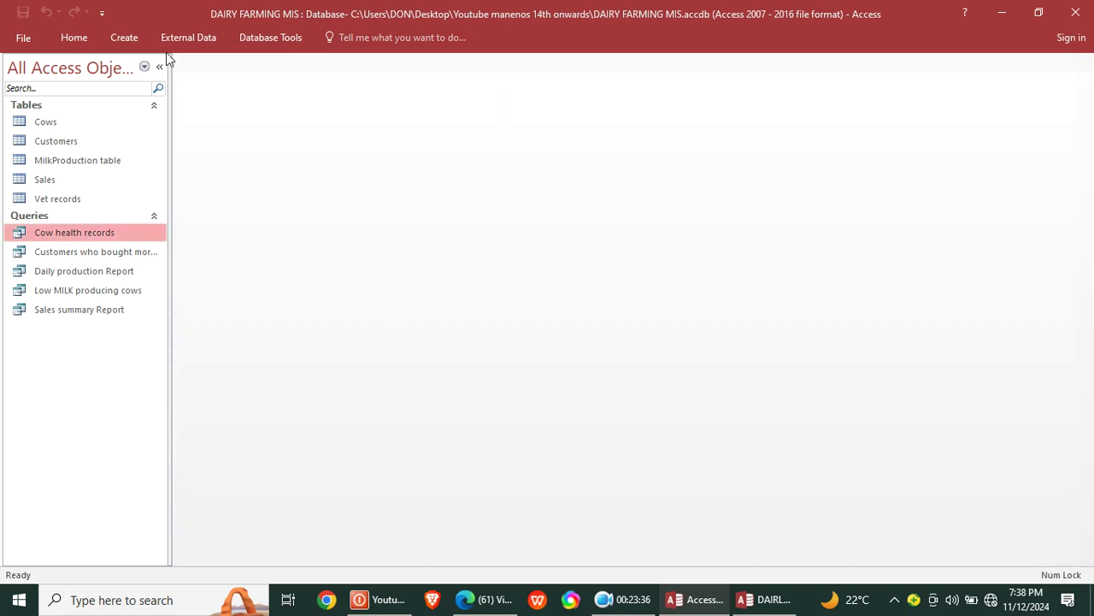
# Step: Create a new query in design view from the Sales table, enlarge its field list and add TotalSales to the grid
pyautogui.click(129, 38)
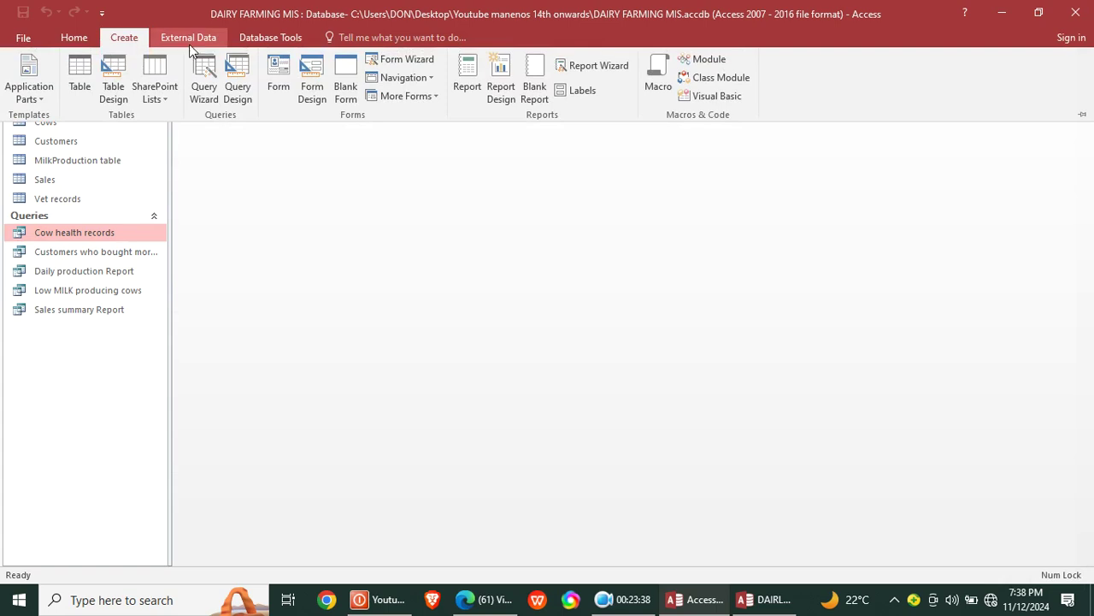
pyautogui.click(239, 93)
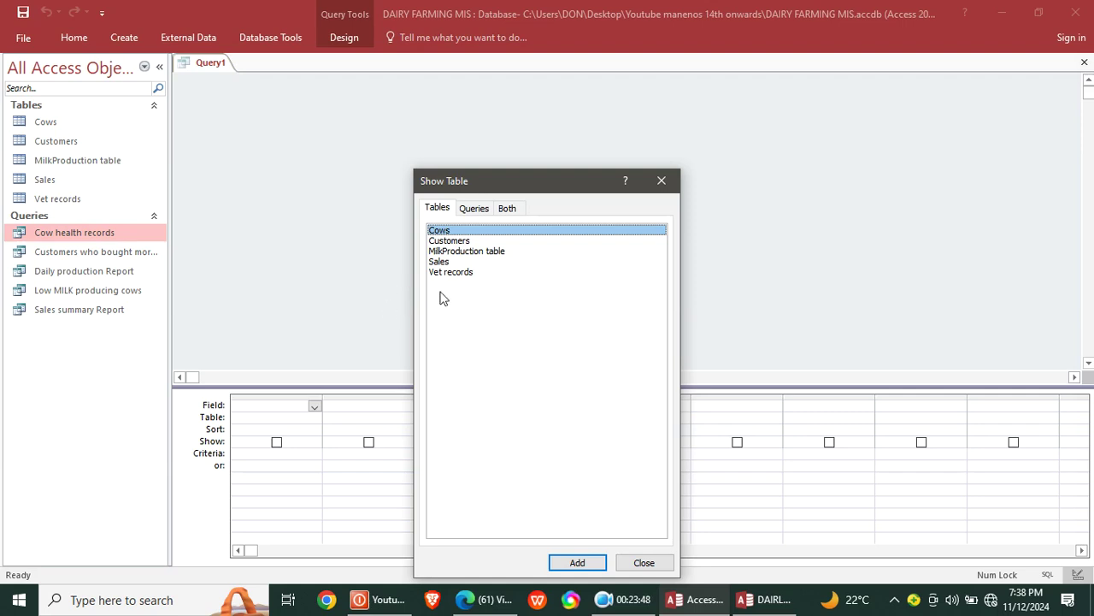
pyautogui.doubleClick(439, 261)
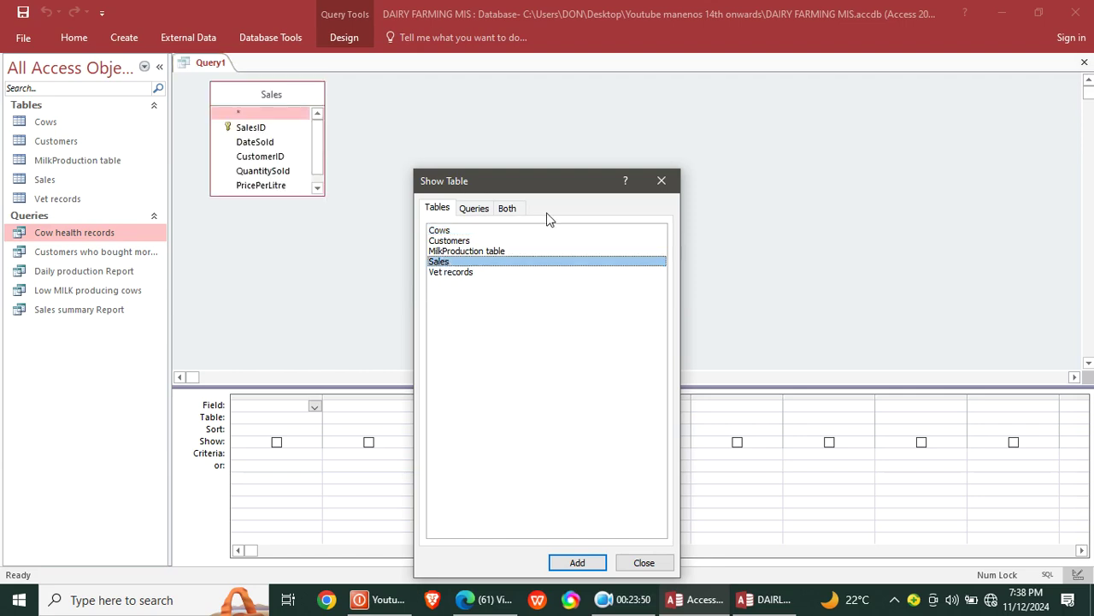
pyautogui.click(662, 180)
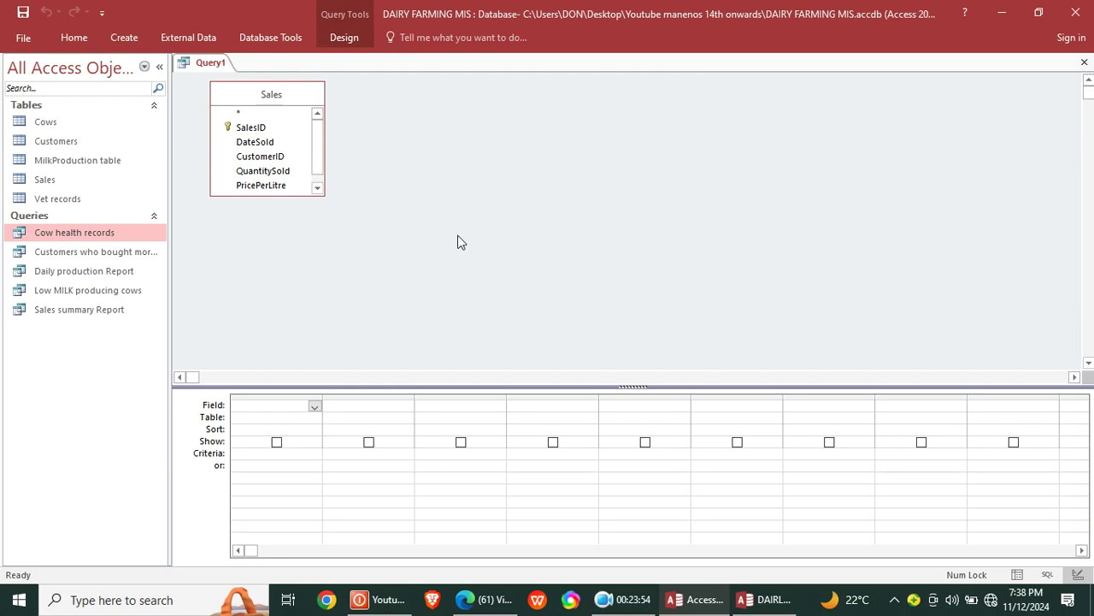
pyautogui.moveTo(294, 195); pyautogui.dragTo(300, 247)
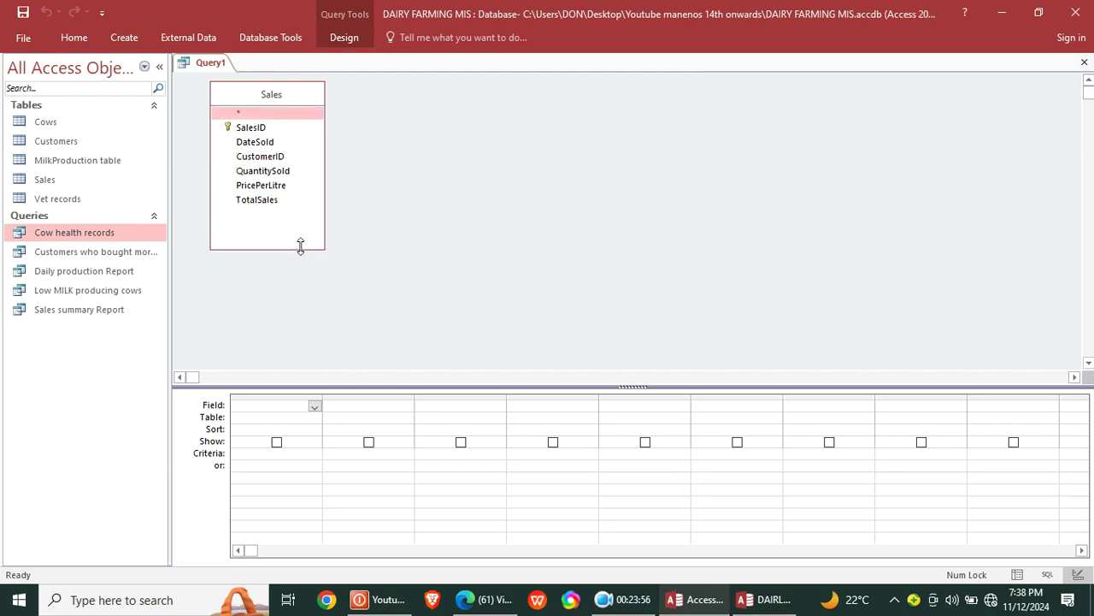
pyautogui.doubleClick(277, 202)
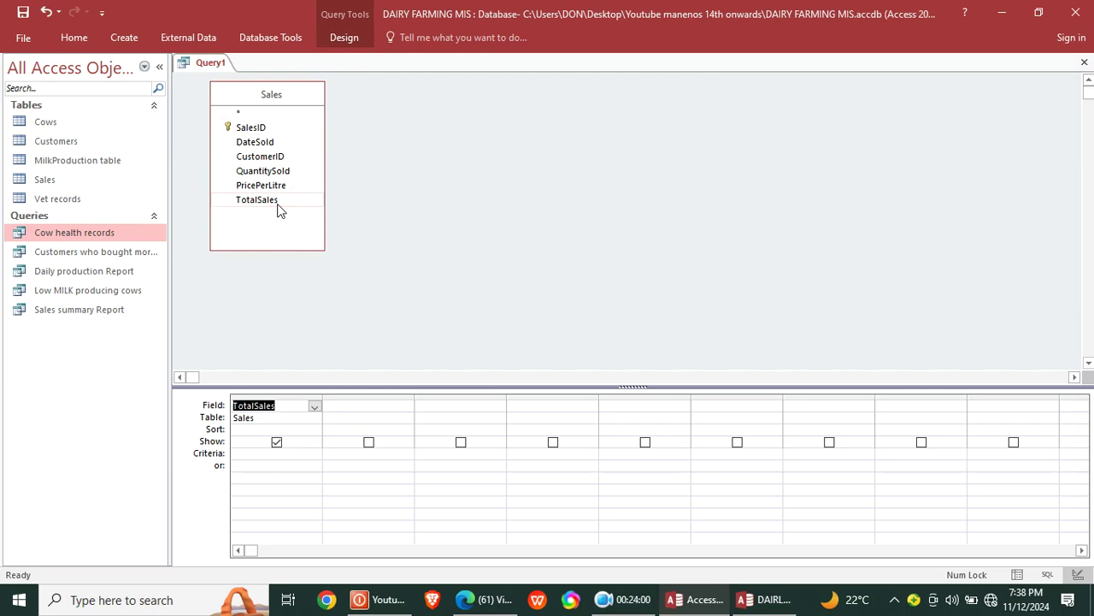
# Step: Save the query as Total Revenue report
pyautogui.rightClick(211, 62)
pyautogui.click(259, 72)
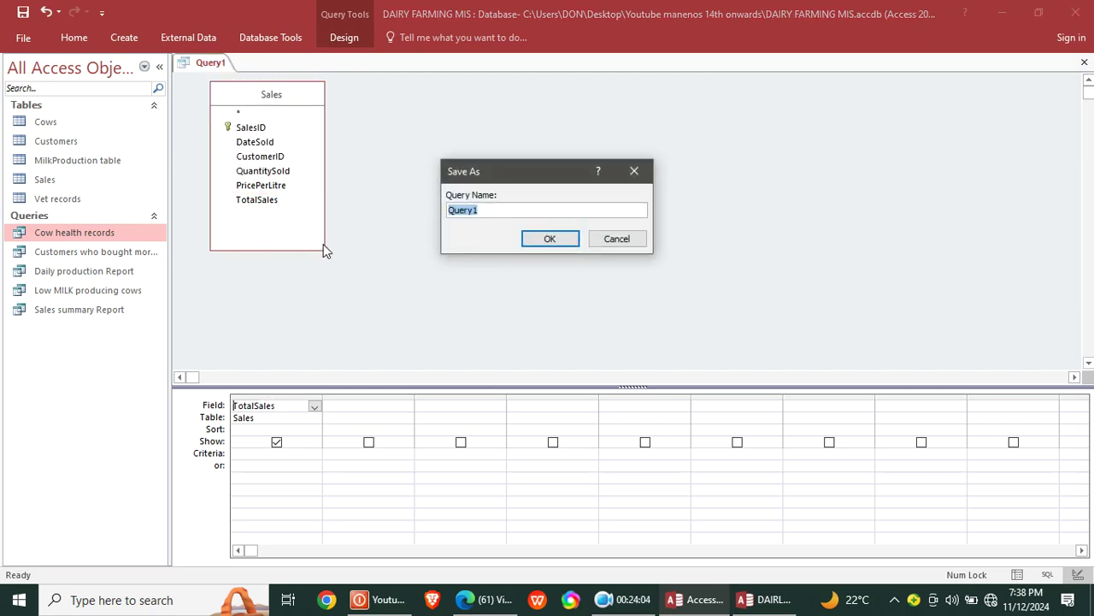
pyautogui.write('T')
pyautogui.write('otal Revenue report')
pyautogui.press('Return')
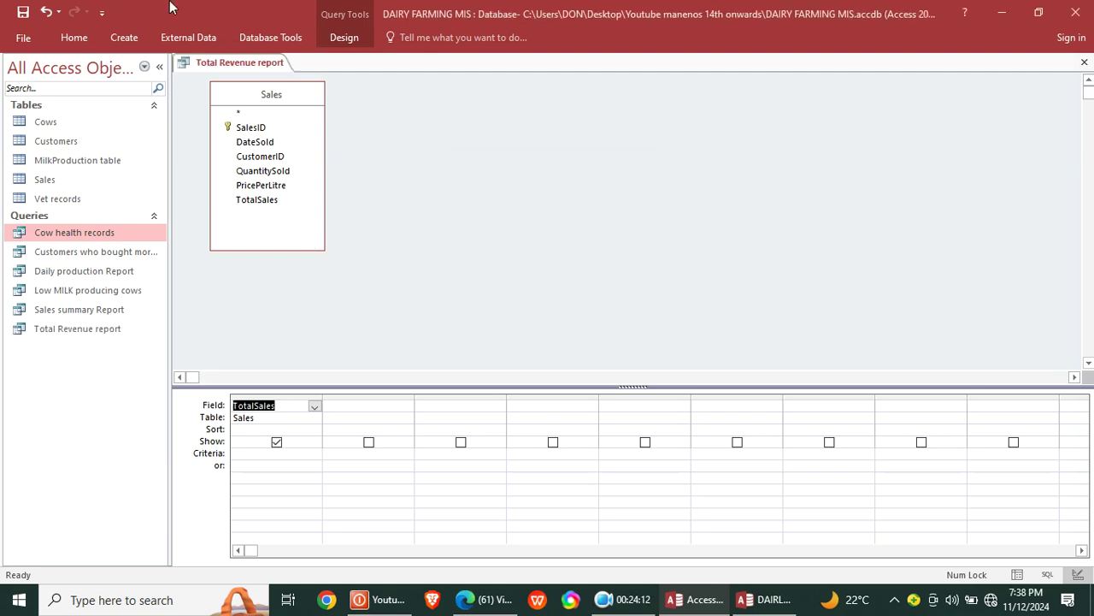
# Step: Edit the query's SQL to SELECT distinct Sales.TotalSales and return to its design view
pyautogui.rightClick(195, 67)
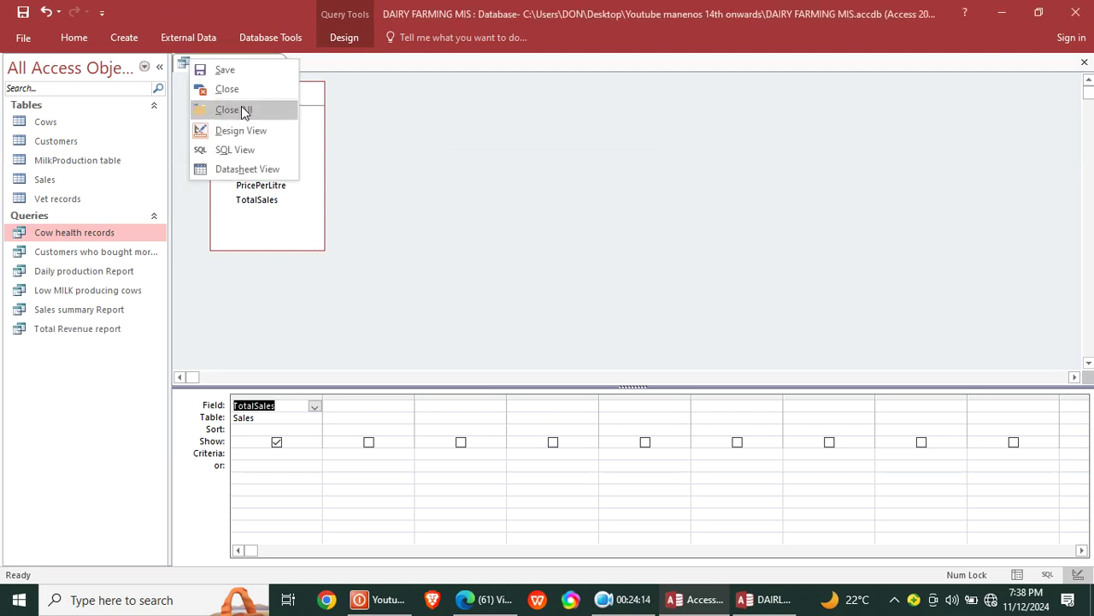
pyautogui.click(247, 150)
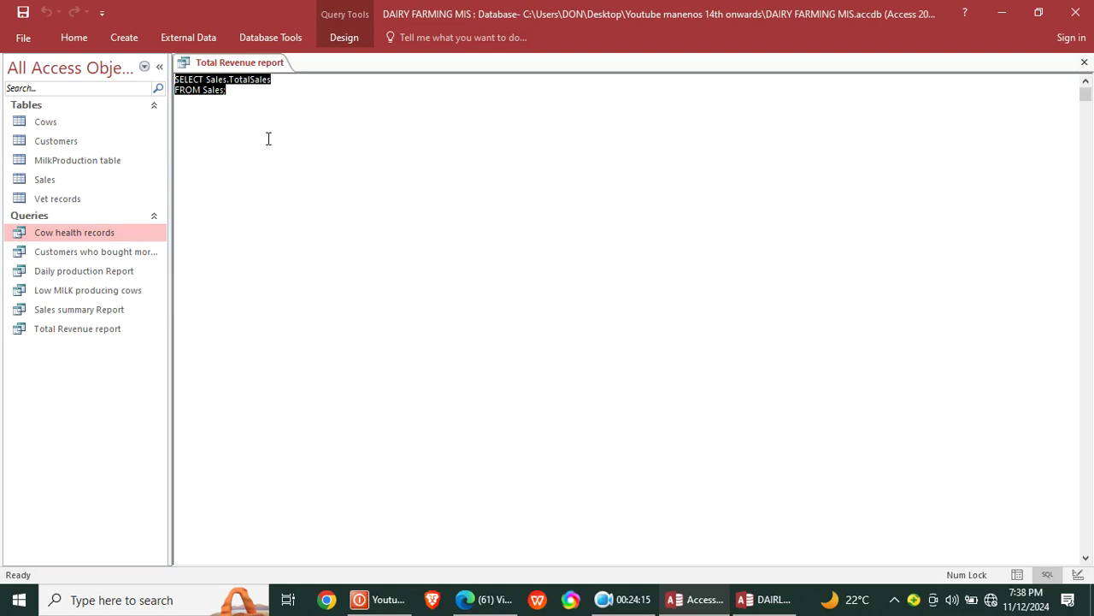
pyautogui.click(205, 80)
pyautogui.write('distinct')
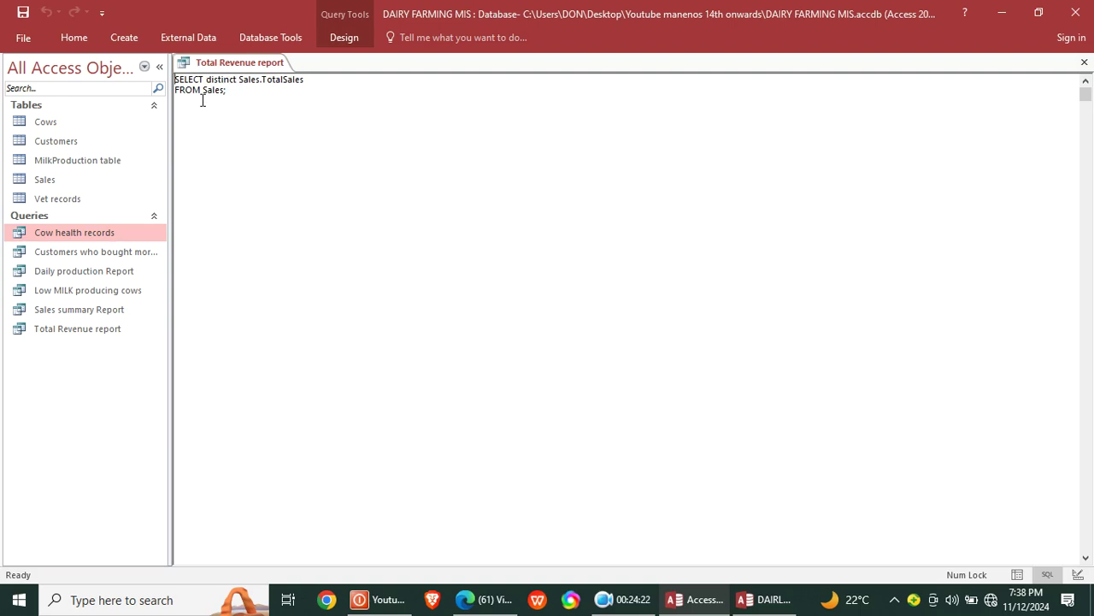
pyautogui.rightClick(215, 66)
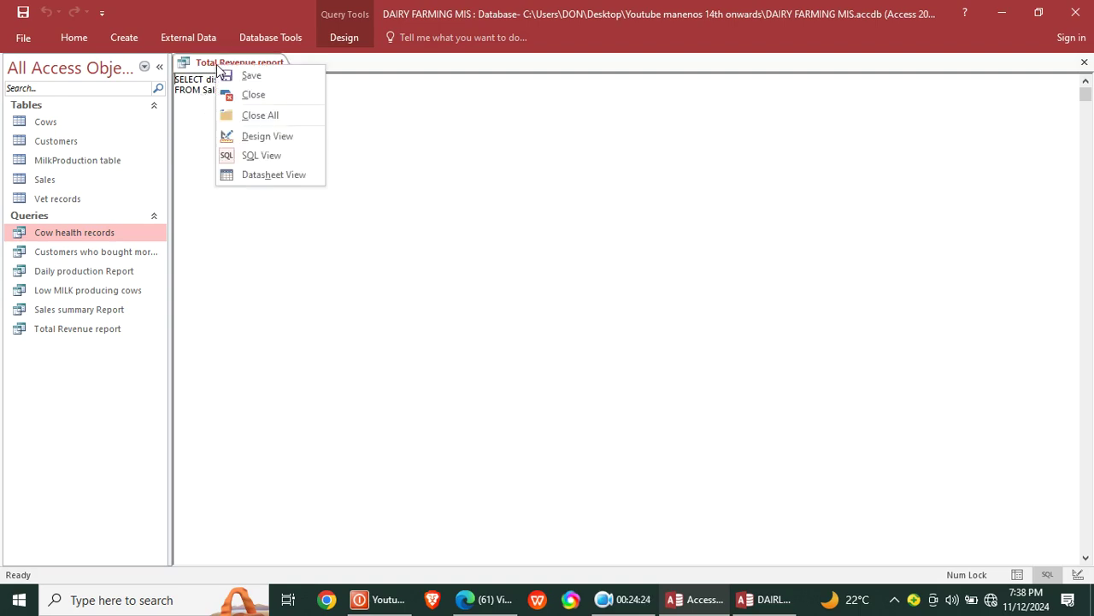
pyautogui.click(253, 135)
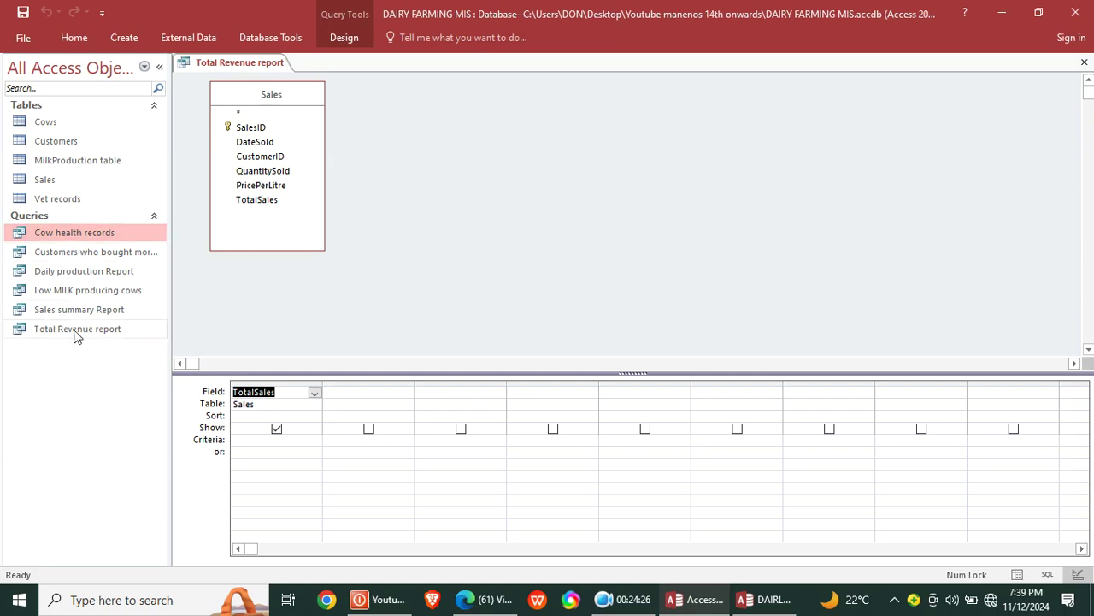
# Step: Check the Sales summary Report query and close it, and close Total Revenue report with its design changes saved
pyautogui.doubleClick(98, 314)
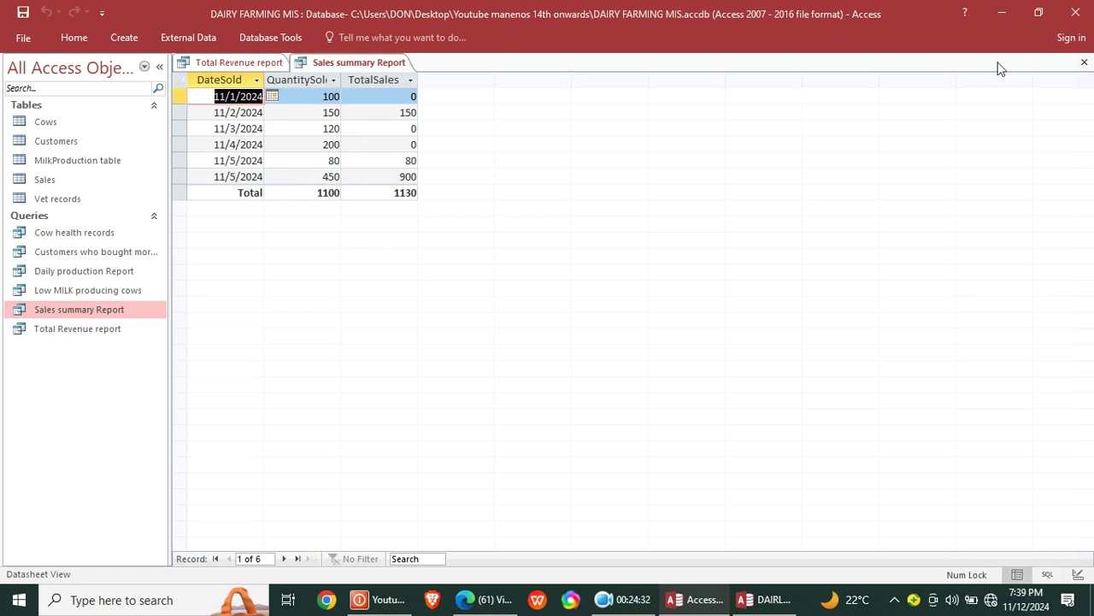
pyautogui.click(1084, 61)
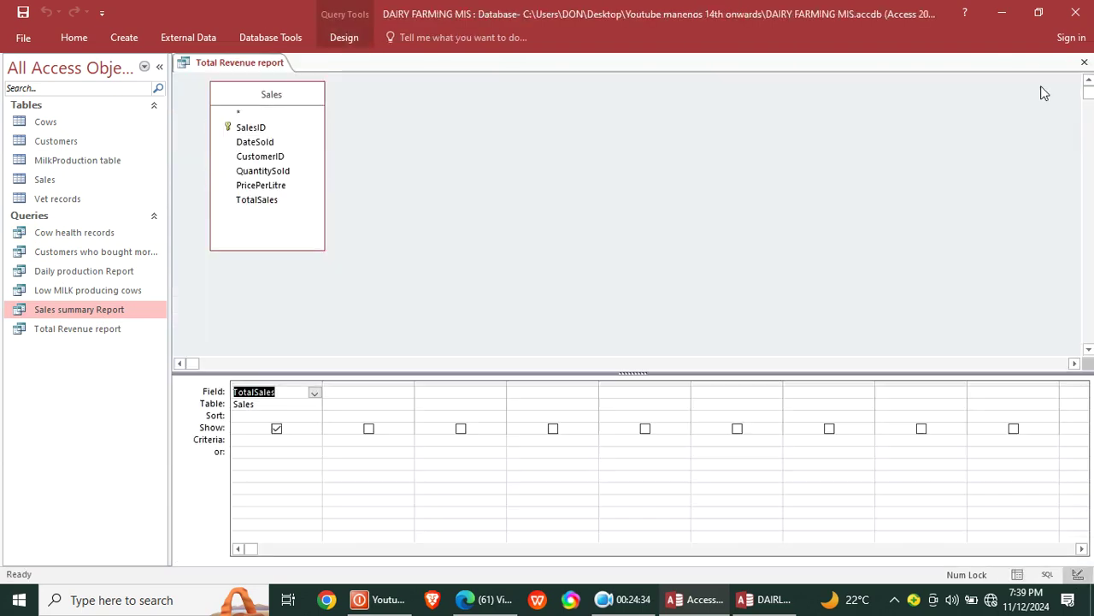
pyautogui.rightClick(228, 63)
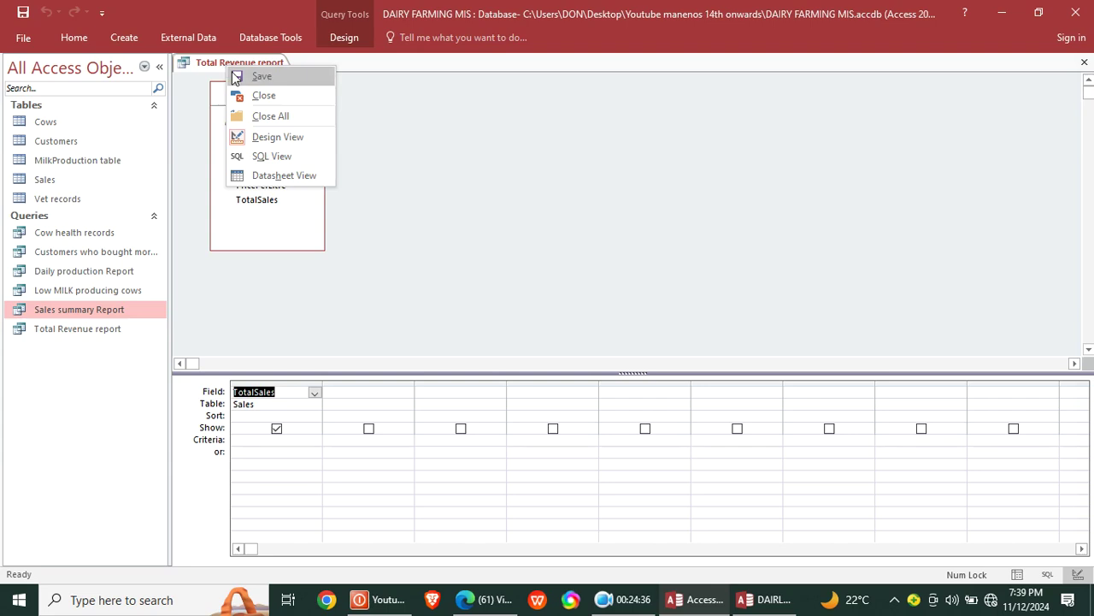
pyautogui.click(271, 97)
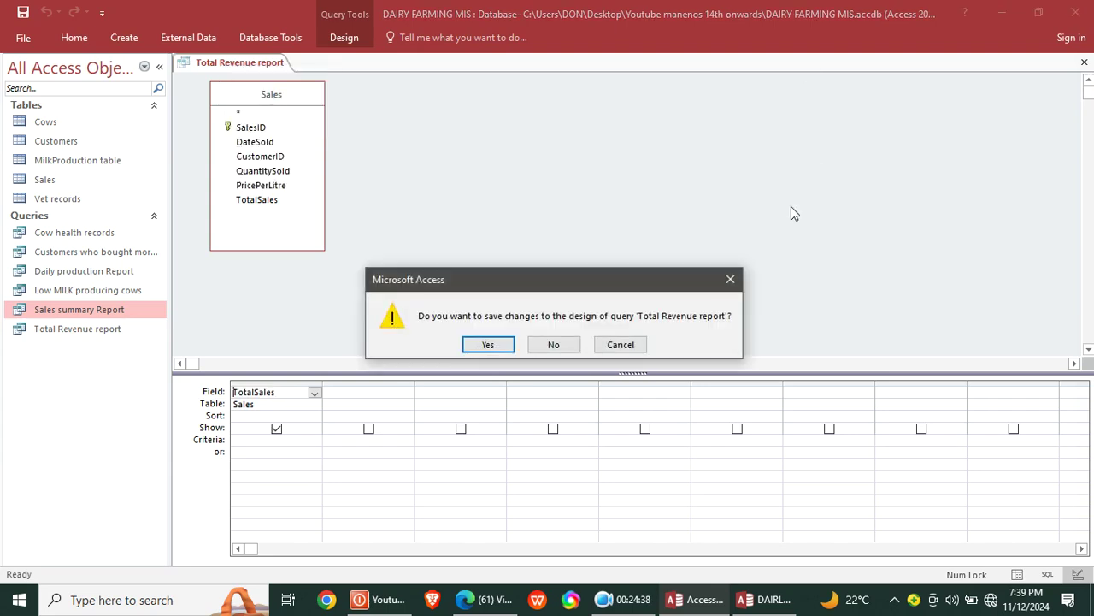
pyautogui.click(488, 344)
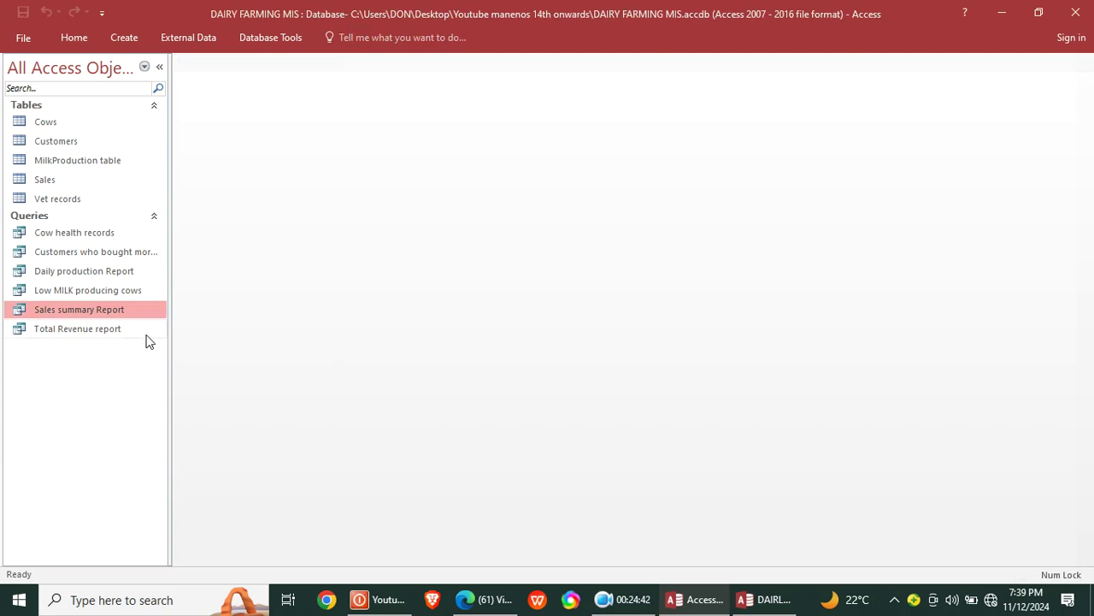
# Step: Create a form based on the Cows table
pyautogui.click(89, 239)
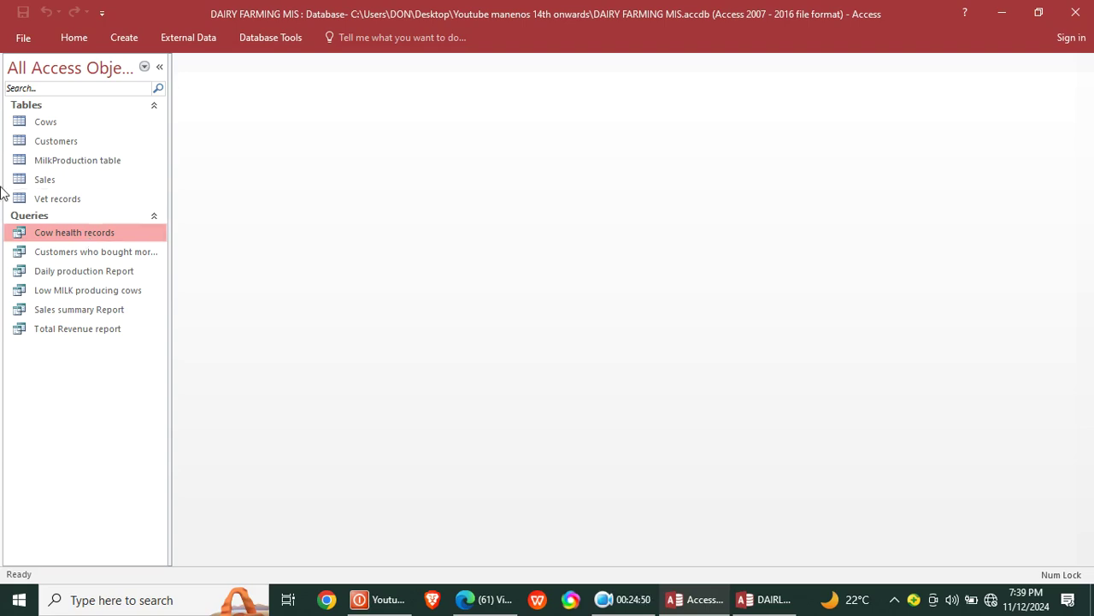
pyautogui.click(82, 127)
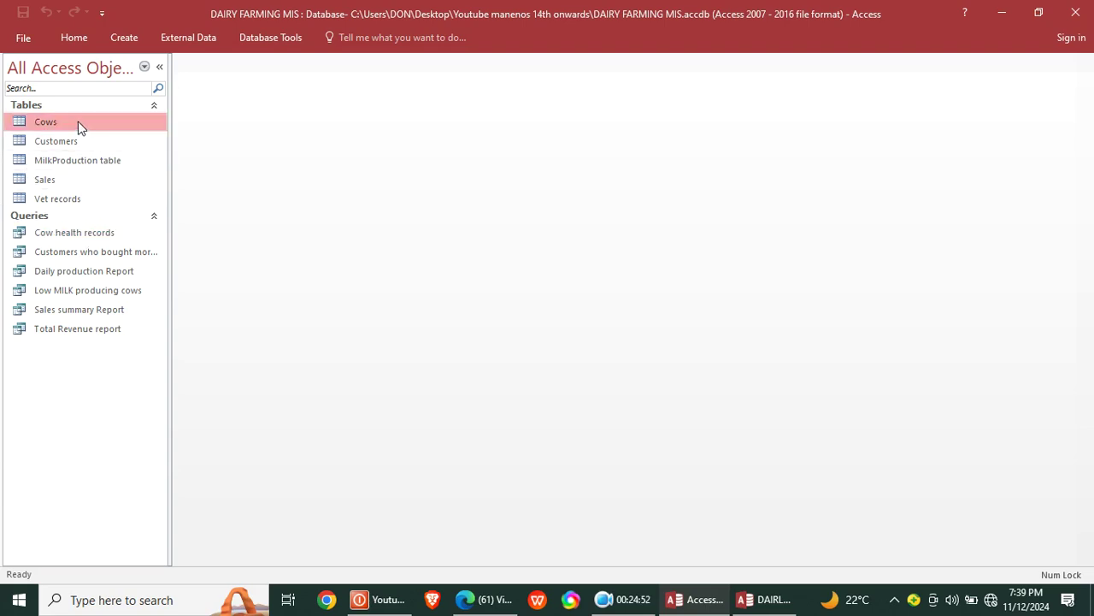
pyautogui.click(124, 37)
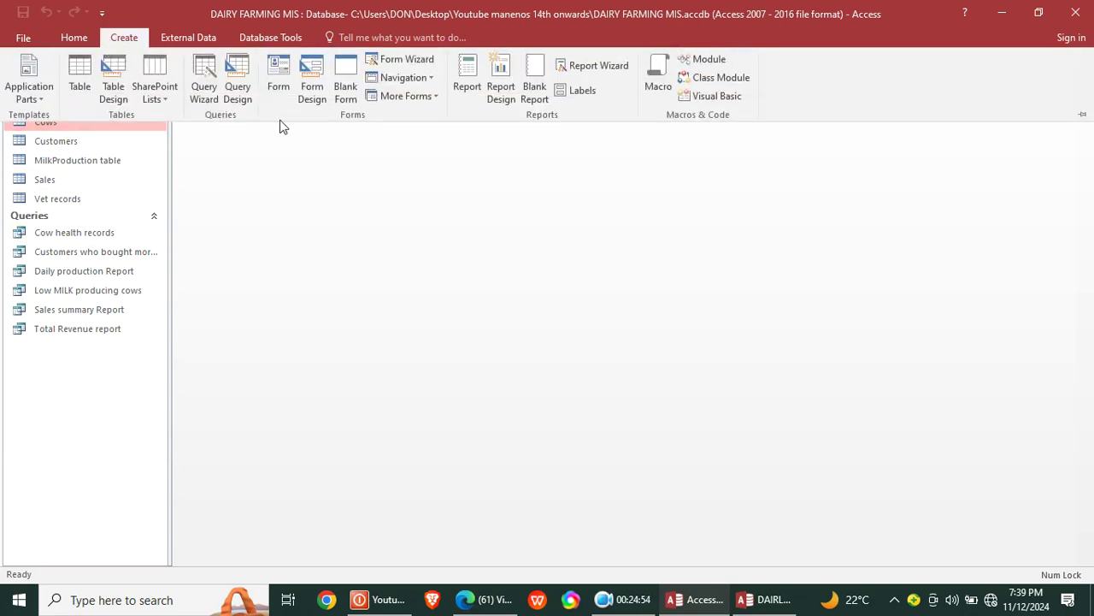
pyautogui.click(279, 86)
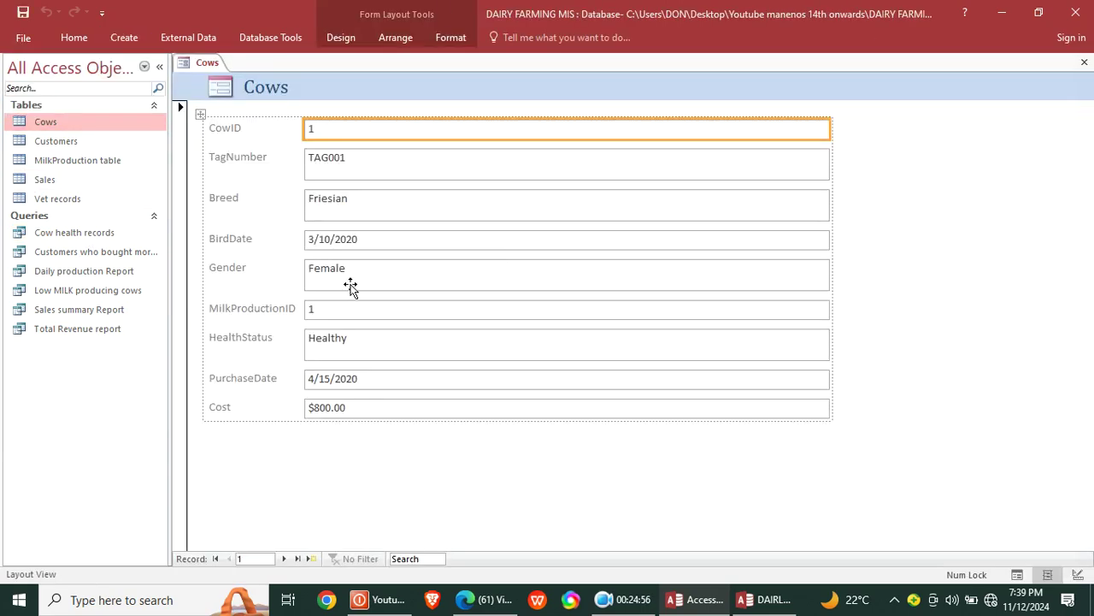
# Step: In the Cows form's design view, narrow all the field text boxes so they end at about 5.2 on the horizontal ruler
pyautogui.rightClick(895, 130)
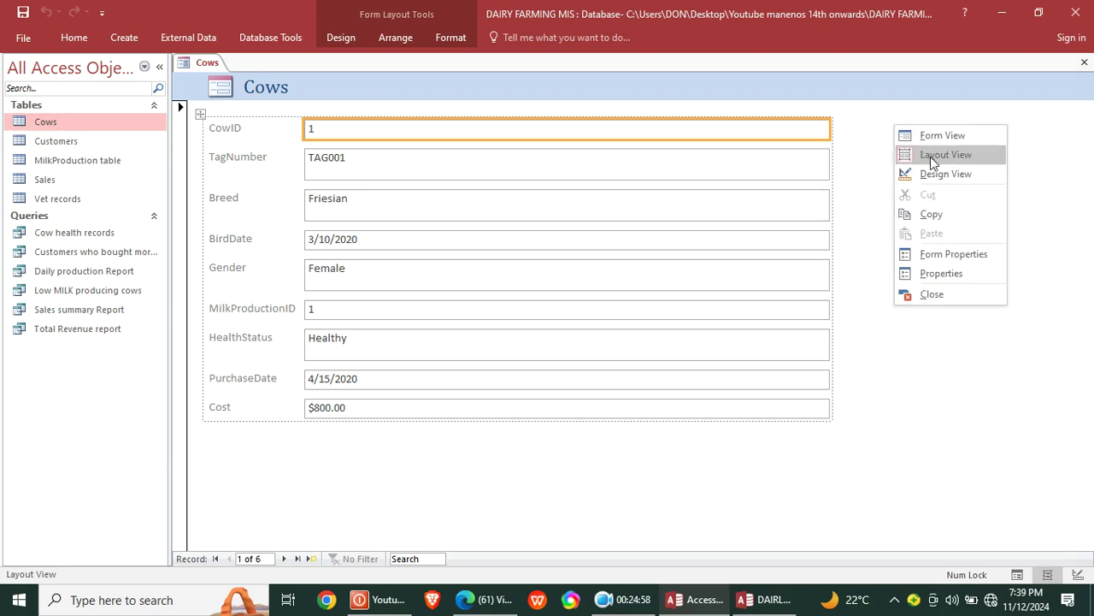
pyautogui.click(932, 176)
pyautogui.moveTo(745, 161); pyautogui.dragTo(709, 479)
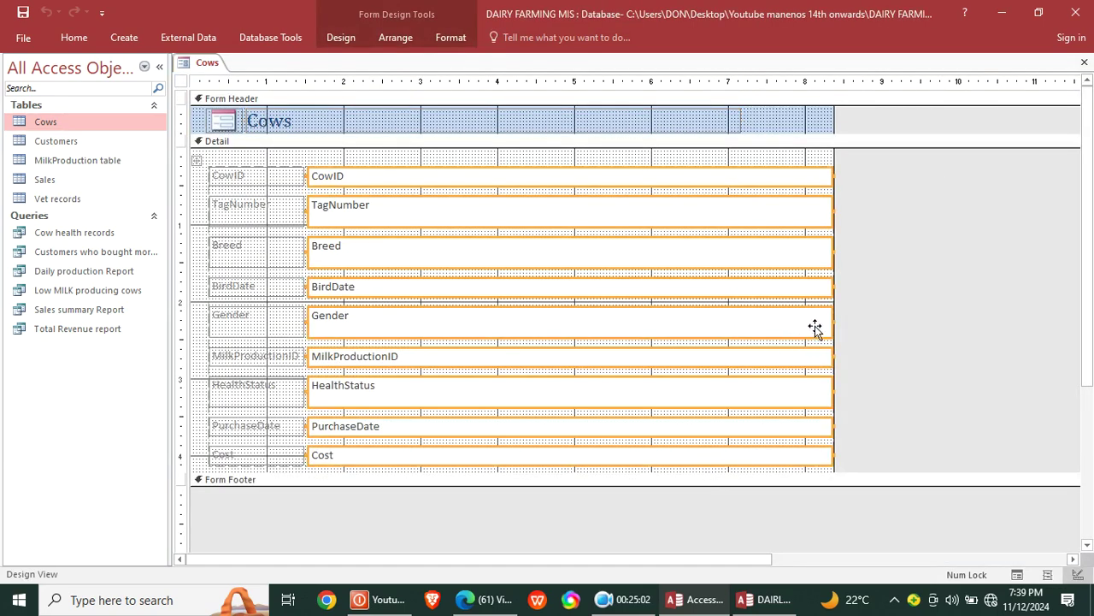
pyautogui.moveTo(830, 319); pyautogui.dragTo(586, 318)
pyautogui.click(649, 182)
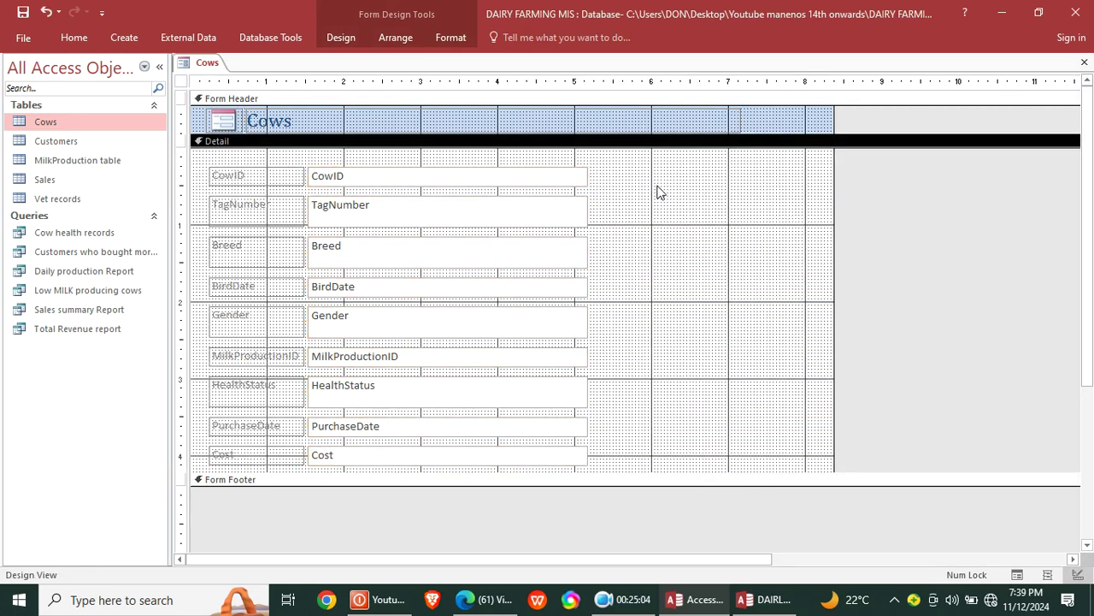
# Step: Select all field labels and text boxes in the Cows form's Detail section and open the font colour choices
pyautogui.moveTo(277, 154); pyautogui.dragTo(556, 453)
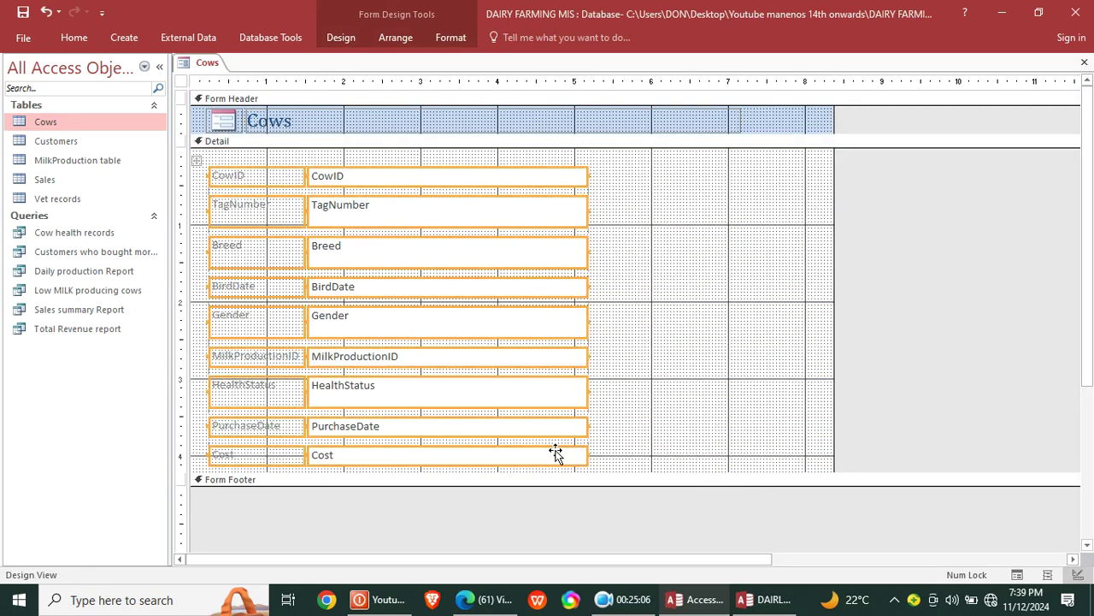
pyautogui.click(451, 38)
pyautogui.click(187, 90)
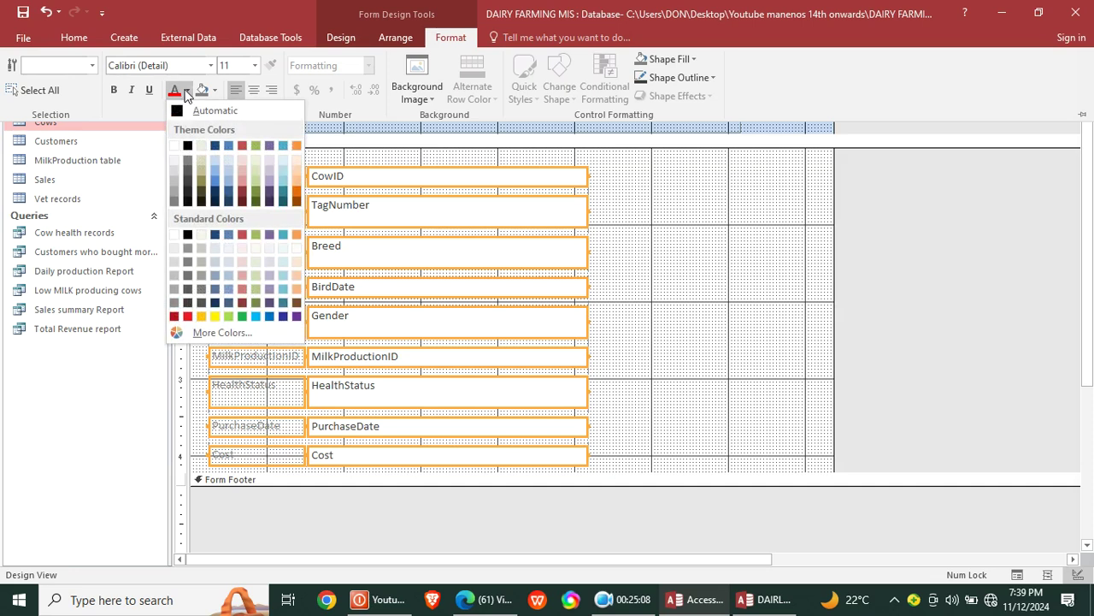
# Step: Format the selected field labels and text boxes in bold black text and fill the form's Detail section with green
pyautogui.click(187, 152)
pyautogui.click(113, 90)
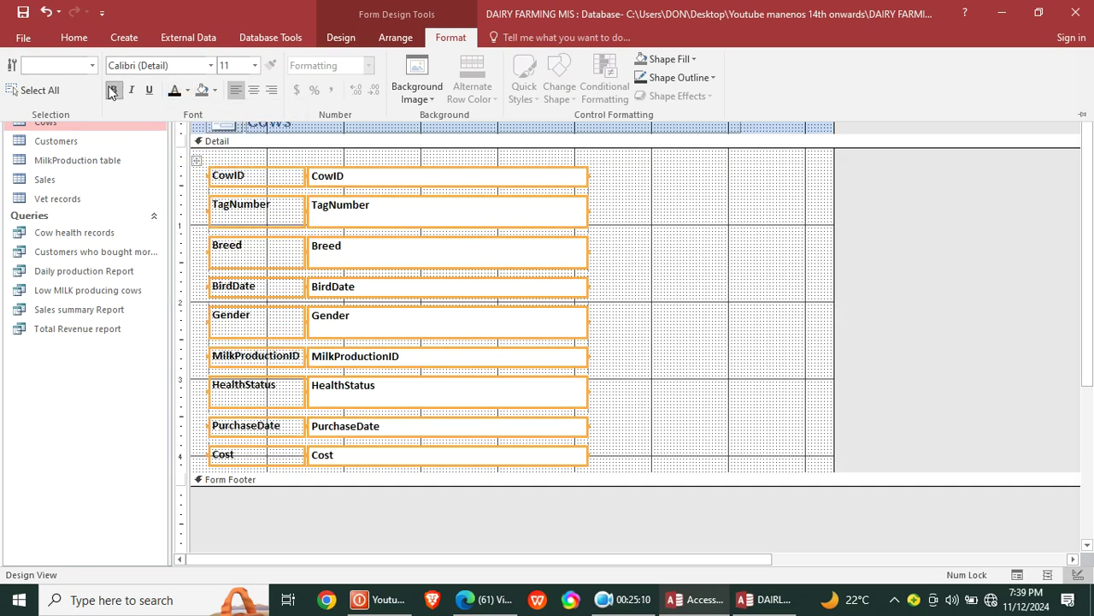
pyautogui.click(603, 180)
pyautogui.rightClick(640, 182)
pyautogui.moveTo(767, 245)
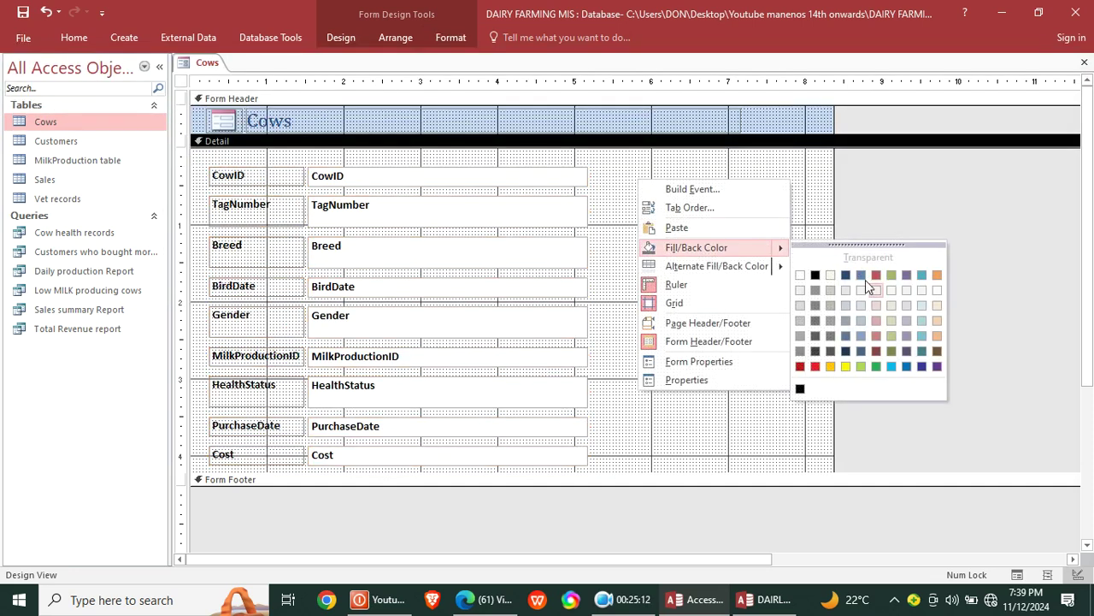
pyautogui.click(875, 367)
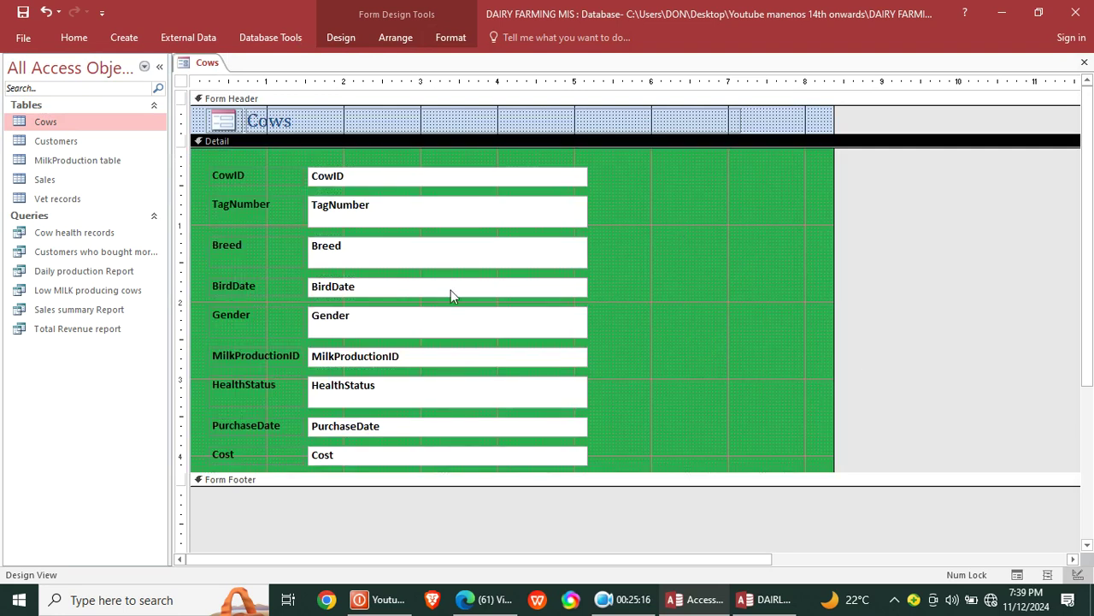
# Step: Set the form's Pop Up and Modal properties to Yes
pyautogui.doubleClick(183, 81)
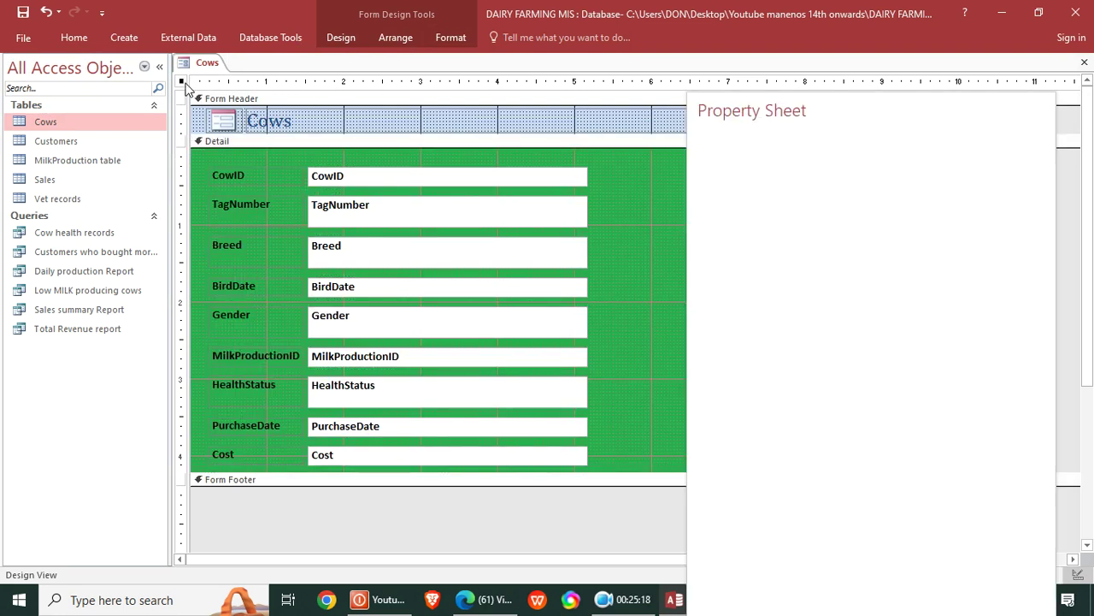
pyautogui.click(858, 170)
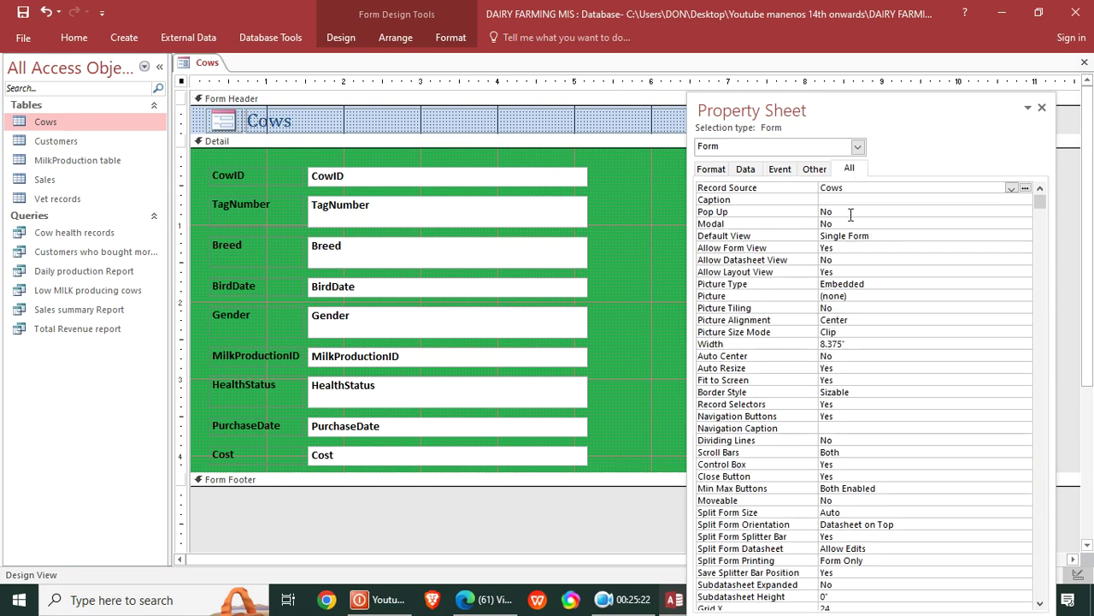
pyautogui.doubleClick(851, 214)
pyautogui.doubleClick(944, 222)
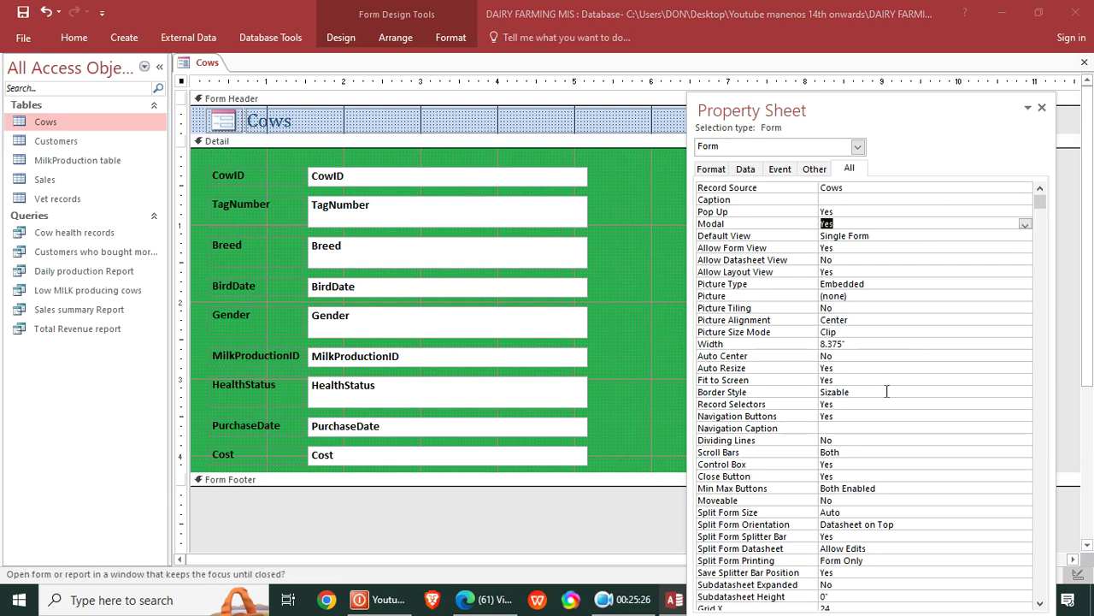
pyautogui.click(1042, 107)
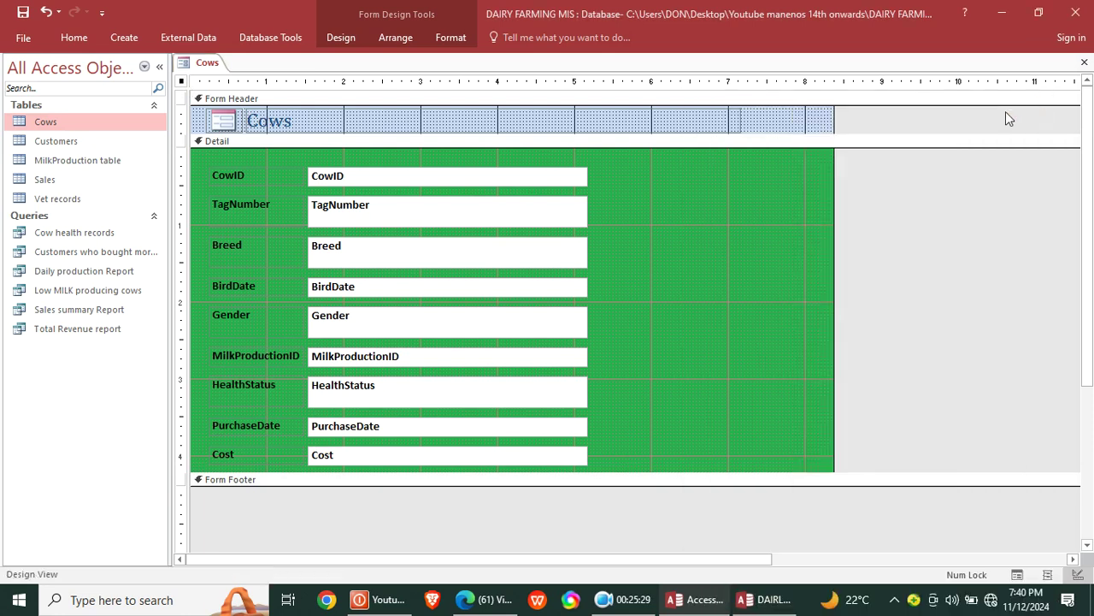
# Step: Save the form as Cows and open it to check its pop-up window
pyautogui.click(17, 14)
pyautogui.click(565, 241)
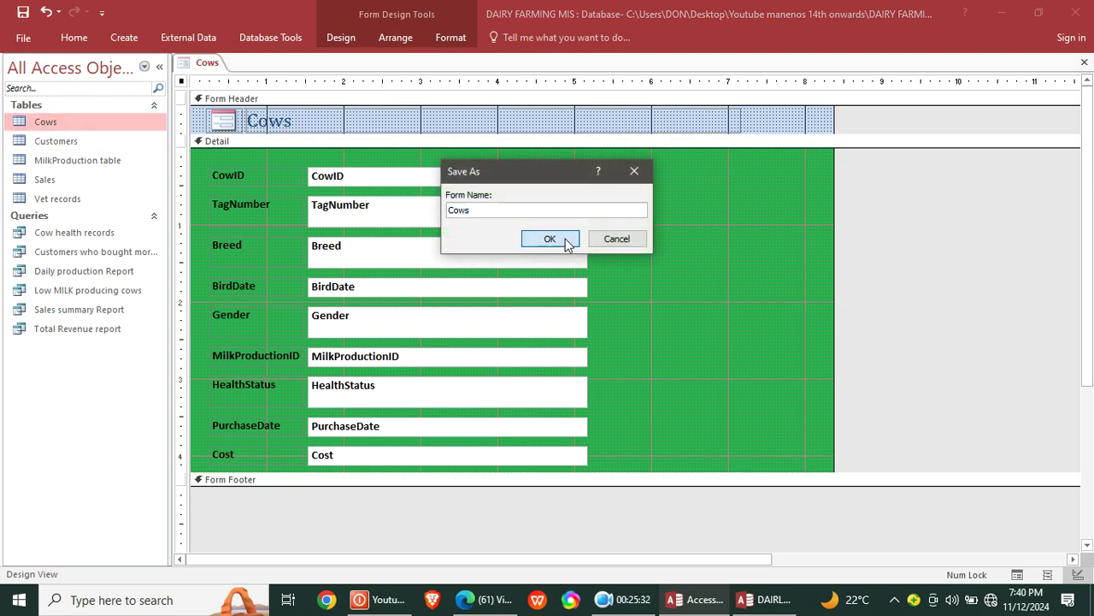
pyautogui.doubleClick(43, 362)
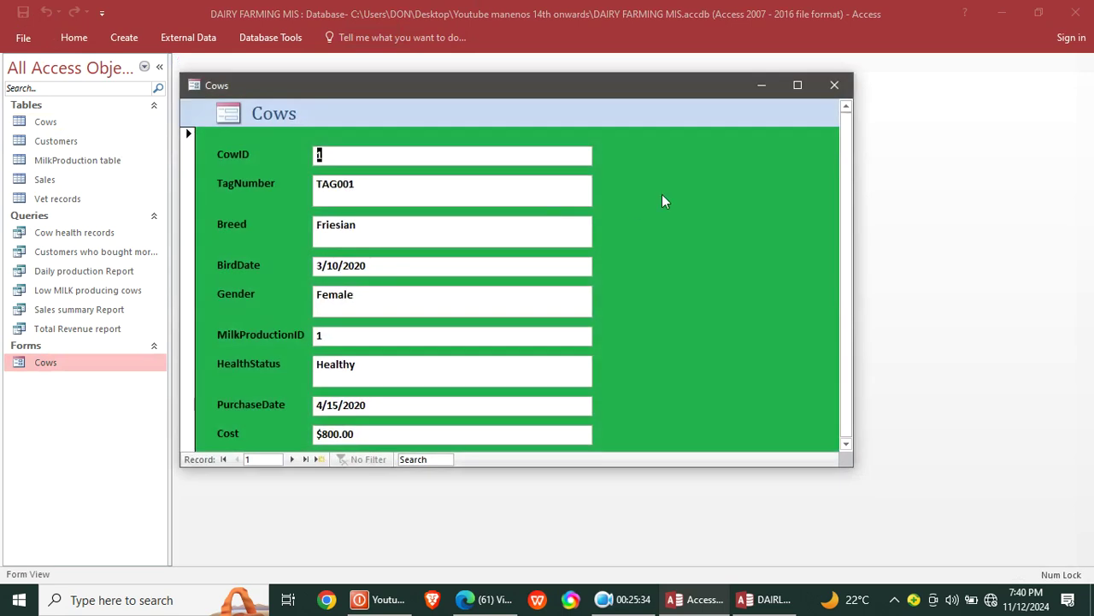
pyautogui.moveTo(687, 92); pyautogui.dragTo(695, 87)
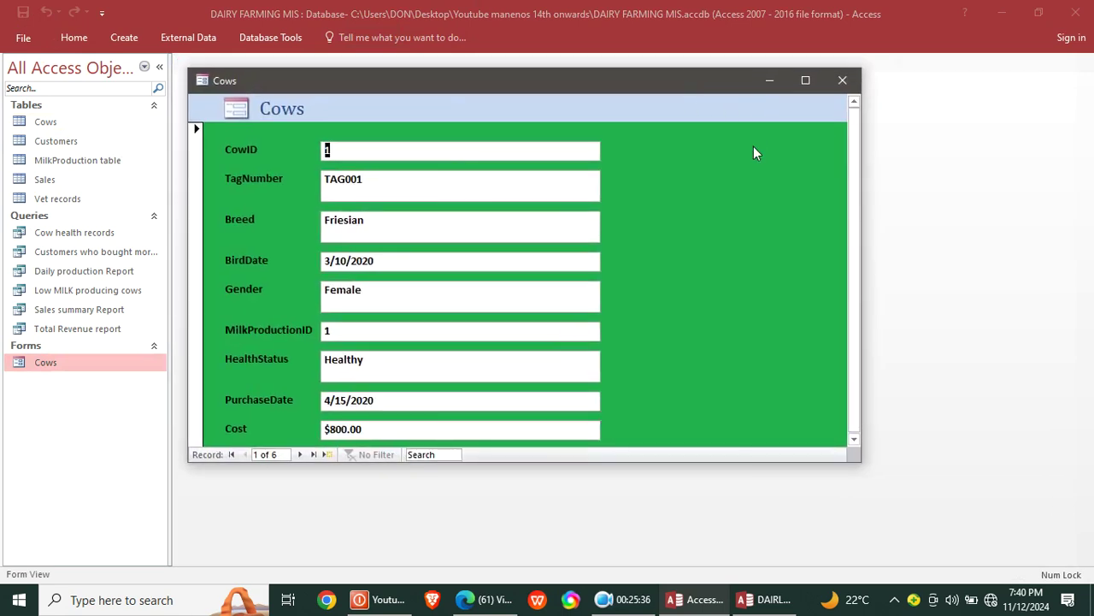
# Step: In Design View, add a wide command button beside the TagNumber field with the Add New Record action and the text Add Record
pyautogui.rightClick(681, 153)
pyautogui.click(734, 197)
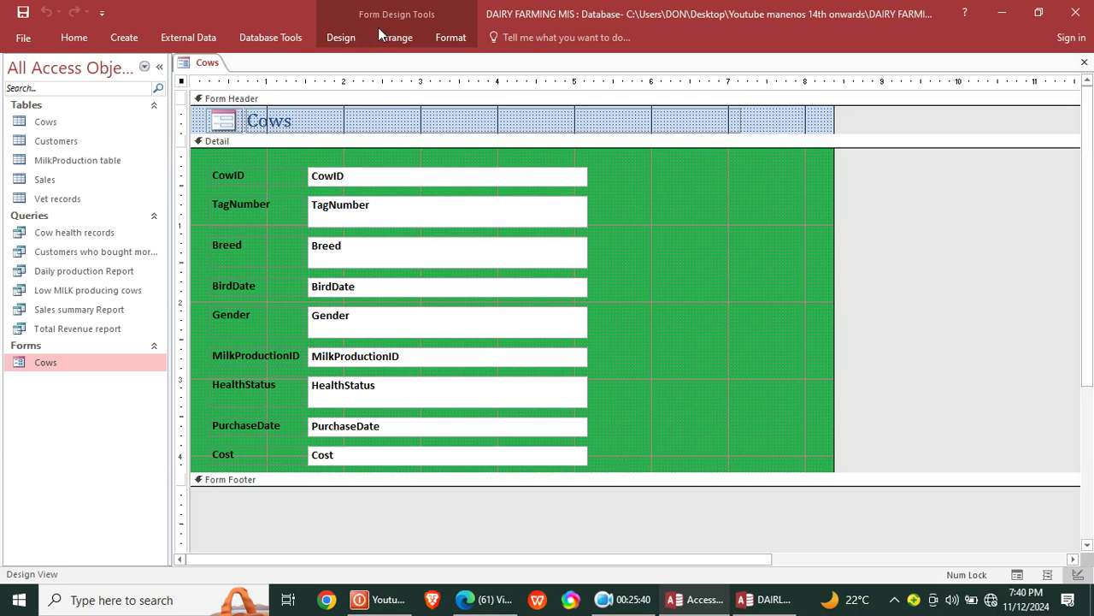
pyautogui.click(342, 37)
pyautogui.click(634, 203)
pyautogui.moveTo(650, 186)
pyautogui.mouseDown()
pyautogui.moveTo(687, 205)
pyautogui.moveTo(767, 206)
pyautogui.mouseUp()
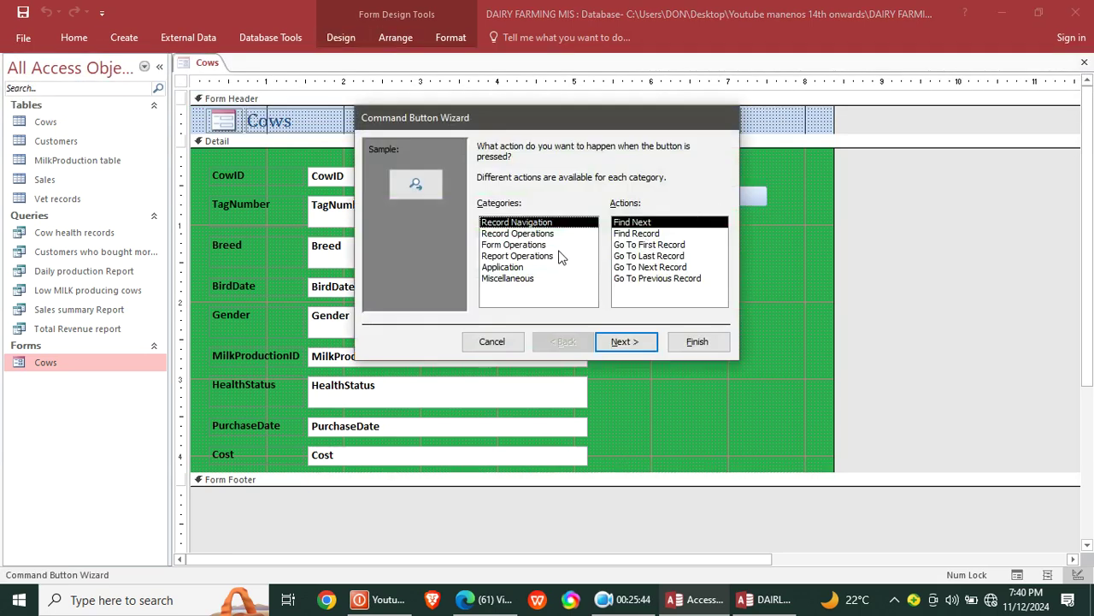
pyautogui.click(536, 234)
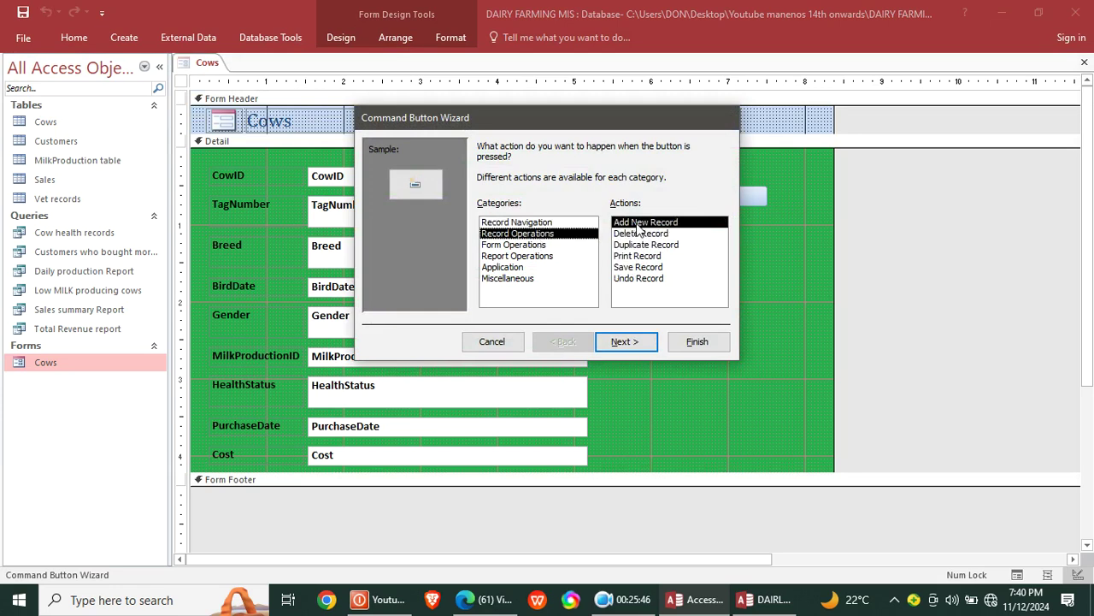
pyautogui.click(632, 342)
pyautogui.click(499, 210)
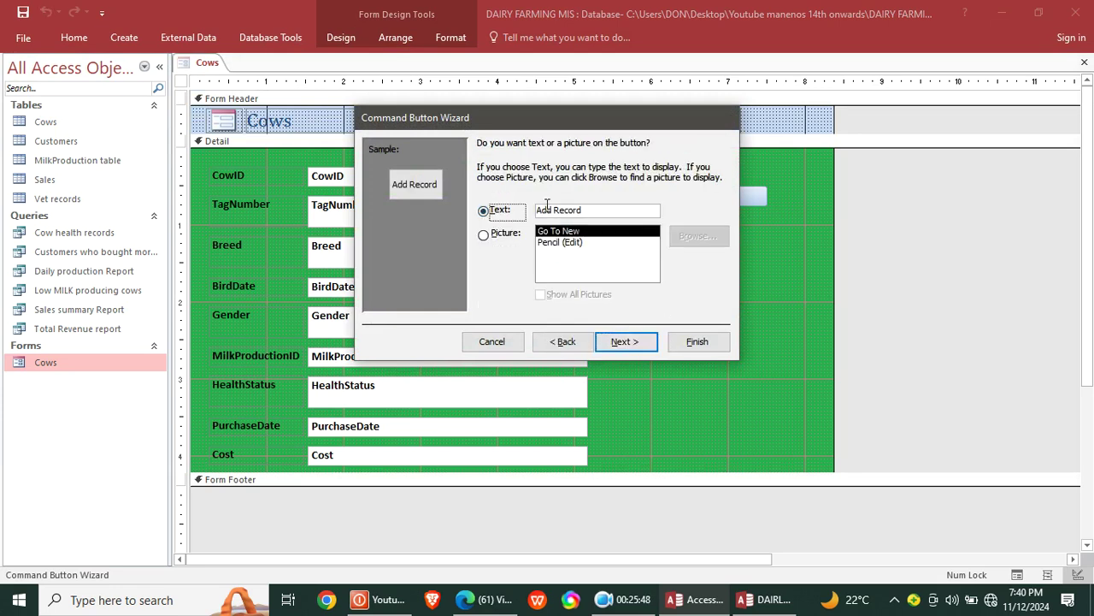
pyautogui.click(624, 341)
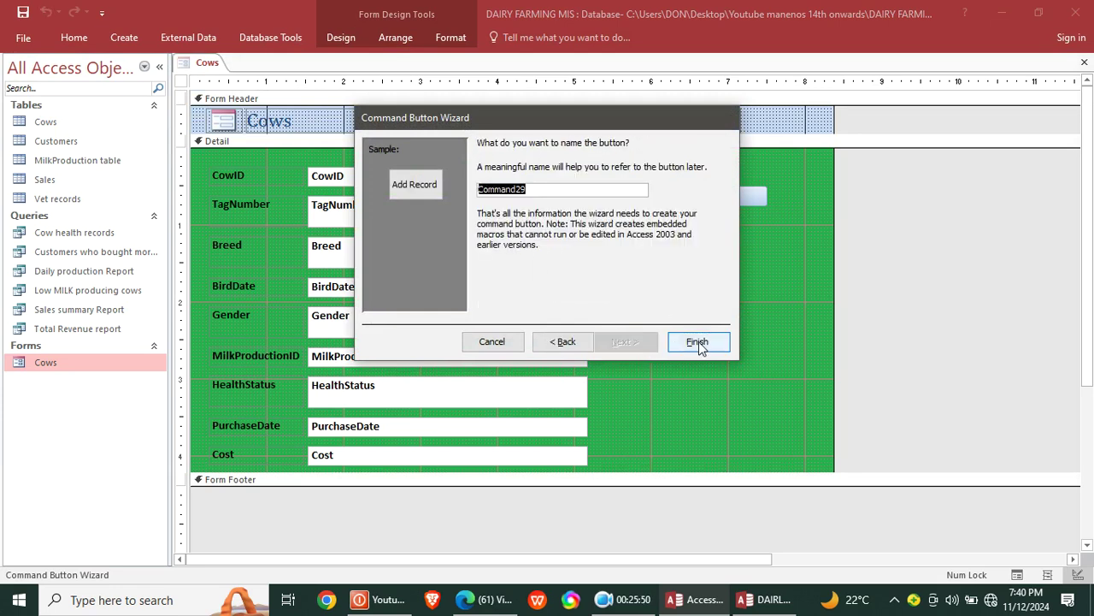
pyautogui.click(684, 343)
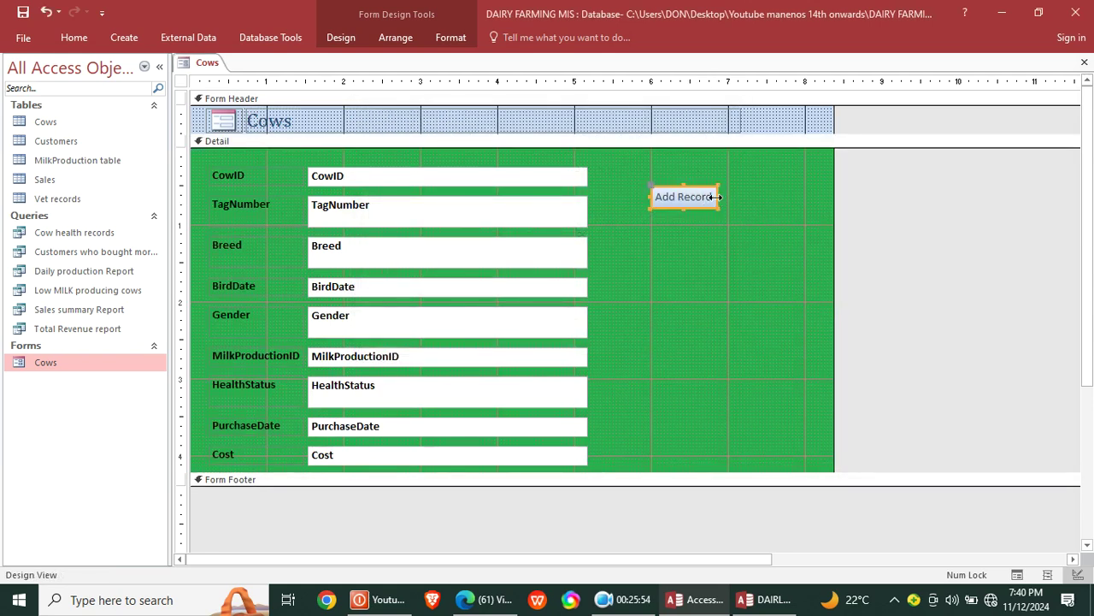
pyautogui.moveTo(717, 197); pyautogui.dragTo(776, 196)
pyautogui.click(762, 234)
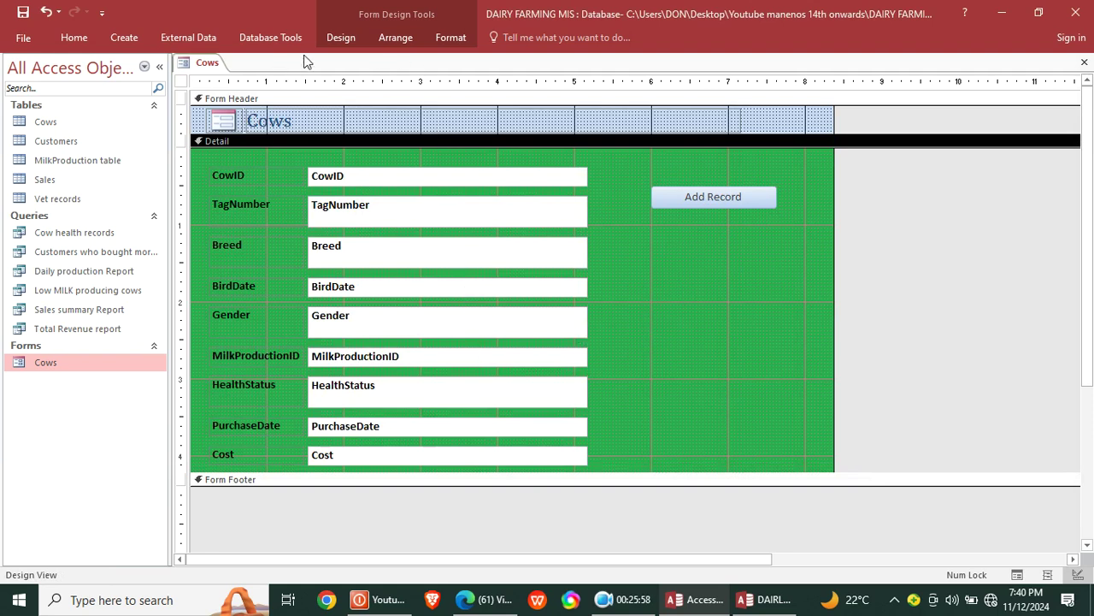
# Step: Add a command button below Add Record with the Delete Record action and text label, widened to roughly match the button above
pyautogui.click(336, 38)
pyautogui.click(257, 80)
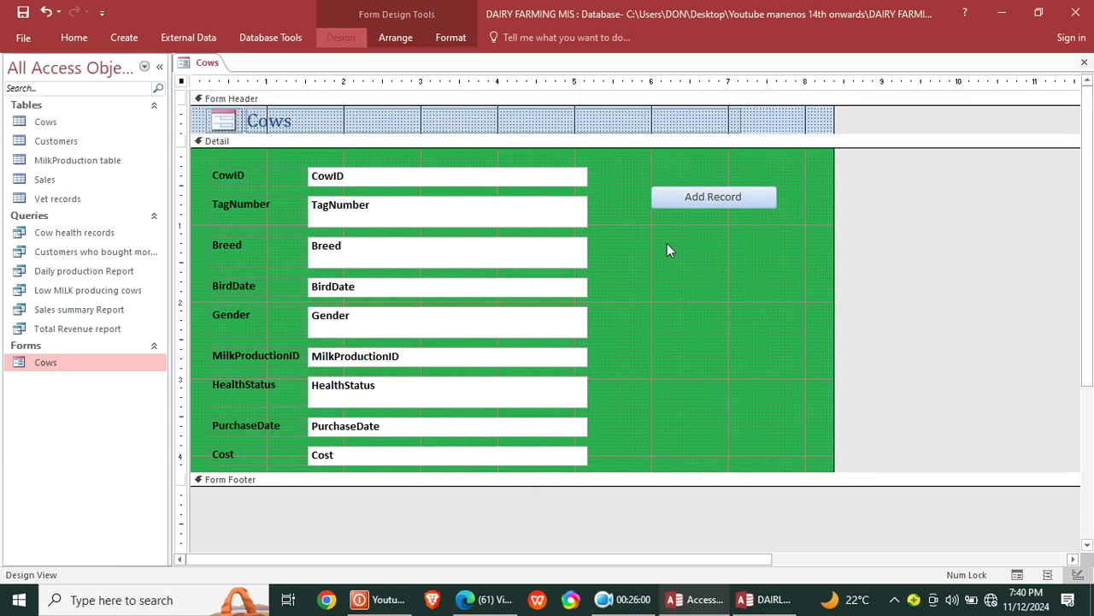
pyautogui.moveTo(647, 221); pyautogui.dragTo(776, 236)
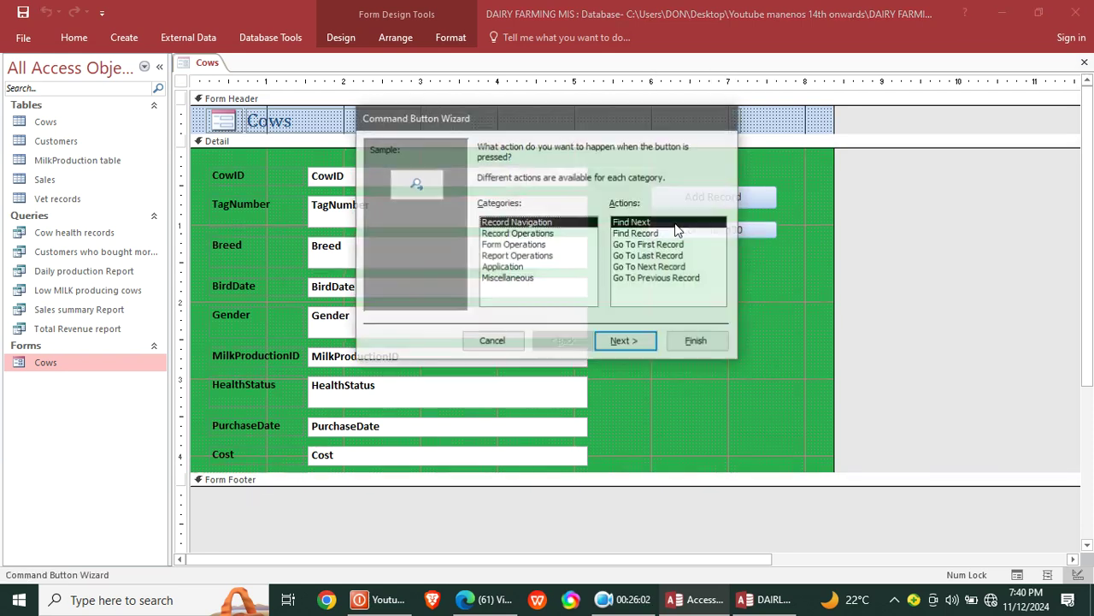
pyautogui.click(518, 233)
pyautogui.click(633, 233)
pyautogui.click(627, 341)
pyautogui.click(513, 213)
pyautogui.click(624, 341)
pyautogui.click(672, 342)
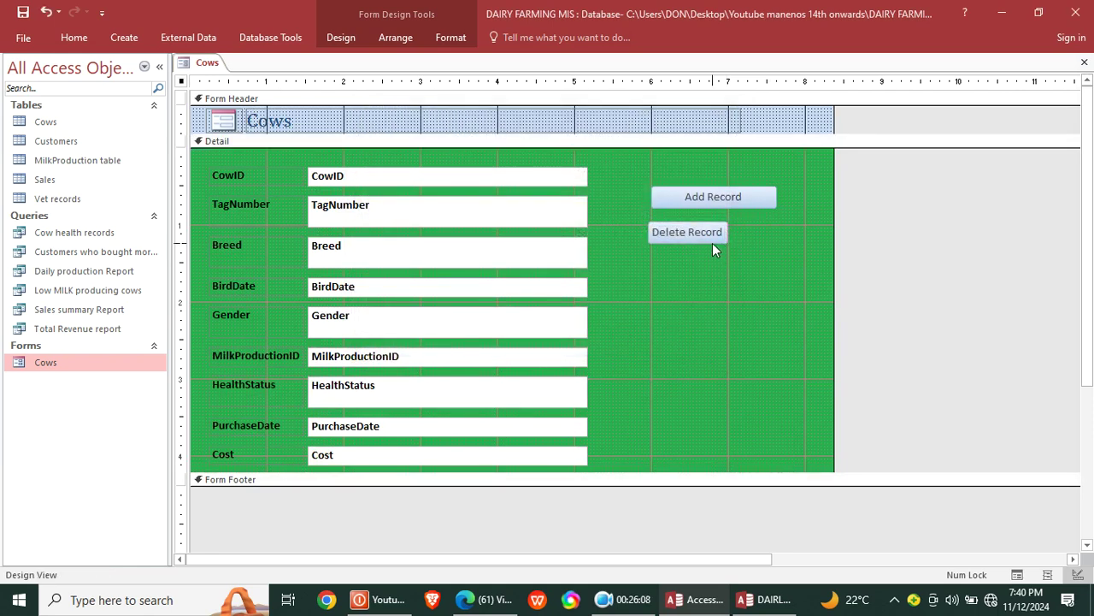
pyautogui.click(712, 243)
pyautogui.moveTo(725, 232); pyautogui.dragTo(782, 233)
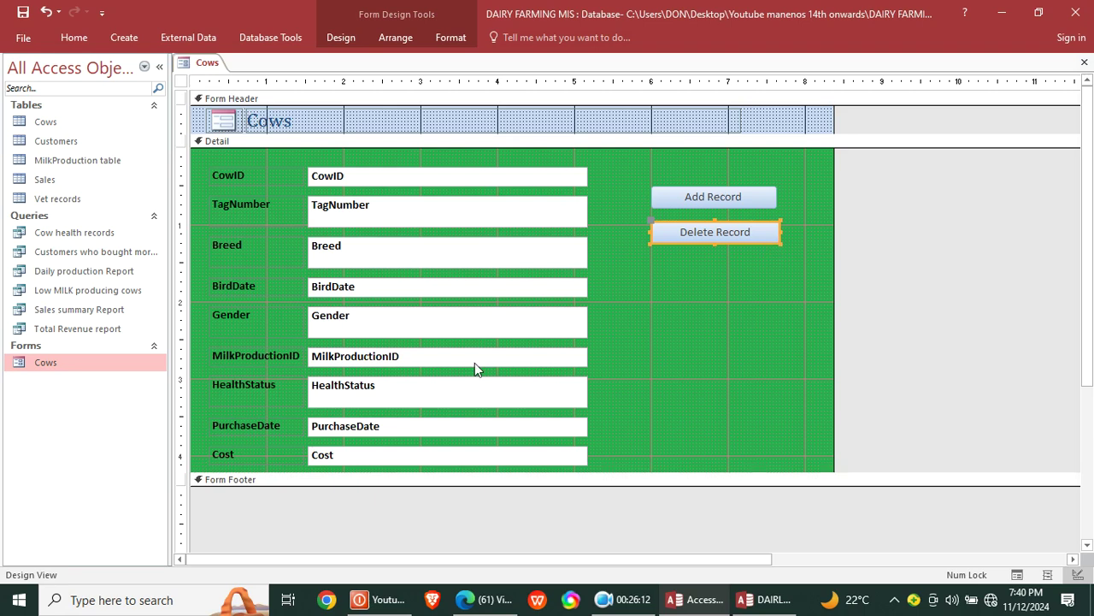
# Step: Open Close button code.txt in Notepad, copy the close-confirmation code from Dim response through End If, and return to Access
pyautogui.click(107, 600)
pyautogui.write('close')
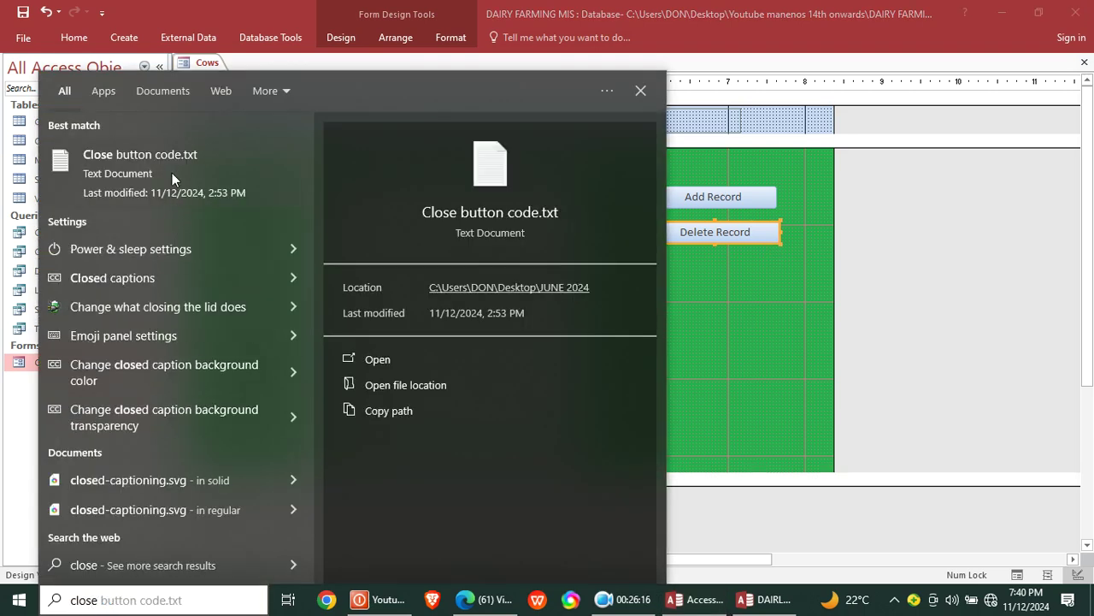
pyautogui.click(172, 173)
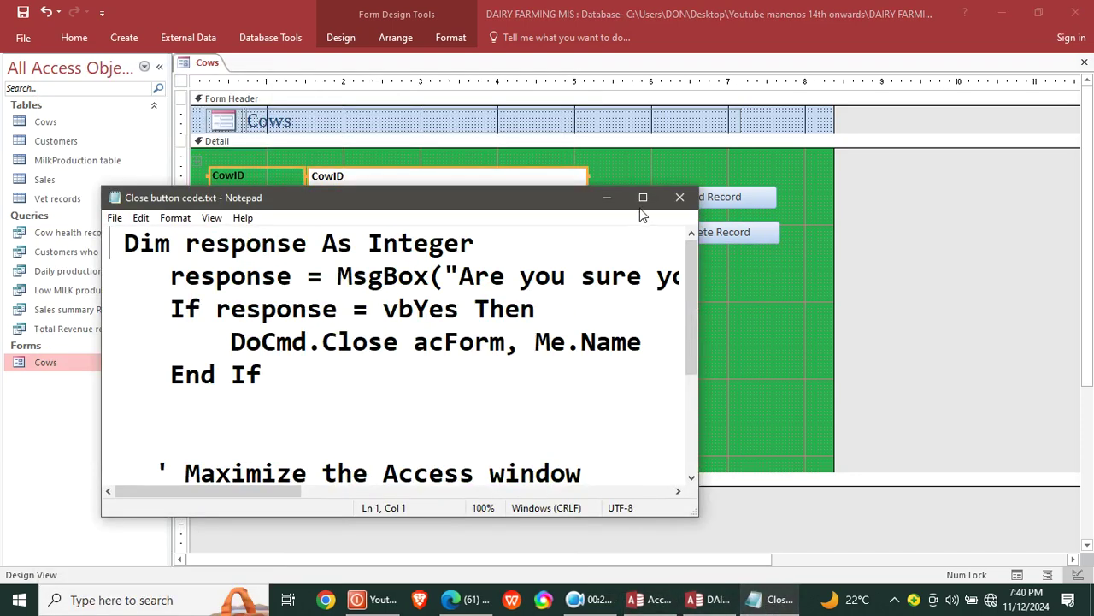
pyautogui.click(640, 193)
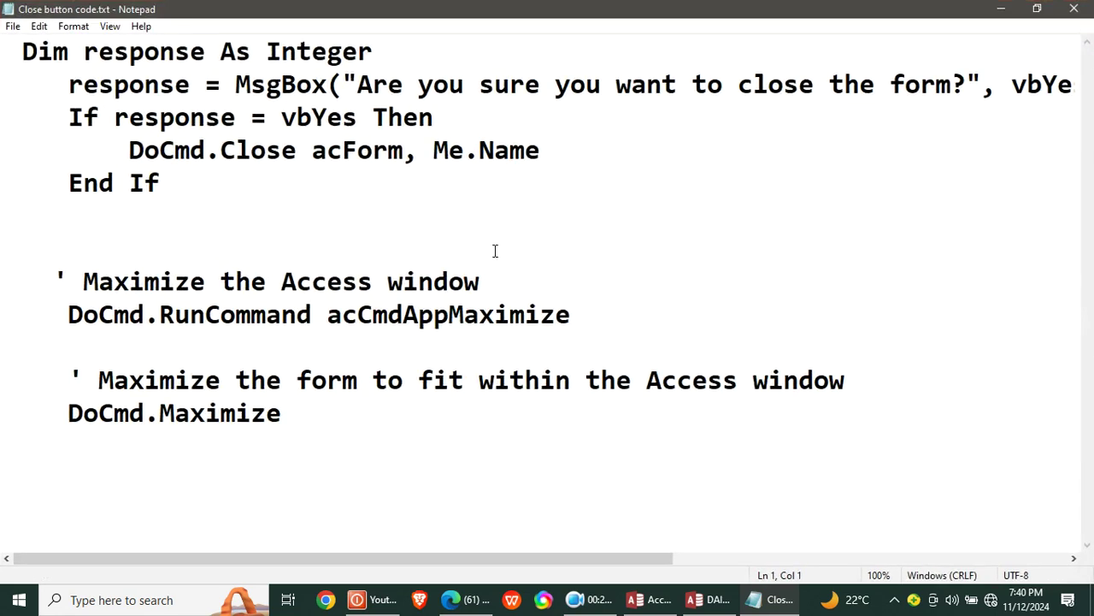
pyautogui.scroll(-4, 638, 283)
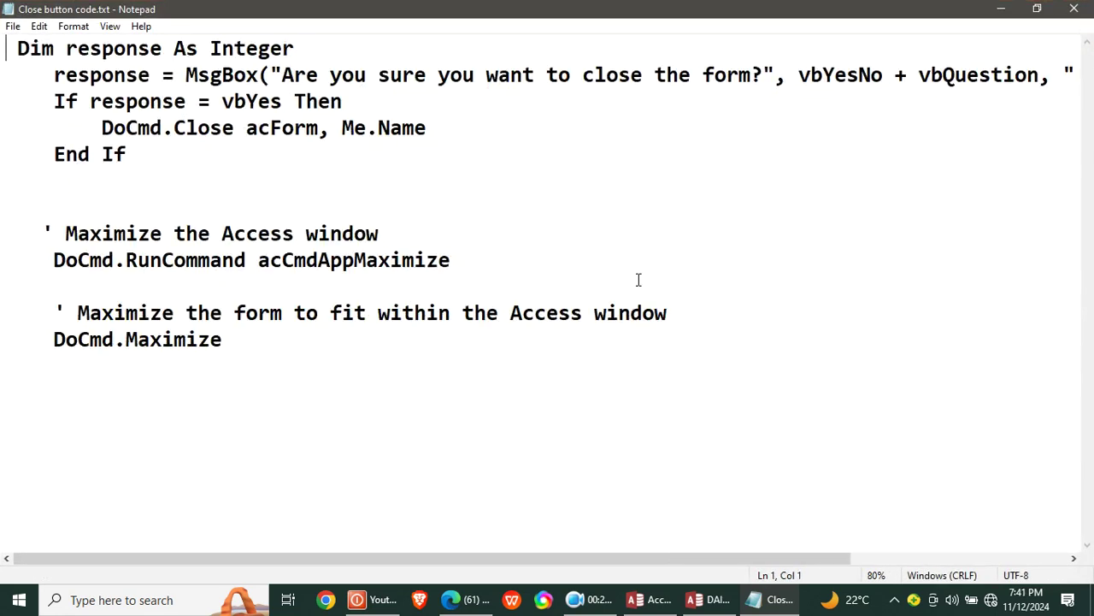
pyautogui.scroll(-1, 637, 279)
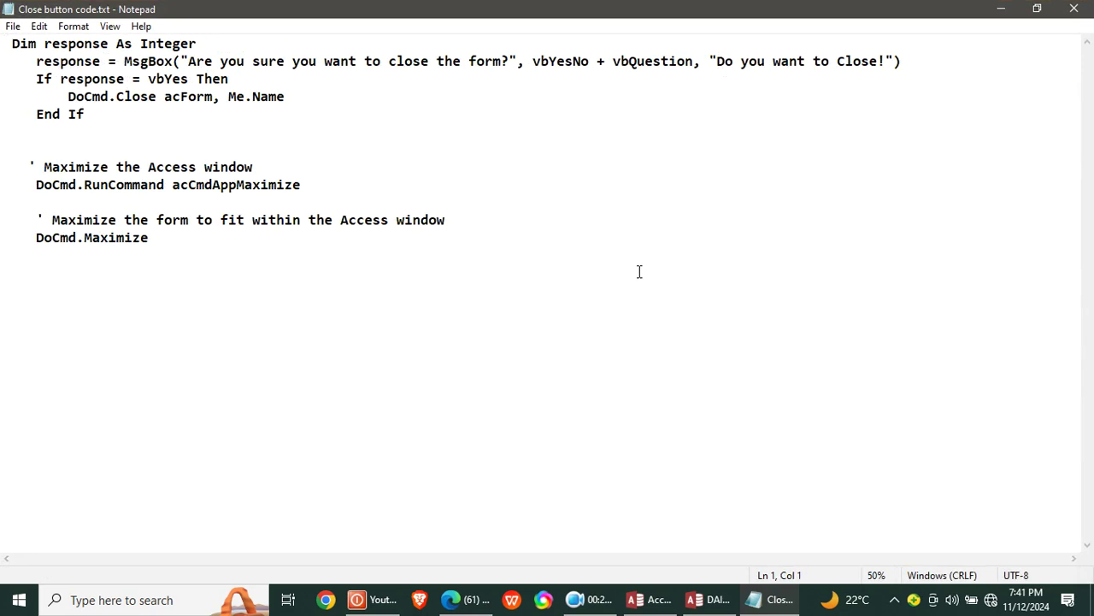
pyautogui.moveTo(11, 44); pyautogui.dragTo(128, 123)
pyautogui.hotkey('ctrl', 'c')
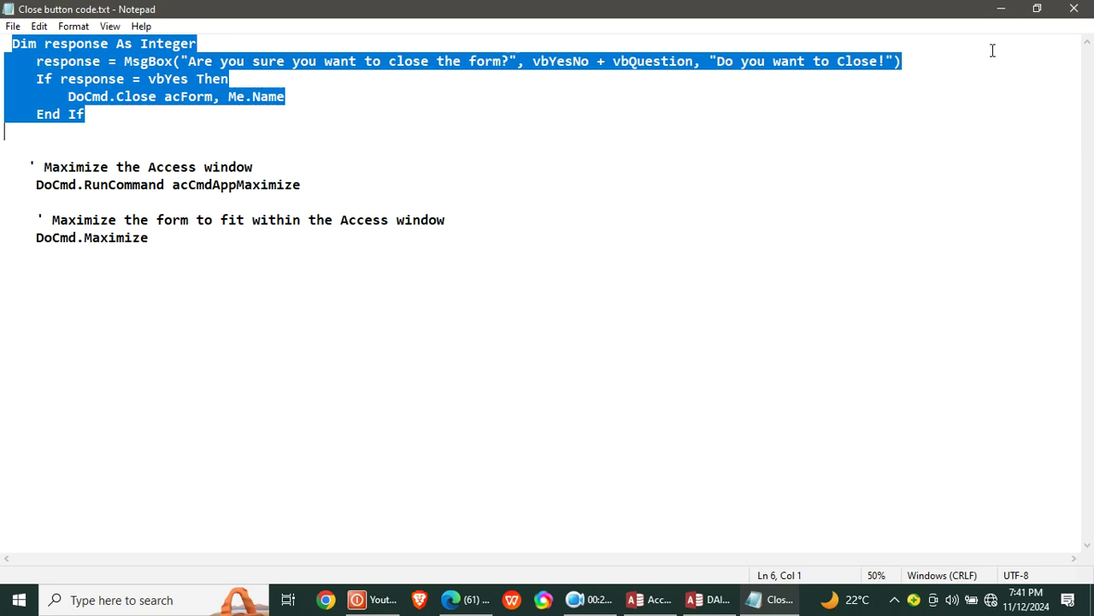
pyautogui.click(999, 10)
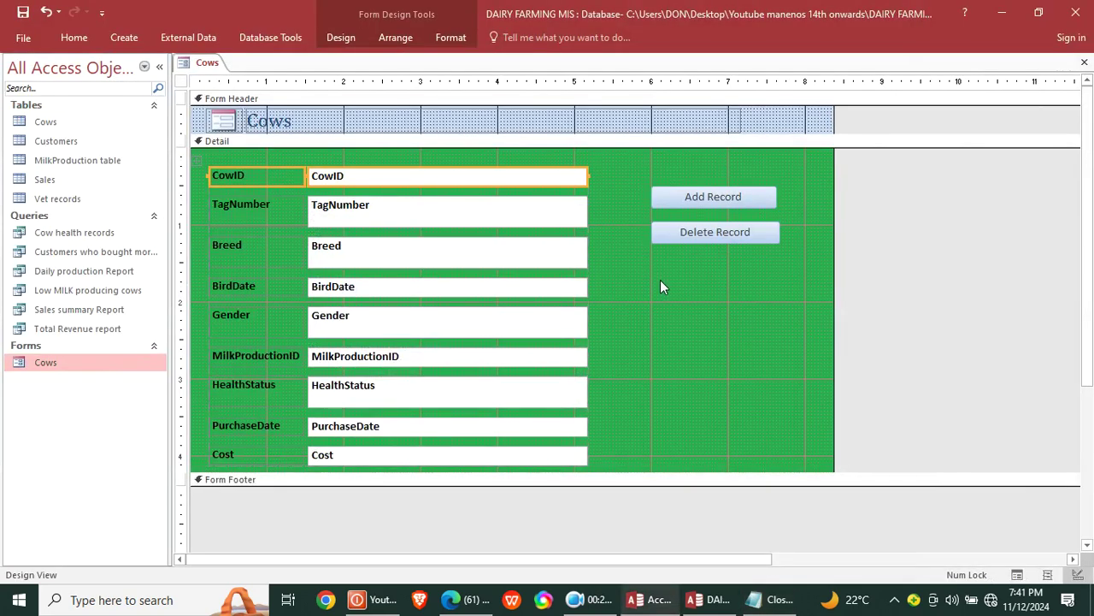
# Step: Insert a toggle button captioned Close below the Delete Record button, sized about 0.75 by 0.33 inches
pyautogui.click(338, 39)
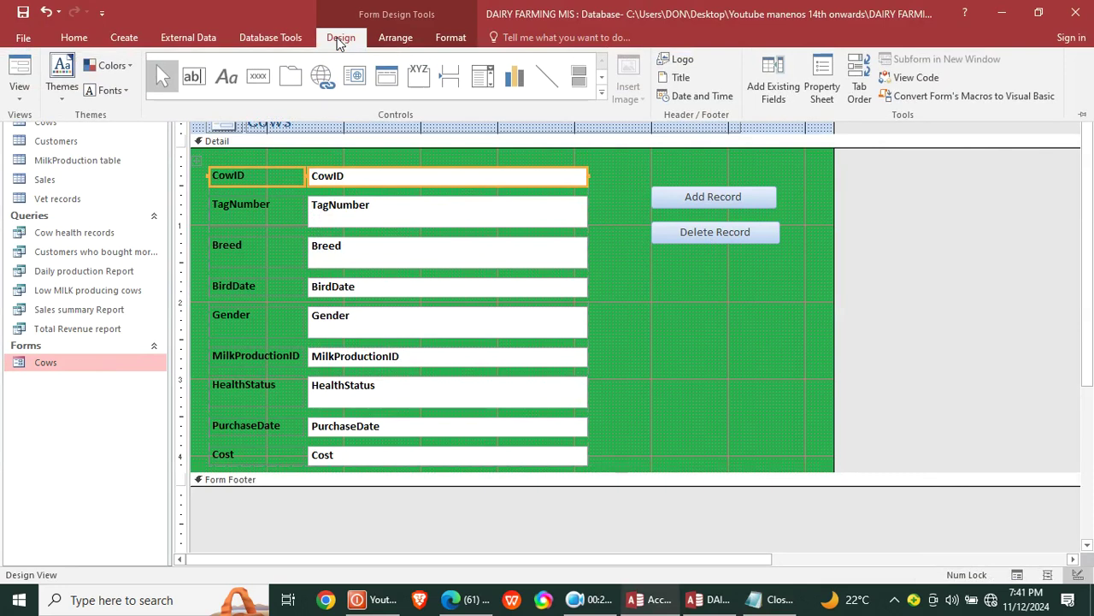
pyautogui.click(586, 81)
pyautogui.moveTo(715, 309); pyautogui.dragTo(740, 306)
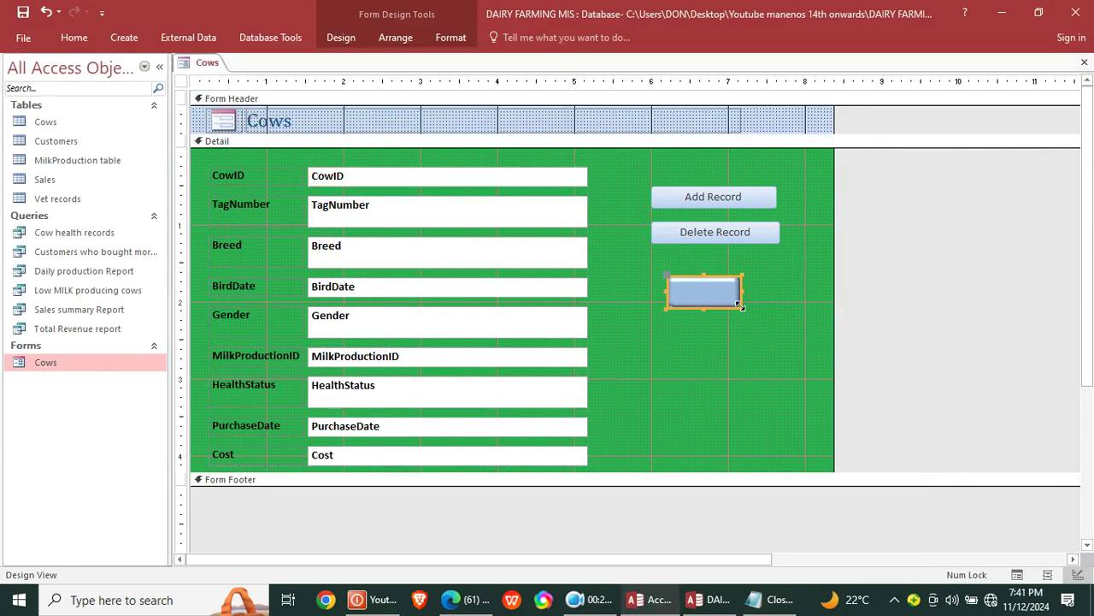
pyautogui.press('capslock')
pyautogui.write('C')
pyautogui.press('capslock')
pyautogui.write('Lose')
pyautogui.click(735, 326)
pyautogui.click(734, 299)
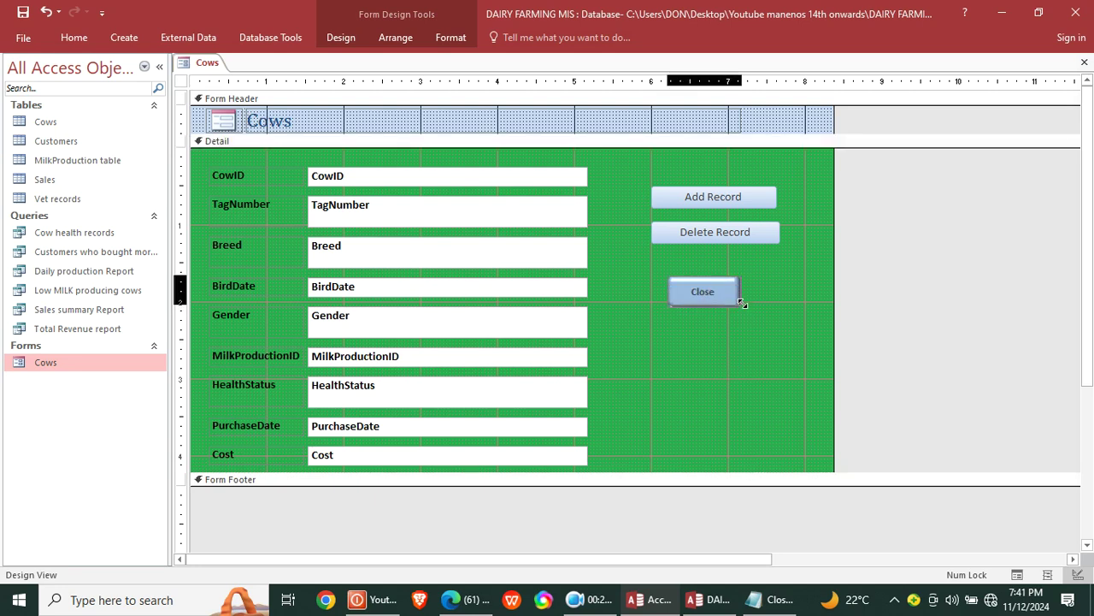
pyautogui.moveTo(742, 303); pyautogui.dragTo(727, 307)
pyautogui.click(711, 305)
pyautogui.click(712, 299)
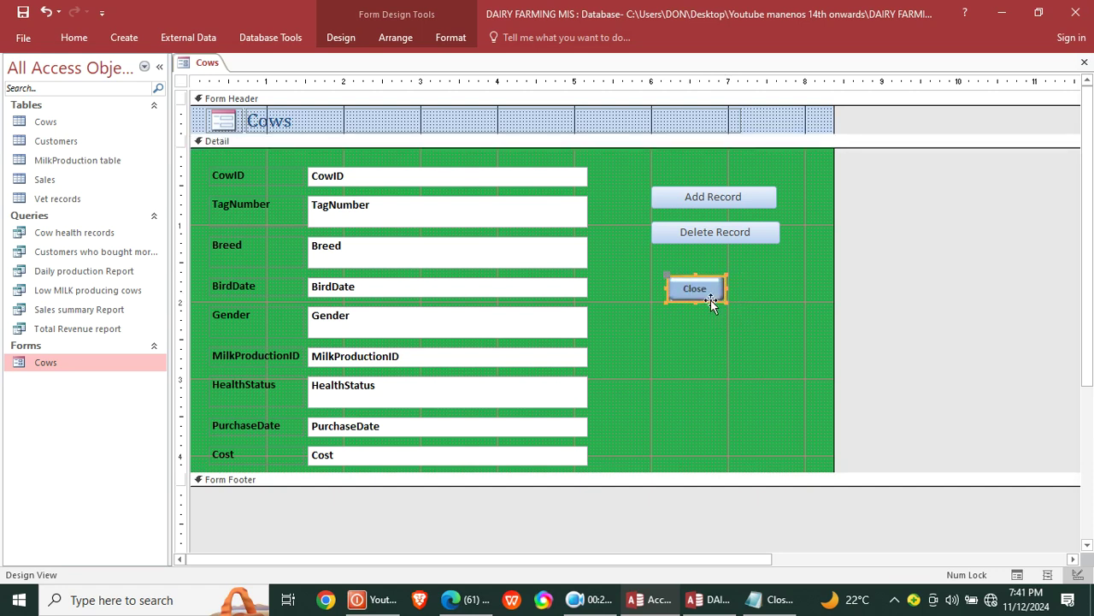
# Step: Assign an Event Procedure to the Close toggle button's On Click event and paste the copied close-confirmation code into Toggle31_Click
pyautogui.click(366, 40)
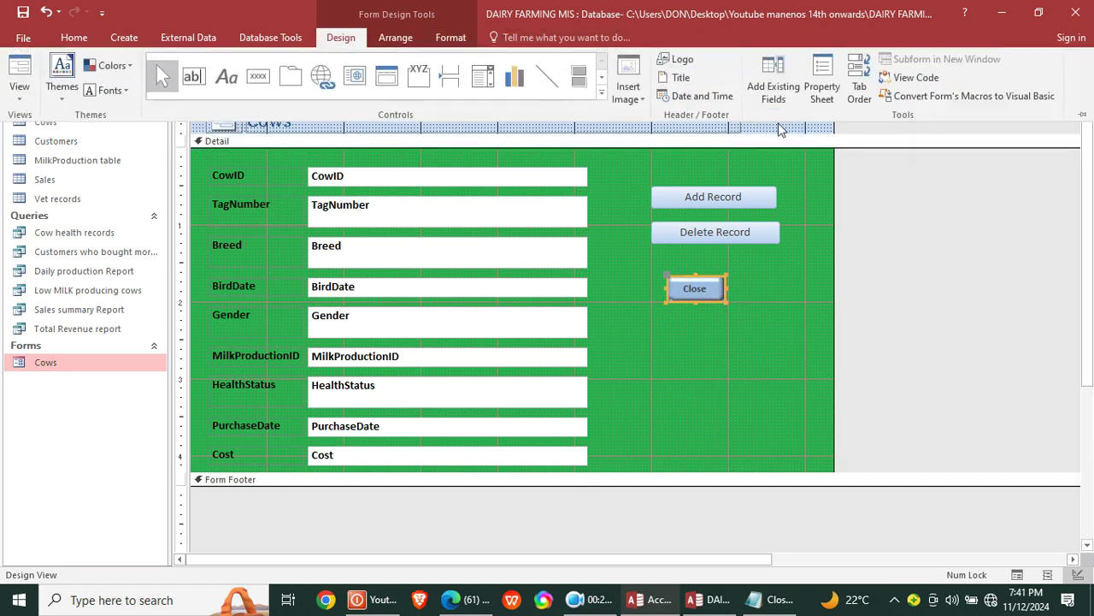
pyautogui.click(823, 81)
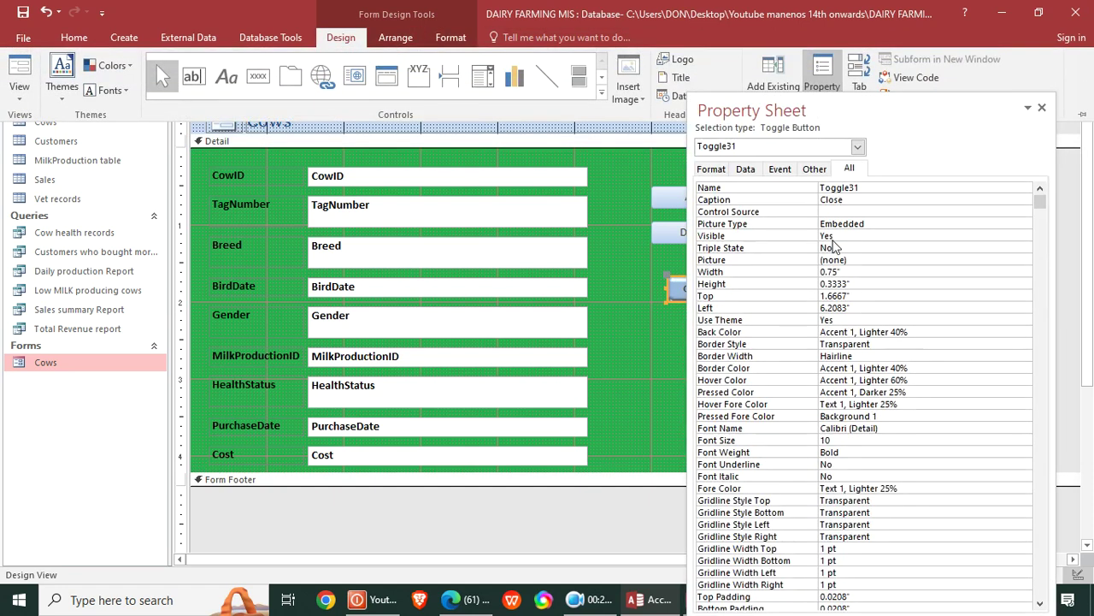
pyautogui.click(783, 170)
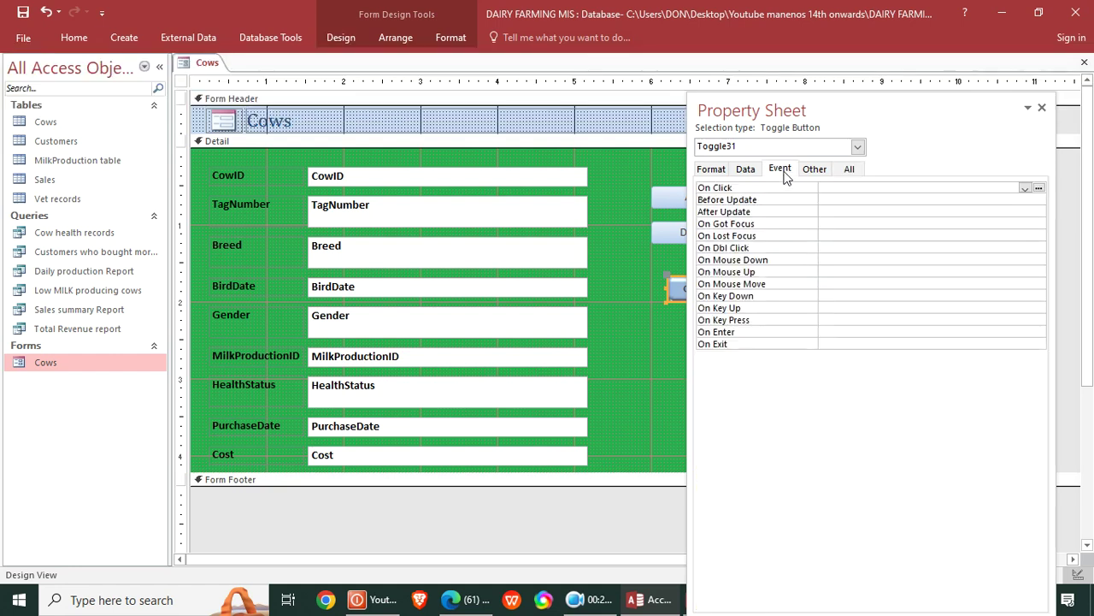
pyautogui.click(1025, 188)
pyautogui.click(893, 200)
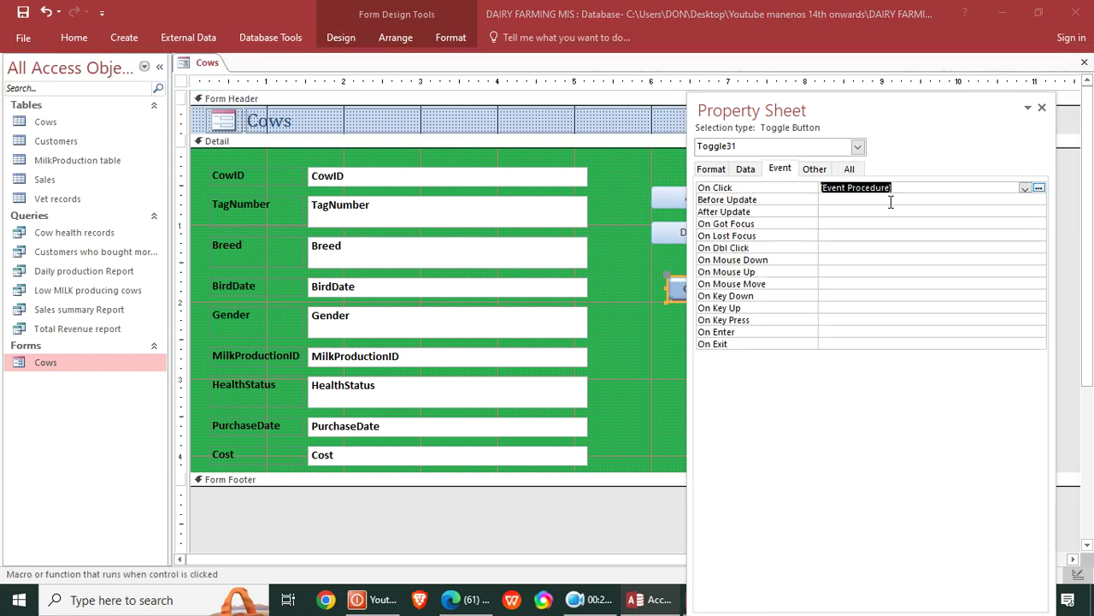
pyautogui.click(1040, 190)
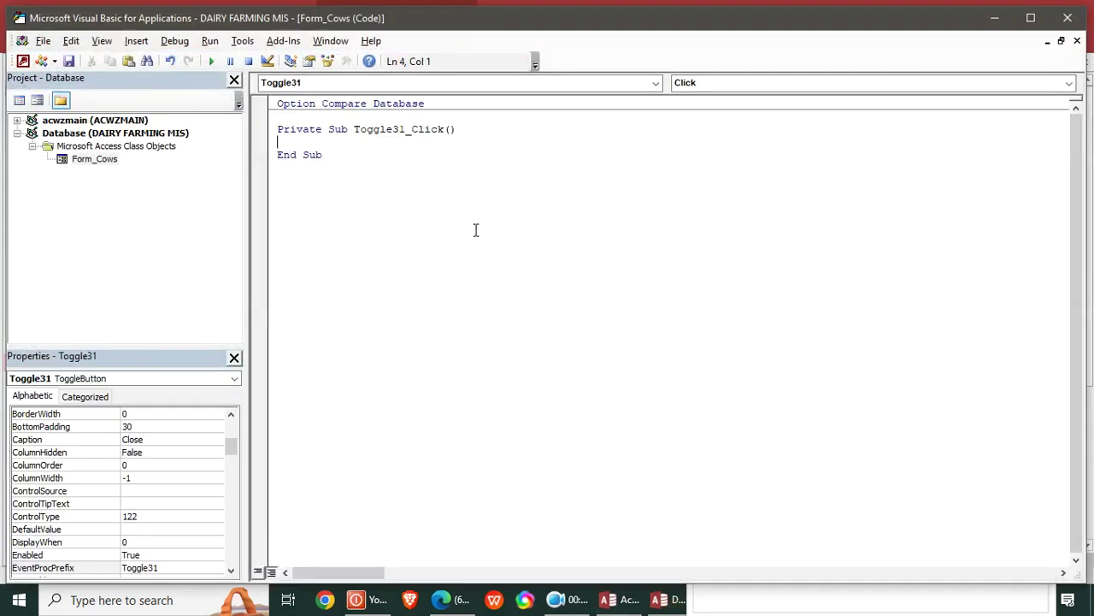
pyautogui.hotkey('ctrl', 'v')
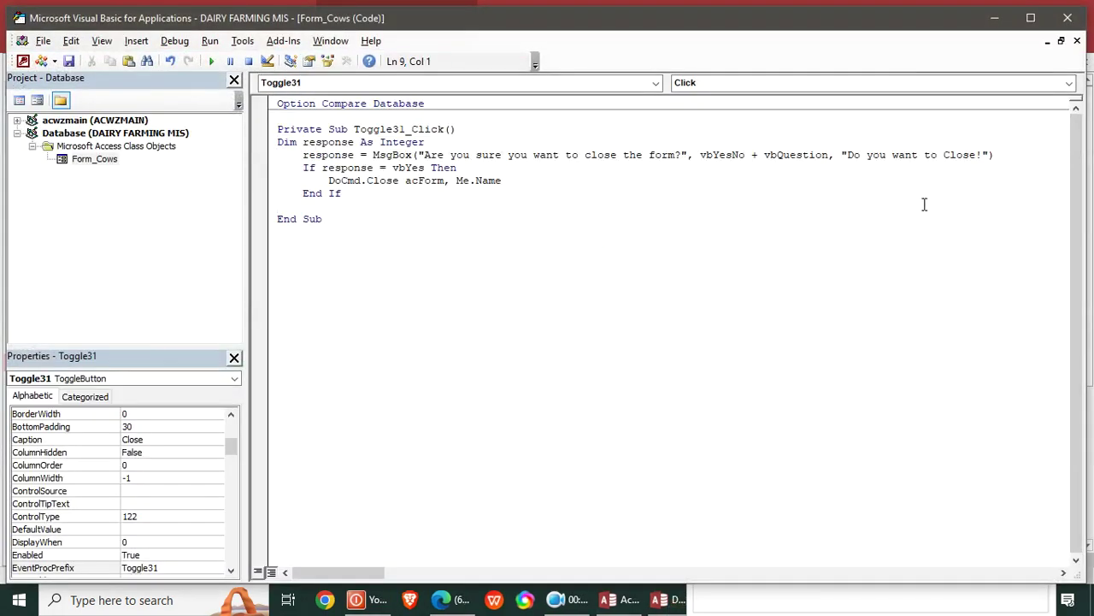
# Step: Change the message box title in the code to "Dairy Farmers Pro!" and close the code editor
pyautogui.moveTo(988, 152); pyautogui.dragTo(847, 155)
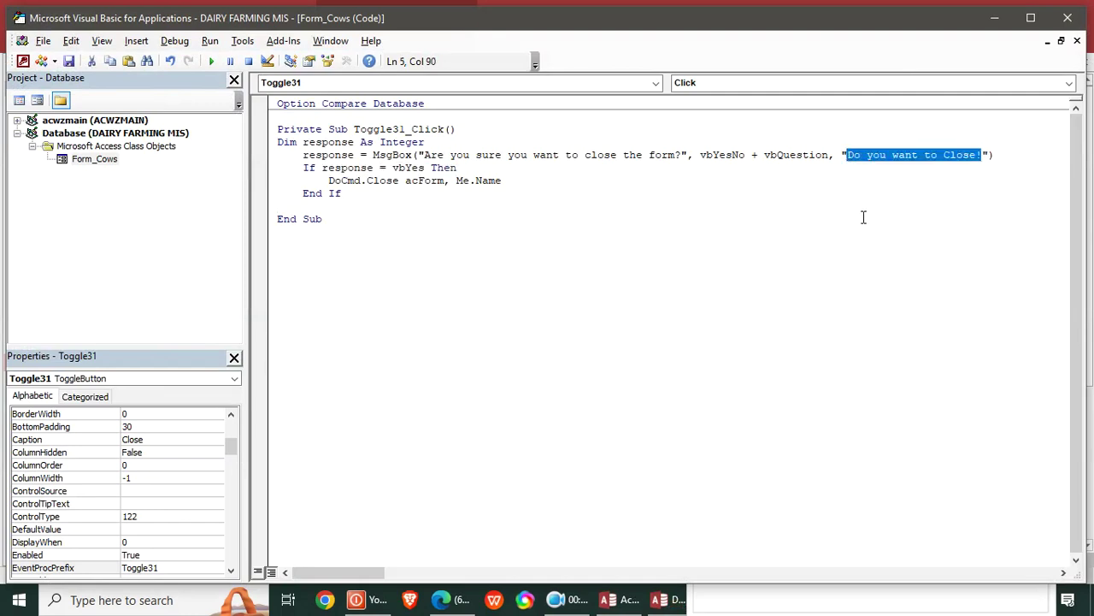
pyautogui.write('D')
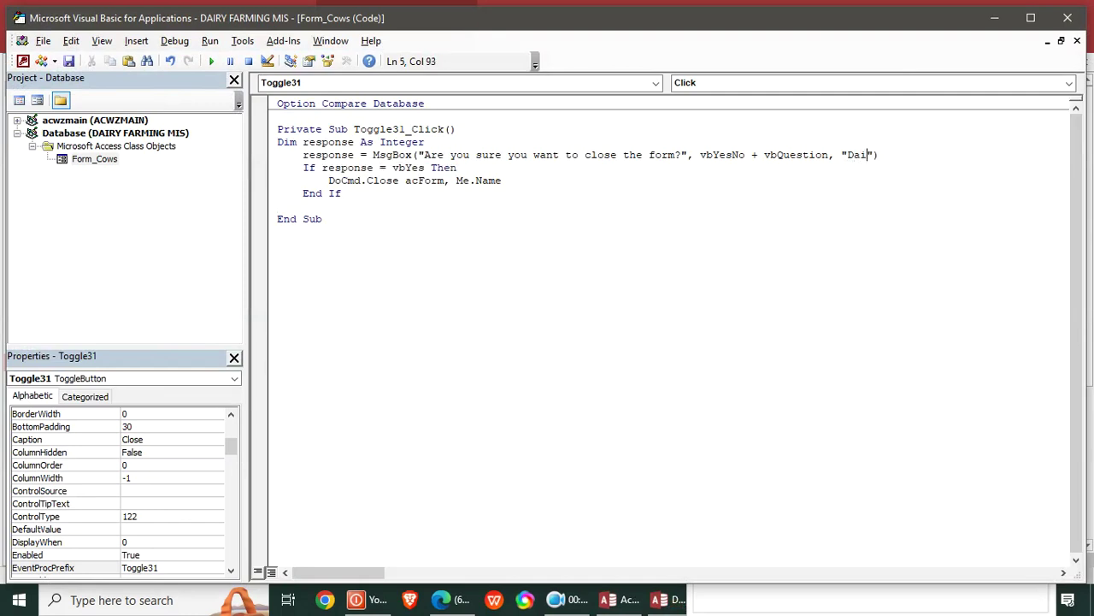
pyautogui.write('airy Farmers Pro!')
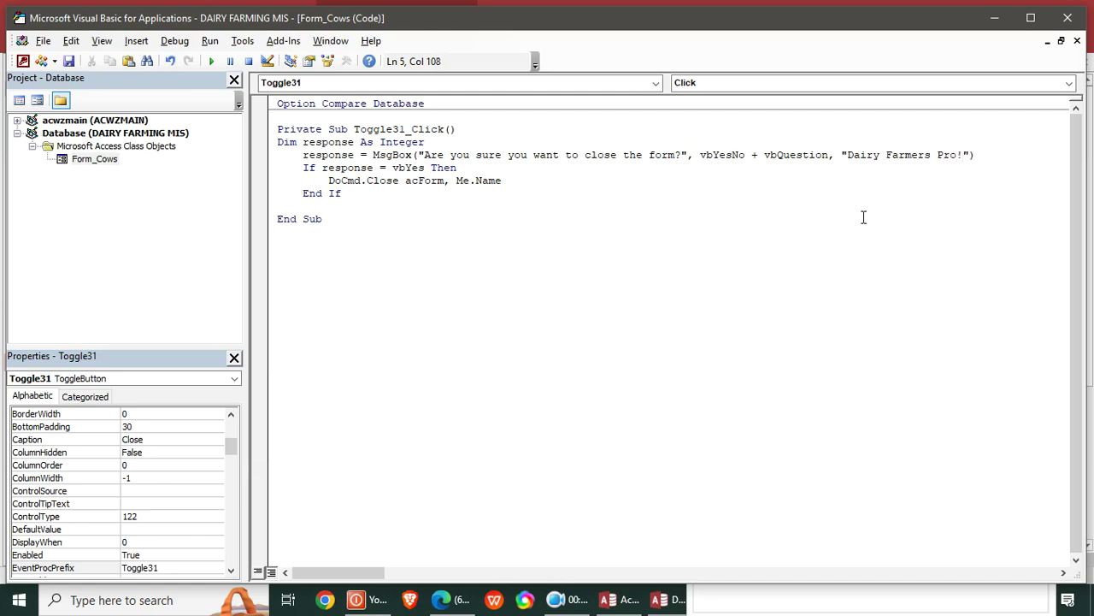
pyautogui.click(1068, 17)
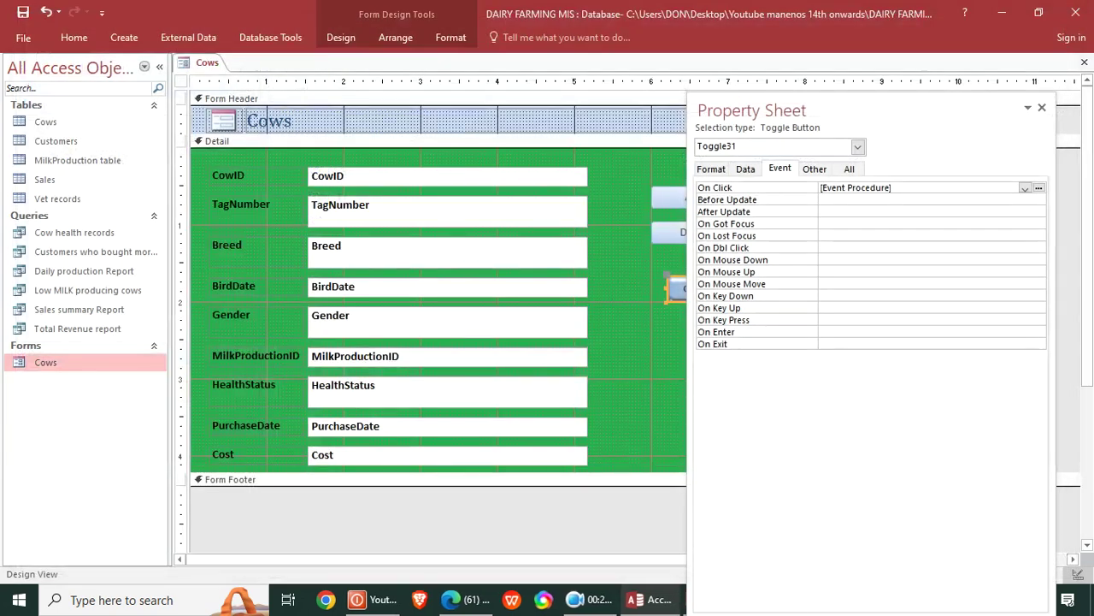
# Step: Test the Close button in Form View, declining the confirmation the first time and accepting it the second time
pyautogui.click(73, 37)
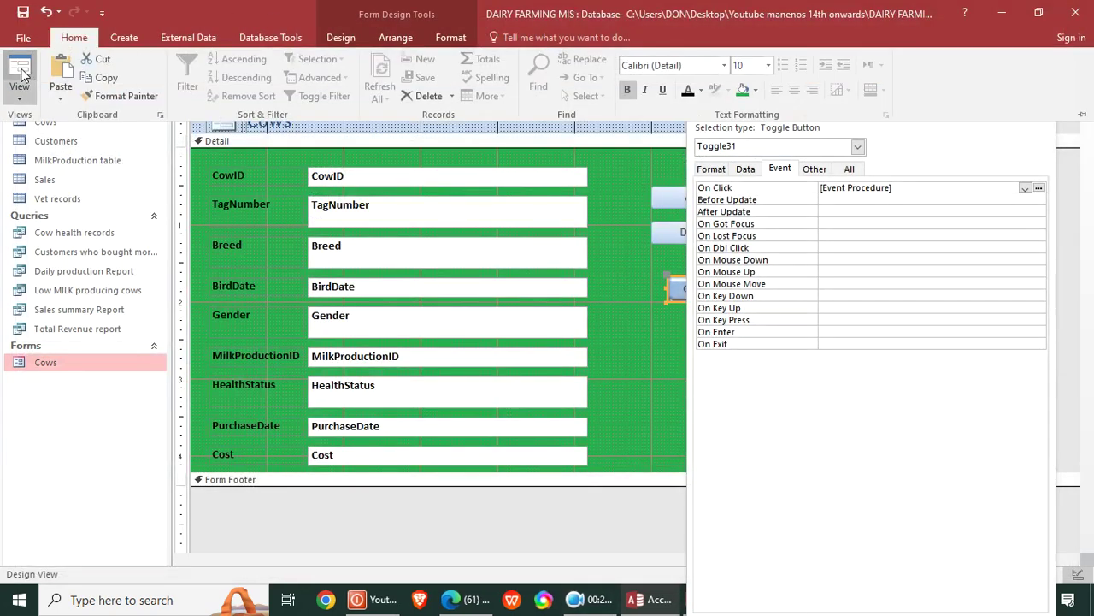
pyautogui.click(23, 73)
pyautogui.click(696, 269)
pyautogui.moveTo(497, 264); pyautogui.dragTo(473, 117)
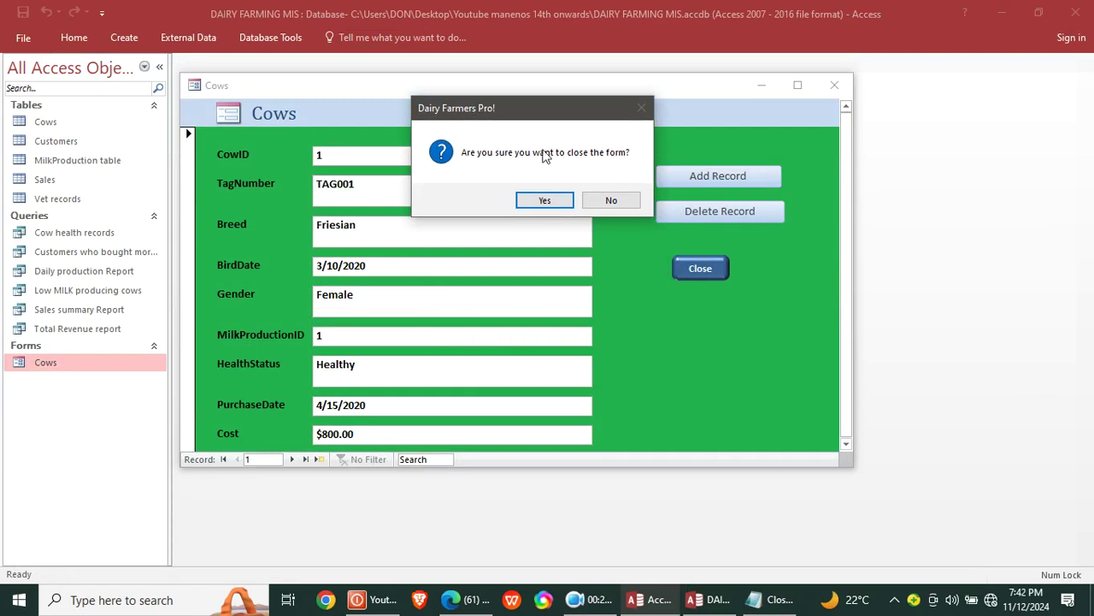
pyautogui.click(609, 200)
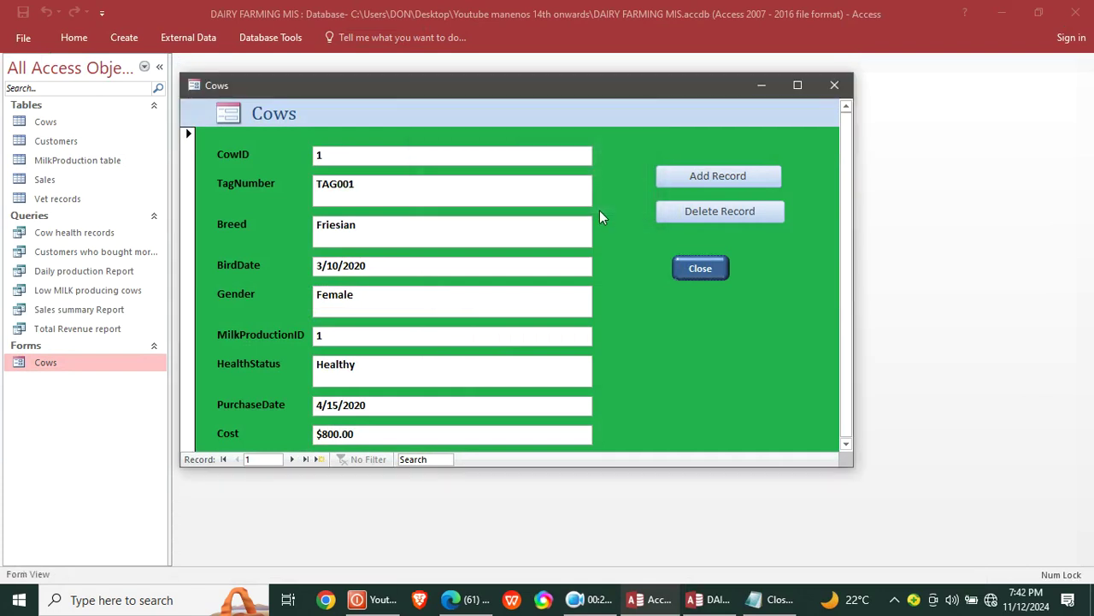
pyautogui.click(714, 279)
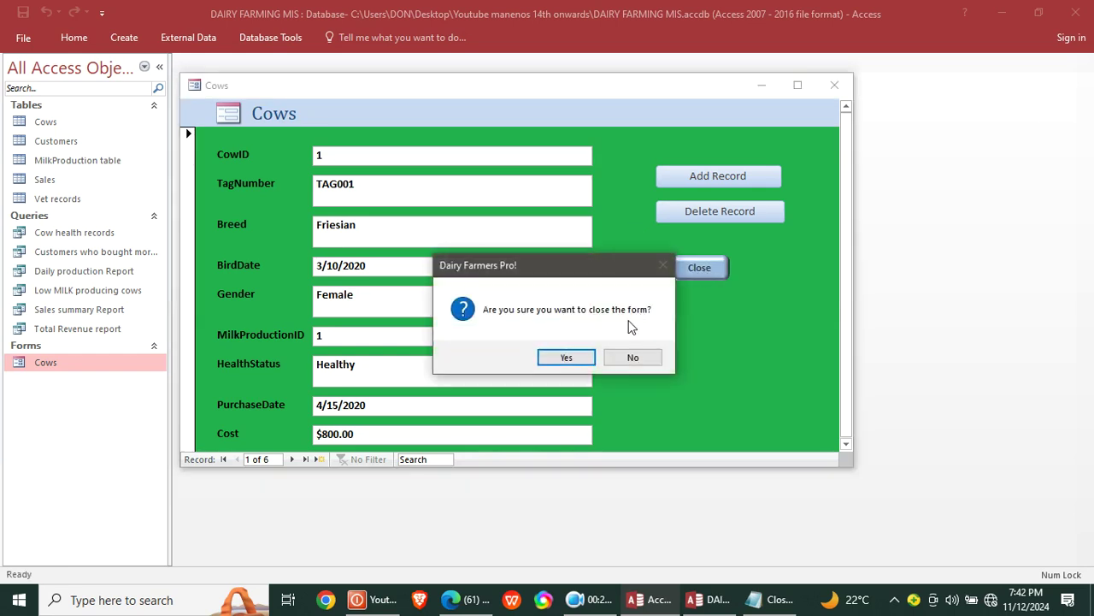
pyautogui.click(568, 359)
# Step: Reopen the Cows form, test the Add Record button, step back to the first record and close the form
pyautogui.doubleClick(92, 363)
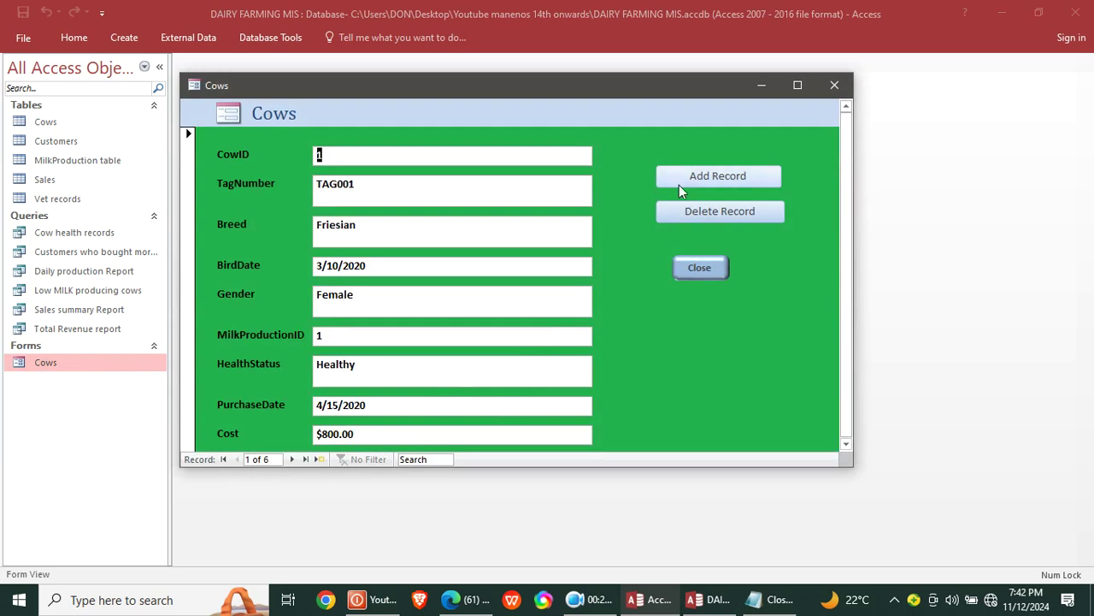
pyautogui.click(716, 177)
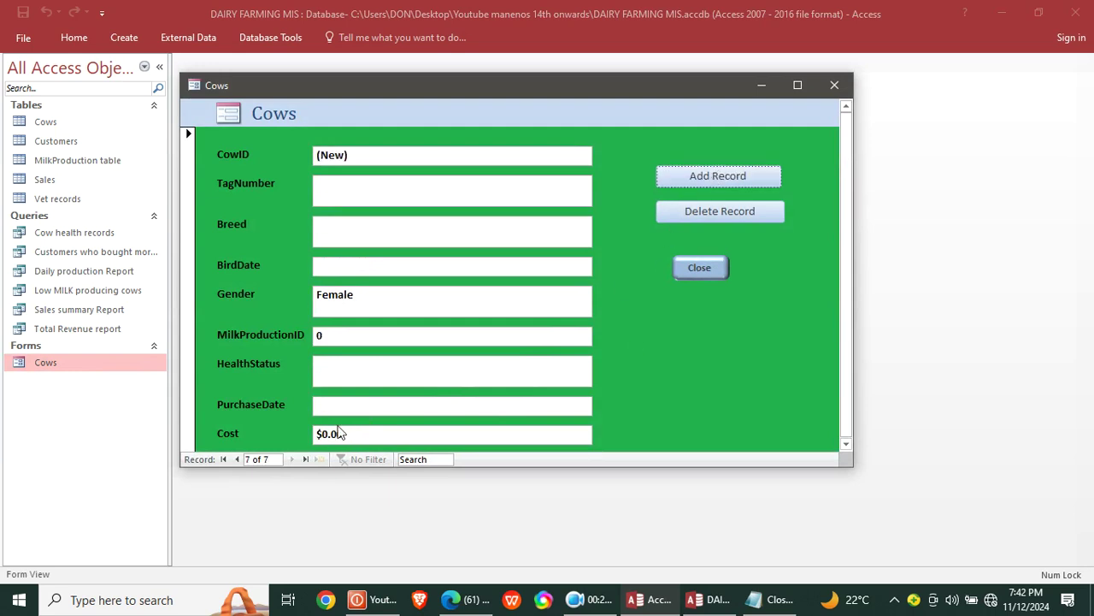
pyautogui.click(236, 459)
pyautogui.click(236, 459)
pyautogui.click(236, 460)
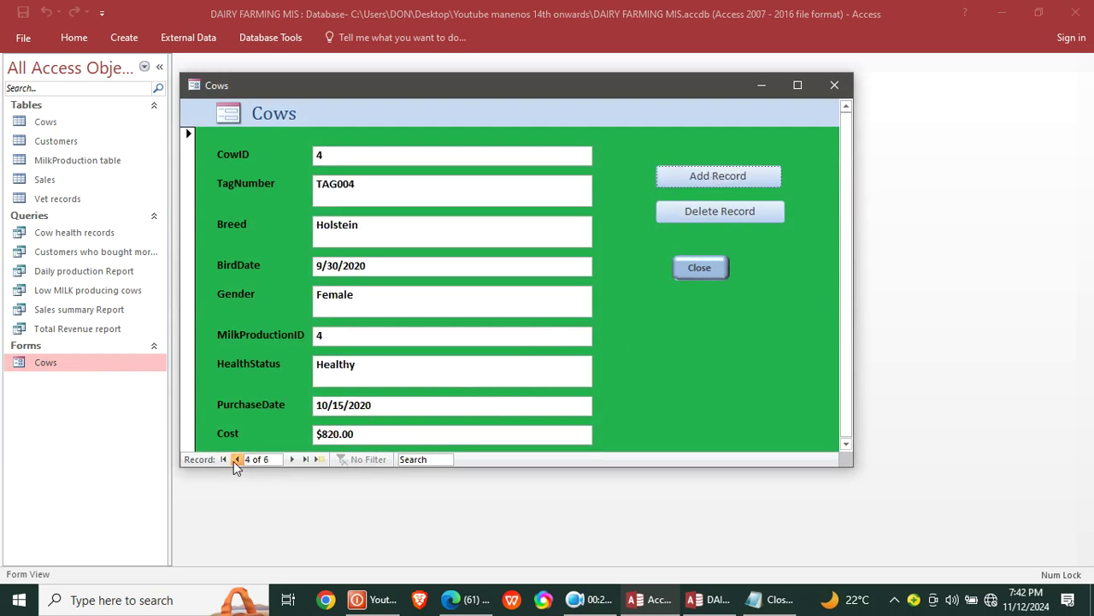
pyautogui.click(236, 459)
pyautogui.click(236, 459)
pyautogui.click(236, 459)
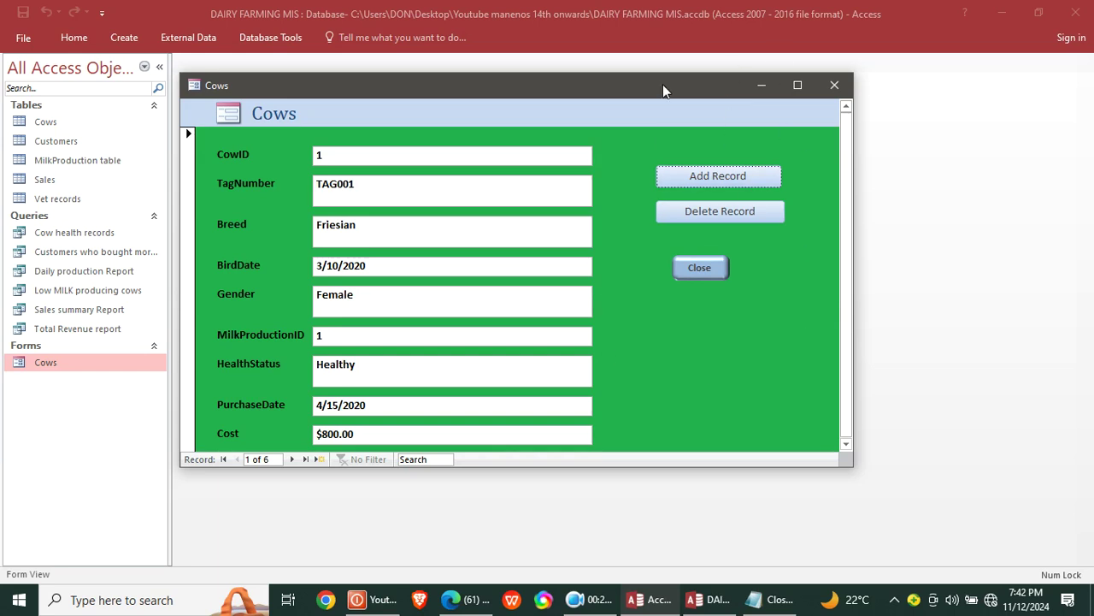
pyautogui.click(834, 87)
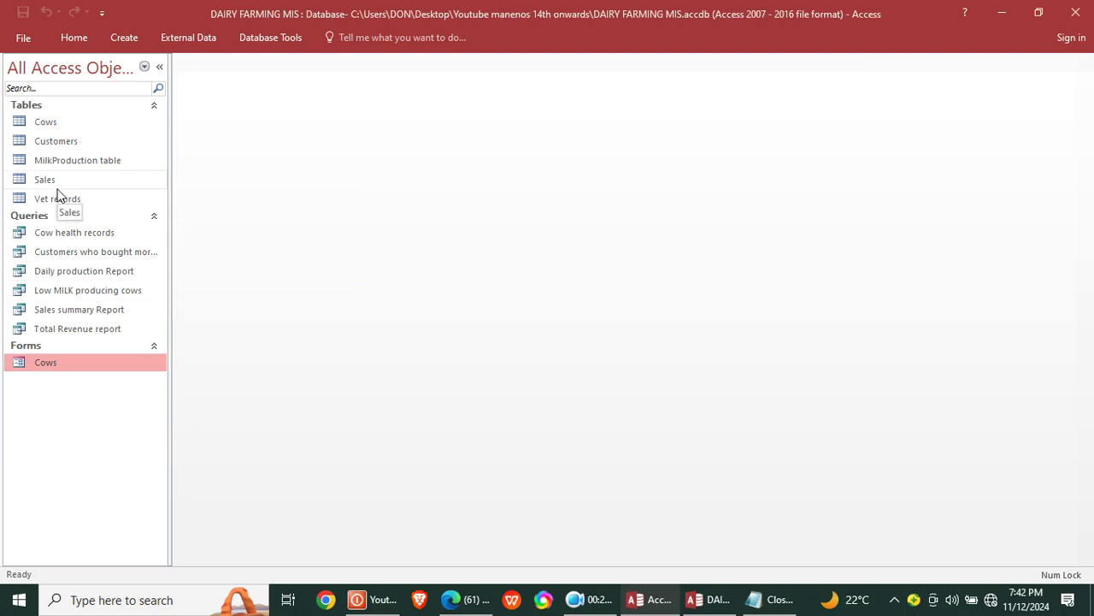
# Step: Create a form from the MilkProduction table and close its Property Sheet
pyautogui.click(101, 163)
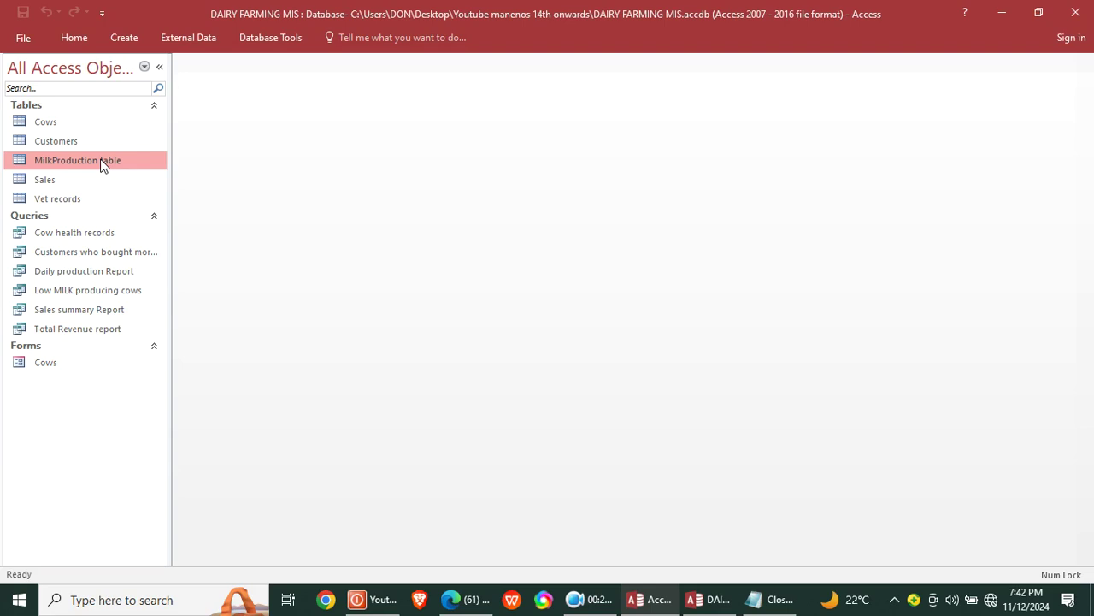
pyautogui.click(124, 37)
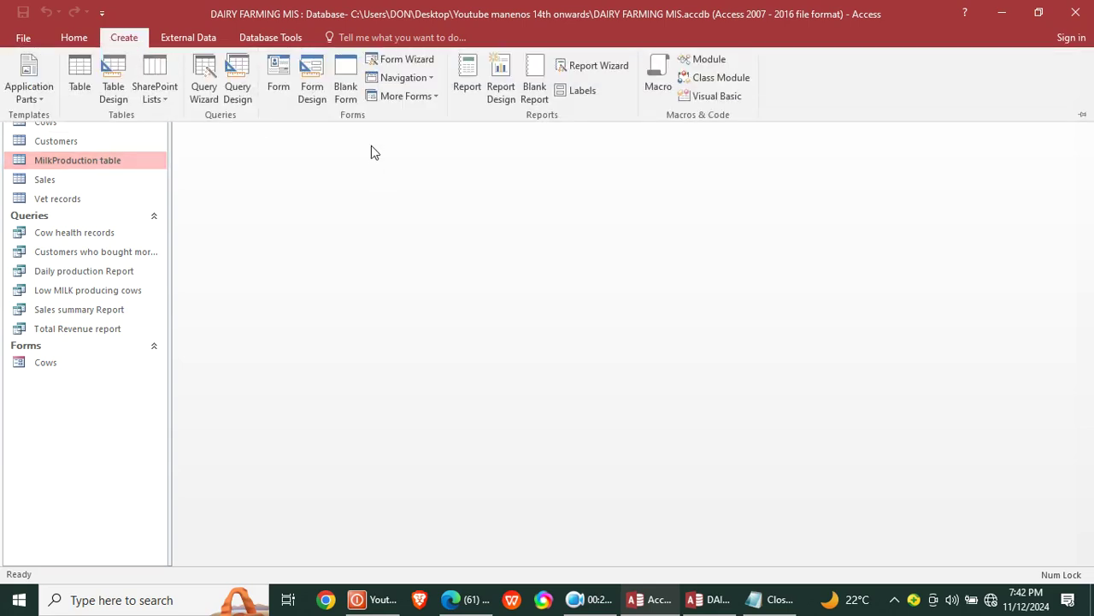
pyautogui.click(289, 88)
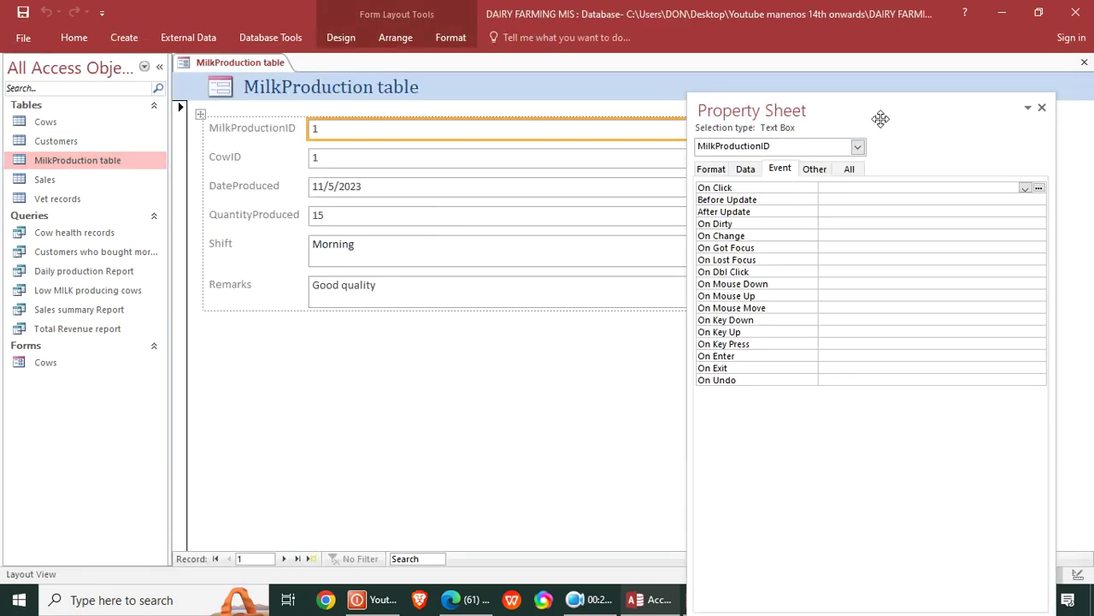
pyautogui.click(1041, 107)
# Step: In Design View, narrow all the data fields so they end near the 5-inch ruler mark
pyautogui.rightClick(908, 121)
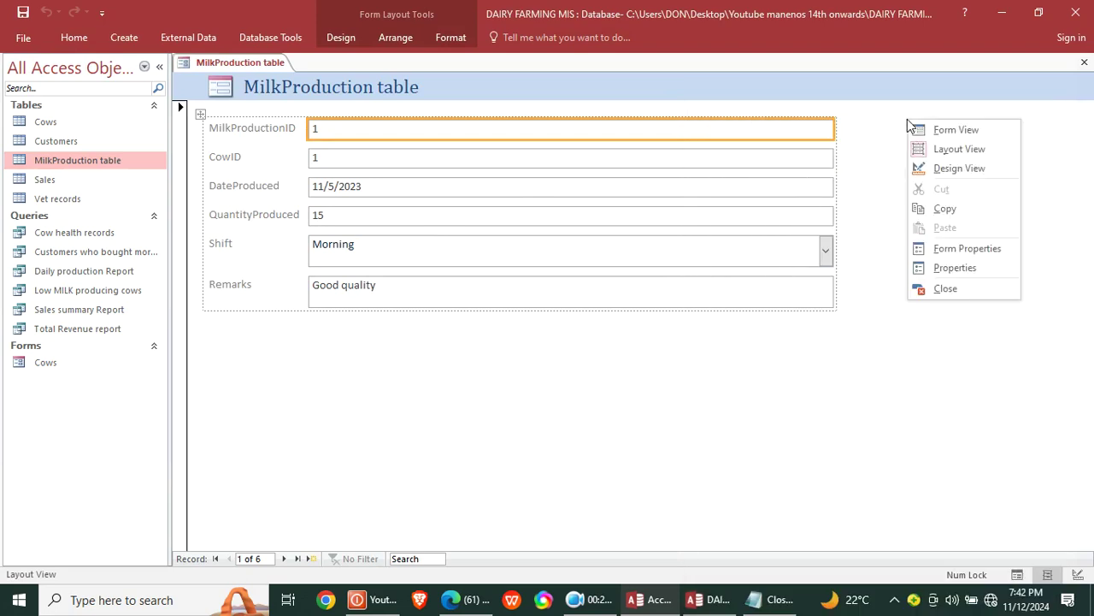
pyautogui.click(955, 169)
pyautogui.moveTo(774, 161); pyautogui.dragTo(701, 350)
pyautogui.moveTo(838, 297); pyautogui.dragTo(567, 301)
pyautogui.click(565, 192)
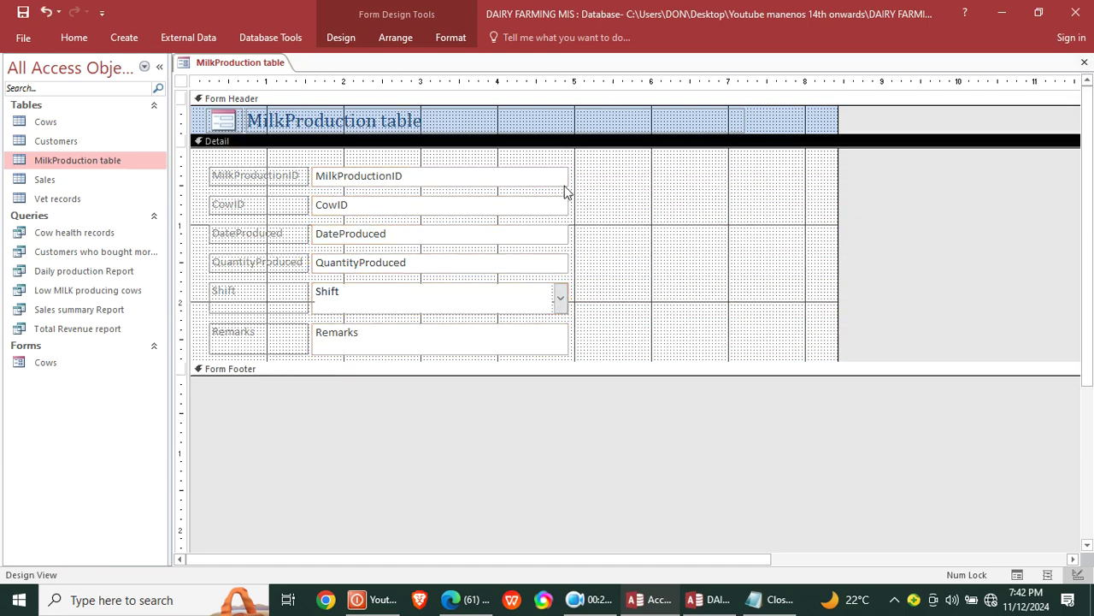
pyautogui.moveTo(219, 159); pyautogui.dragTo(487, 294)
pyautogui.moveTo(623, 200); pyautogui.dragTo(225, 342)
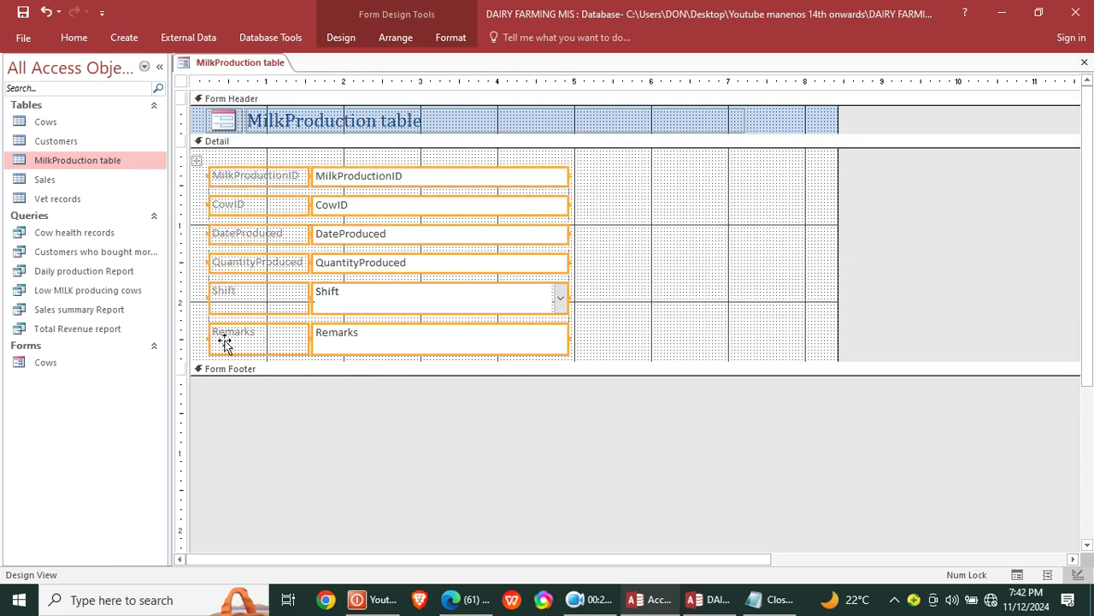
pyautogui.click(194, 160)
pyautogui.doubleClick(214, 163)
pyautogui.click(607, 333)
pyautogui.click(1040, 106)
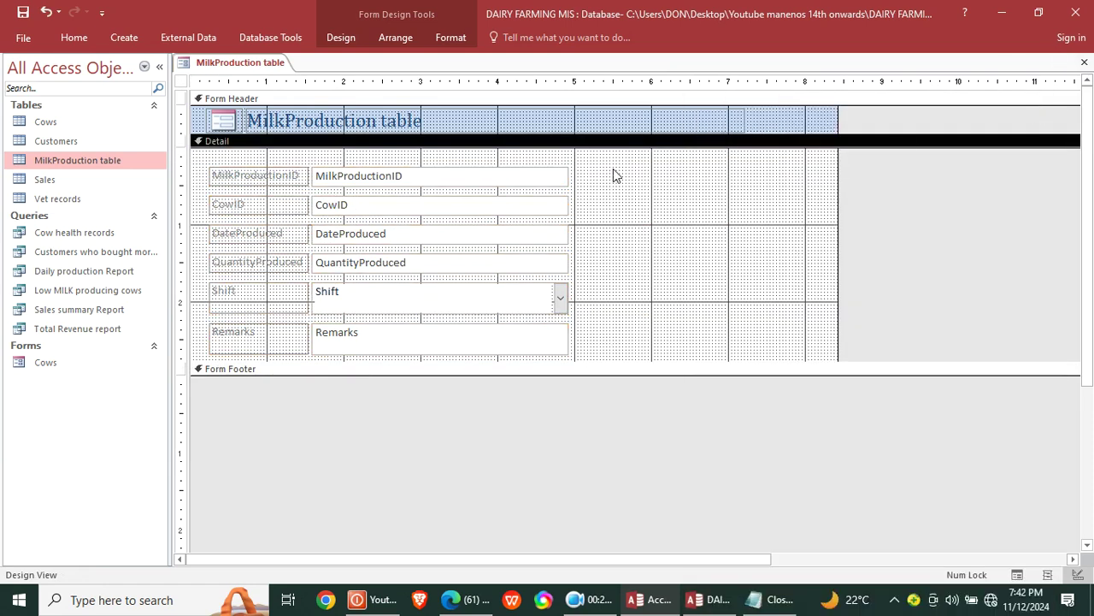
# Step: Move all field labels and boxes into the Detail section's upper-left corner and make their text bold and black
pyautogui.moveTo(613, 169); pyautogui.dragTo(282, 342)
pyautogui.moveTo(196, 165); pyautogui.dragTo(179, 147)
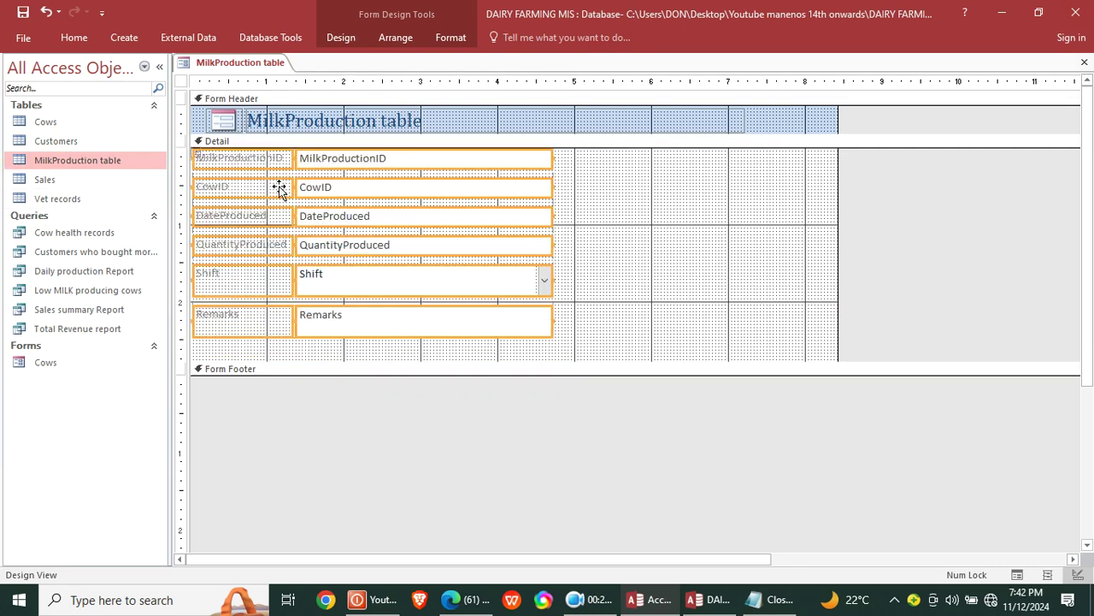
pyautogui.click(451, 39)
pyautogui.click(114, 90)
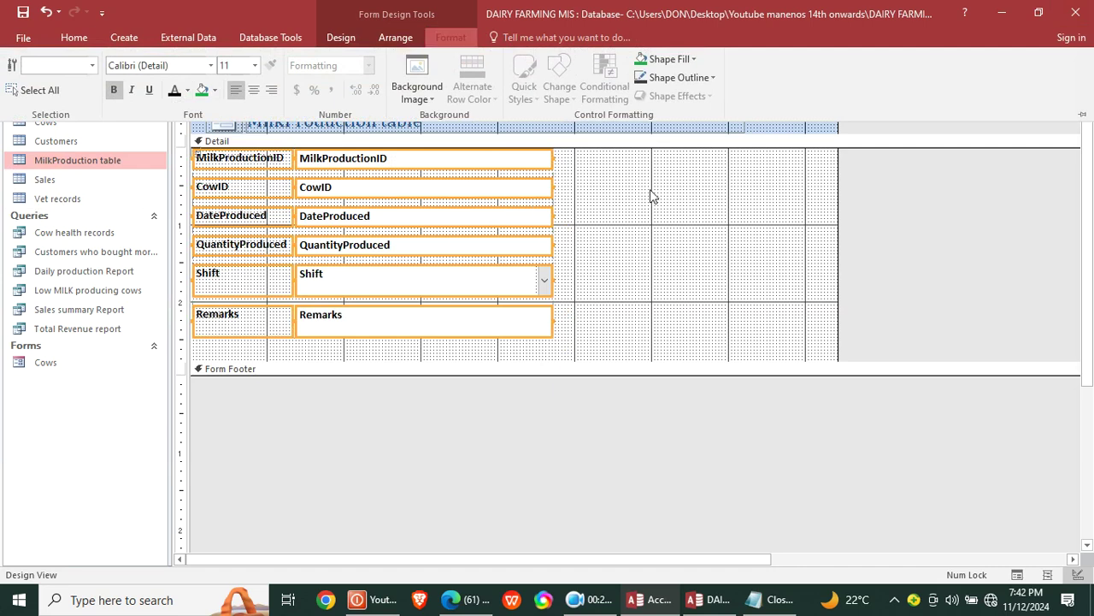
# Step: Fill the Detail section with yellow and shrink the form to about 7.24 inches wide, ending just below the Remarks field
pyautogui.click(650, 196)
pyautogui.rightClick(639, 195)
pyautogui.moveTo(722, 260)
pyautogui.click(843, 381)
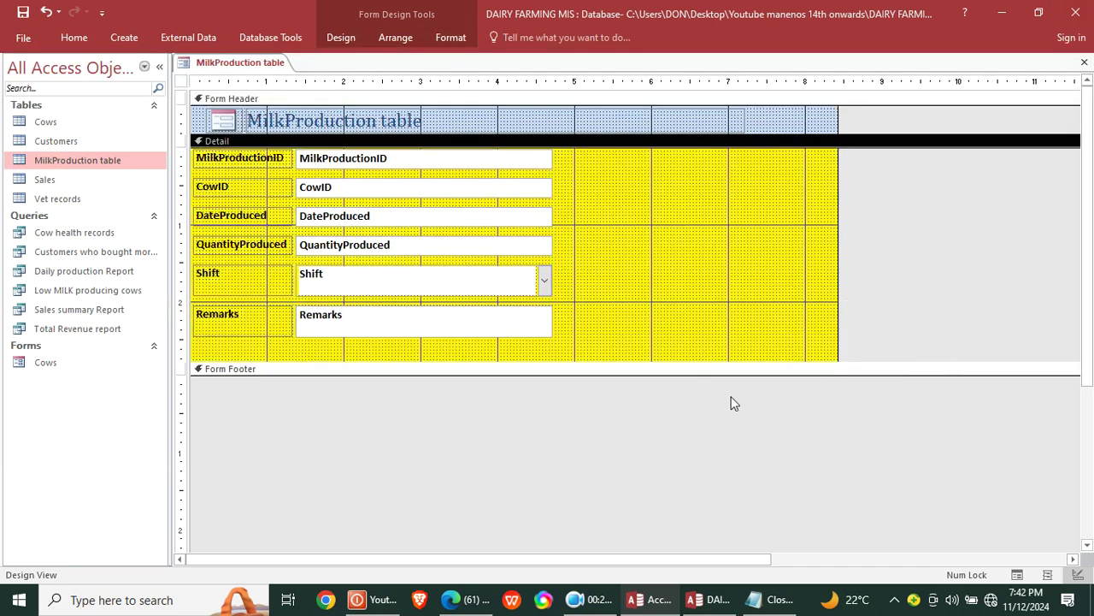
pyautogui.moveTo(836, 356); pyautogui.dragTo(746, 354)
pyautogui.moveTo(556, 354); pyautogui.dragTo(549, 345)
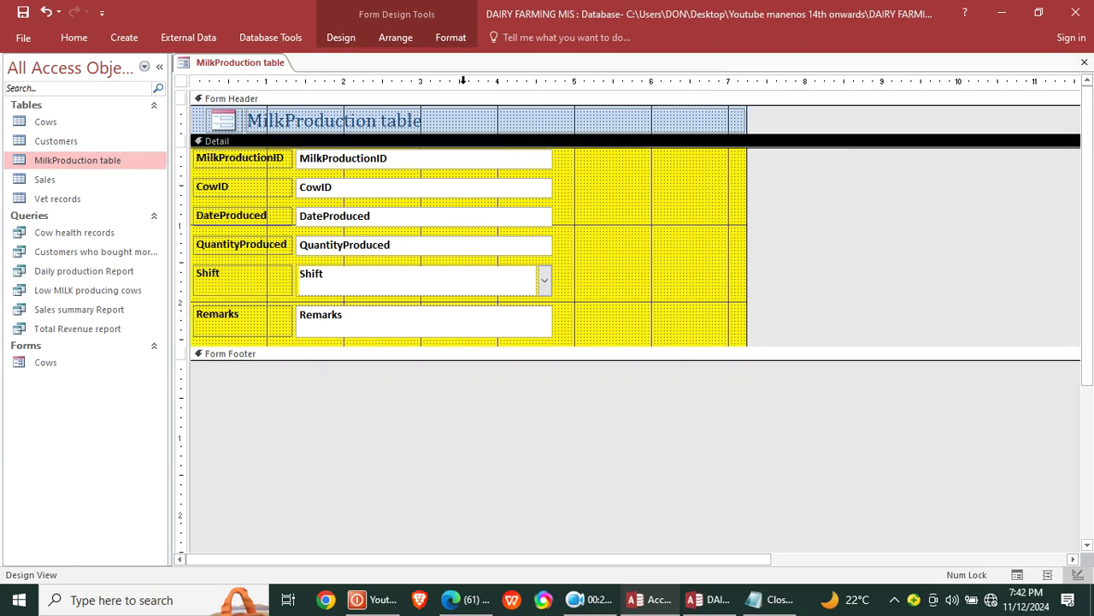
# Step: Change the form header title to "MilkProduction Form"
pyautogui.click(697, 115)
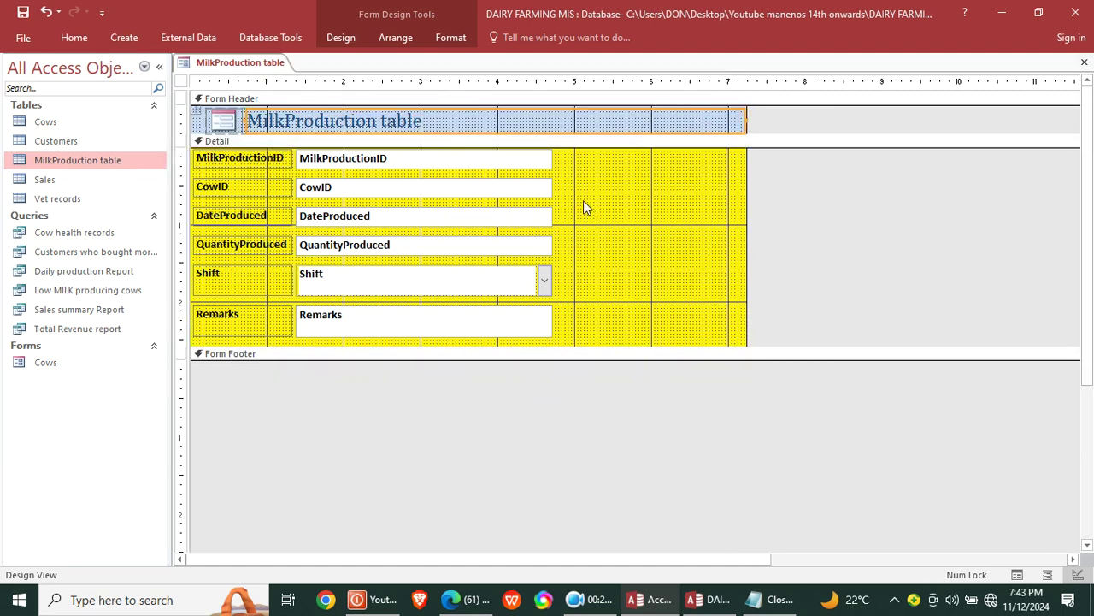
pyautogui.click(435, 123)
pyautogui.press('BackSpace')
pyautogui.press('BackSpace')
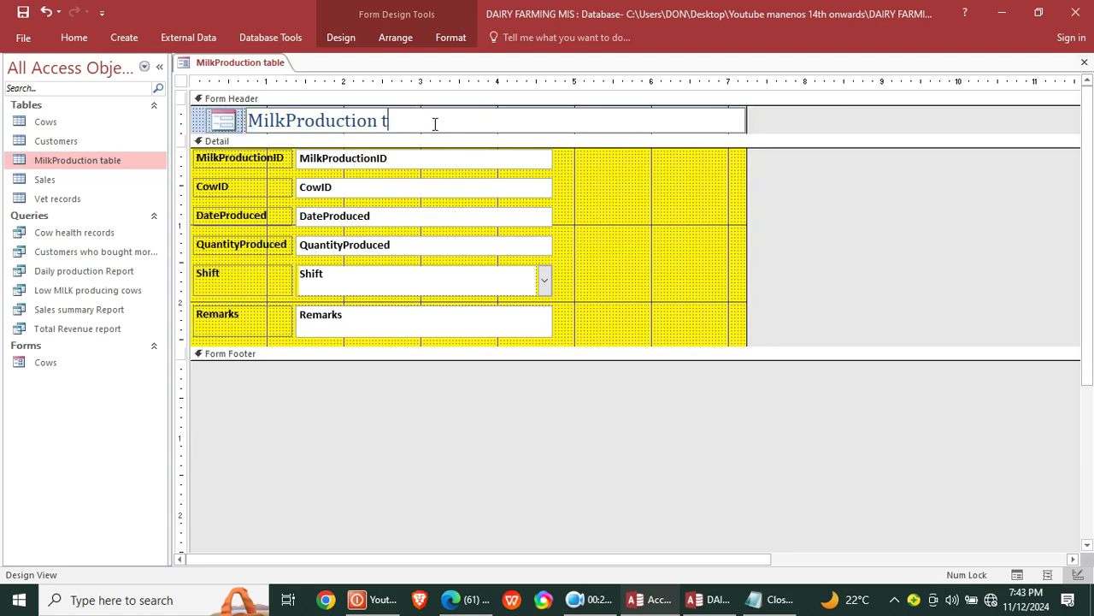
pyautogui.write('Form')
pyautogui.press('Return')
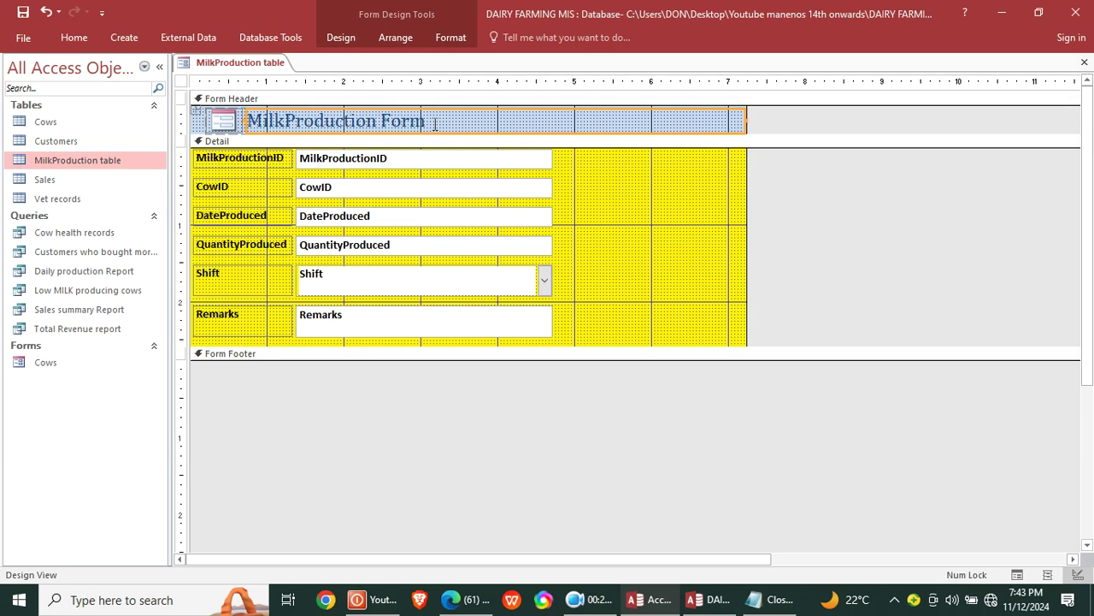
# Step: Set the form's Pop Up and Modal properties to Yes and show its event properties
pyautogui.doubleClick(181, 82)
pyautogui.click(850, 169)
pyautogui.click(853, 212)
pyautogui.click(855, 225)
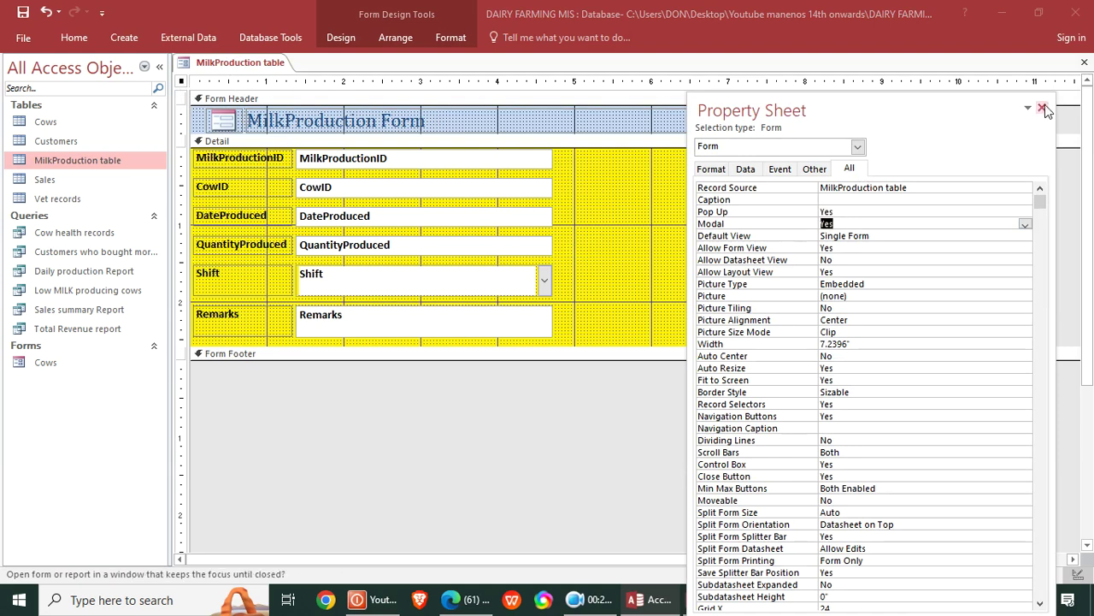
pyautogui.click(780, 168)
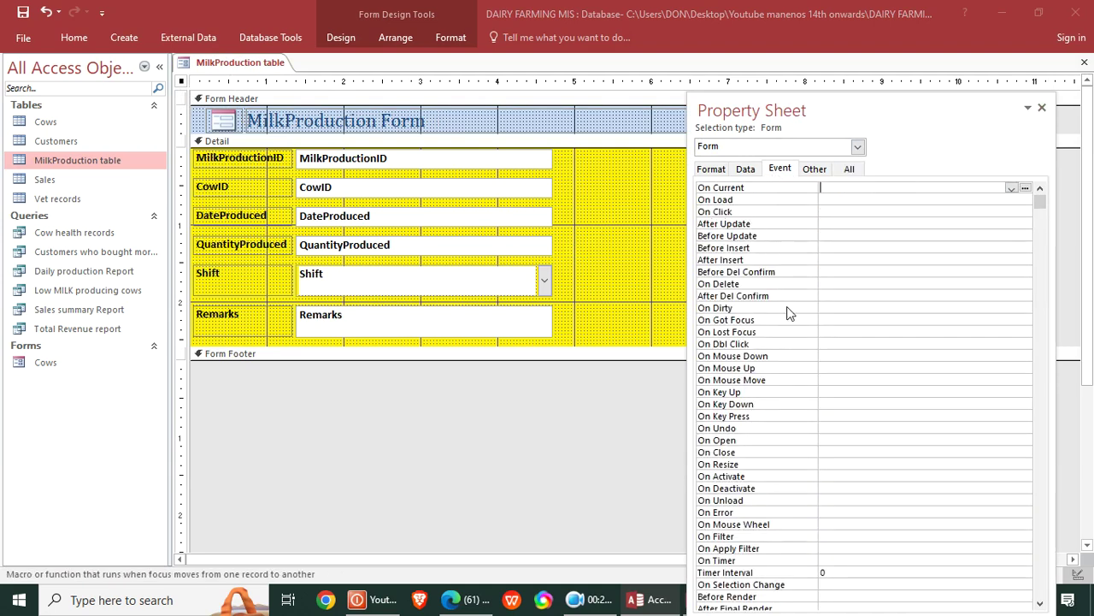
# Step: Add a small toggle button captioned "close" in the Detail section, beside the MilkProductionID field
pyautogui.click(653, 226)
pyautogui.click(340, 36)
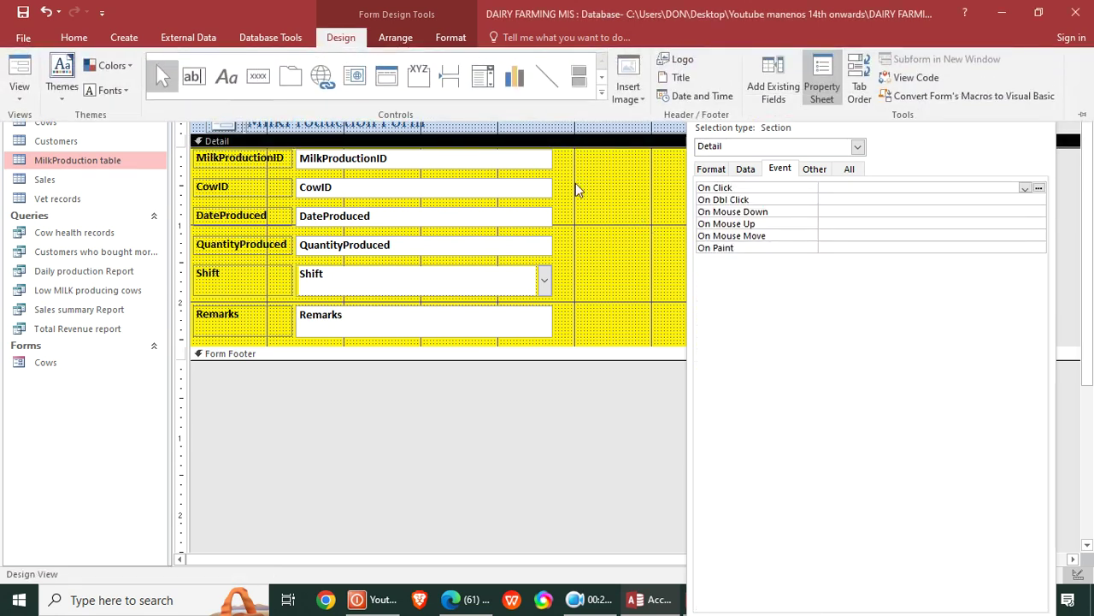
pyautogui.click(580, 81)
pyautogui.moveTo(581, 166); pyautogui.dragTo(623, 179)
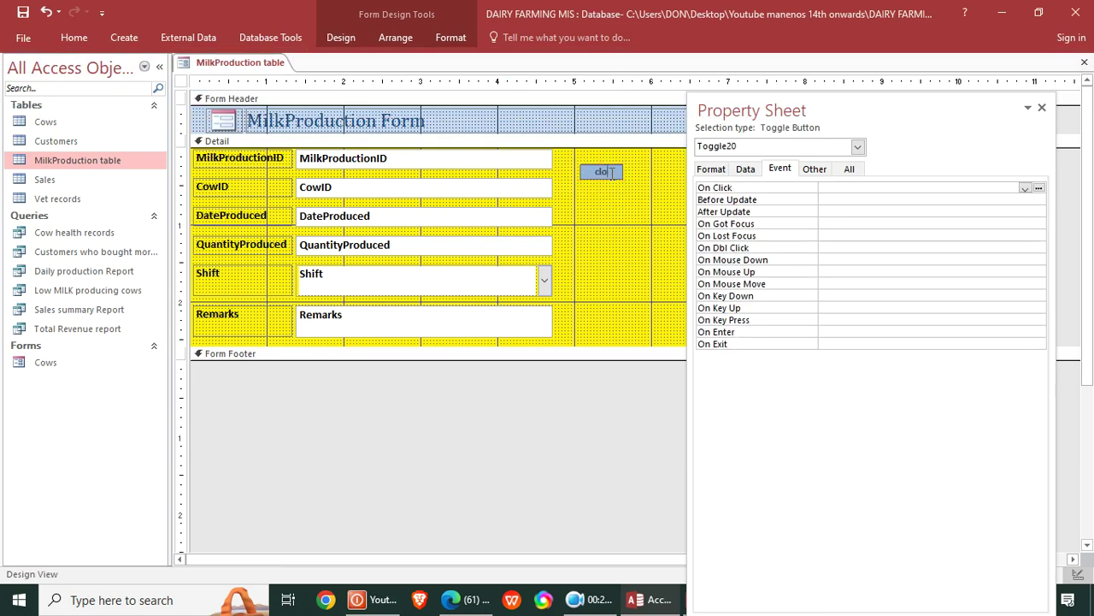
pyautogui.click(613, 199)
pyautogui.click(599, 169)
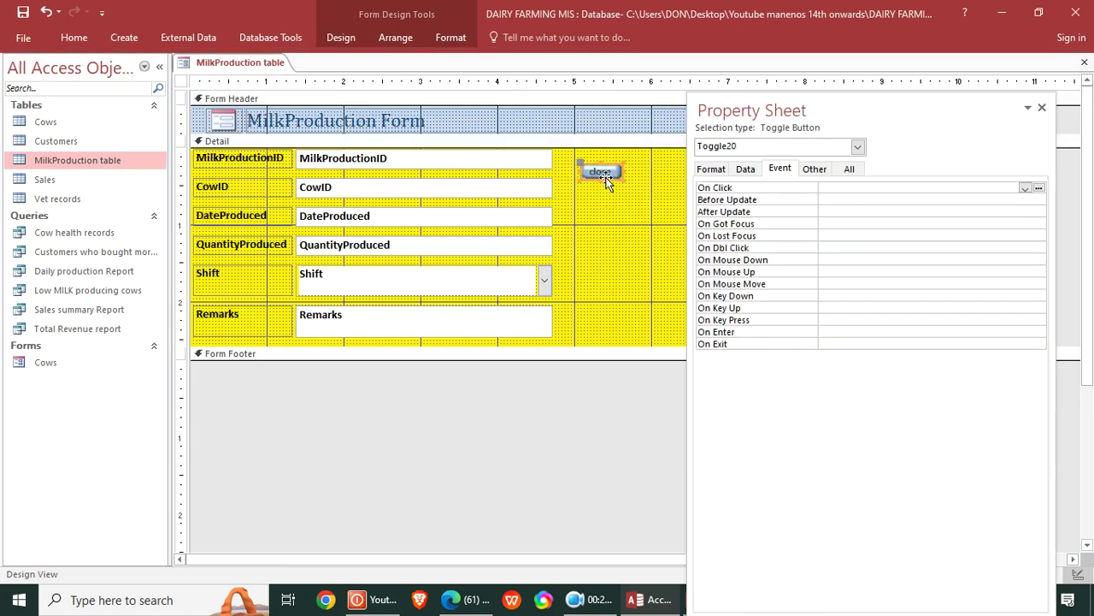
# Step: Give the close button an On Click event procedure that asks "Are you sure you want to close the form?" and closes it on Yes
pyautogui.click(1026, 187)
pyautogui.click(912, 200)
pyautogui.click(1038, 187)
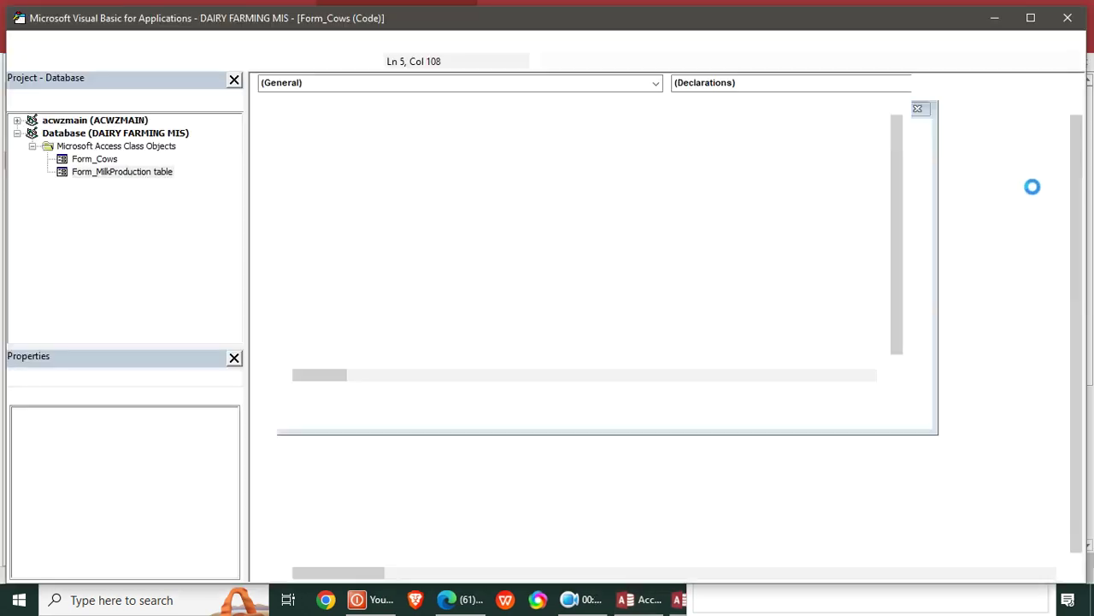
pyautogui.write('Dim response As Integer     response = MsgBox("Are you sure you want to close the form?", vbYesNo + vbQuestion, "Do you want to Close!")     If response = vbYes Then         DoCmd.Close acForm, Me.Name     End If')
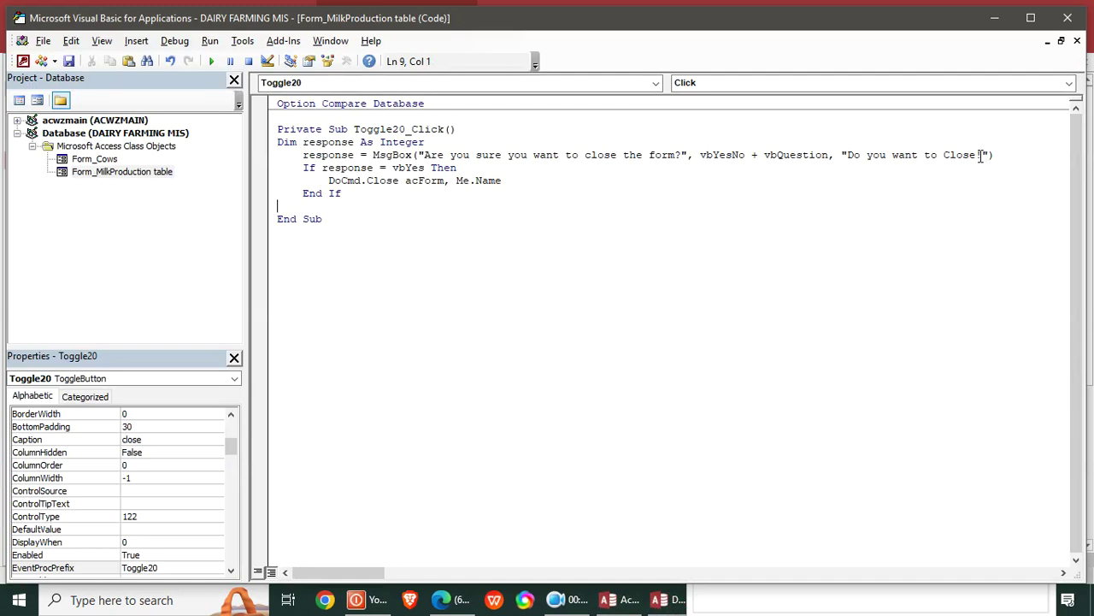
# Step: Change the message box title in the code to "Dairy Farmers MIS!", save the form as "MilkProduction table" and return to the form design
pyautogui.moveTo(977, 155); pyautogui.dragTo(853, 157)
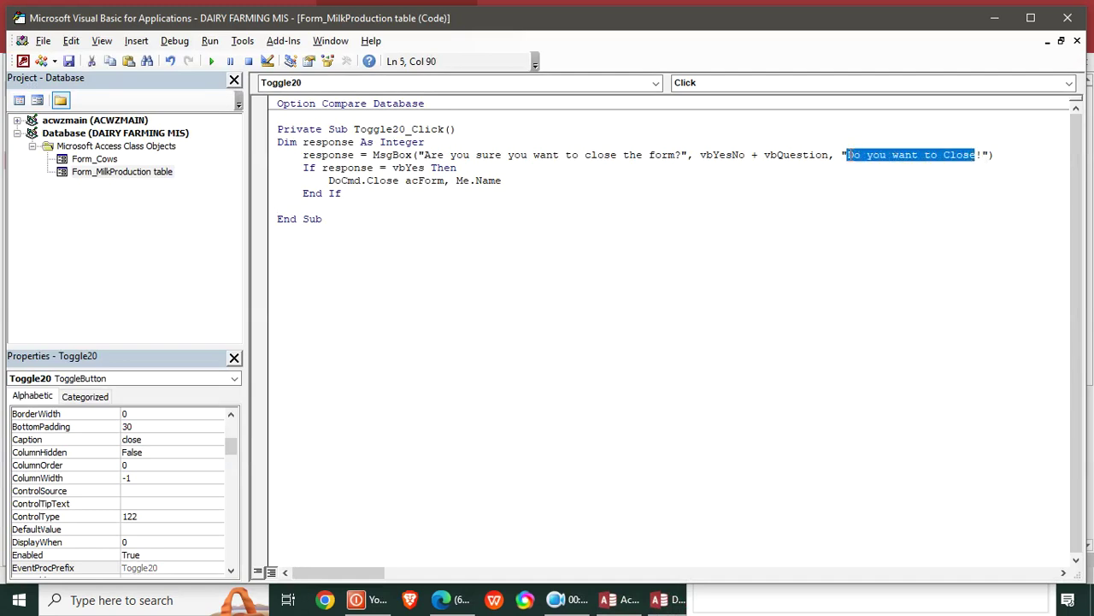
pyautogui.write('D')
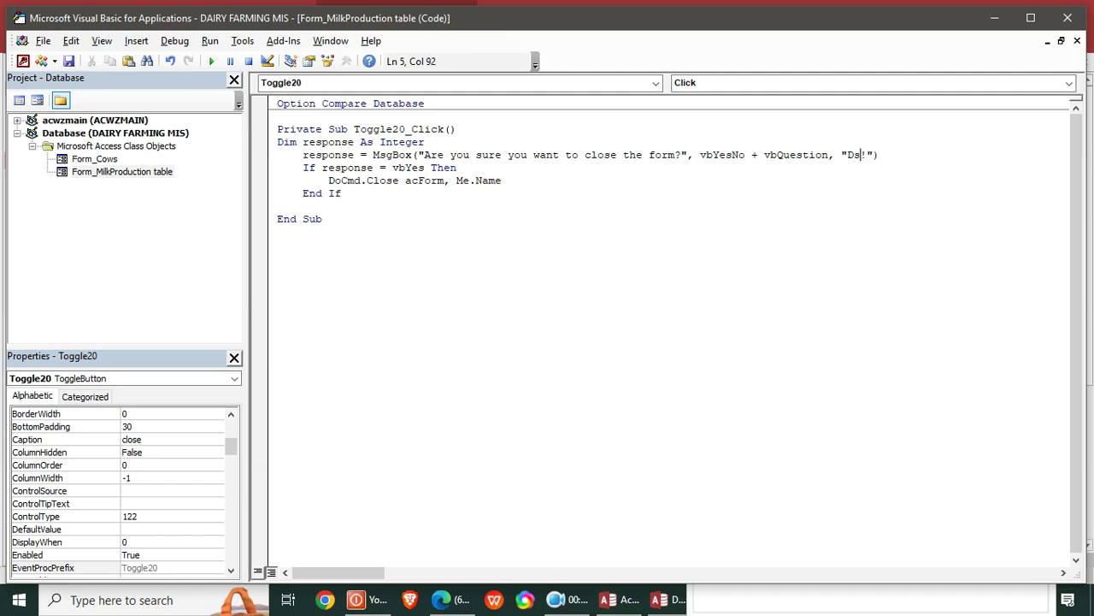
pyautogui.write('airy Farmers MIS')
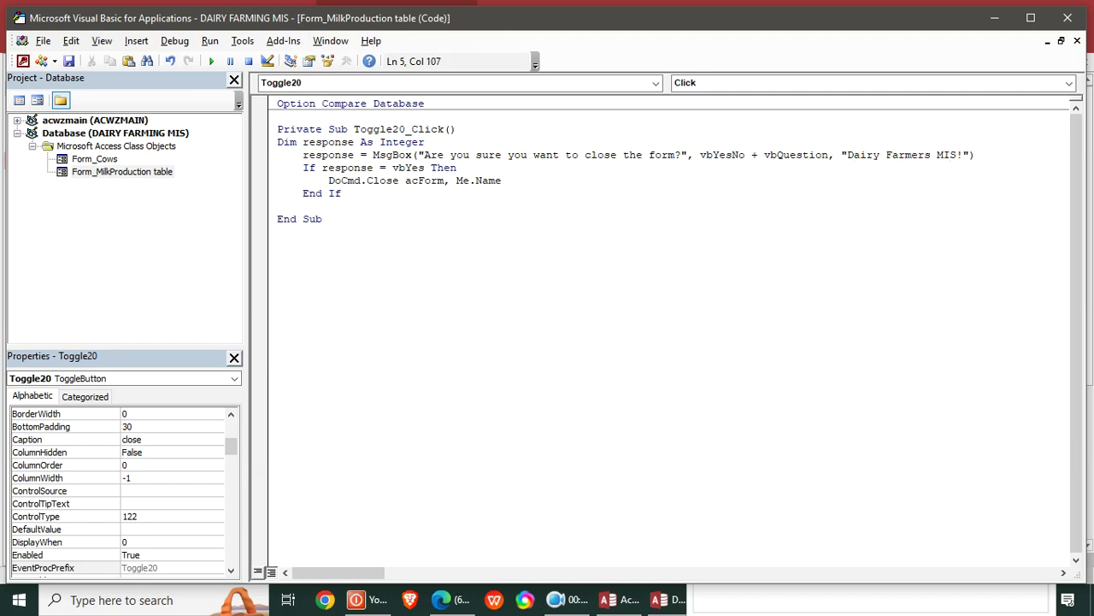
pyautogui.hotkey('ctrl', 's')
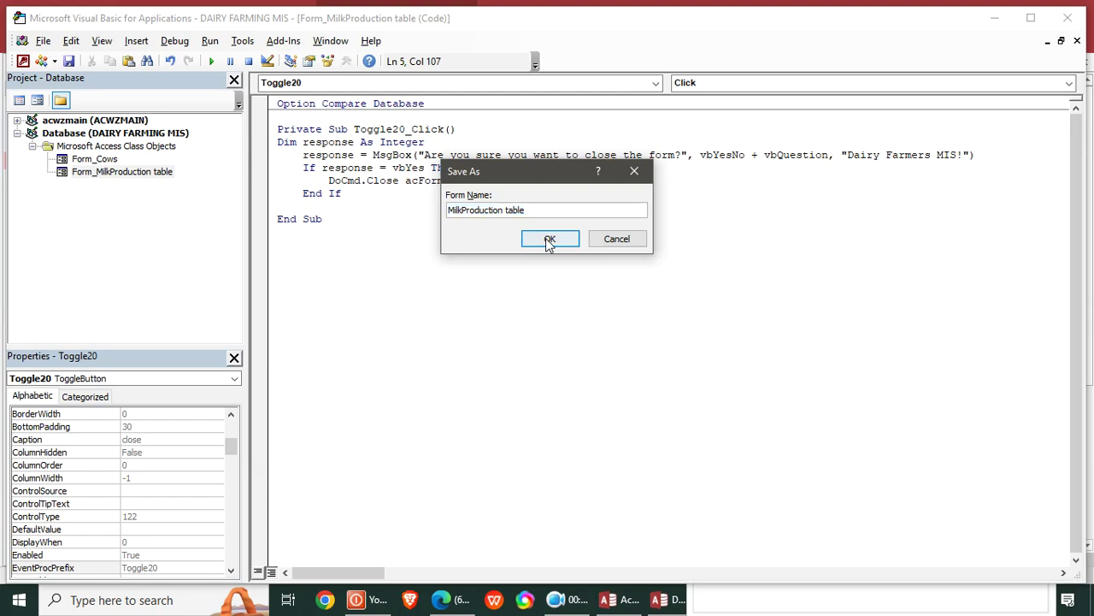
pyautogui.click(549, 237)
pyautogui.moveTo(364, 195); pyautogui.dragTo(269, 147)
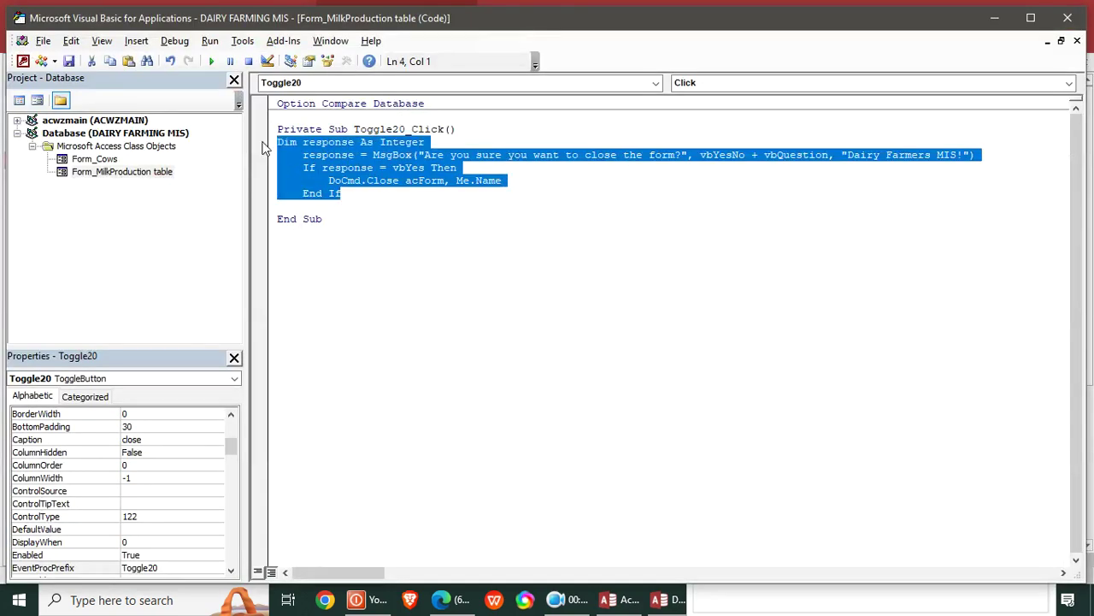
pyautogui.hotkey('alt', 'q')
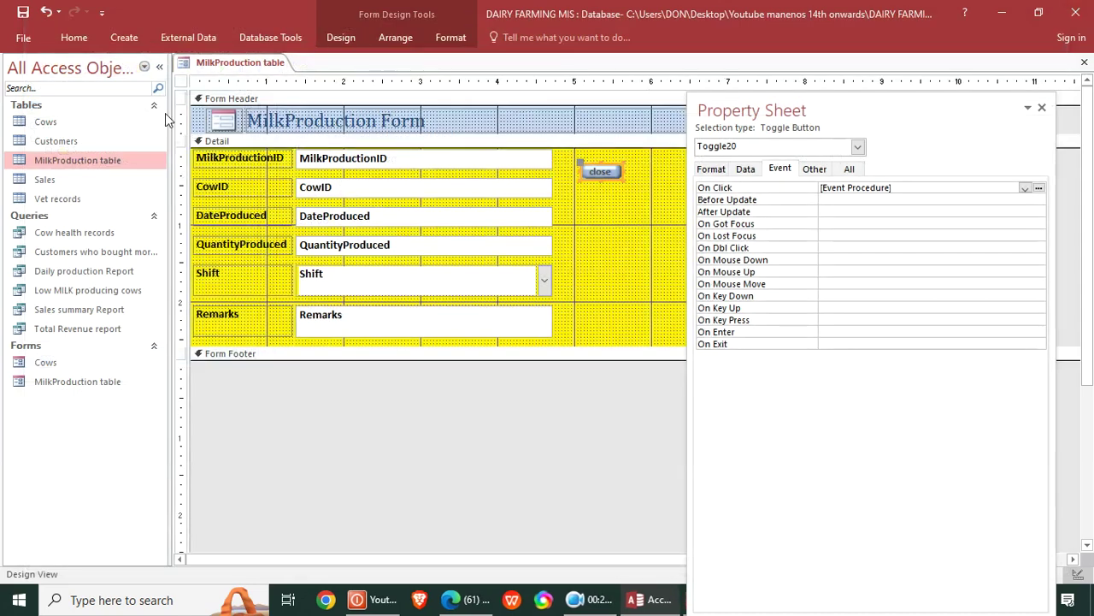
# Step: Show the MilkProduction form in Form View and test its close button, declining the confirmation
pyautogui.click(615, 259)
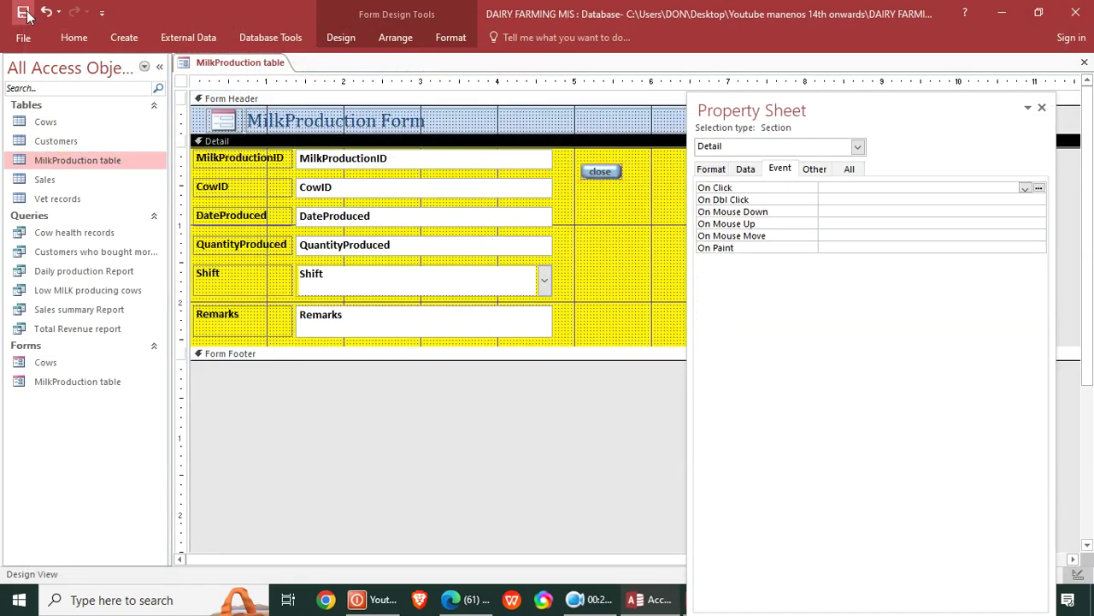
pyautogui.click(74, 37)
pyautogui.click(17, 81)
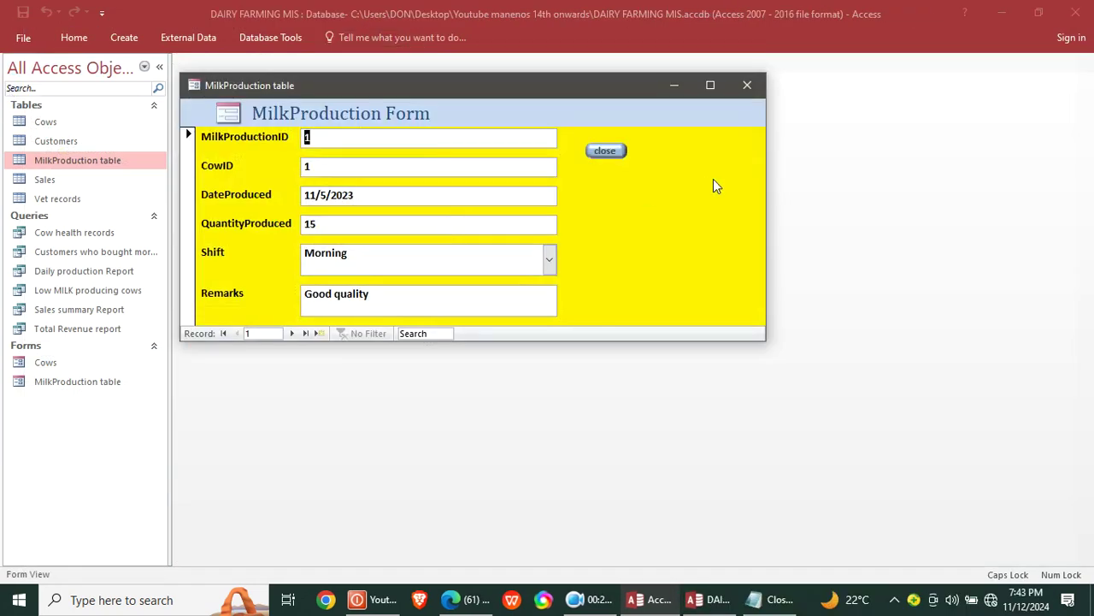
pyautogui.click(623, 151)
pyautogui.click(631, 360)
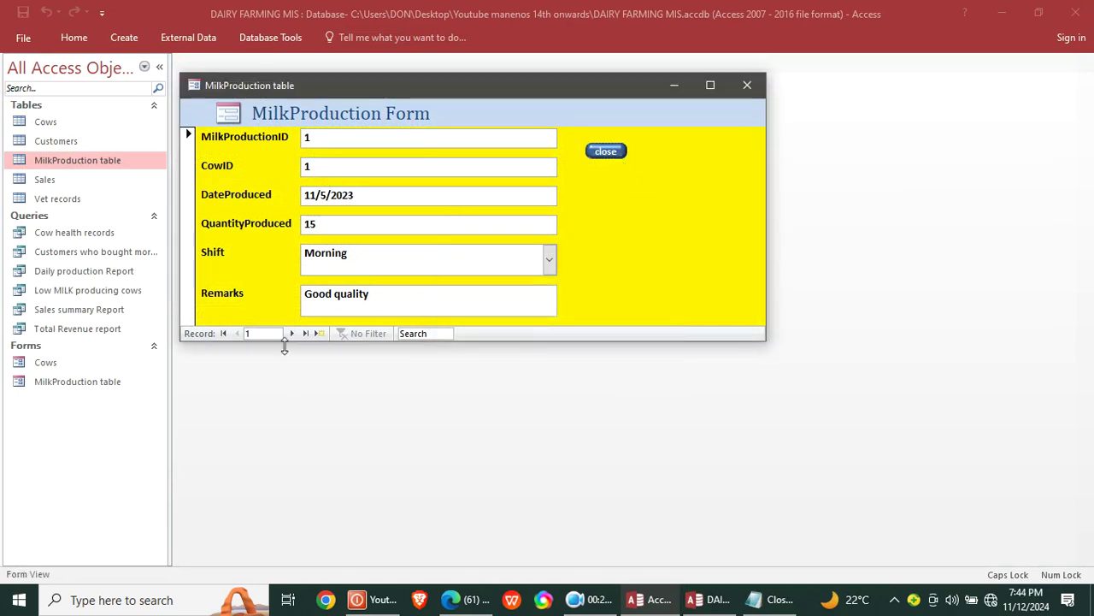
# Step: Go to a new blank record in the form and step back through the previous records
pyautogui.click(317, 333)
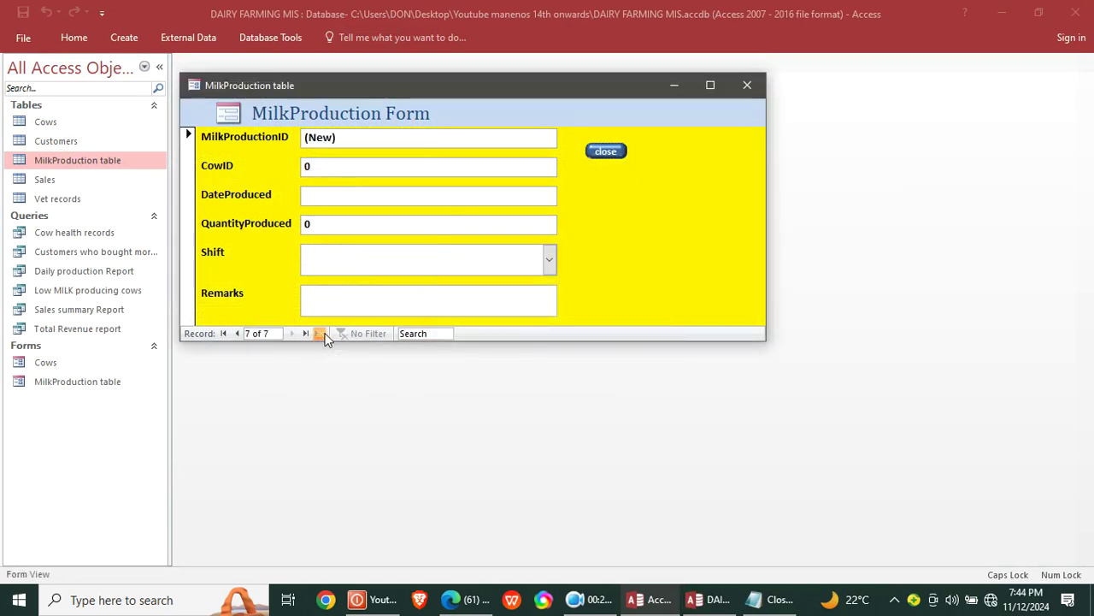
pyautogui.click(238, 333)
pyautogui.click(237, 333)
pyautogui.click(238, 333)
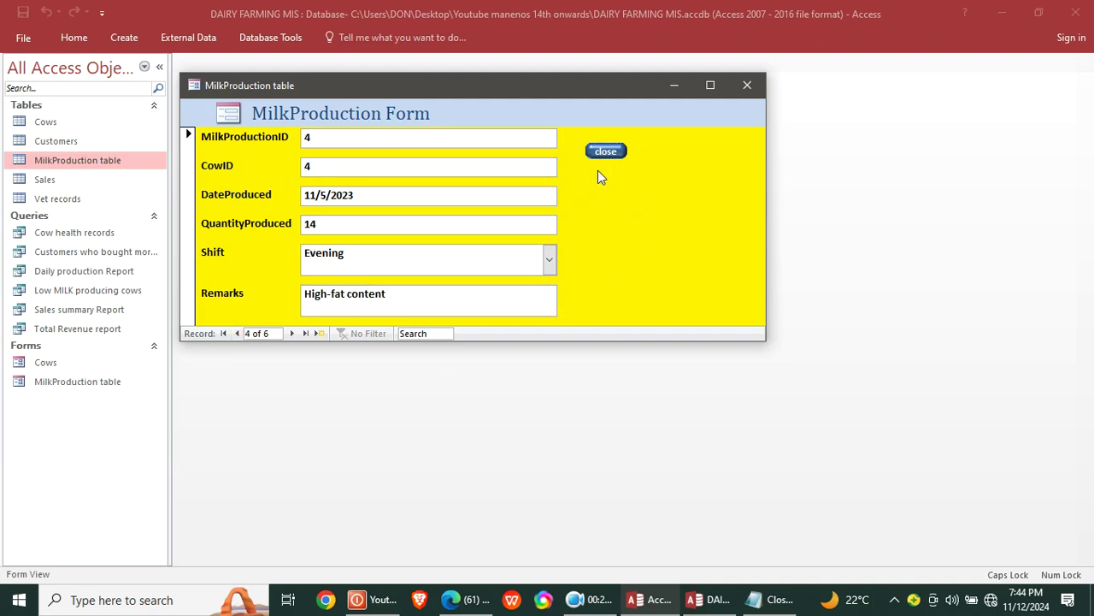
# Step: In Design View, add a Go To Next Record command button with the text "Next Record" beside the DateProduced field
pyautogui.rightClick(601, 162)
pyautogui.click(670, 215)
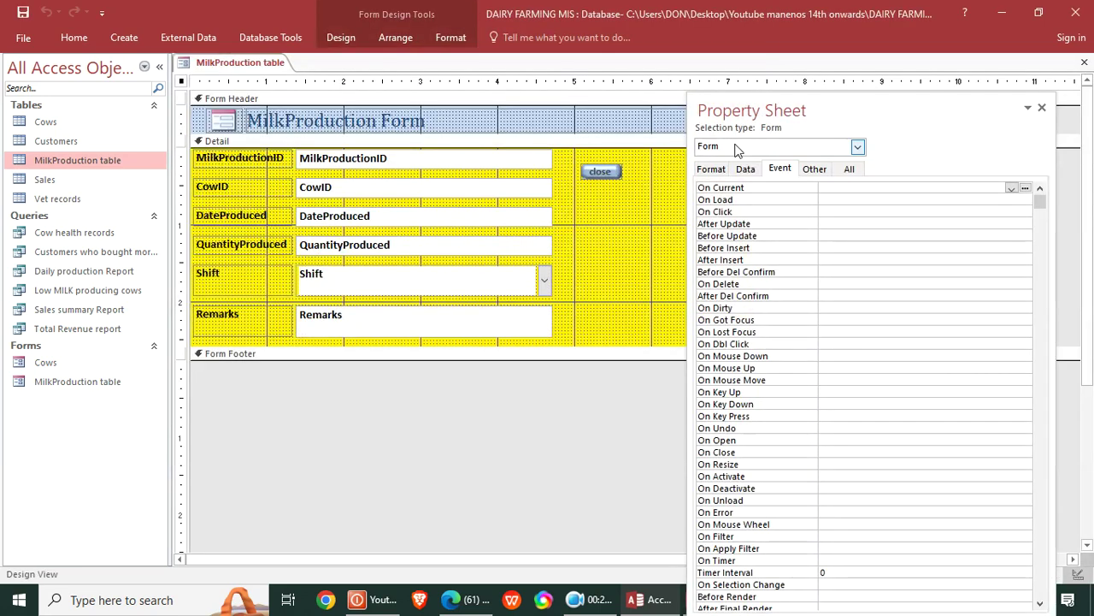
pyautogui.click(1042, 108)
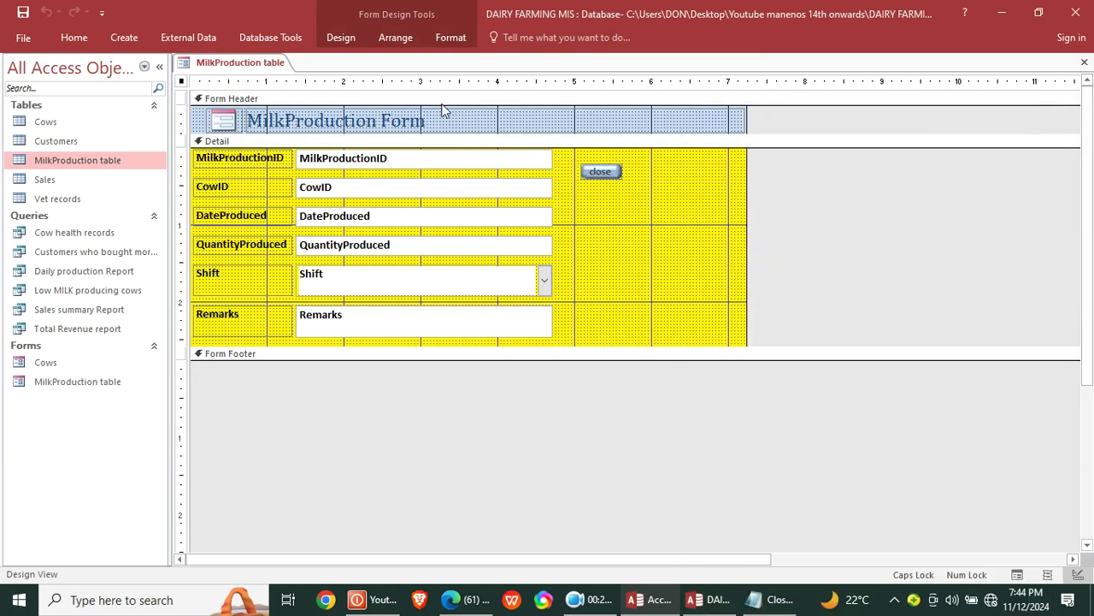
pyautogui.click(340, 39)
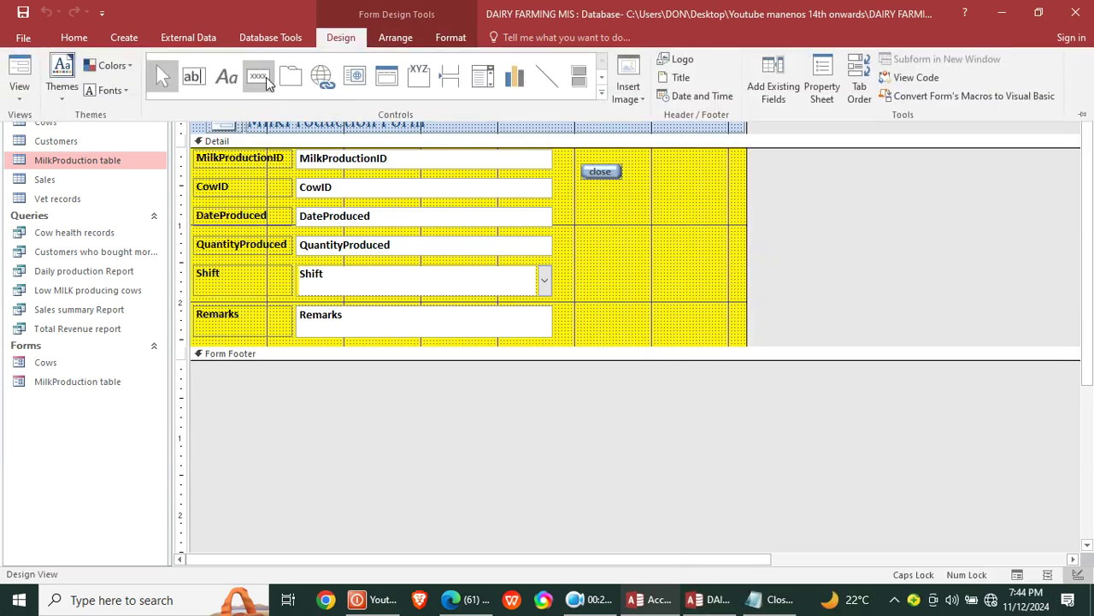
pyautogui.click(258, 77)
pyautogui.moveTo(578, 206); pyautogui.dragTo(617, 228)
pyautogui.click(663, 267)
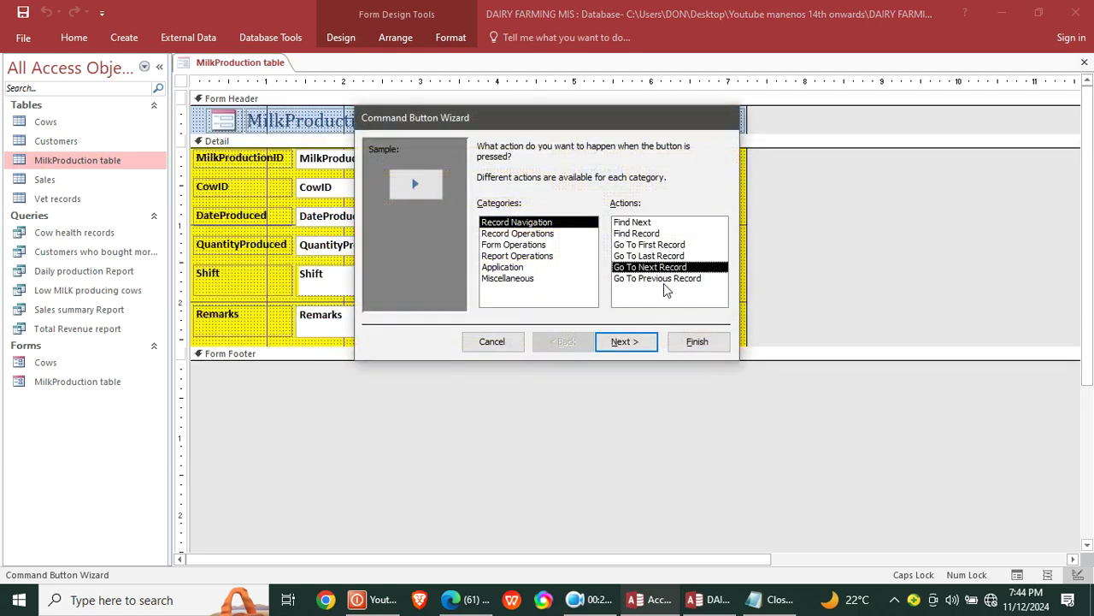
pyautogui.click(642, 342)
pyautogui.click(493, 215)
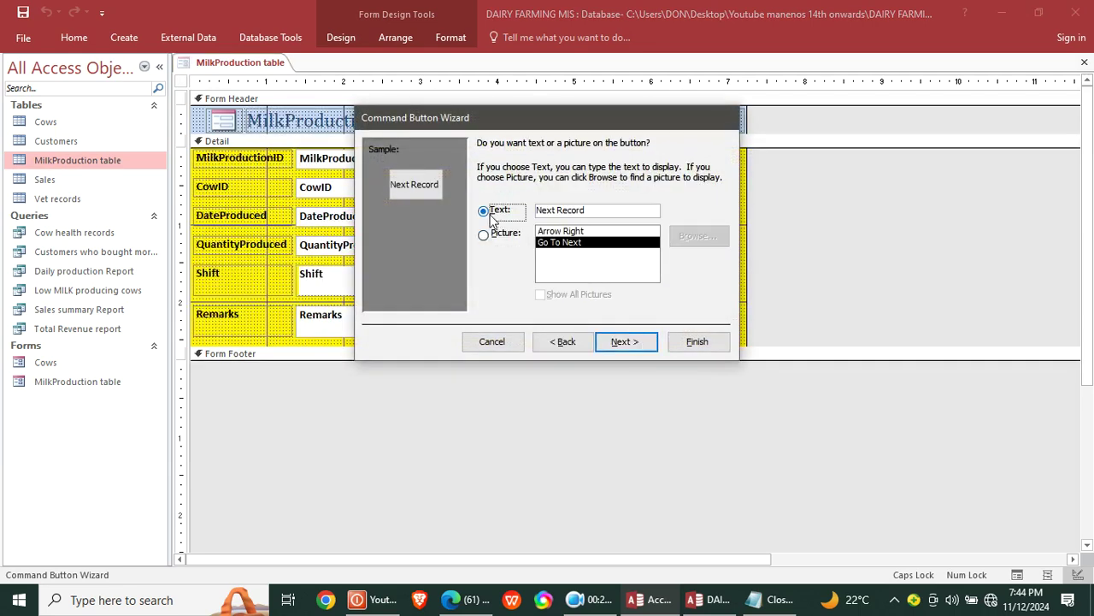
pyautogui.click(697, 341)
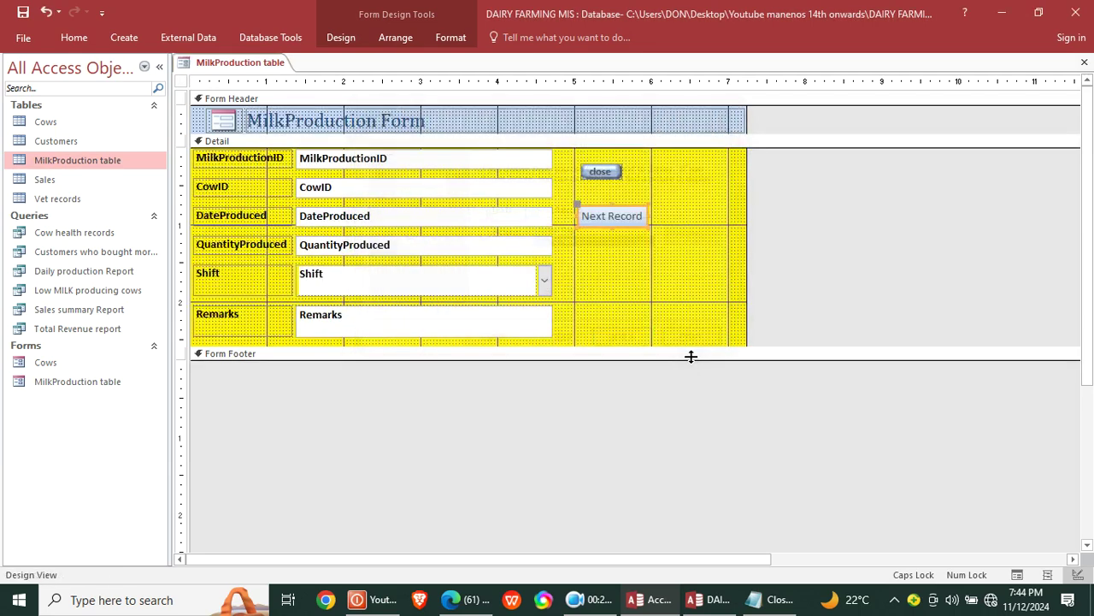
# Step: Add a Go To Previous Record command button with the text "Previous Record" beside the Next Record button
pyautogui.click(341, 38)
pyautogui.click(256, 75)
pyautogui.moveTo(662, 213); pyautogui.dragTo(737, 238)
pyautogui.click(658, 278)
pyautogui.click(625, 342)
pyautogui.click(484, 211)
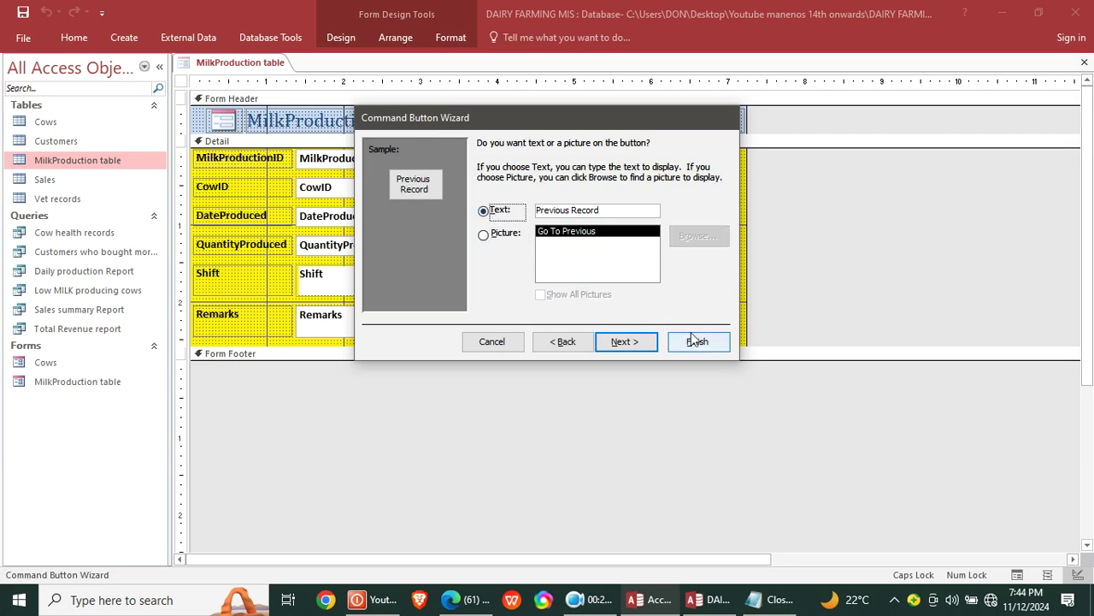
pyautogui.click(688, 339)
# Step: Place the Previous Record button directly below the Next Record button and make both equally wide
pyautogui.moveTo(719, 217); pyautogui.dragTo(666, 215)
pyautogui.click(647, 224)
pyautogui.click(685, 191)
# Step: Move the close button to the Detail section's upper-right corner, just below the form header
pyautogui.moveTo(600, 171); pyautogui.dragTo(711, 123)
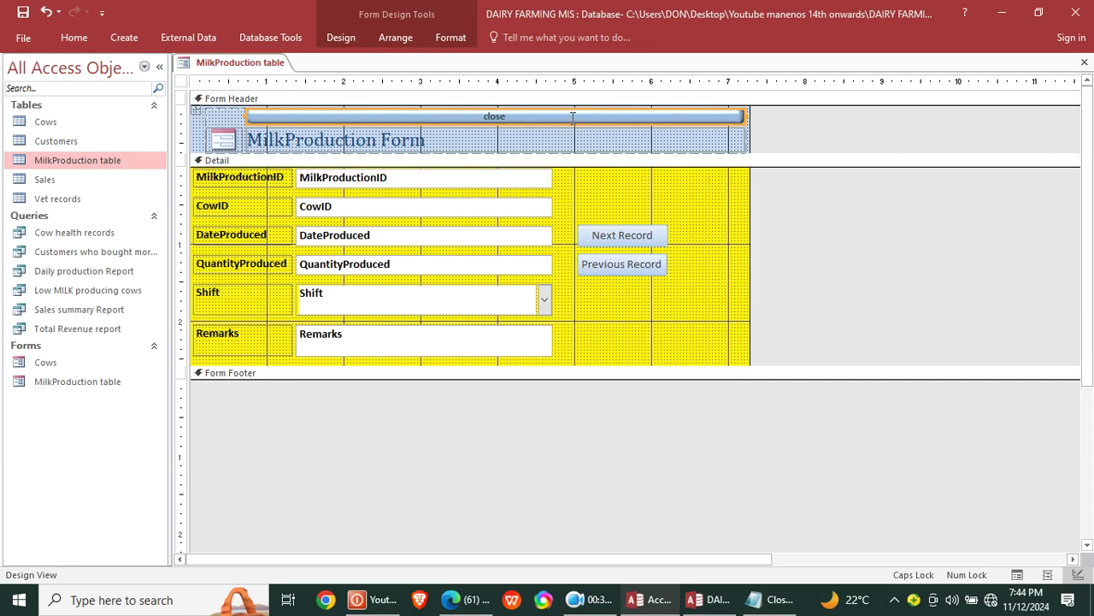
pyautogui.click(46, 12)
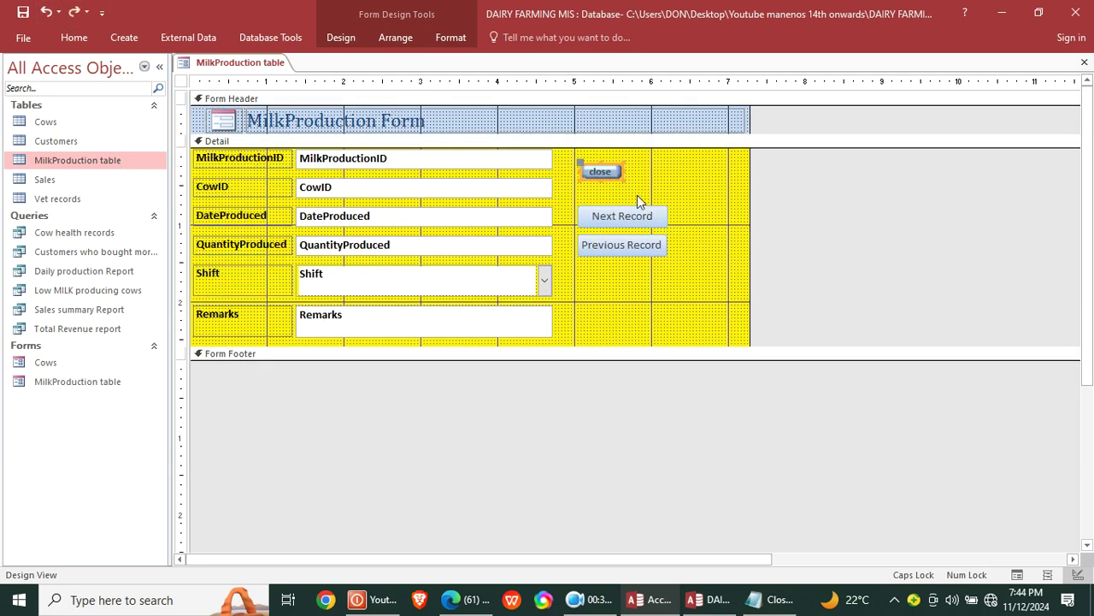
pyautogui.moveTo(630, 171); pyautogui.dragTo(723, 157)
pyautogui.click(677, 227)
# Step: Format the Next Record and Previous Record buttons with a black fill and white text
pyautogui.moveTo(671, 210); pyautogui.dragTo(640, 327)
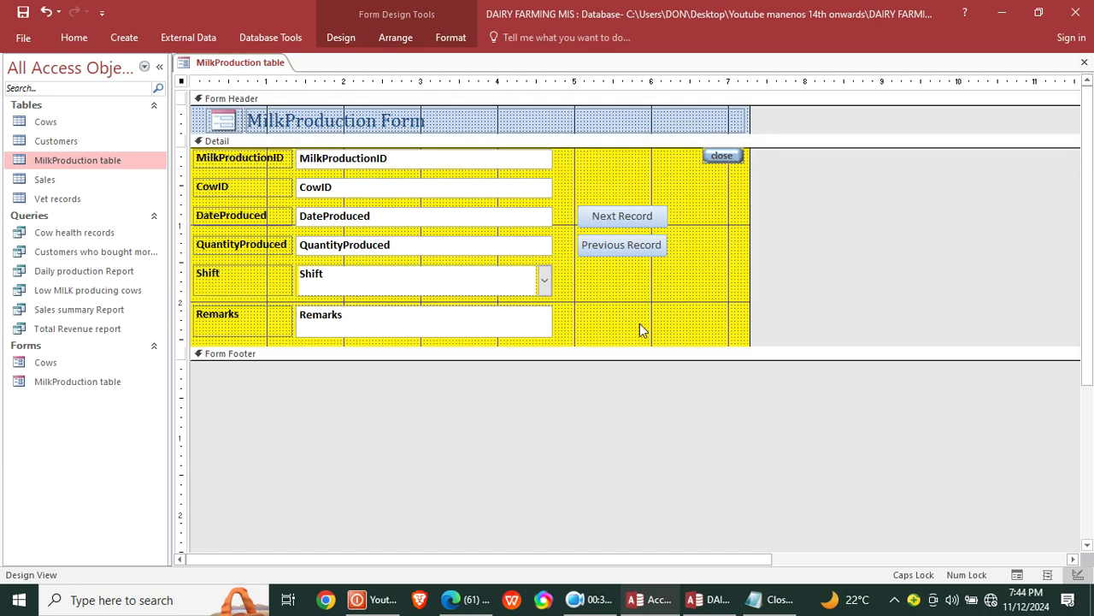
pyautogui.click(450, 38)
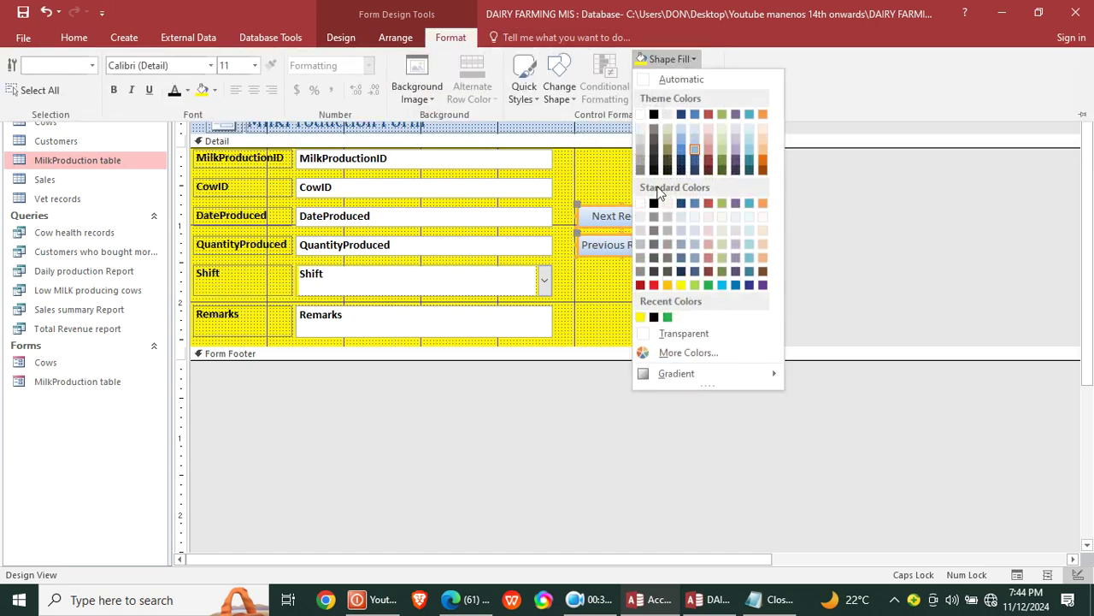
pyautogui.click(655, 202)
pyautogui.click(188, 90)
pyautogui.click(172, 155)
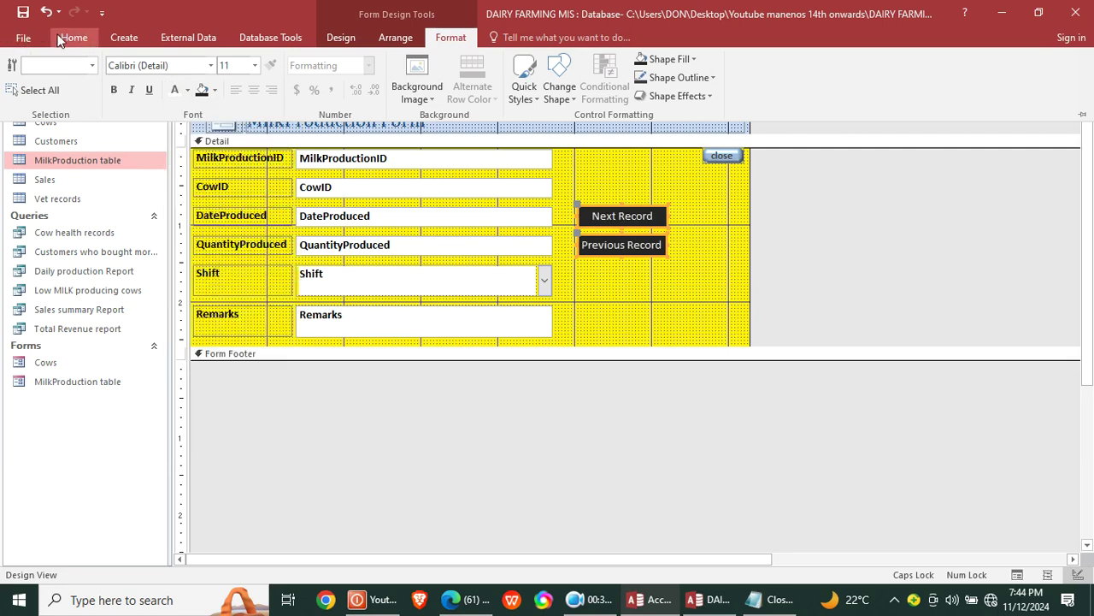
# Step: Test the Next Record and Previous Record buttons in Form View, then close the MilkProduction form
pyautogui.click(60, 39)
pyautogui.click(20, 79)
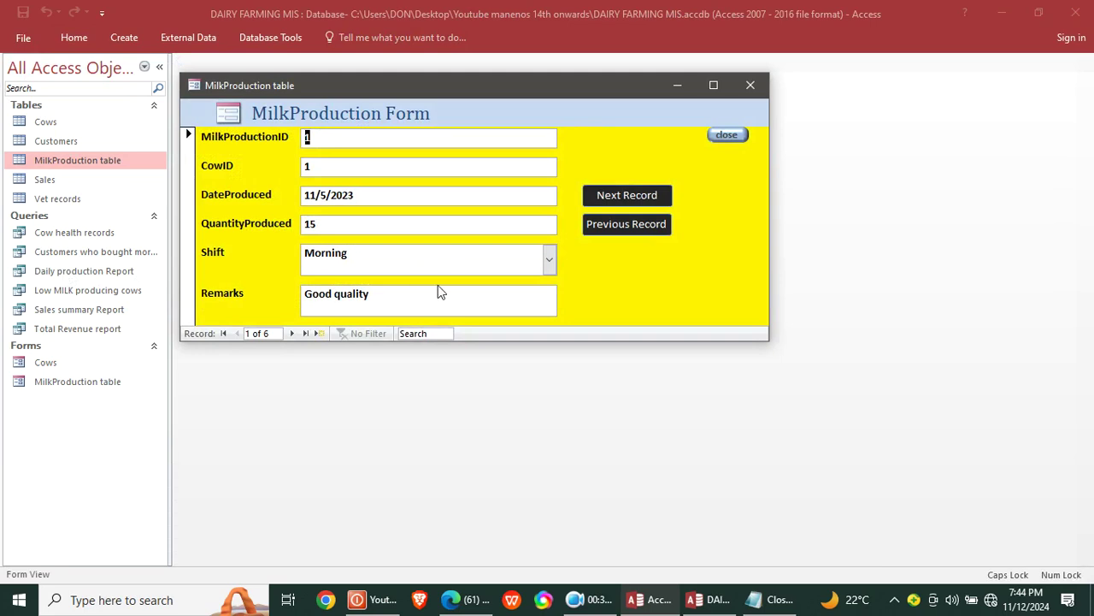
pyautogui.click(550, 259)
pyautogui.click(655, 196)
pyautogui.click(636, 196)
pyautogui.click(646, 231)
pyautogui.click(751, 86)
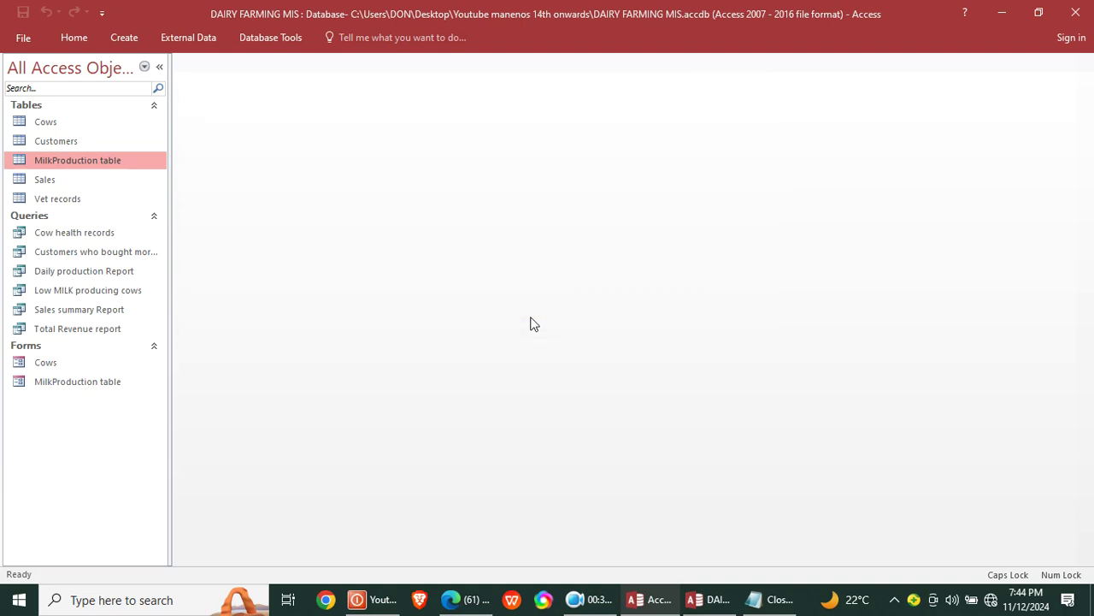
# Step: Create a new form from the Sales table and switch it to Design View
pyautogui.click(60, 182)
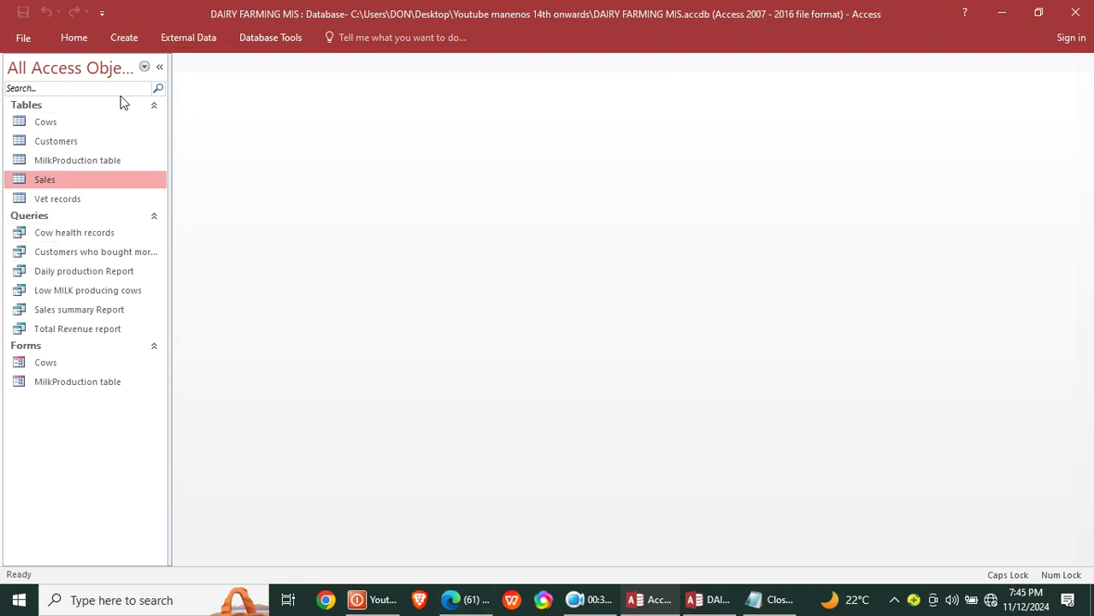
pyautogui.click(124, 38)
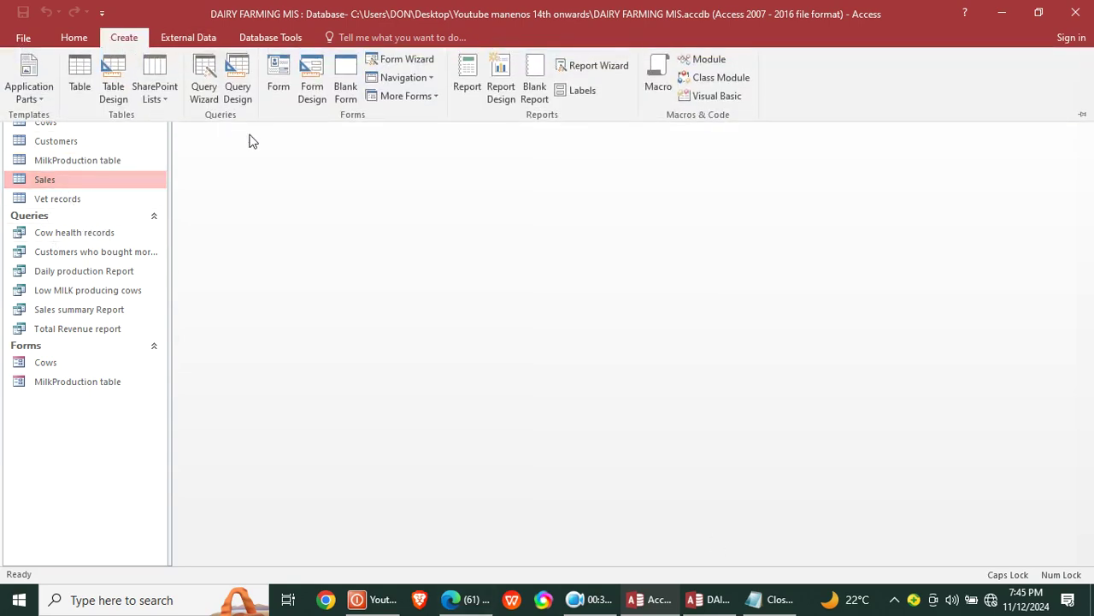
pyautogui.click(277, 75)
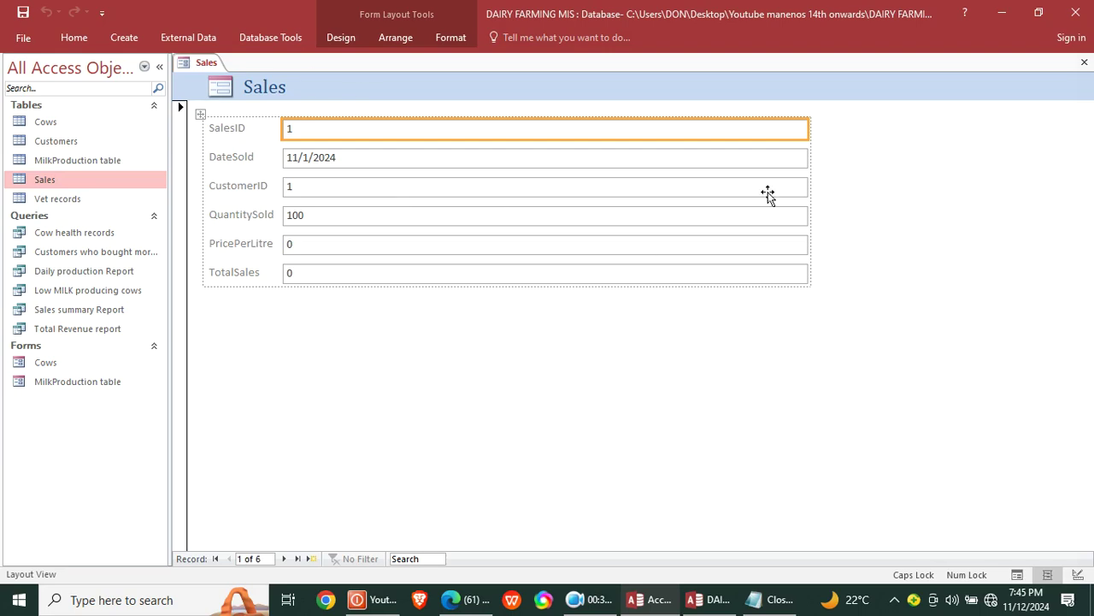
pyautogui.rightClick(864, 145)
pyautogui.click(903, 194)
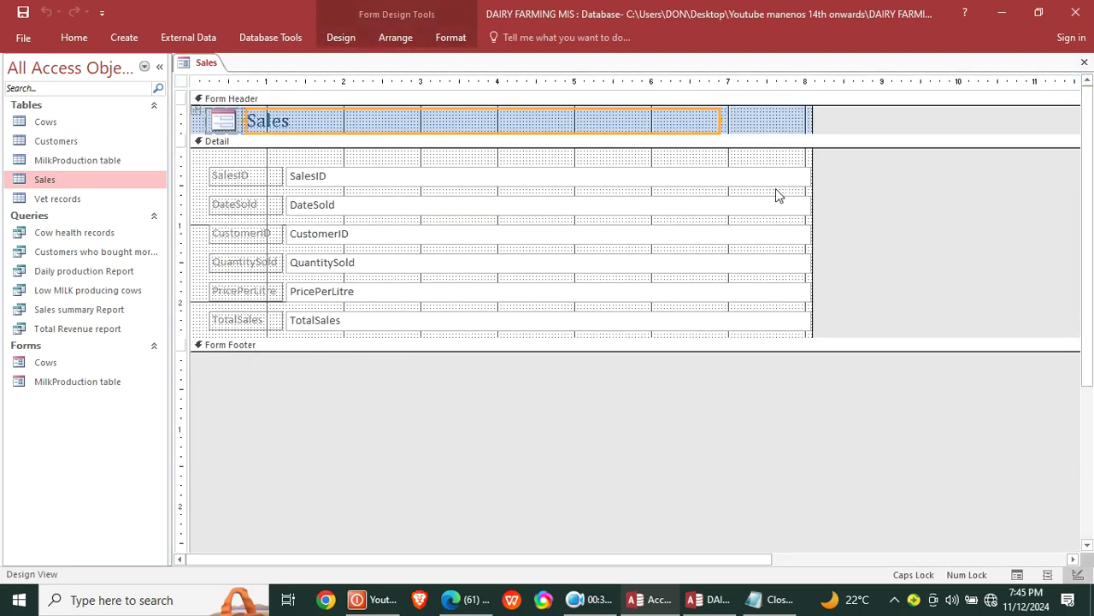
# Step: Narrow all the Detail text boxes to about 2.5 inches and move the whole field block to the Detail section's upper-left corner
pyautogui.moveTo(763, 154); pyautogui.dragTo(706, 338)
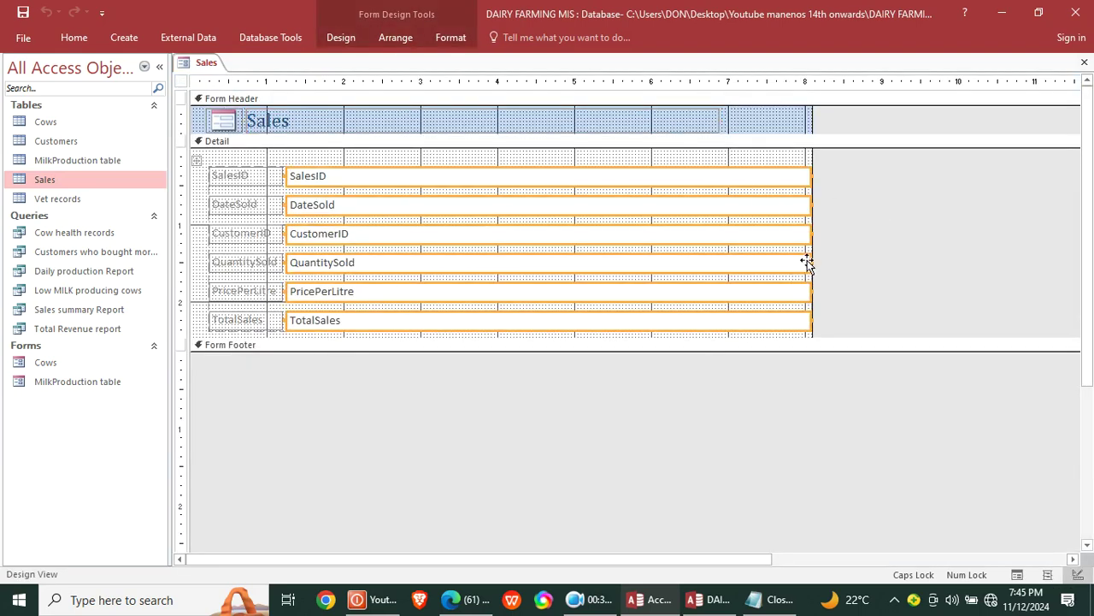
pyautogui.moveTo(811, 261); pyautogui.dragTo(482, 262)
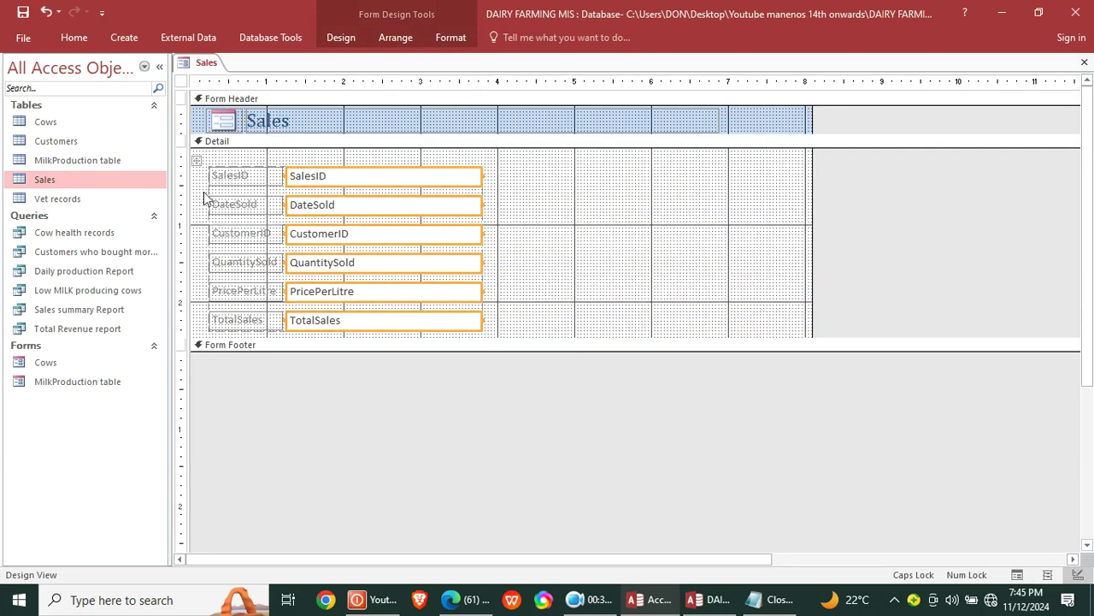
pyautogui.moveTo(196, 161); pyautogui.dragTo(183, 152)
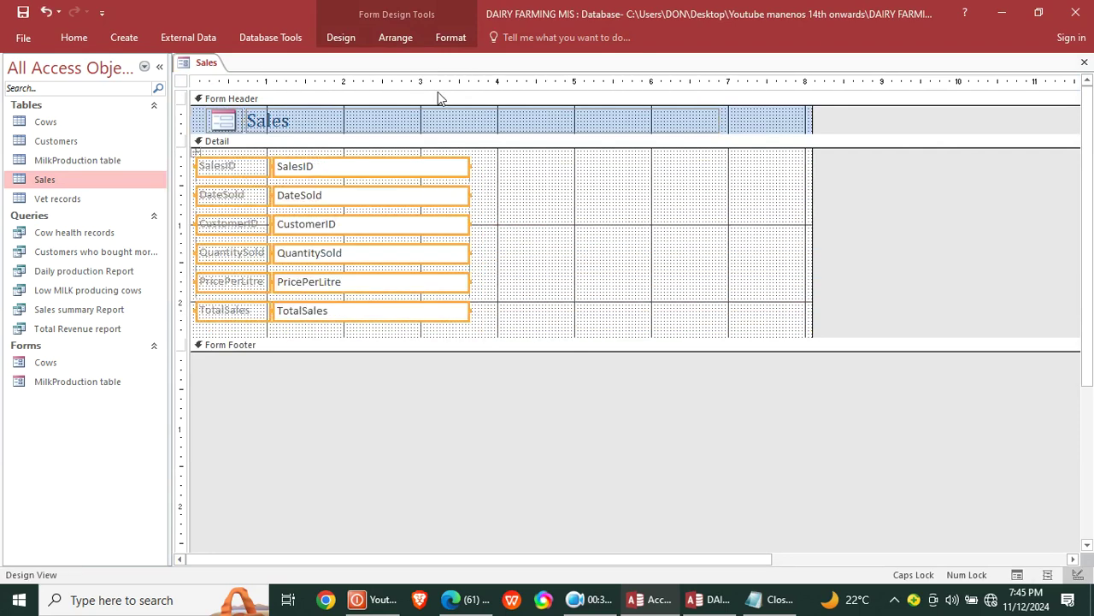
# Step: Format all field labels and text boxes in the Detail section with bold dark red text
pyautogui.click(450, 40)
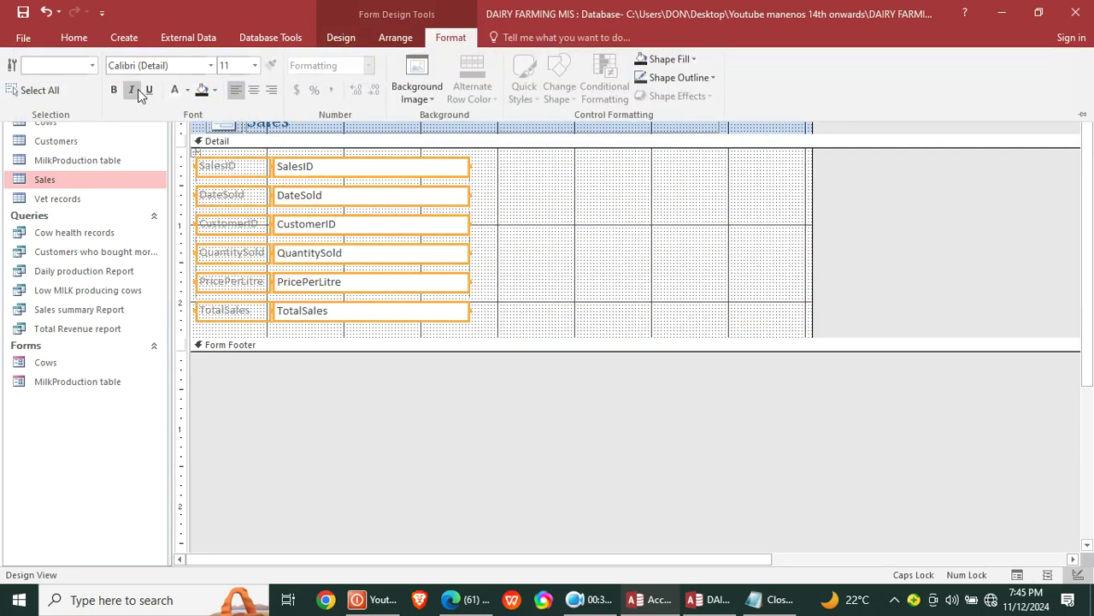
pyautogui.click(187, 90)
pyautogui.click(175, 318)
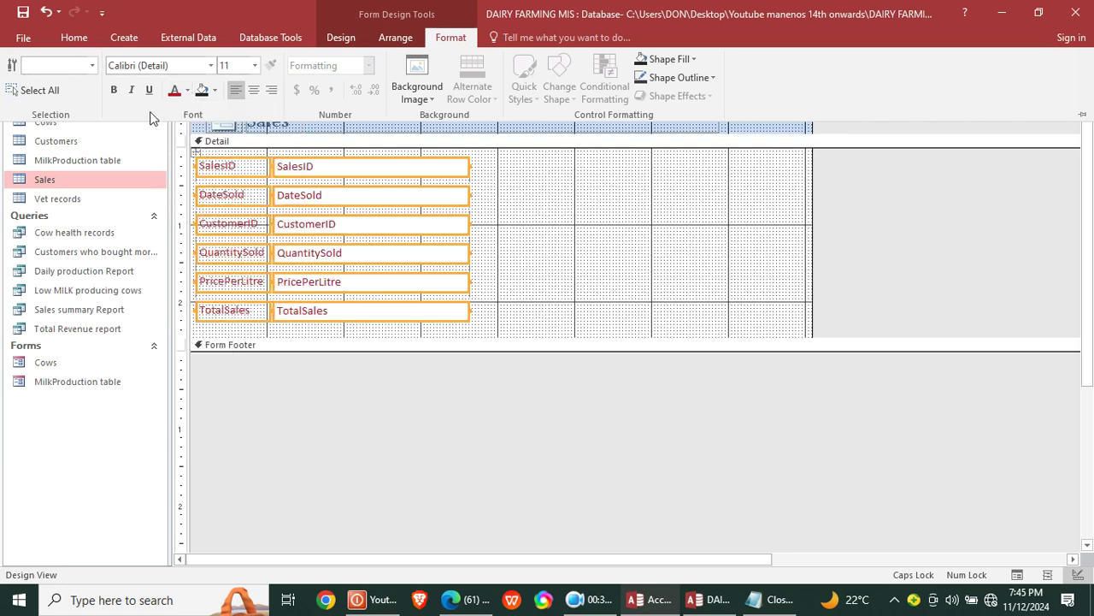
pyautogui.click(114, 90)
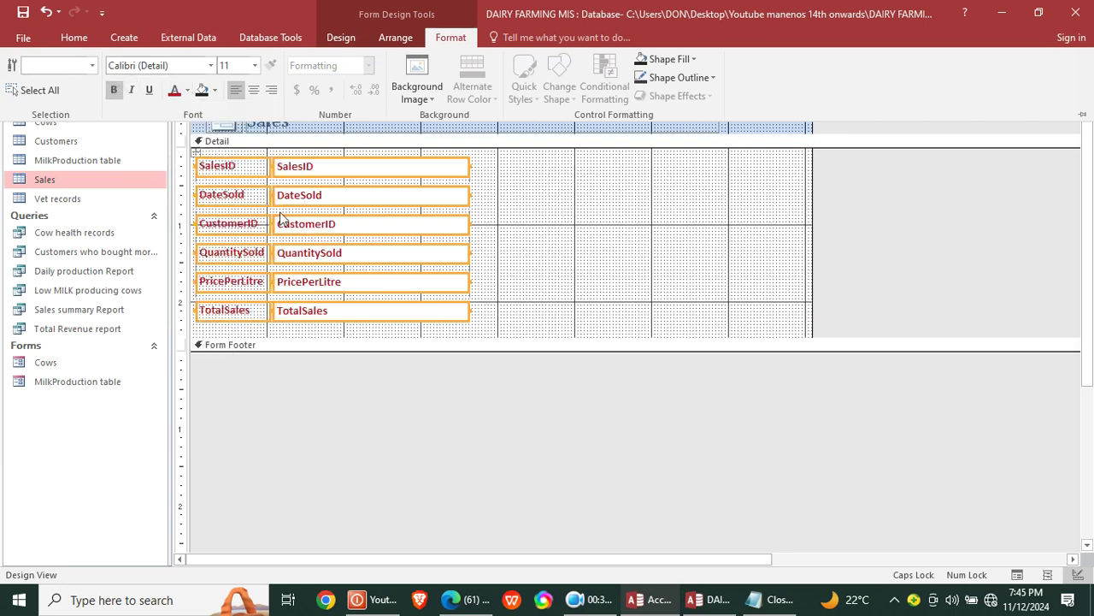
pyautogui.click(648, 133)
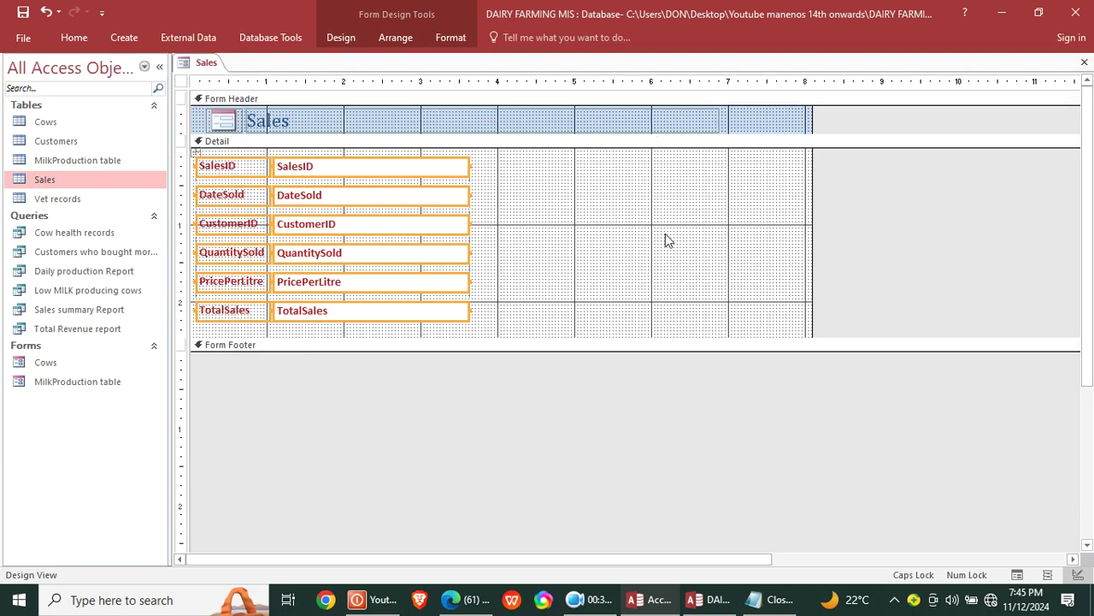
# Step: Shrink the title label, form width to about 3.7 inches and Detail height to fit the fields, and save the form as Sales
pyautogui.click(720, 121)
pyautogui.moveTo(718, 120); pyautogui.dragTo(406, 122)
pyautogui.moveTo(812, 118); pyautogui.dragTo(475, 176)
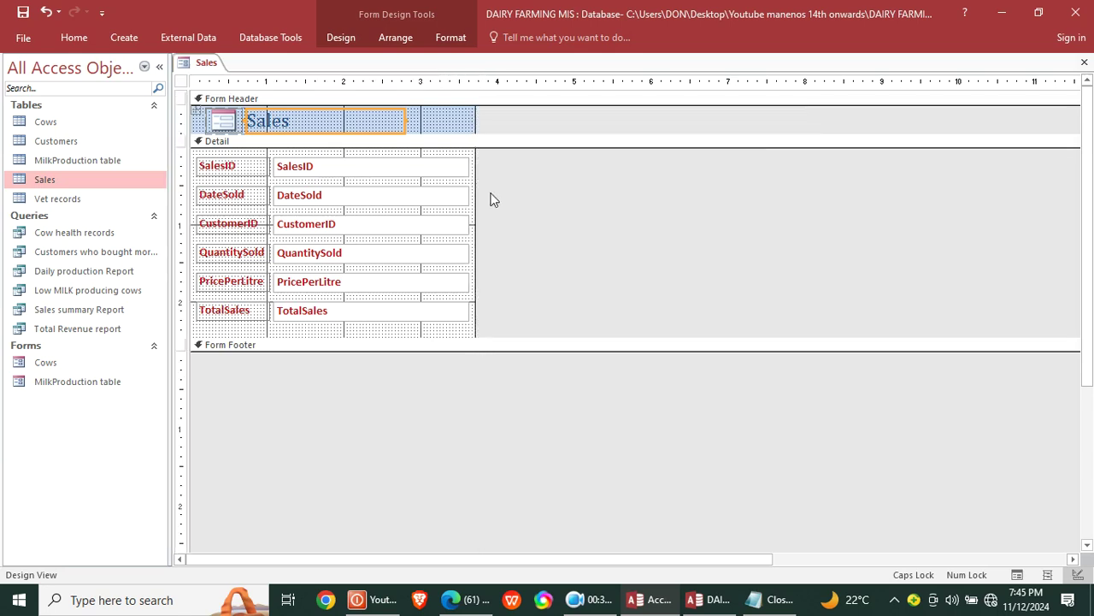
pyautogui.moveTo(417, 346); pyautogui.dragTo(413, 325)
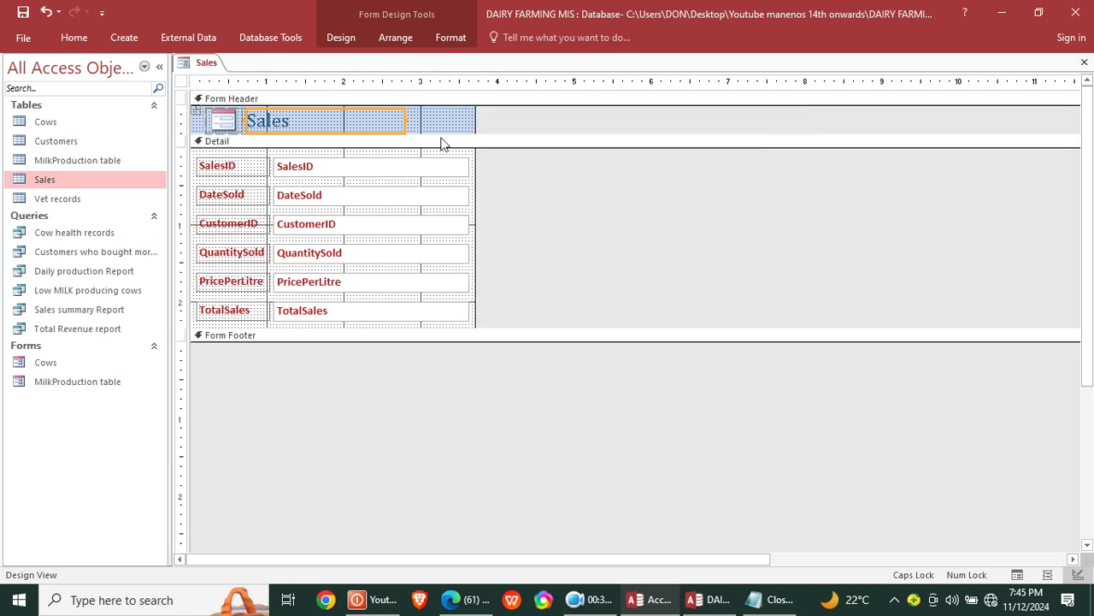
pyautogui.click(23, 11)
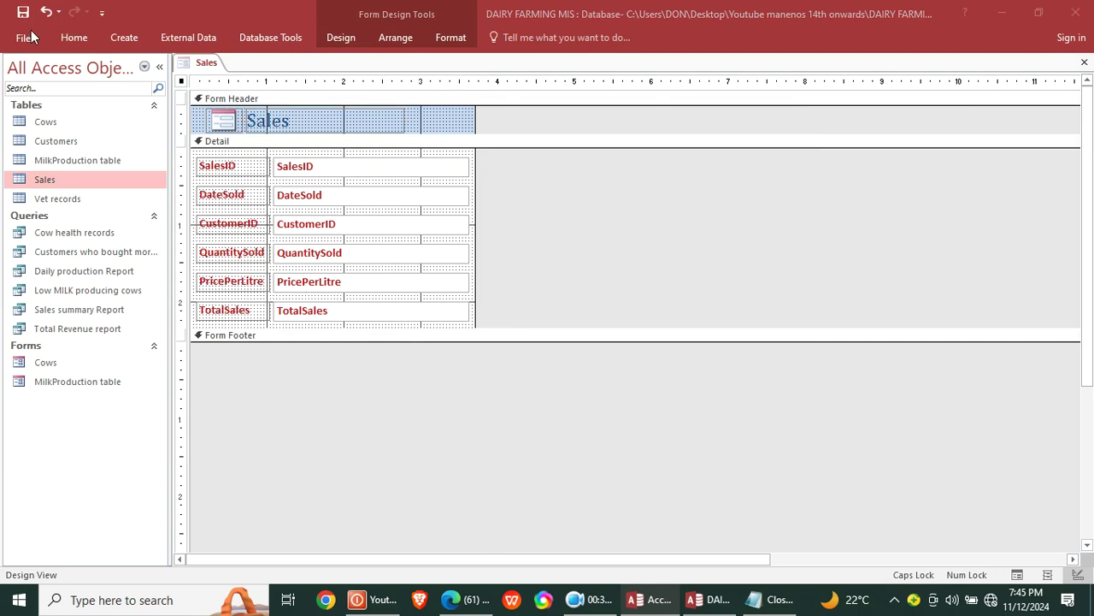
pyautogui.click(540, 237)
# Step: Add a toggle button captioned CLOSE at the right end of the form header
pyautogui.click(340, 37)
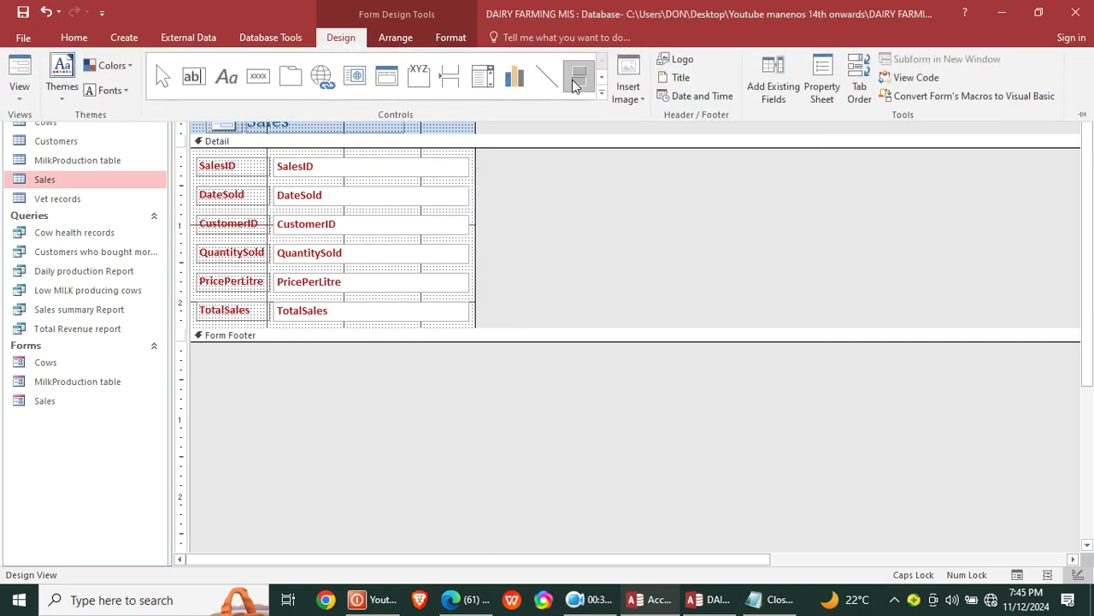
pyautogui.click(427, 119)
pyautogui.moveTo(419, 112); pyautogui.dragTo(463, 128)
pyautogui.click(445, 121)
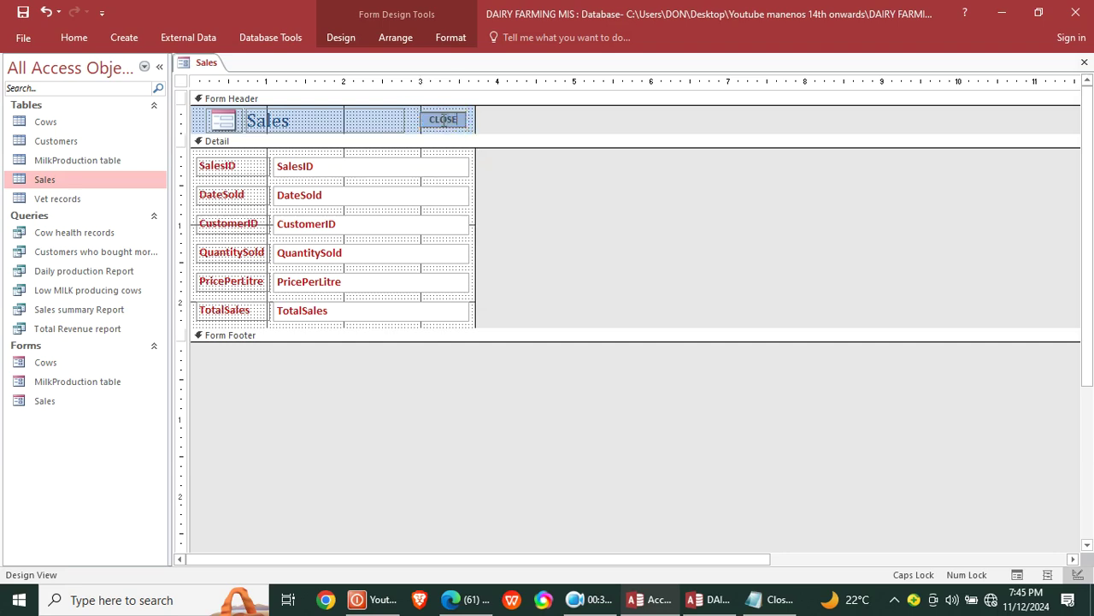
pyautogui.click(444, 123)
# Step: Give the CLOSE button an On Click event procedure that asks for Yes/No confirmation titled "Dairy Farmers MIS!" and closes the form on Yes
pyautogui.click(341, 36)
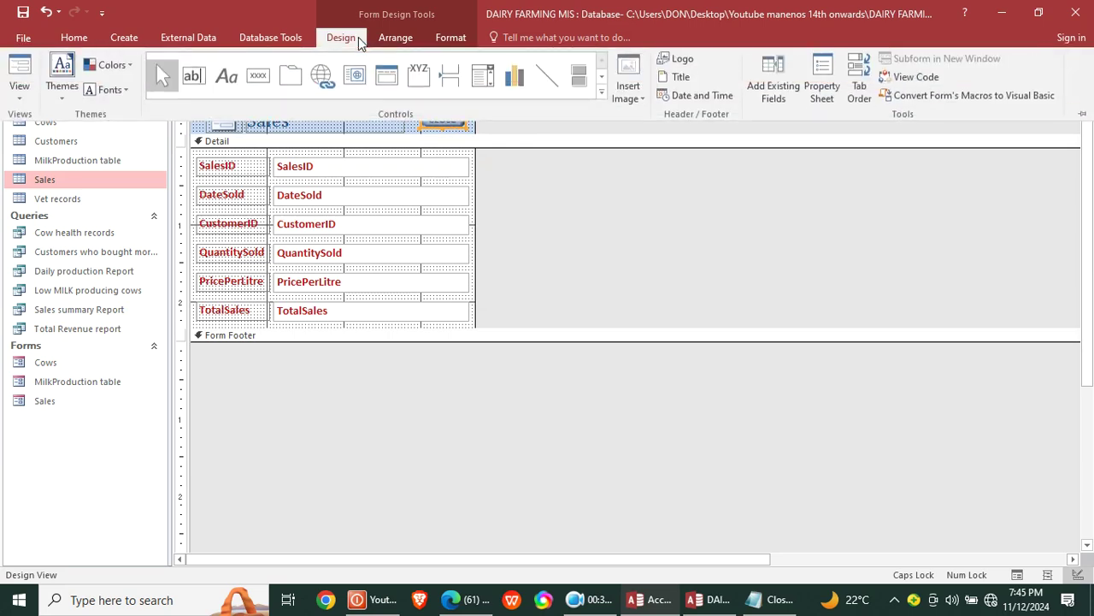
pyautogui.click(814, 94)
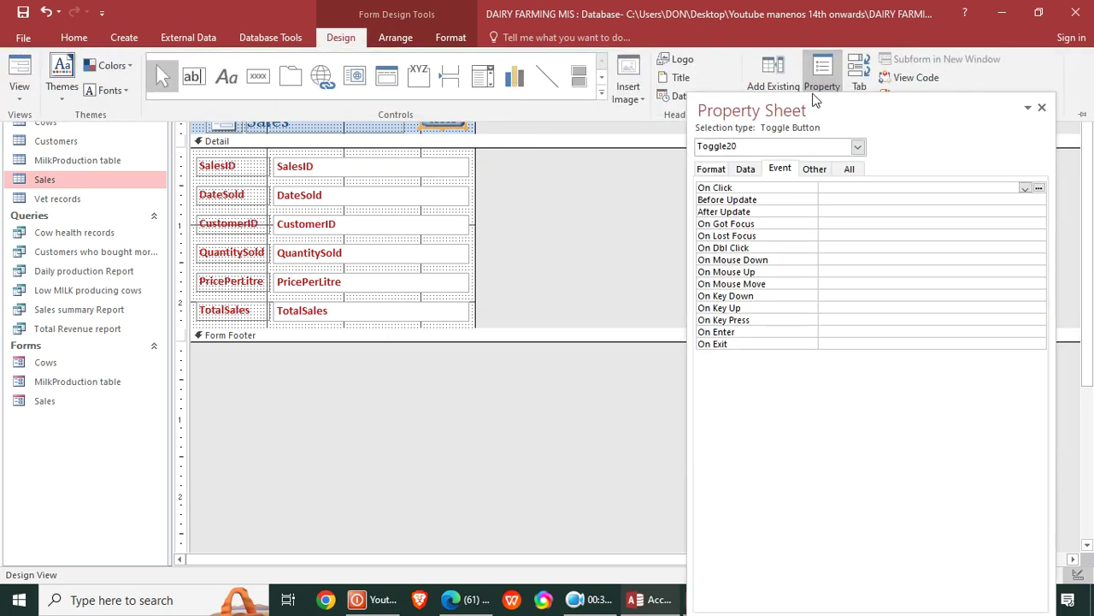
pyautogui.click(1026, 187)
pyautogui.click(928, 205)
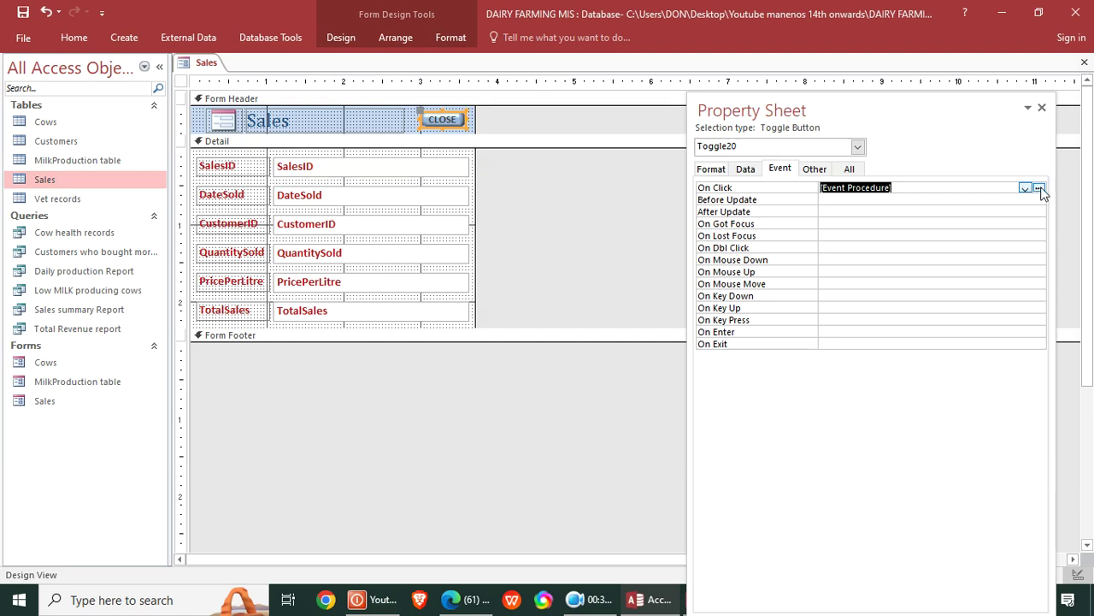
pyautogui.click(1039, 188)
pyautogui.write('Dim response As Integer     response = MsgBox("Are you sure you want to close the form?", vbYesNo + vbQuestion, "Dairy Farmers MIS!")     If response = vbYes Then         DoCmd.Close acForm, Me.Name     End If')
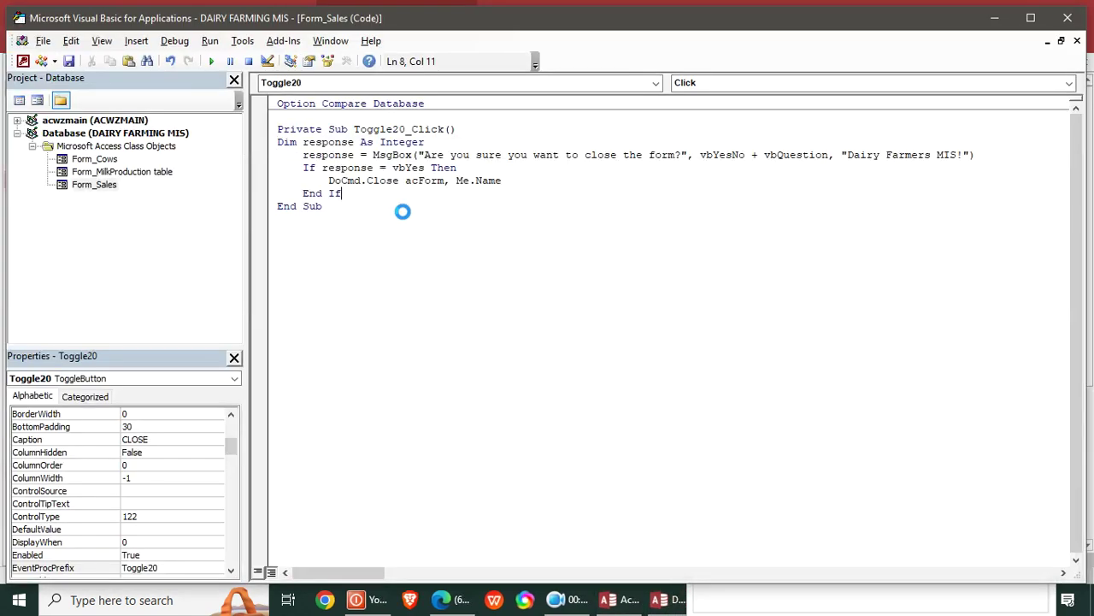
pyautogui.click(1067, 17)
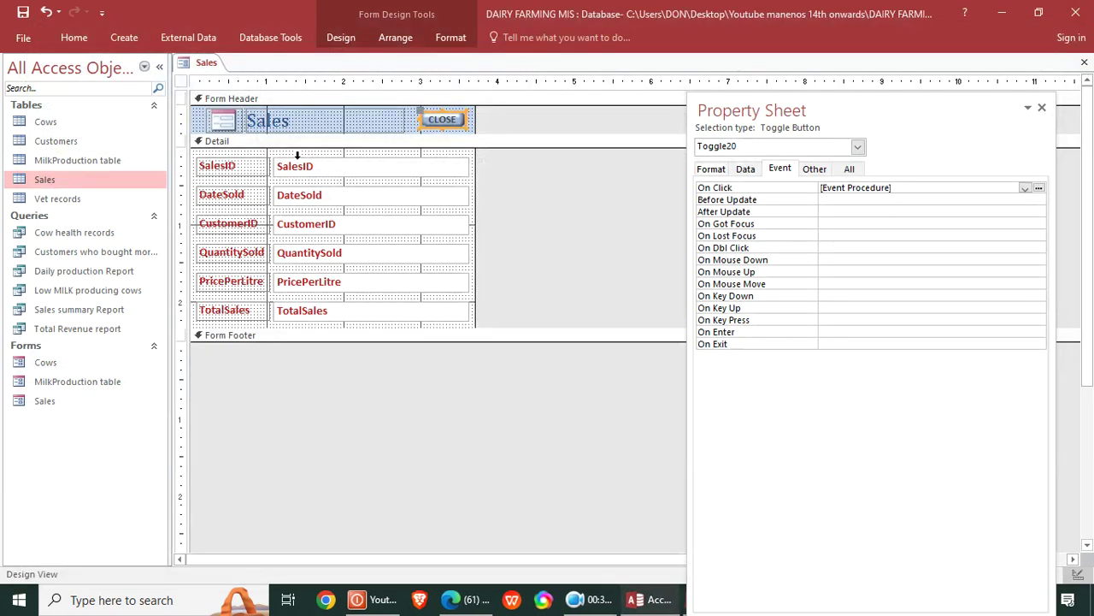
# Step: Set the Sales form's Pop Up and Modal properties to Yes
pyautogui.click(181, 82)
pyautogui.click(851, 169)
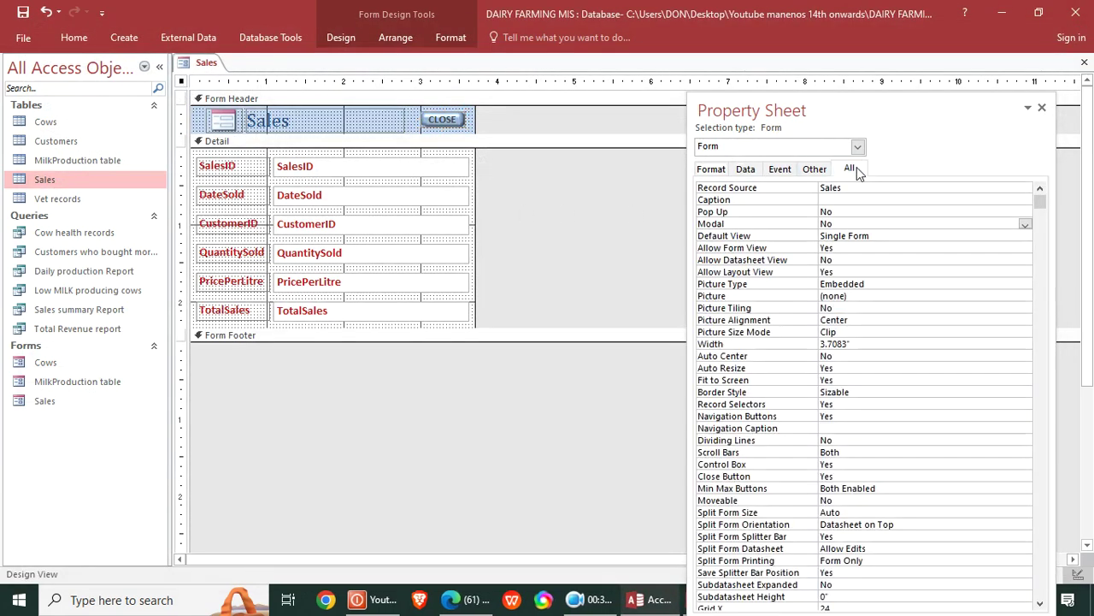
pyautogui.doubleClick(847, 211)
pyautogui.doubleClick(847, 223)
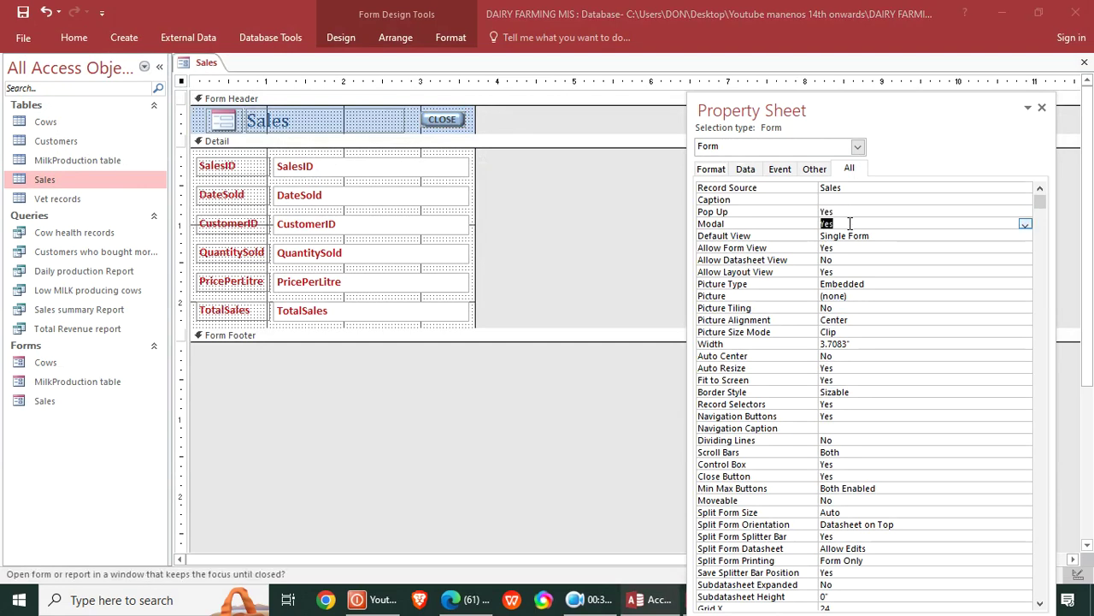
# Step: Test record navigation on the Sales form in Form View, then close the form with its CLOSE button and confirm
pyautogui.click(73, 36)
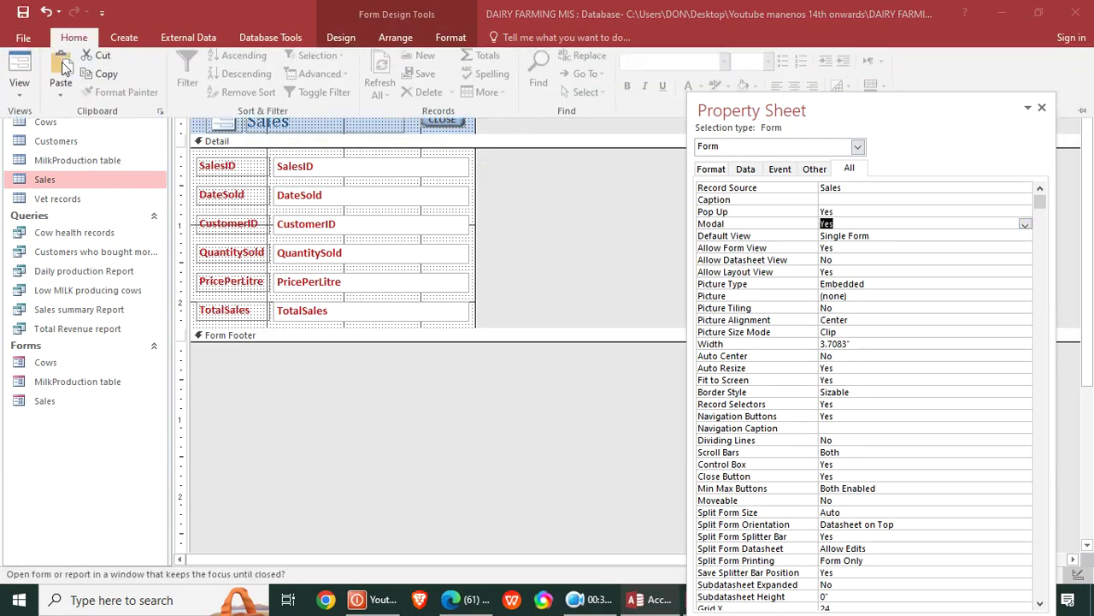
pyautogui.click(25, 70)
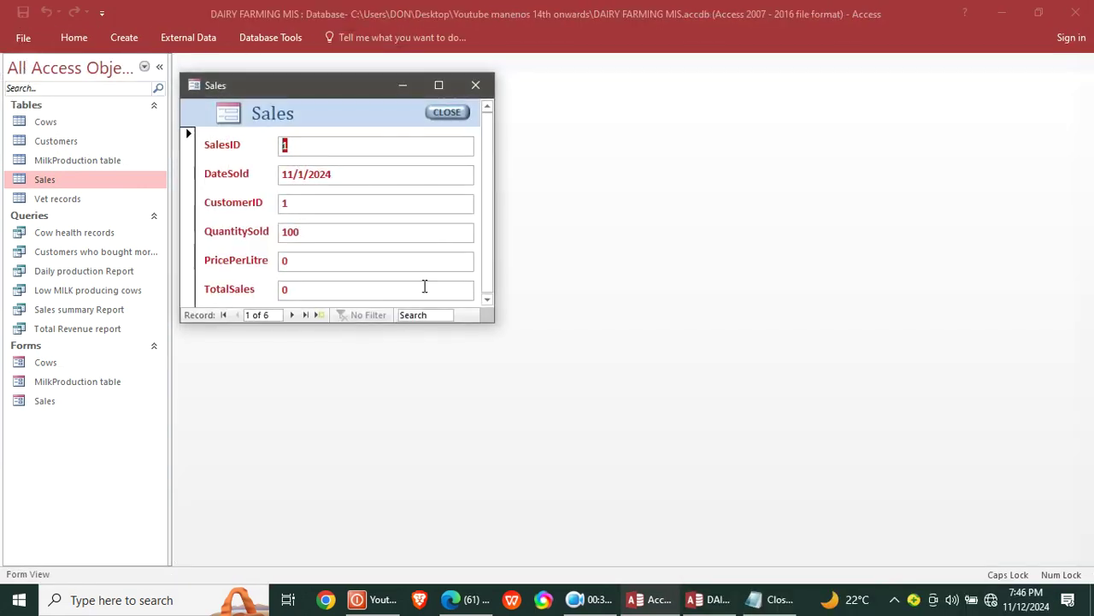
pyautogui.moveTo(280, 87); pyautogui.dragTo(360, 115)
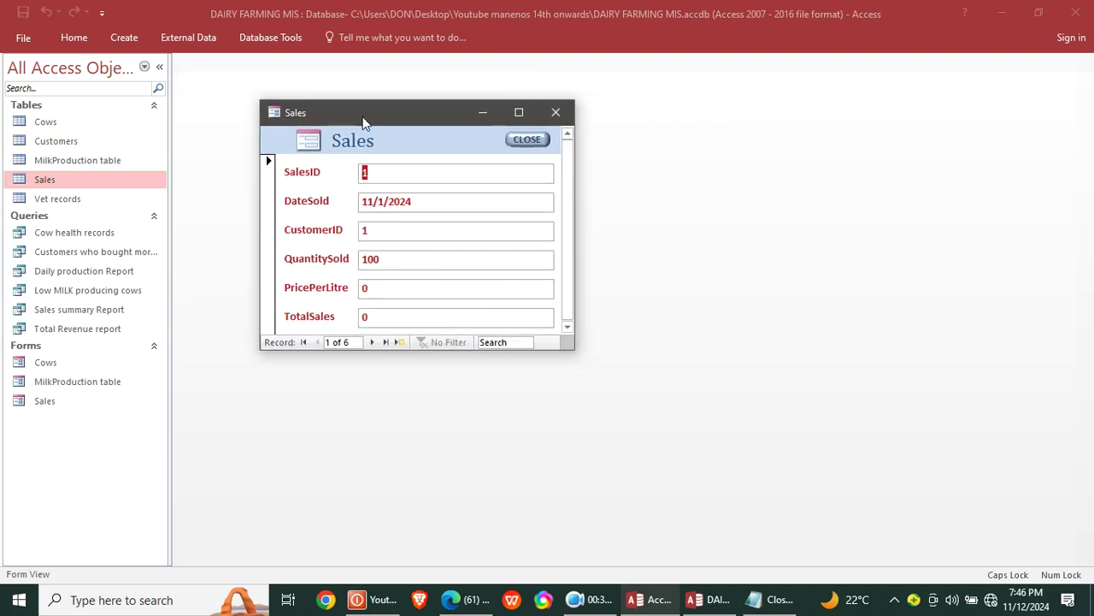
pyautogui.click(370, 343)
pyautogui.click(398, 343)
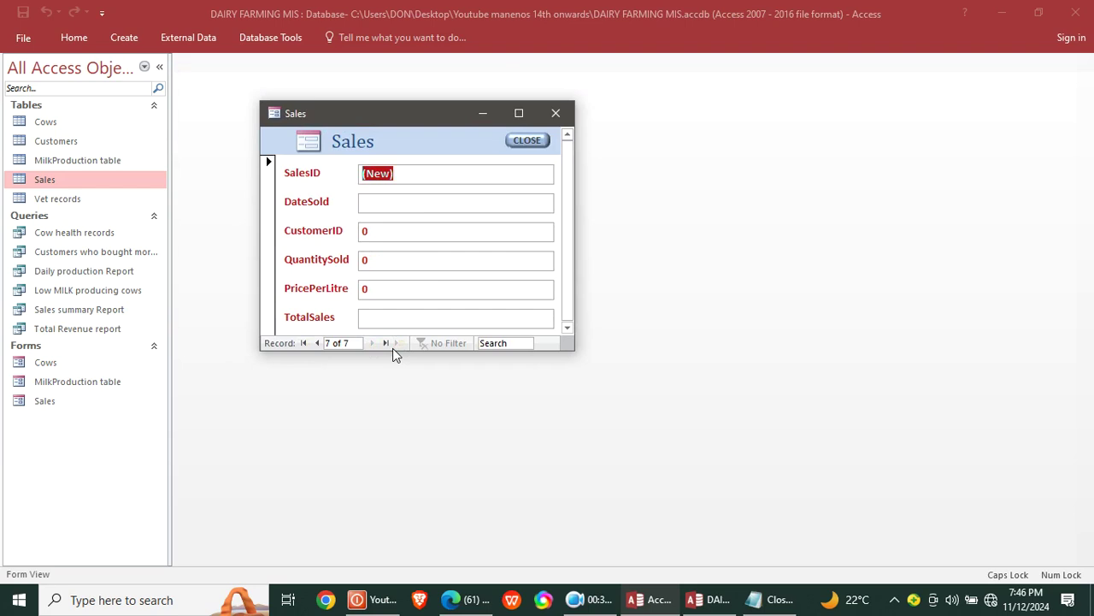
pyautogui.click(317, 343)
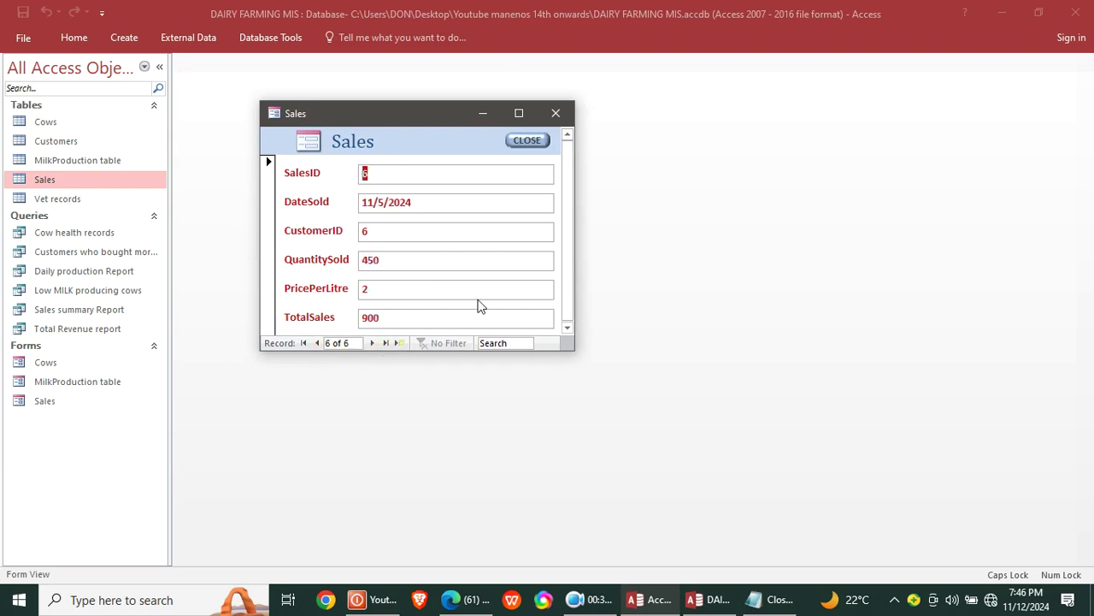
pyautogui.click(527, 140)
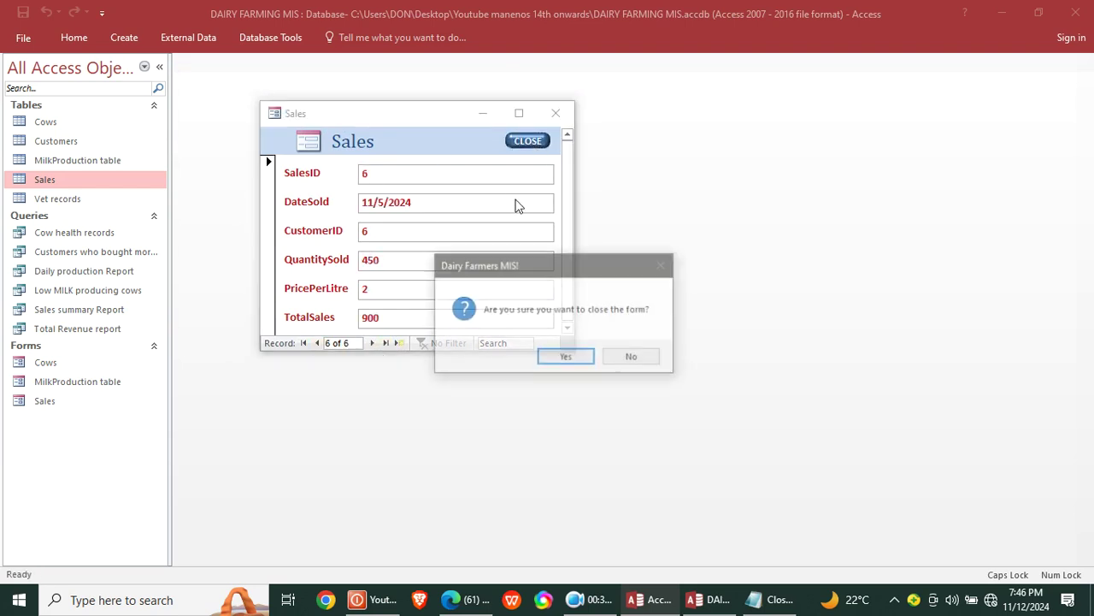
pyautogui.click(563, 360)
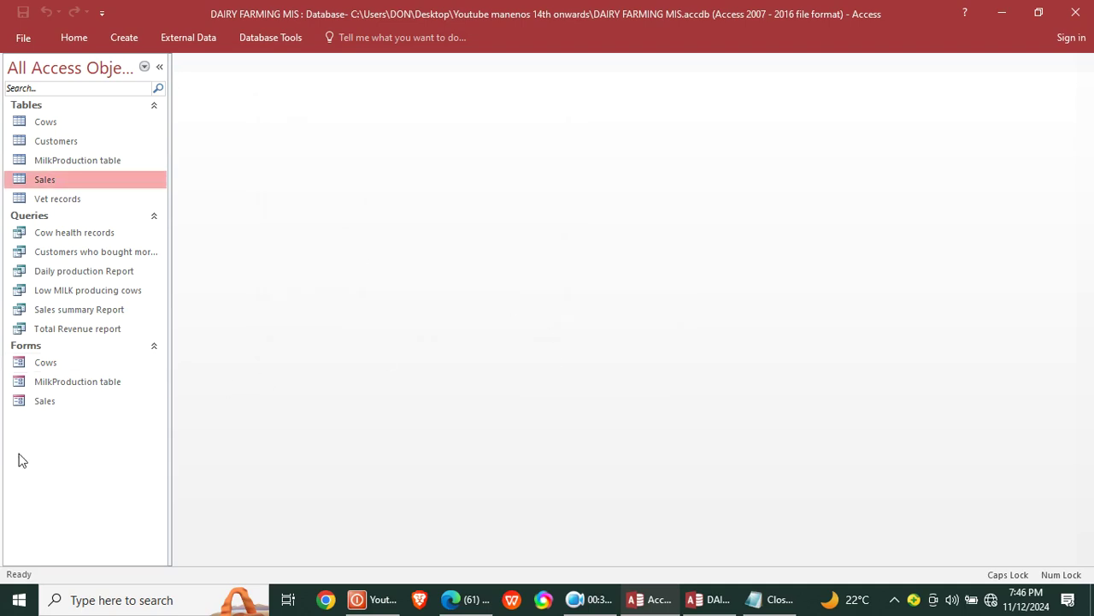
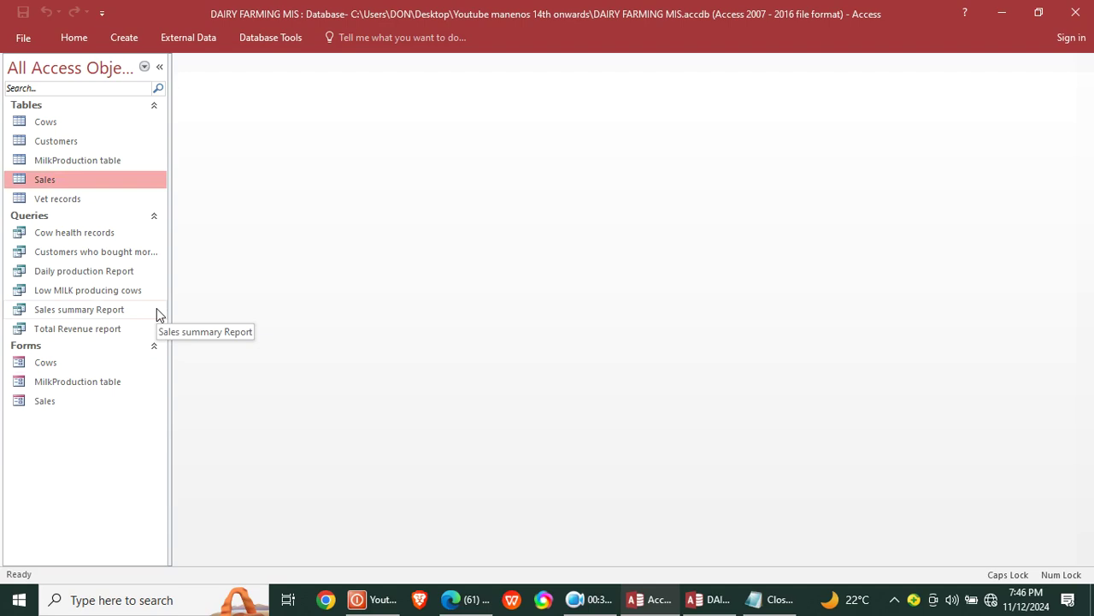
# Step: Create a report from the Daily production Report query and switch it to Design View with the property sheet closed
pyautogui.click(109, 278)
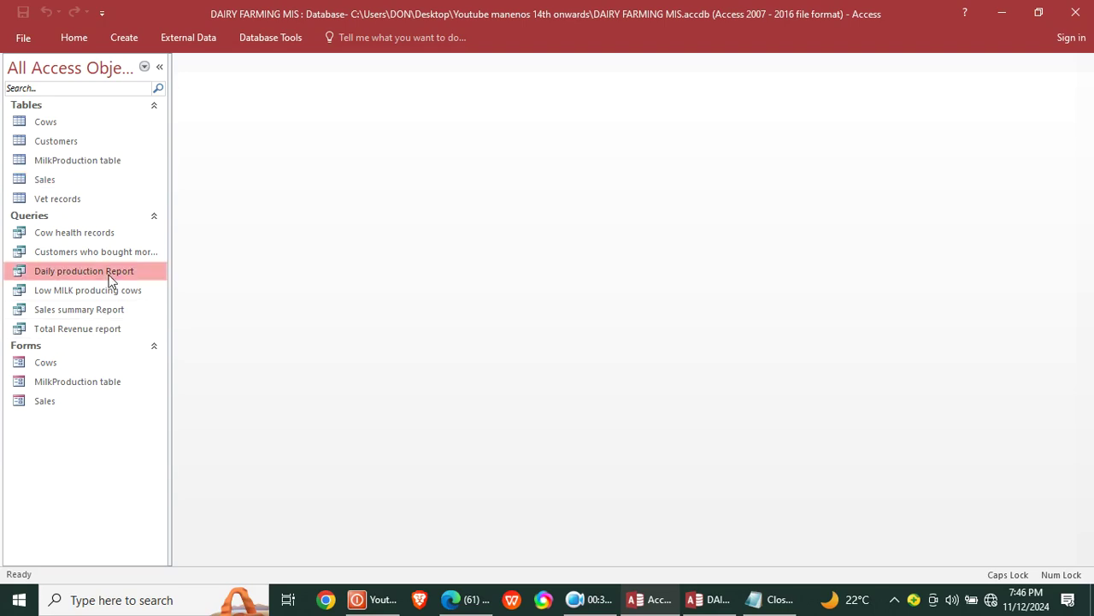
pyautogui.click(125, 41)
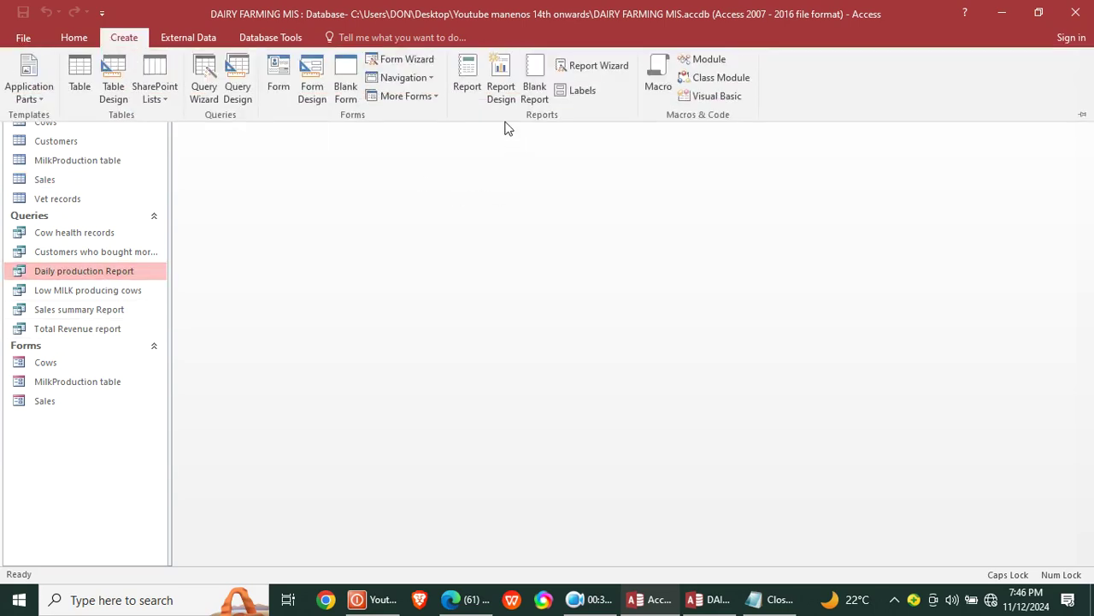
pyautogui.click(467, 83)
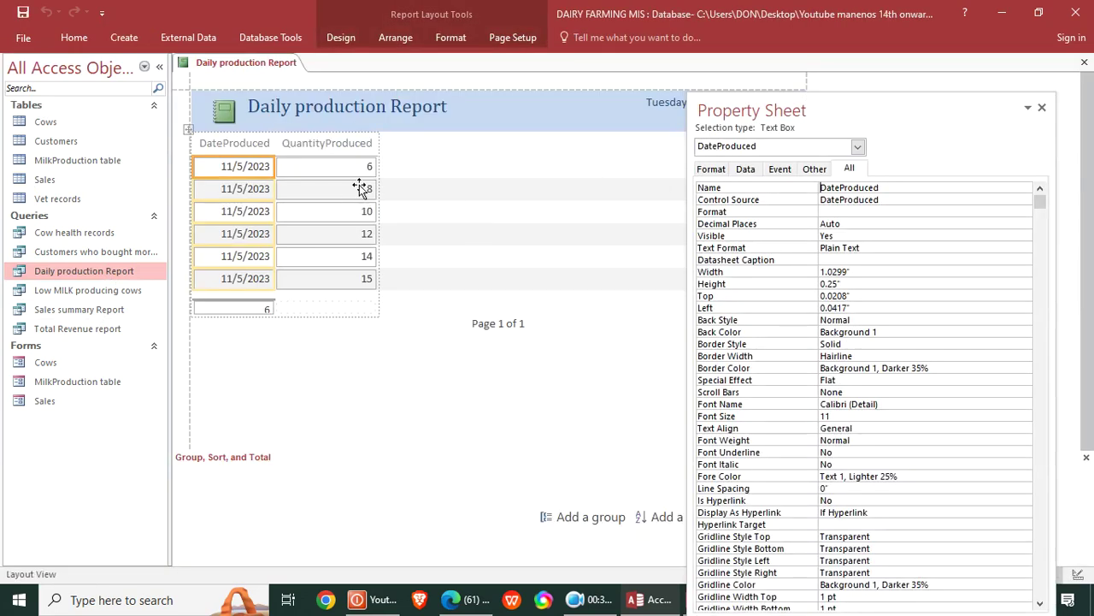
pyautogui.rightClick(473, 102)
pyautogui.click(261, 82)
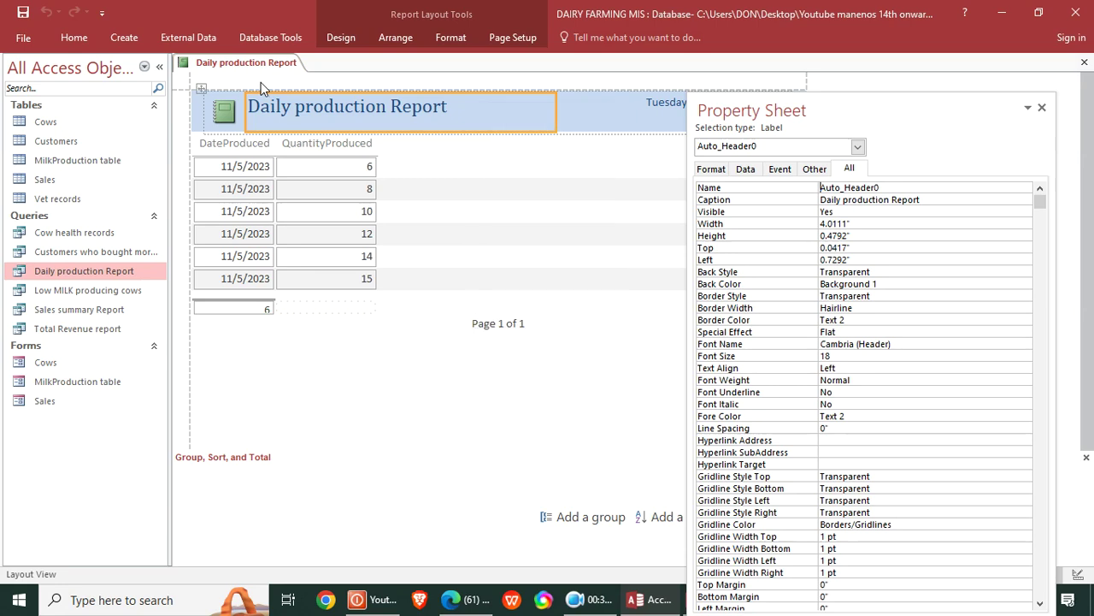
pyautogui.rightClick(260, 82)
pyautogui.click(316, 133)
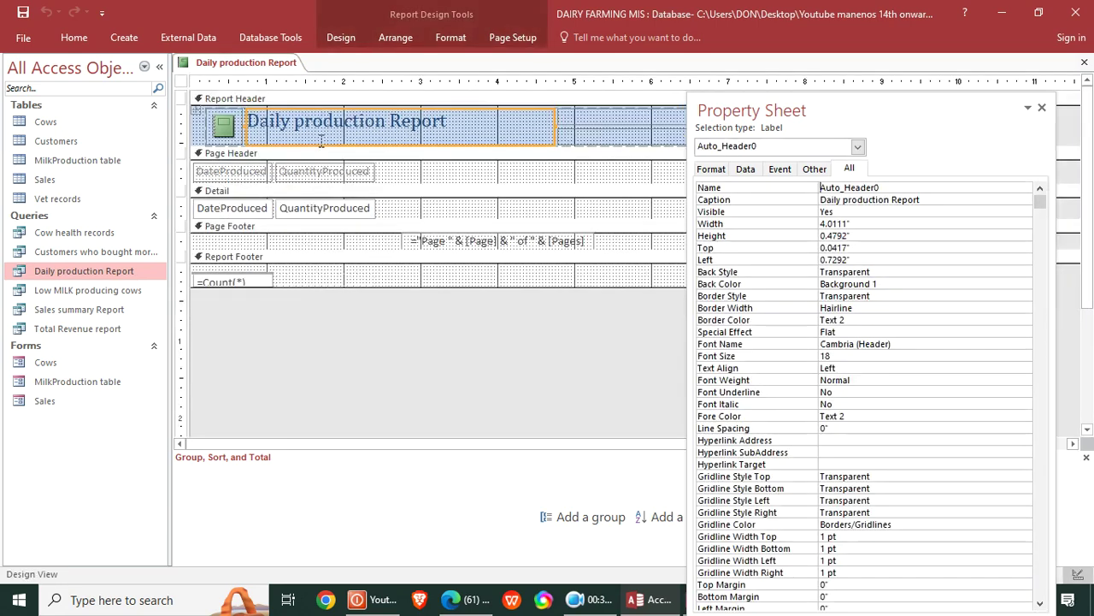
pyautogui.click(1042, 107)
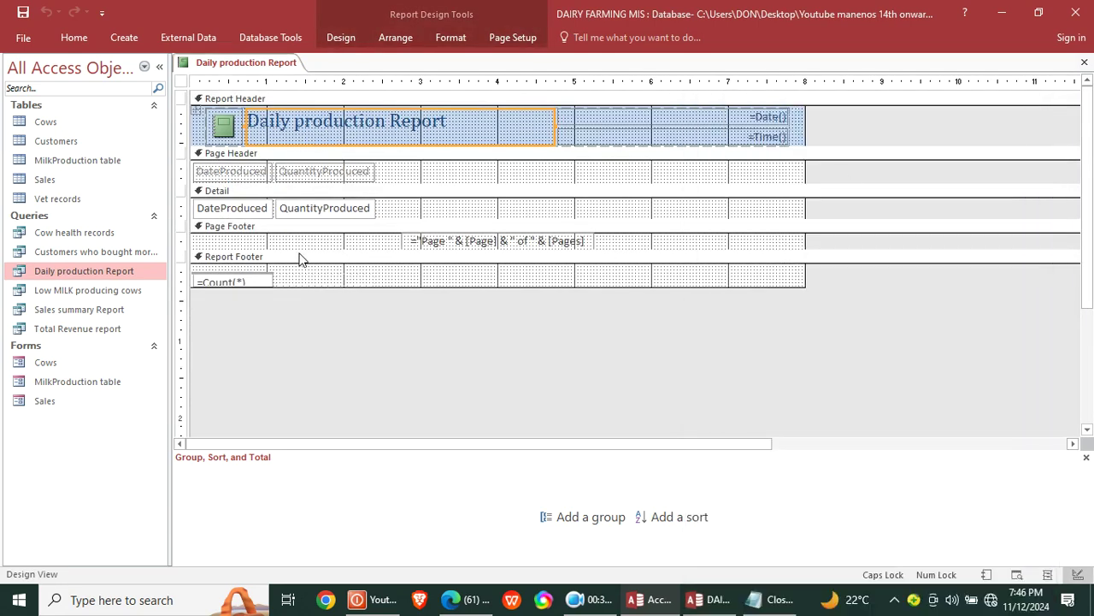
# Step: Align the page-number box under the field columns and shift them all, with the count box, right to about the 1.3 inch mark
pyautogui.moveTo(428, 240); pyautogui.dragTo(231, 249)
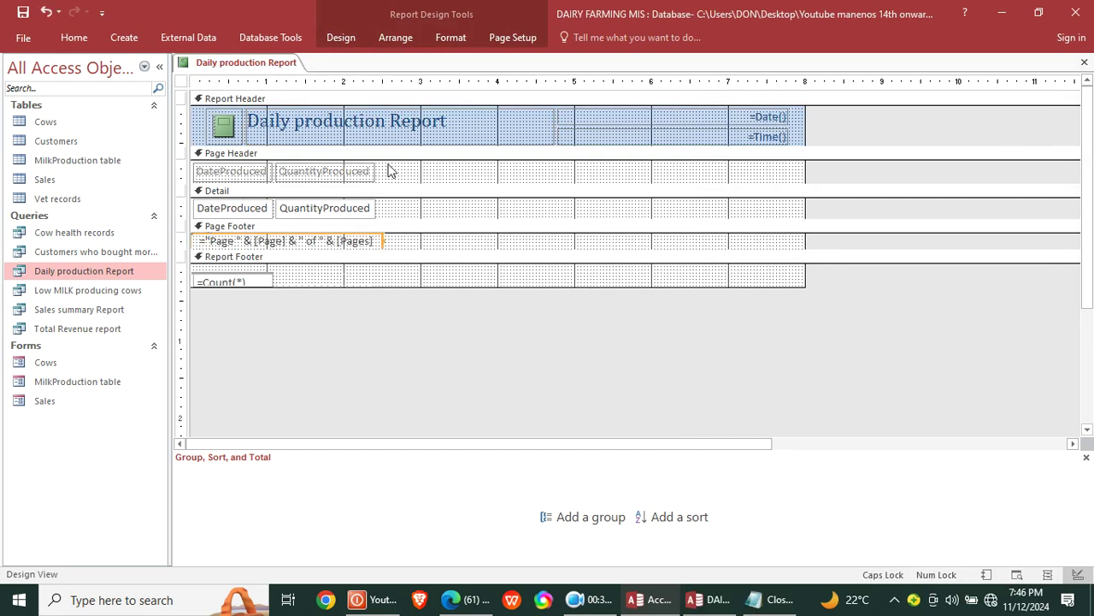
pyautogui.moveTo(409, 164); pyautogui.dragTo(229, 290)
pyautogui.moveTo(263, 245); pyautogui.dragTo(365, 242)
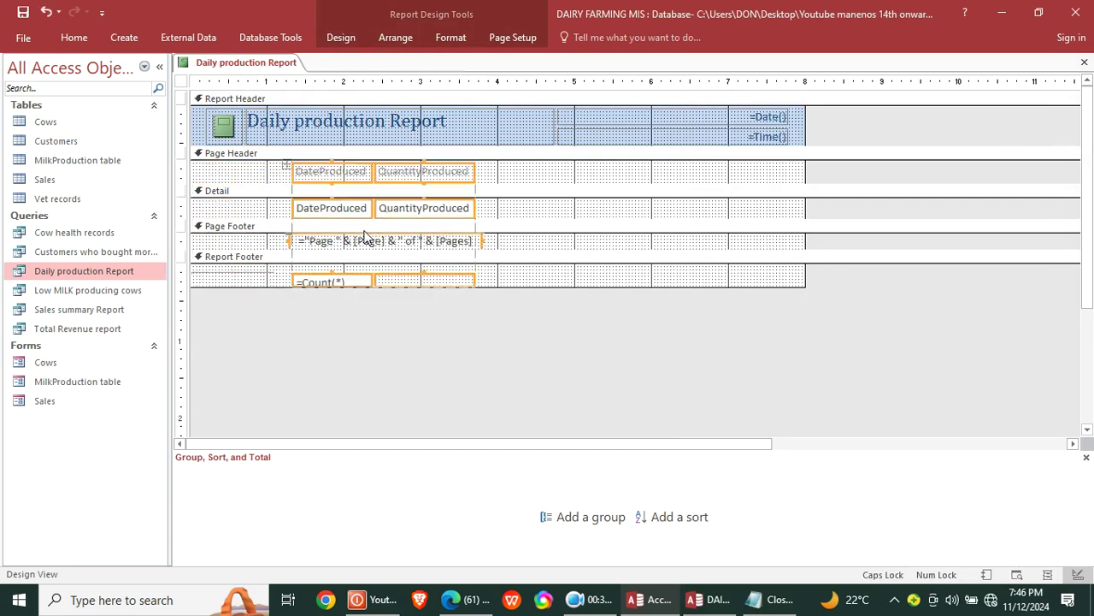
# Step: Extend the Report Footer section downward to leave room below the count box
pyautogui.click(526, 181)
pyautogui.click(329, 282)
pyautogui.moveTo(391, 288); pyautogui.dragTo(362, 293)
pyautogui.click(385, 285)
pyautogui.click(367, 283)
pyautogui.click(331, 287)
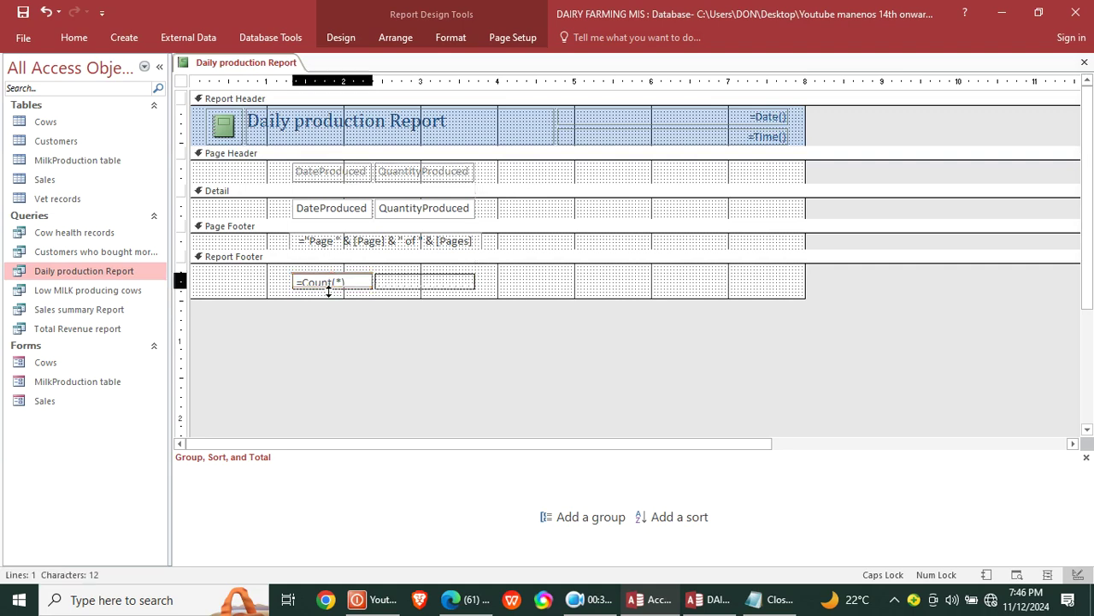
# Step: Give all field labels, text boxes, the page-number box and the count box transparent outlines and fills, with bold dark red text
pyautogui.moveTo(495, 176); pyautogui.dragTo(294, 290)
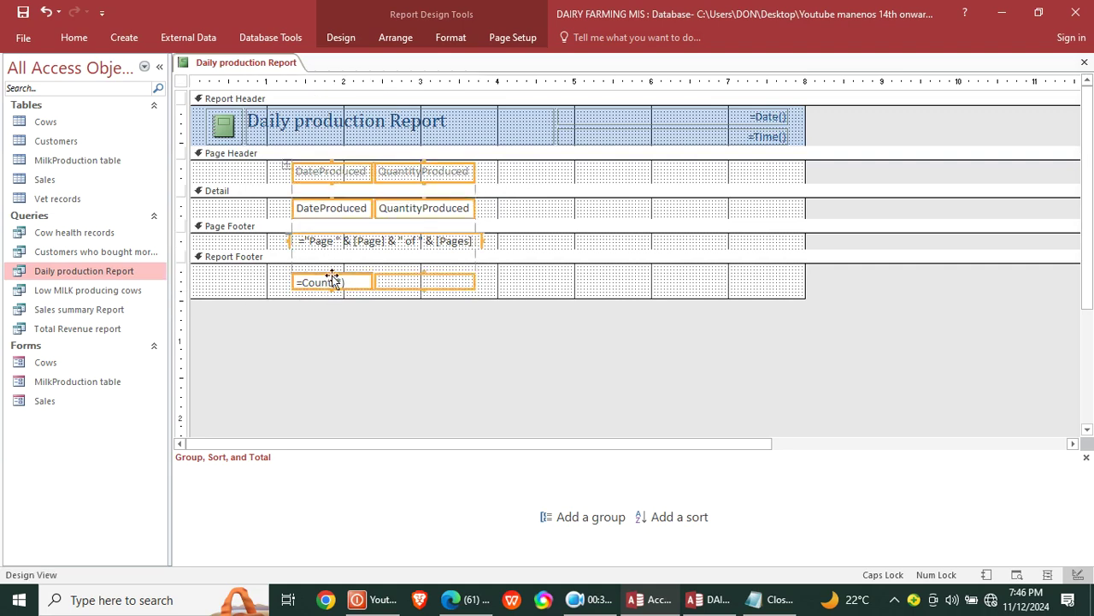
pyautogui.click(459, 39)
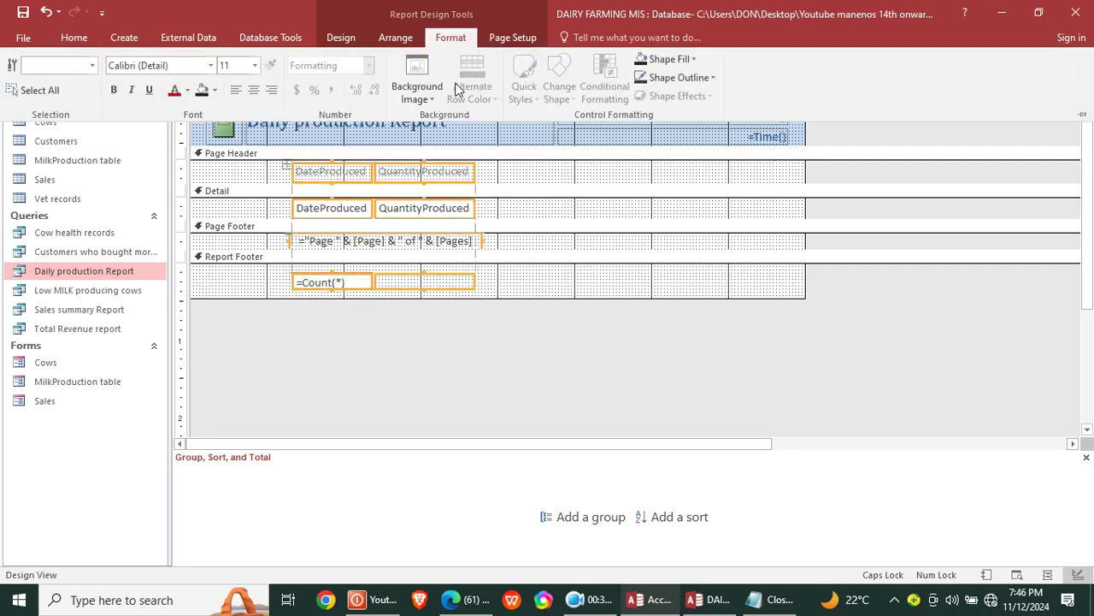
pyautogui.click(699, 77)
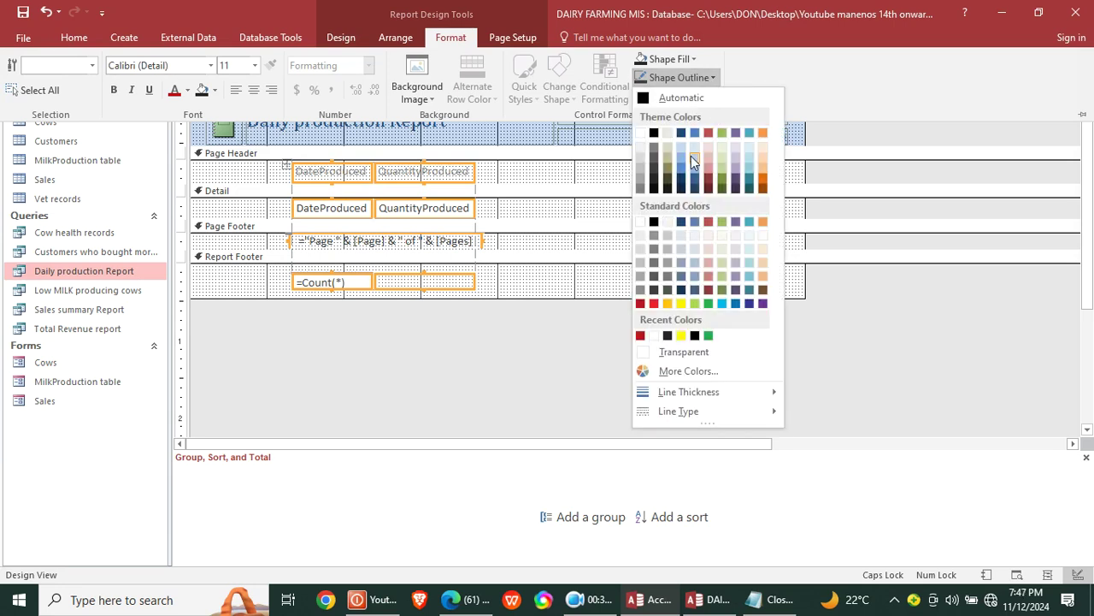
pyautogui.click(695, 335)
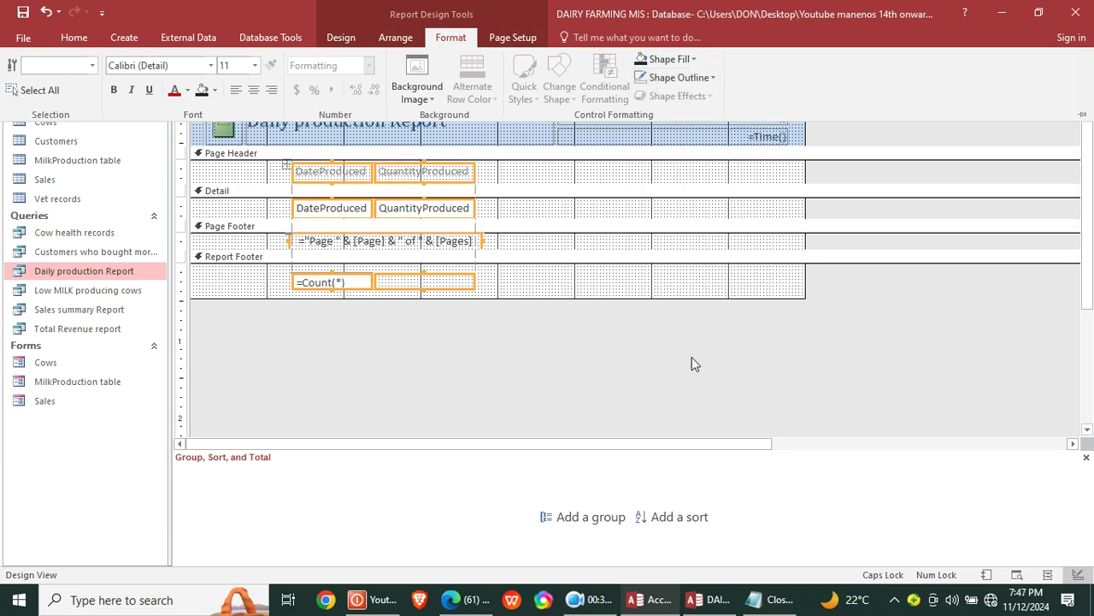
pyautogui.click(695, 59)
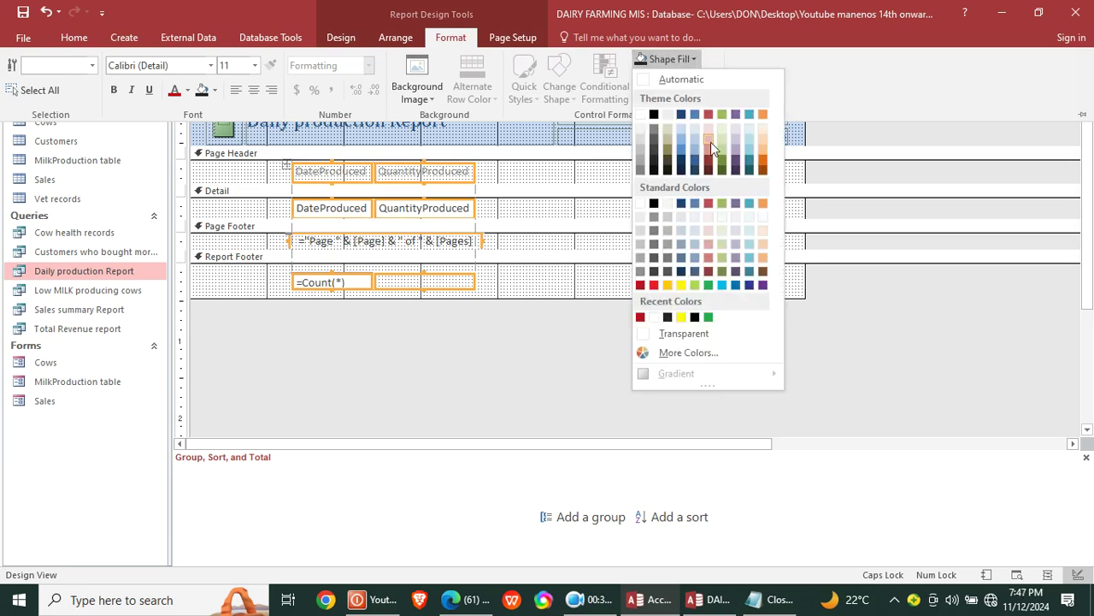
pyautogui.click(688, 336)
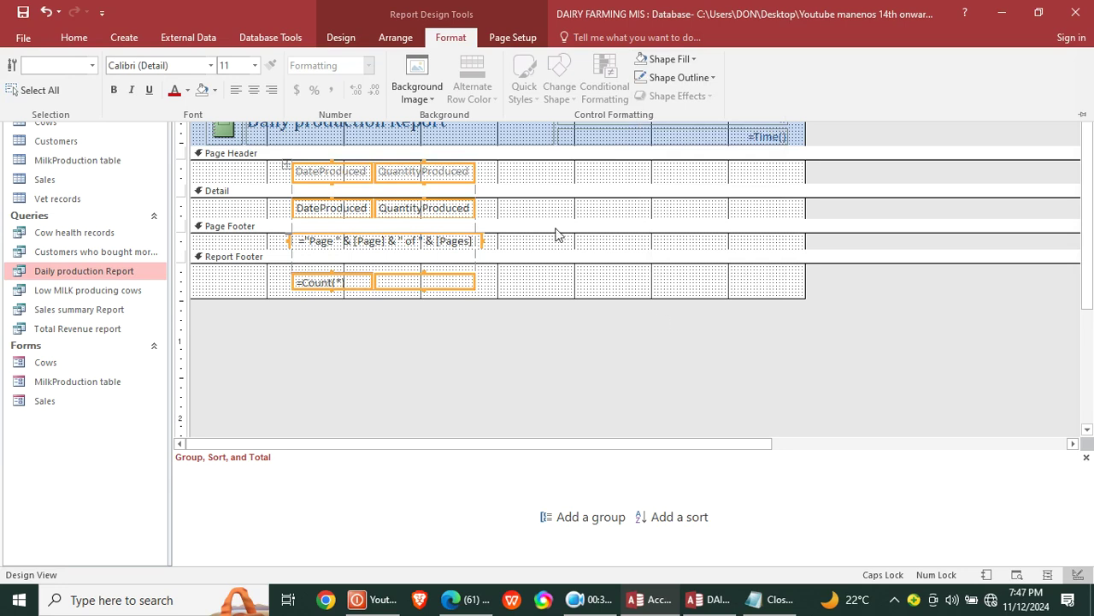
pyautogui.click(115, 91)
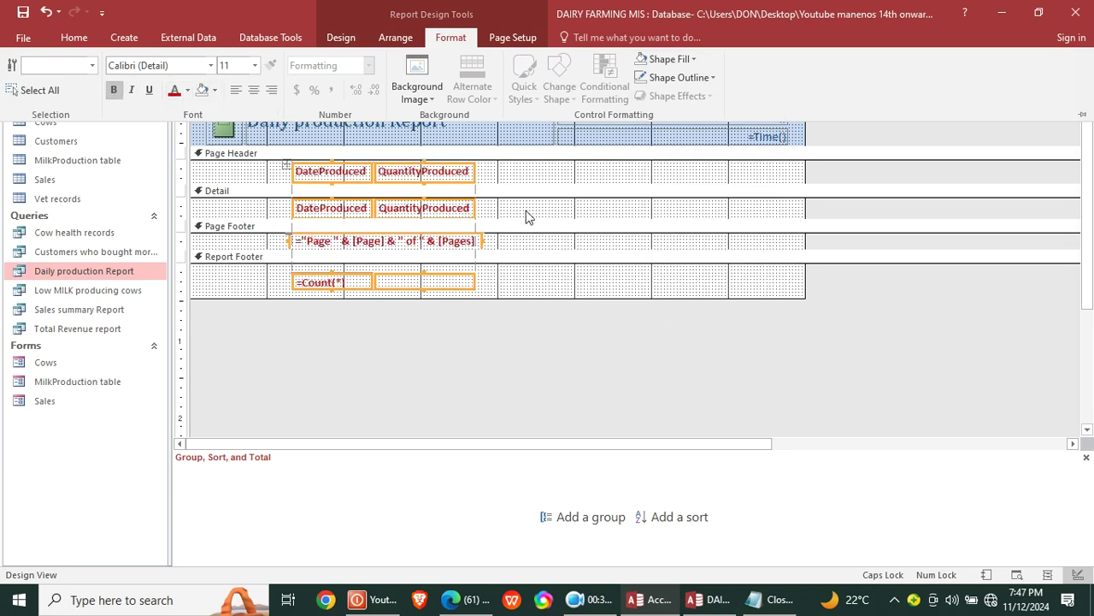
# Step: Save the report as Daily production Report, open it in Report View to check it, and close it
pyautogui.click(23, 12)
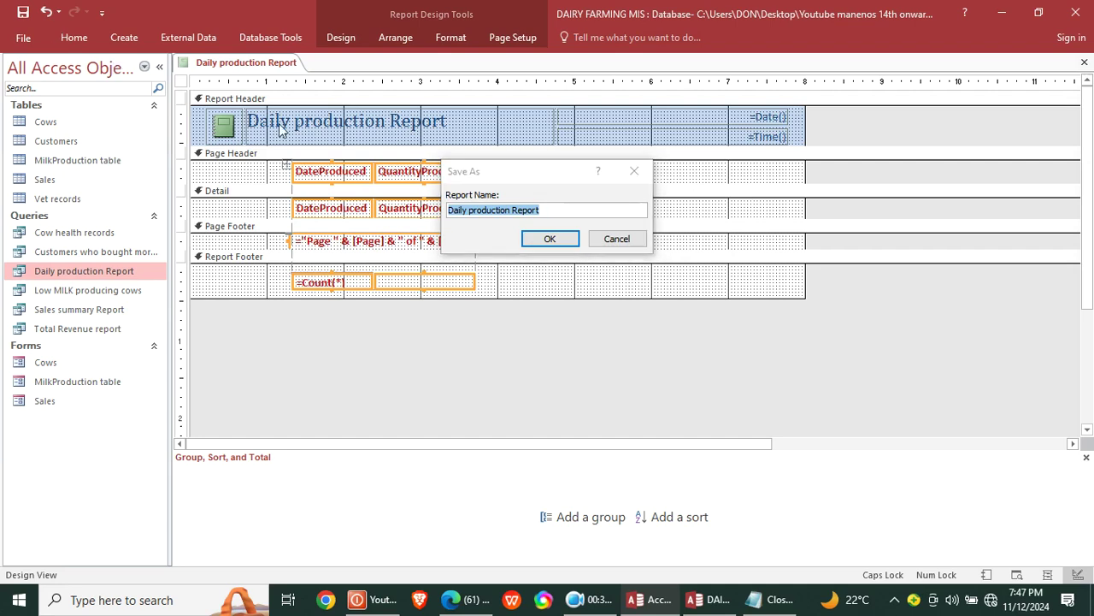
pyautogui.click(550, 238)
pyautogui.doubleClick(74, 434)
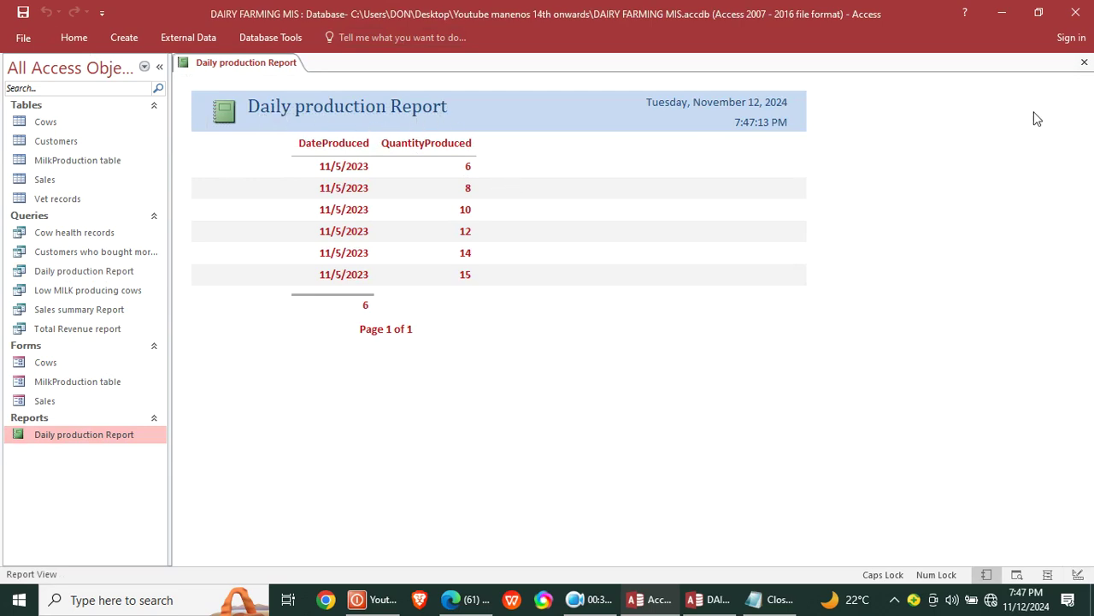
pyautogui.click(1084, 62)
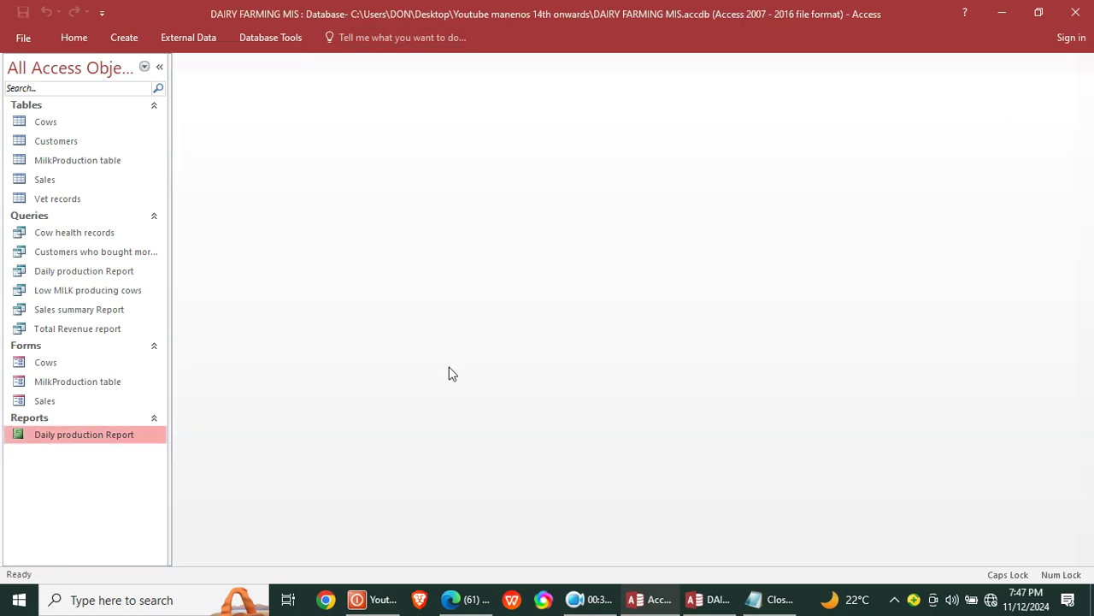
# Step: Create a report from the Sales summary Report query and switch it to Design View
pyautogui.click(89, 312)
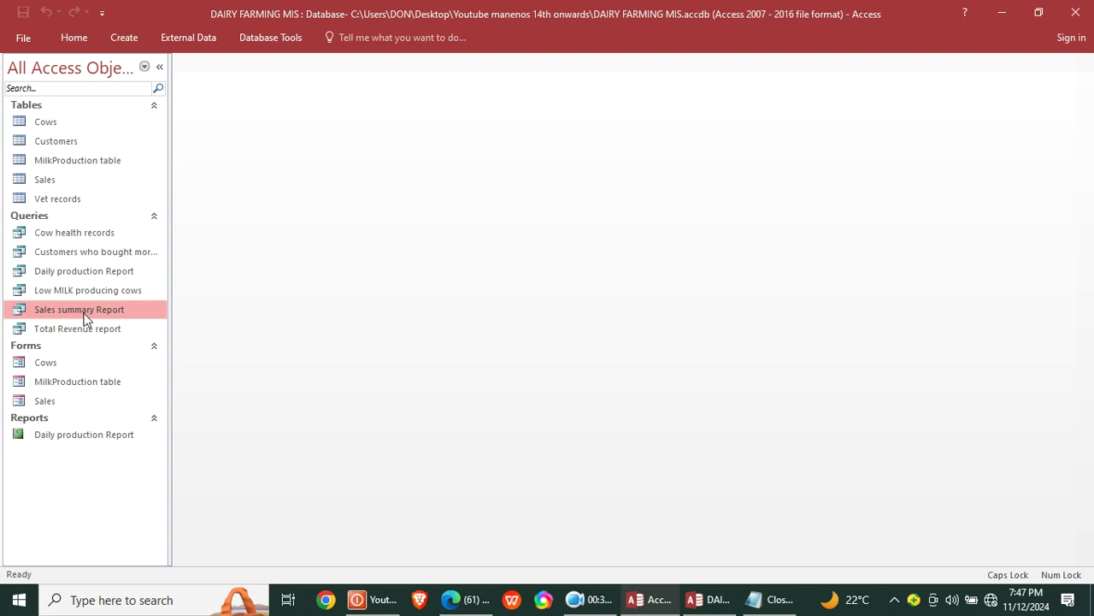
pyautogui.click(126, 41)
pyautogui.click(468, 82)
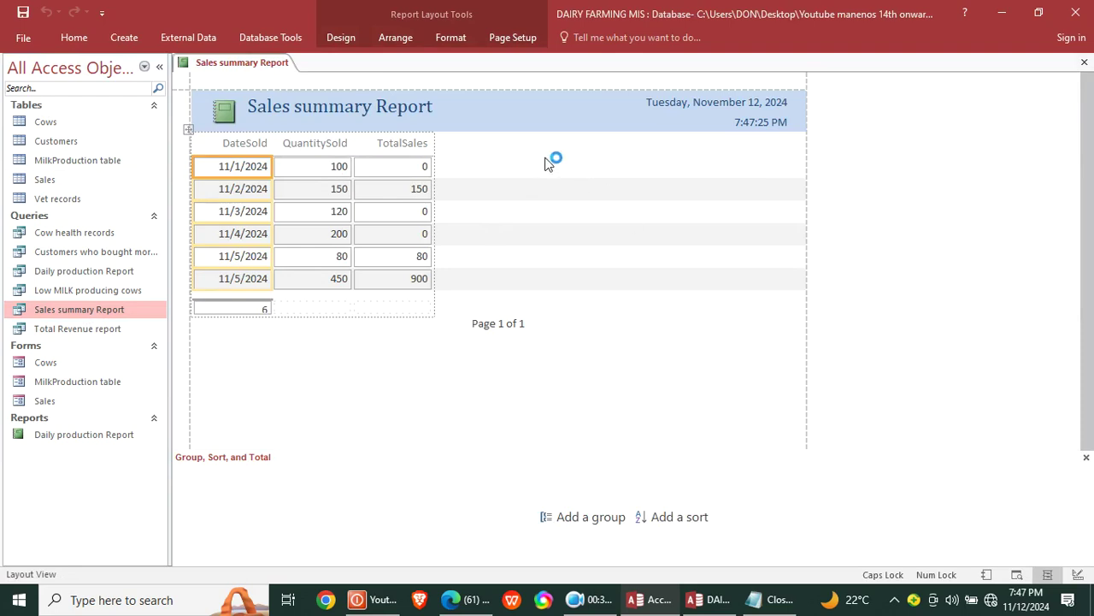
pyautogui.rightClick(518, 122)
pyautogui.press('Escape')
pyautogui.rightClick(587, 78)
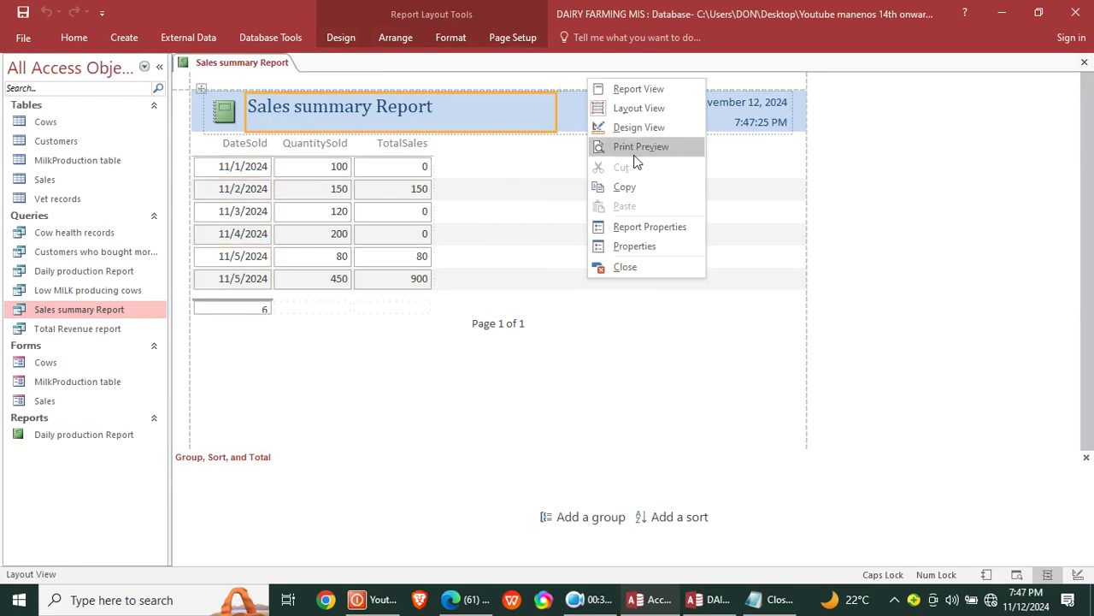
pyautogui.click(633, 127)
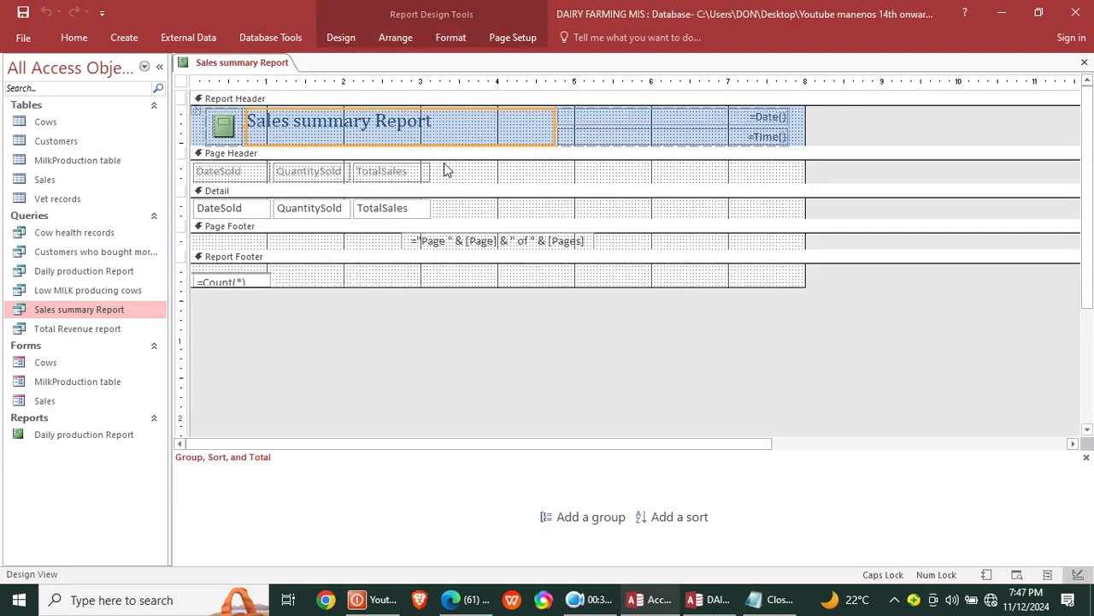
# Step: Align the page-number box under the columns, make the count box taller, and shift them all with the fields right to about the 1 inch mark
pyautogui.moveTo(432, 244); pyautogui.dragTo(235, 244)
pyautogui.click(261, 283)
pyautogui.moveTo(243, 288); pyautogui.dragTo(242, 301)
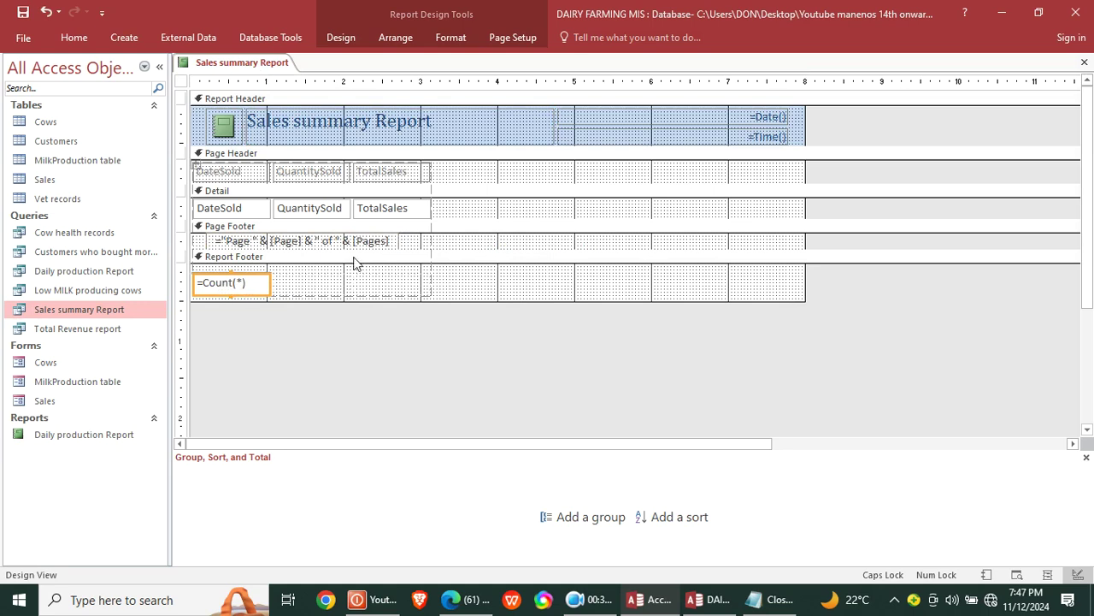
pyautogui.moveTo(443, 174); pyautogui.dragTo(299, 272)
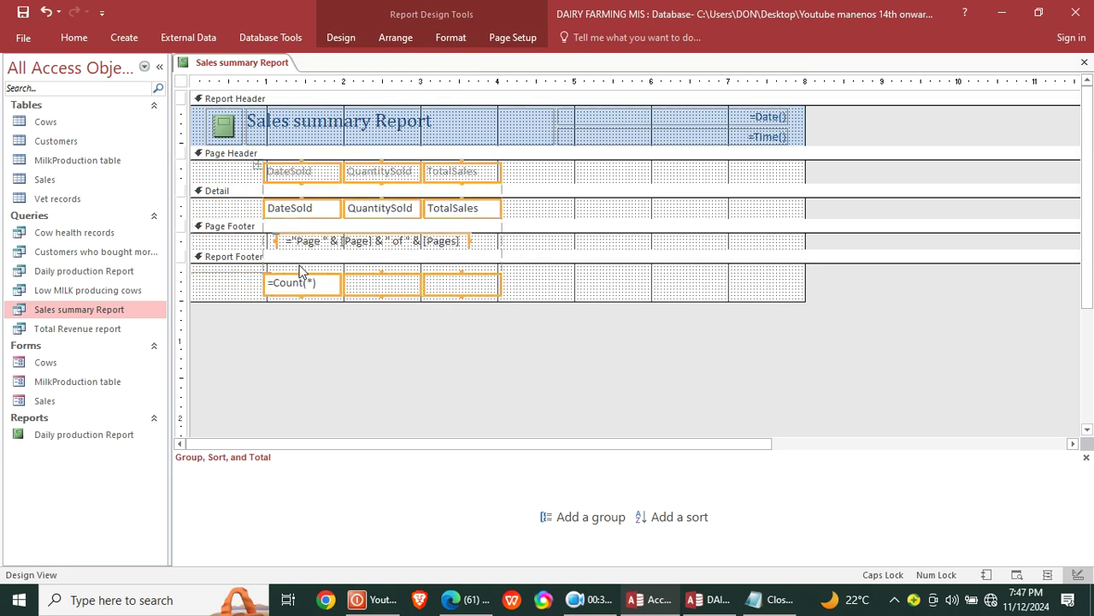
# Step: Format the selected labels, fields, page-number box and count box in bold, dark red Arial
pyautogui.click(468, 41)
pyautogui.click(114, 90)
pyautogui.click(171, 91)
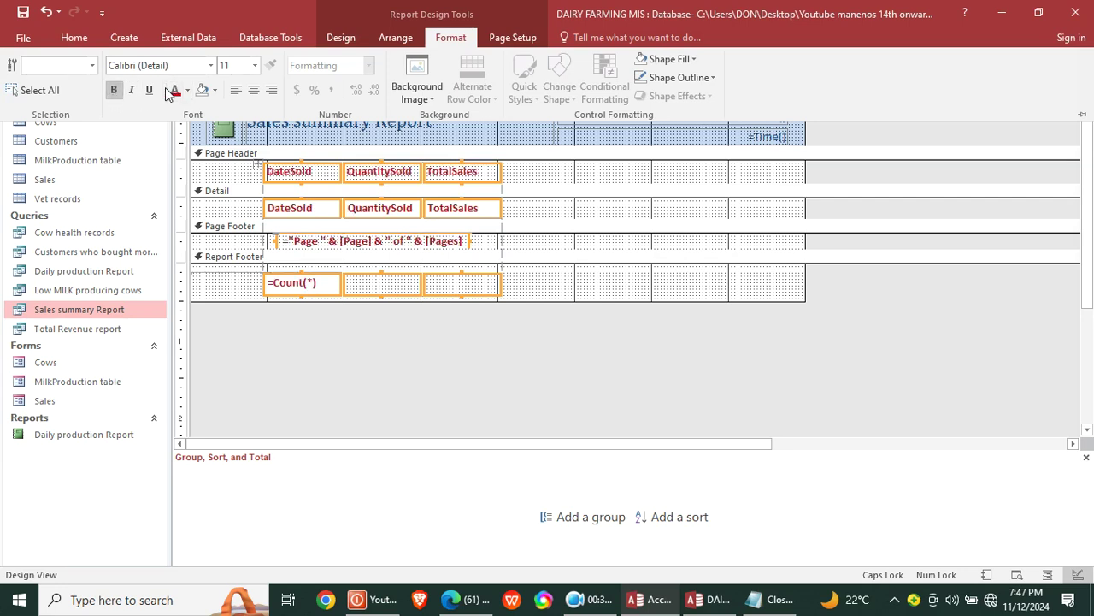
pyautogui.click(208, 66)
pyautogui.click(210, 66)
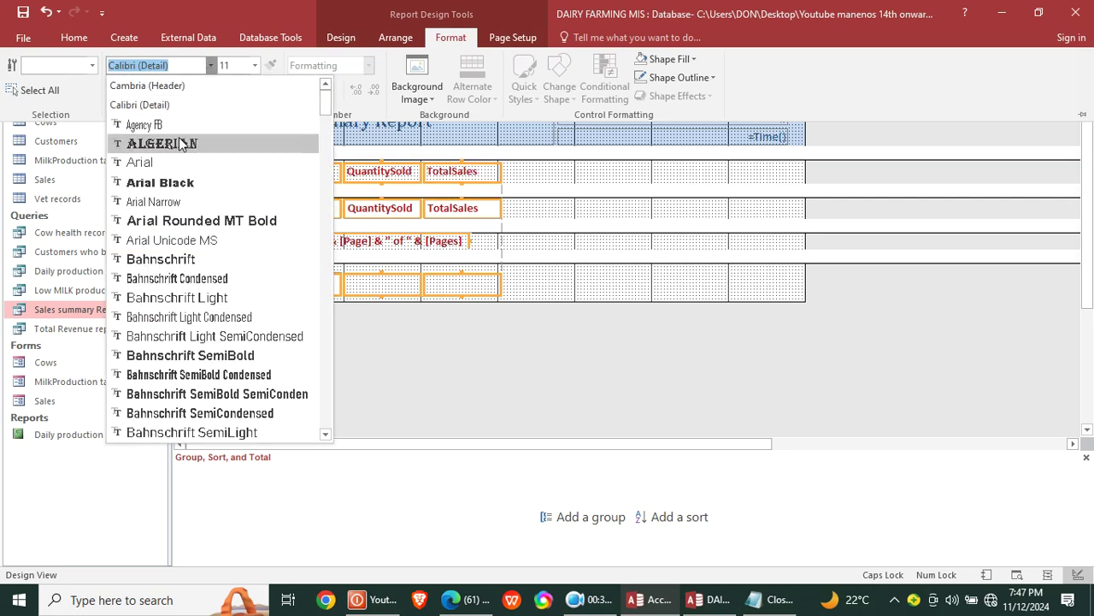
pyautogui.click(191, 162)
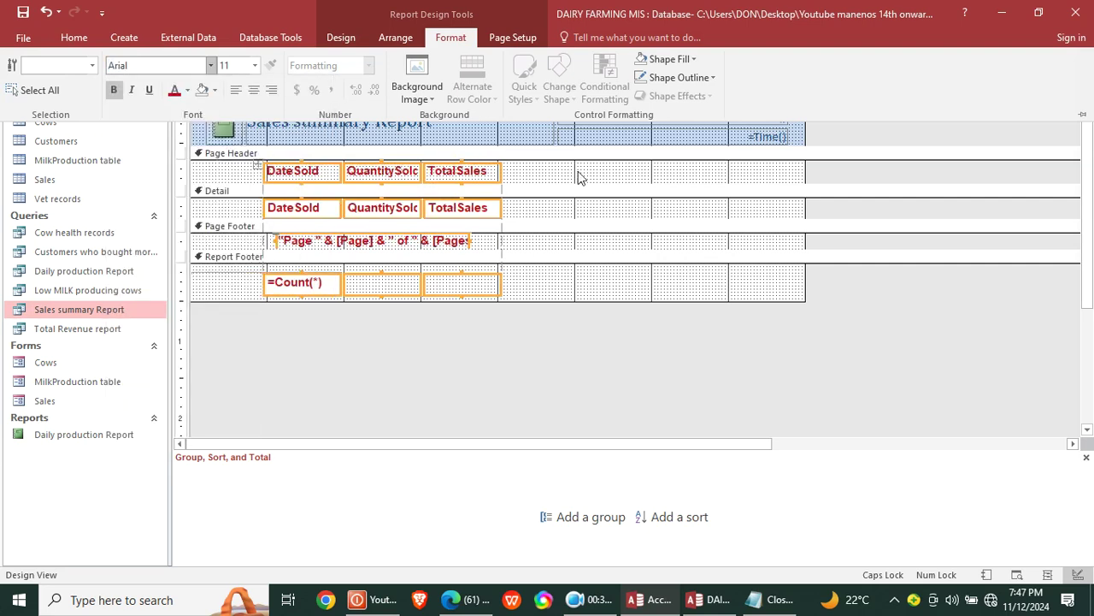
# Step: Make the fill and outline of the selected report controls transparent
pyautogui.click(688, 59)
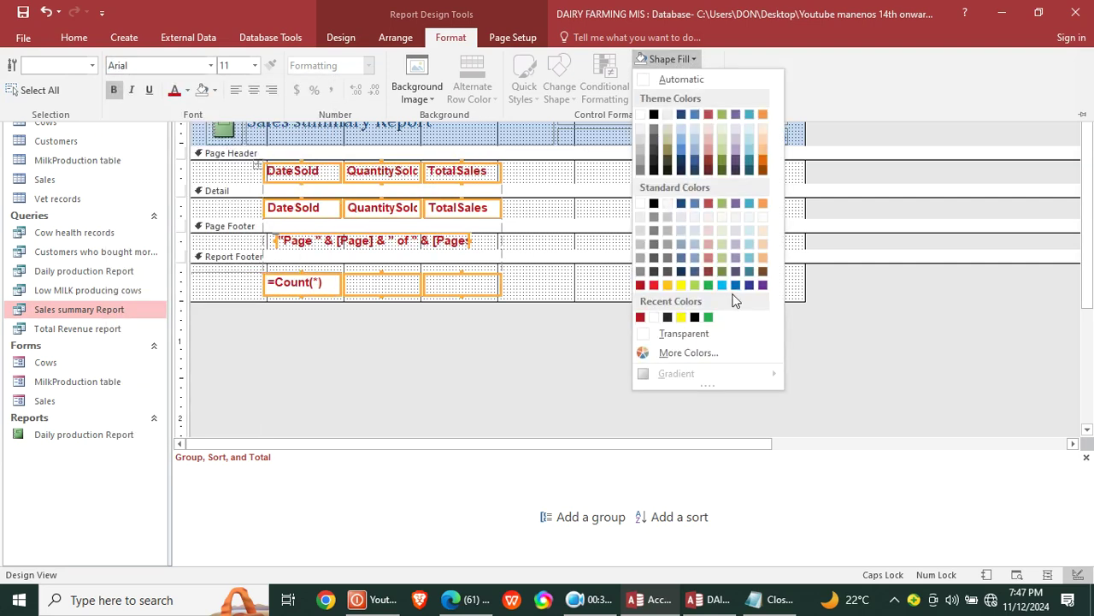
pyautogui.click(697, 336)
pyautogui.click(677, 77)
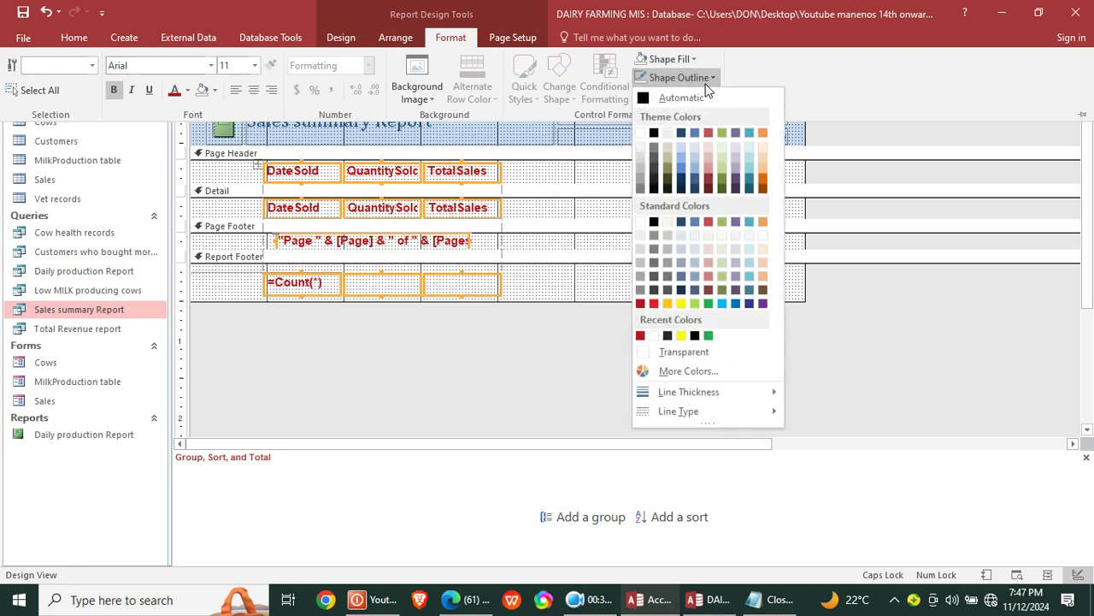
pyautogui.click(697, 351)
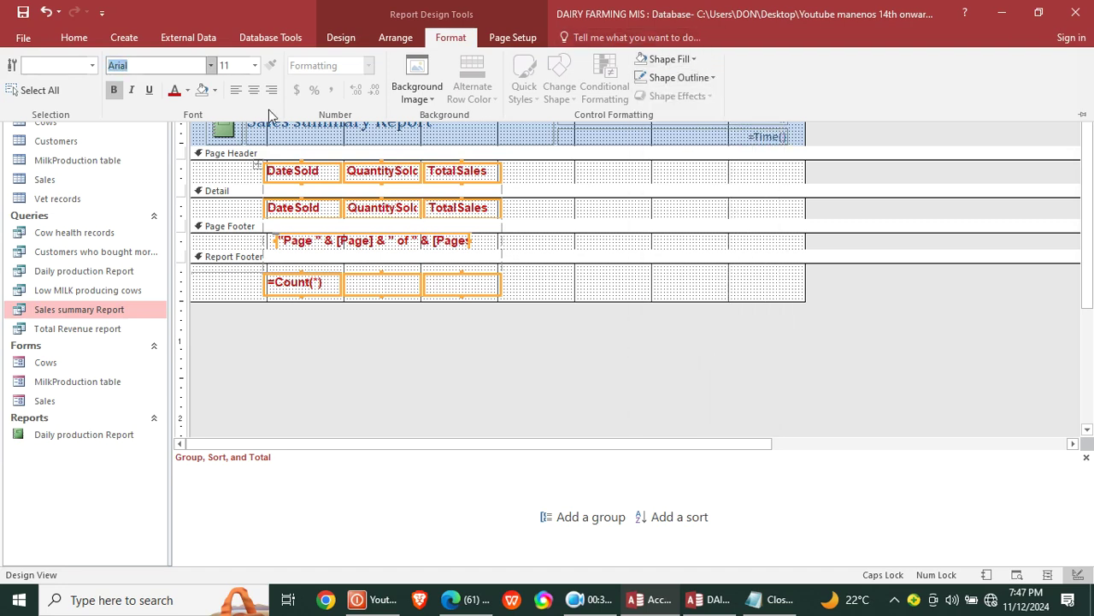
# Step: Save the report as Sales summary Report and open it in Report View
pyautogui.click(23, 12)
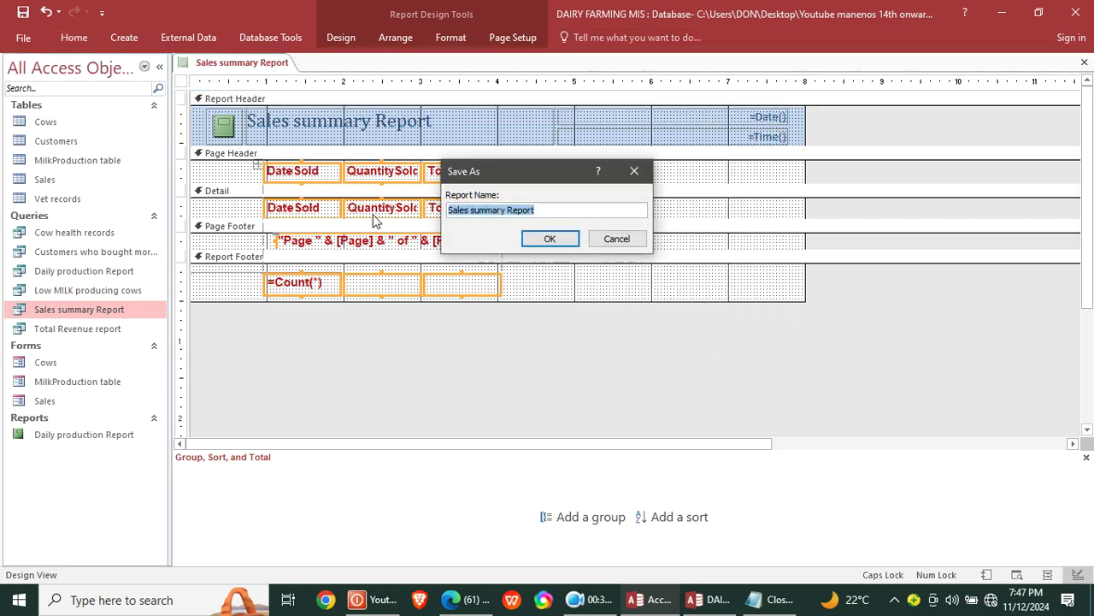
pyautogui.click(560, 236)
pyautogui.doubleClick(87, 457)
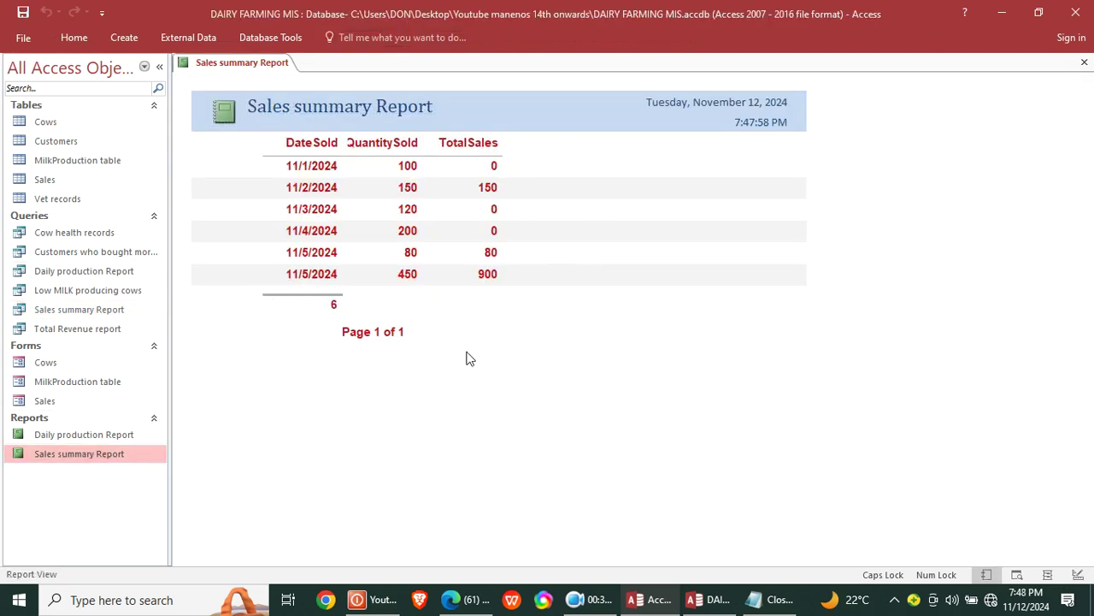
# Step: Try to widen the QuantitySold heading of the Sales summary Report in Design View
pyautogui.rightClick(652, 164)
pyautogui.click(689, 204)
pyautogui.click(569, 177)
pyautogui.click(395, 181)
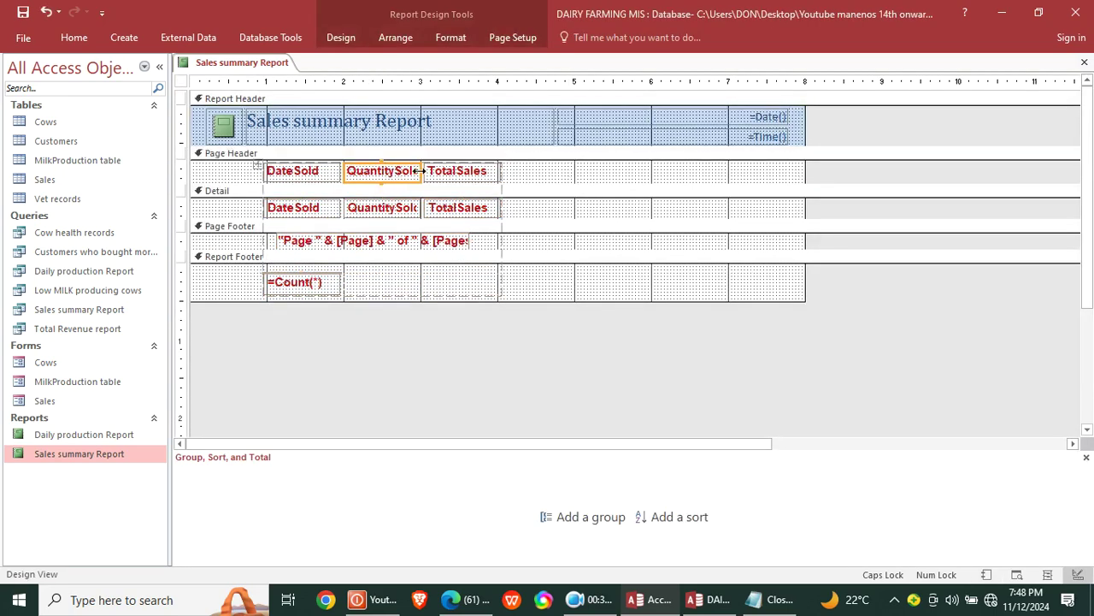
pyautogui.click(518, 180)
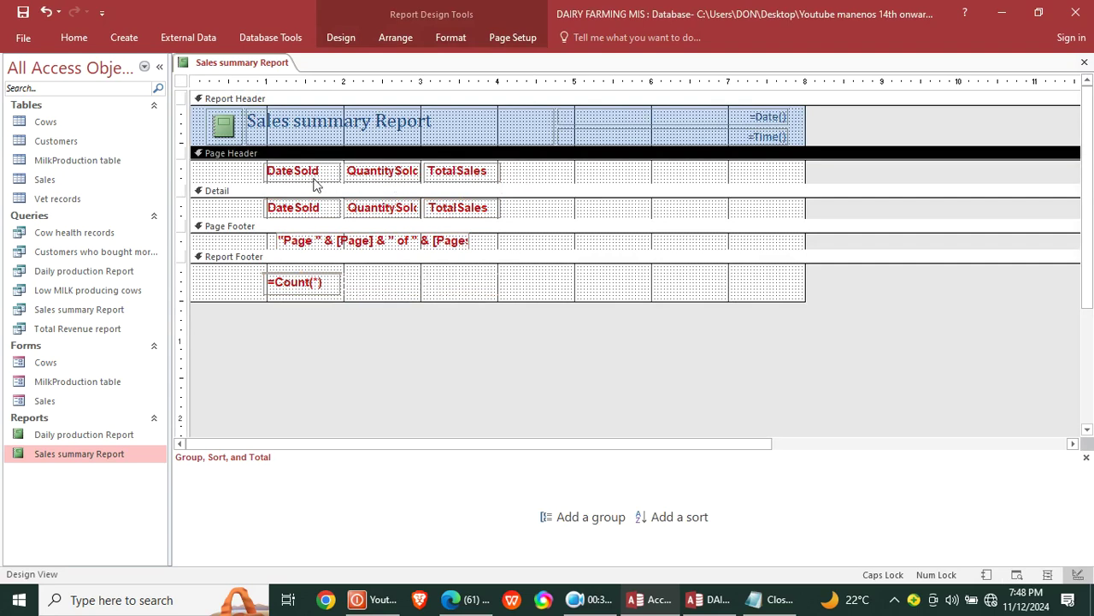
pyautogui.click(382, 171)
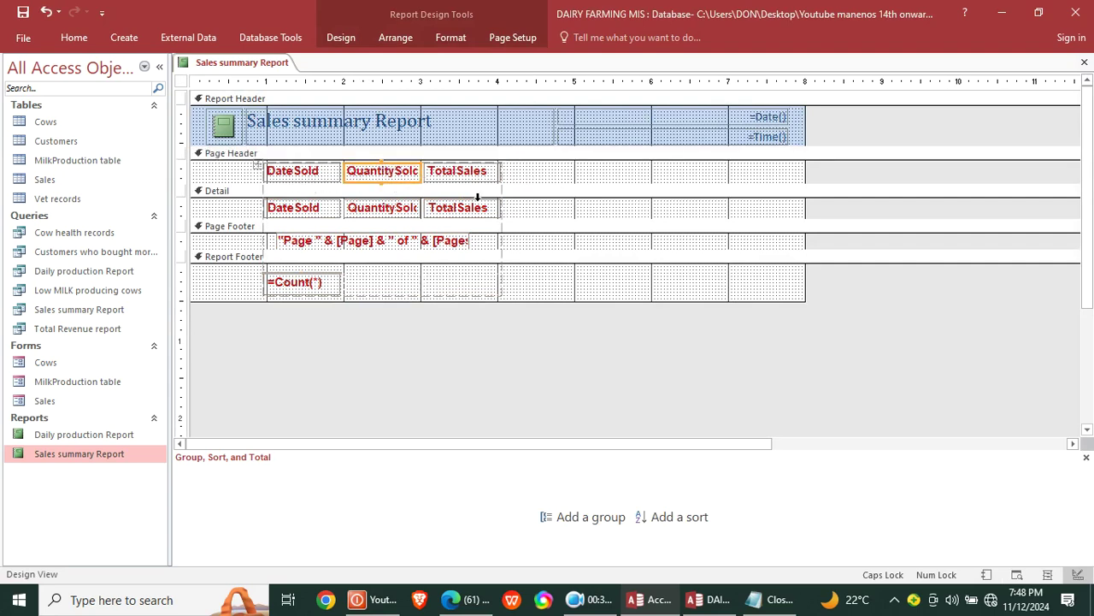
# Step: Close the Sales summary Report and create a report from the Low MILK producing cows query, accepting its parameter prompt
pyautogui.click(1084, 62)
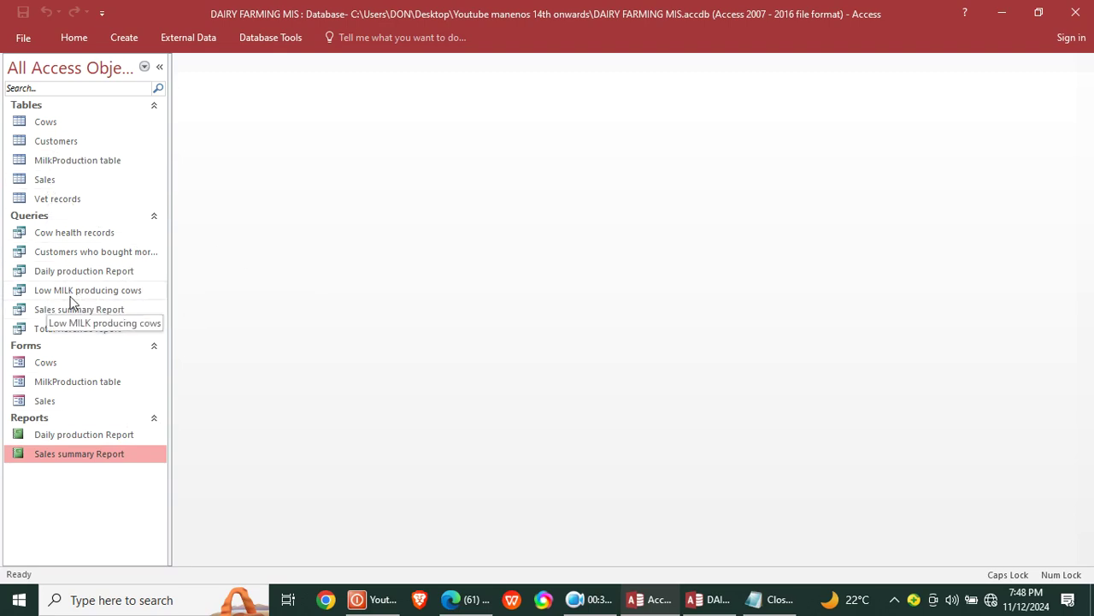
pyautogui.click(96, 293)
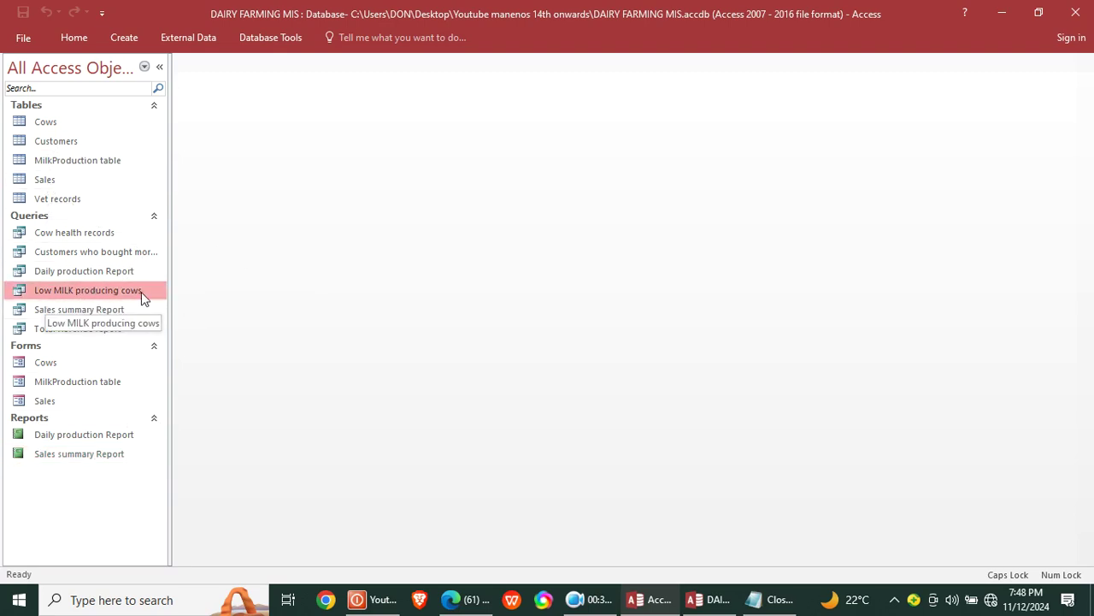
pyautogui.click(124, 38)
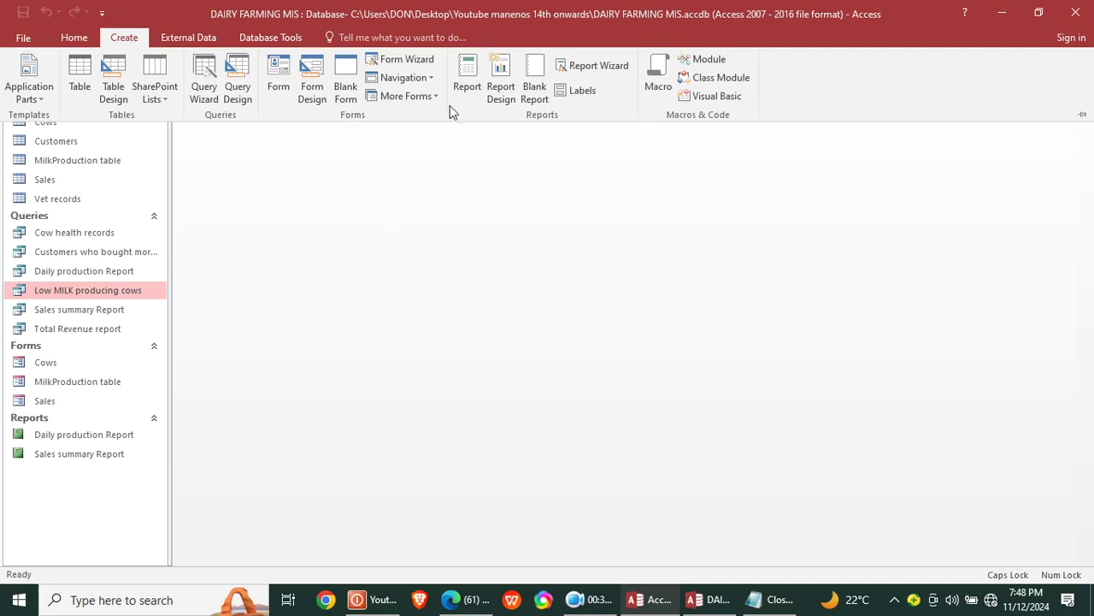
pyautogui.click(467, 82)
pyautogui.click(531, 240)
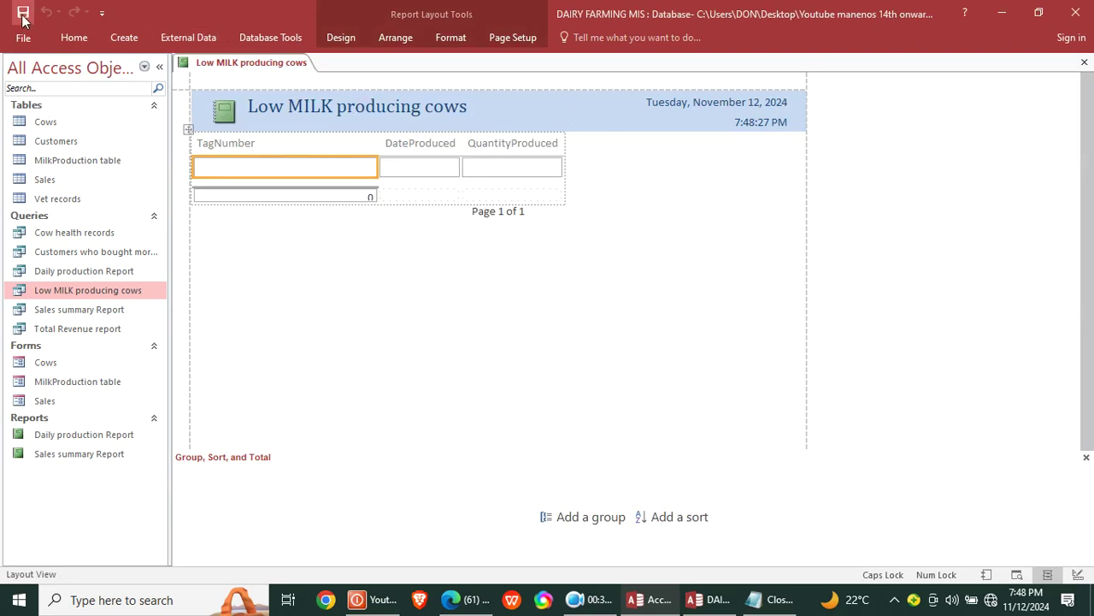
# Step: Save the report as Low MILK producing cows and close it
pyautogui.hotkey('ctrl', 's')
pyautogui.click(561, 241)
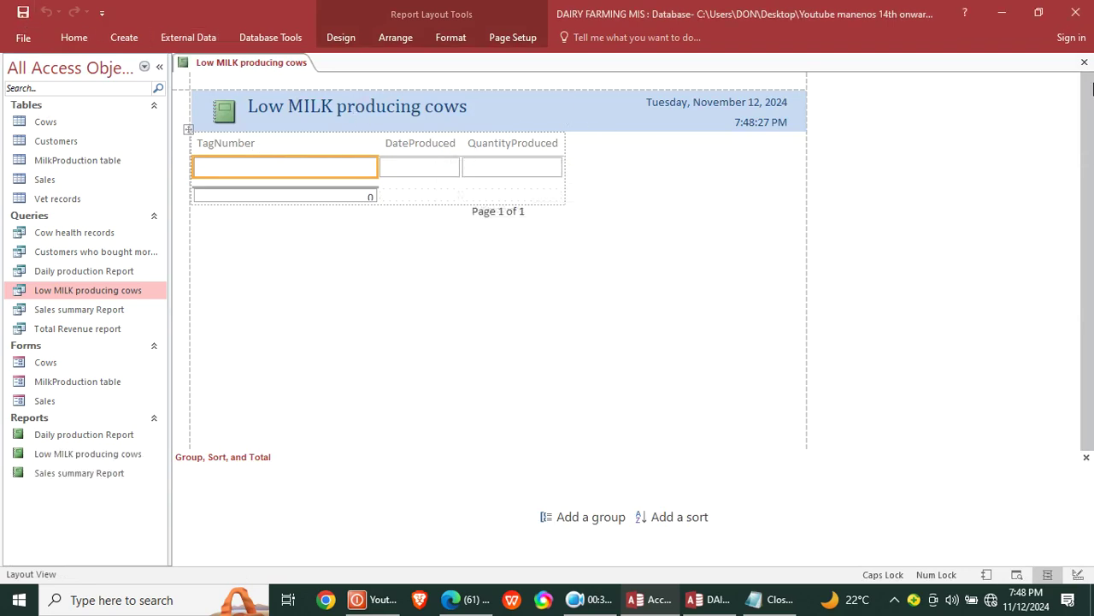
pyautogui.click(1085, 63)
# Step: Open the Low MILK producing cows report with 8 as the minimum production amount
pyautogui.doubleClick(86, 455)
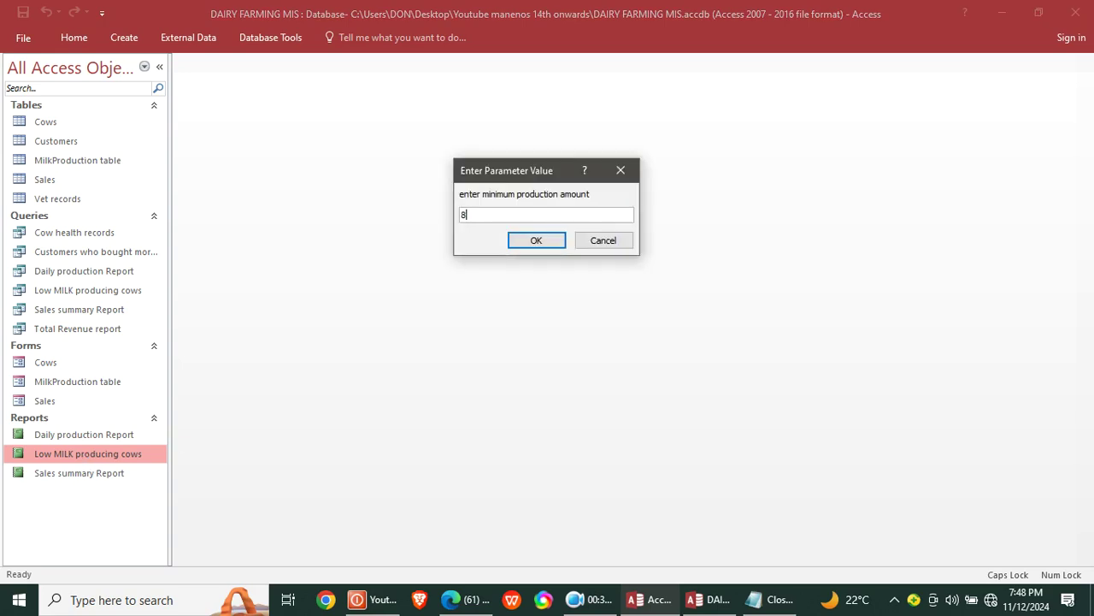
pyautogui.write('8')
pyautogui.press('Return')
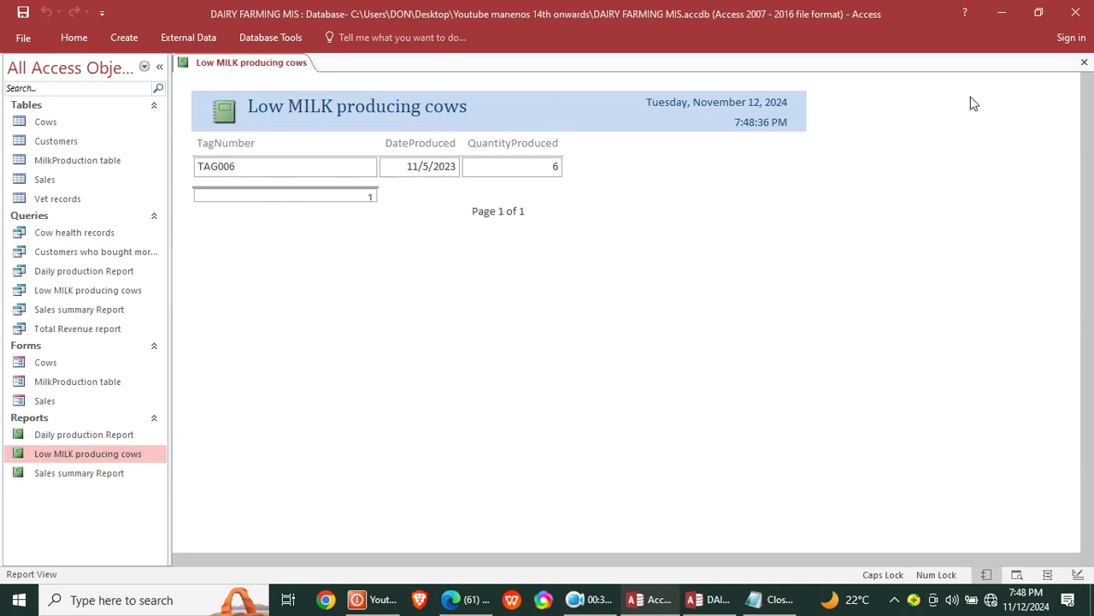
# Step: Close the Low MILK producing cows report and create a blank form in Design View, enlarging its area to about 9.42 inches wide
pyautogui.click(1084, 62)
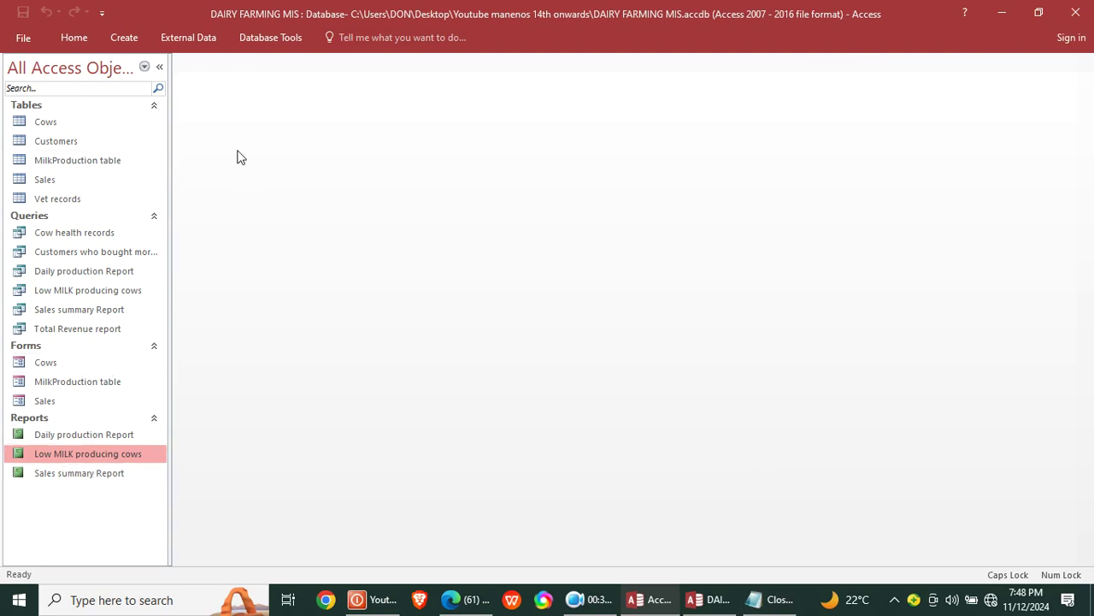
pyautogui.click(124, 38)
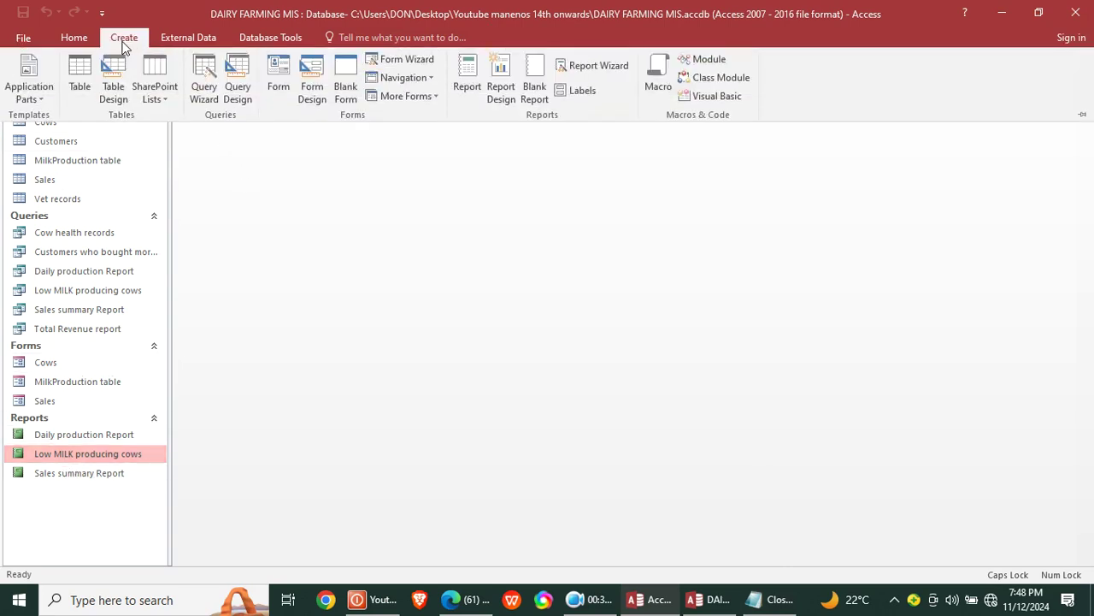
pyautogui.click(314, 96)
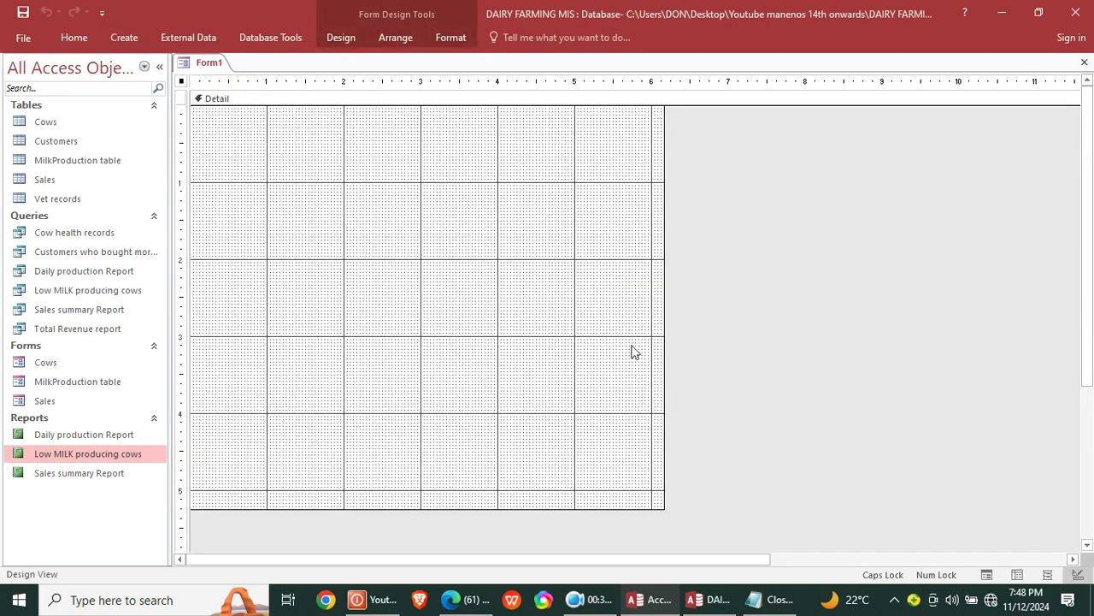
pyautogui.moveTo(663, 510); pyautogui.dragTo(914, 563)
pyautogui.rightClick(315, 142)
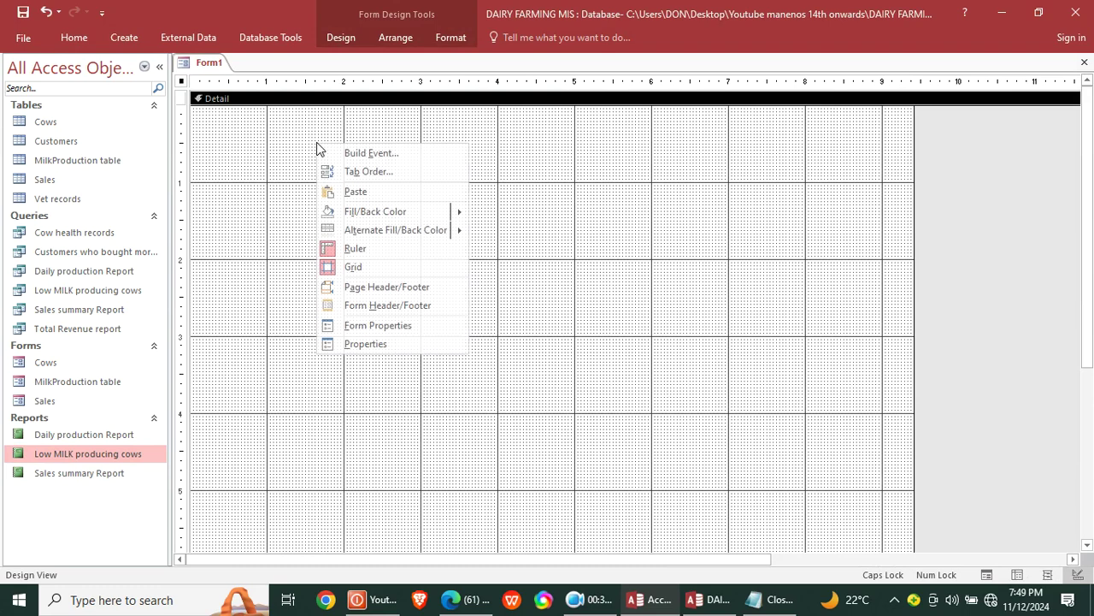
pyautogui.click(232, 112)
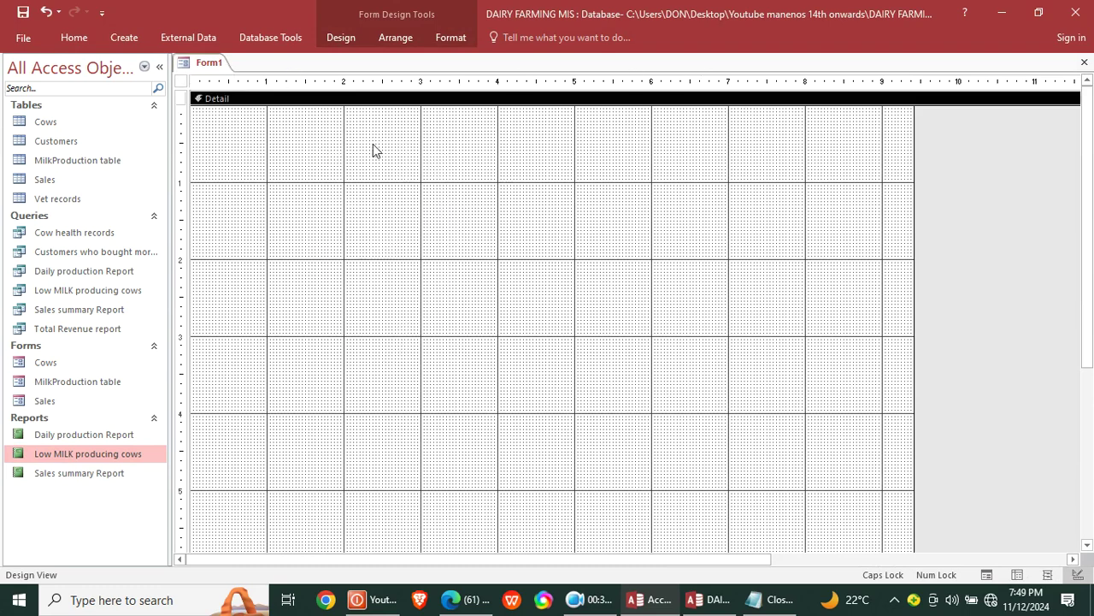
# Step: Set the form's background Picture property to DAIRY COW.jpeg from the Pictures folder
pyautogui.click(181, 83)
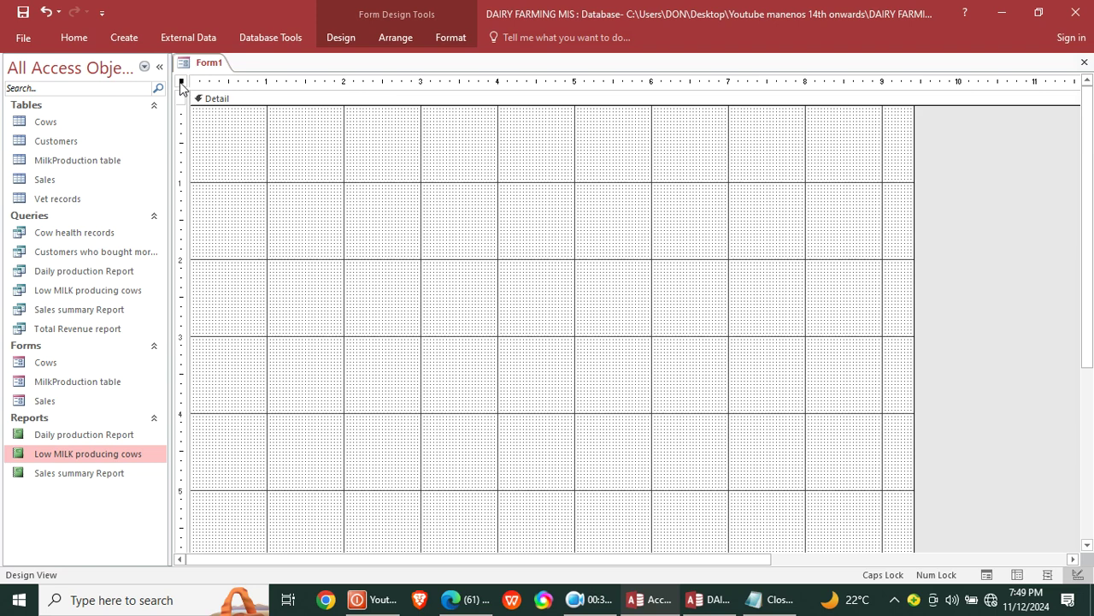
pyautogui.doubleClick(181, 83)
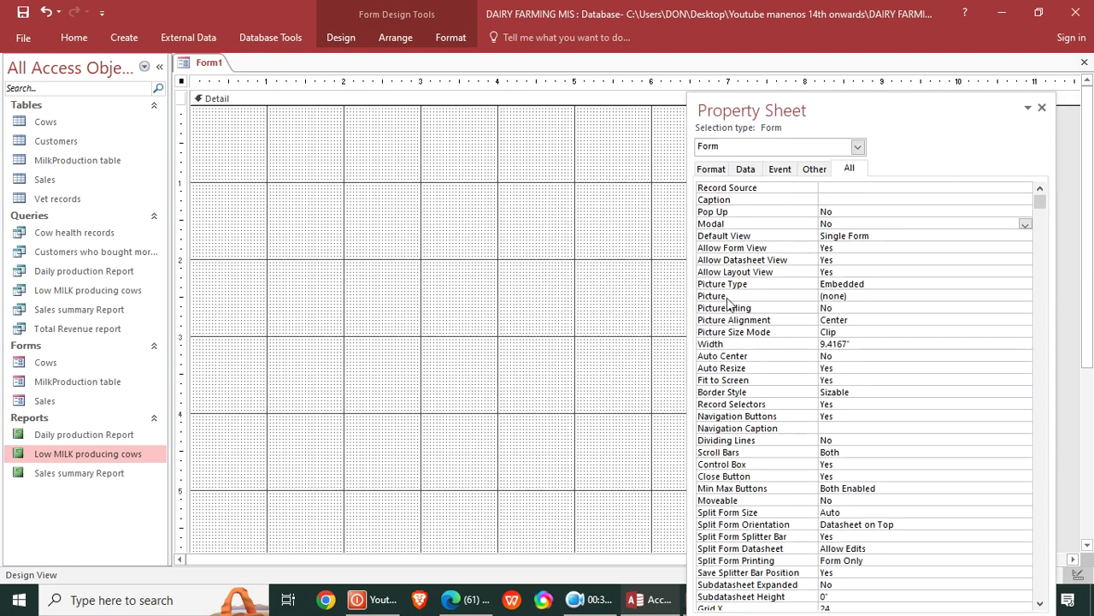
pyautogui.click(875, 298)
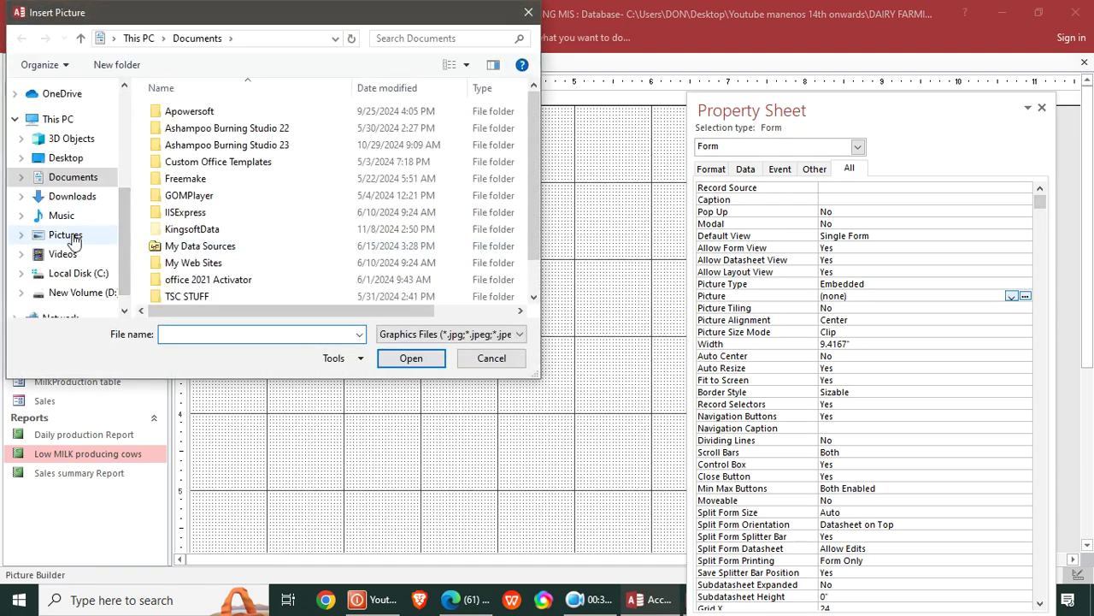
pyautogui.click(73, 240)
pyautogui.click(219, 333)
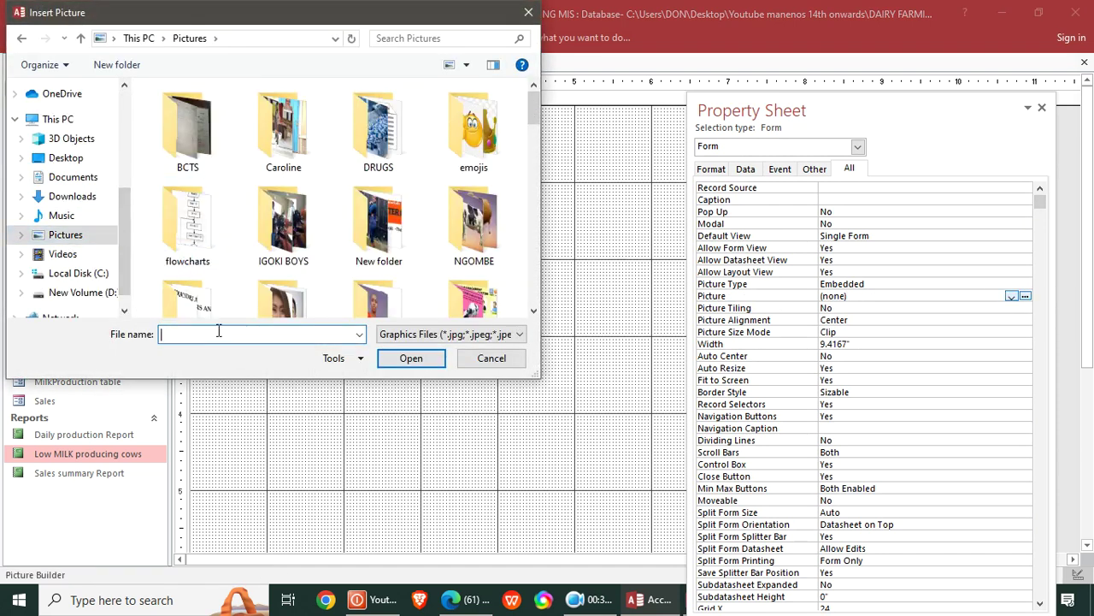
pyautogui.write('D')
pyautogui.click(224, 350)
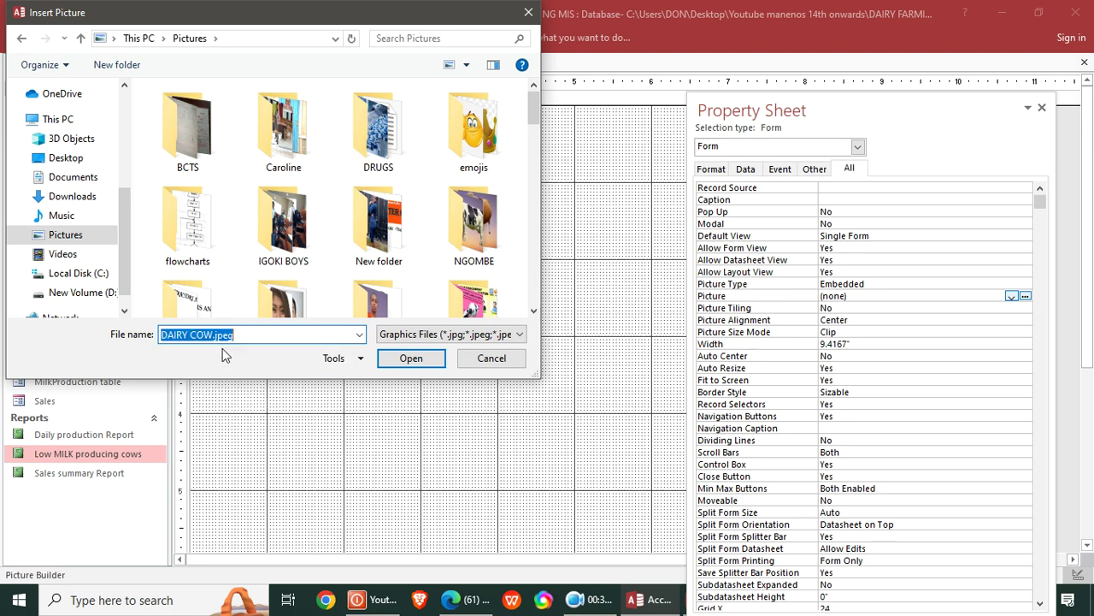
pyautogui.click(395, 357)
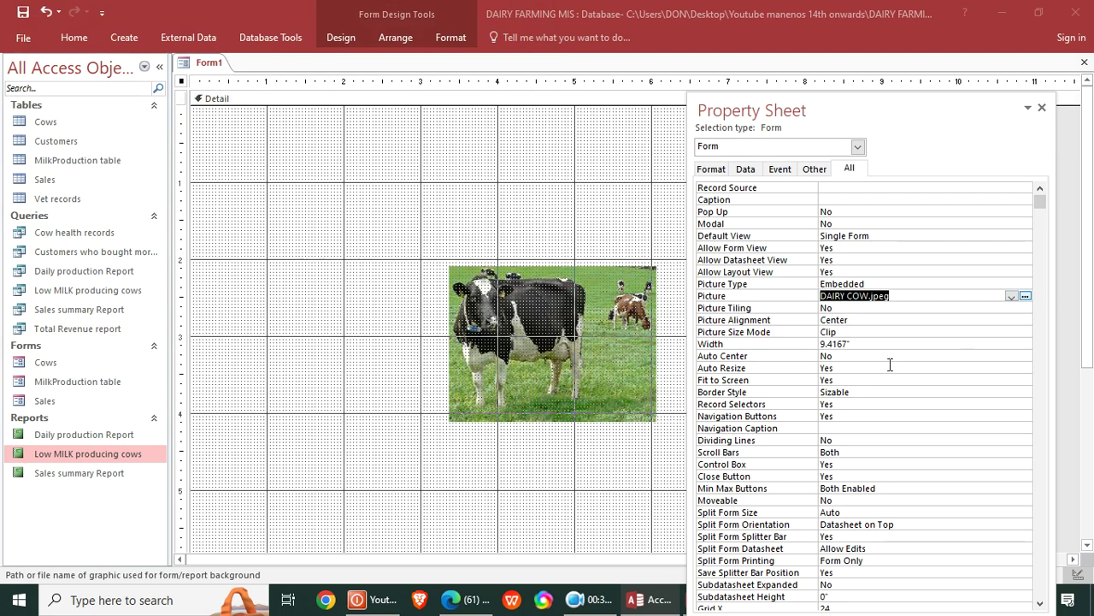
# Step: Set the form's Picture Size Mode to Stretch and close its properties
pyautogui.doubleClick(867, 332)
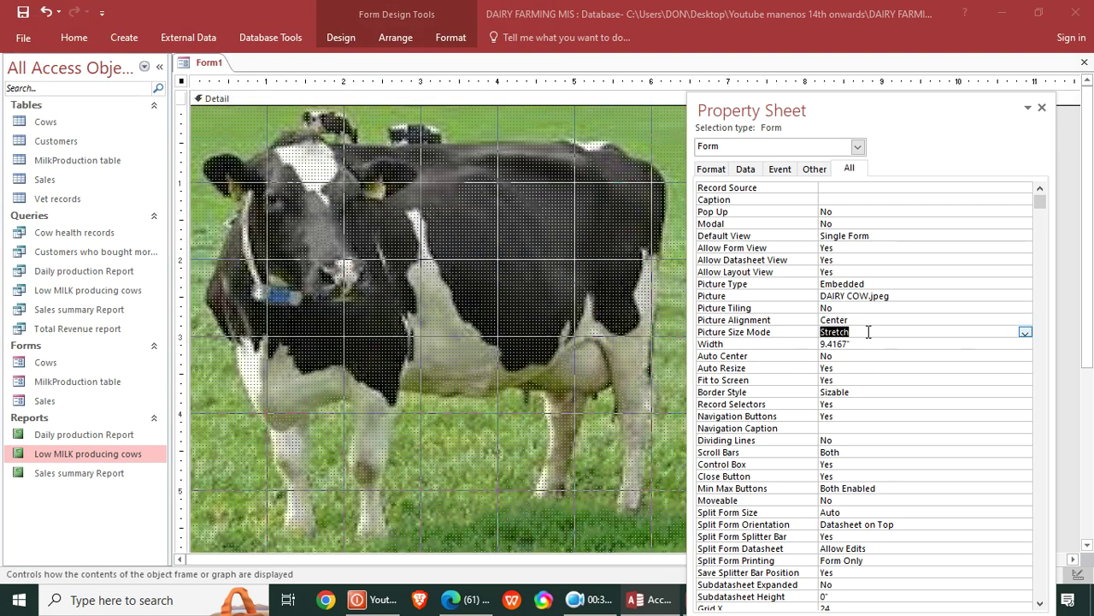
pyautogui.doubleClick(869, 332)
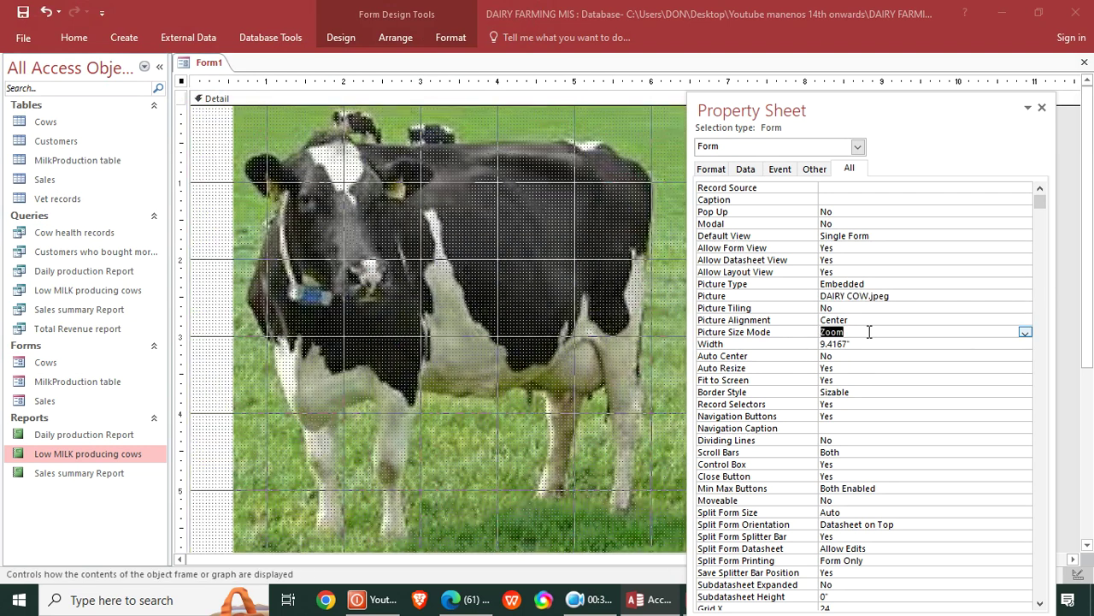
pyautogui.doubleClick(869, 331)
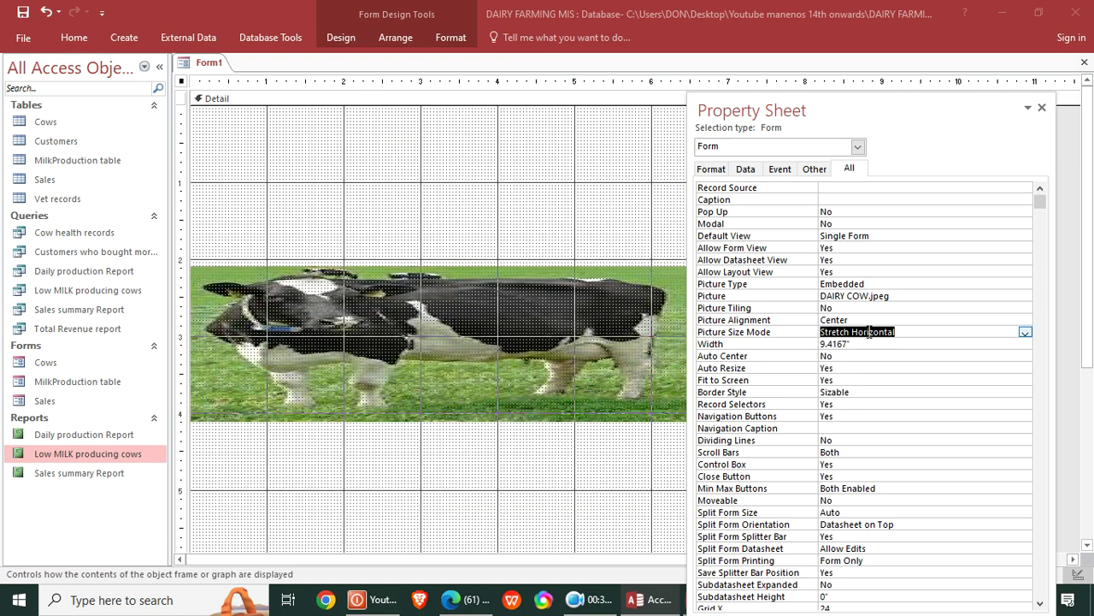
pyautogui.doubleClick(868, 332)
pyautogui.doubleClick(869, 331)
pyautogui.doubleClick(869, 332)
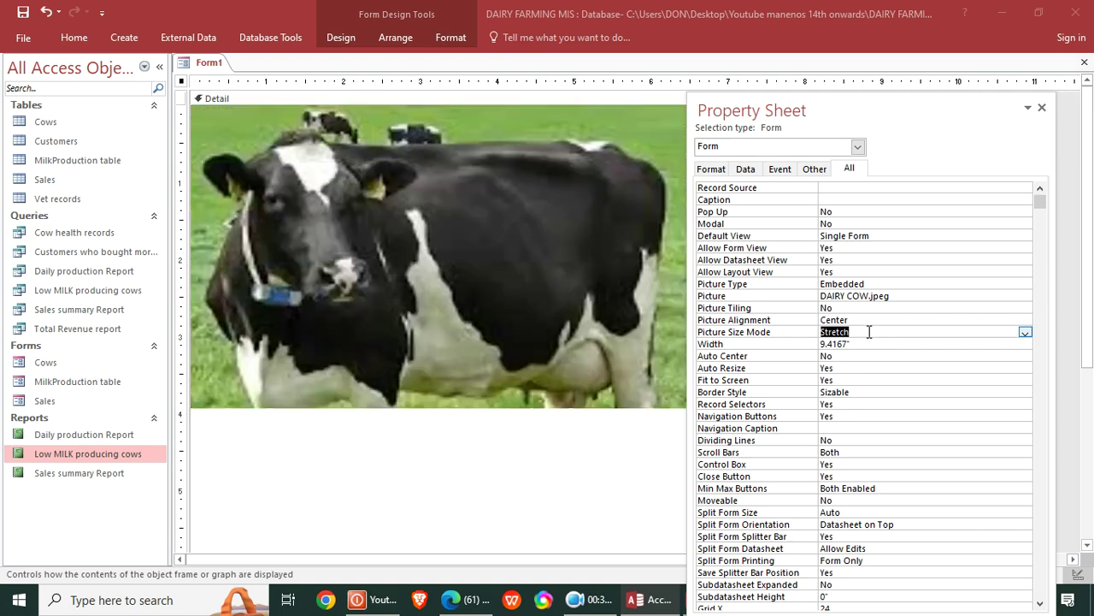
pyautogui.click(1043, 107)
# Step: Preview the stretched cow background in Form View and return to Design View
pyautogui.click(74, 38)
pyautogui.click(18, 69)
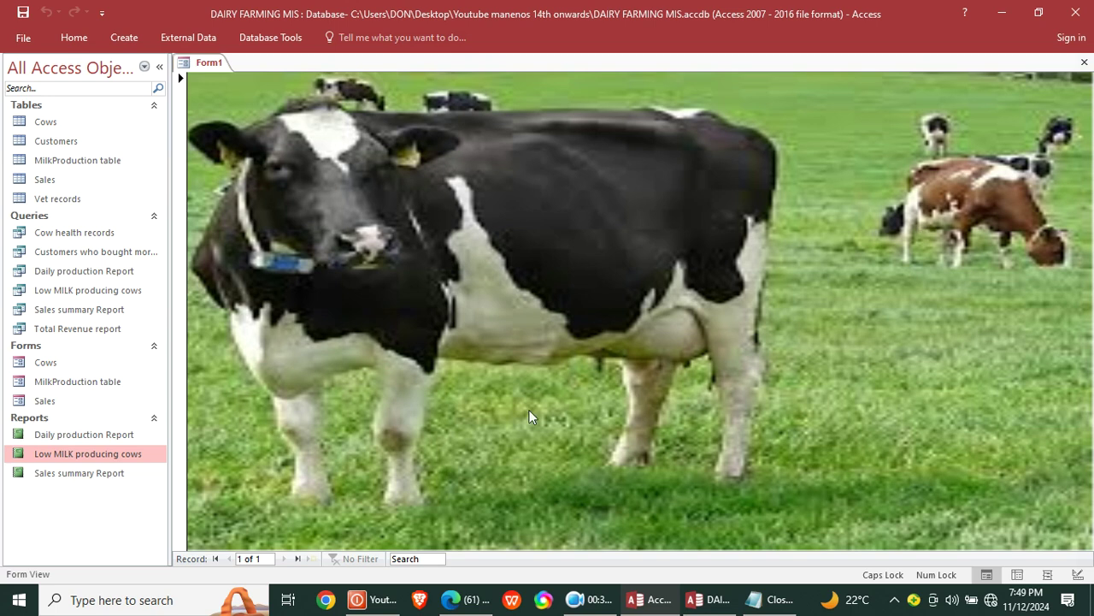
pyautogui.rightClick(574, 98)
pyautogui.click(612, 139)
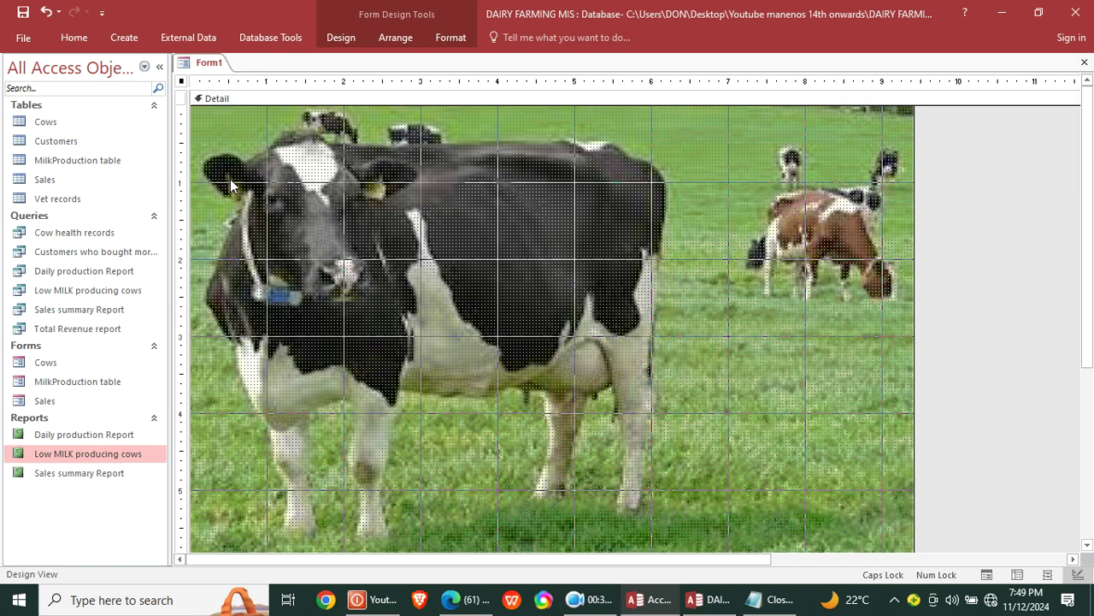
# Step: Save the form as DASH BOARD
pyautogui.click(23, 12)
pyautogui.write('DASH BOARD')
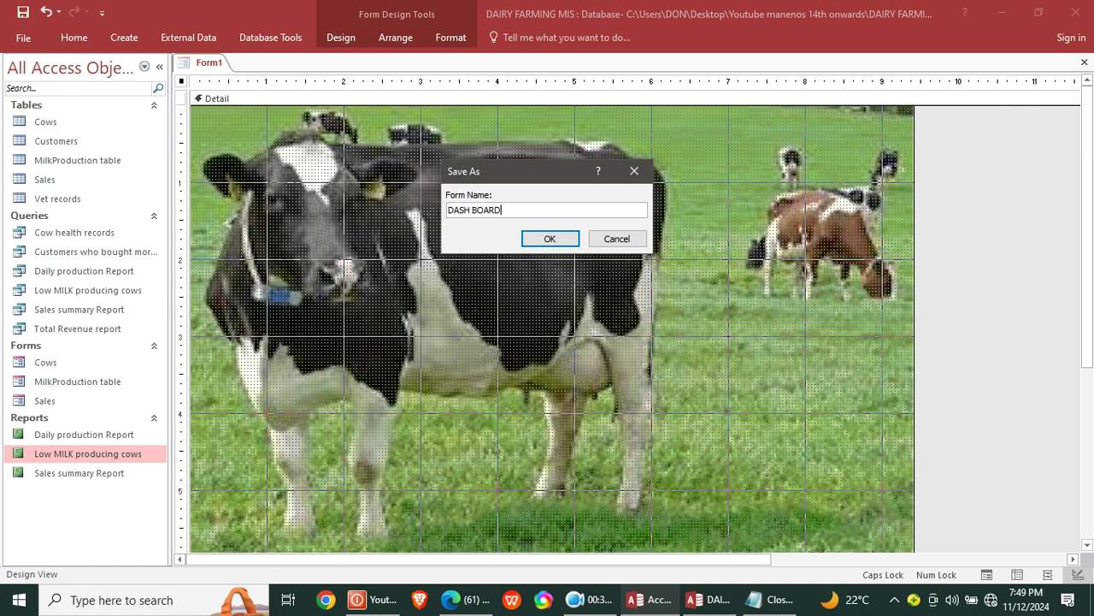
pyautogui.press('Return')
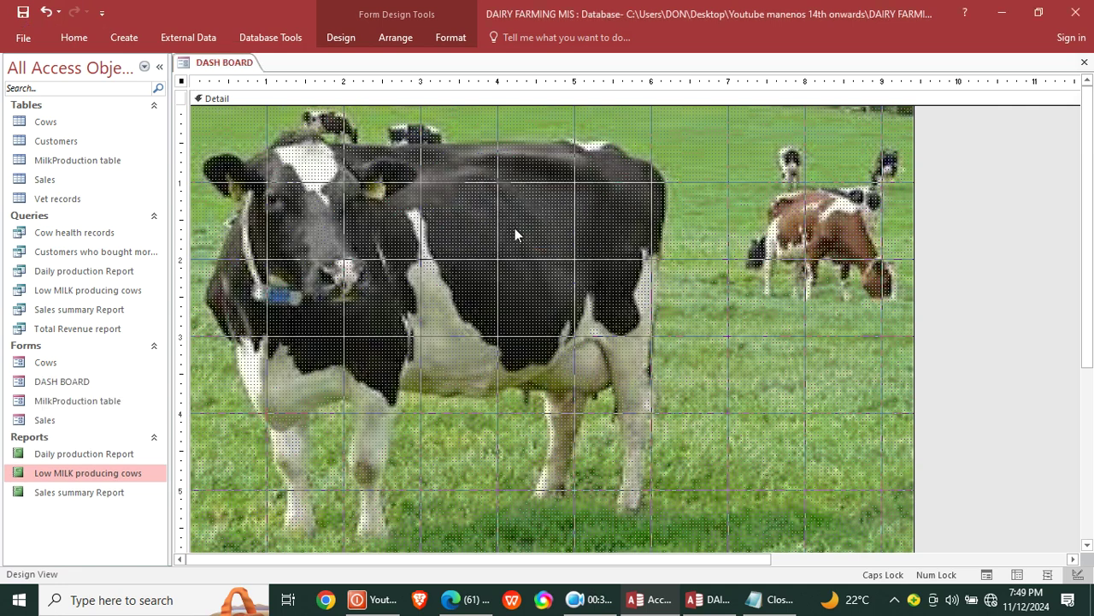
# Step: Switch to Close button code.txt in Notepad and copy the code that maximizes the Access window and the form
pyautogui.click(770, 599)
pyautogui.click(321, 311)
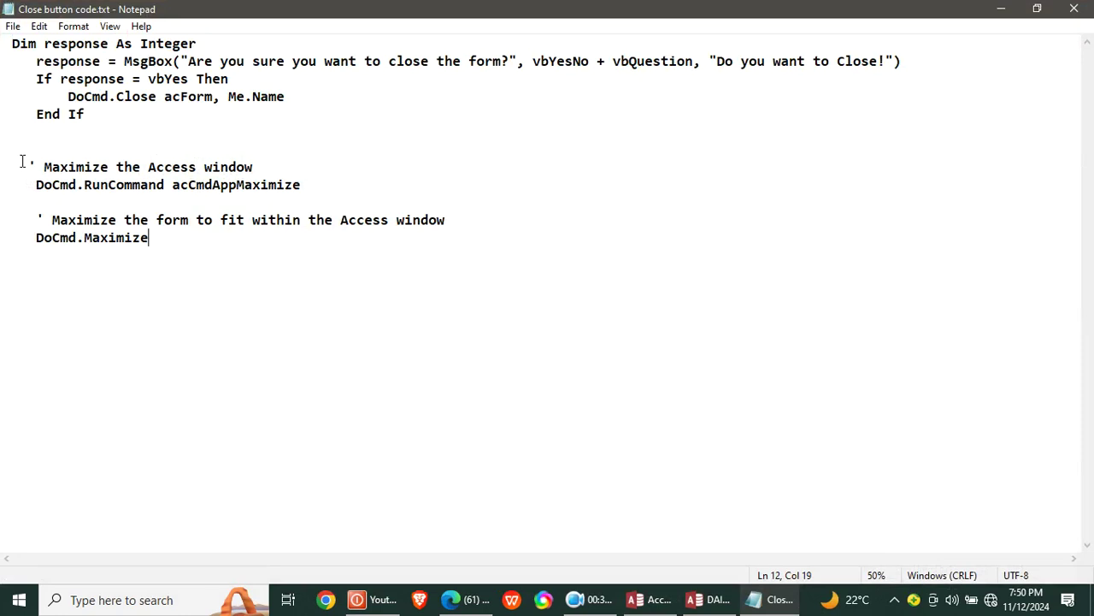
pyautogui.moveTo(22, 161); pyautogui.dragTo(188, 275)
pyautogui.hotkey('ctrl', 'c')
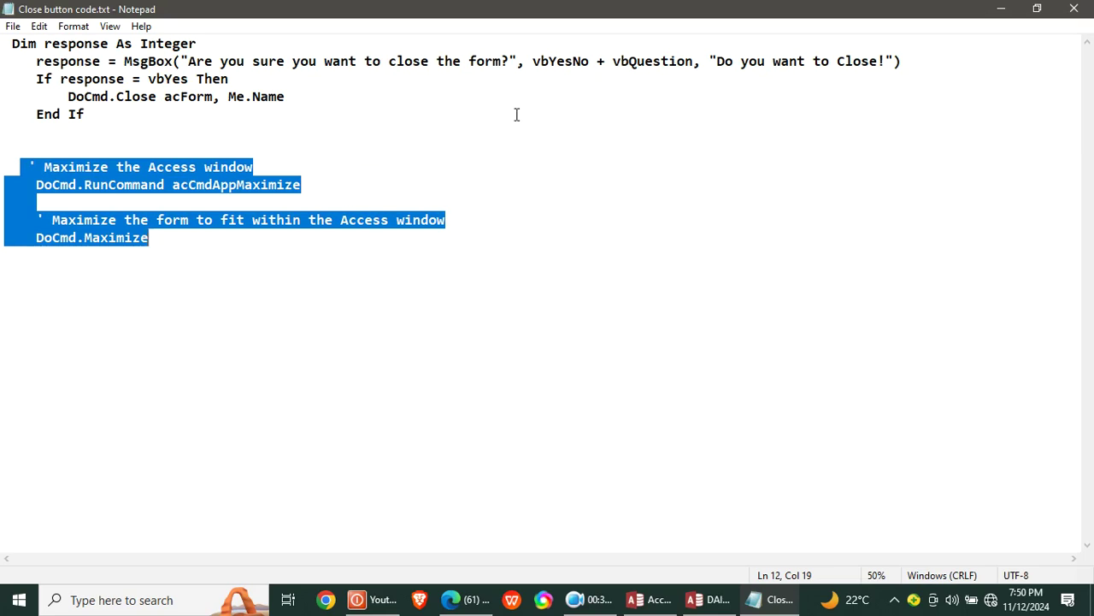
# Step: Close the other database, DAIRLY FARMRS M.I.S, and return to the DAIRY FARMING MIS database in Access
pyautogui.click(708, 599)
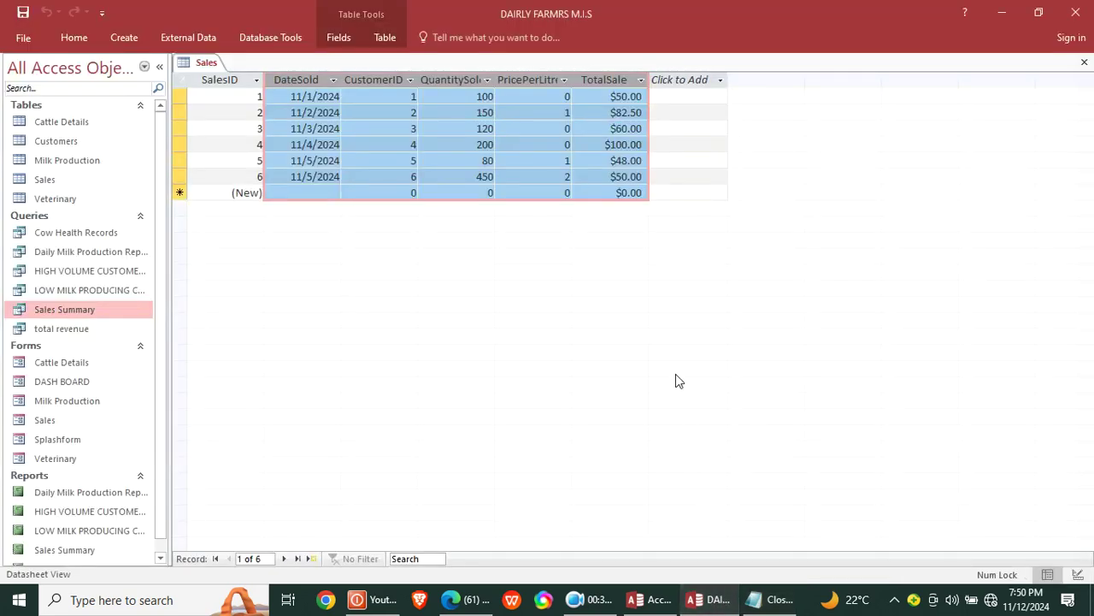
pyautogui.click(1075, 14)
pyautogui.click(689, 602)
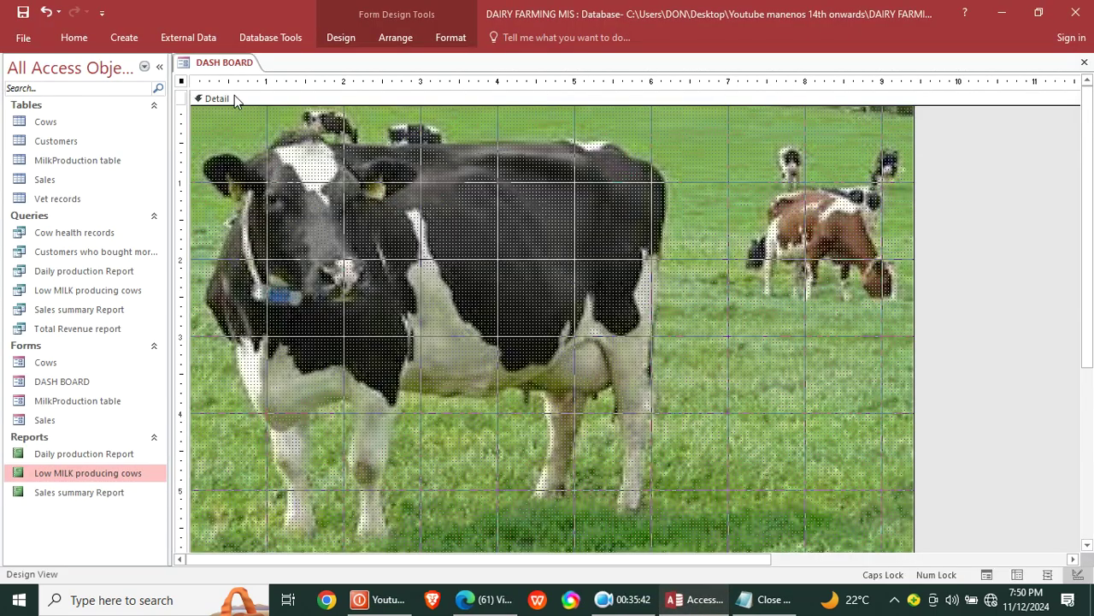
# Step: Set the DASH BOARD form's Pop Up and Modal properties to Yes
pyautogui.doubleClick(182, 84)
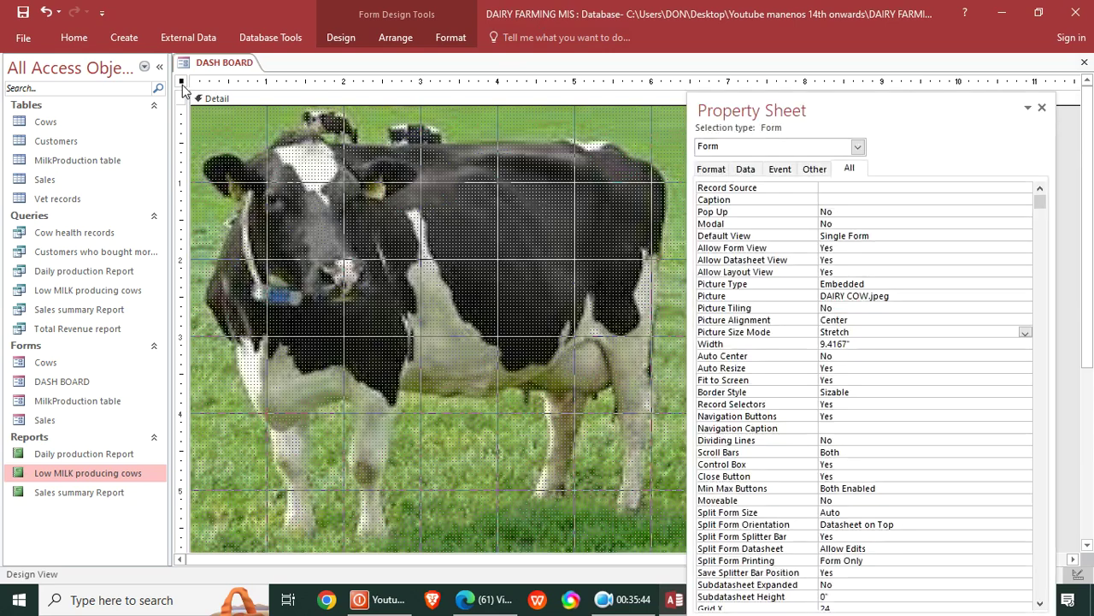
pyautogui.doubleClick(844, 212)
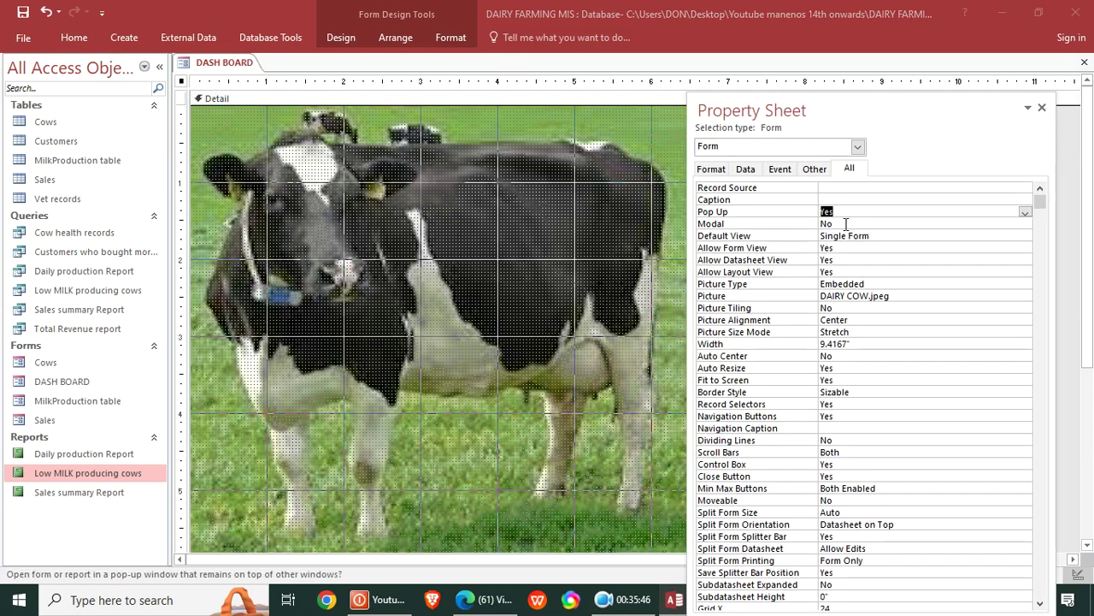
pyautogui.doubleClick(848, 224)
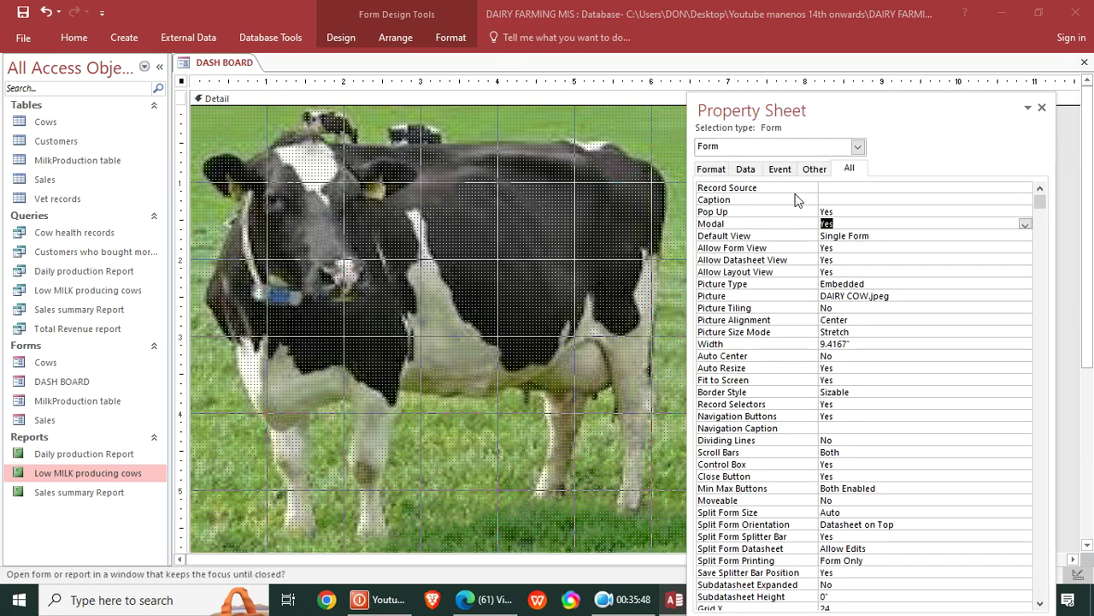
# Step: Add an On Load event procedure to the DASH BOARD form containing the copied maximize code, and close the code editor
pyautogui.click(780, 169)
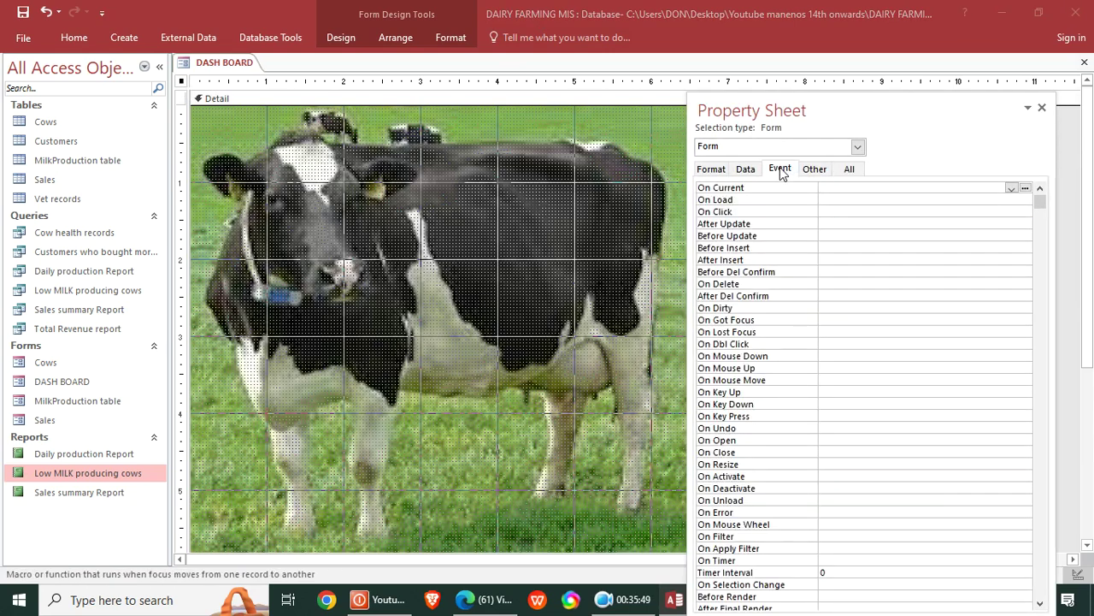
pyautogui.click(823, 200)
pyautogui.click(1012, 201)
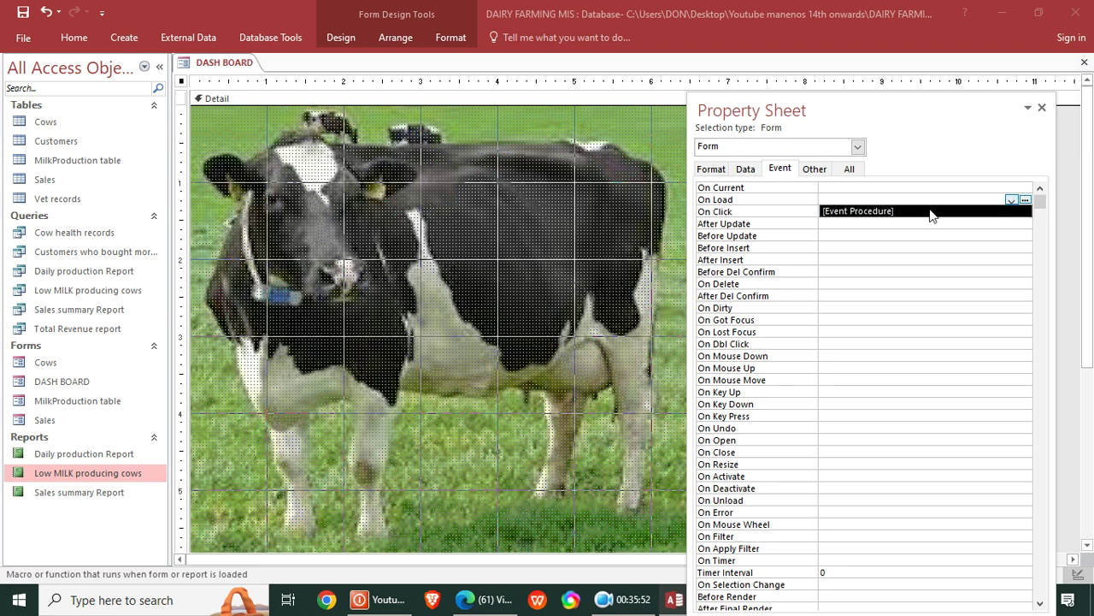
pyautogui.click(932, 212)
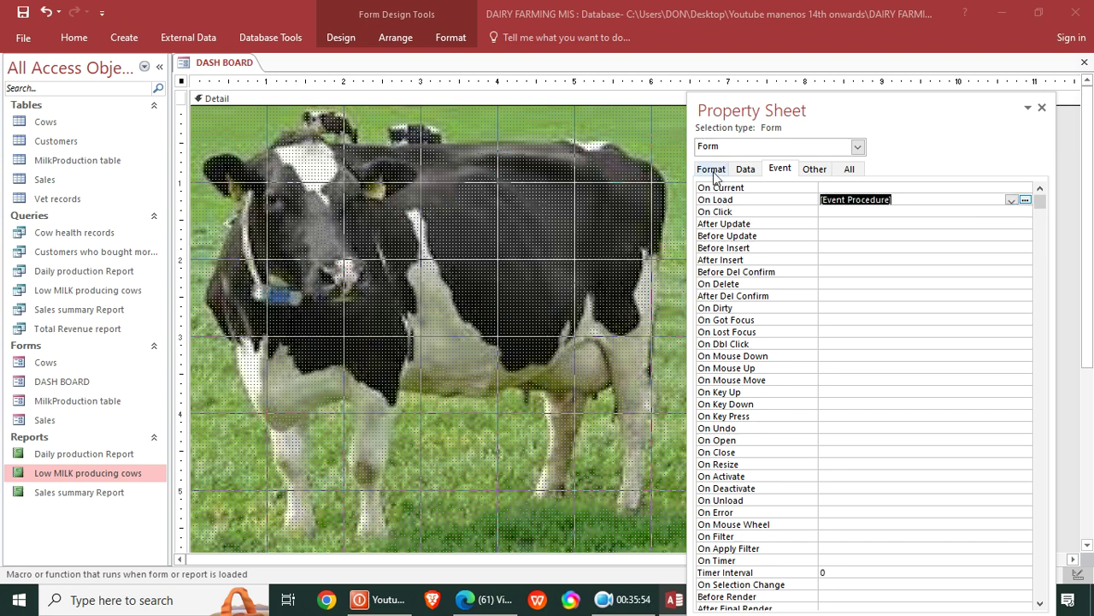
pyautogui.click(1025, 199)
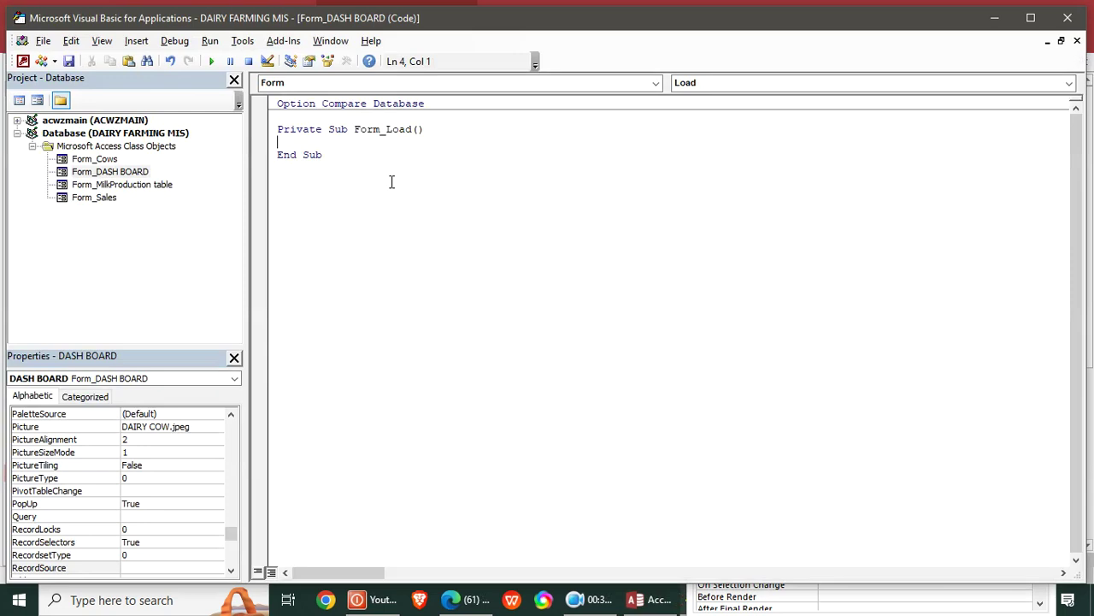
pyautogui.hotkey('ctrl', 'v')
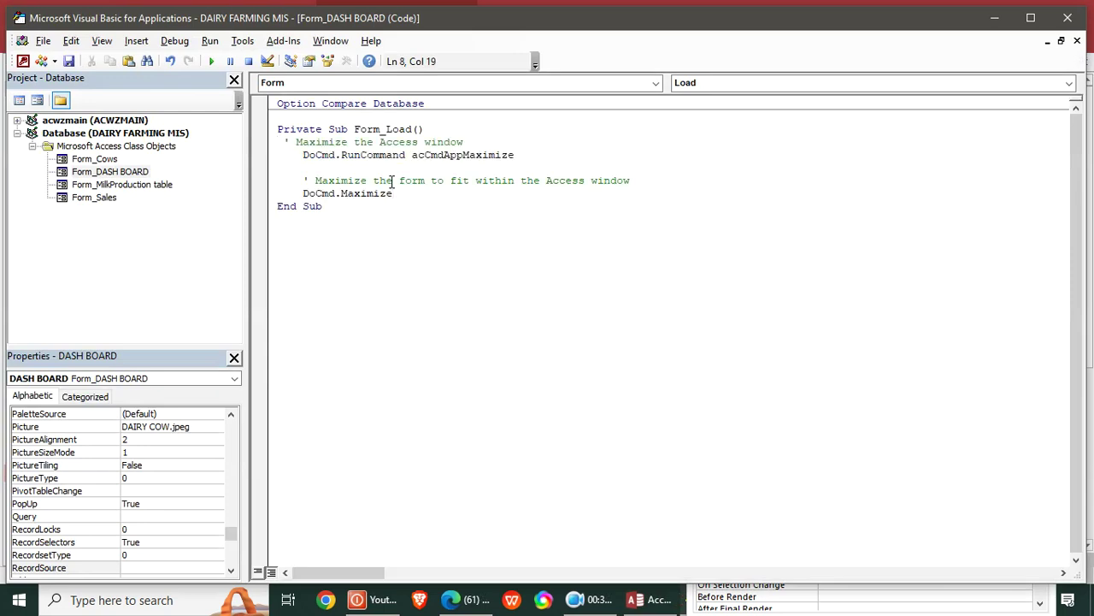
pyautogui.click(1068, 17)
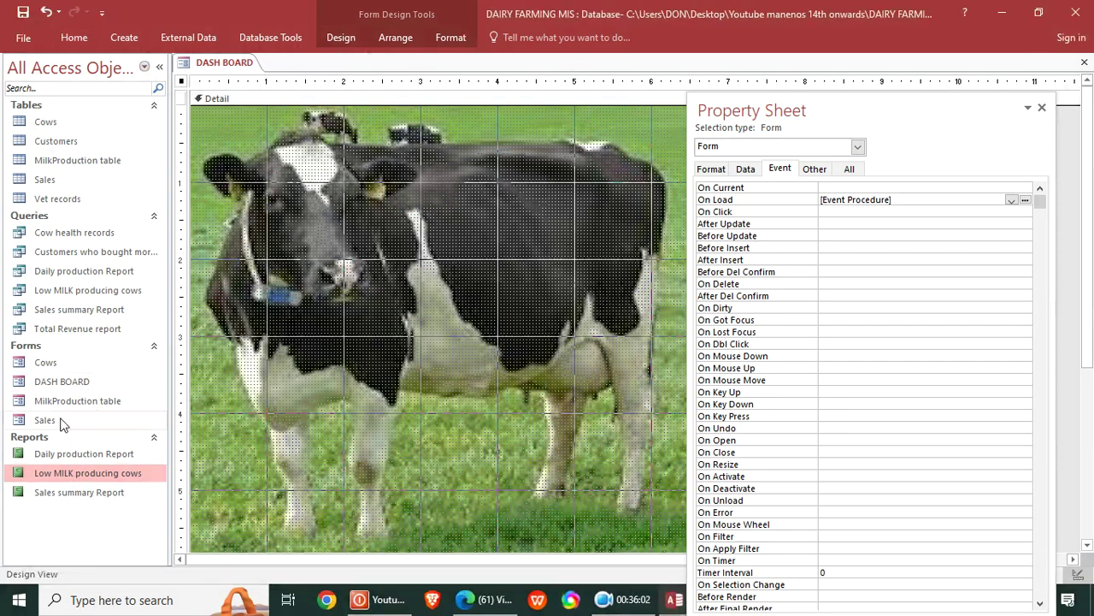
# Step: Open the DASH BOARD form to check it as a pop-up, then return it to Design View and close its properties
pyautogui.doubleClick(66, 384)
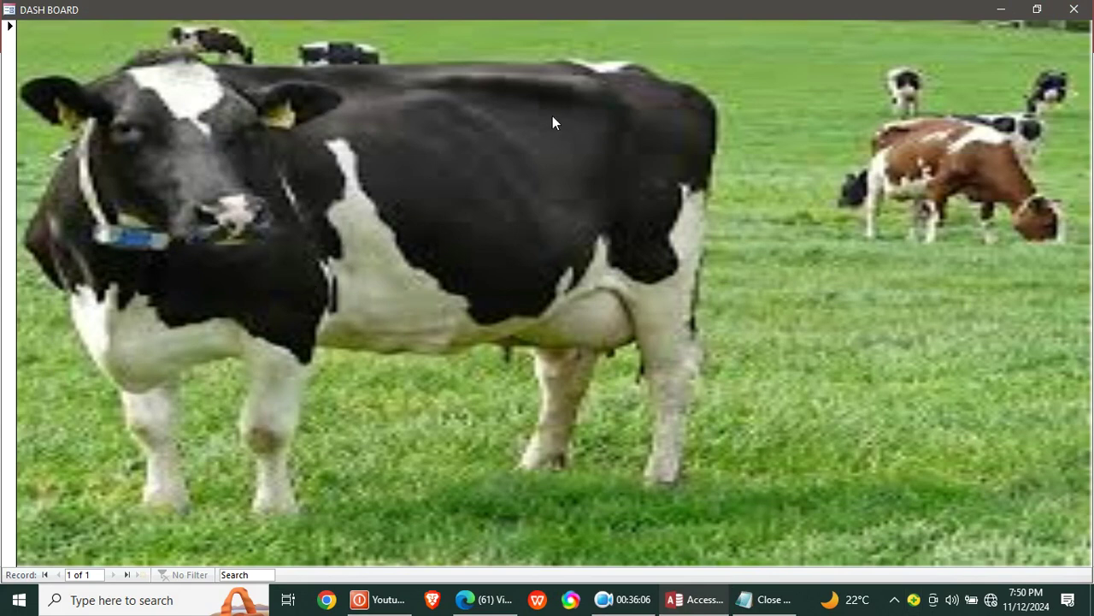
pyautogui.rightClick(836, 94)
pyautogui.click(863, 143)
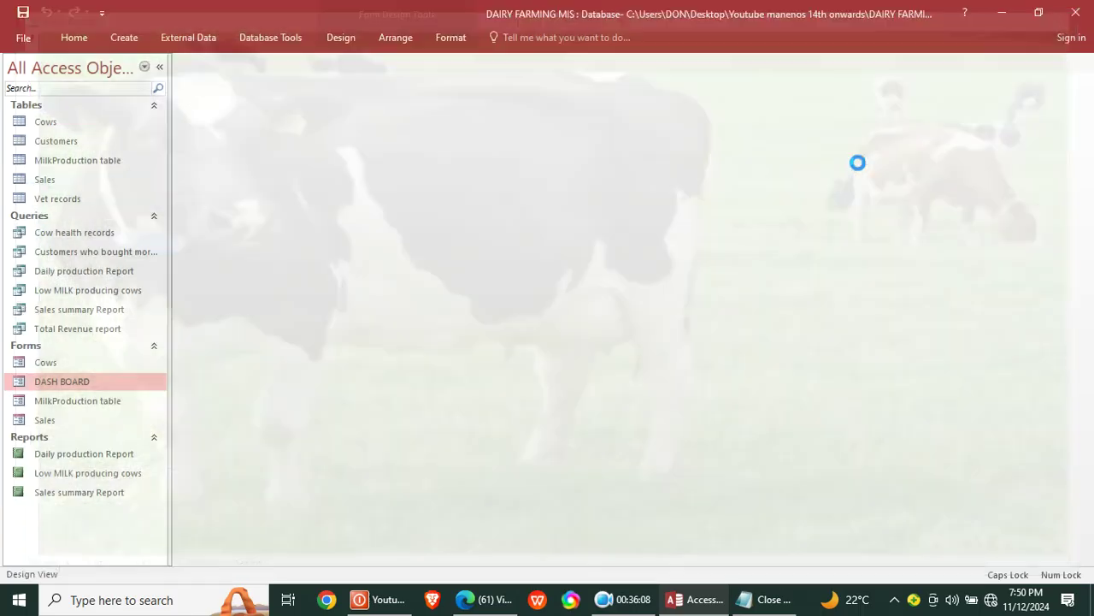
pyautogui.click(1041, 107)
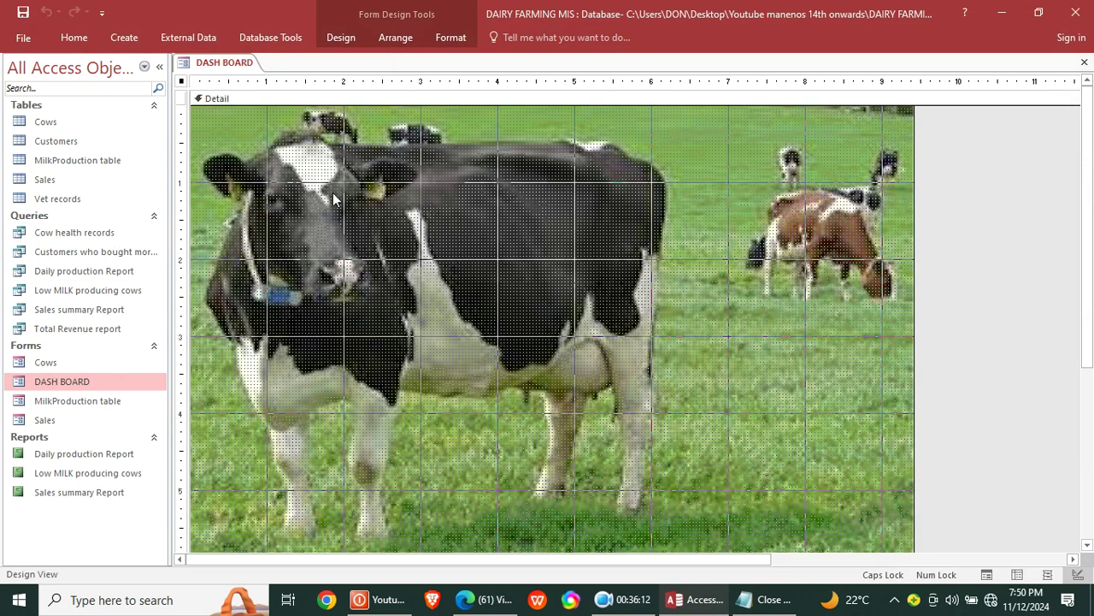
# Step: Draw a command button in the upper-left corner of the DASH BOARD form that opens the Cows form showing all records
pyautogui.click(341, 37)
pyautogui.click(264, 93)
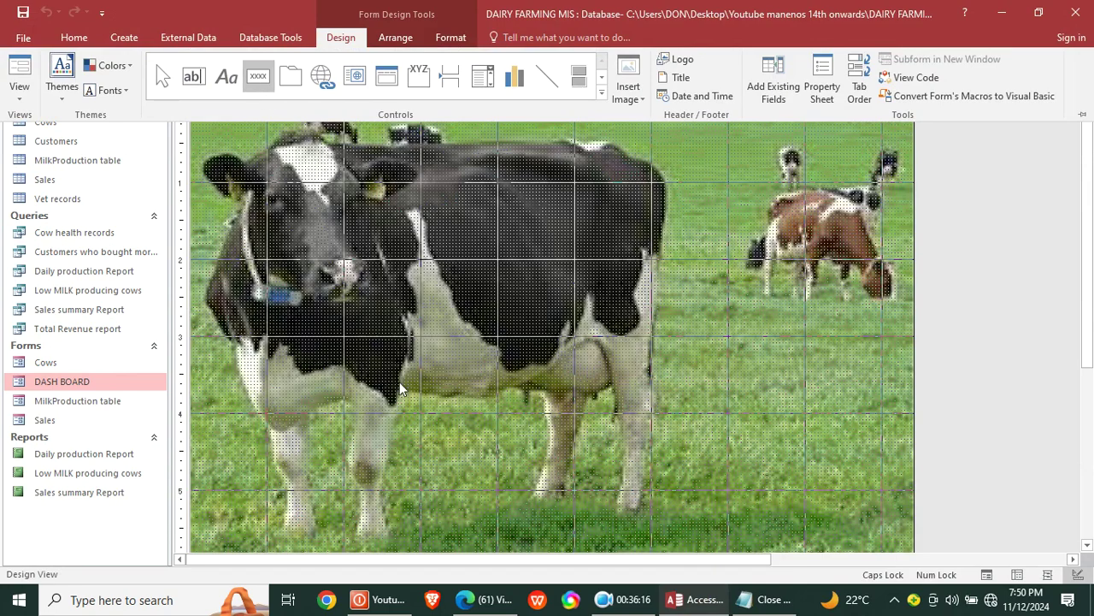
pyautogui.moveTo(219, 111); pyautogui.dragTo(318, 140)
pyautogui.click(530, 246)
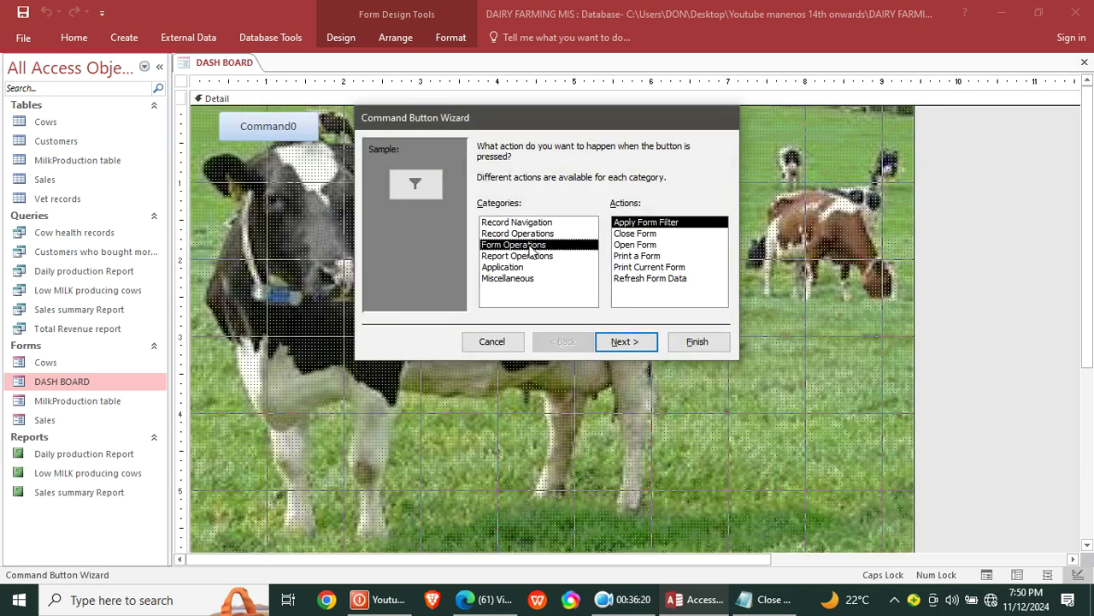
pyautogui.click(651, 248)
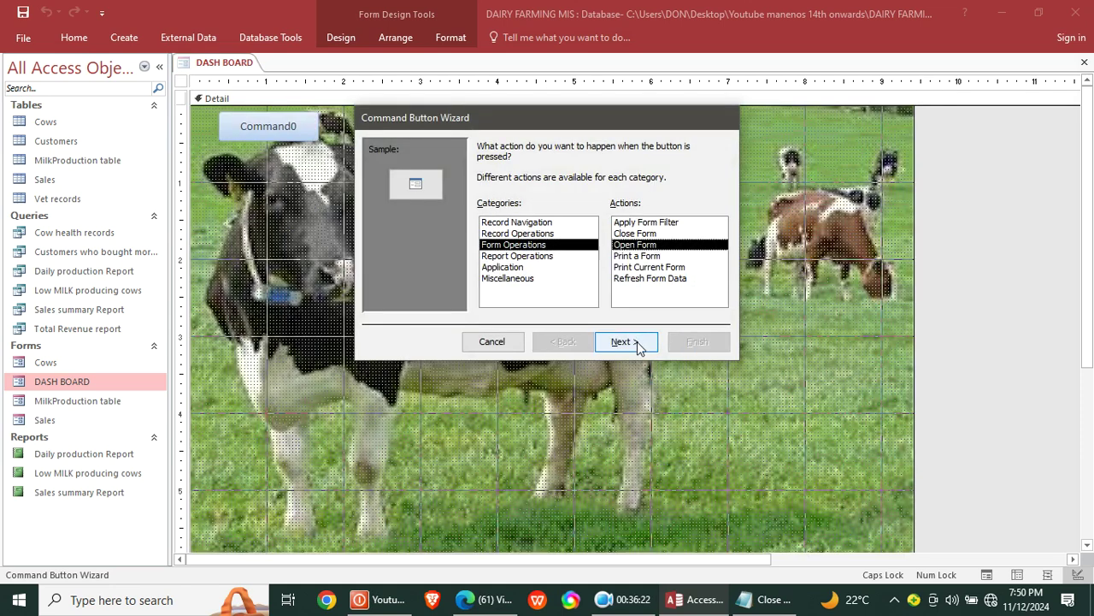
pyautogui.click(639, 343)
pyautogui.click(610, 343)
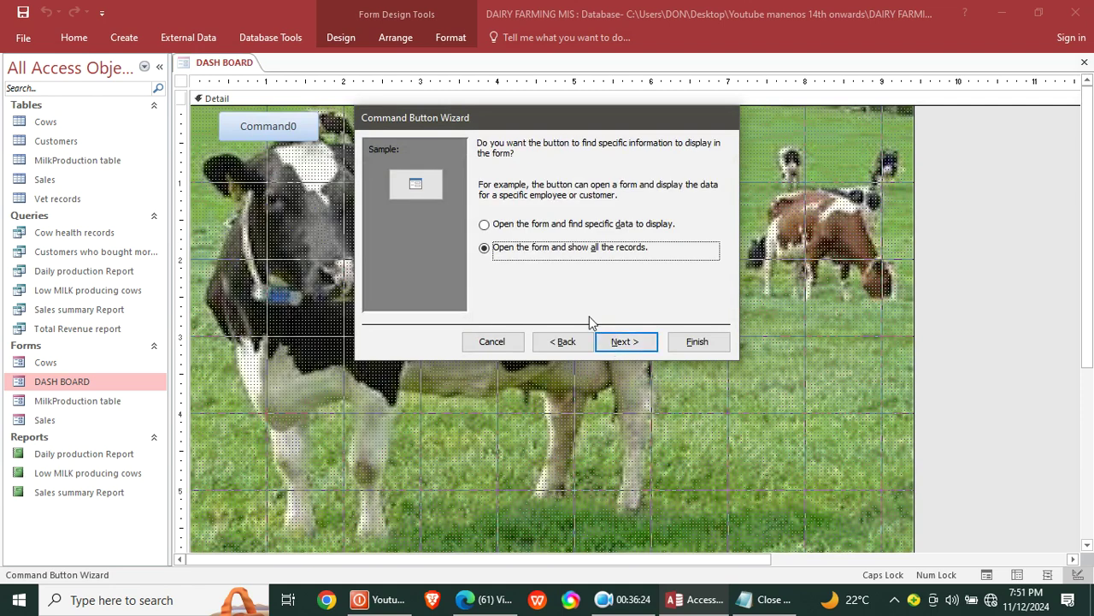
pyautogui.click(624, 342)
# Step: Give the new button the text "Cow Details Capture" instead of a picture and finish the wizard
pyautogui.click(499, 213)
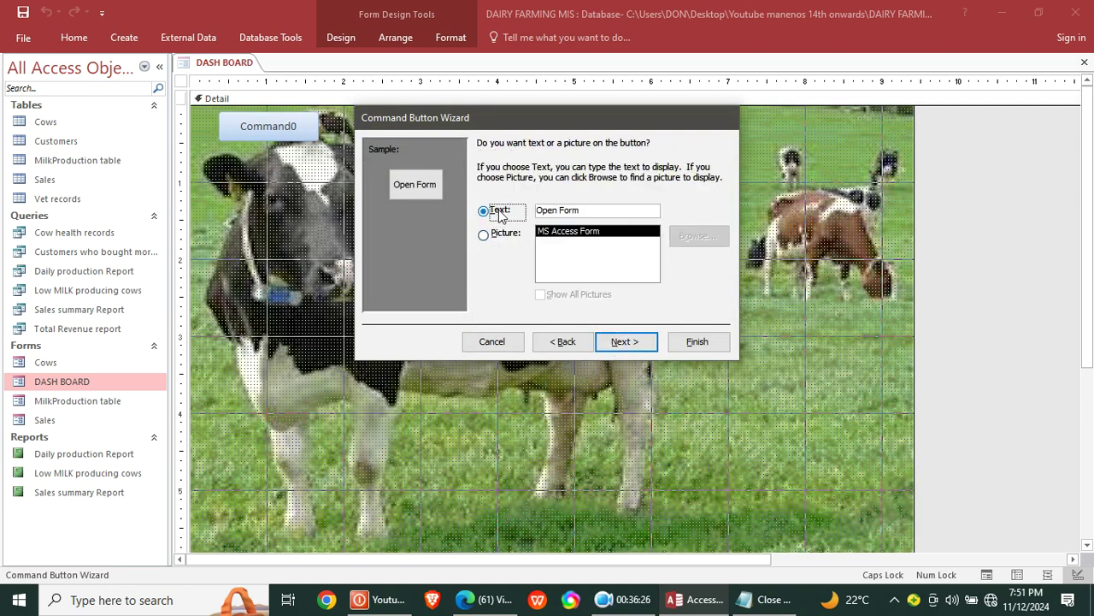
pyautogui.press('BackSpace')
pyautogui.press('BackSpace')
pyautogui.press('BackSpace')
pyautogui.press('BackSpace')
pyautogui.press('BackSpace')
pyautogui.press('BackSpace')
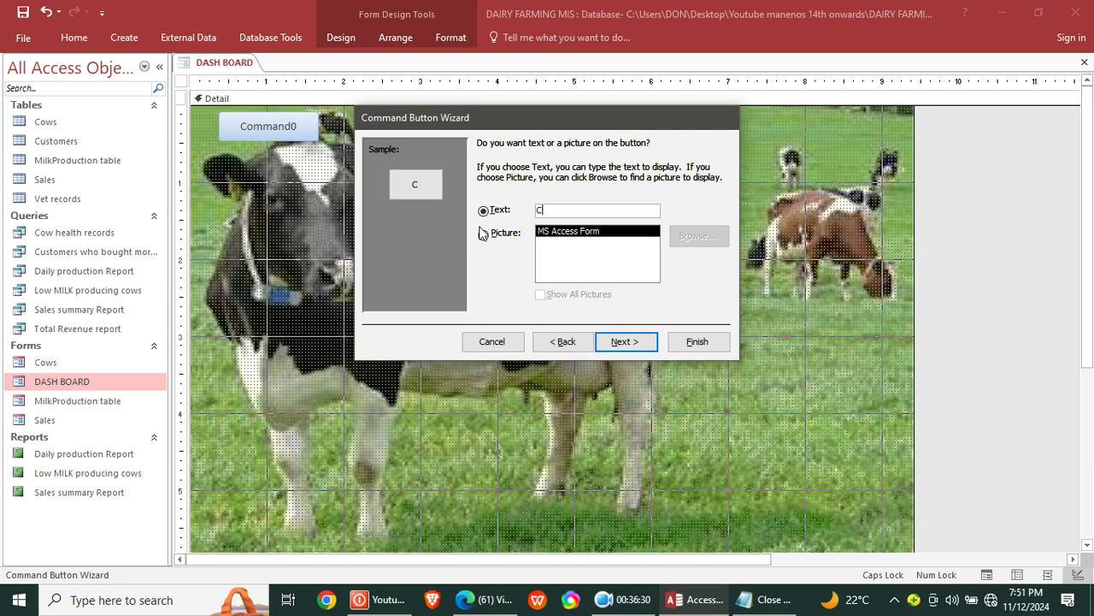
pyautogui.write('Cow Details ')
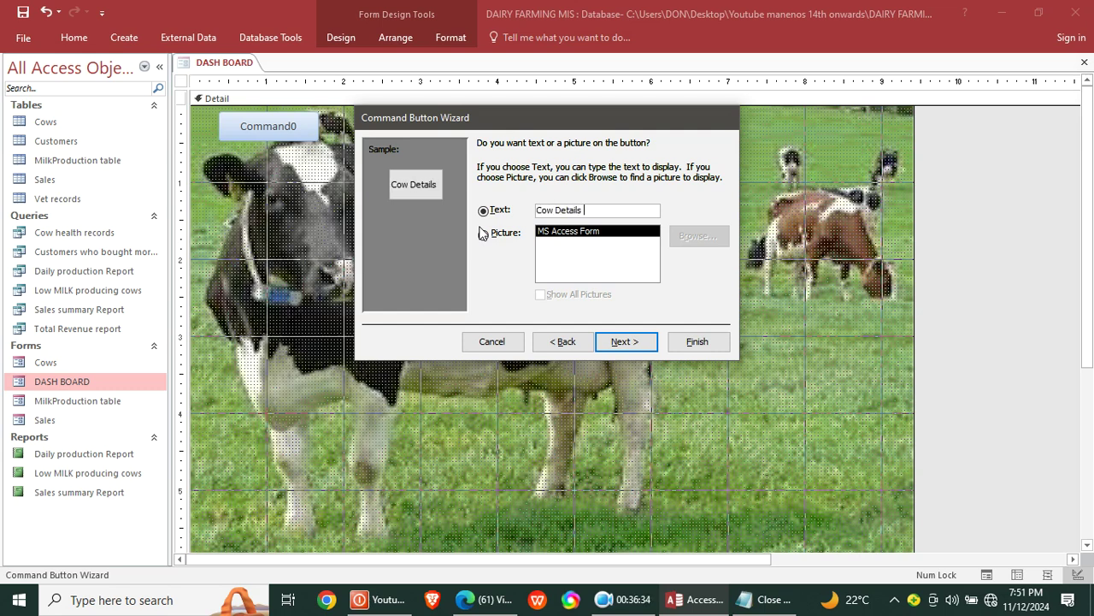
pyautogui.write('Capture')
pyautogui.click(695, 346)
# Step: Add a second command button beside Cow Details Capture that opens the MilkProduction table form showing all records
pyautogui.click(346, 38)
pyautogui.click(258, 76)
pyautogui.moveTo(372, 109); pyautogui.dragTo(487, 138)
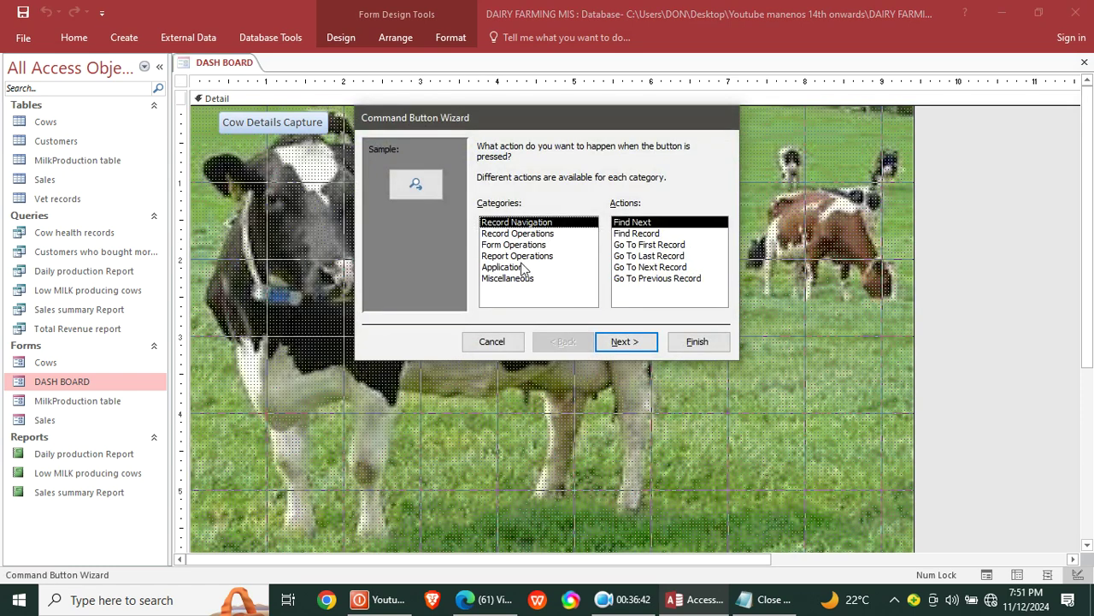
pyautogui.click(512, 245)
pyautogui.click(641, 244)
pyautogui.click(624, 341)
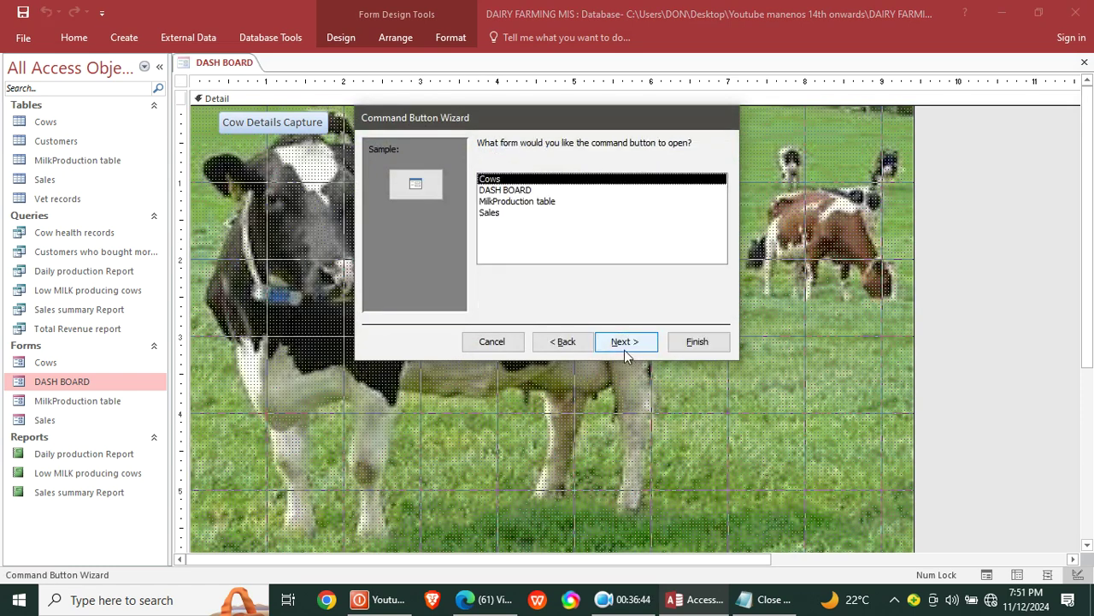
pyautogui.click(513, 203)
pyautogui.click(624, 341)
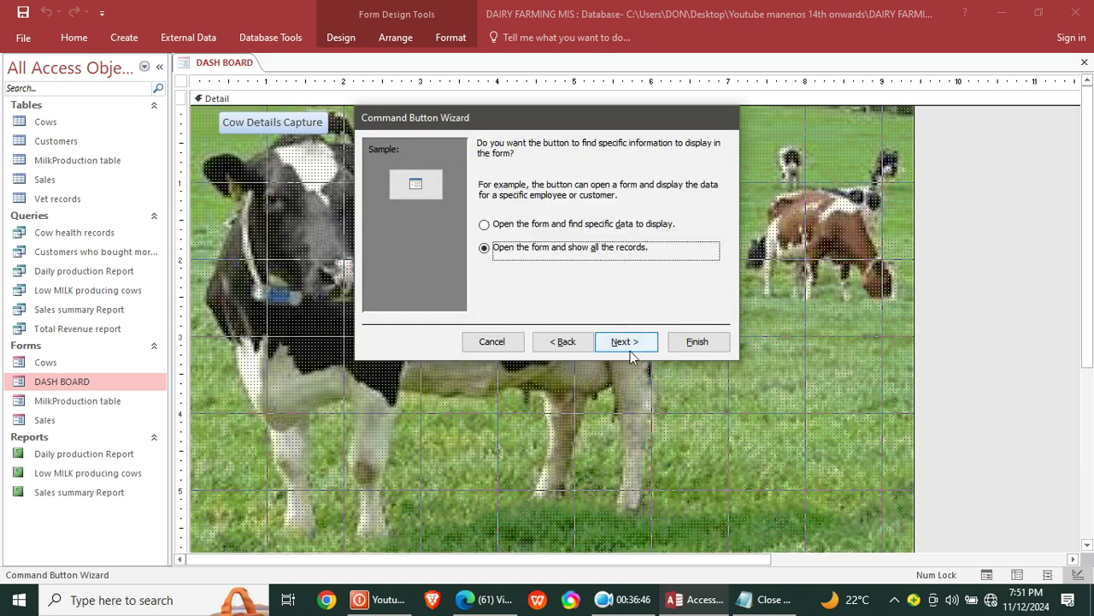
pyautogui.click(633, 345)
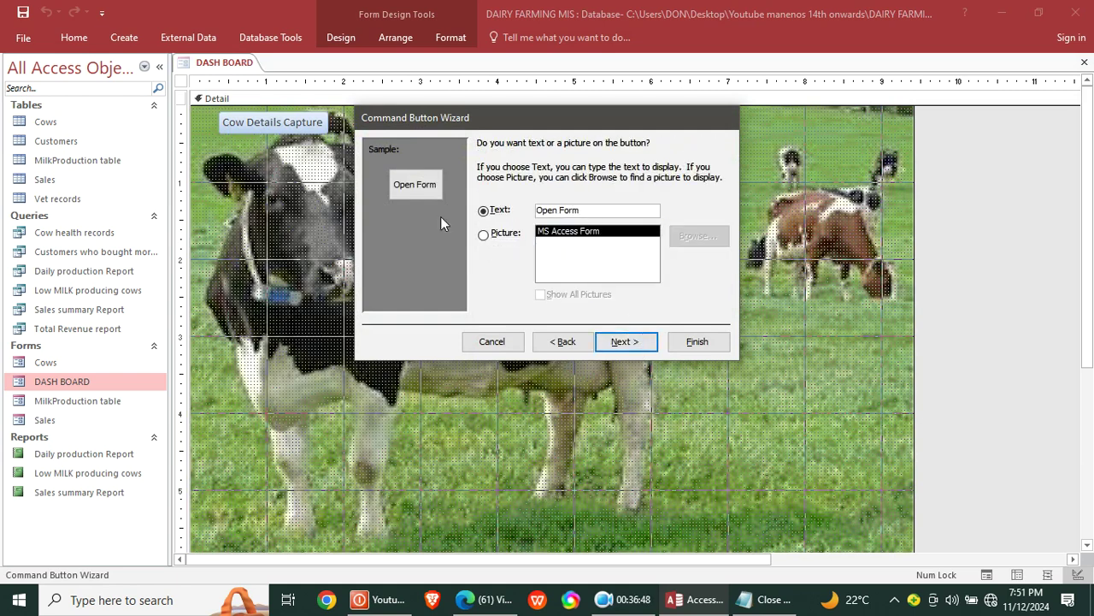
# Step: Set the second button's text to "Milk Production Capture" and finish the wizard
pyautogui.click(609, 215)
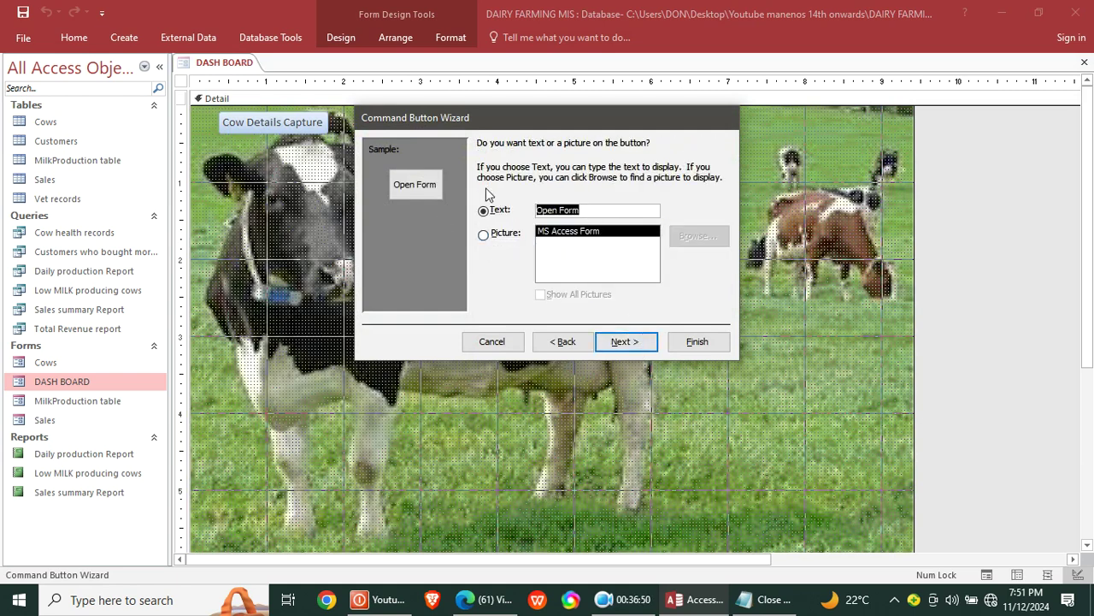
pyautogui.press('capslock')
pyautogui.write('M')
pyautogui.press('capslock')
pyautogui.write('ilk')
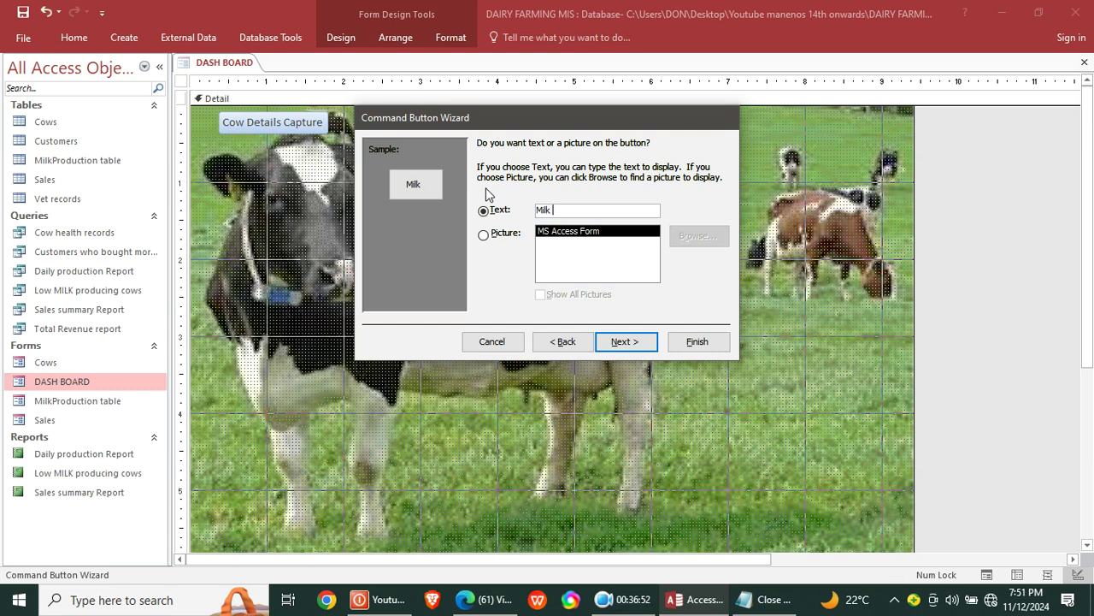
pyautogui.write(' Production ')
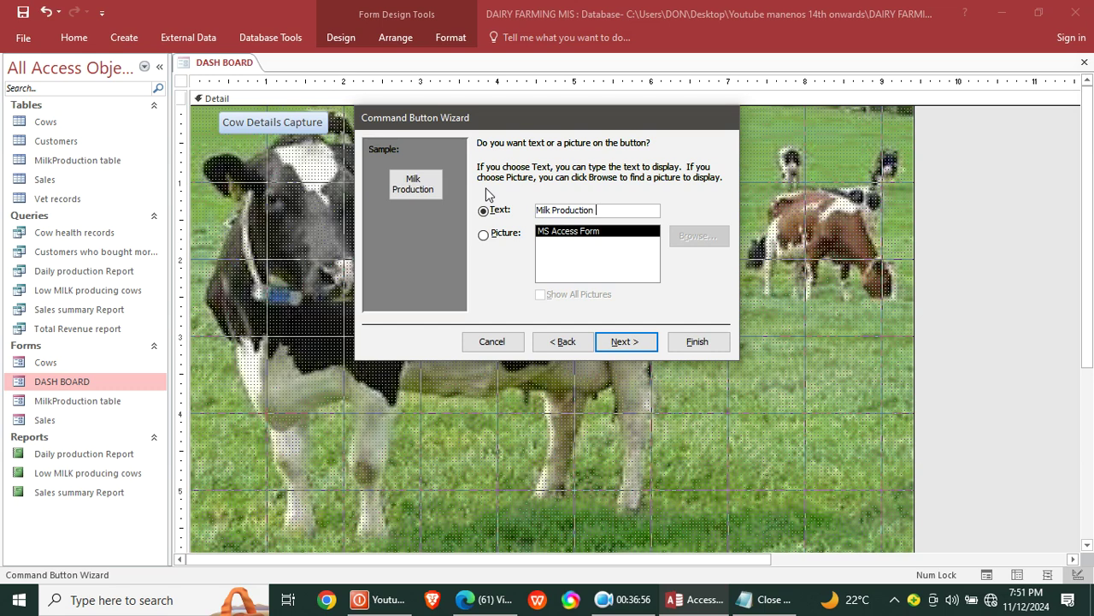
pyautogui.write('Capture')
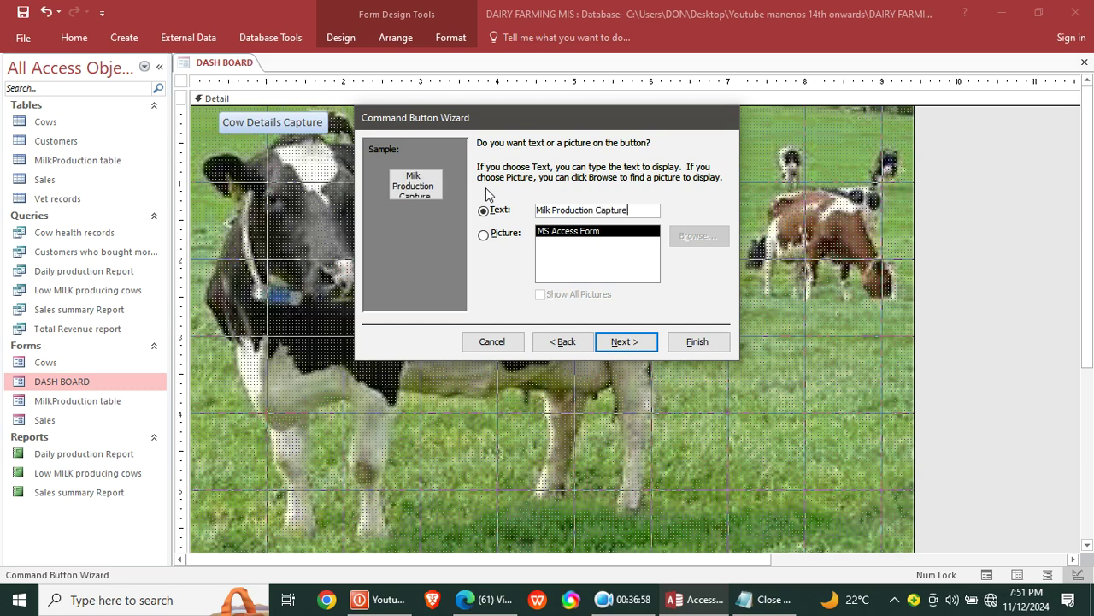
pyautogui.click(685, 338)
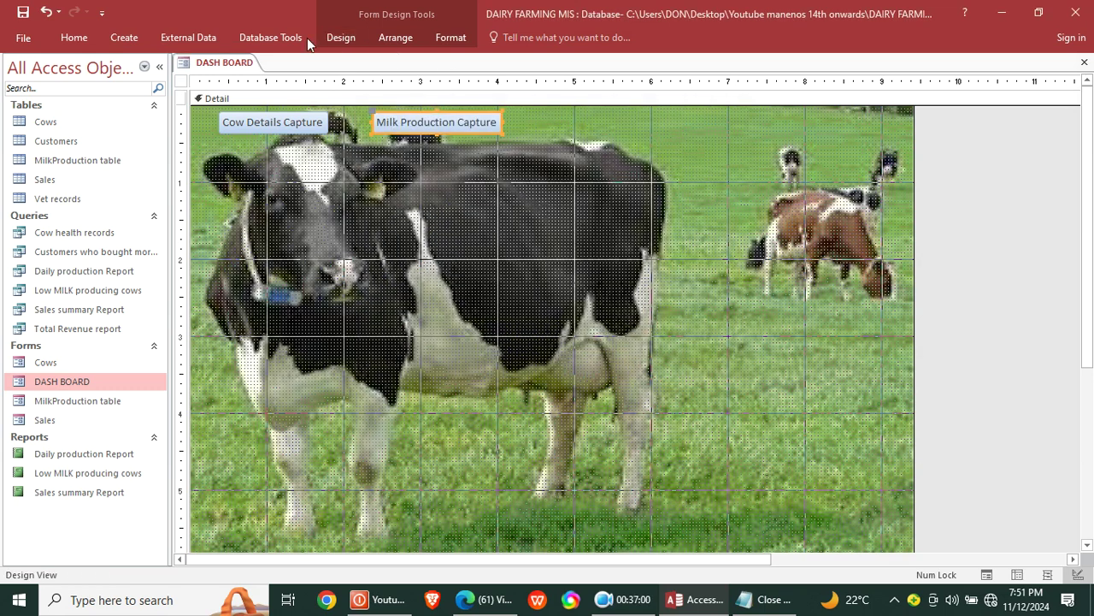
# Step: Add a third command button beside Milk Production Capture that opens the Sales form showing all records
pyautogui.click(347, 38)
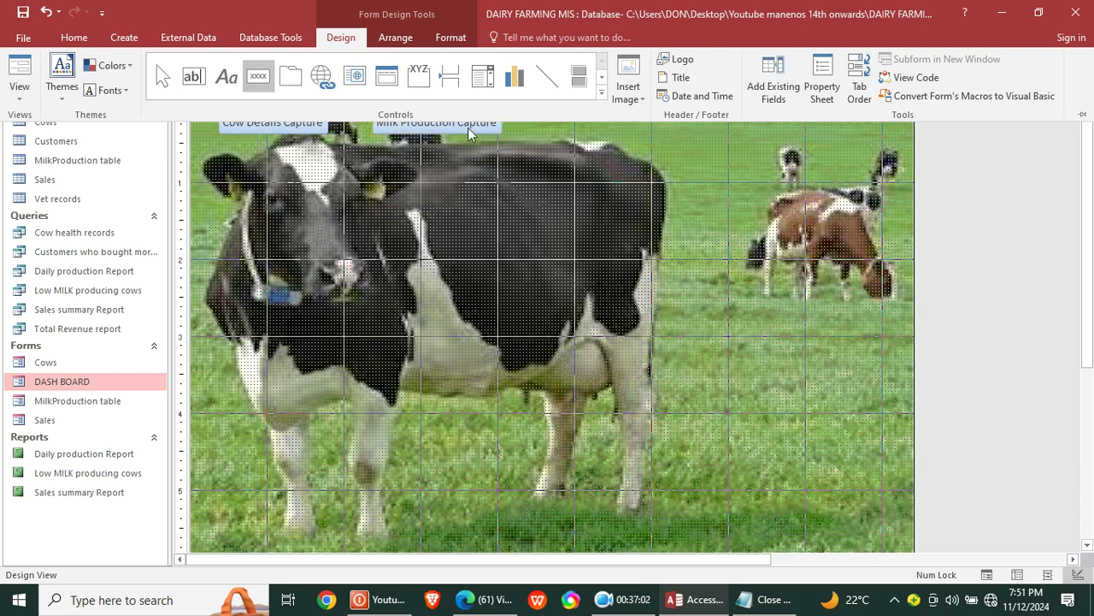
pyautogui.click(545, 123)
pyautogui.moveTo(544, 113); pyautogui.dragTo(655, 139)
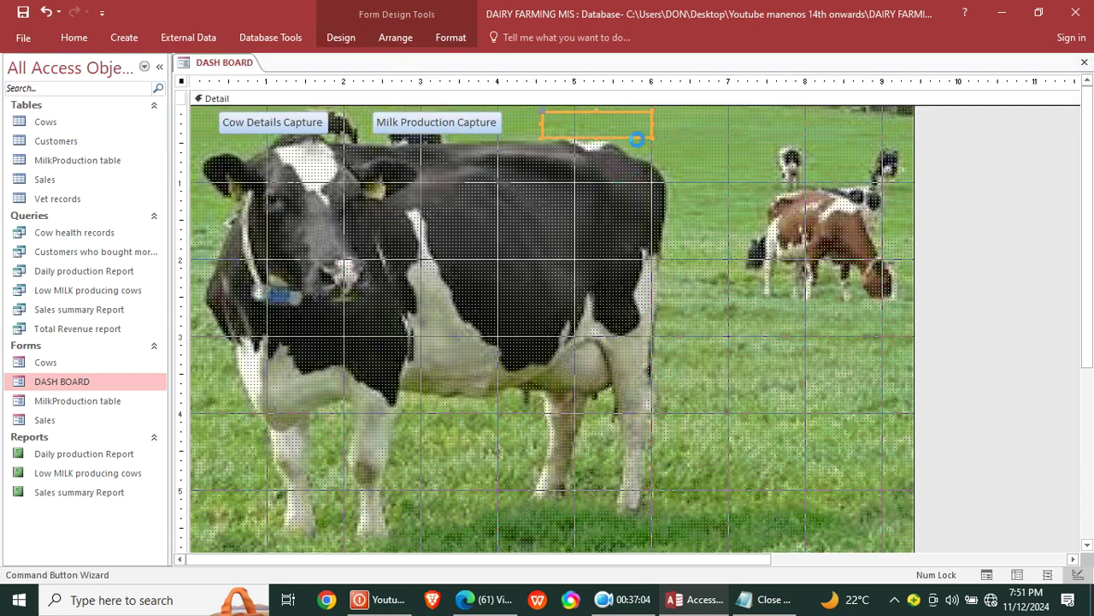
pyautogui.click(531, 248)
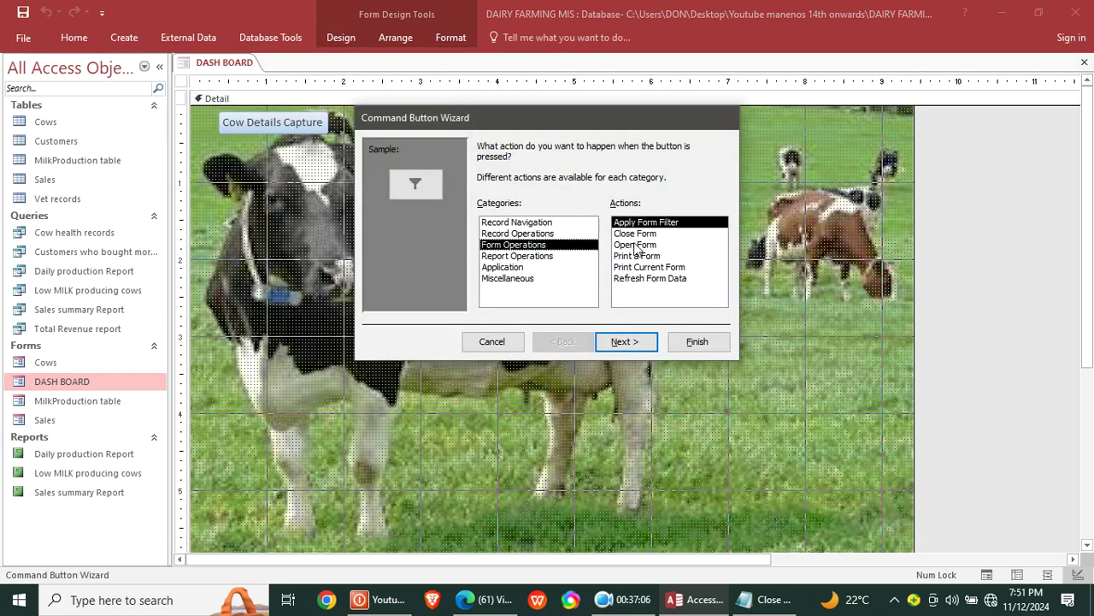
pyautogui.click(637, 246)
pyautogui.click(637, 342)
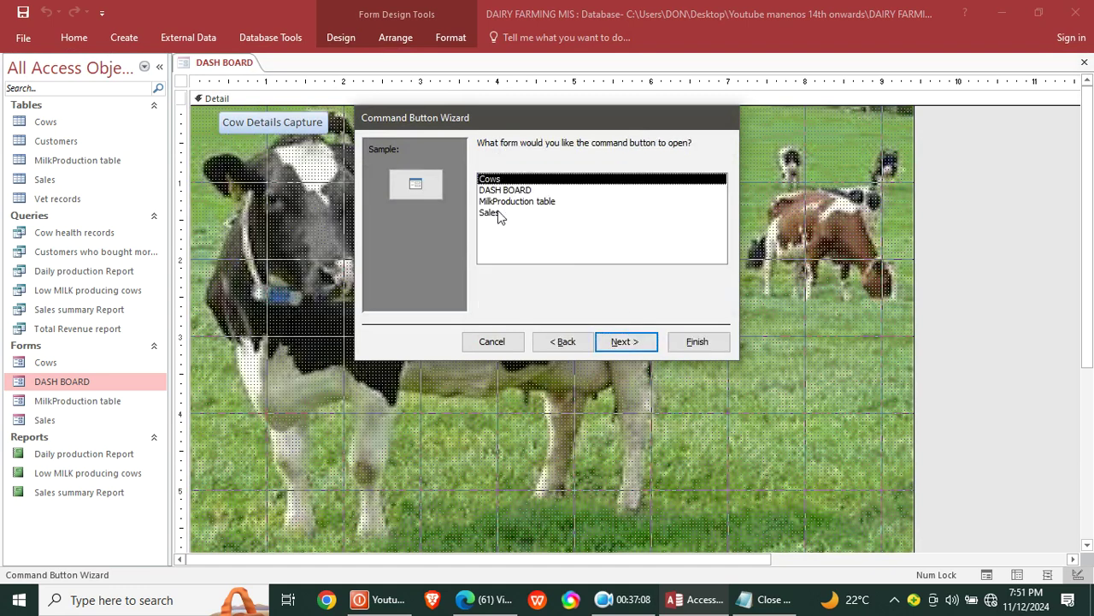
pyautogui.click(502, 213)
pyautogui.click(621, 341)
pyautogui.click(625, 341)
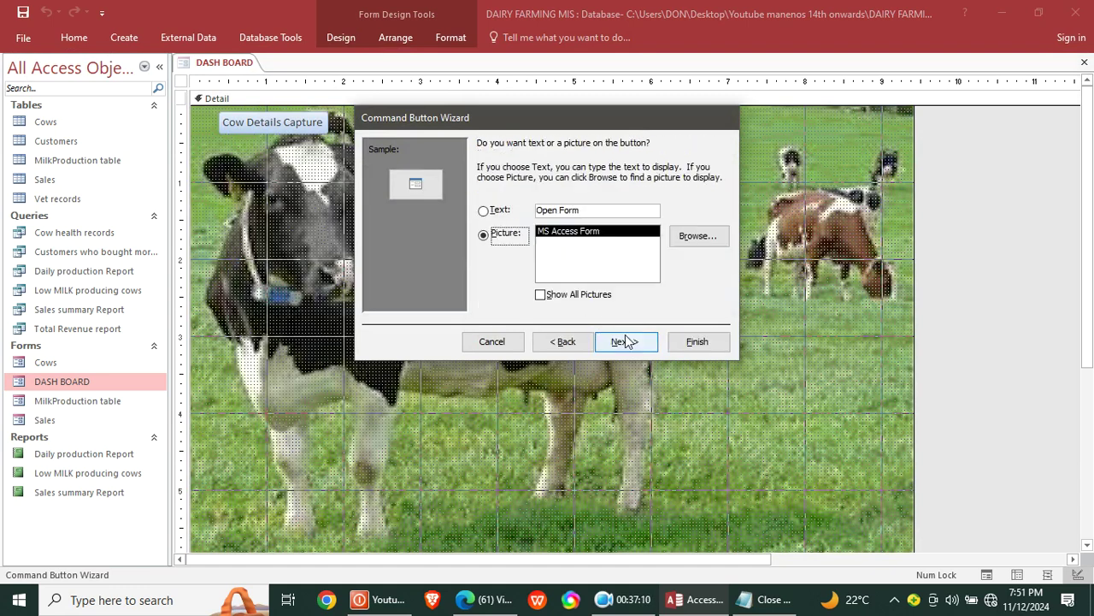
# Step: Give the third button the text "Sales Capture" instead of a picture and finish the wizard
pyautogui.click(484, 211)
pyautogui.press('Tab')
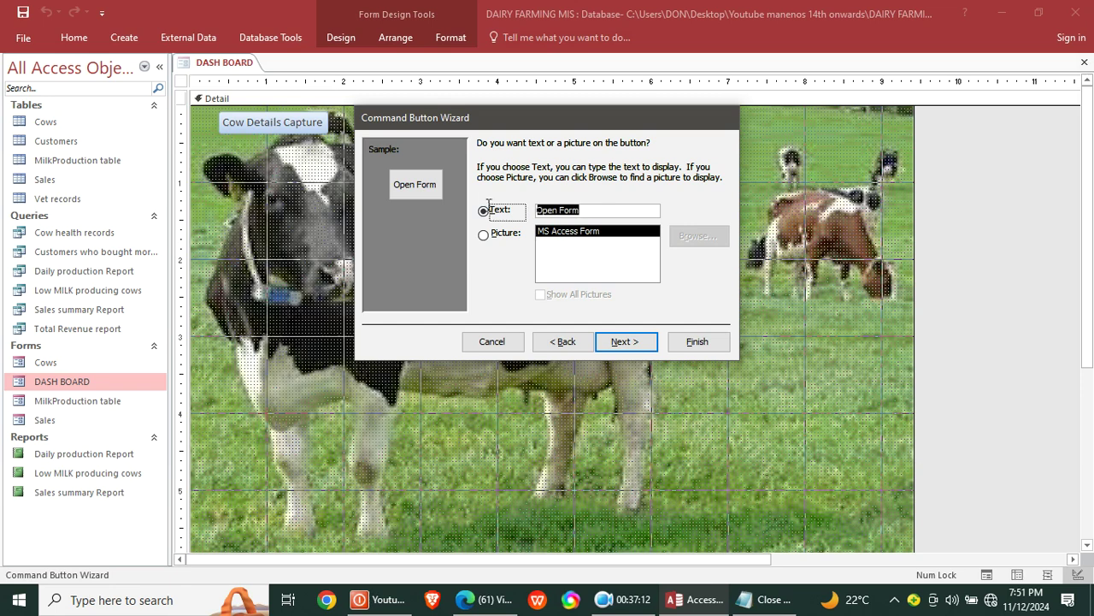
pyautogui.write('Sales Capture')
pyautogui.click(697, 341)
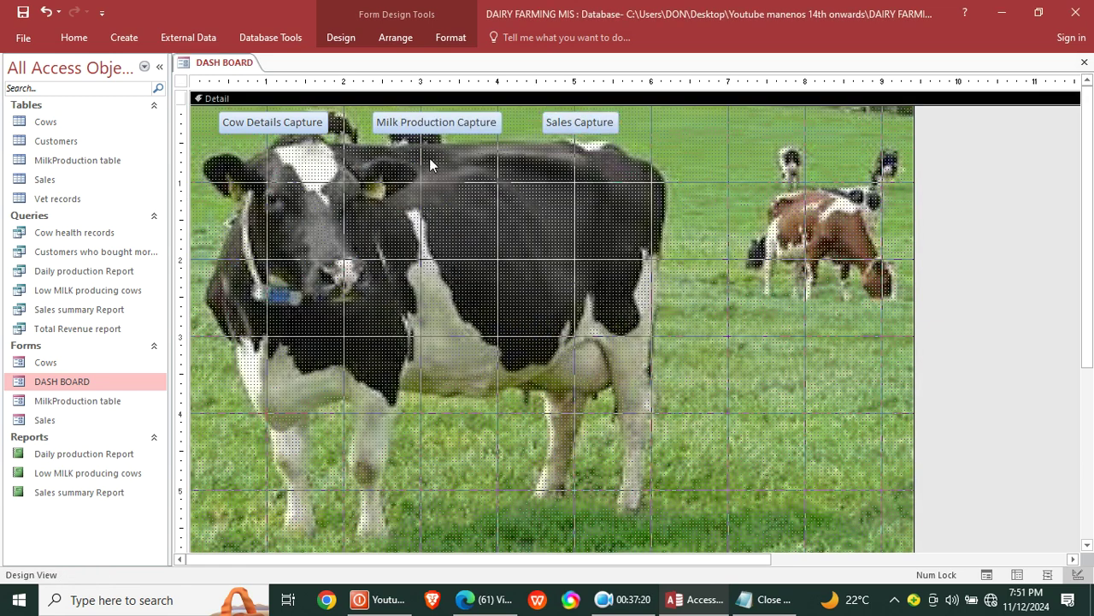
# Step: Format the three capture buttons together with a red shape fill and bold white text
pyautogui.moveTo(622, 127); pyautogui.dragTo(207, 139)
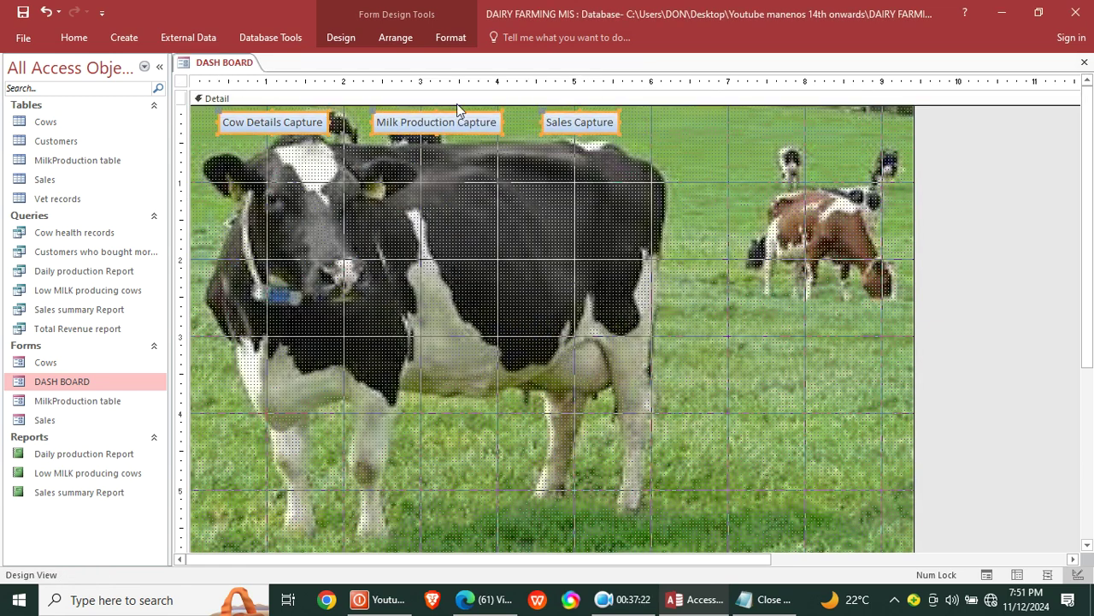
pyautogui.click(466, 41)
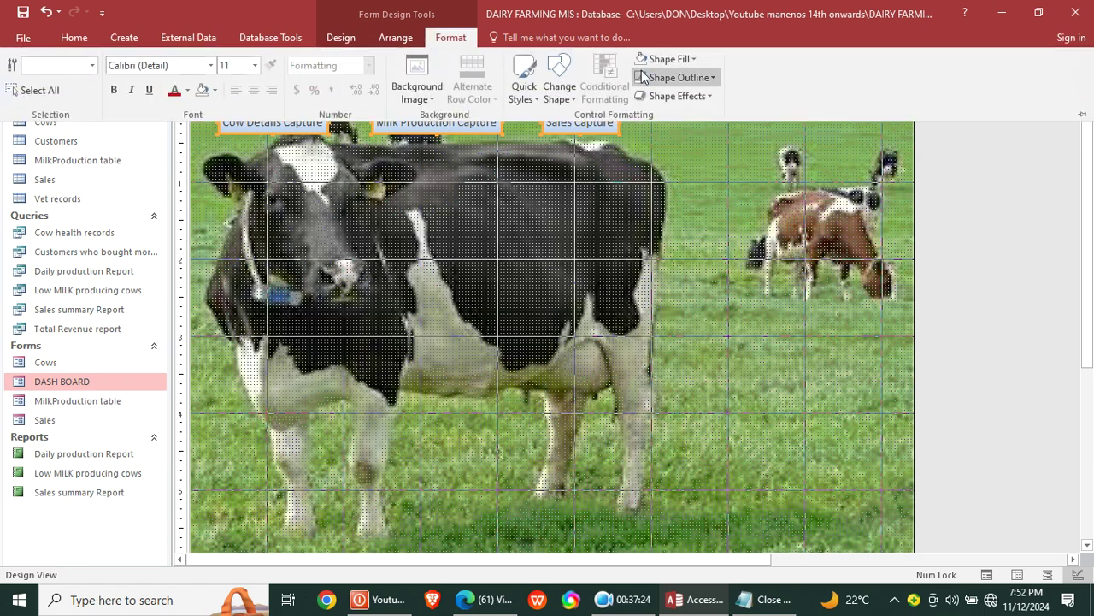
pyautogui.click(684, 59)
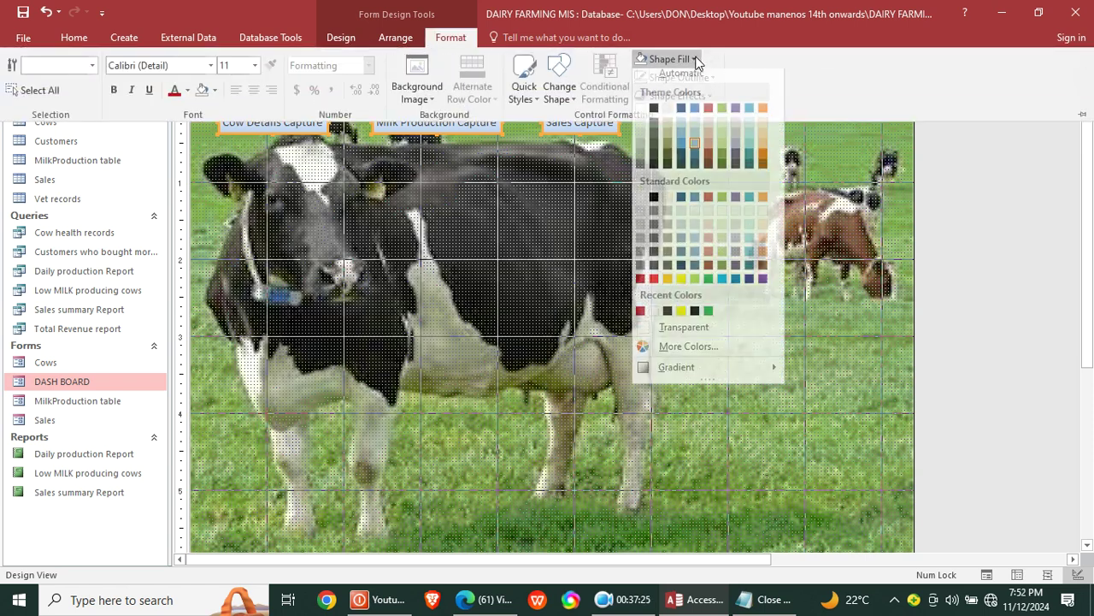
pyautogui.click(654, 285)
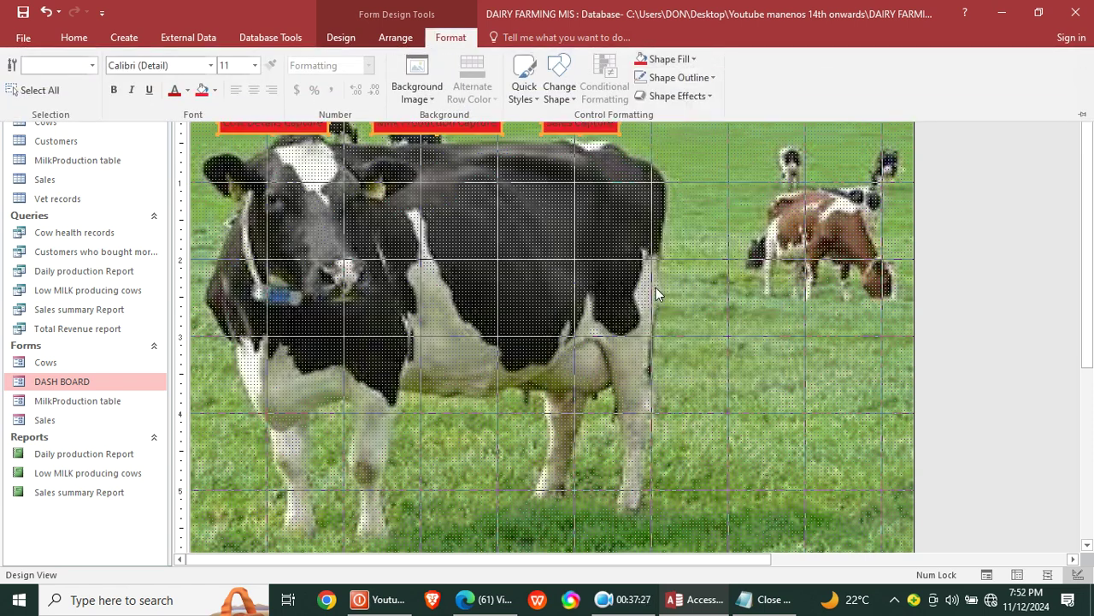
pyautogui.click(185, 90)
pyautogui.click(181, 148)
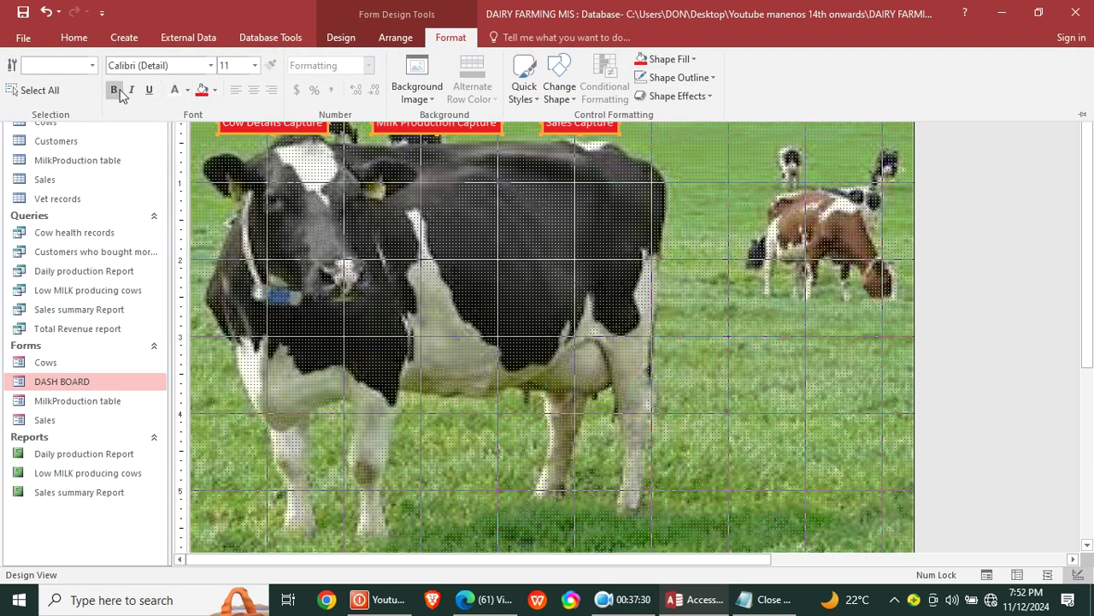
pyautogui.click(513, 200)
pyautogui.click(613, 205)
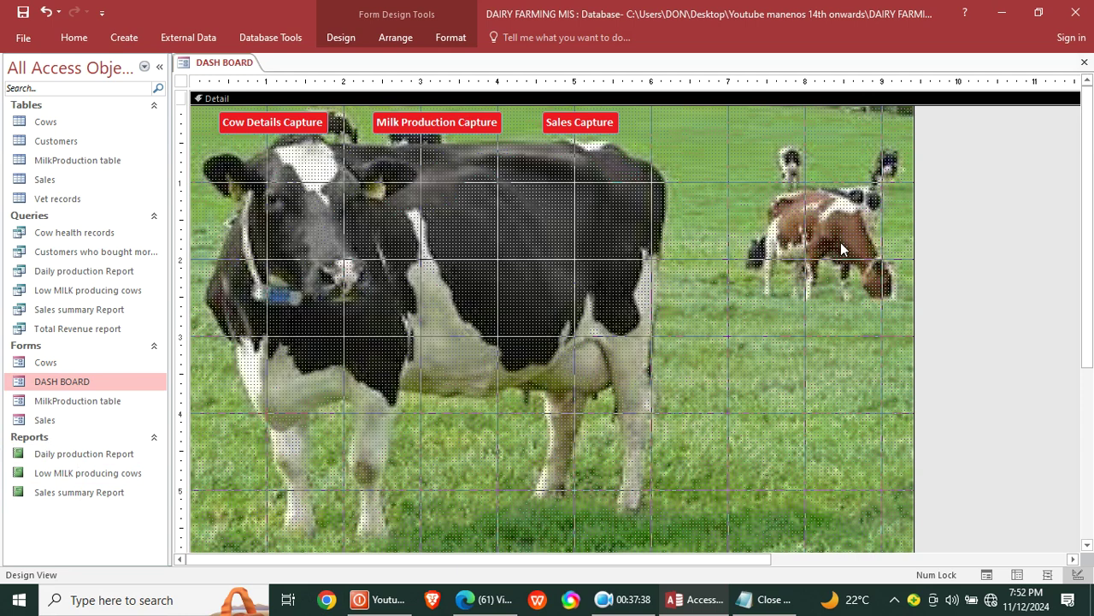
# Step: Move the Cow Details Capture and Sales Capture buttons inward, closer to the Milk Production Capture button
pyautogui.moveTo(254, 137); pyautogui.dragTo(292, 126)
pyautogui.moveTo(579, 133); pyautogui.dragTo(549, 132)
pyautogui.click(413, 141)
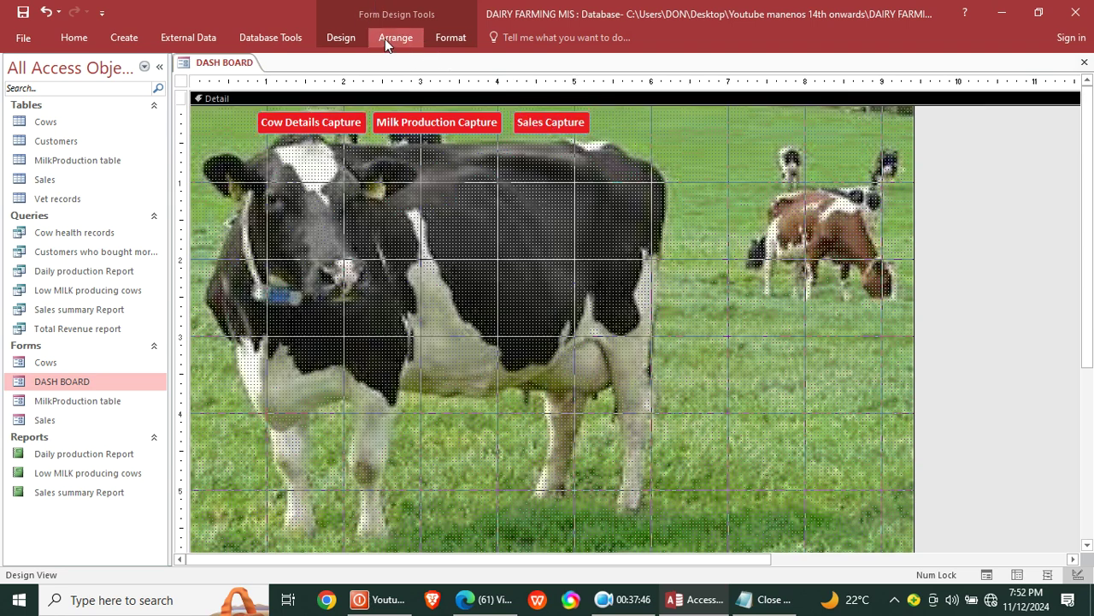
# Step: Draw an option group frame around the three red capture buttons, without using its wizard
pyautogui.click(346, 38)
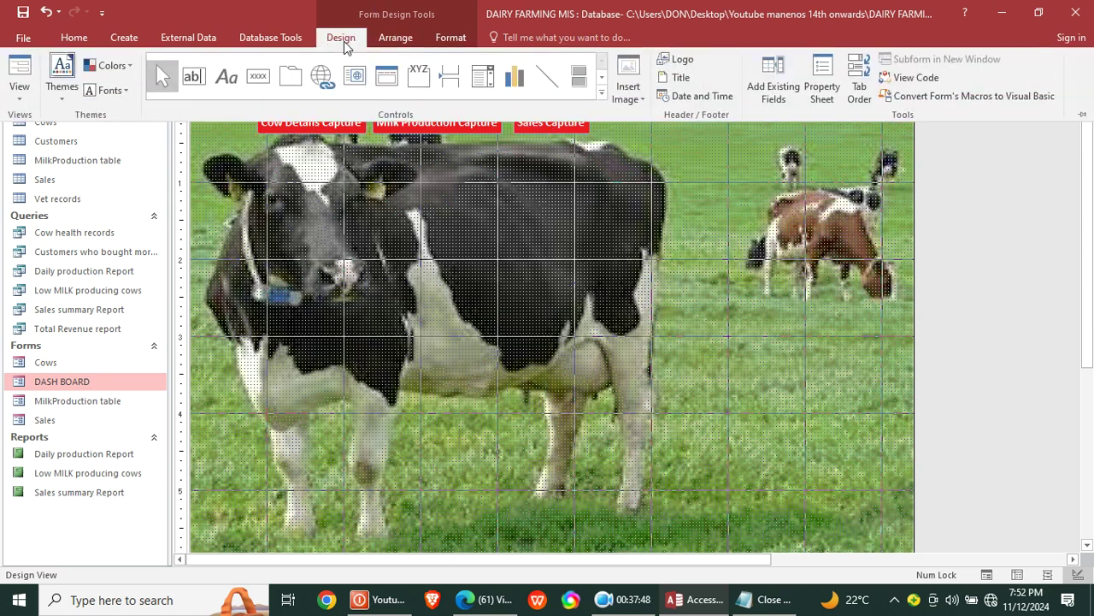
pyautogui.click(427, 82)
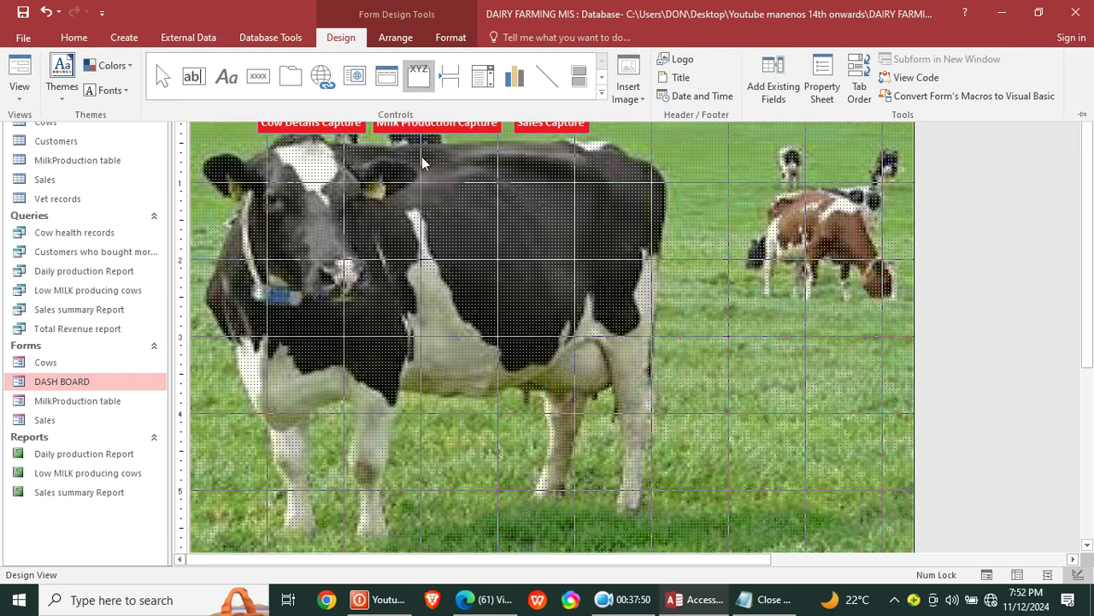
pyautogui.moveTo(242, 109); pyautogui.dragTo(612, 147)
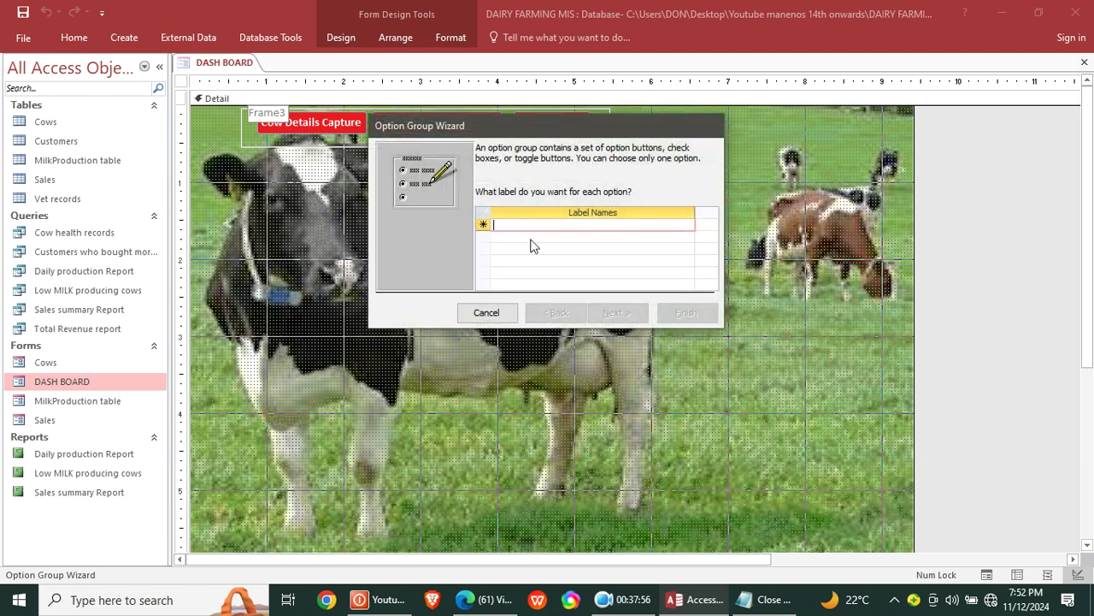
pyautogui.click(485, 311)
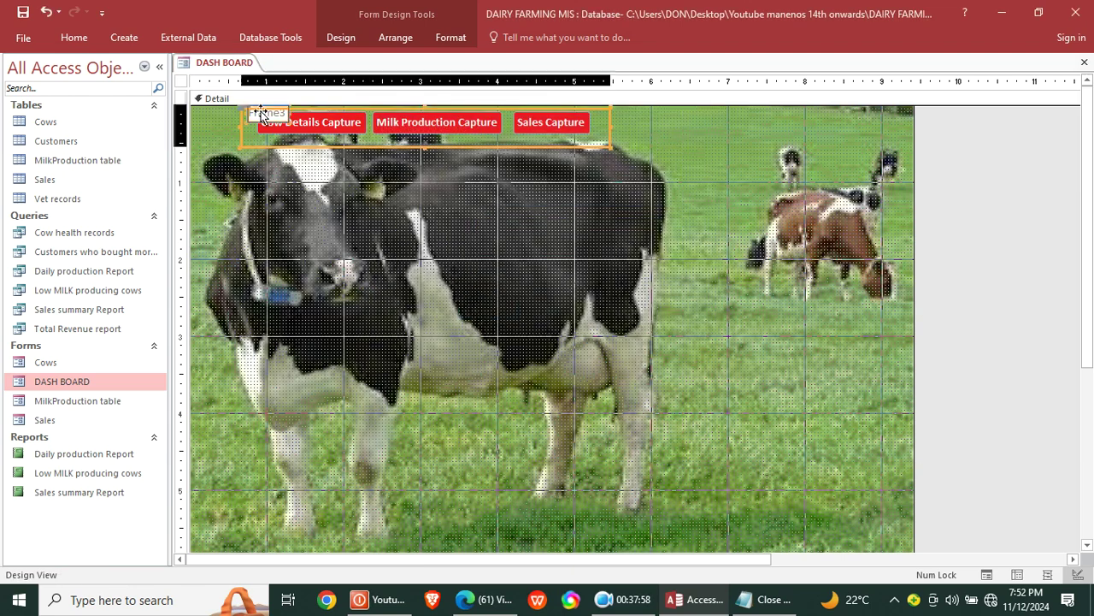
# Step: Change the label of the frame around the capture buttons to FORMS
pyautogui.click(279, 114)
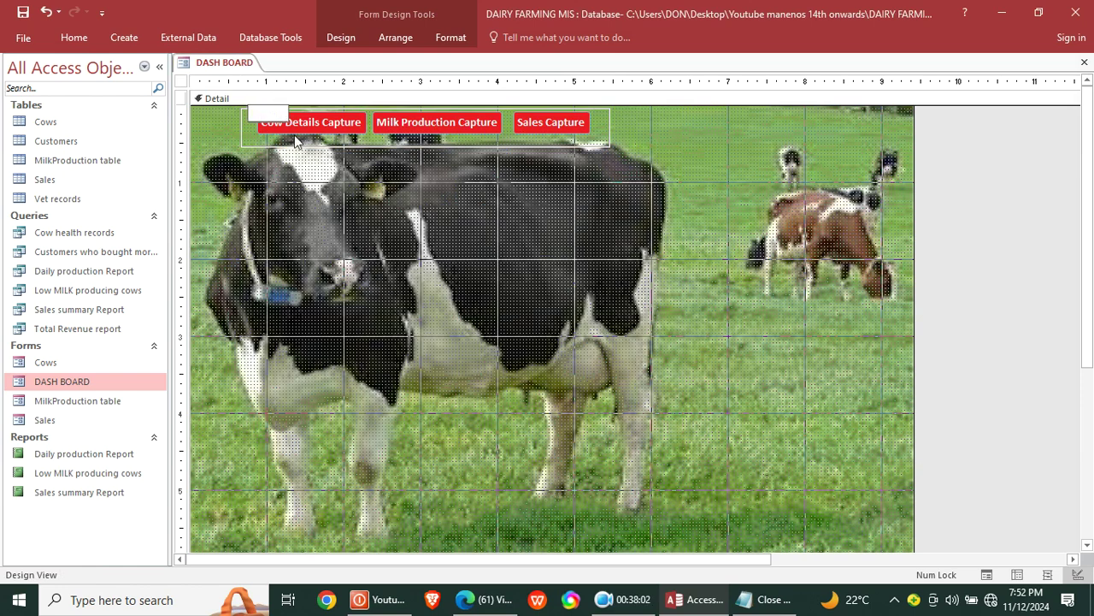
pyautogui.press('capslock')
pyautogui.write('FO')
pyautogui.click(707, 150)
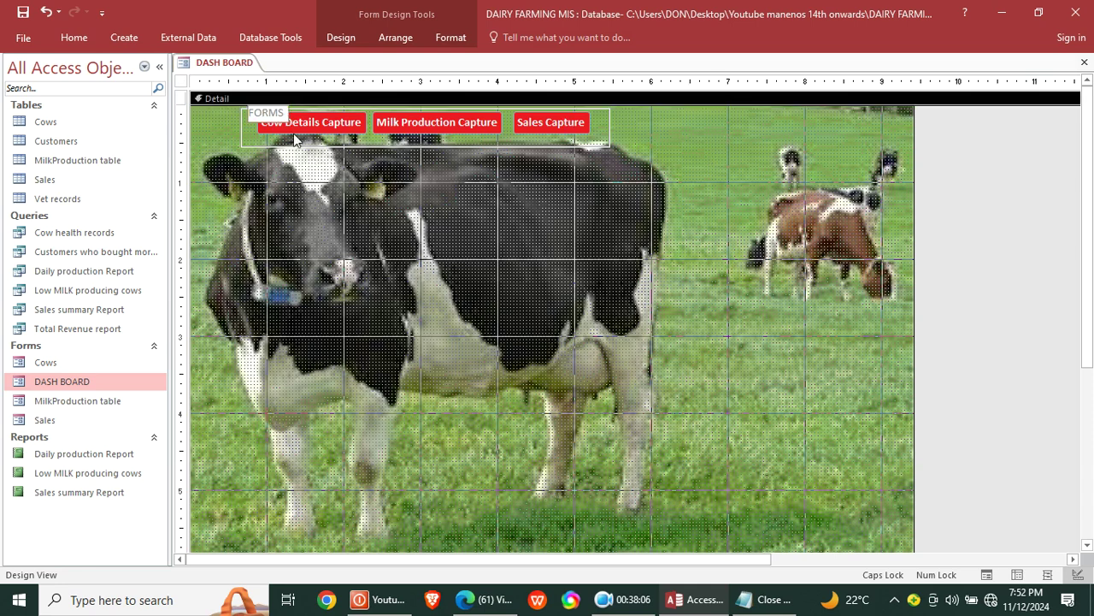
pyautogui.click(335, 39)
pyautogui.click(765, 181)
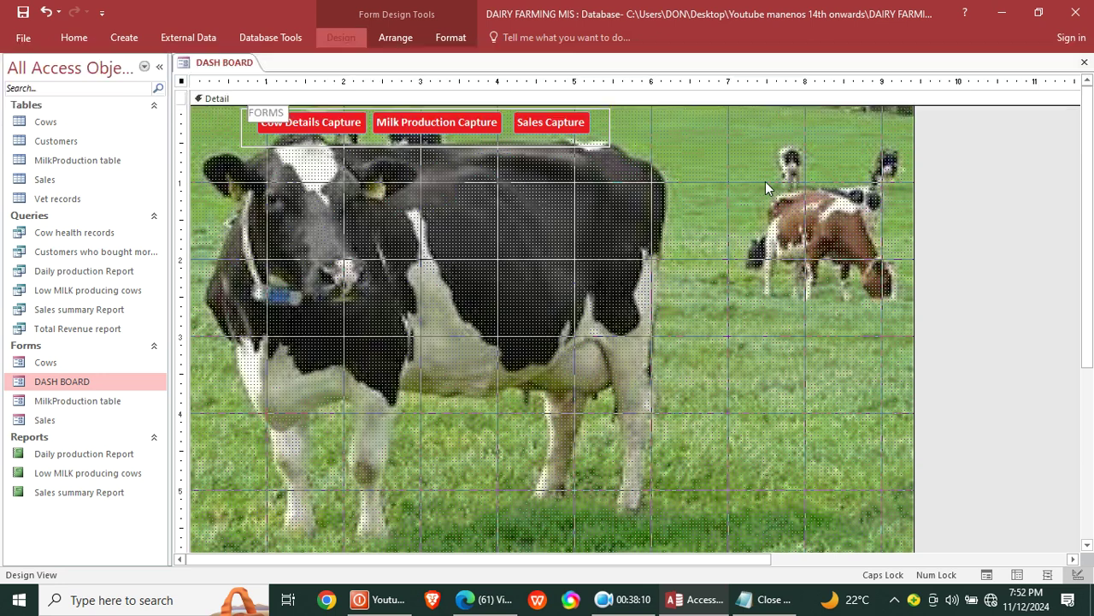
pyautogui.moveTo(693, 338); pyautogui.dragTo(812, 363)
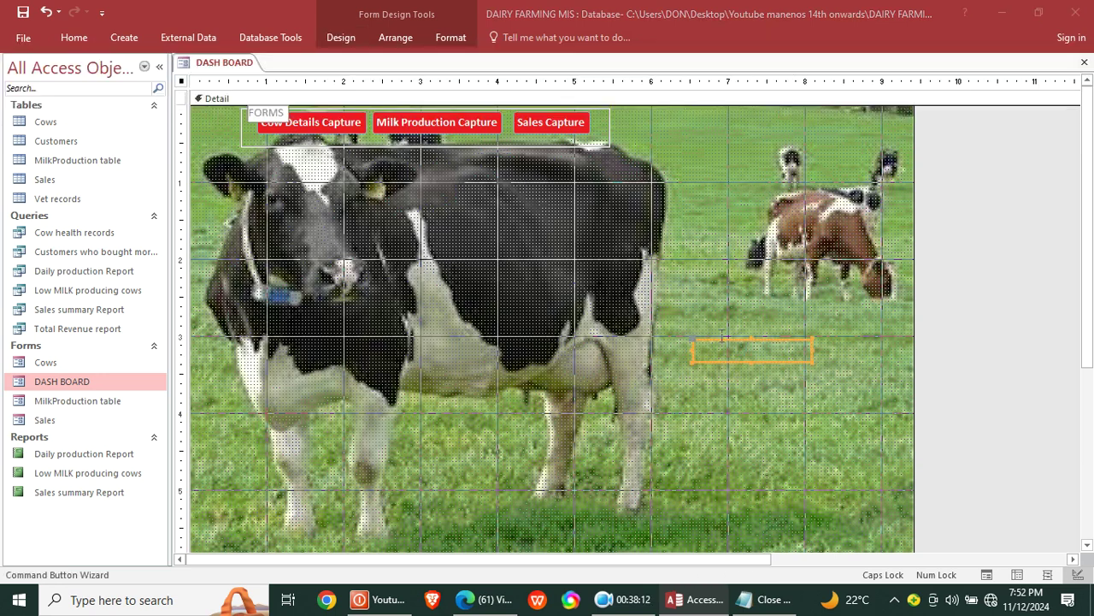
pyautogui.click(535, 255)
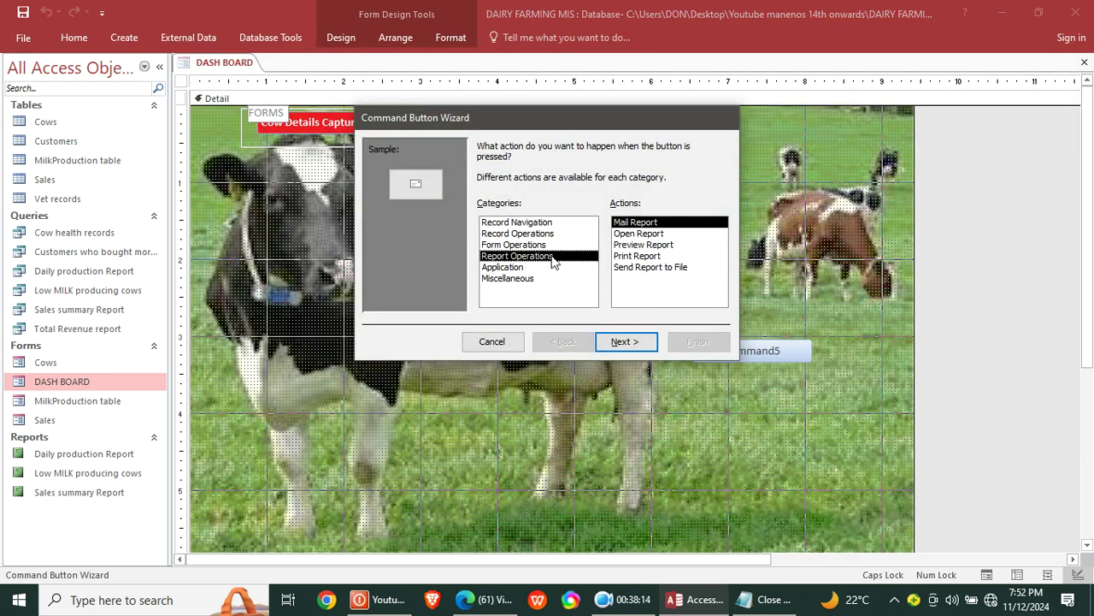
pyautogui.click(630, 235)
pyautogui.click(633, 340)
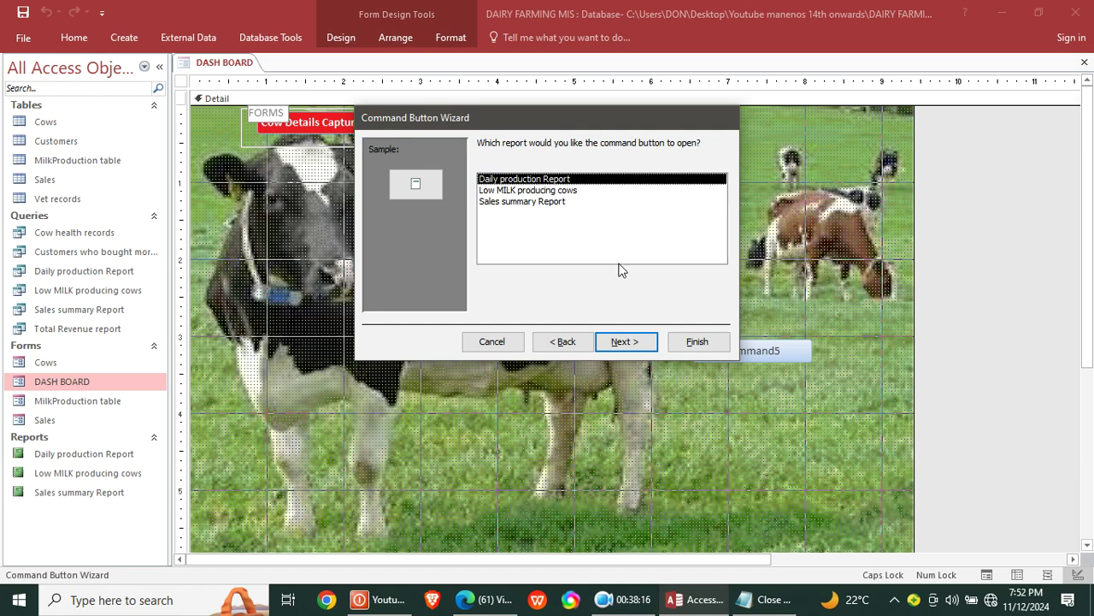
pyautogui.click(624, 341)
pyautogui.click(544, 211)
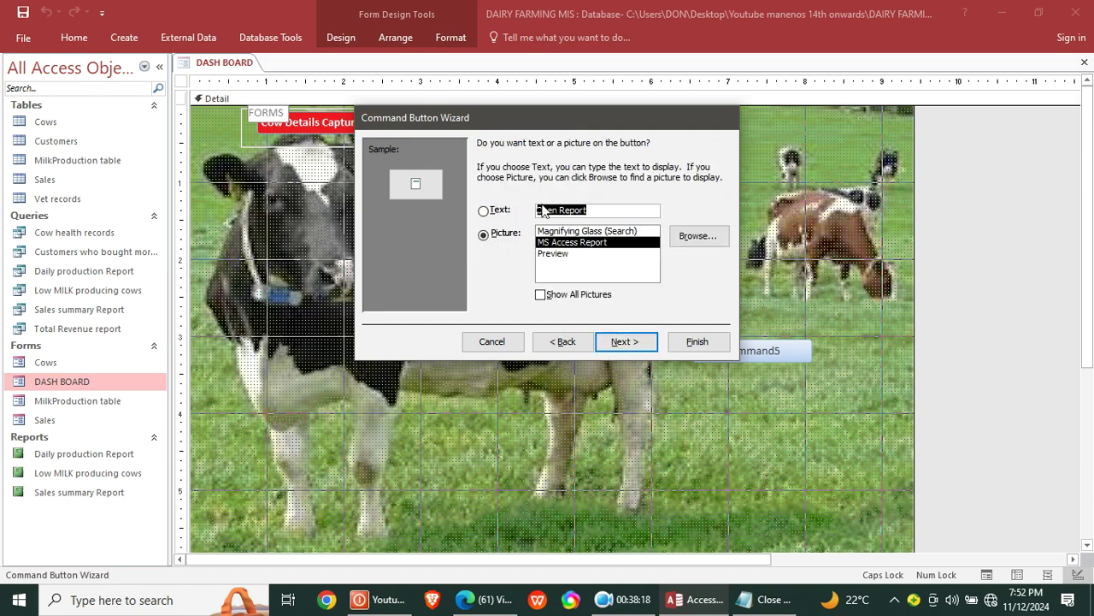
pyautogui.write('Daily Productio')
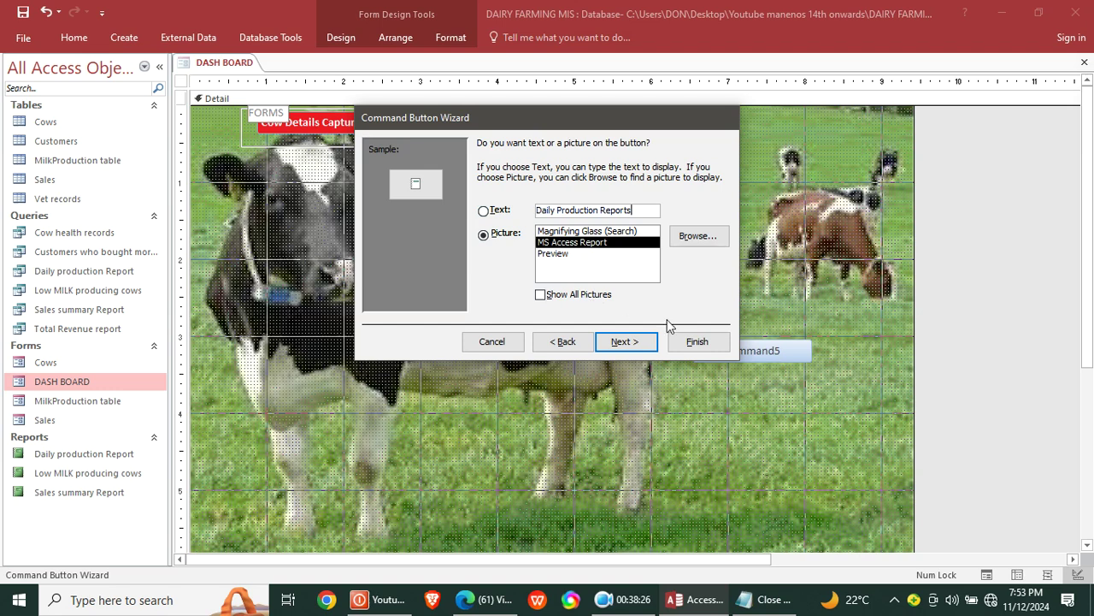
pyautogui.click(693, 341)
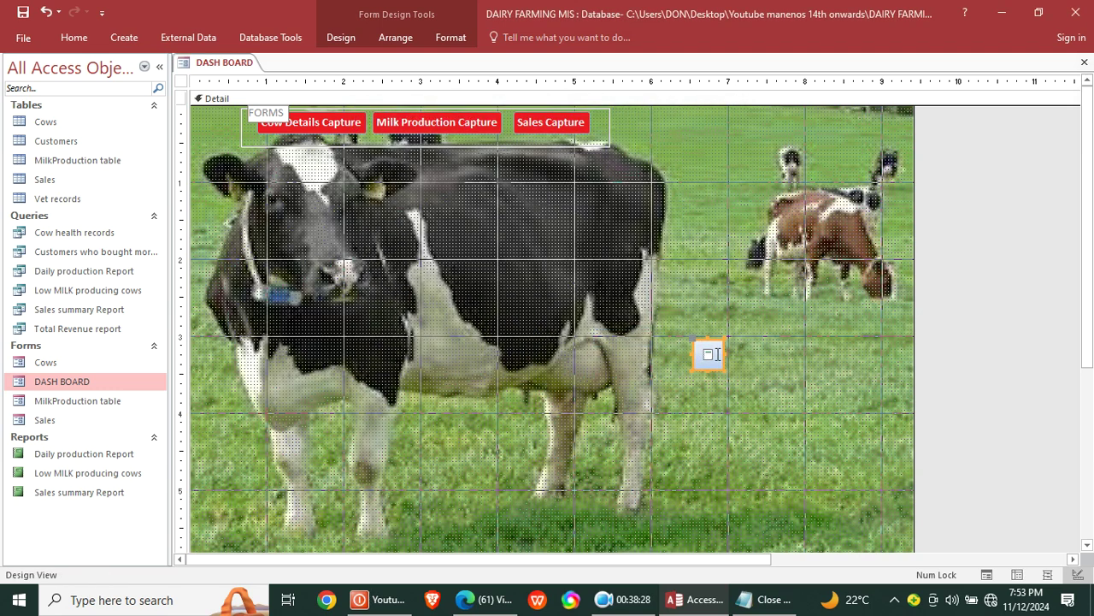
pyautogui.press('Delete')
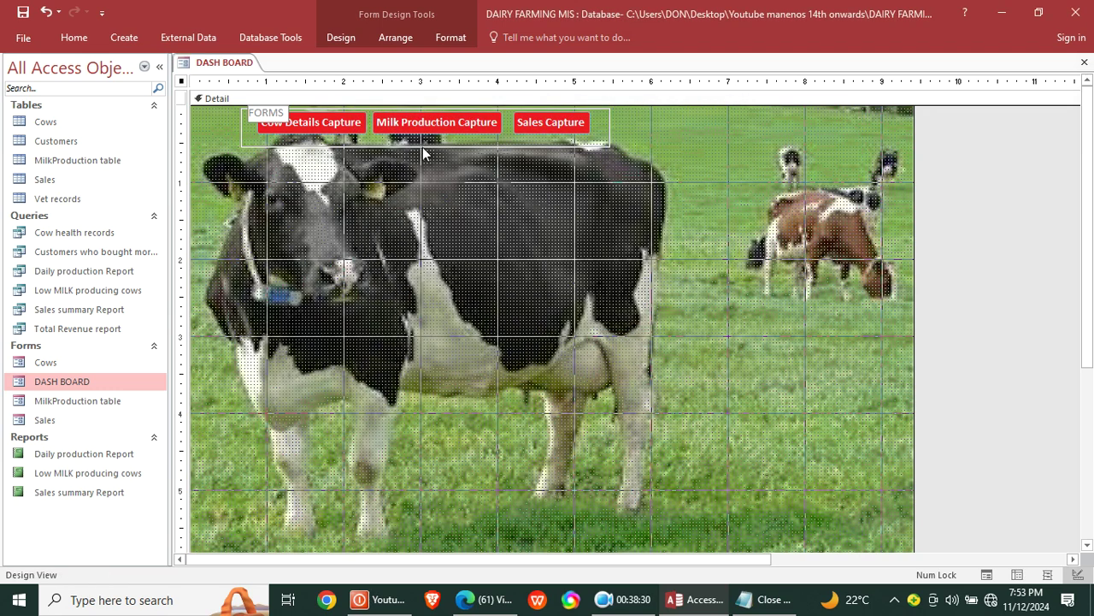
# Step: Add a command button on the grass below the brown cow that opens the Daily production Report
pyautogui.click(354, 36)
pyautogui.click(257, 77)
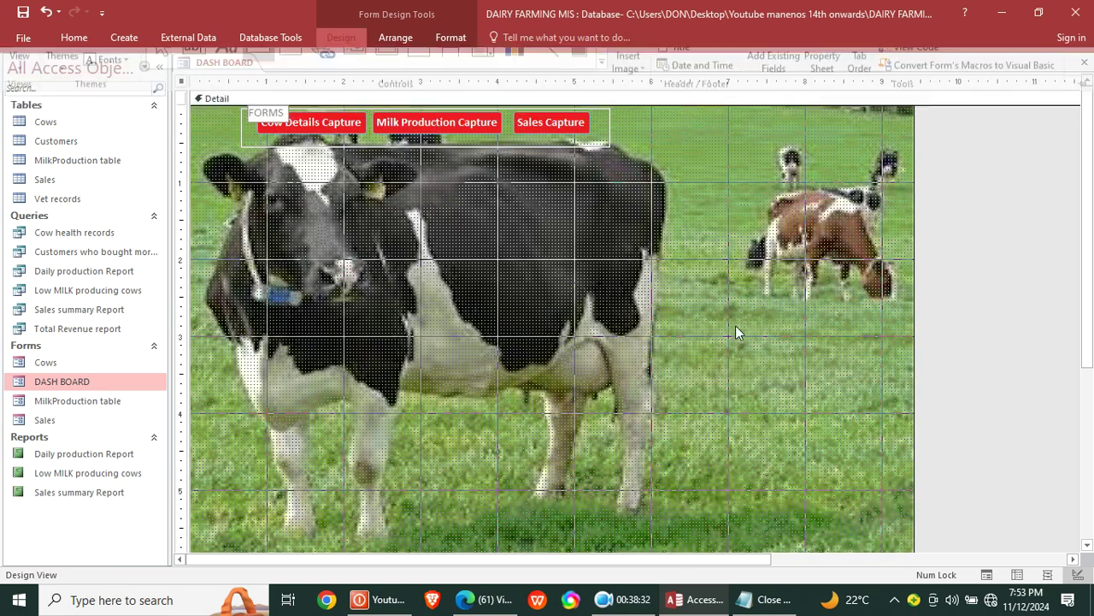
pyautogui.moveTo(684, 333); pyautogui.dragTo(800, 353)
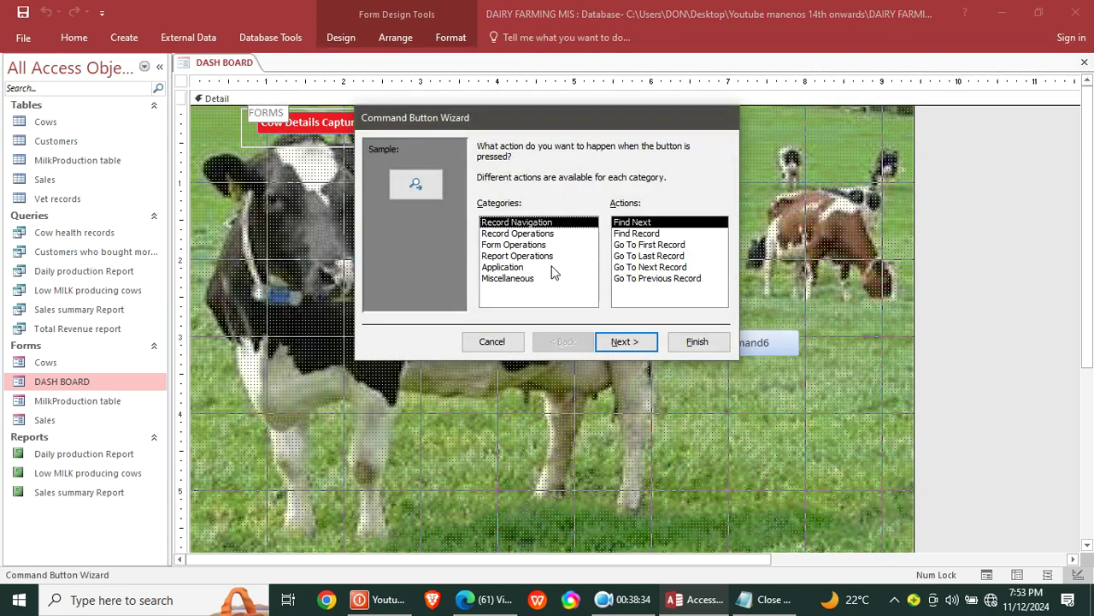
pyautogui.click(538, 255)
pyautogui.click(623, 233)
pyautogui.click(643, 340)
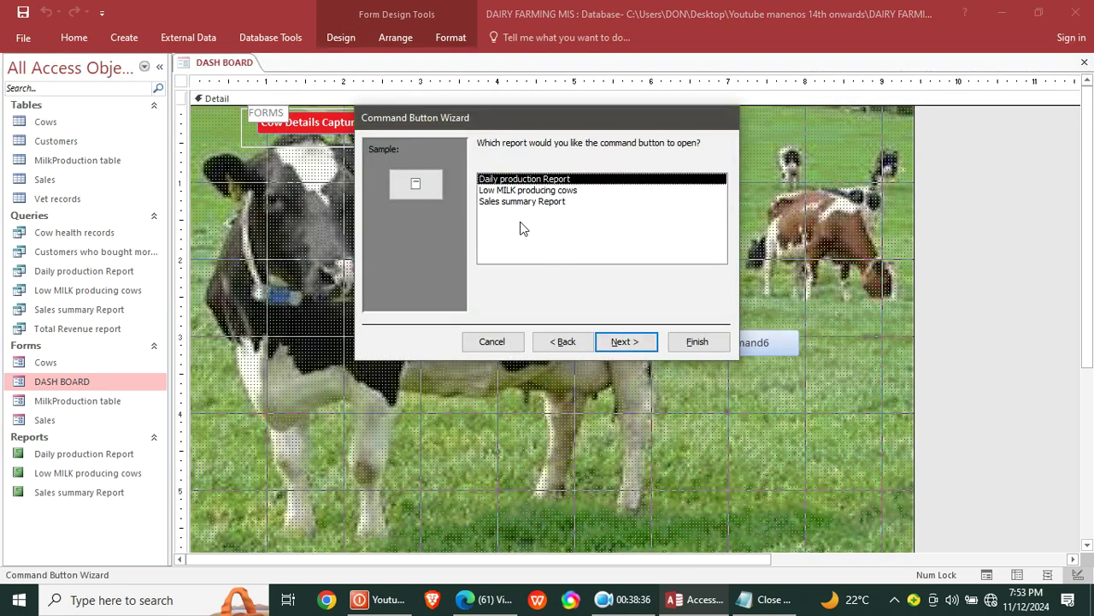
pyautogui.click(630, 341)
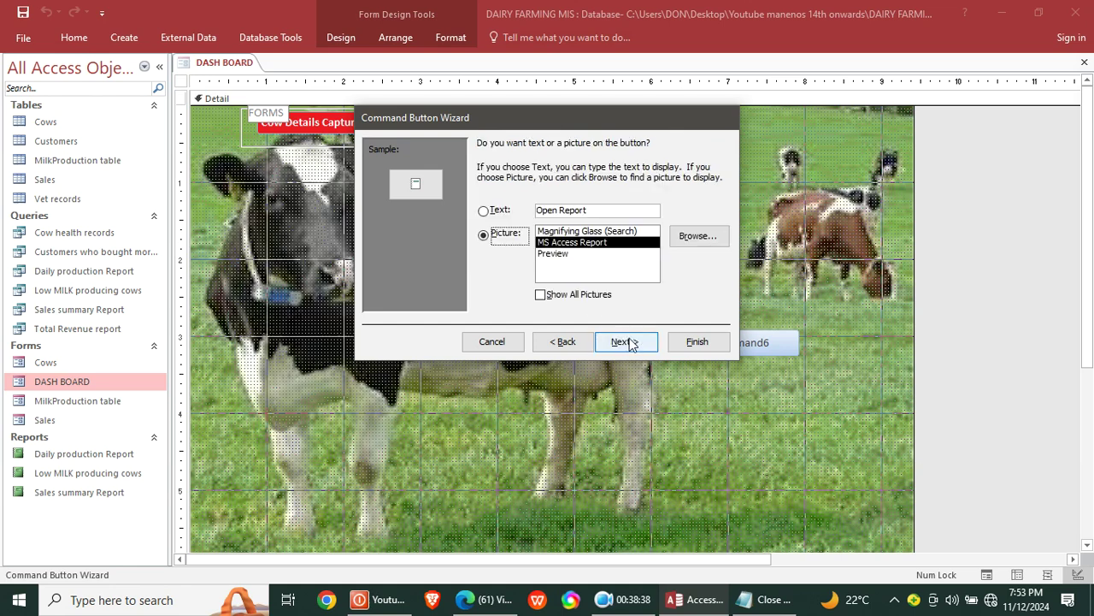
# Step: Give the new report button the text "Daily Production Reports" instead of a picture and finish the wizard
pyautogui.click(502, 216)
pyautogui.press('Tab')
pyautogui.write('d')
pyautogui.press('BackSpace')
pyautogui.press('capslock')
pyautogui.write('D')
pyautogui.press('capslock')
pyautogui.write('aily ')
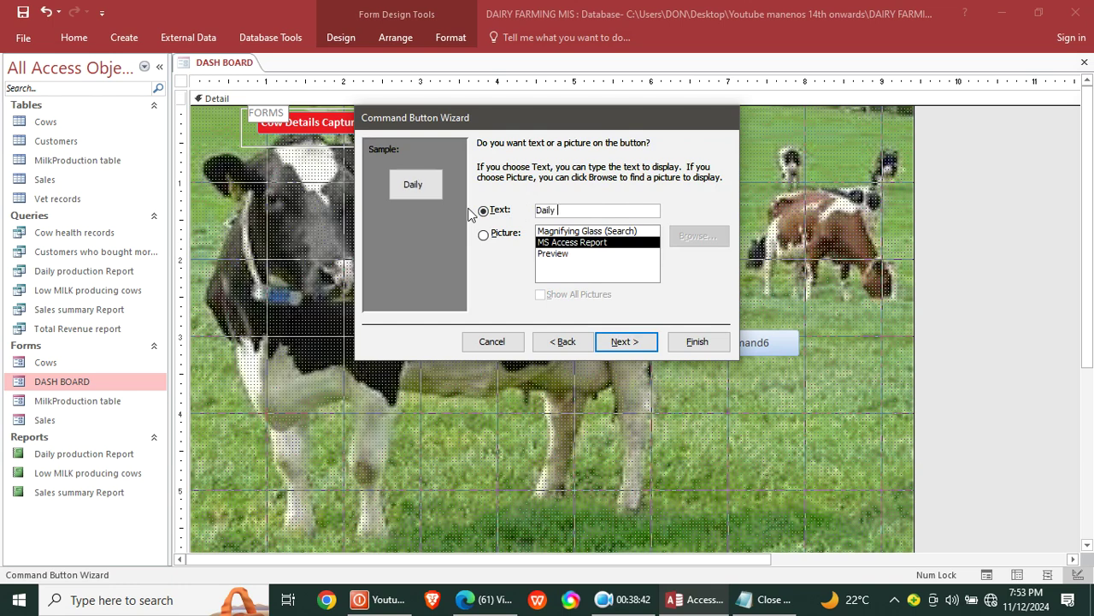
pyautogui.write('Prou')
pyautogui.write('uction RE')
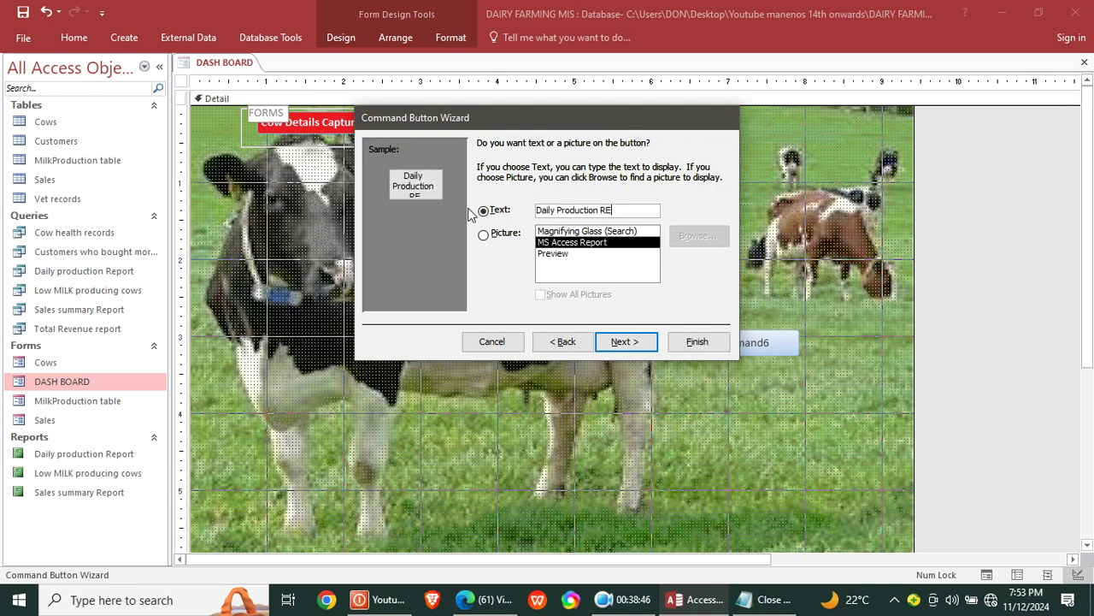
pyautogui.press('BackSpace')
pyautogui.write('eports')
pyautogui.click(623, 341)
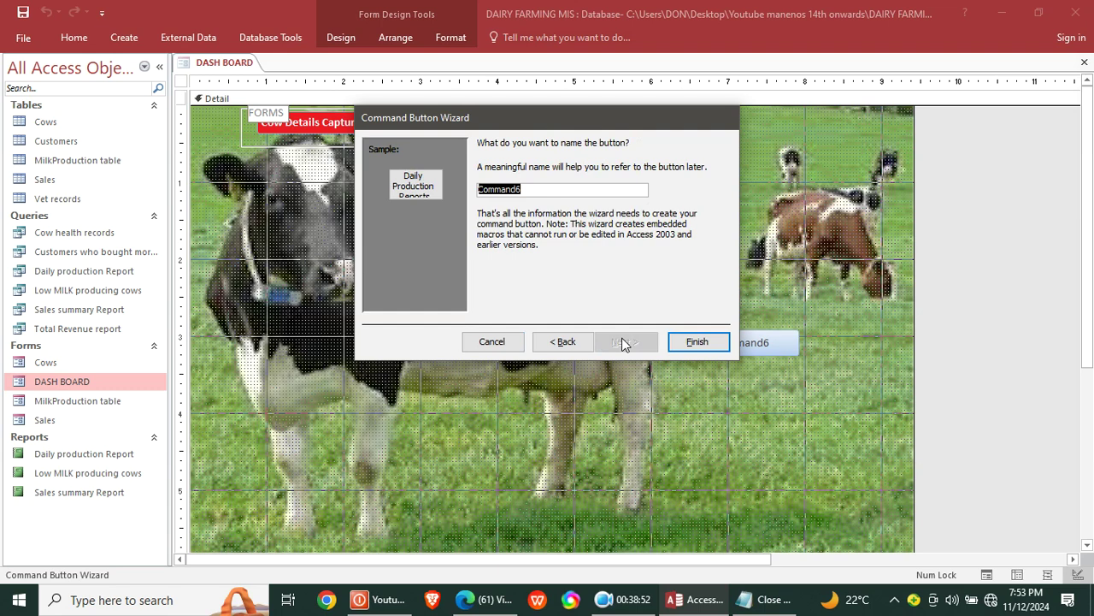
pyautogui.click(672, 344)
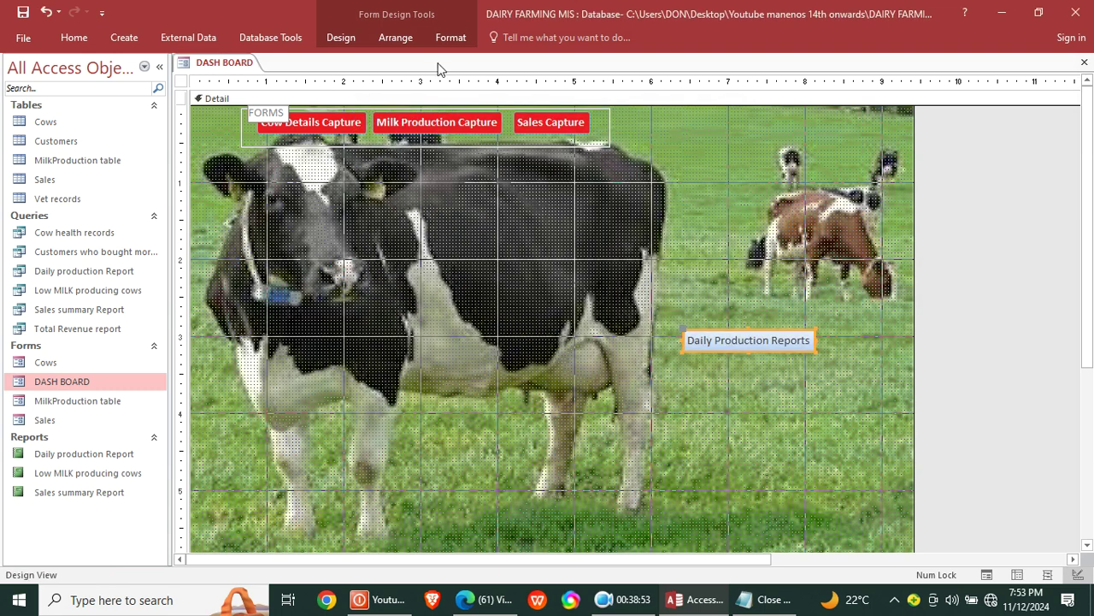
# Step: Add a second command button below Daily Production Reports that opens the Low MILK producing cows report
pyautogui.click(342, 38)
pyautogui.click(687, 377)
pyautogui.moveTo(681, 366); pyautogui.dragTo(827, 390)
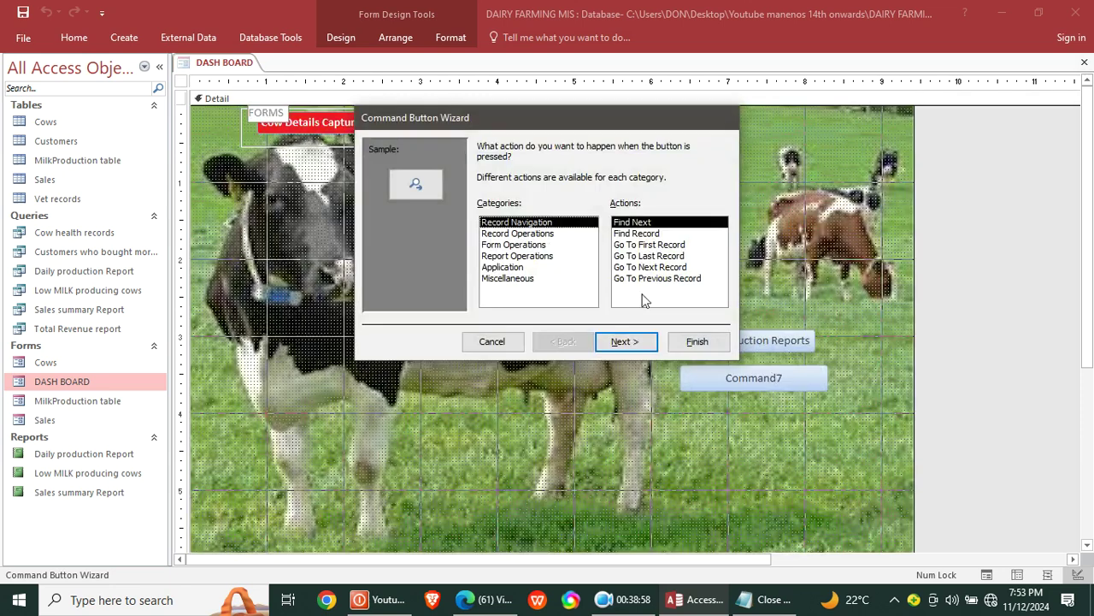
pyautogui.click(530, 255)
pyautogui.click(628, 234)
pyautogui.click(642, 350)
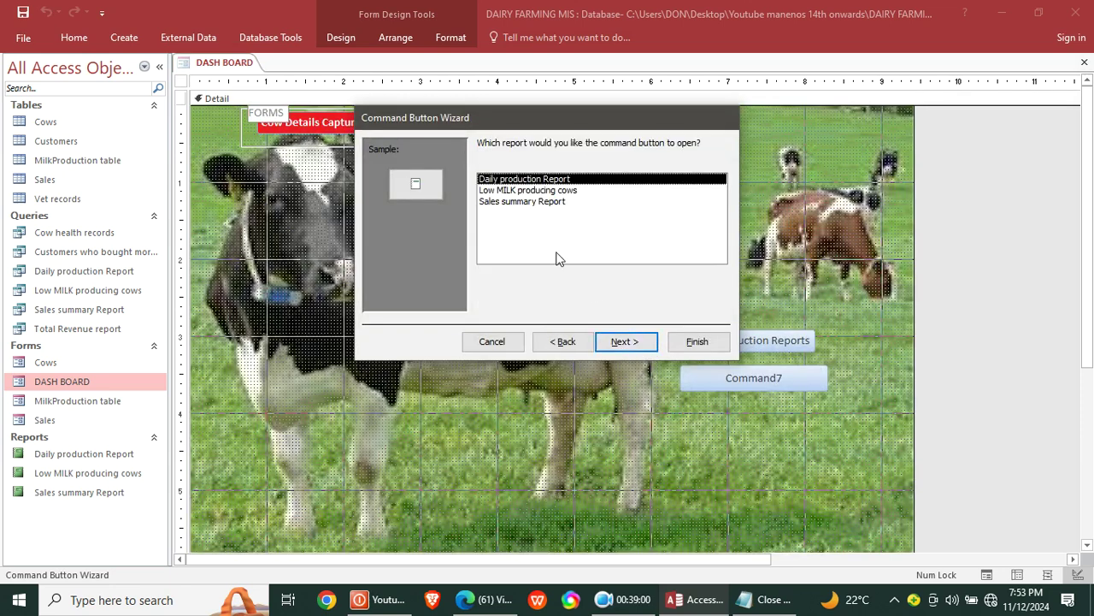
pyautogui.click(528, 190)
pyautogui.click(628, 343)
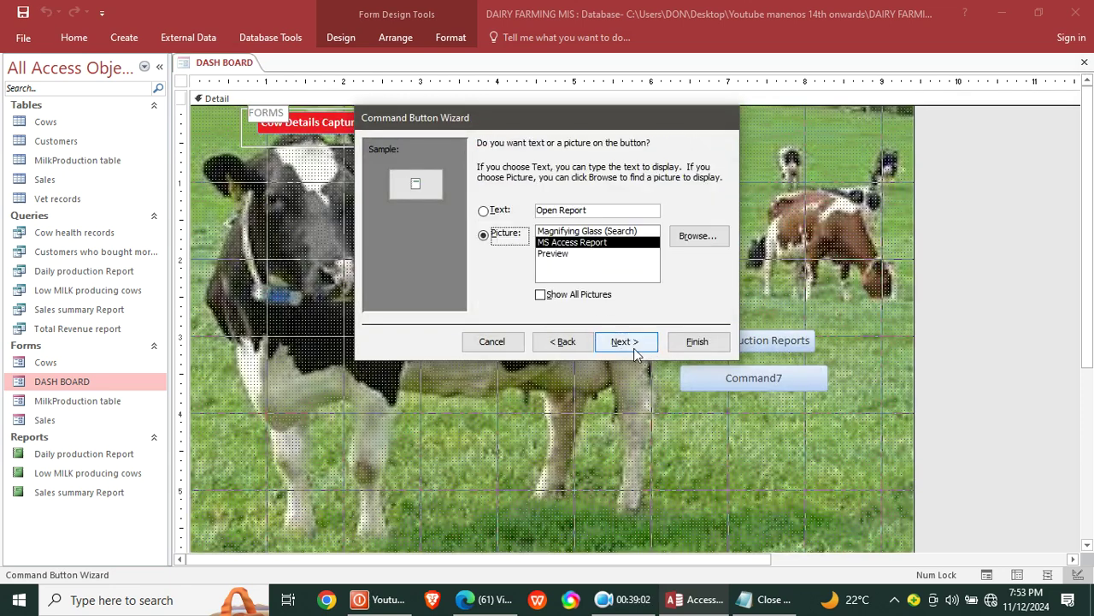
# Step: Give the second report button the text "Low Milk Producing Cows" instead of a picture and finish the wizard
pyautogui.moveTo(612, 211); pyautogui.dragTo(491, 202)
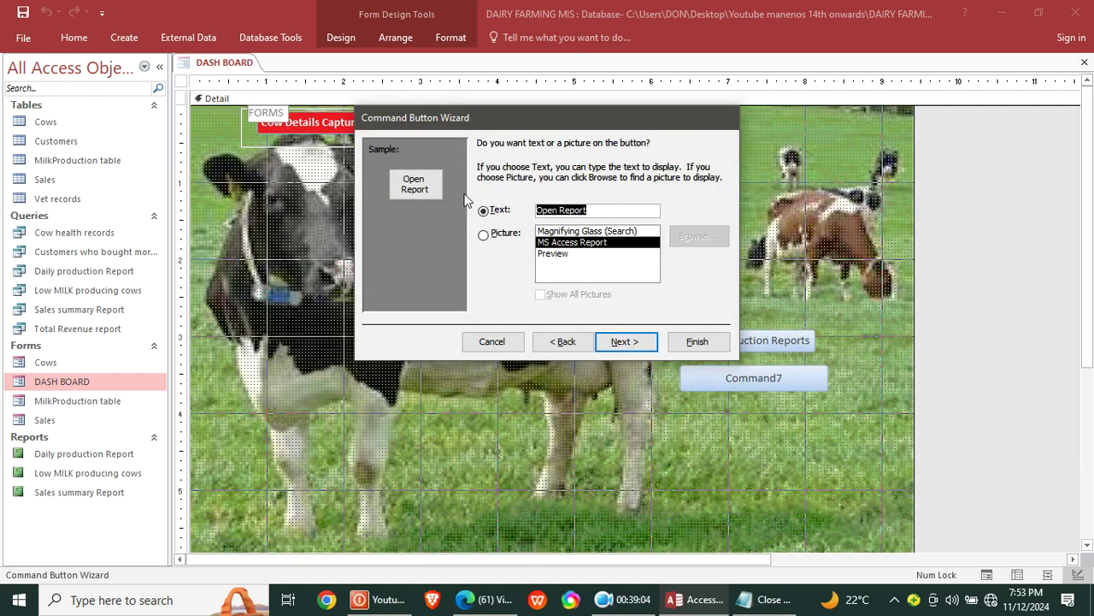
pyautogui.write('Low Mil')
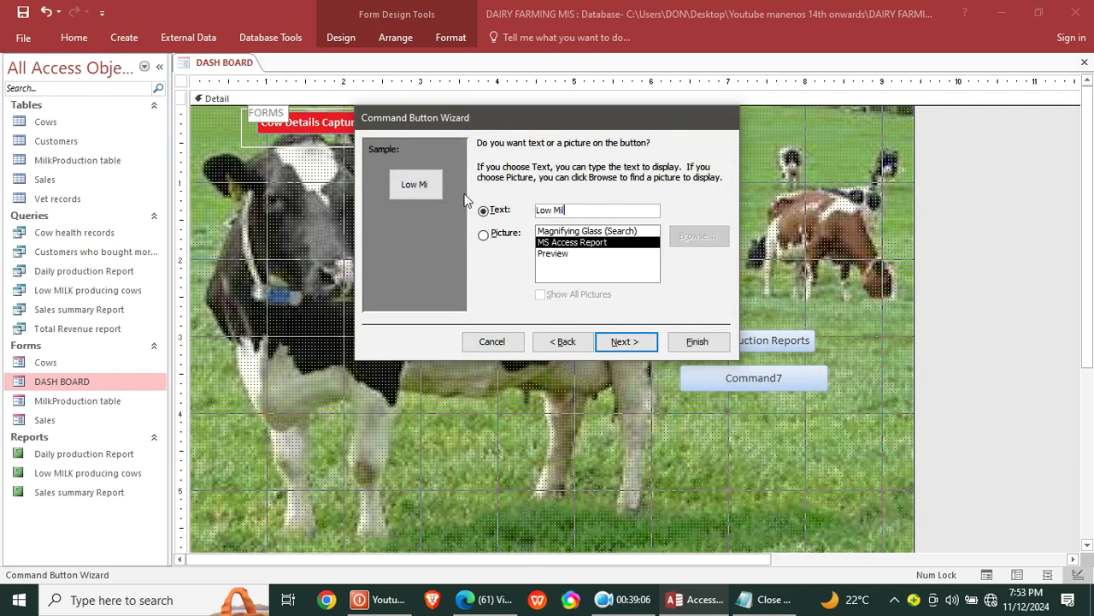
pyautogui.write('k Producing Cows')
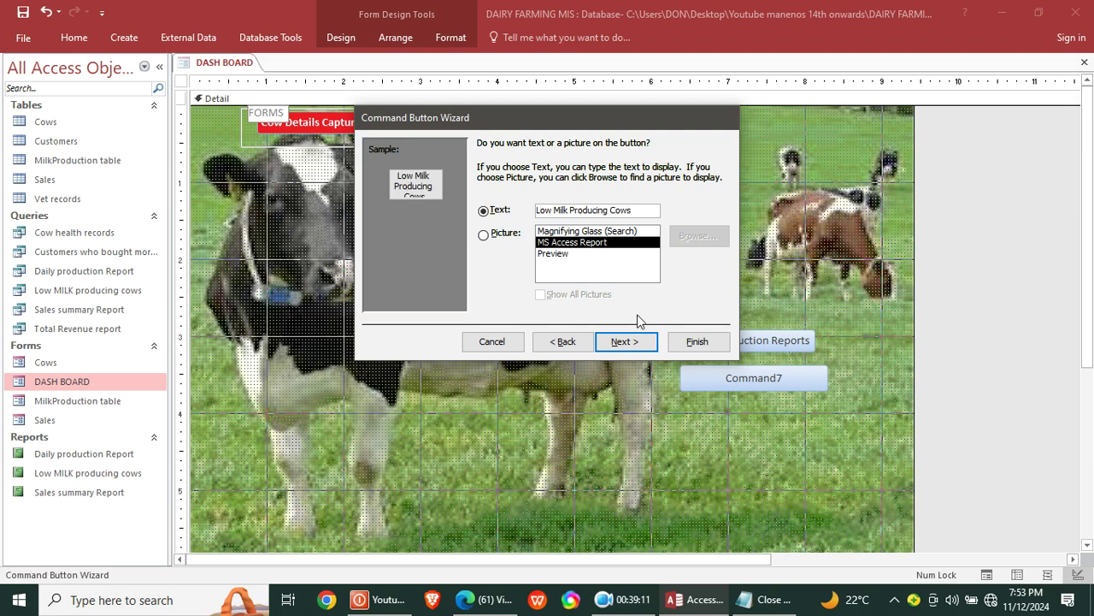
pyautogui.click(624, 341)
pyautogui.click(703, 341)
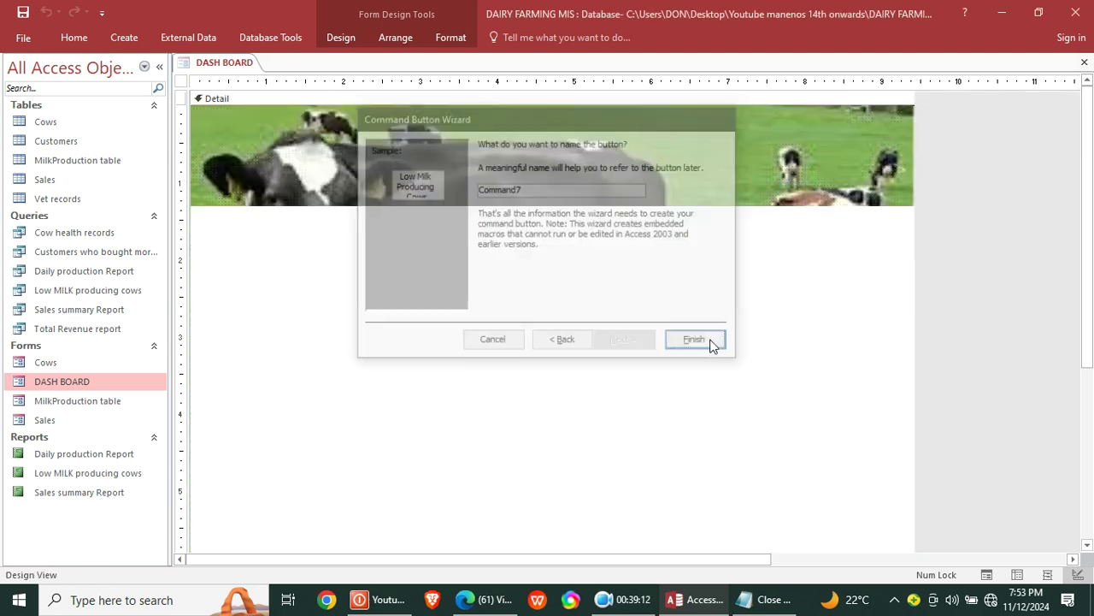
# Step: Add a third command button below Low Milk Producing Cows that opens the Sales summary Report
pyautogui.click(341, 37)
pyautogui.click(256, 74)
pyautogui.moveTo(688, 407); pyautogui.dragTo(802, 436)
pyautogui.click(524, 257)
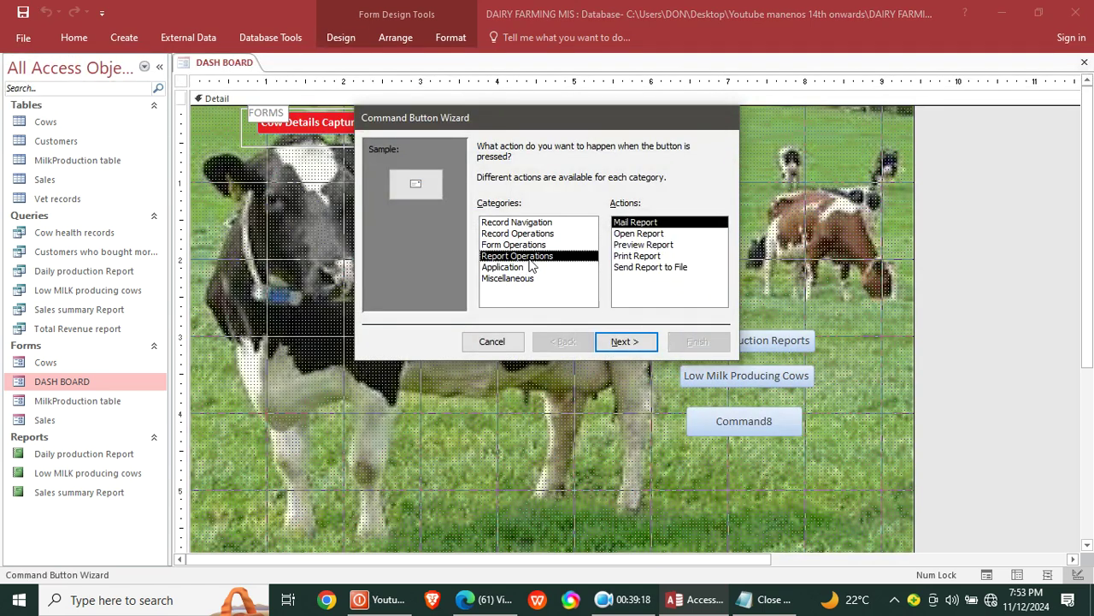
pyautogui.click(634, 233)
pyautogui.click(624, 341)
pyautogui.click(517, 203)
pyautogui.click(624, 341)
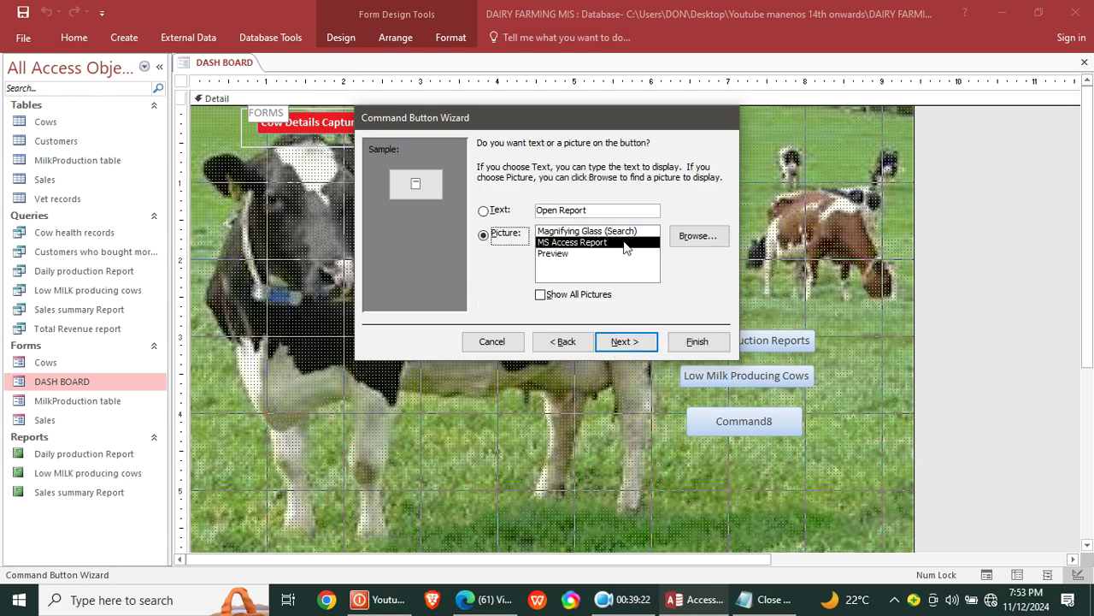
# Step: Give the third report button the text "Sales Summary Reports" instead of a picture and finish the wizard
pyautogui.click(559, 205)
pyautogui.write('S')
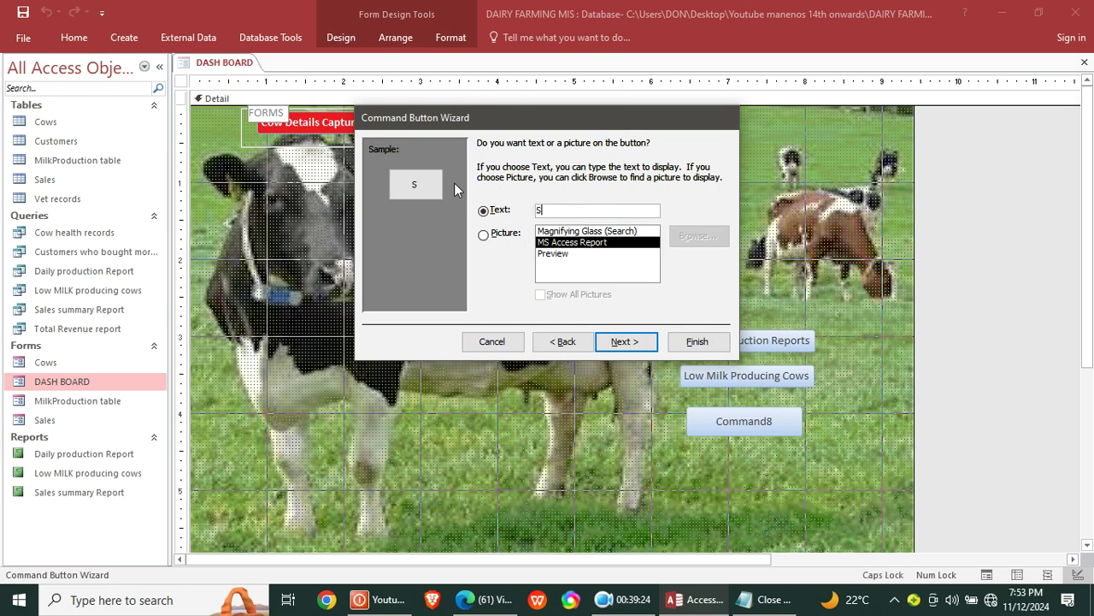
pyautogui.write('ales Su')
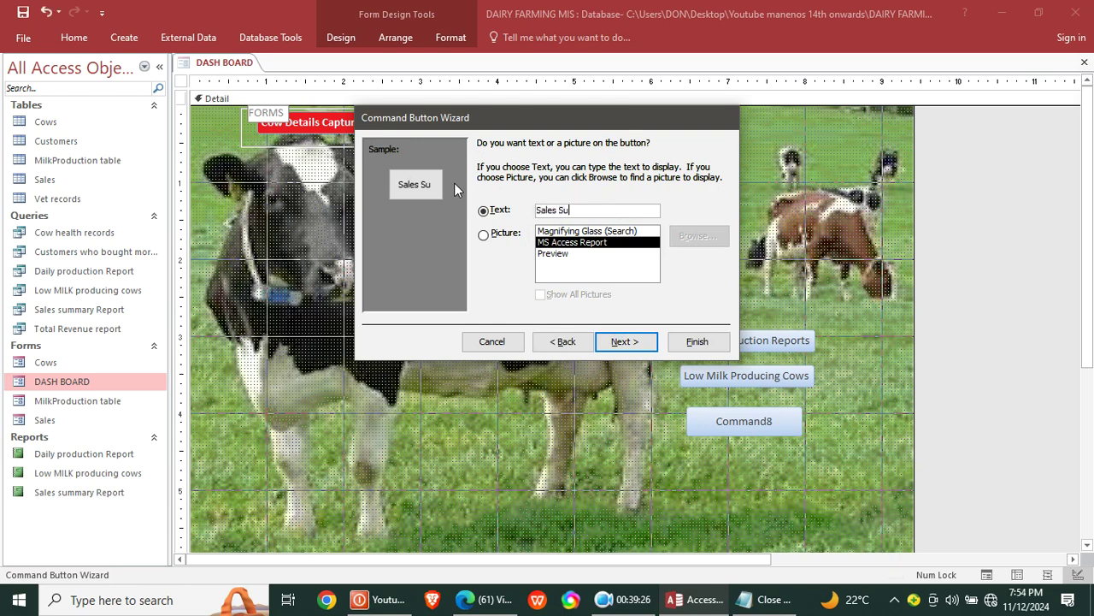
pyautogui.write('mmary Reports')
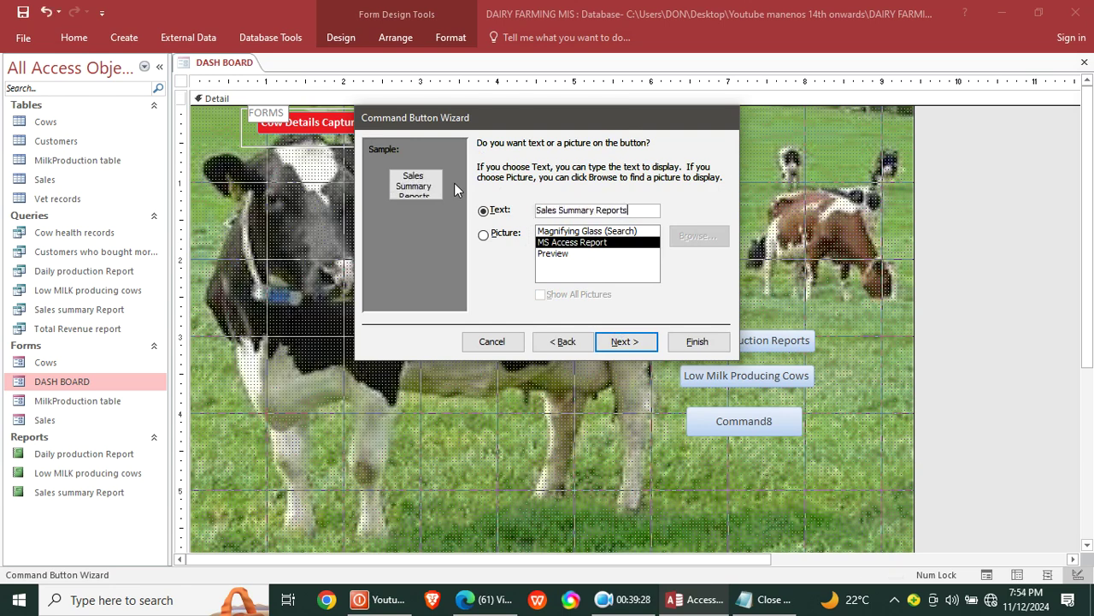
pyautogui.click(710, 343)
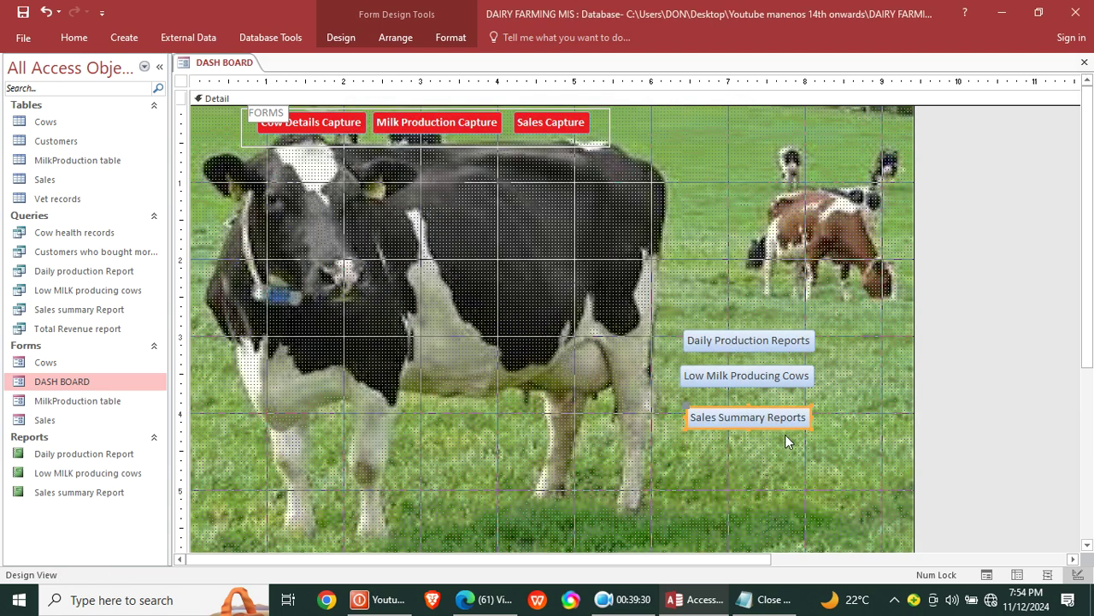
# Step: Stack the three report buttons closely by moving Daily Production Reports down and Sales Summary Reports up against Low Milk Producing Cows
pyautogui.moveTo(757, 339); pyautogui.dragTo(756, 353)
pyautogui.moveTo(751, 418); pyautogui.dragTo(748, 397)
pyautogui.click(852, 438)
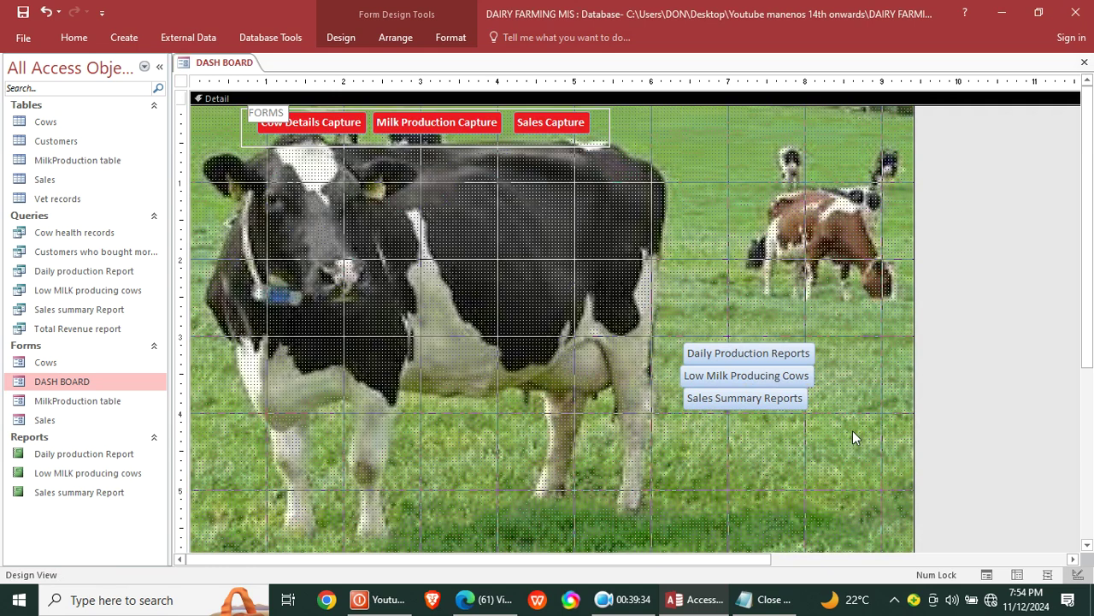
# Step: Give the three report buttons a green shape fill and white text
pyautogui.moveTo(717, 339); pyautogui.dragTo(720, 402)
pyautogui.click(451, 38)
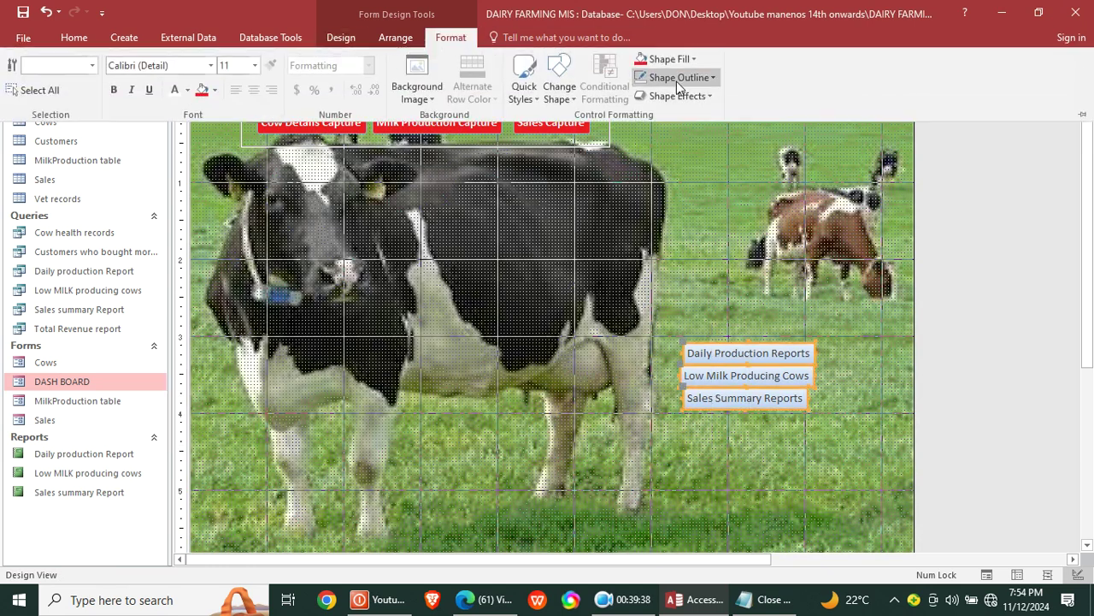
pyautogui.click(688, 62)
pyautogui.click(709, 285)
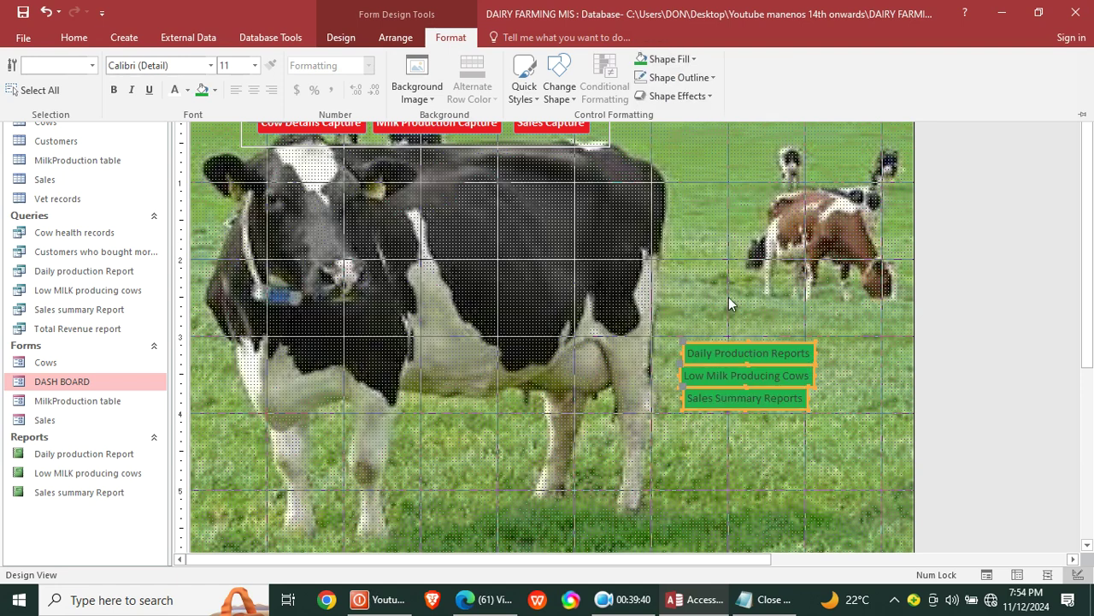
pyautogui.click(176, 92)
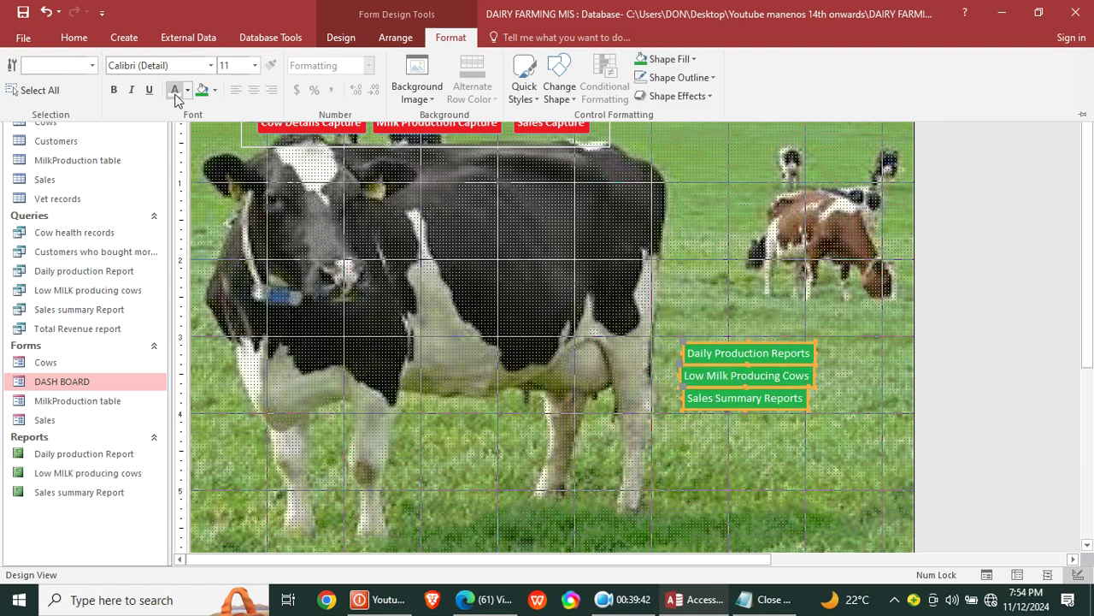
# Step: Draw an option group frame around the three report buttons and cancel its wizard
pyautogui.click(338, 38)
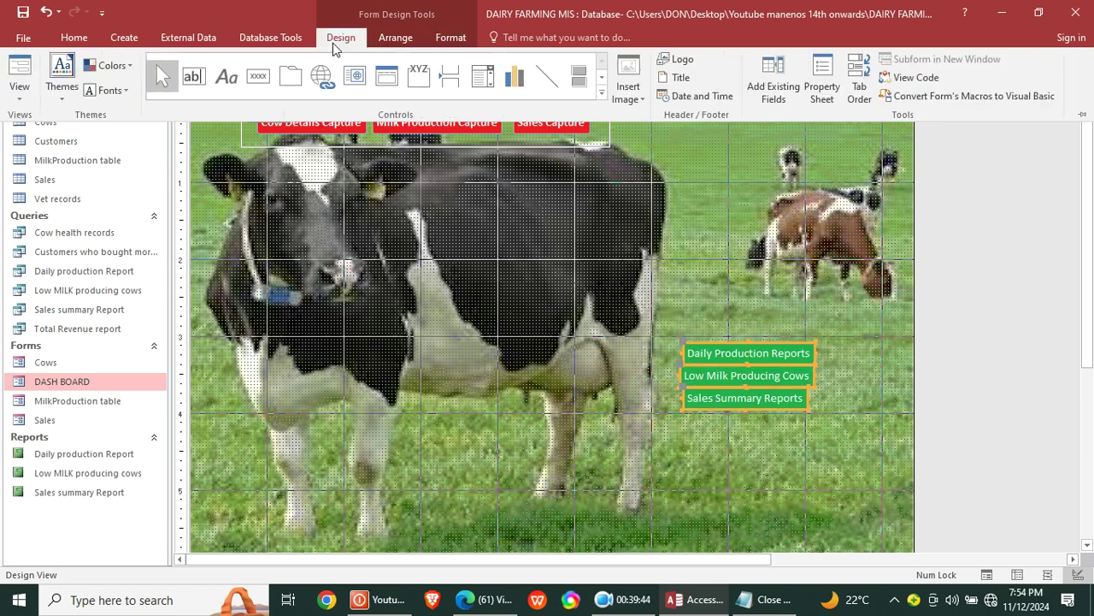
pyautogui.click(418, 75)
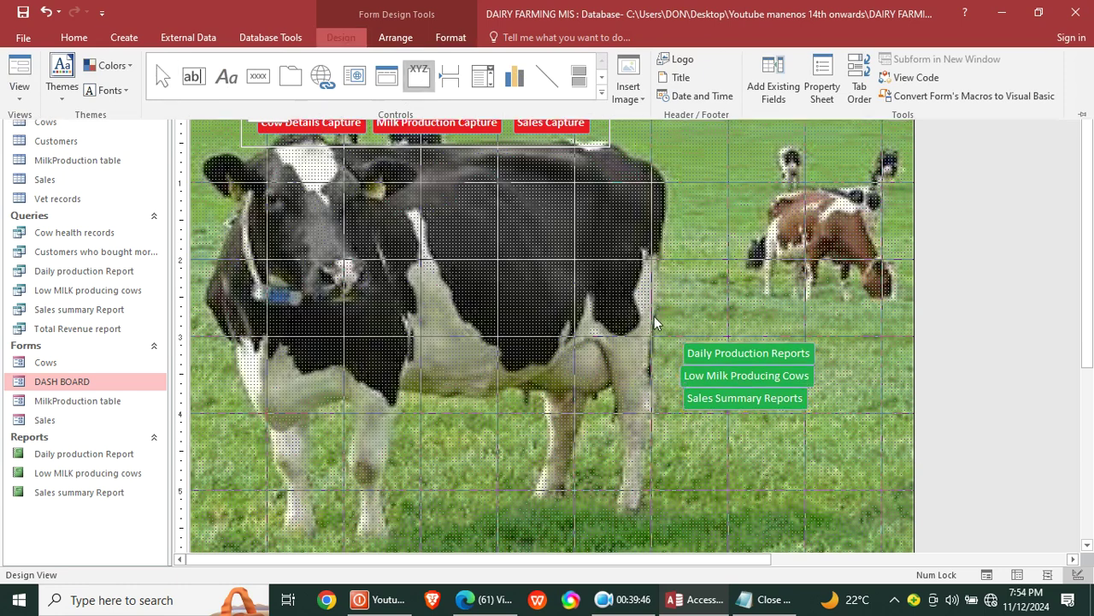
pyautogui.moveTo(657, 309); pyautogui.dragTo(838, 442)
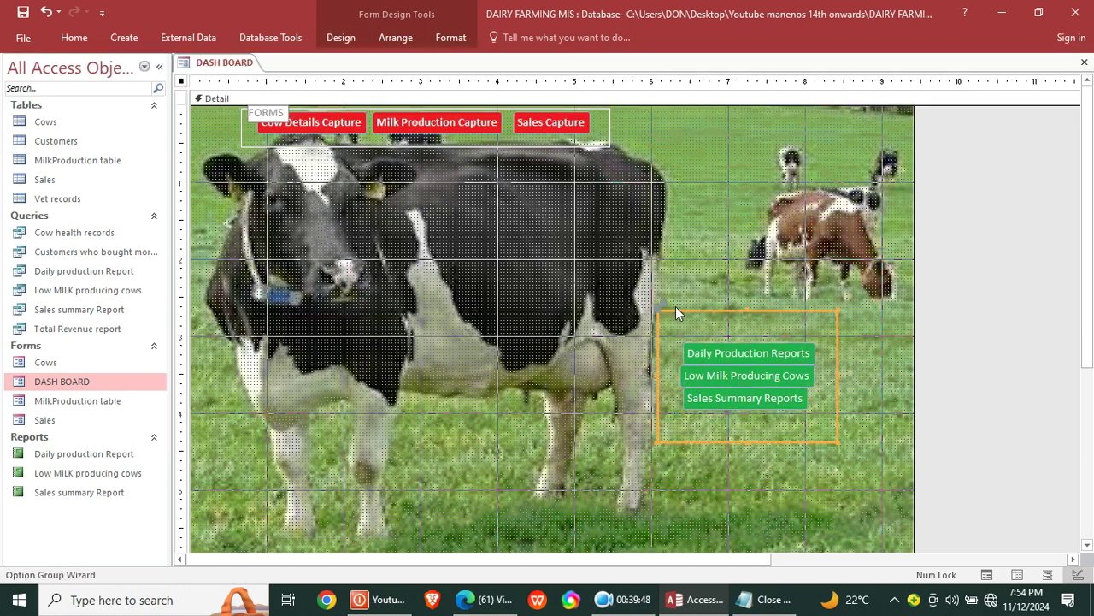
pyautogui.click(495, 312)
# Step: Change the label of the frame around the report buttons to "REPORTS/SUMMARIES"
pyautogui.click(695, 312)
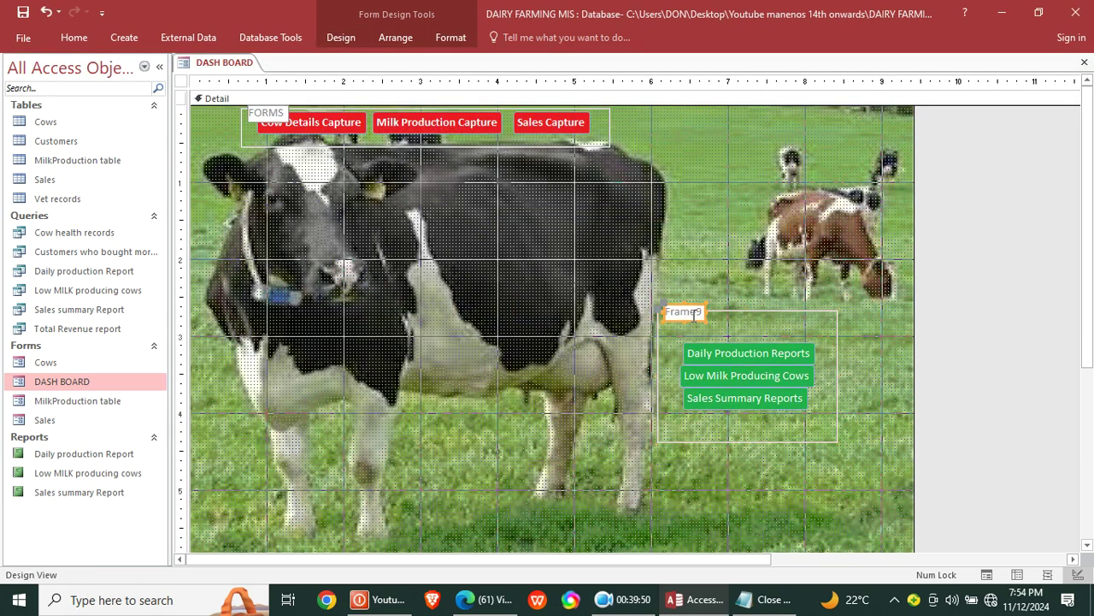
pyautogui.click(701, 311)
pyautogui.press('BackSpace')
pyautogui.press('BackSpace')
pyautogui.press('BackSpace')
pyautogui.press('BackSpace')
pyautogui.press('capslock')
pyautogui.write('REPO')
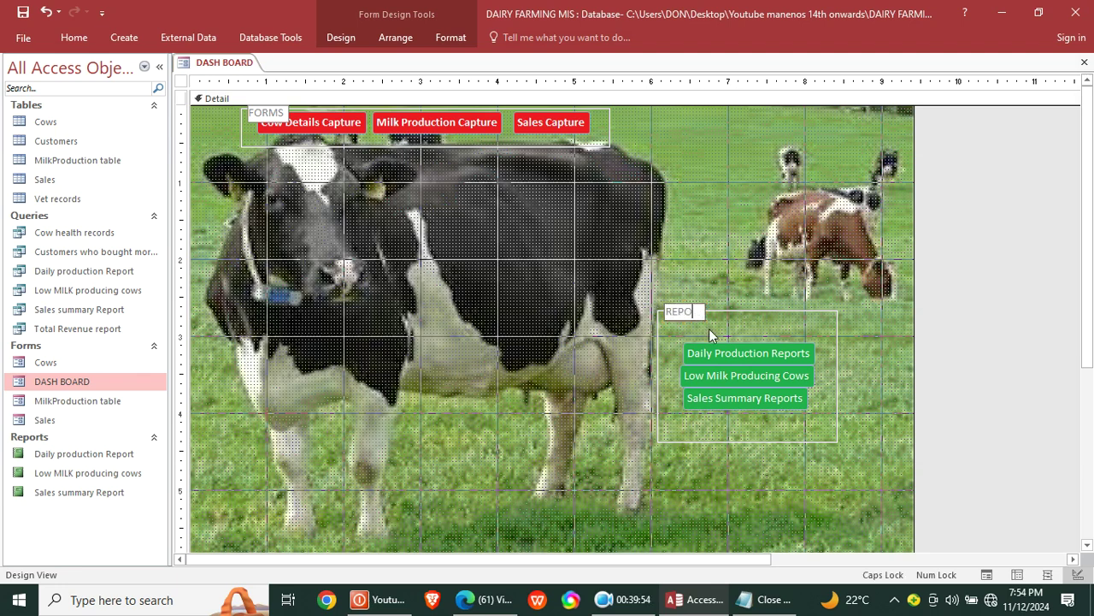
pyautogui.write('RTS/SUMMARIES')
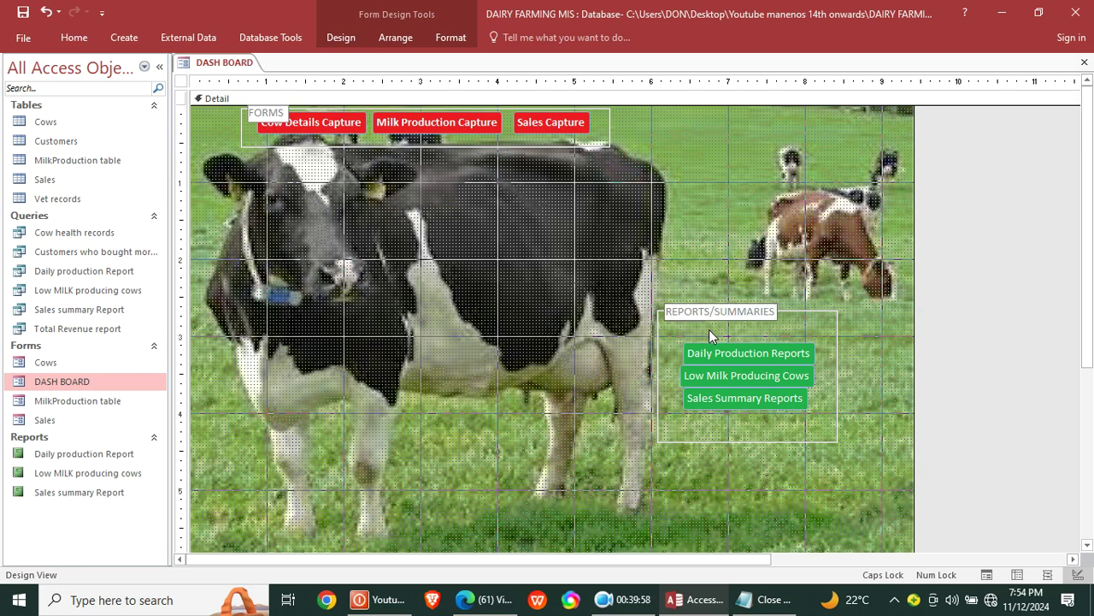
pyautogui.click(860, 359)
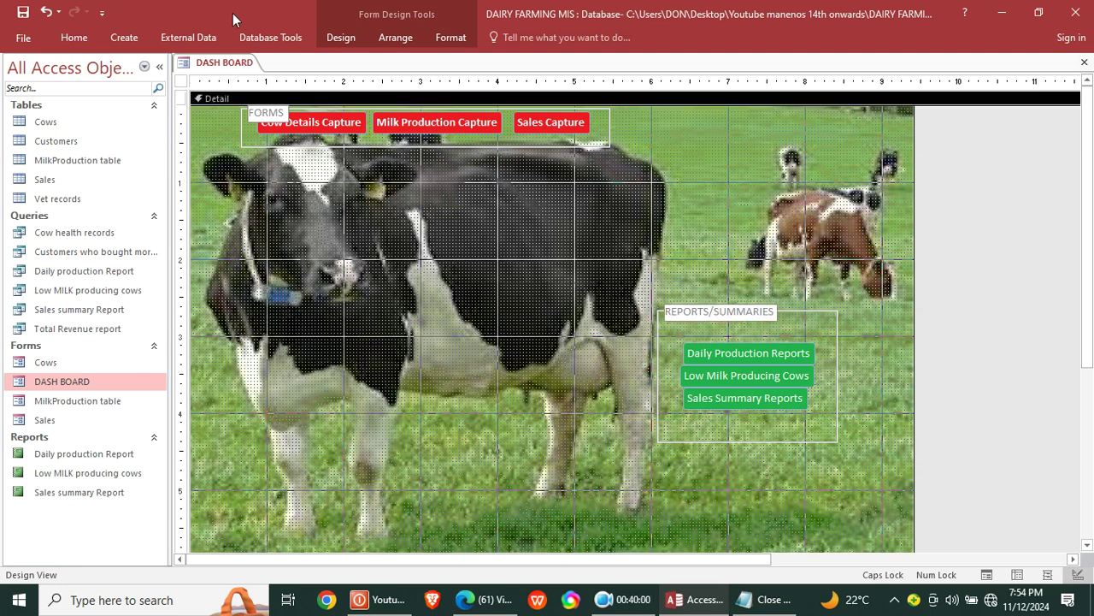
# Step: Test the dashboard in Form View by opening and closing the three capture forms, and open Low Milk Producing Cows but cancel its parameter request
pyautogui.click(73, 37)
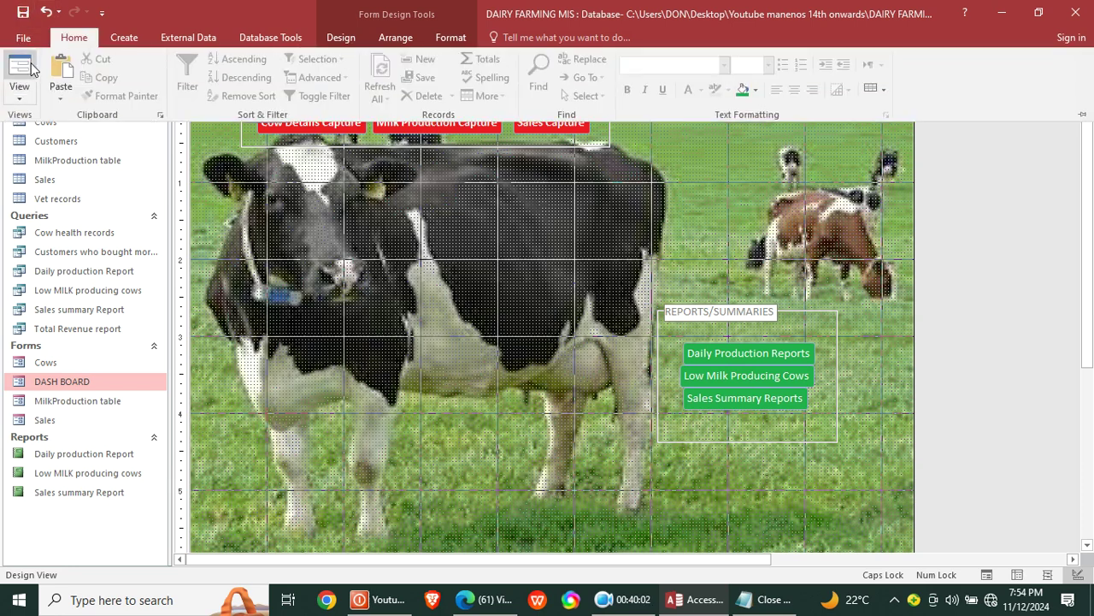
pyautogui.click(31, 69)
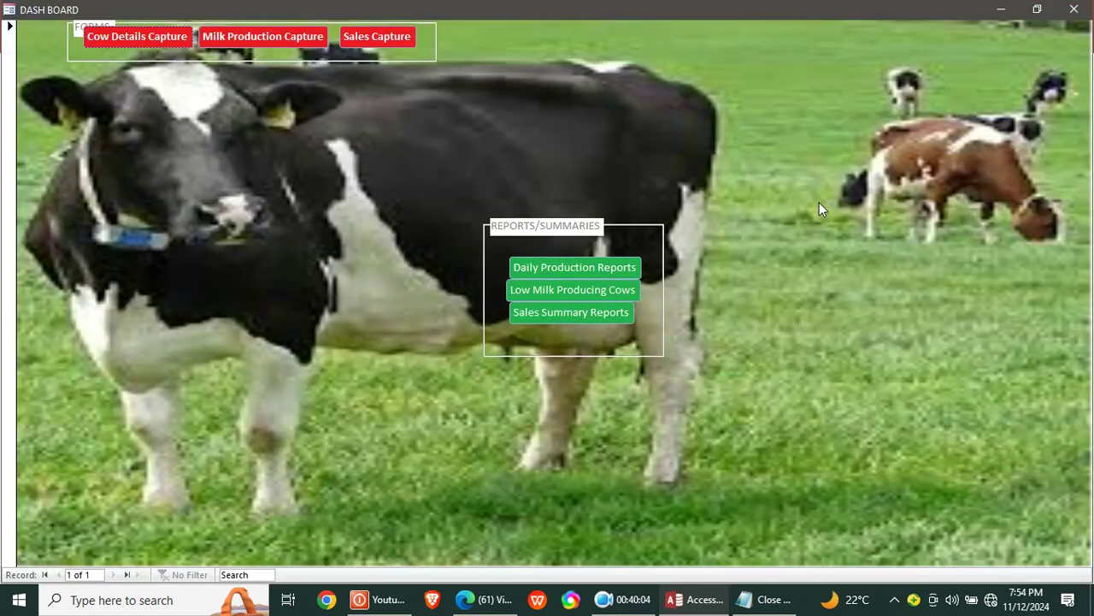
pyautogui.click(142, 42)
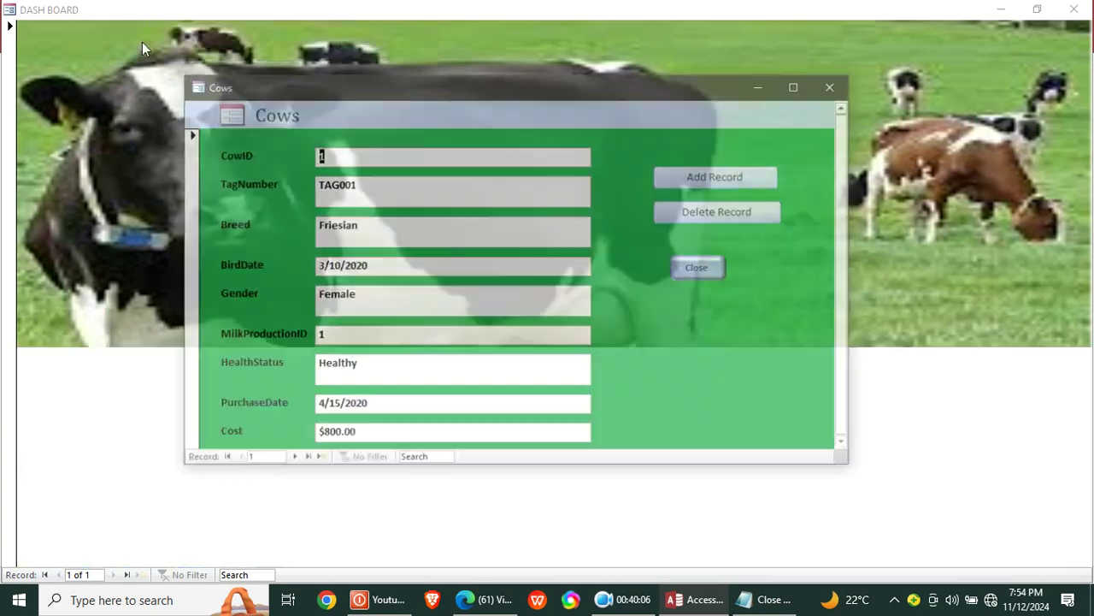
pyautogui.click(834, 85)
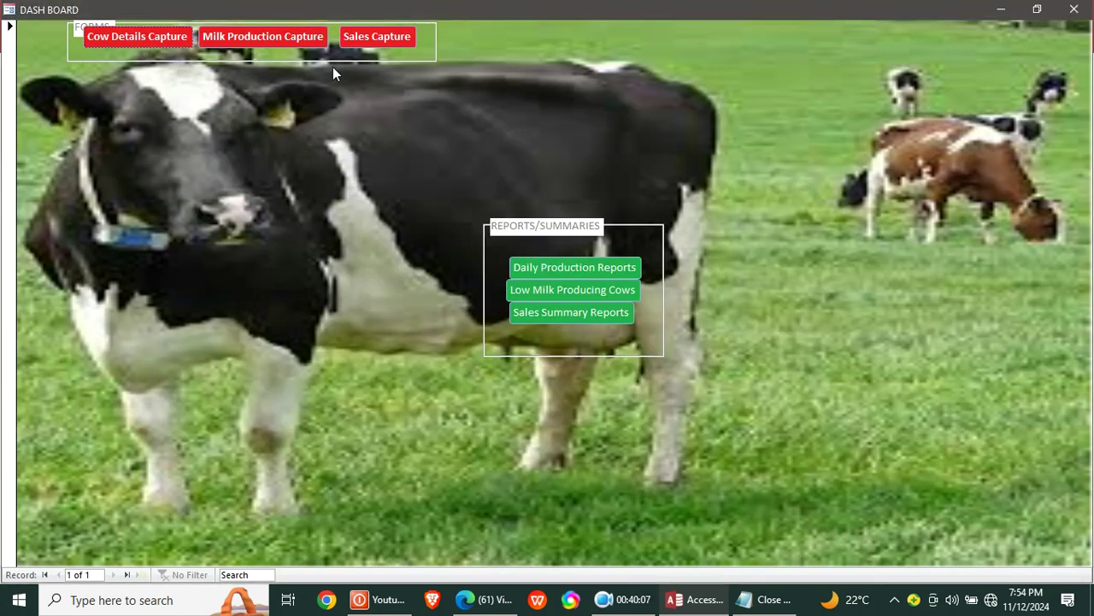
pyautogui.click(283, 38)
pyautogui.click(748, 88)
pyautogui.click(386, 36)
pyautogui.click(476, 85)
pyautogui.click(596, 289)
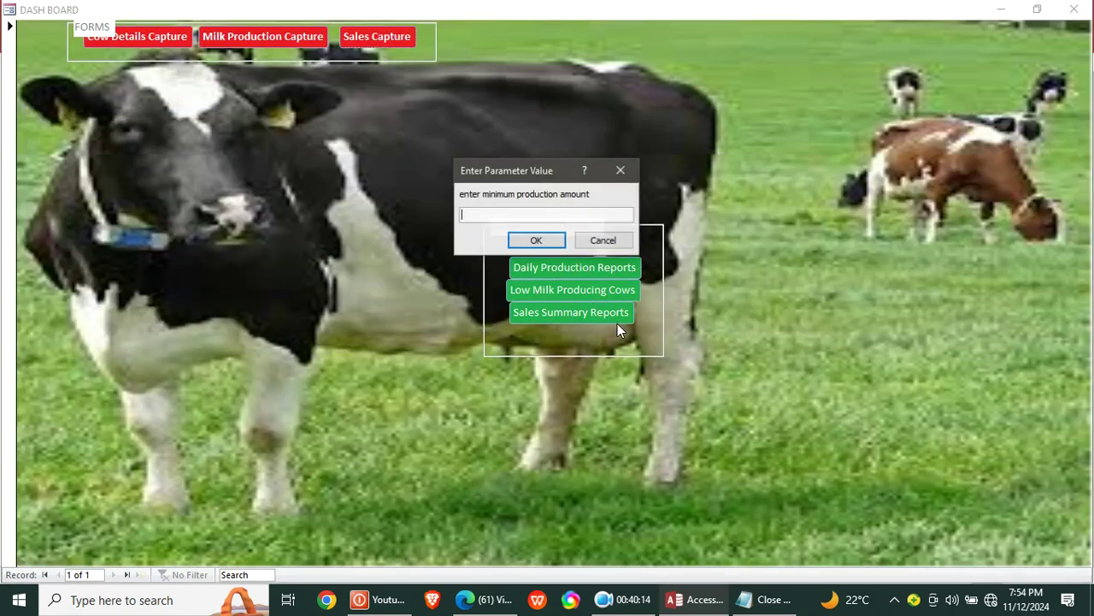
pyautogui.click(601, 241)
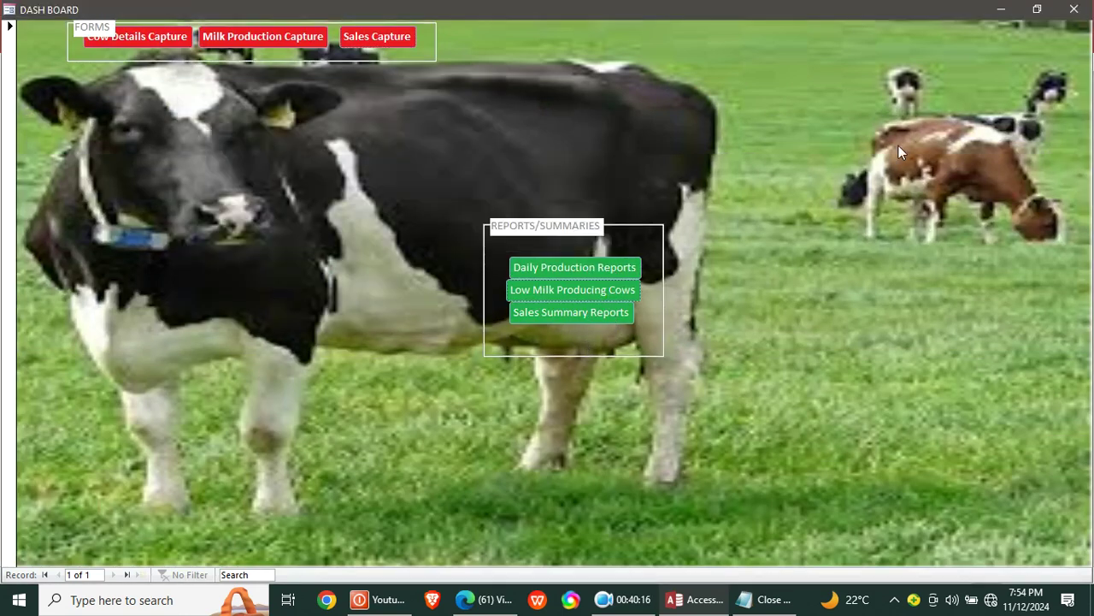
# Step: Close the dashboard and the Daily production Report, and reopen DASH BOARD to check it before closing it again
pyautogui.click(1001, 10)
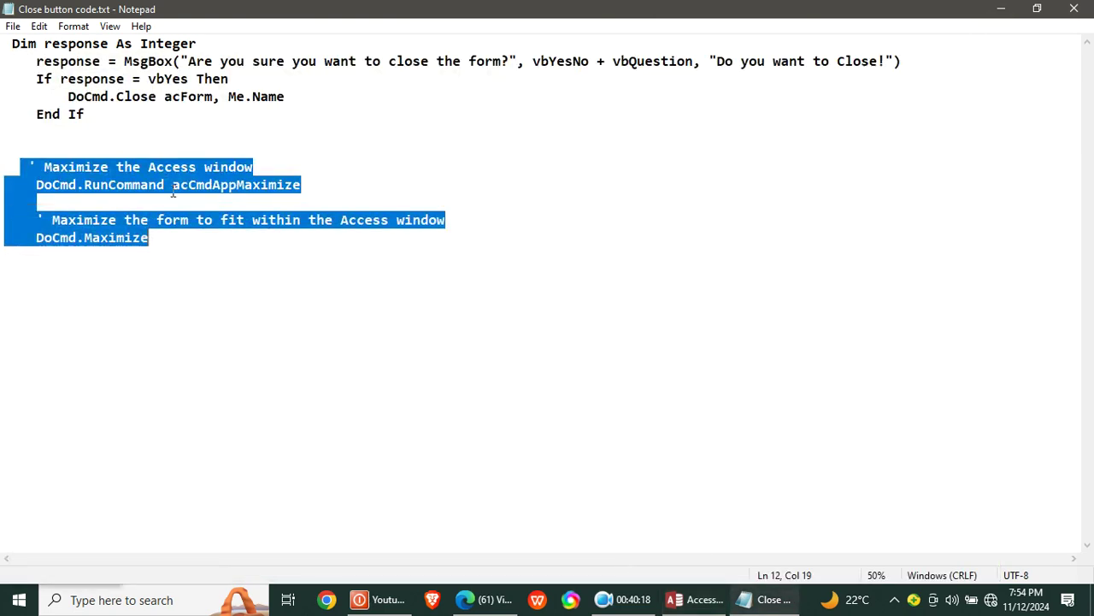
pyautogui.click(697, 599)
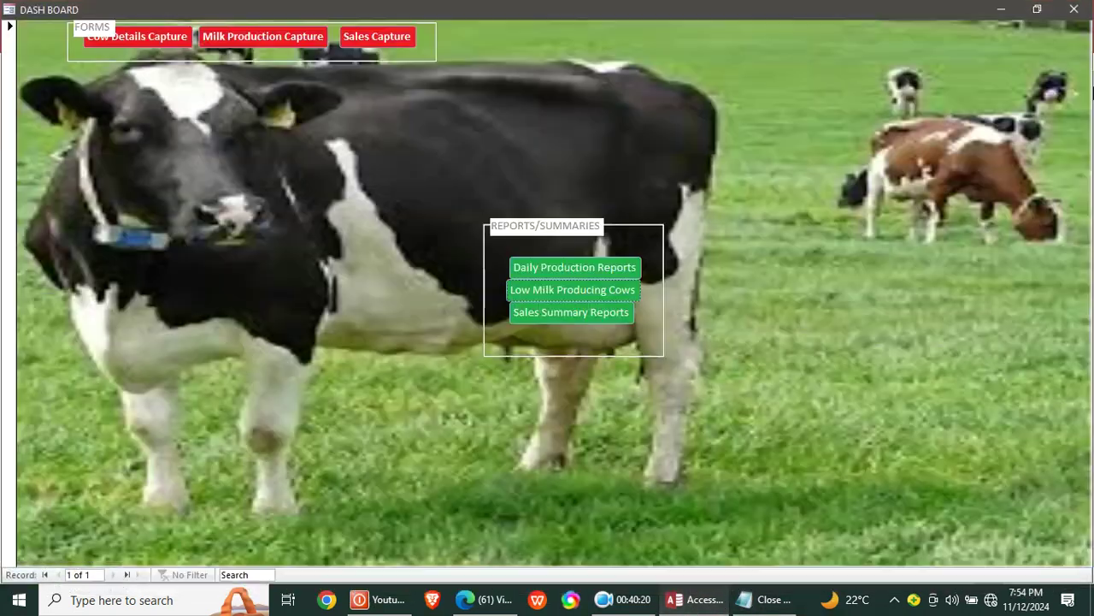
pyautogui.click(1037, 9)
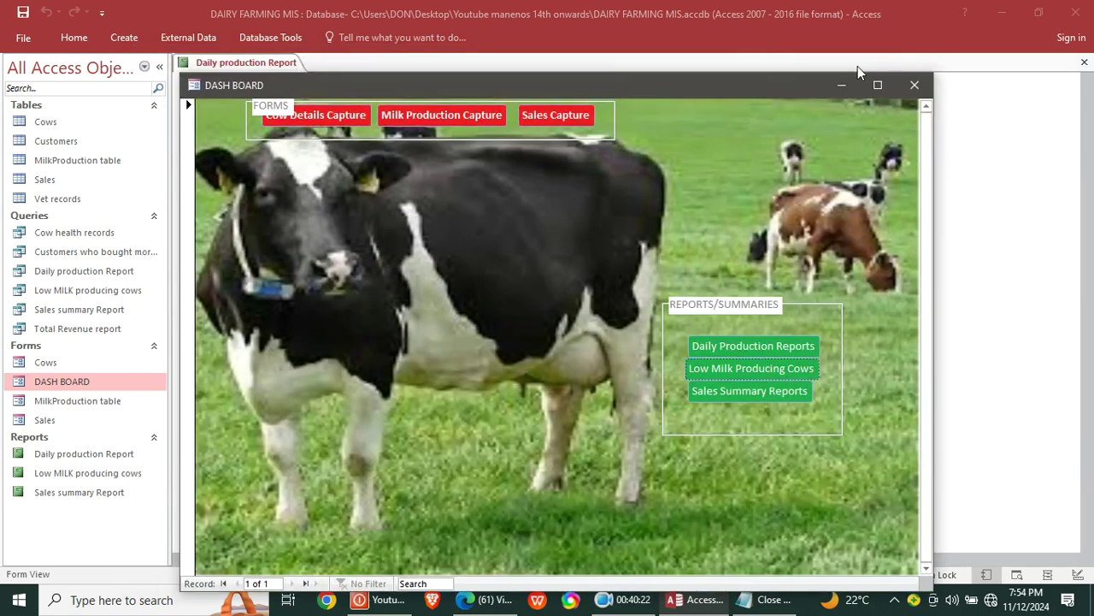
pyautogui.click(911, 86)
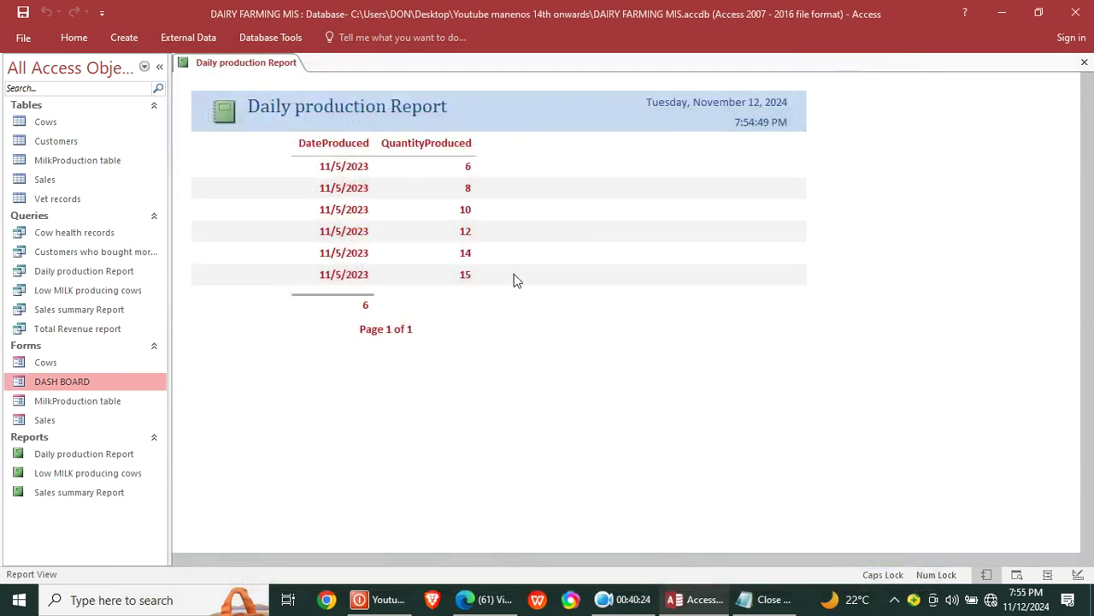
pyautogui.click(1084, 62)
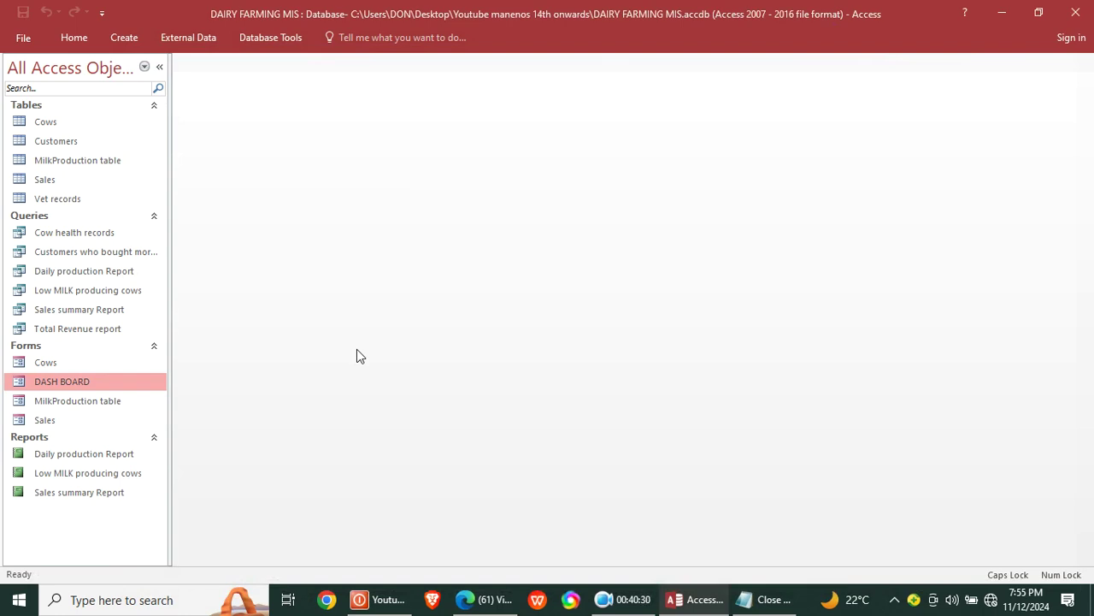
pyautogui.doubleClick(87, 381)
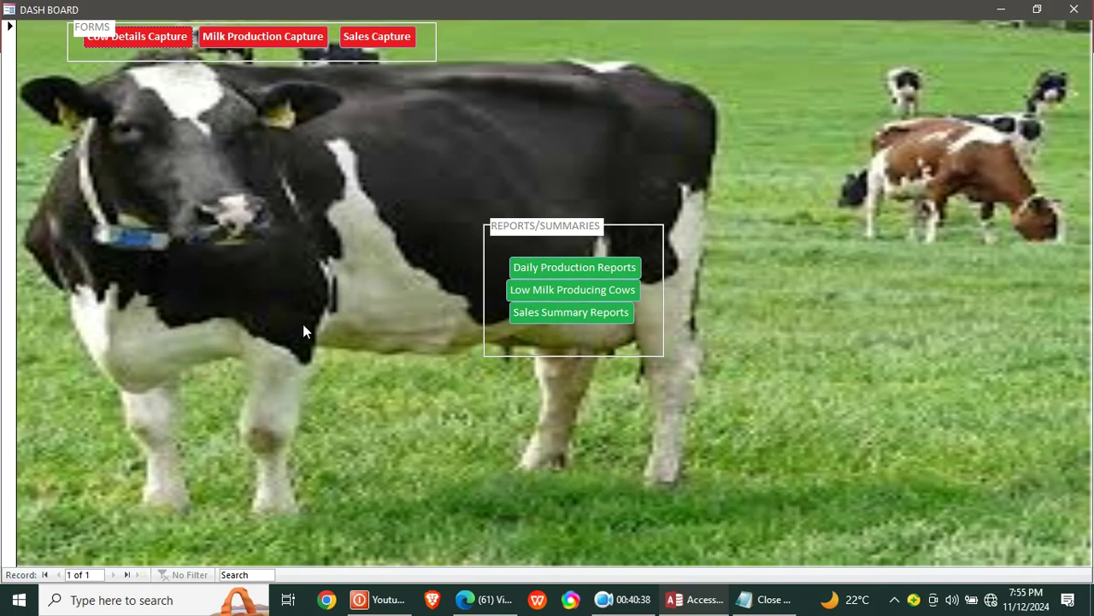
pyautogui.click(1075, 24)
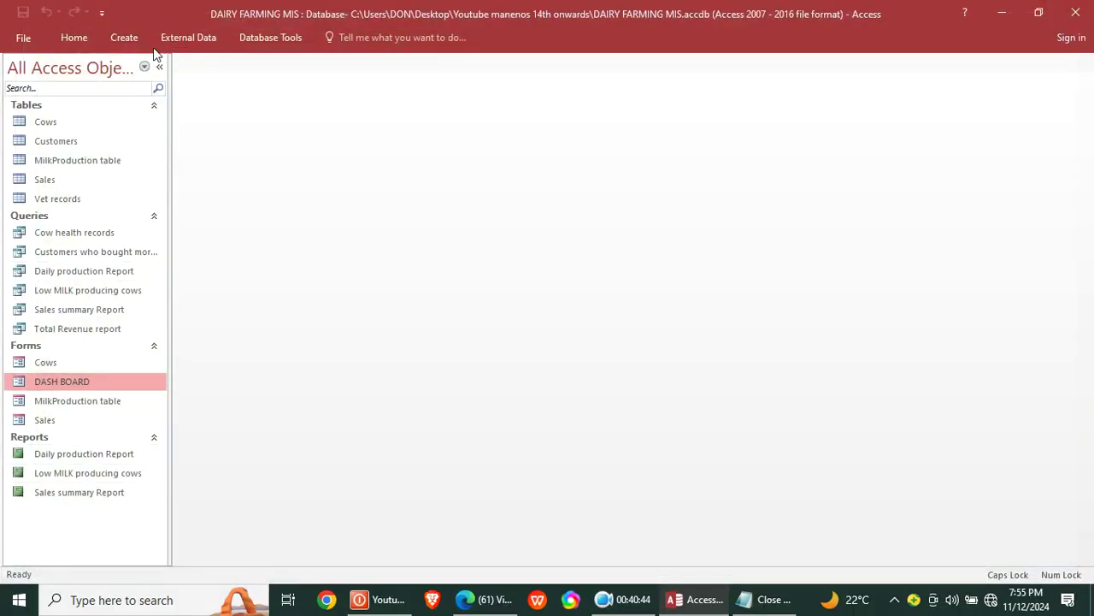
# Step: Create a new modal dialog form and delete its OK and Cancel buttons
pyautogui.click(128, 40)
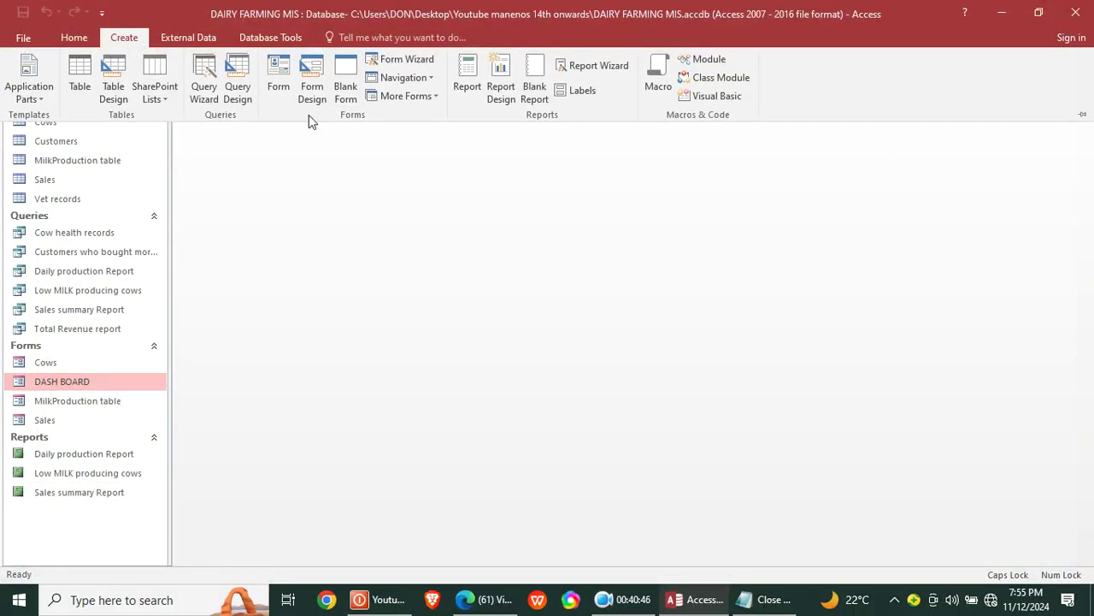
pyautogui.click(430, 100)
pyautogui.click(428, 229)
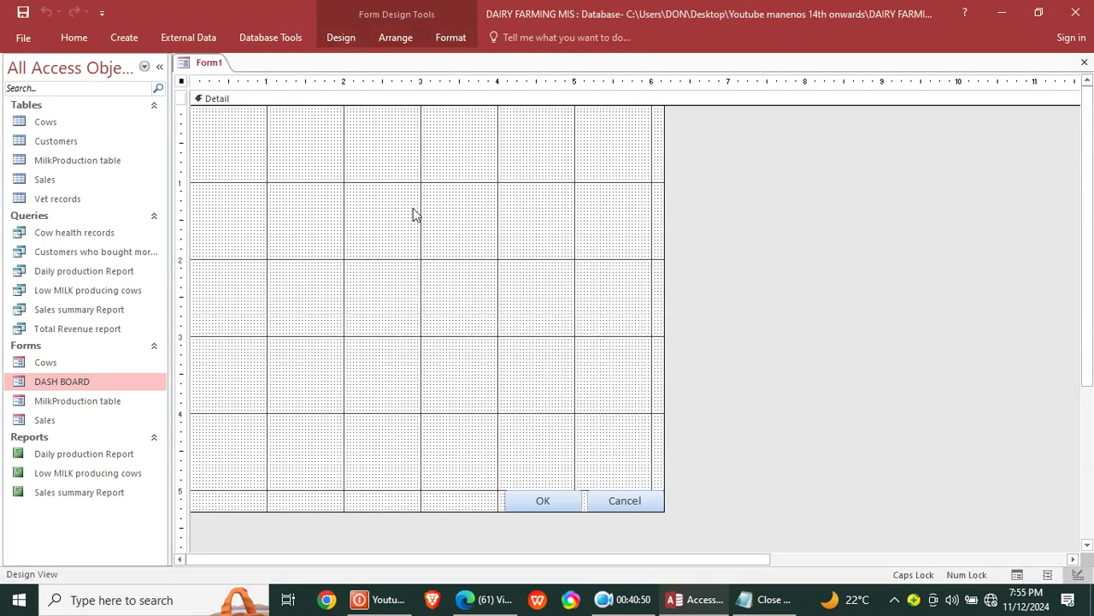
pyautogui.click(589, 494)
pyautogui.press('Delete')
pyautogui.click(509, 496)
pyautogui.press('Delete')
# Step: Set the background color of the new form's Detail section to light orange
pyautogui.rightClick(379, 239)
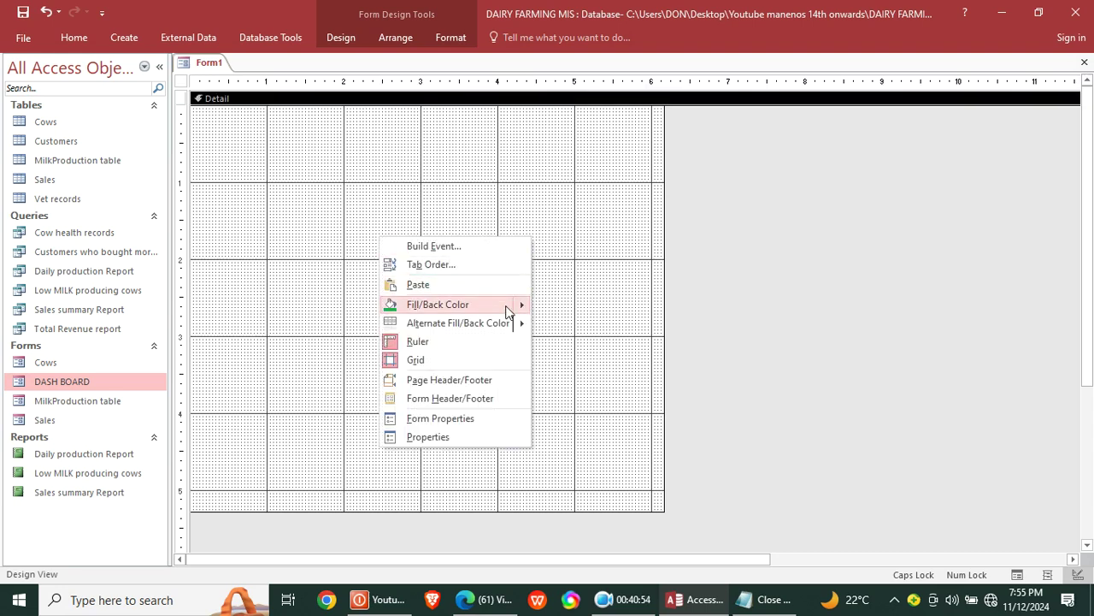
pyautogui.moveTo(507, 310)
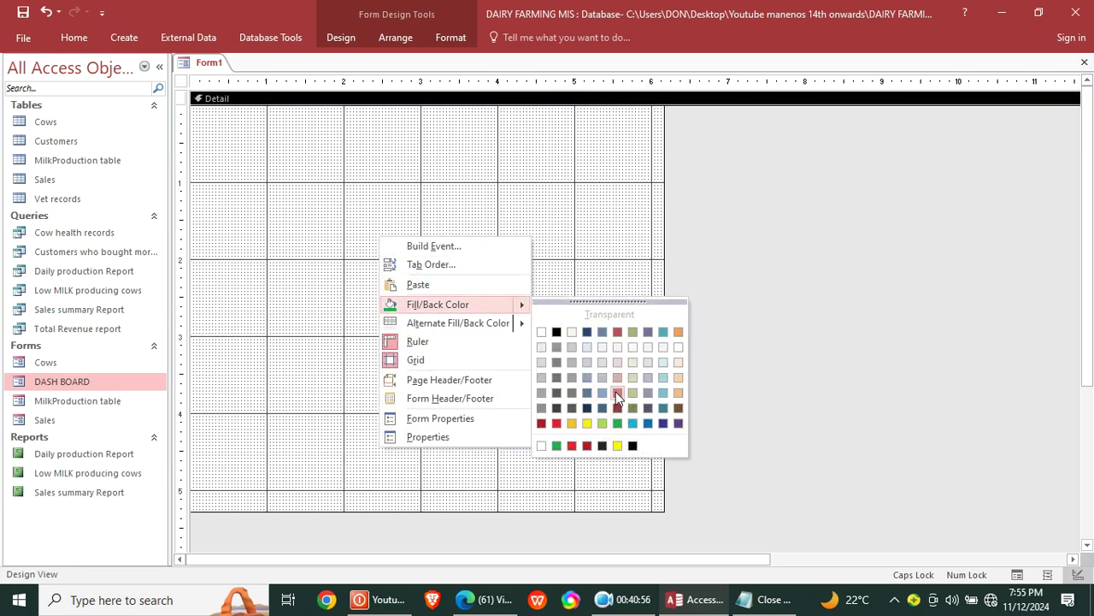
pyautogui.click(678, 393)
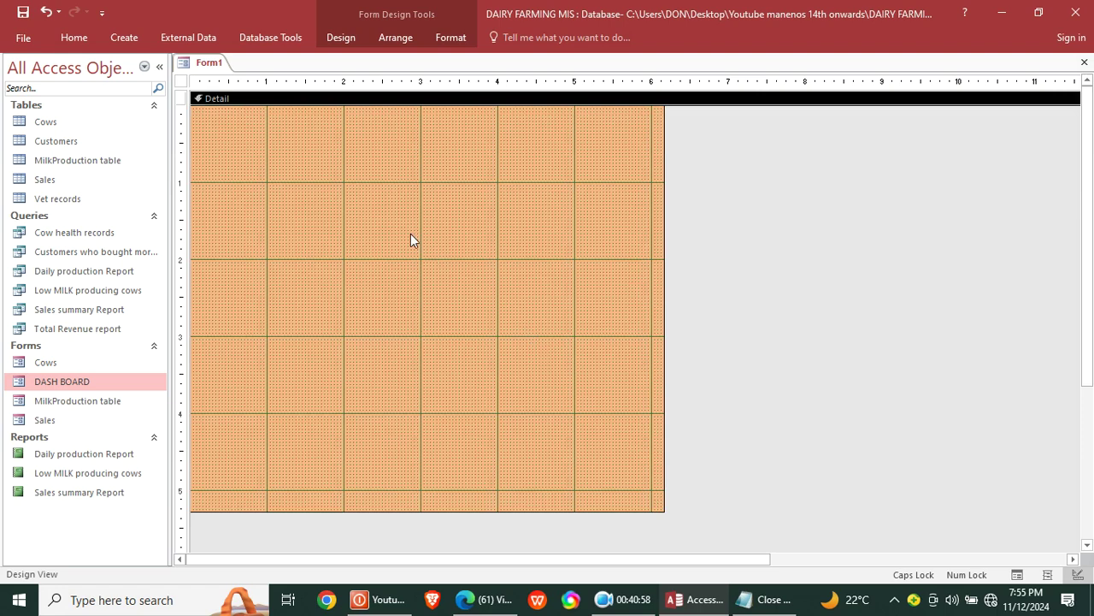
# Step: Close the interrupting Internet Download Manager window that covers the form design
pyautogui.click(342, 38)
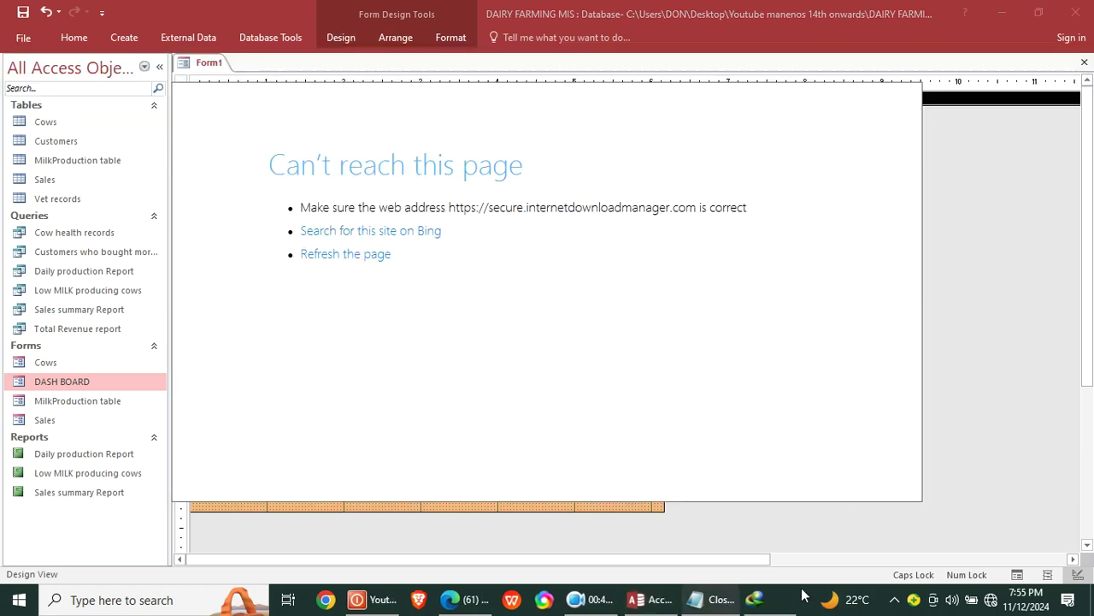
pyautogui.rightClick(757, 599)
pyautogui.click(763, 571)
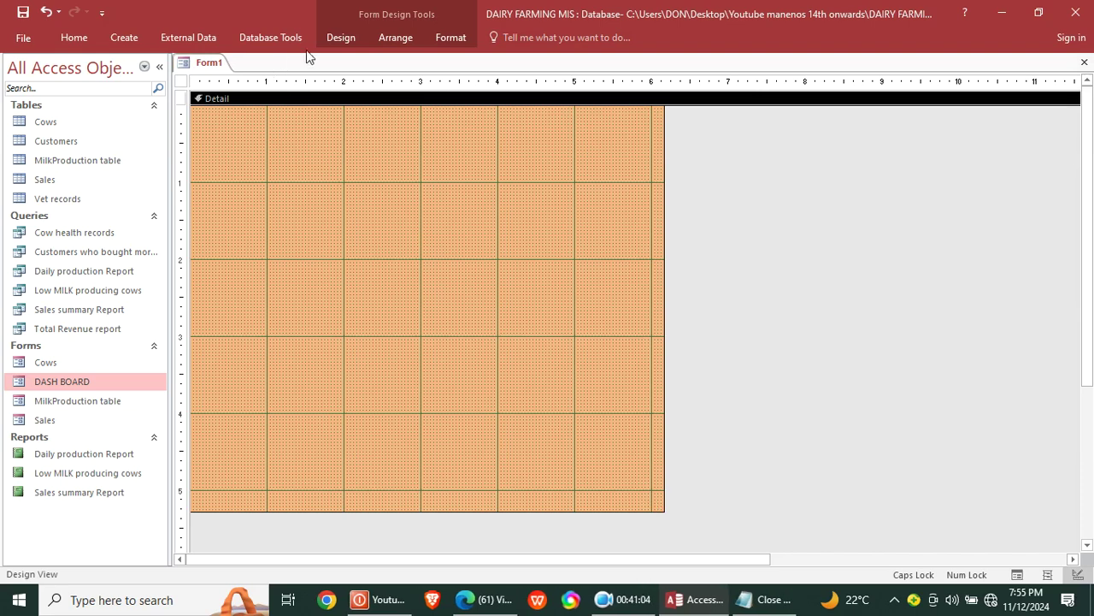
# Step: Add a label reading "SPLASH FORM" near the top of the new form, spanning about 0.5 to 5.3 on the horizontal ruler
pyautogui.click(341, 37)
pyautogui.click(220, 76)
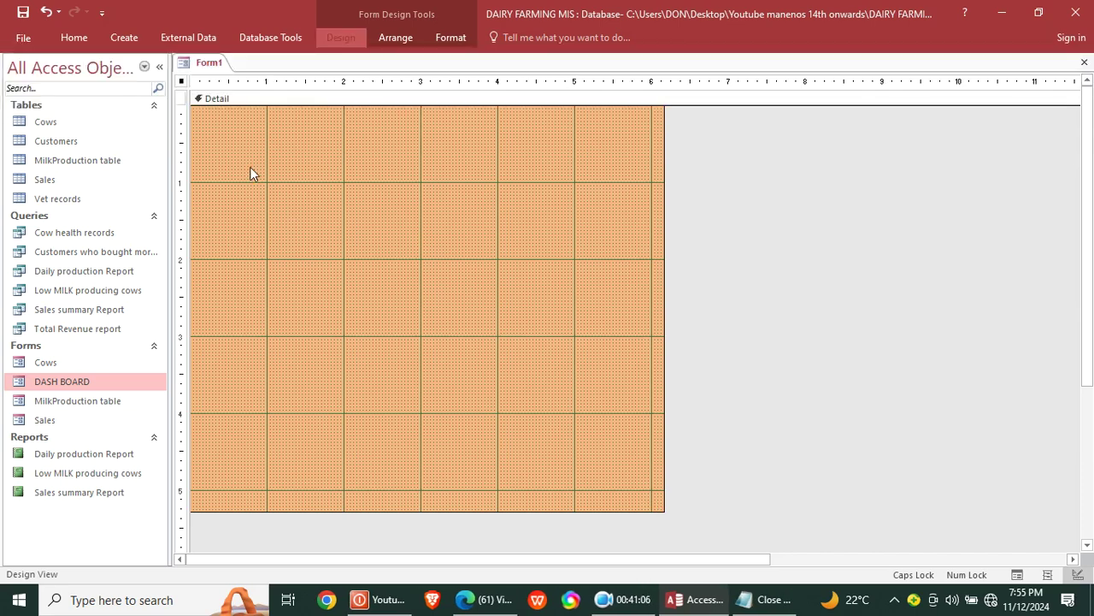
pyautogui.moveTo(229, 148); pyautogui.dragTo(596, 190)
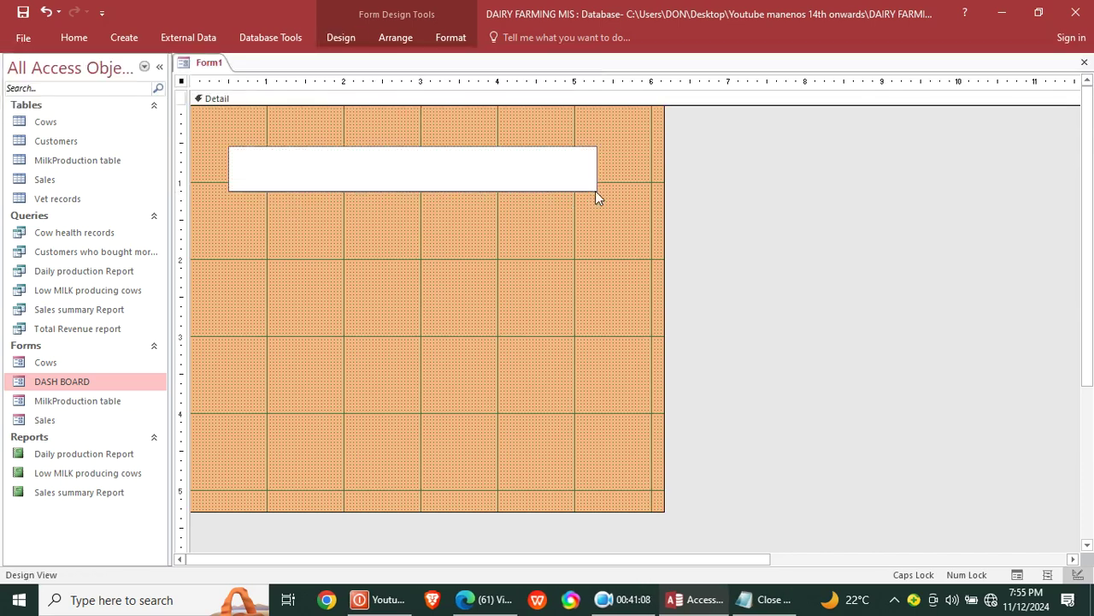
pyautogui.write('SPLASH FORM')
pyautogui.click(594, 259)
# Step: Set the SPLASH FORM label's font size to 48 and enlarge it to about 5.5 on the horizontal and 1.3 on the vertical ruler
pyautogui.click(399, 151)
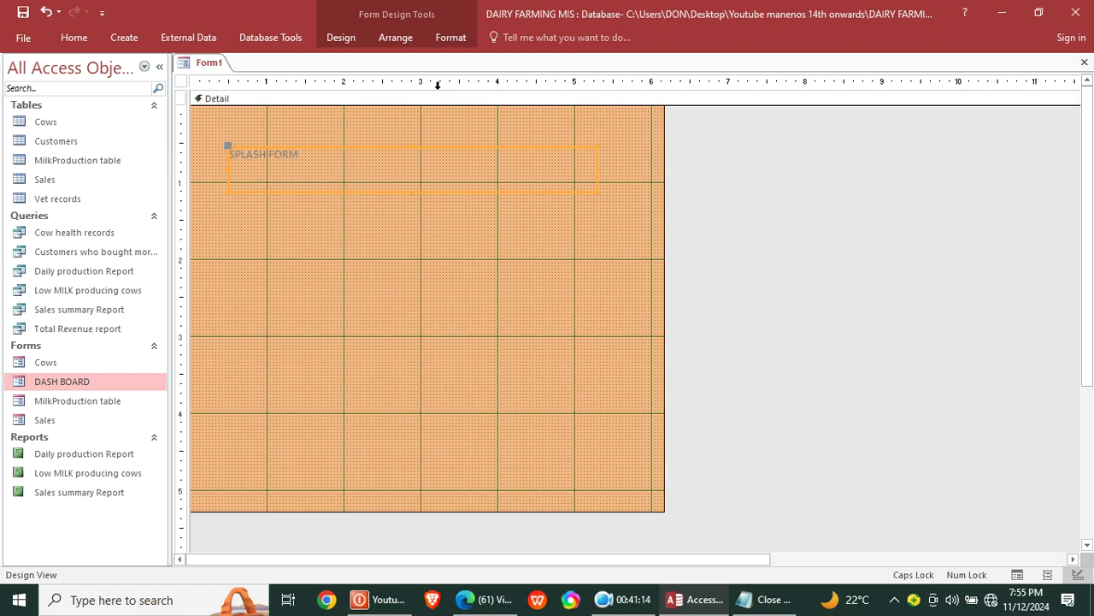
pyautogui.click(449, 40)
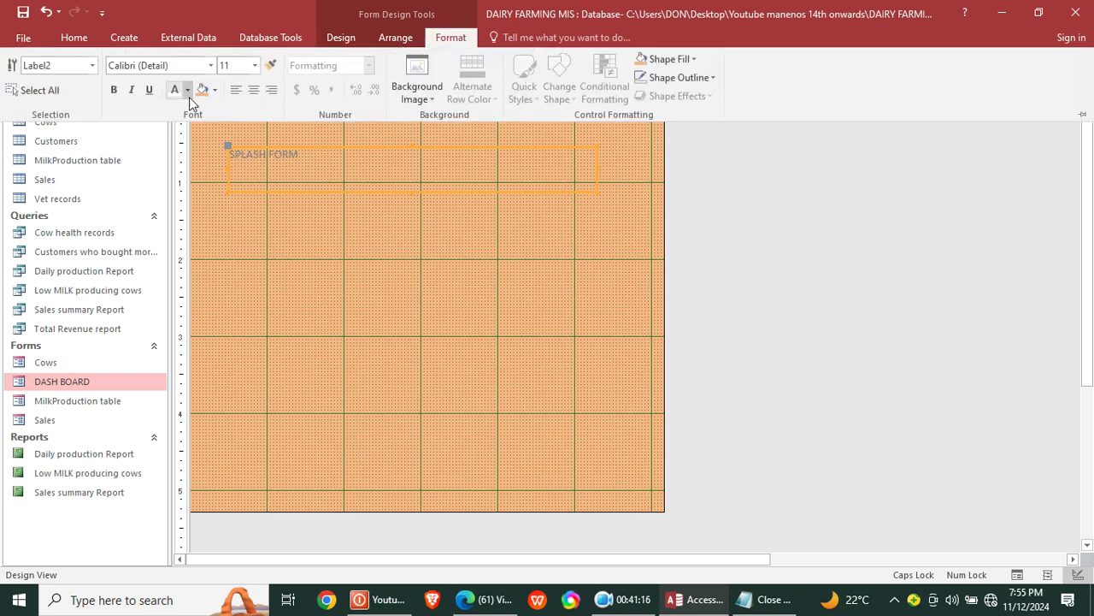
pyautogui.click(255, 65)
pyautogui.click(237, 299)
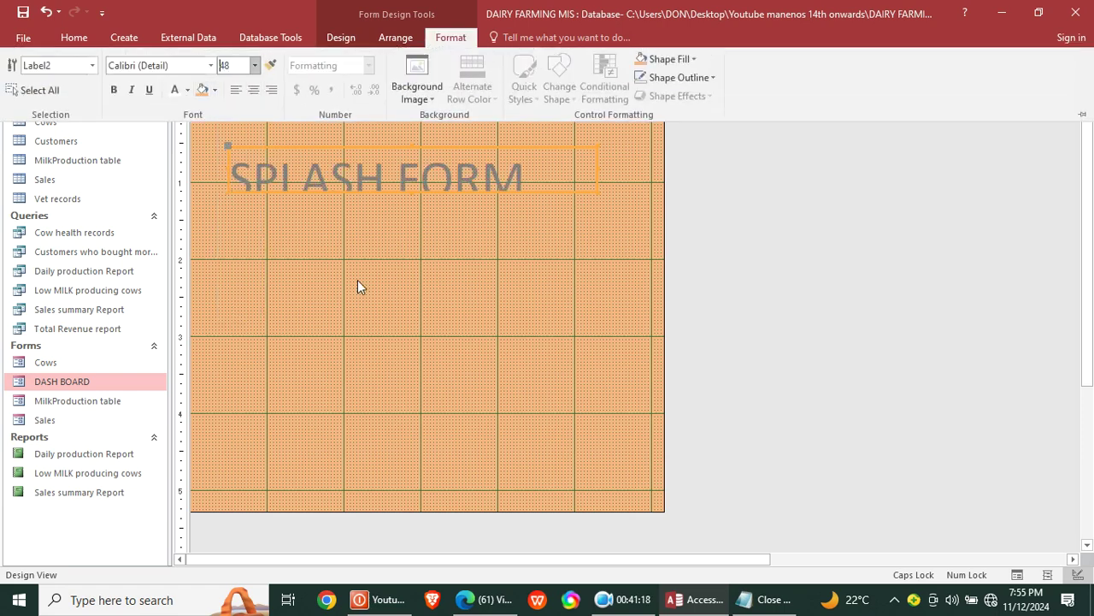
pyautogui.click(598, 193)
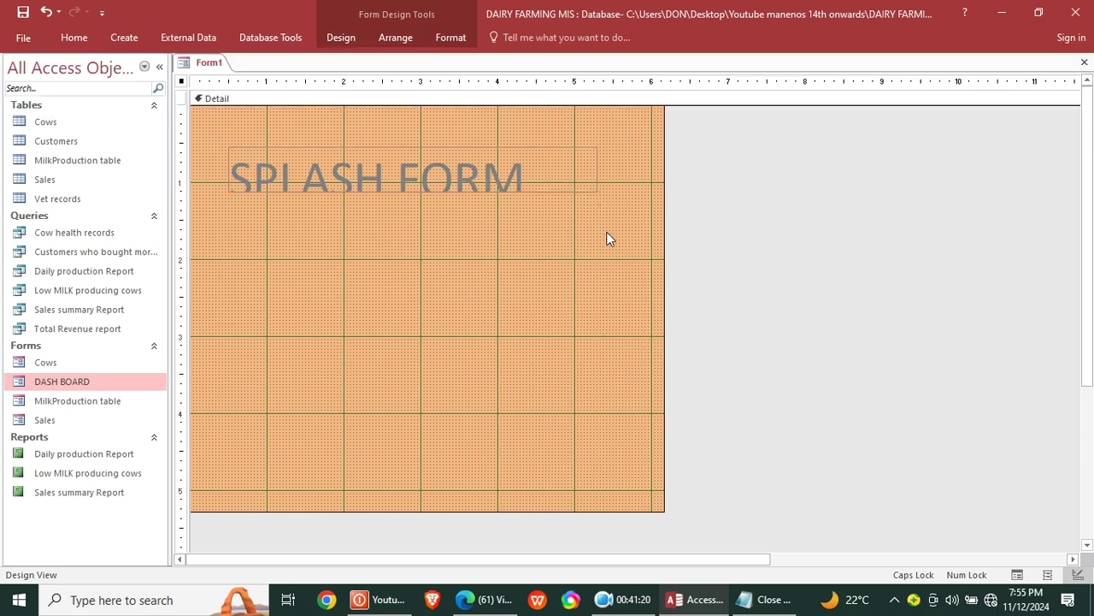
pyautogui.moveTo(598, 193); pyautogui.dragTo(614, 205)
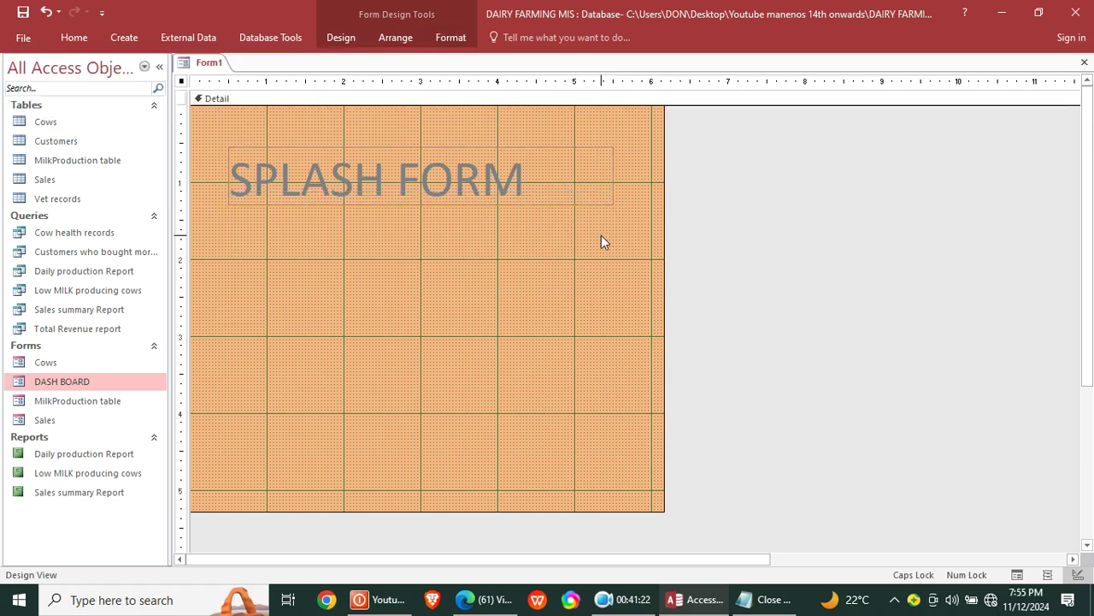
pyautogui.click(600, 237)
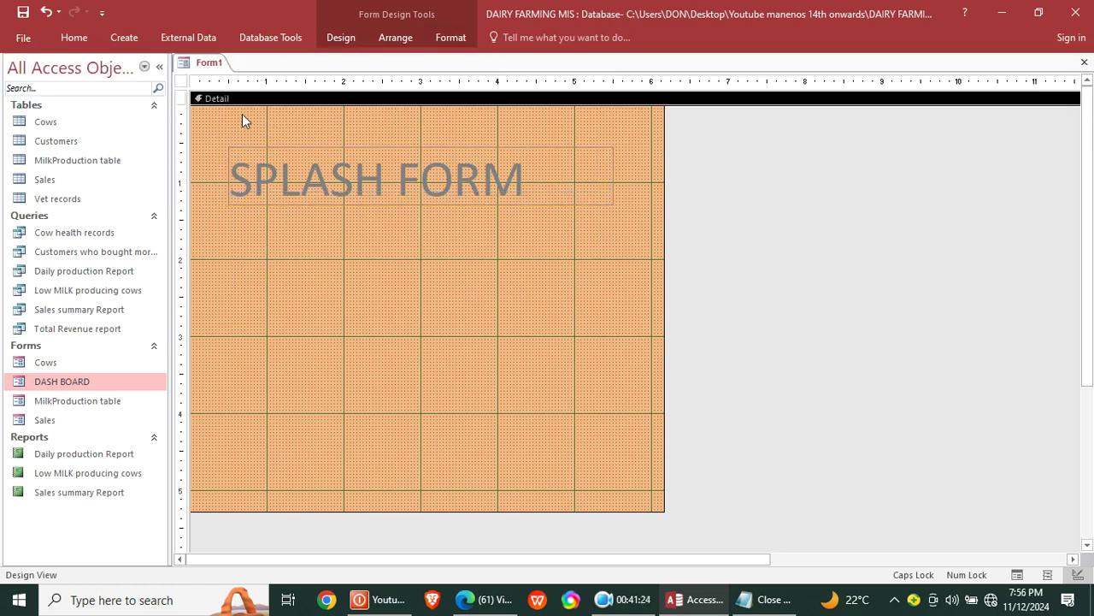
# Step: Set the form's Timer Interval to 3000 and its On Timer event to [Event Procedure]
pyautogui.doubleClick(181, 81)
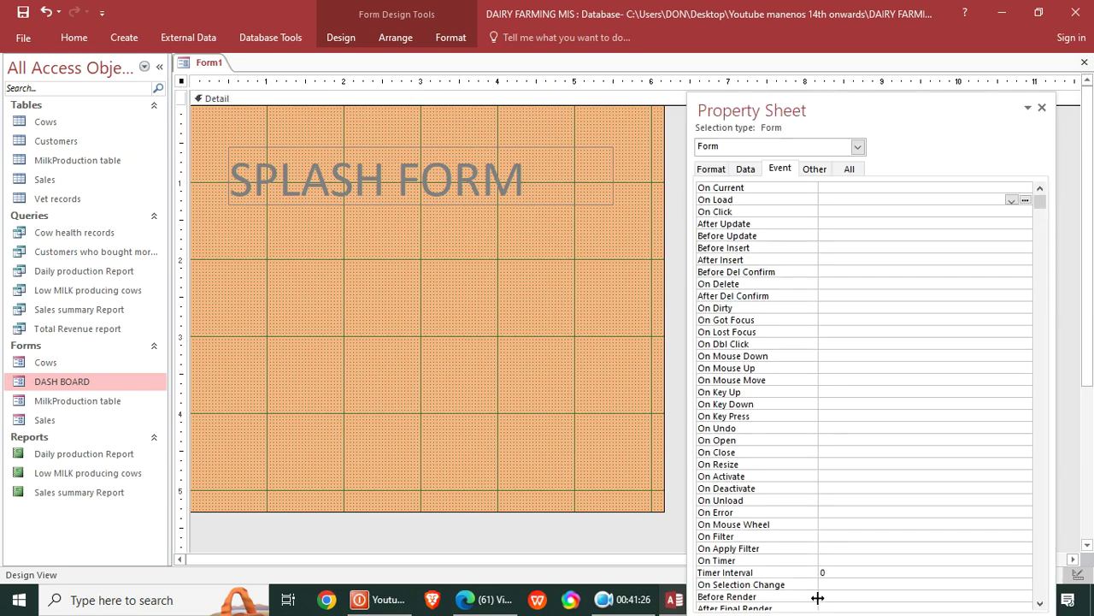
pyautogui.click(842, 572)
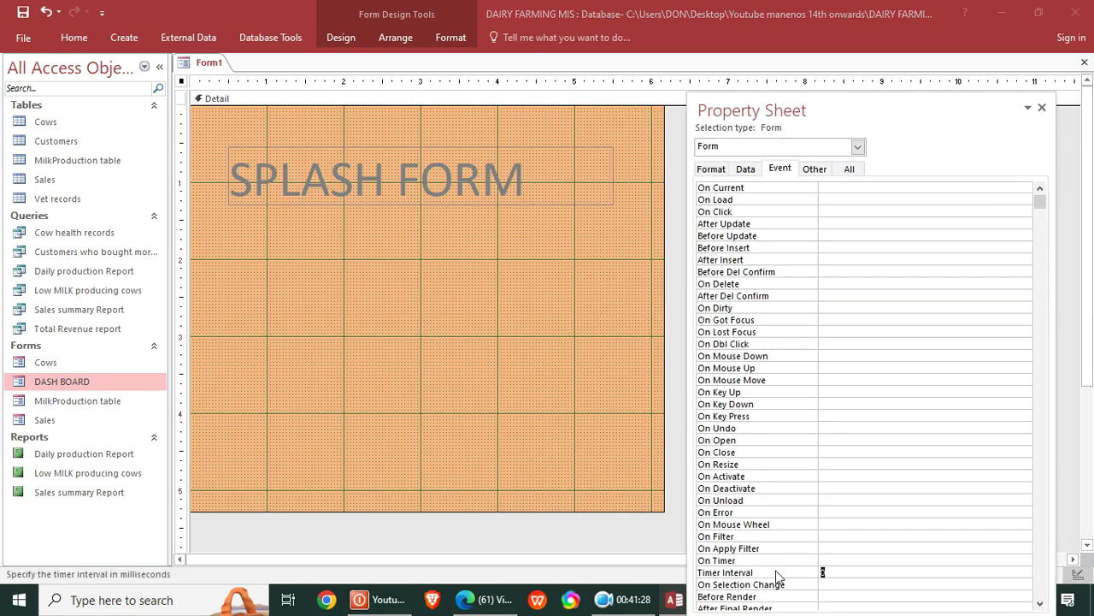
pyautogui.write('3000')
pyautogui.click(832, 560)
pyautogui.click(1011, 561)
pyautogui.click(892, 573)
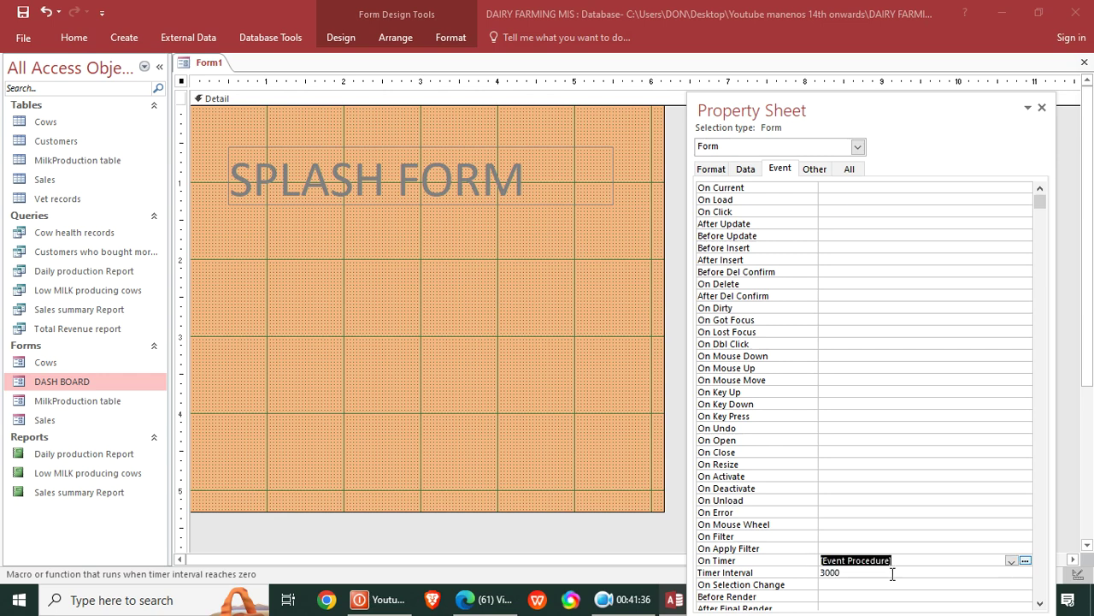
# Step: Open the code for the form's On Timer event and add the line DoCmd.Close to Form_Timer
pyautogui.click(1025, 560)
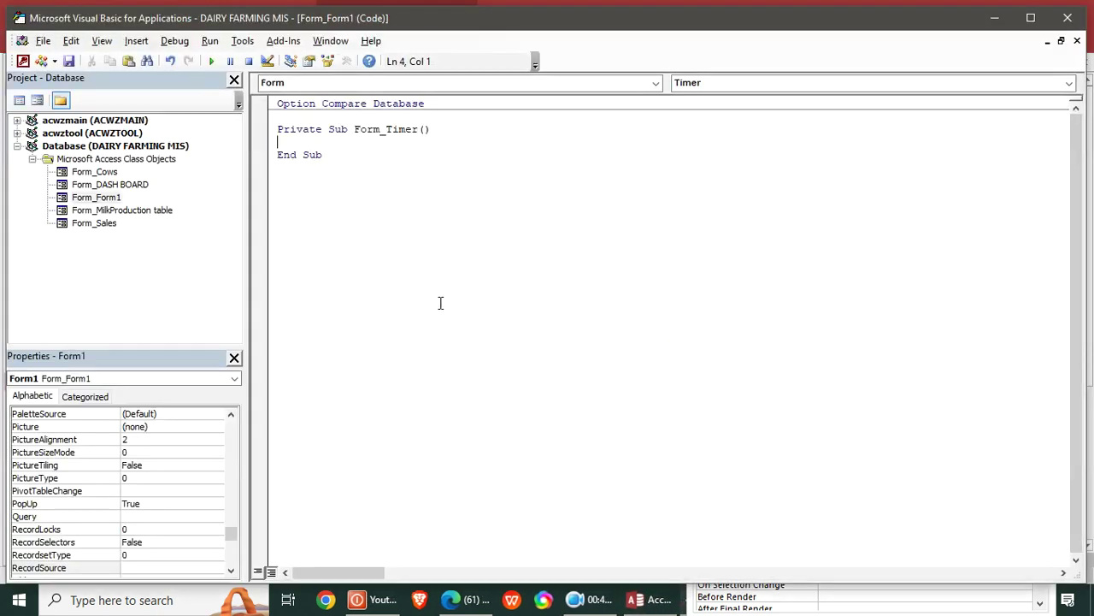
pyautogui.write('Docmd.')
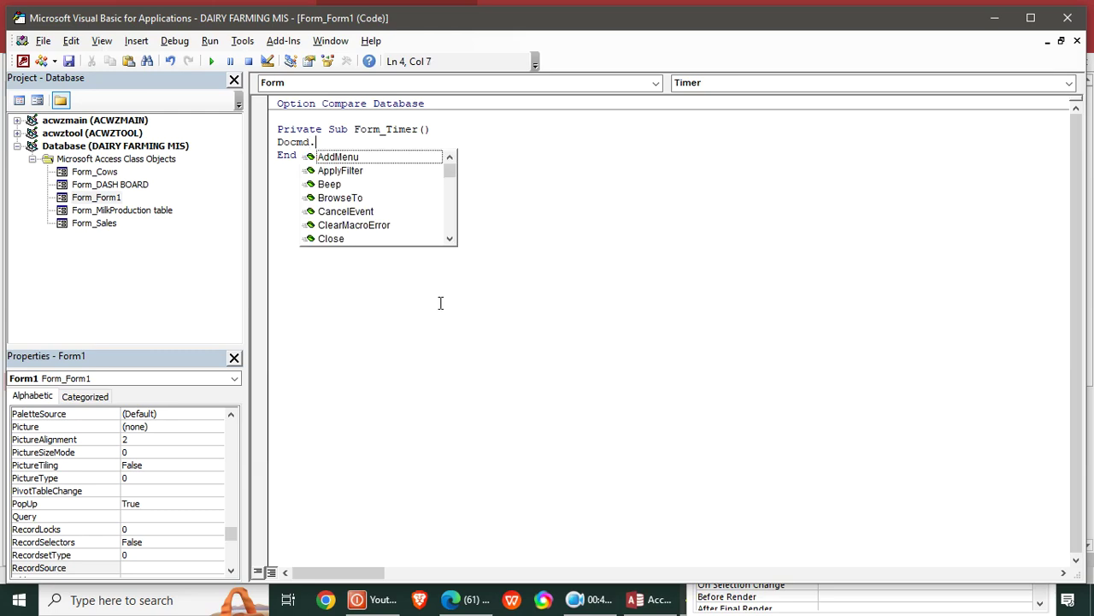
pyautogui.write('close')
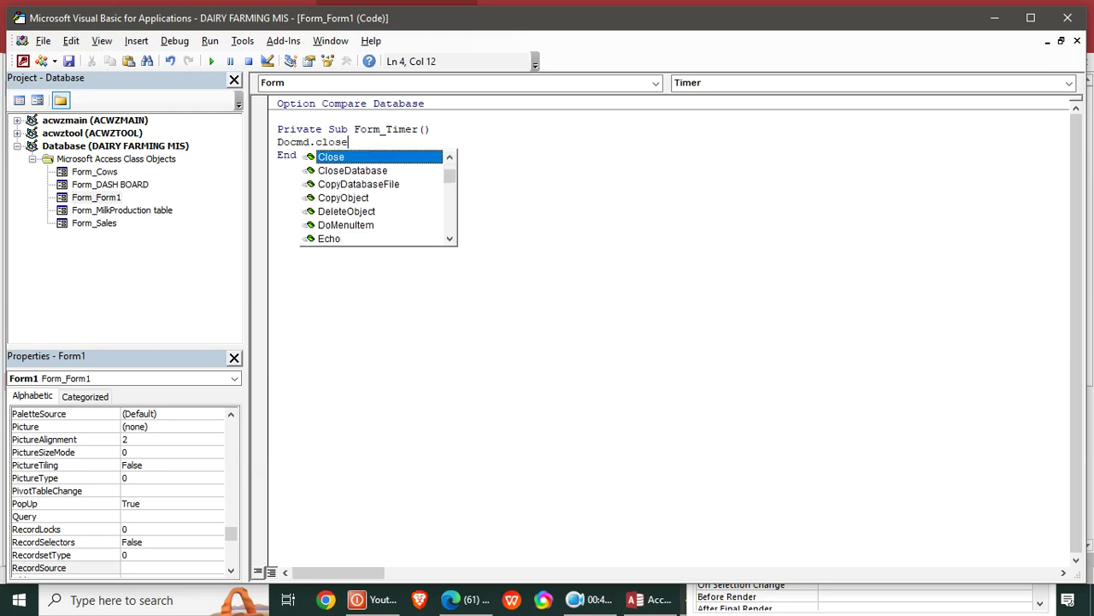
pyautogui.press('Return')
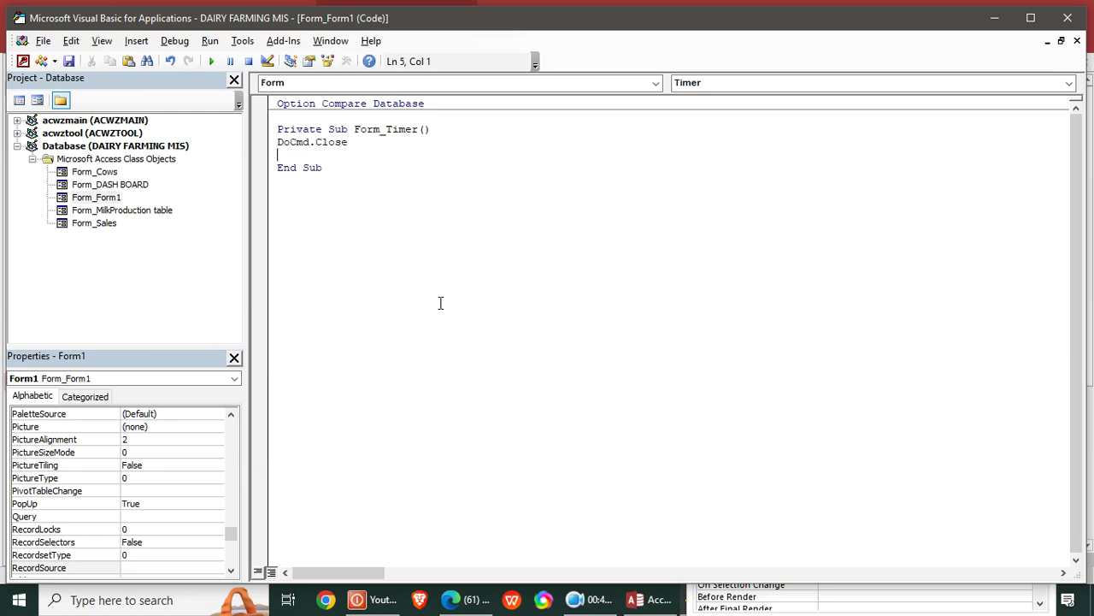
# Step: Add the line DoCmd.OpenForm "DASH BOARD", acNormal below DoCmd.Close in the Form_Timer procedure
pyautogui.write('docmd.openf')
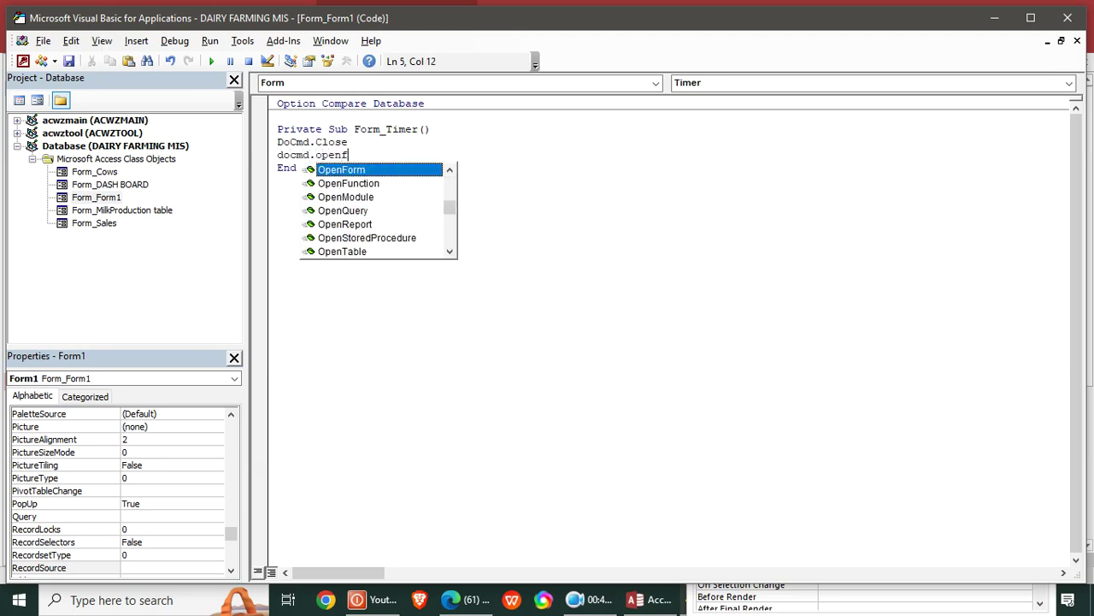
pyautogui.press('Tab')
pyautogui.write('"DASH BOARD"')
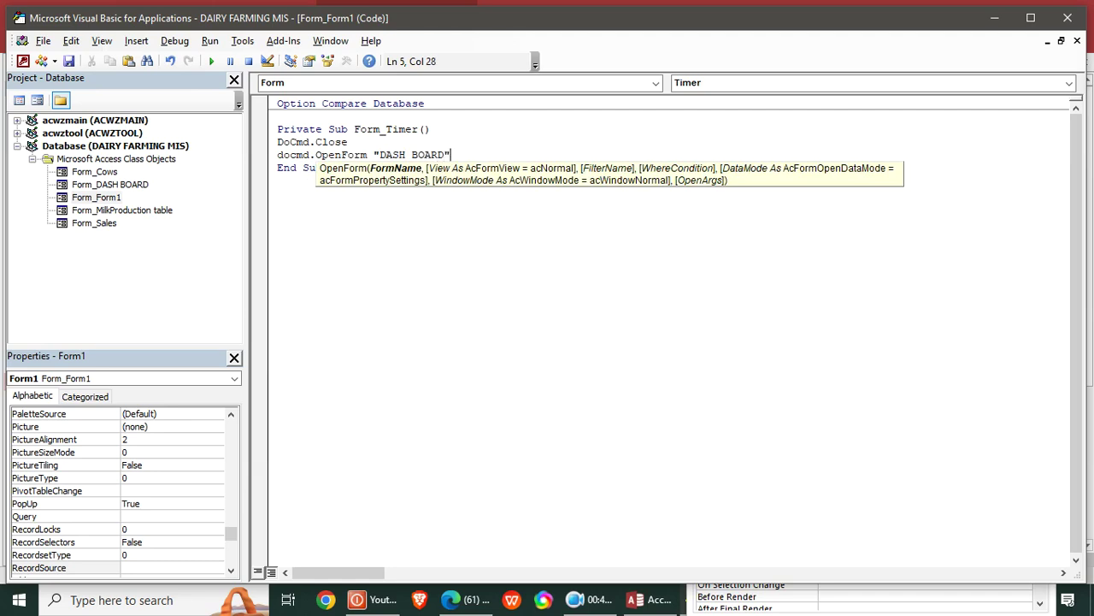
pyautogui.write(',')
pyautogui.press('Down')
pyautogui.press('Down')
pyautogui.press('Down')
pyautogui.press('Down')
pyautogui.press('Down')
pyautogui.press('Down')
pyautogui.press('Tab')
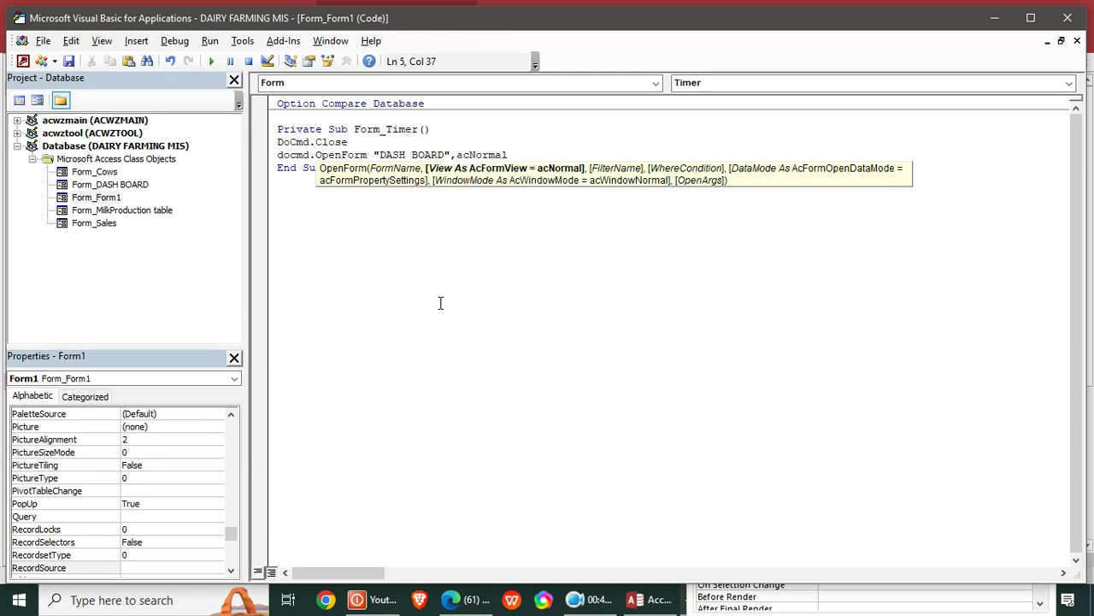
pyautogui.click(446, 309)
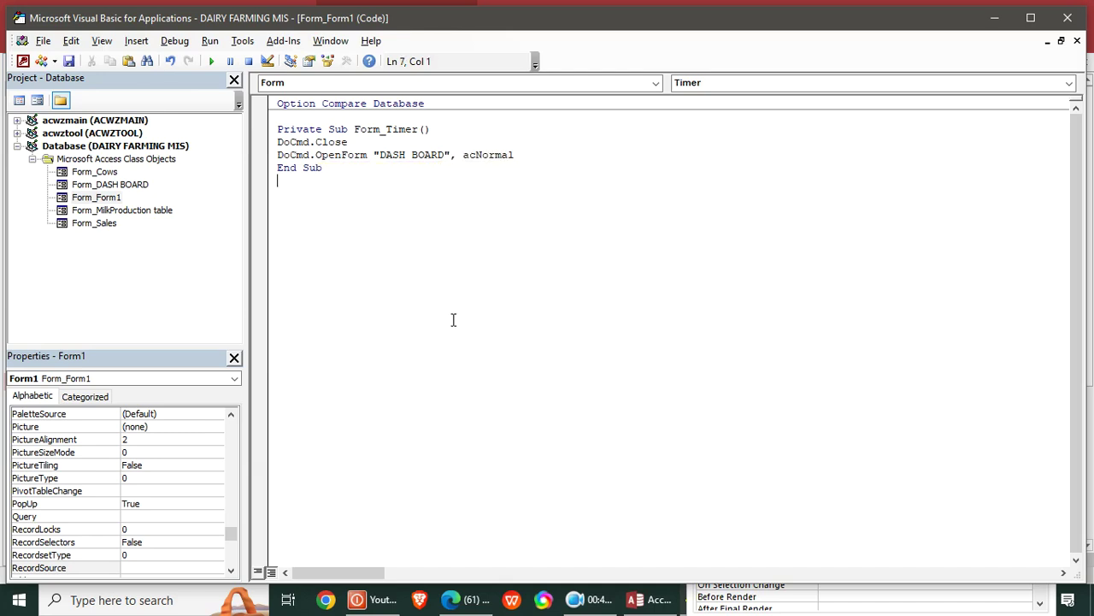
# Step: Save the form as SPLASH and close the code editor, the property sheet and the form design
pyautogui.click(69, 62)
pyautogui.write('SPLASH')
pyautogui.click(538, 236)
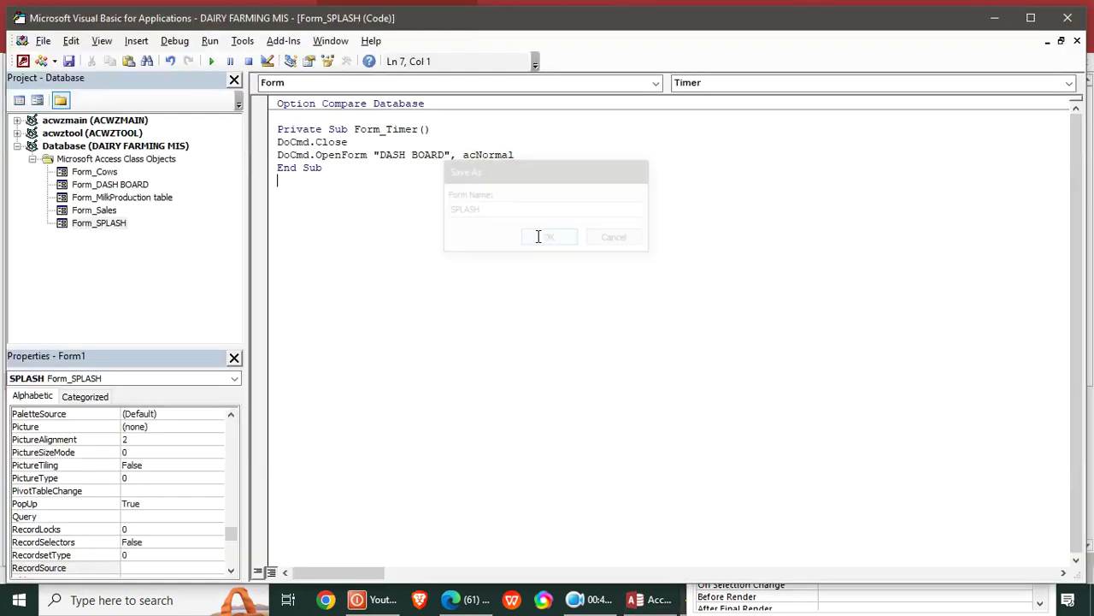
pyautogui.click(1068, 18)
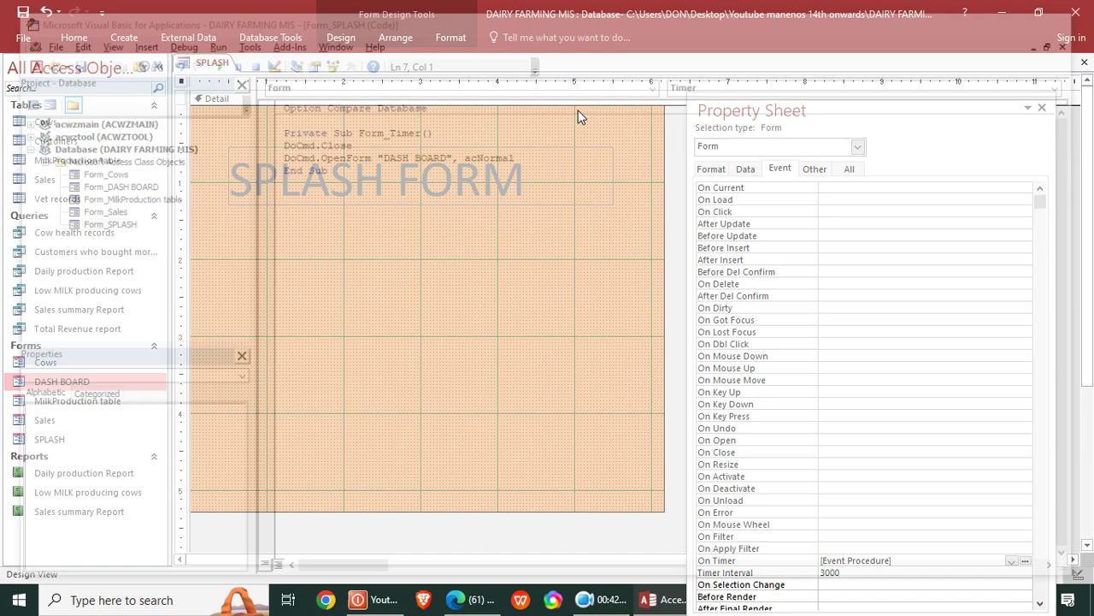
pyautogui.click(1041, 107)
pyautogui.click(1085, 62)
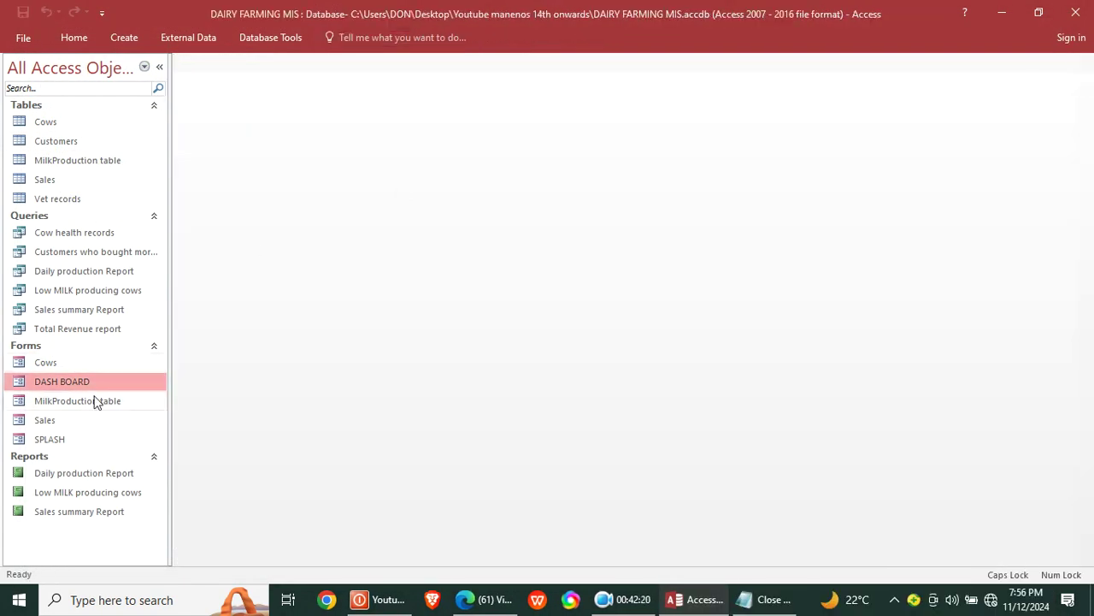
# Step: Open the SPLASH form in Form View to test its timed switch to the DASH BOARD form
pyautogui.doubleClick(65, 439)
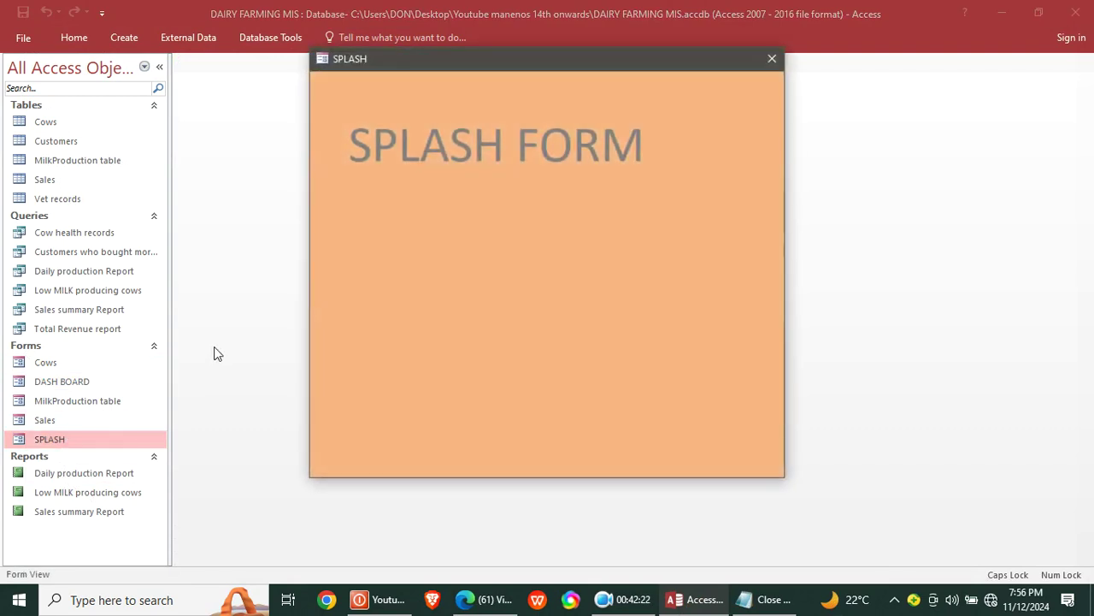